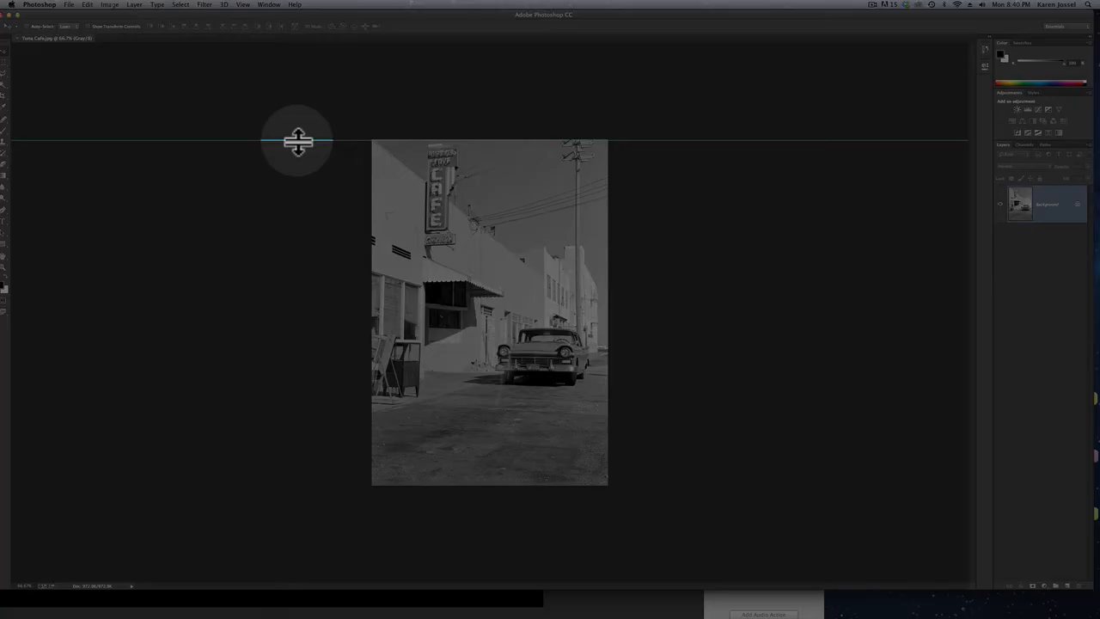
# Remove the horizontal guide lying along the image's top edge and show the rulers
pyautogui.moveTo(298, 142); pyautogui.dragTo(321, 34)
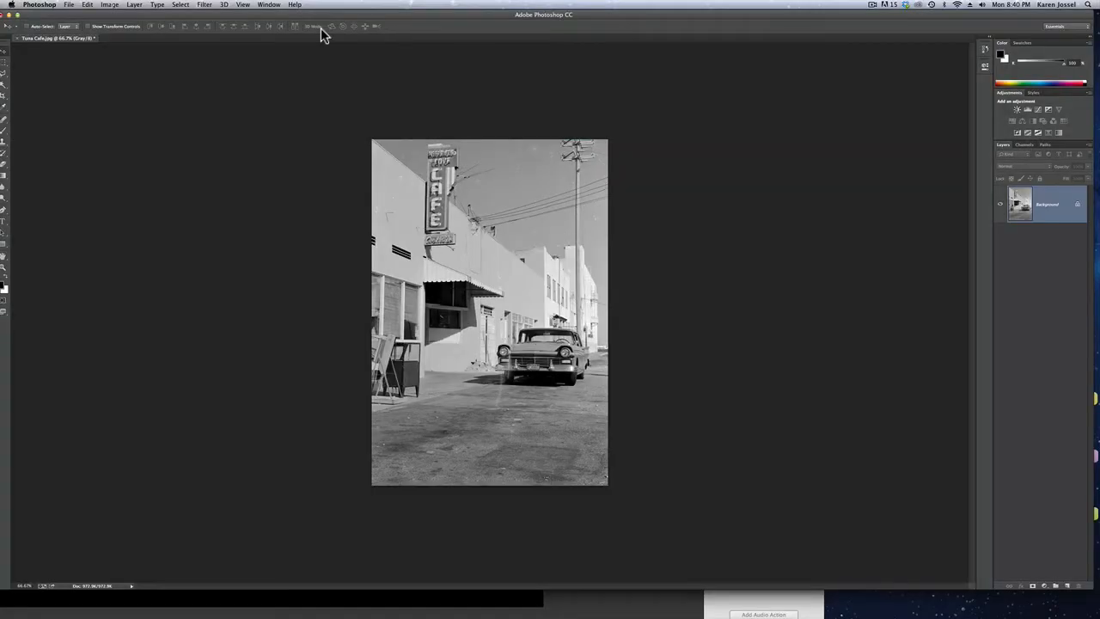
pyautogui.click(243, 5)
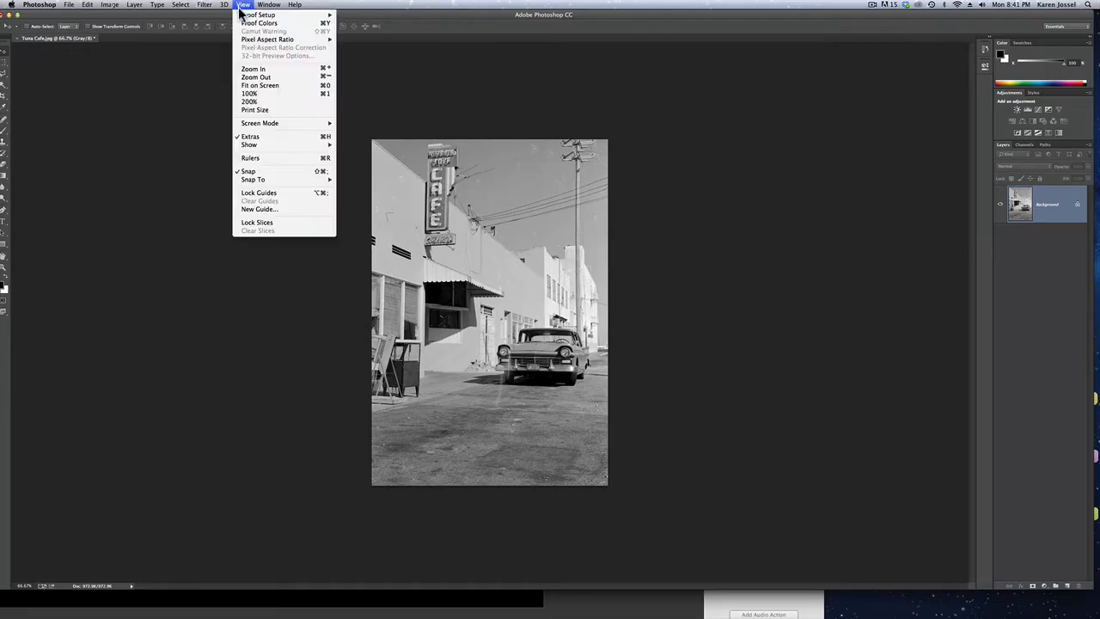
pyautogui.click(258, 163)
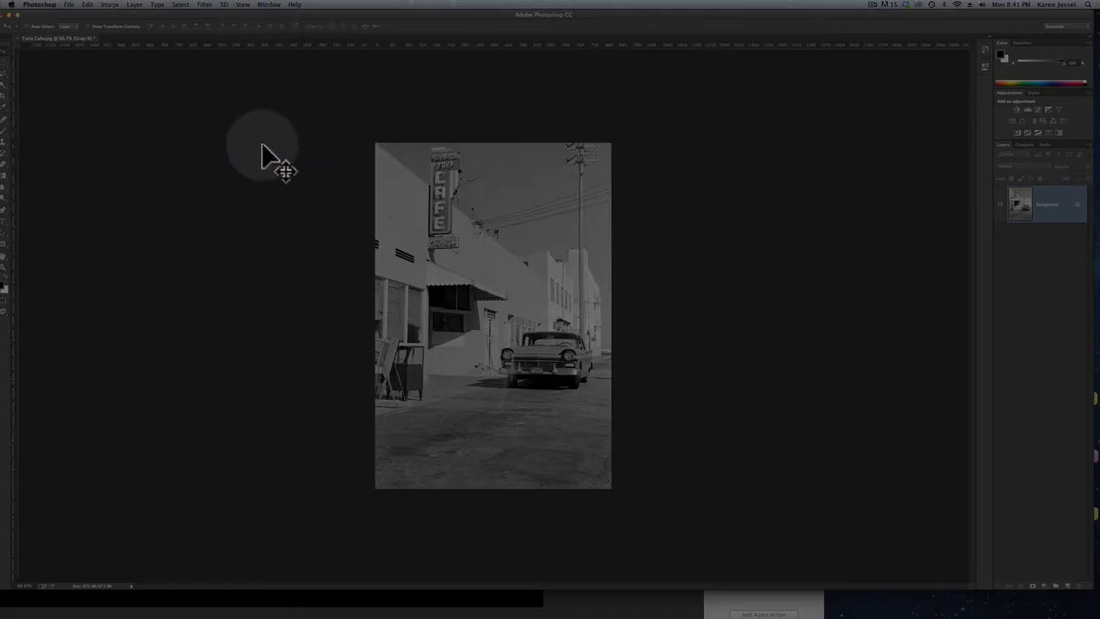
# Add a horizontal guide across the upper part of the cafe sign and a vertical guide just inside the image's left edge
pyautogui.moveTo(359, 43); pyautogui.dragTo(359, 196)
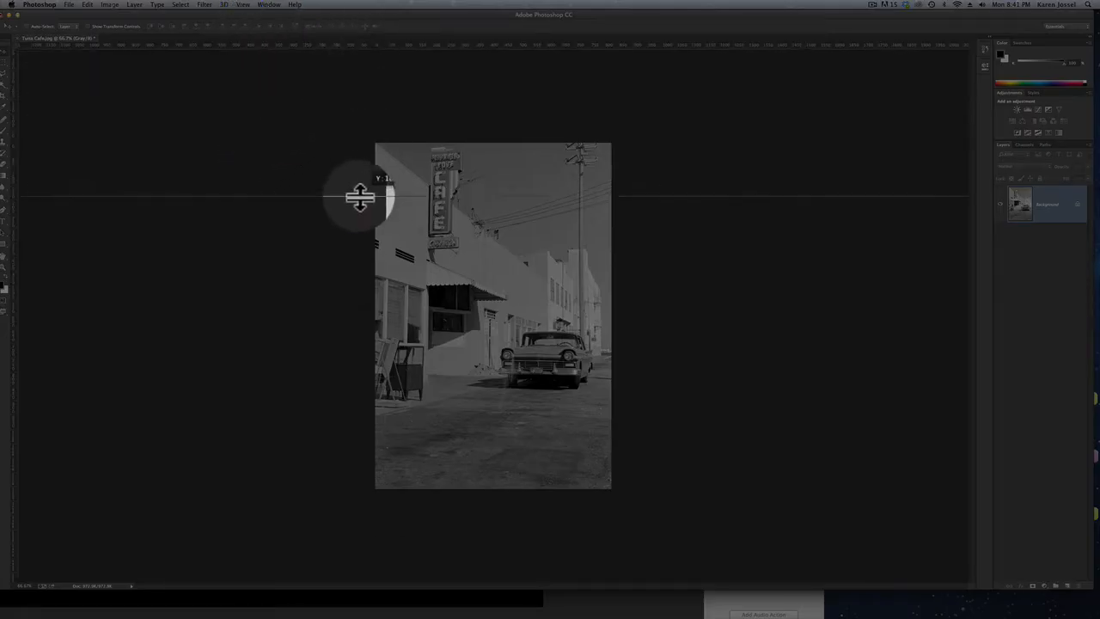
pyautogui.moveTo(15, 135); pyautogui.dragTo(393, 169)
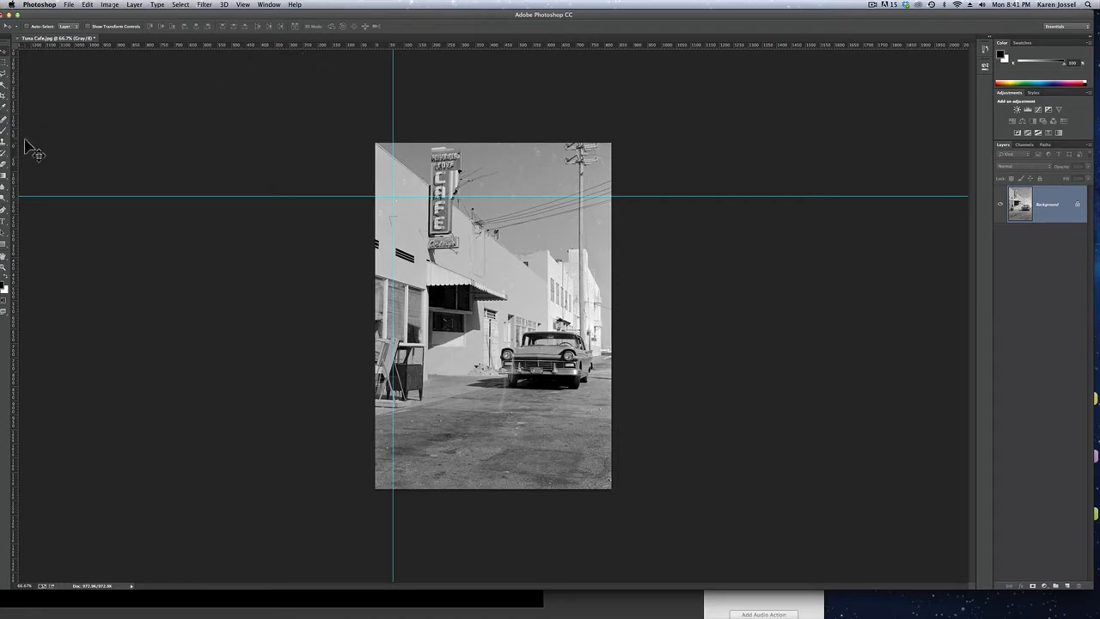
# Set the ruler units to inches and place the ruler origin at the image's top-left corner
pyautogui.rightClick(342, 47)
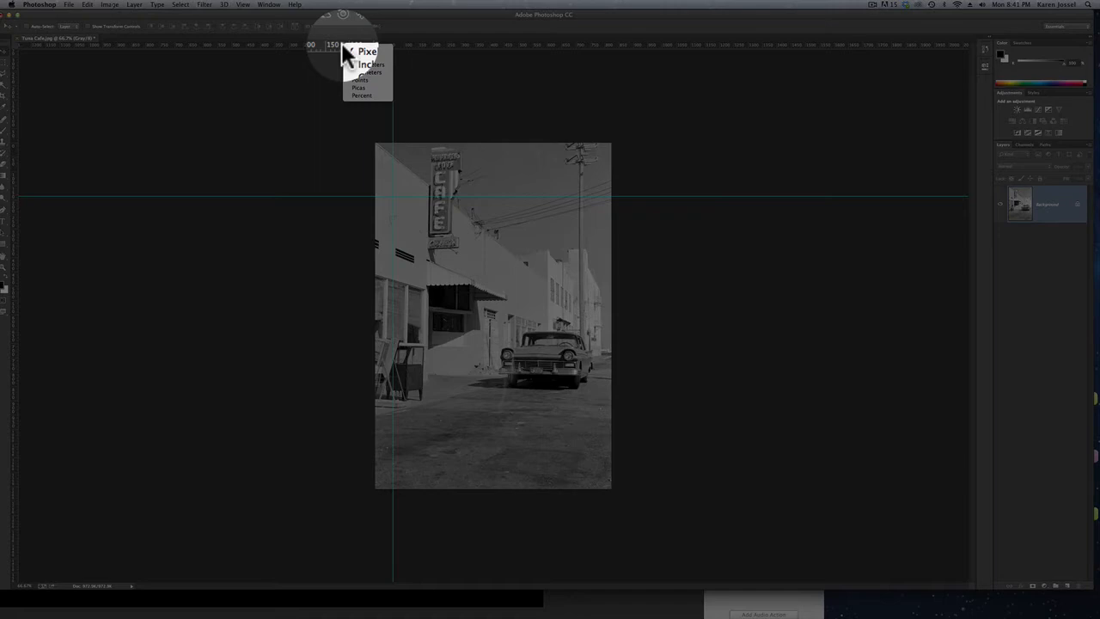
pyautogui.click(362, 65)
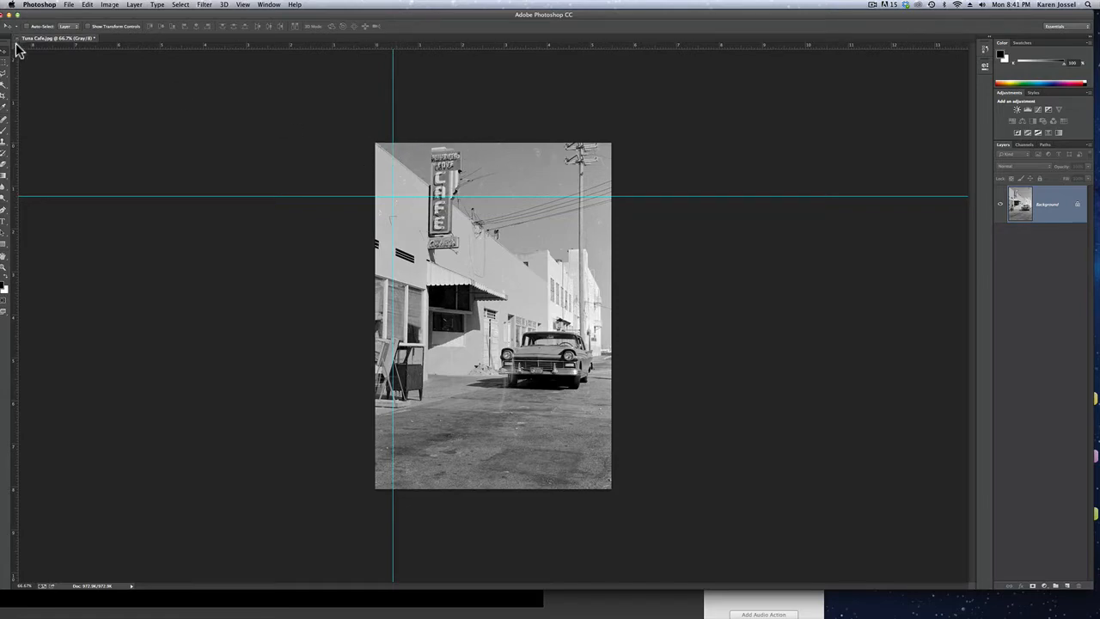
pyautogui.moveTo(13, 42); pyautogui.dragTo(374, 143)
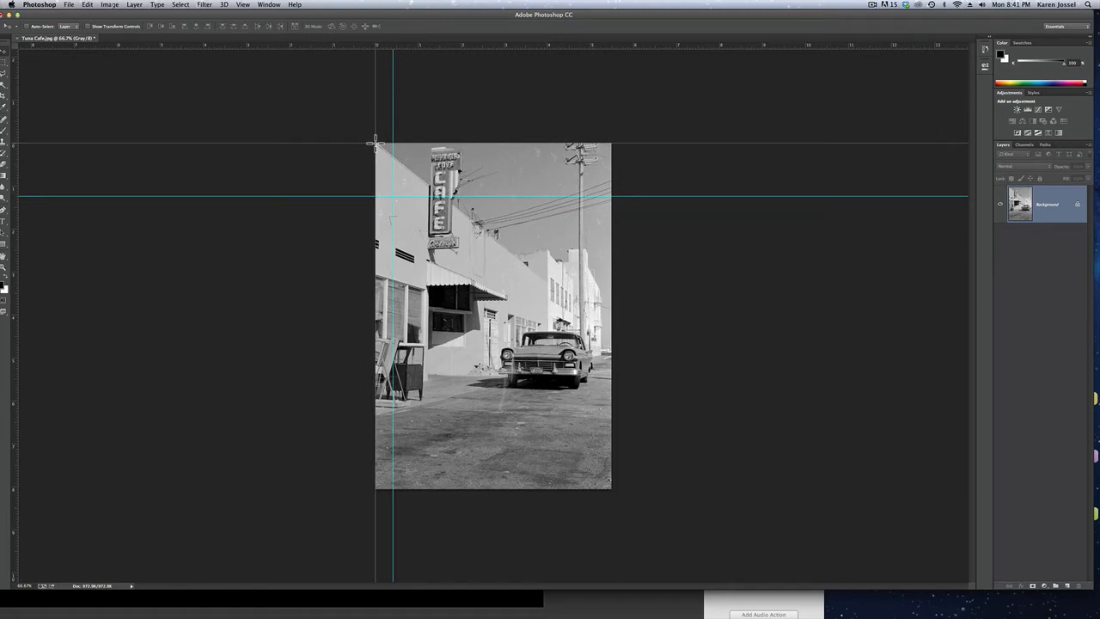
pyautogui.moveTo(375, 143); pyautogui.dragTo(375, 142)
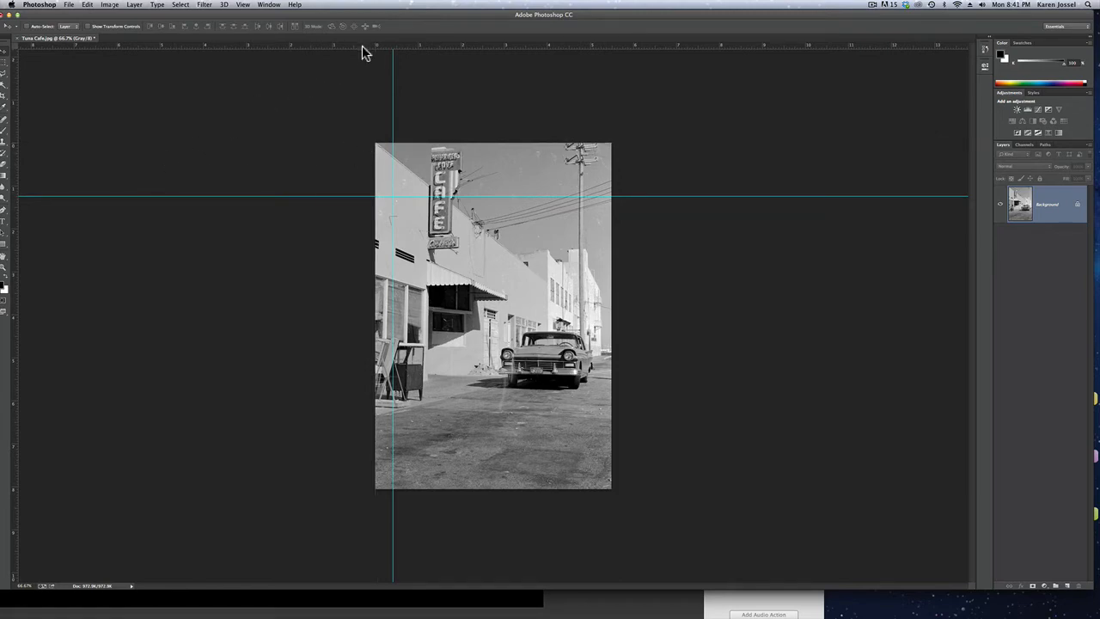
# Move the vertical guide to the image's left edge and the horizontal guide to its top edge
pyautogui.moveTo(393, 59); pyautogui.dragTo(375, 69)
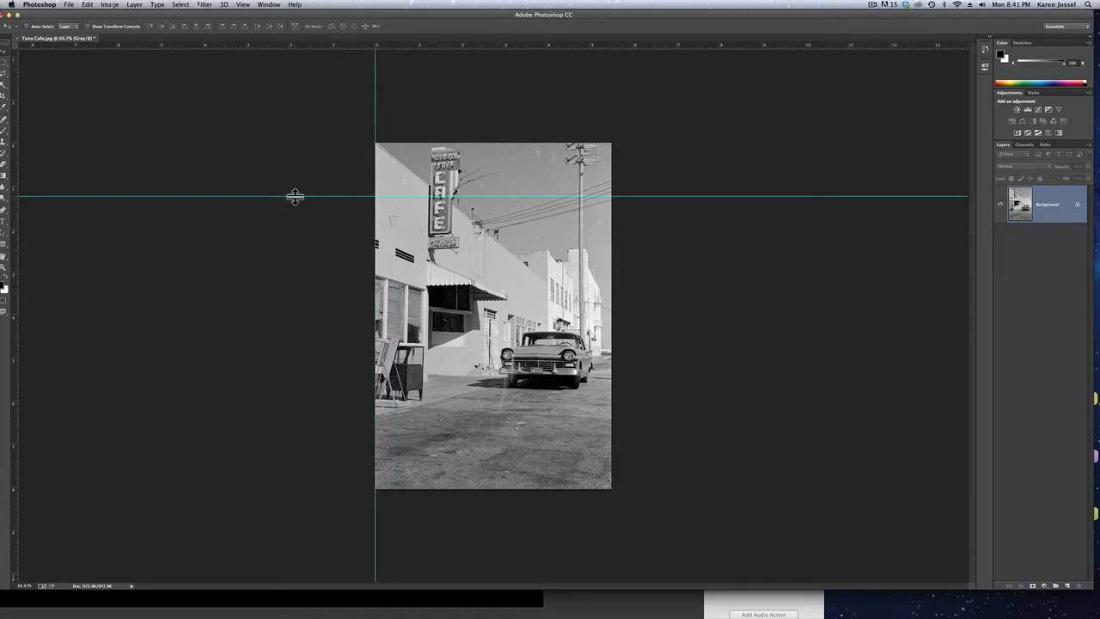
pyautogui.moveTo(295, 197); pyautogui.dragTo(304, 143)
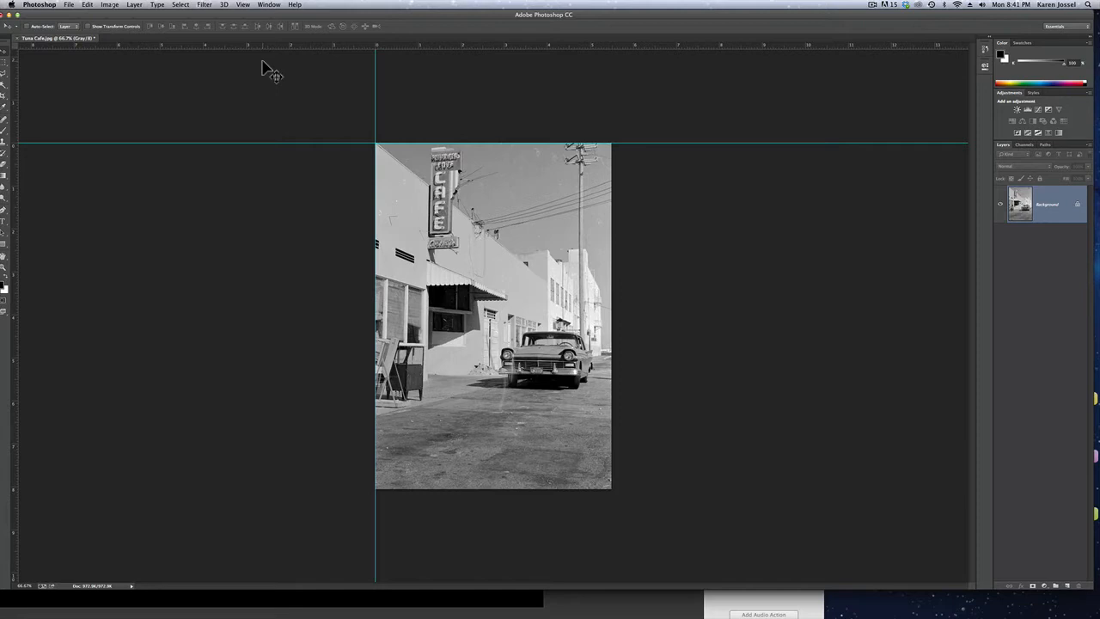
# Hide the rulers, show them again, and hide them once more
pyautogui.click(245, 5)
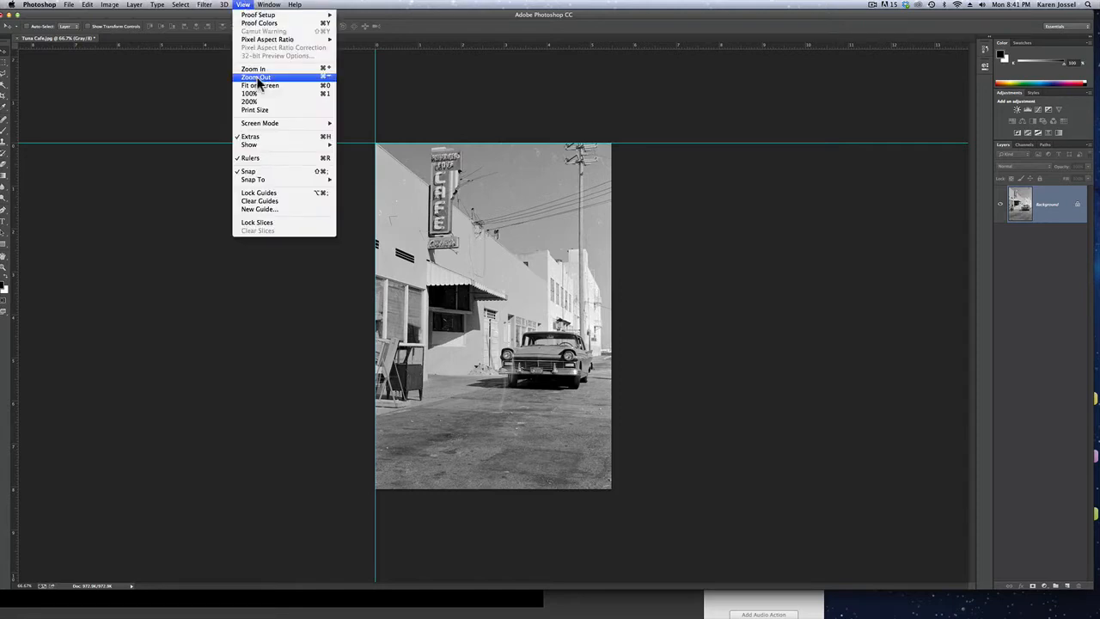
pyautogui.click(263, 159)
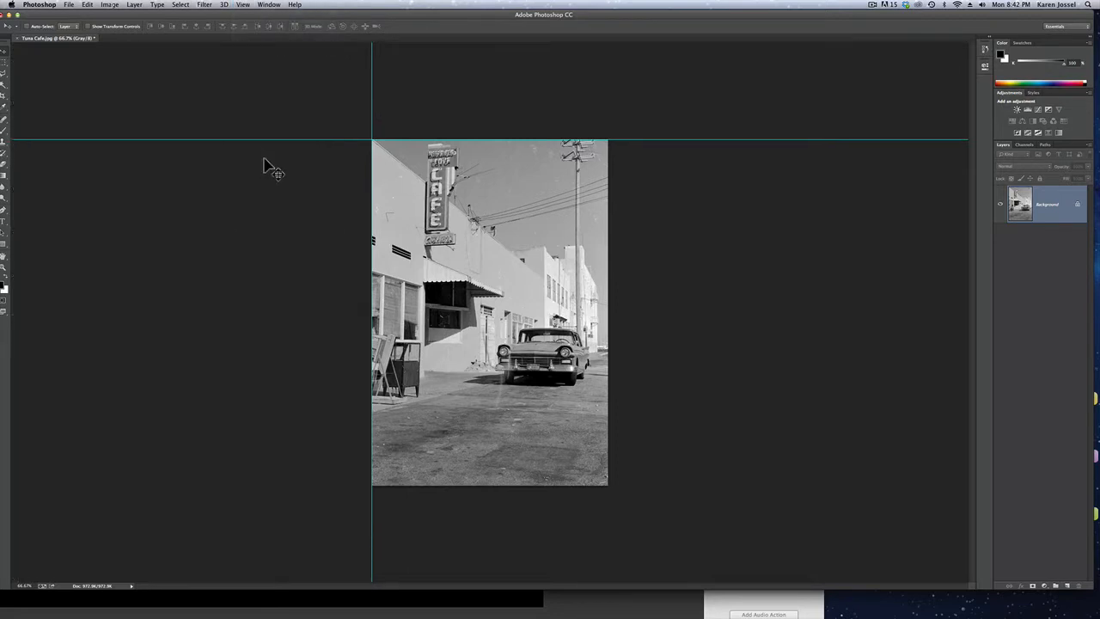
pyautogui.press('super+r')
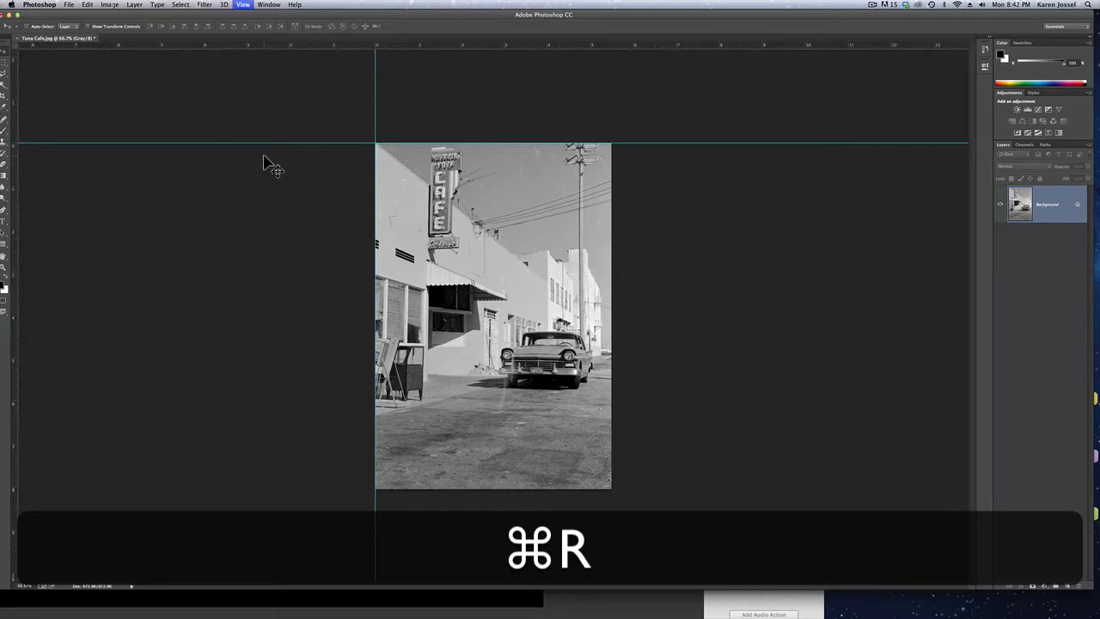
pyautogui.press('super+r')
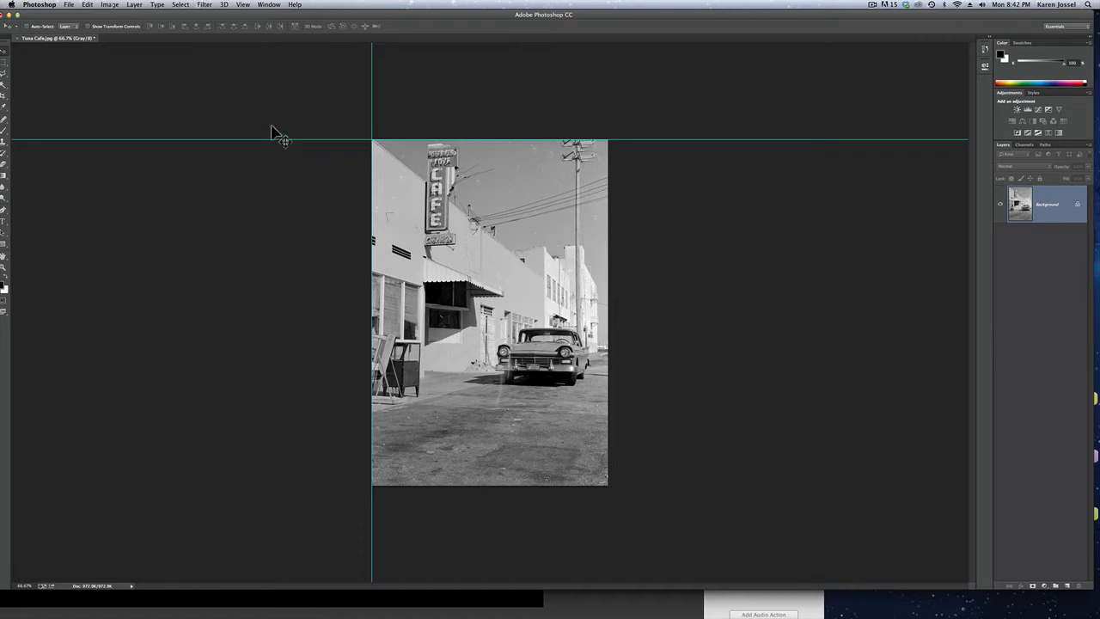
# Hide the guides temporarily and bring them back over the image
pyautogui.click(243, 5)
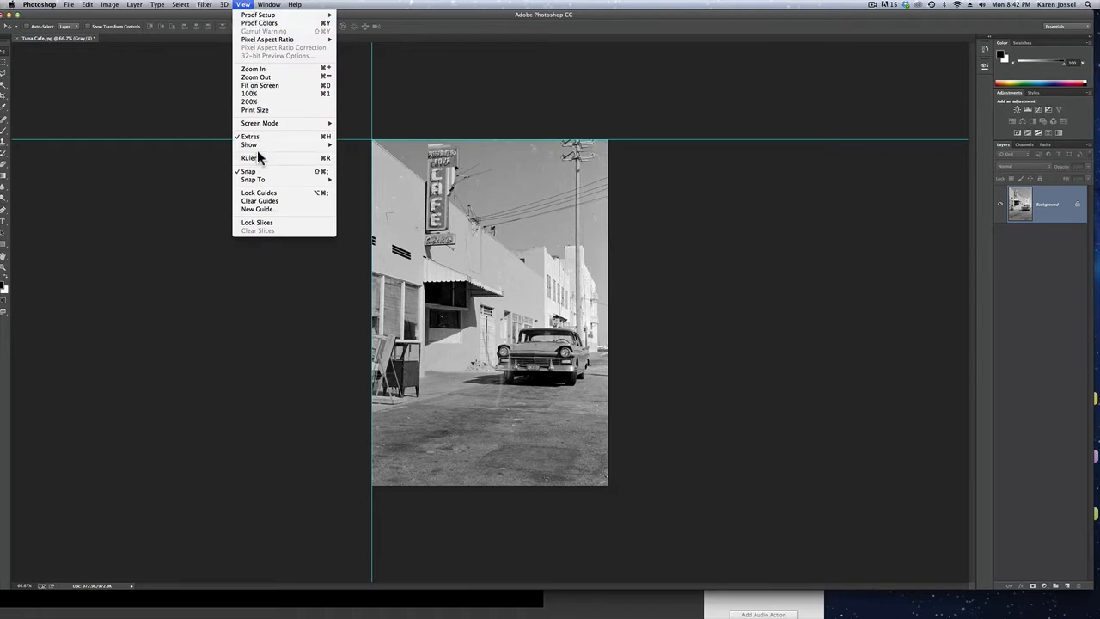
pyautogui.moveTo(268, 144)
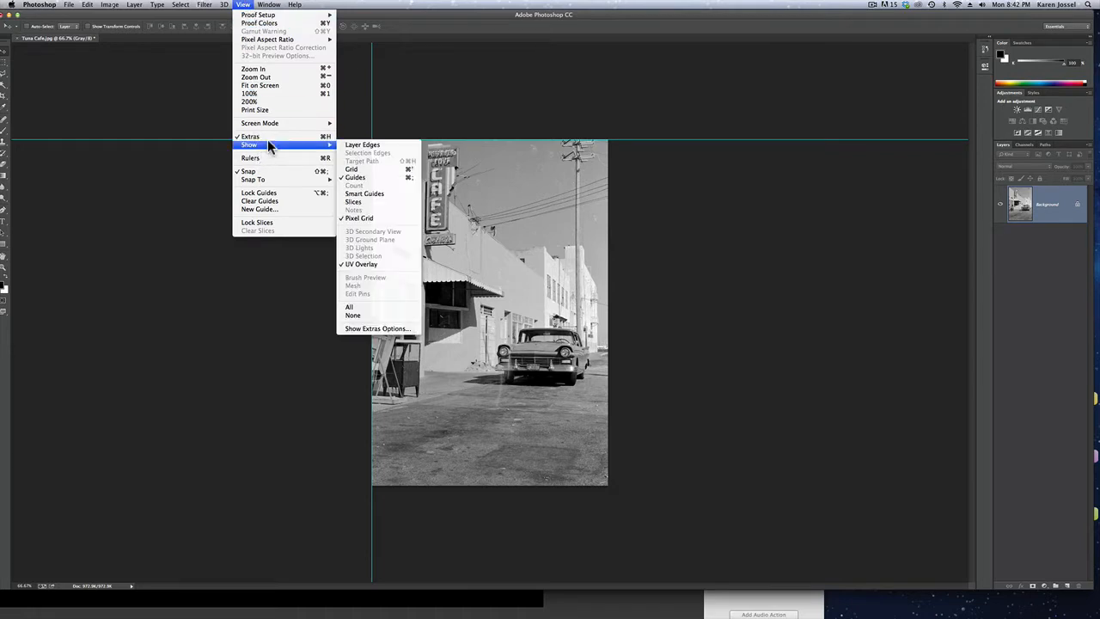
pyautogui.click(365, 177)
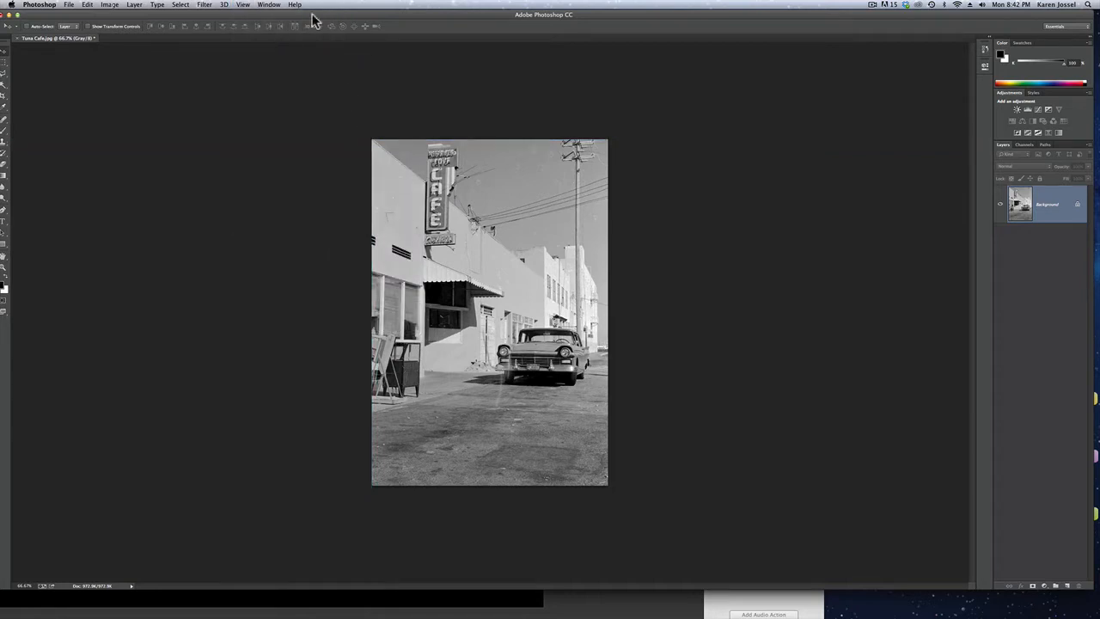
pyautogui.click(241, 6)
pyautogui.moveTo(260, 147)
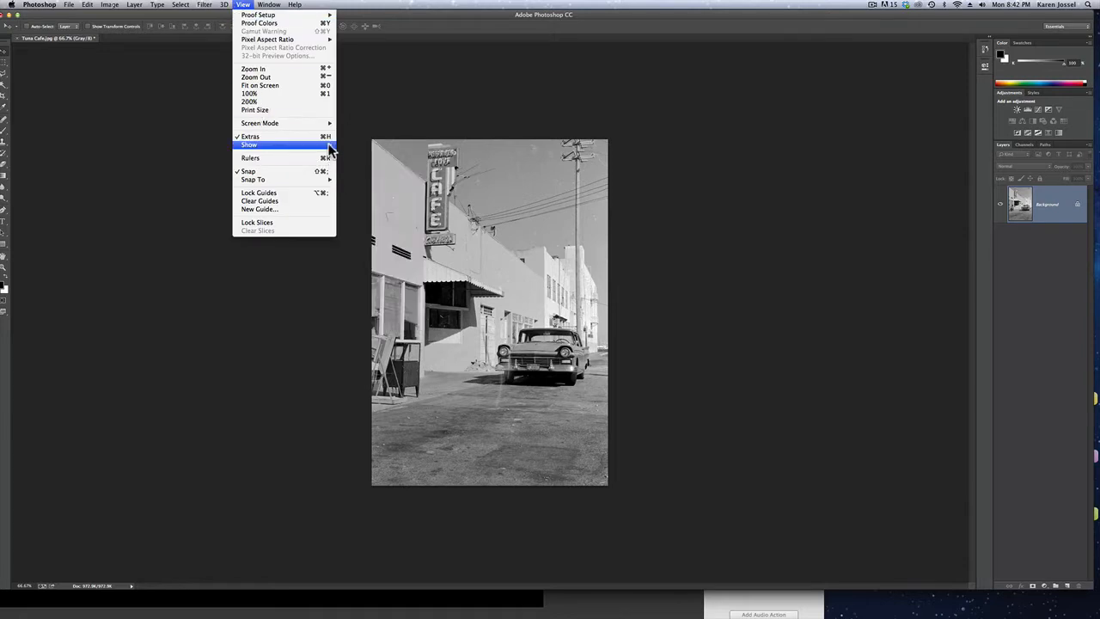
pyautogui.moveTo(331, 144)
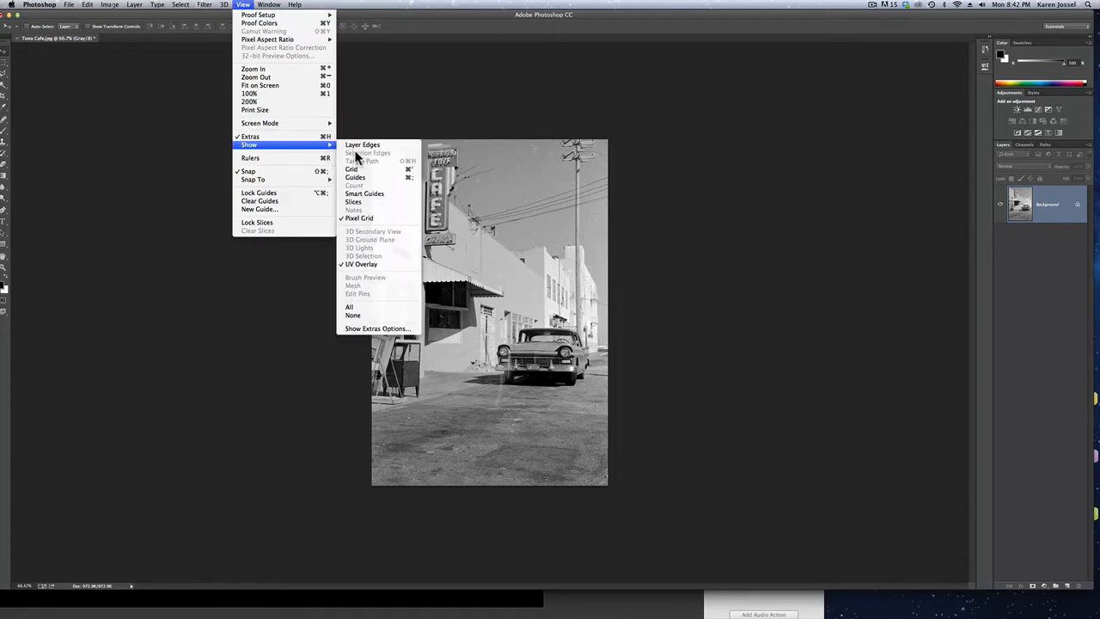
pyautogui.click(367, 178)
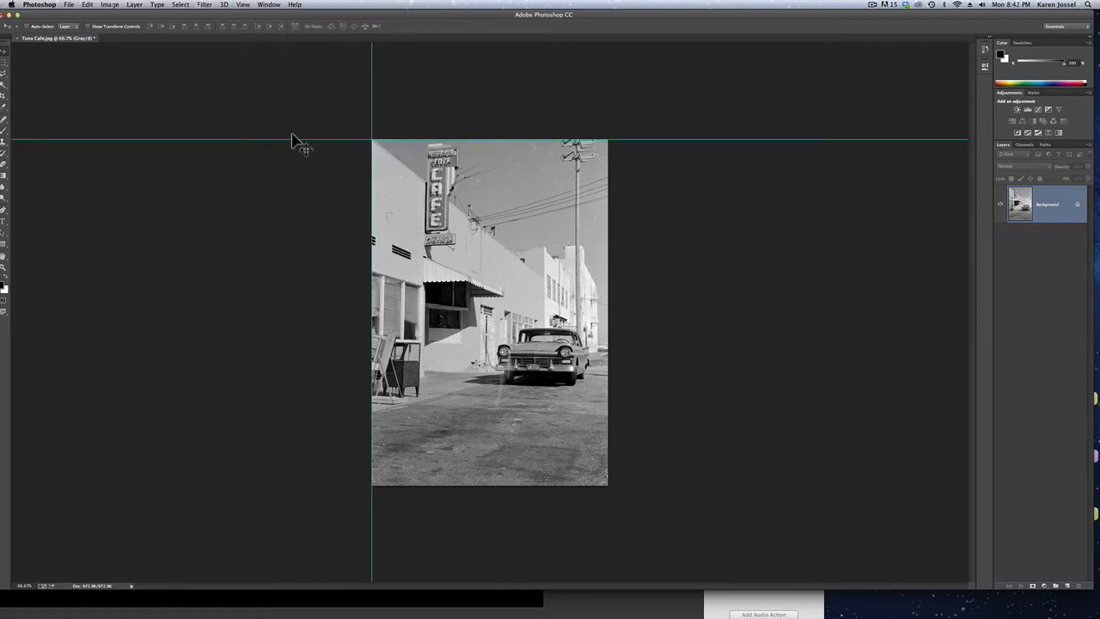
# Hide both guides on the image
pyautogui.click(244, 6)
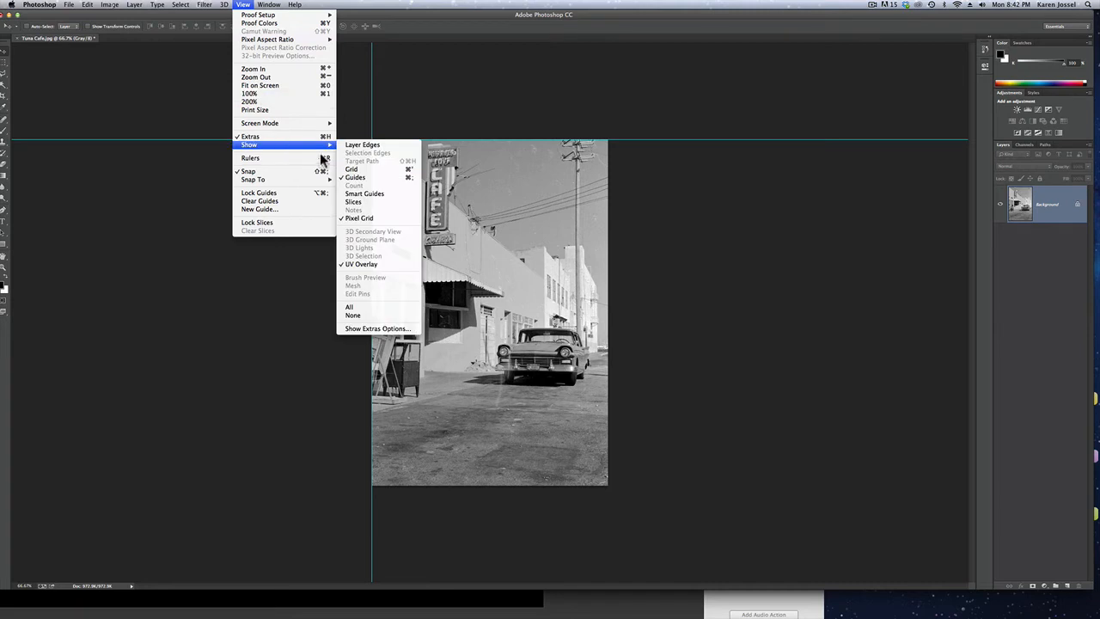
pyautogui.moveTo(331, 145)
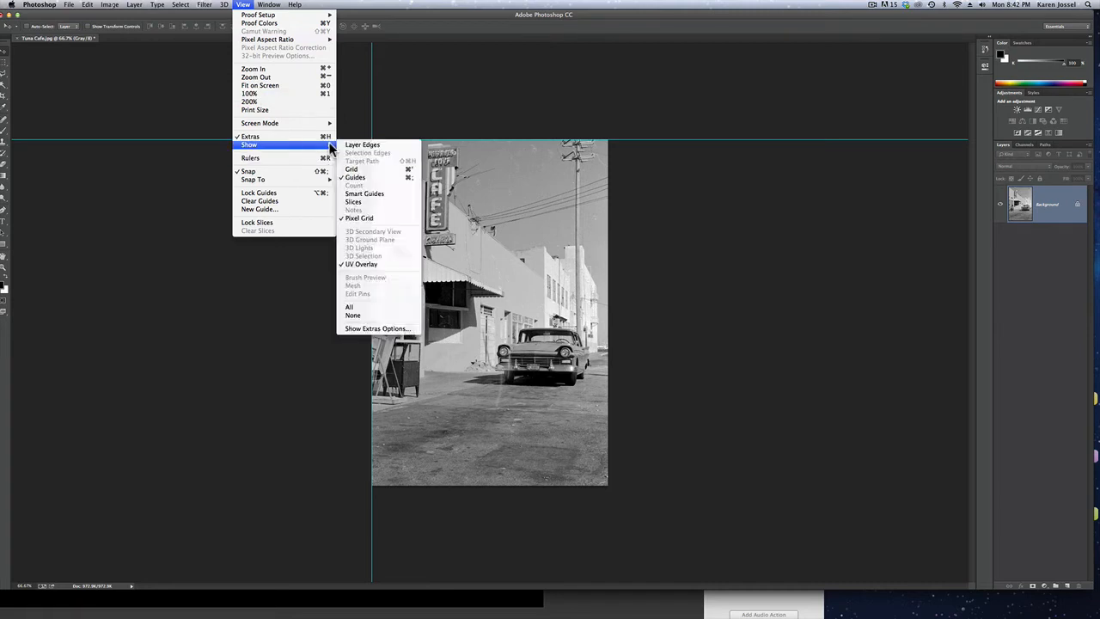
pyautogui.click(364, 177)
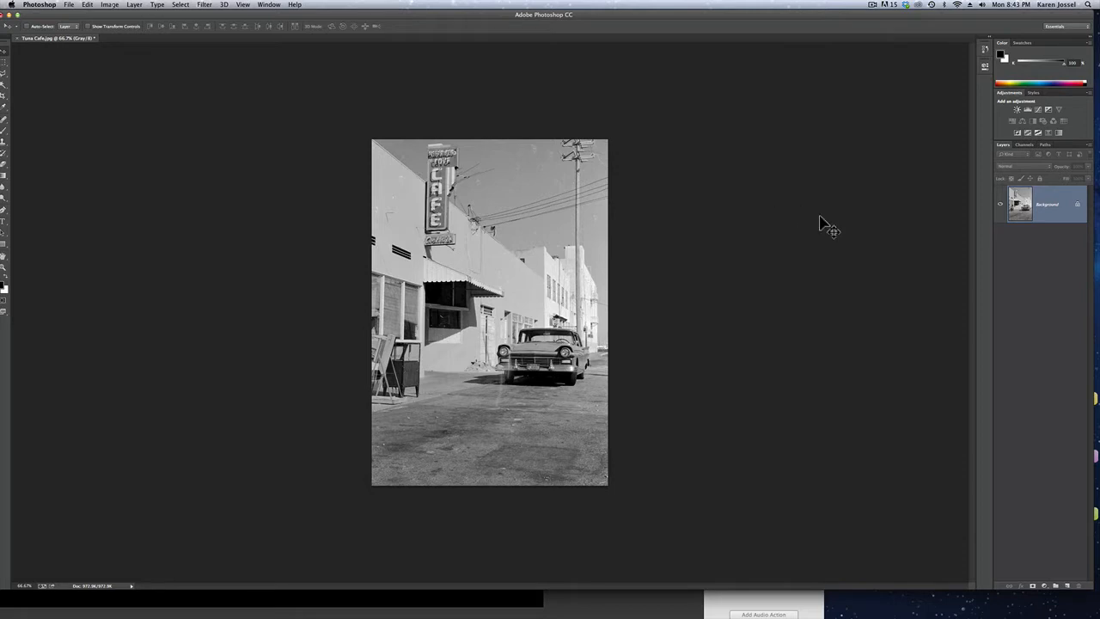
# Undock the Layers and Channels panels, place them side by side next to the image, and enlarge both
pyautogui.moveTo(1001, 148); pyautogui.dragTo(633, 63)
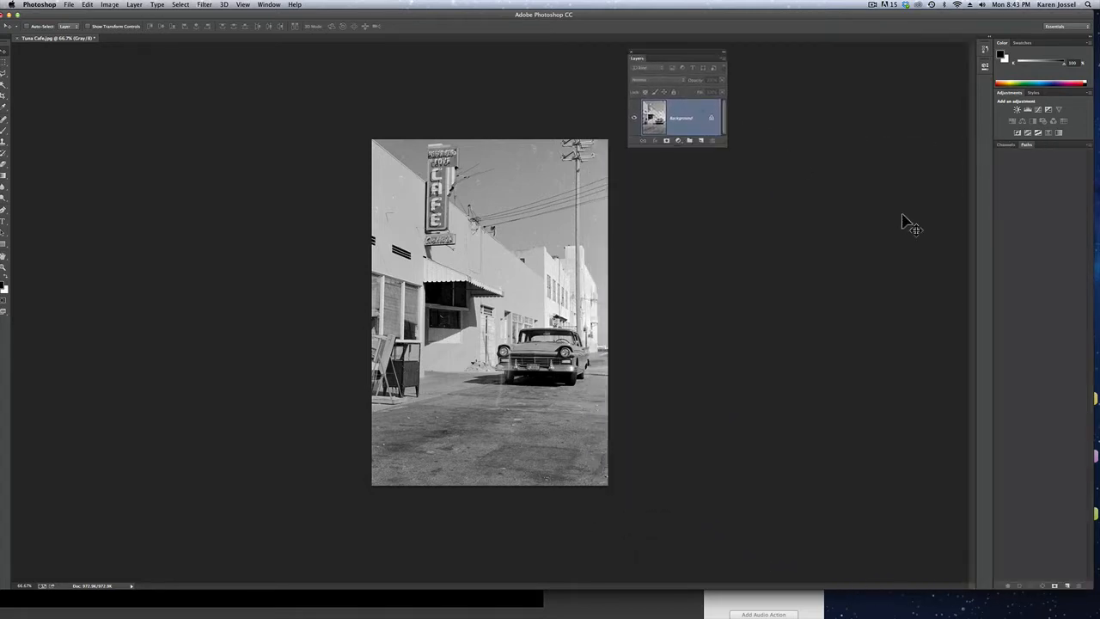
pyautogui.moveTo(1008, 152); pyautogui.dragTo(754, 60)
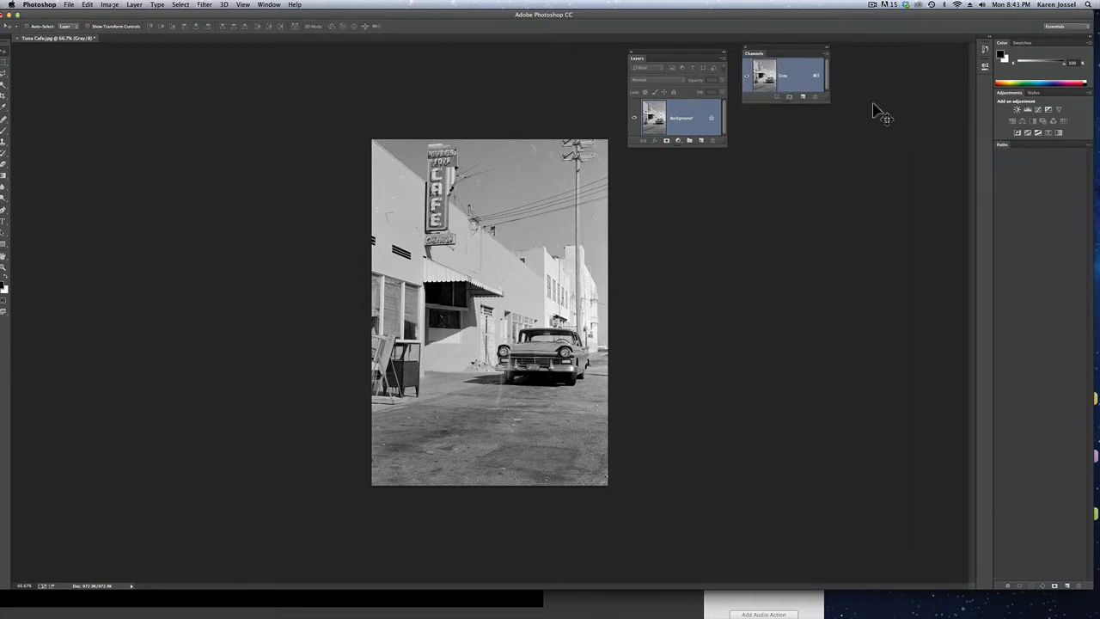
pyautogui.moveTo(827, 100); pyautogui.dragTo(892, 407)
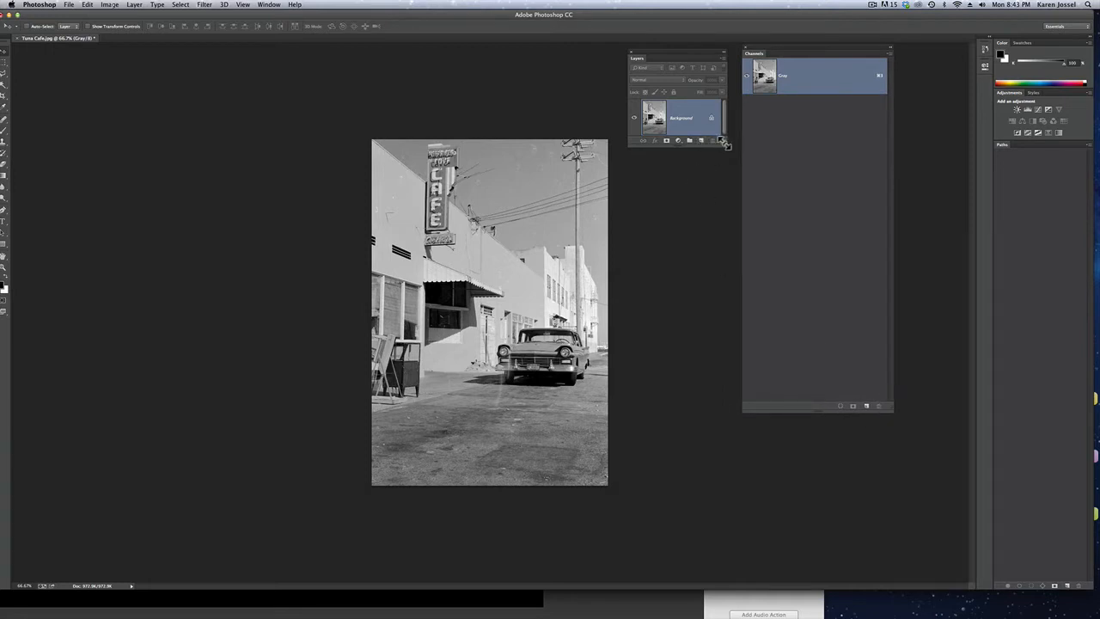
pyautogui.moveTo(727, 144); pyautogui.dragTo(737, 409)
pyautogui.moveTo(676, 49); pyautogui.dragTo(667, 46)
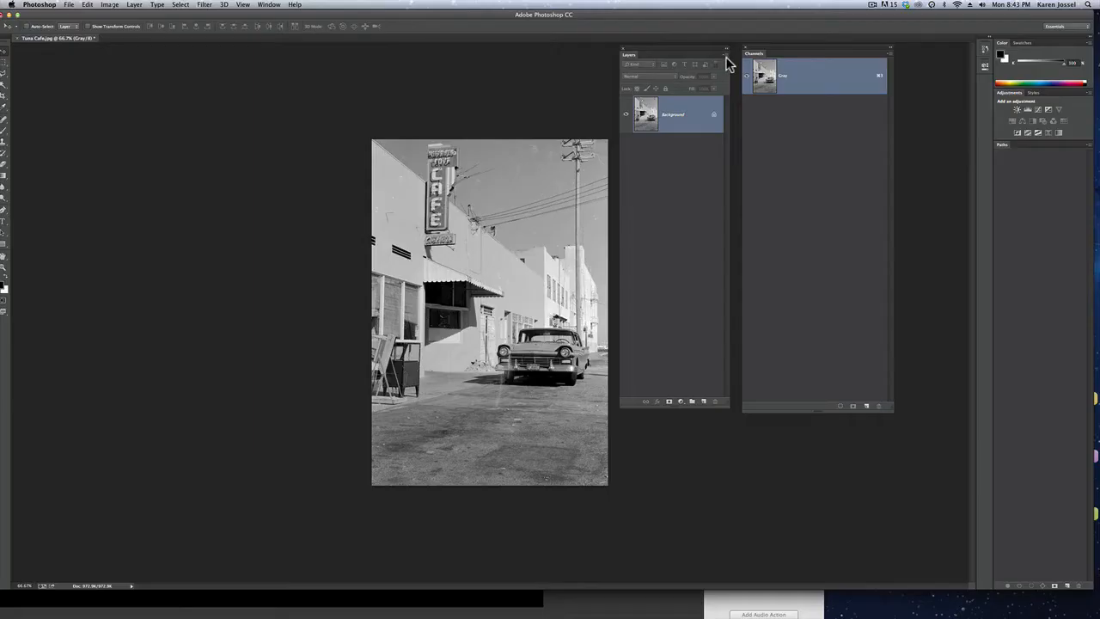
# Review the thumbnail size and contents options for the Layers panel
pyautogui.click(727, 59)
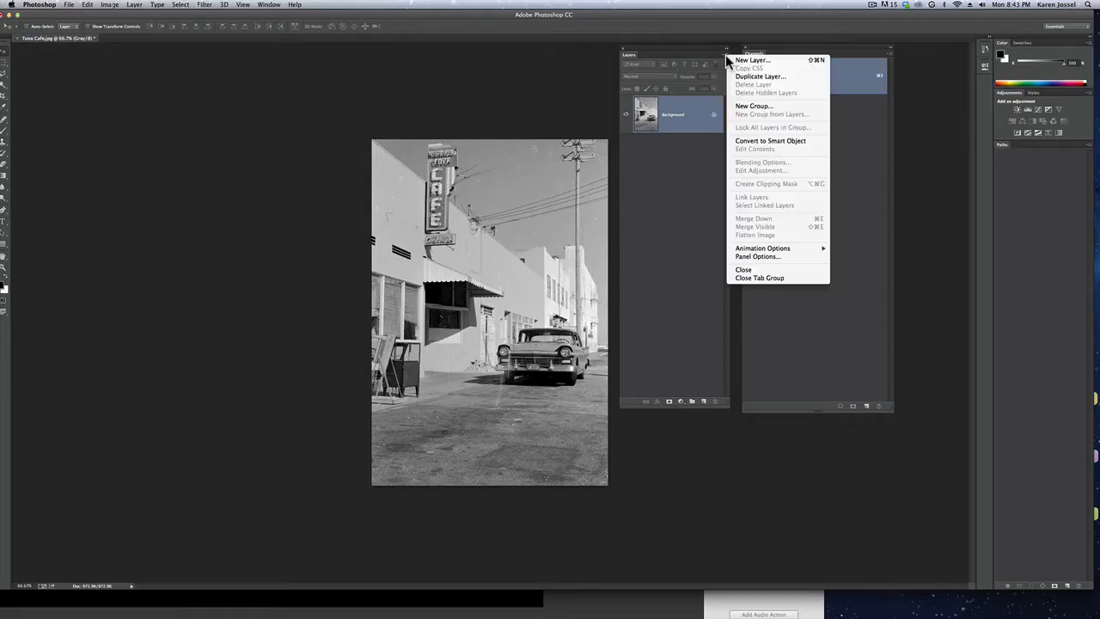
pyautogui.click(769, 256)
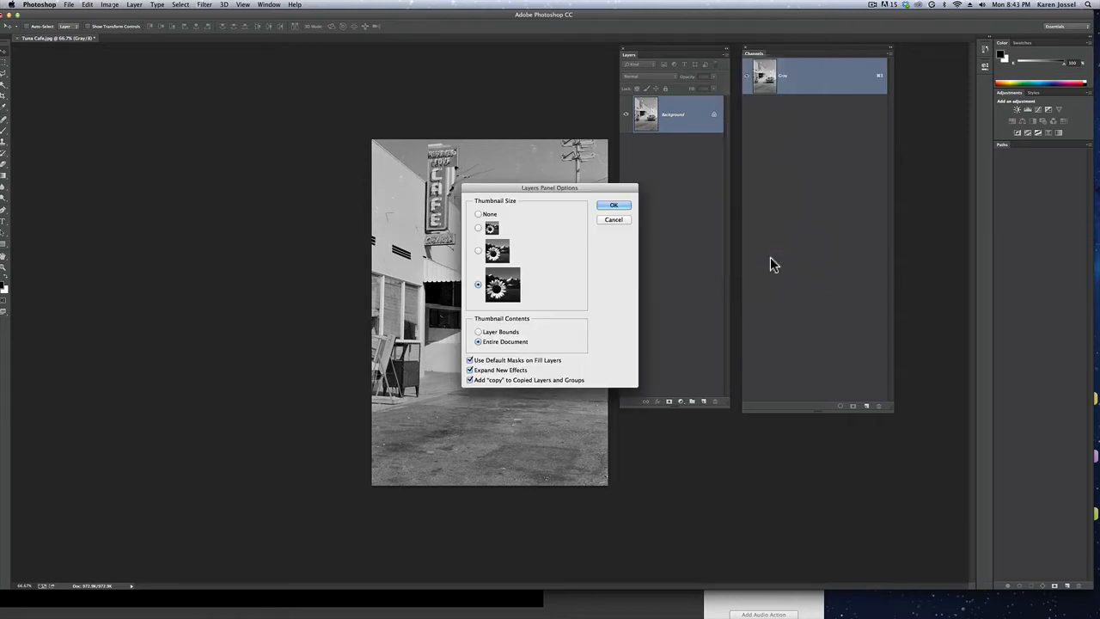
pyautogui.click(608, 205)
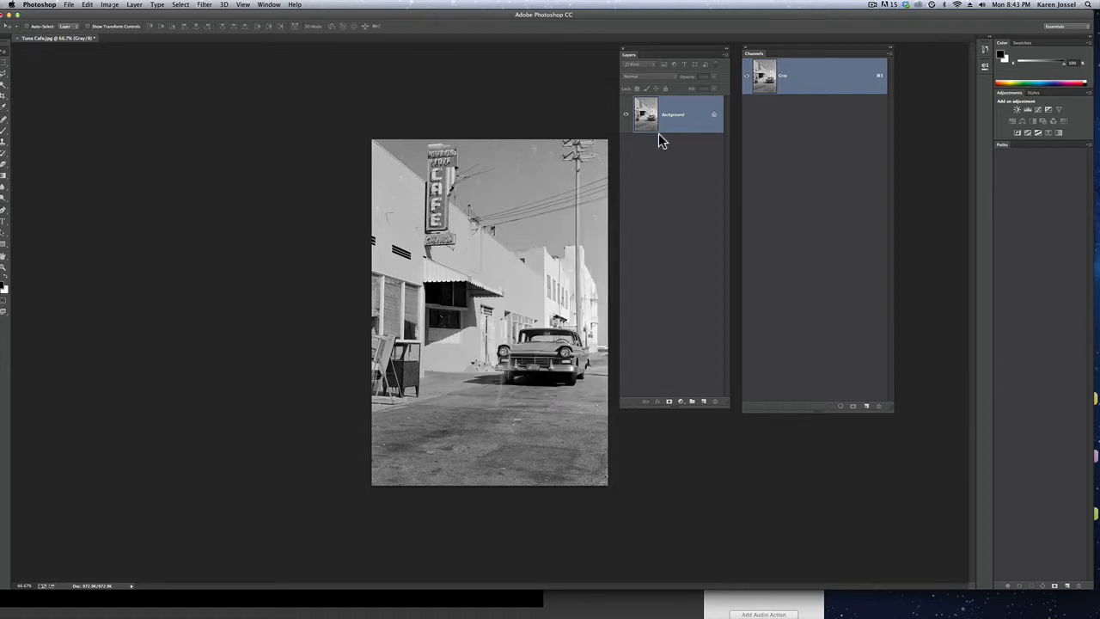
# Convert the locked Background into a regular layer, keeping the default layer settings
pyautogui.doubleClick(673, 117)
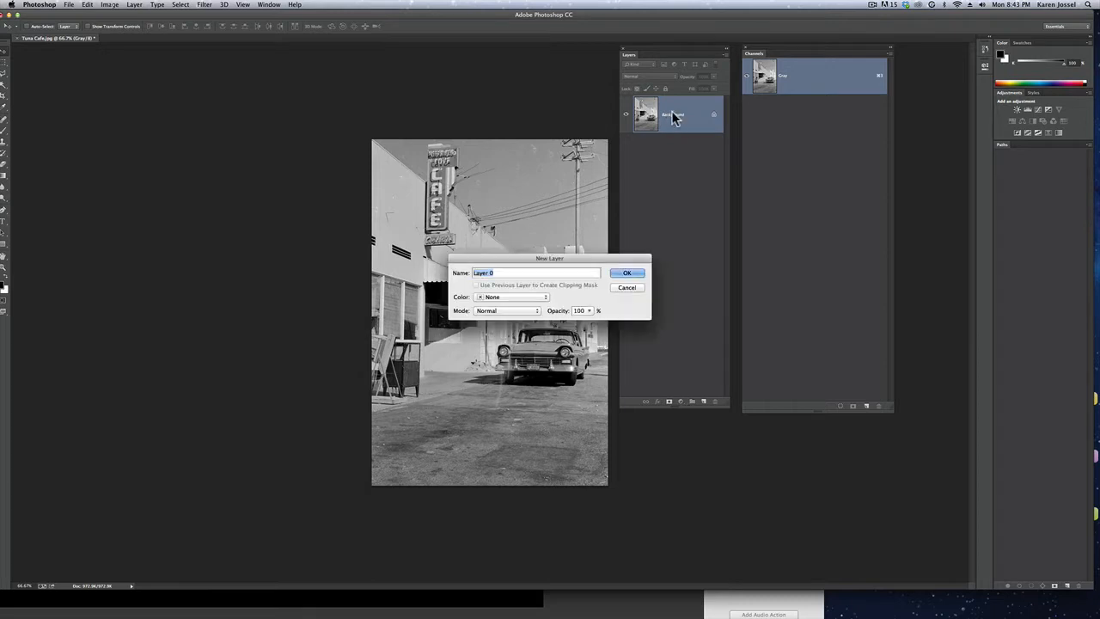
pyautogui.click(624, 272)
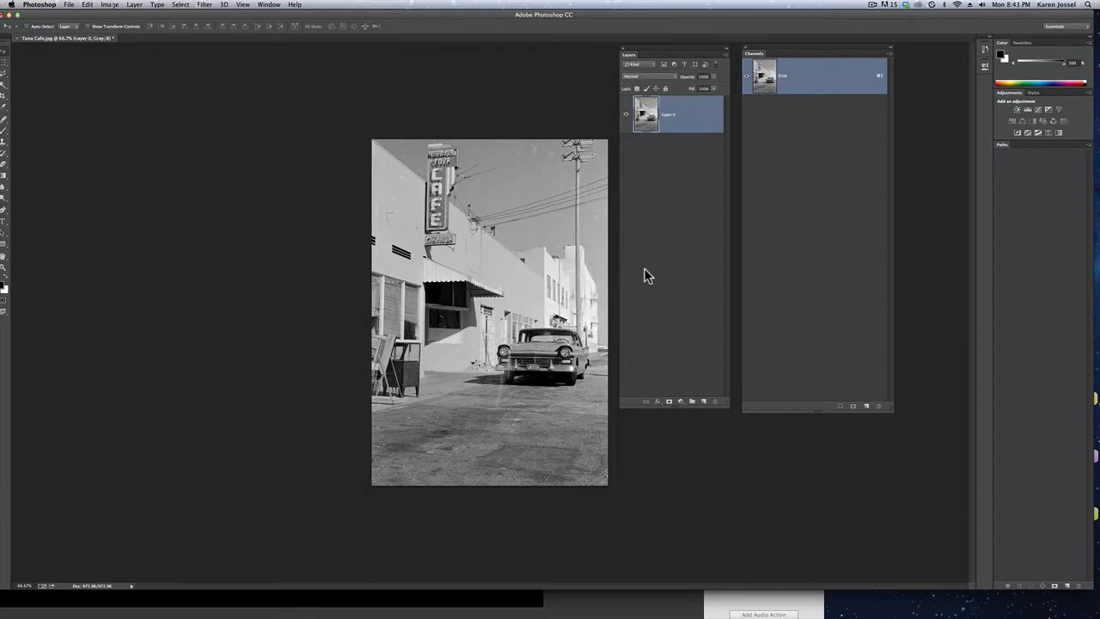
pyautogui.press('a')
pyautogui.press('e')
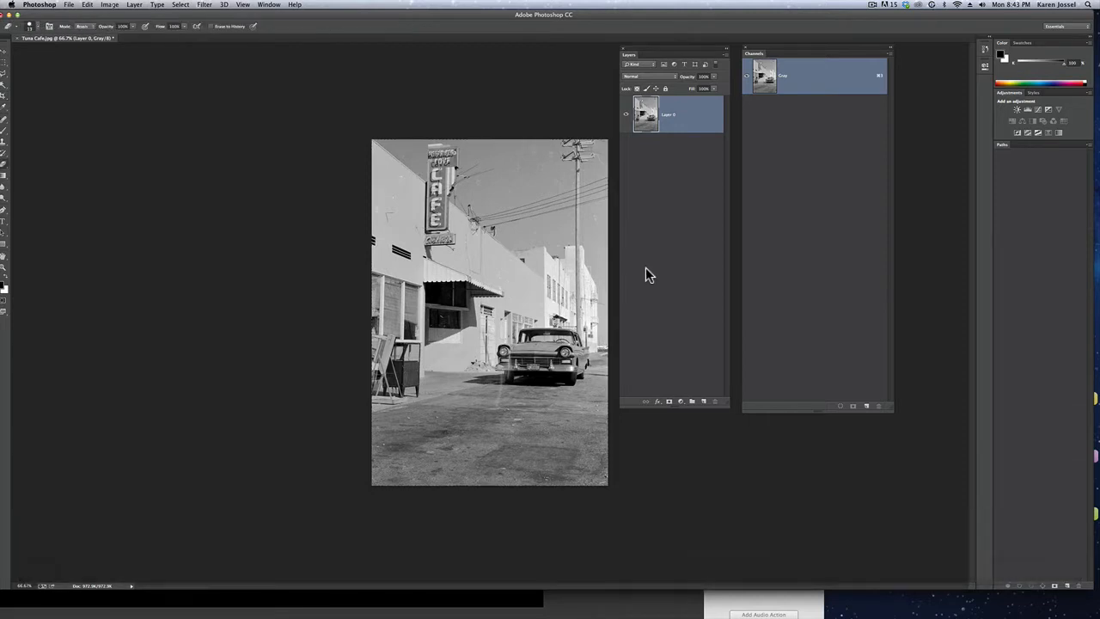
# Rename the converted photo layer as cafe
pyautogui.doubleClick(669, 115)
pyautogui.write('car')
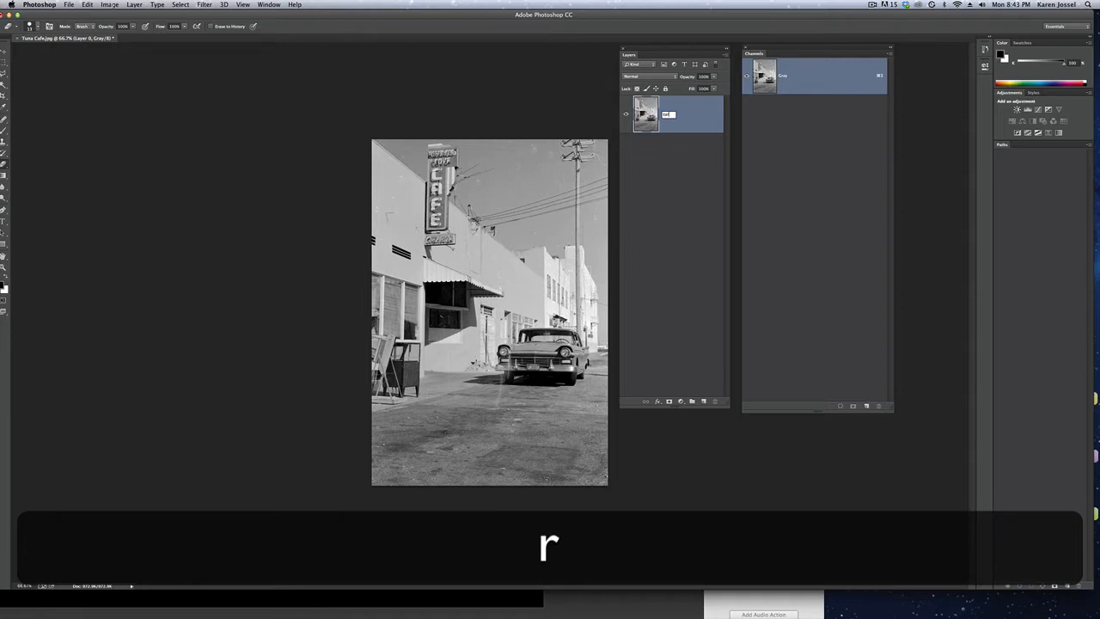
pyautogui.write('ge')
pyautogui.press('BackSpace')
pyautogui.write('fe')
pyautogui.click(693, 200)
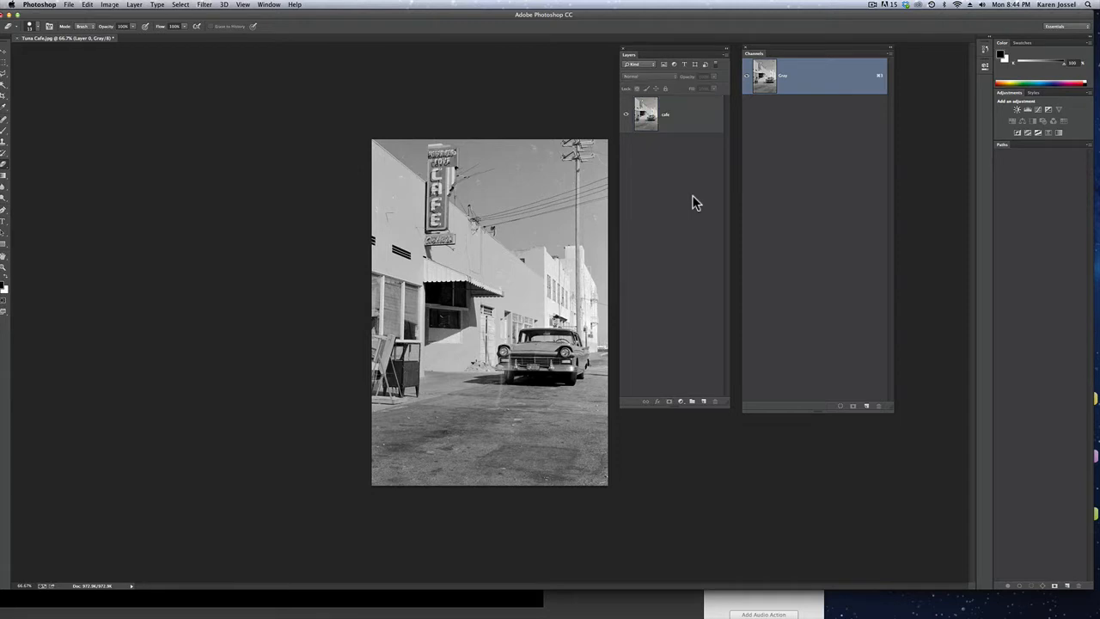
# Select the cafe layer and lock all of its attributes
pyautogui.click(692, 110)
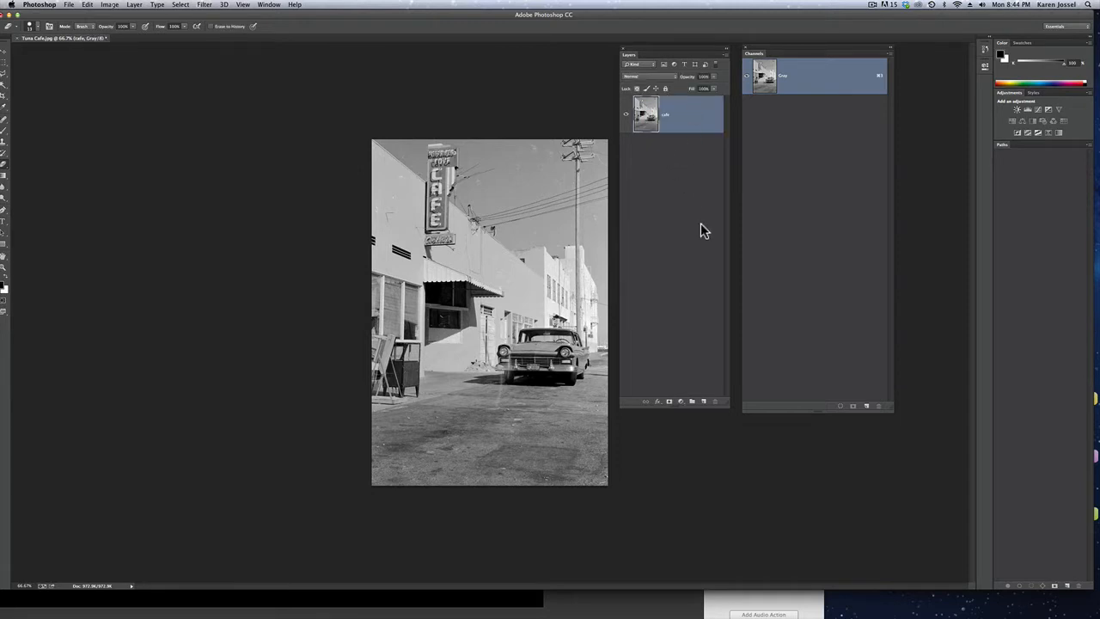
pyautogui.click(665, 88)
pyautogui.click(666, 88)
pyautogui.click(666, 88)
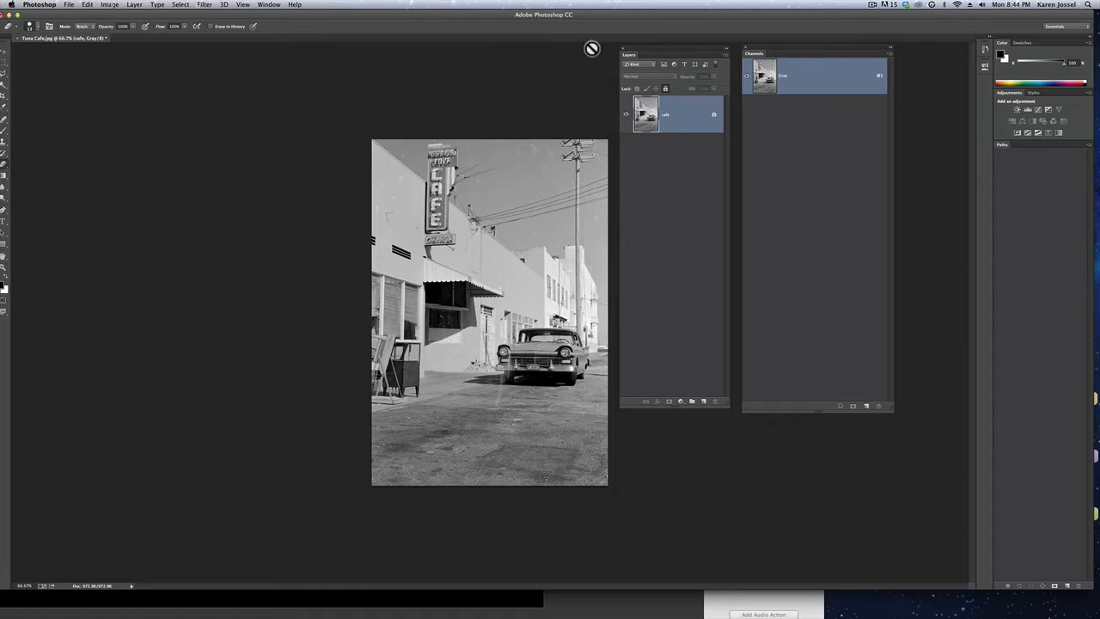
# Move the Layers and Channels panels side by side to the image's left, and float the Adjustments panel to its right
pyautogui.moveTo(628, 50); pyautogui.dragTo(73, 61)
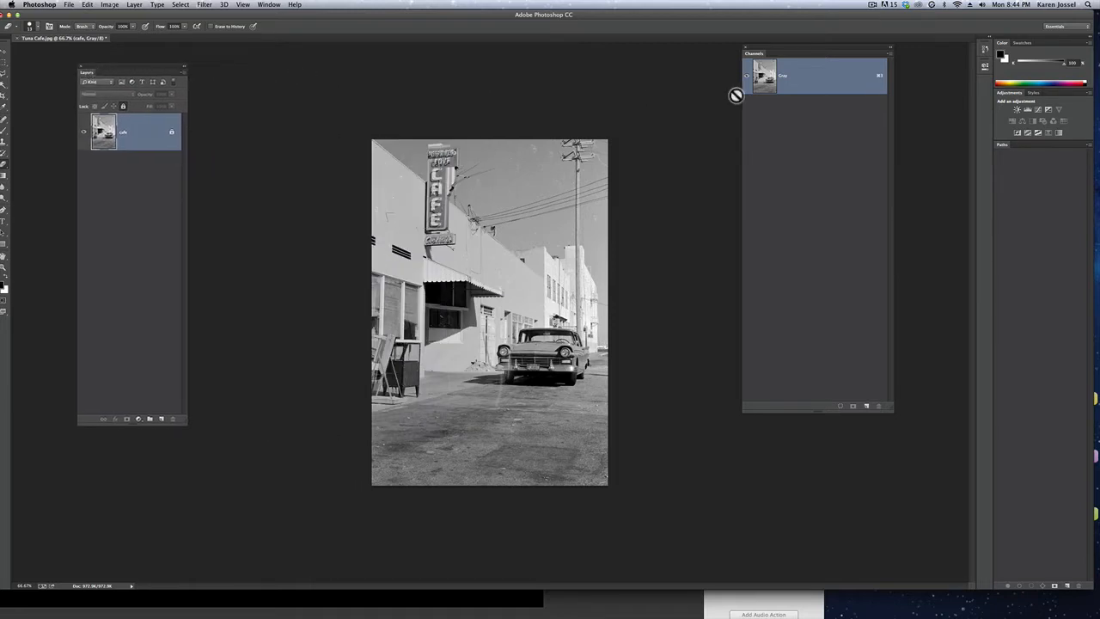
pyautogui.moveTo(808, 48); pyautogui.dragTo(255, 67)
pyautogui.click(95, 212)
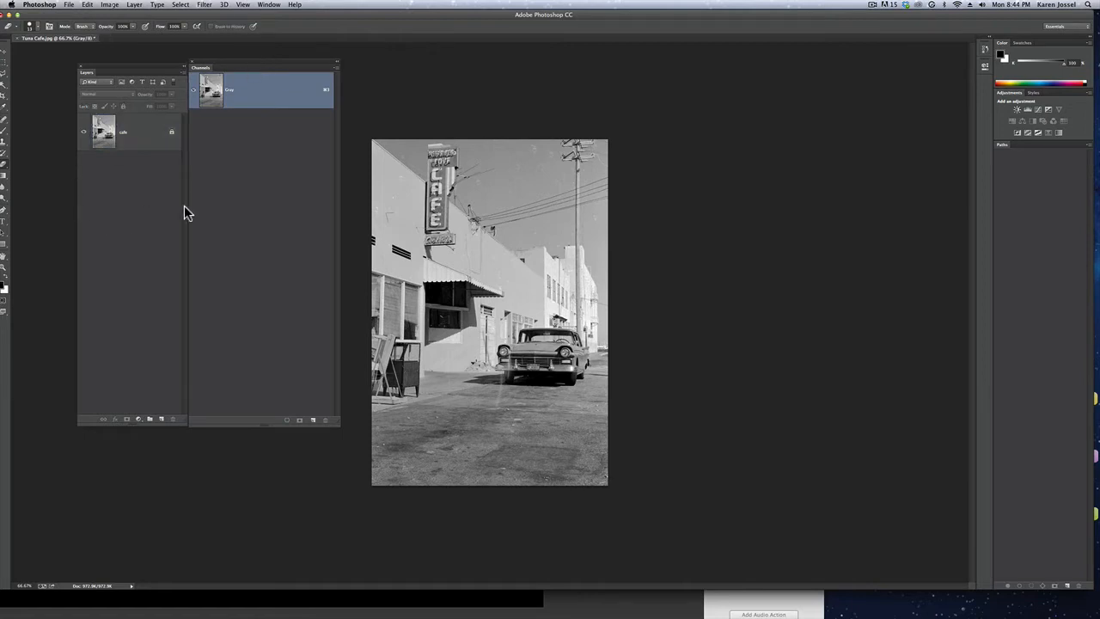
pyautogui.click(151, 136)
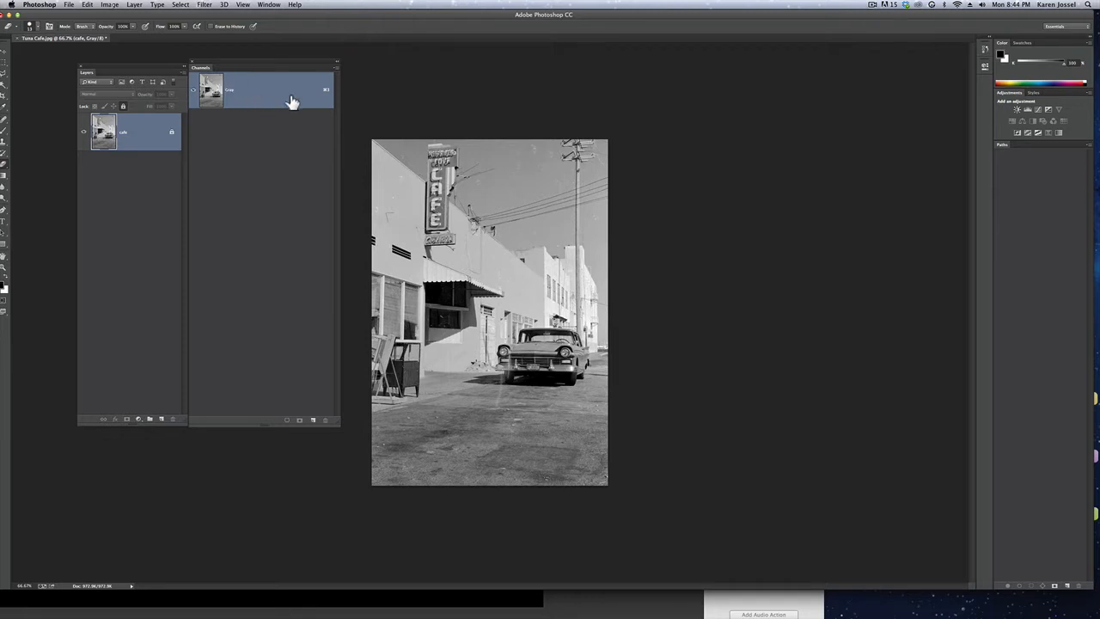
pyautogui.moveTo(289, 103); pyautogui.dragTo(873, 95)
pyautogui.moveTo(1009, 92); pyautogui.dragTo(771, 70)
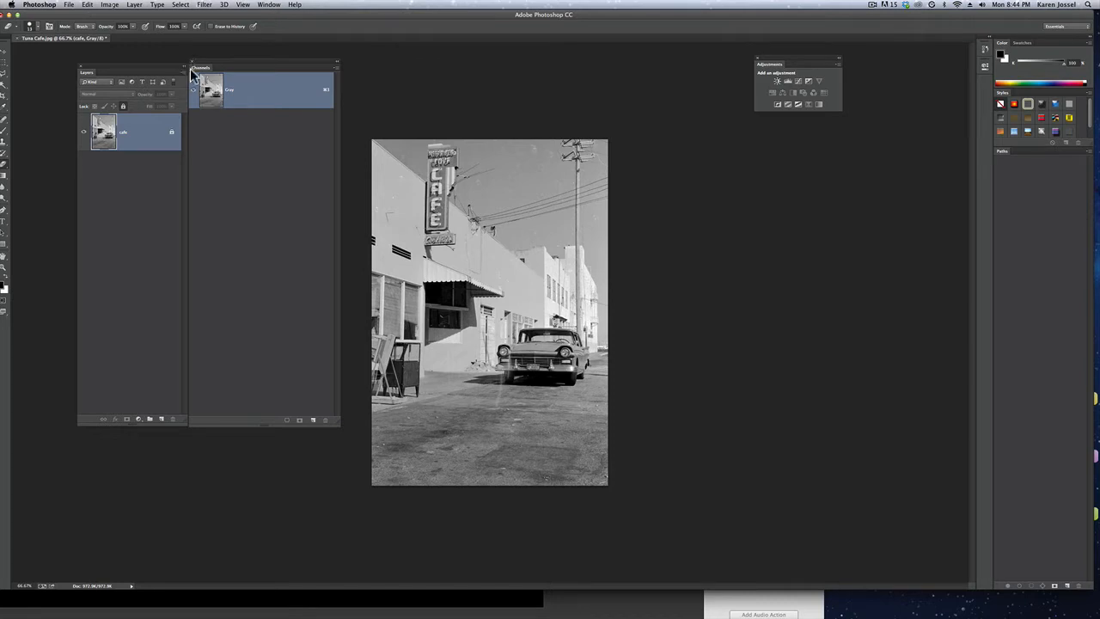
# Convert the image's color mode to RGB Color
pyautogui.click(113, 5)
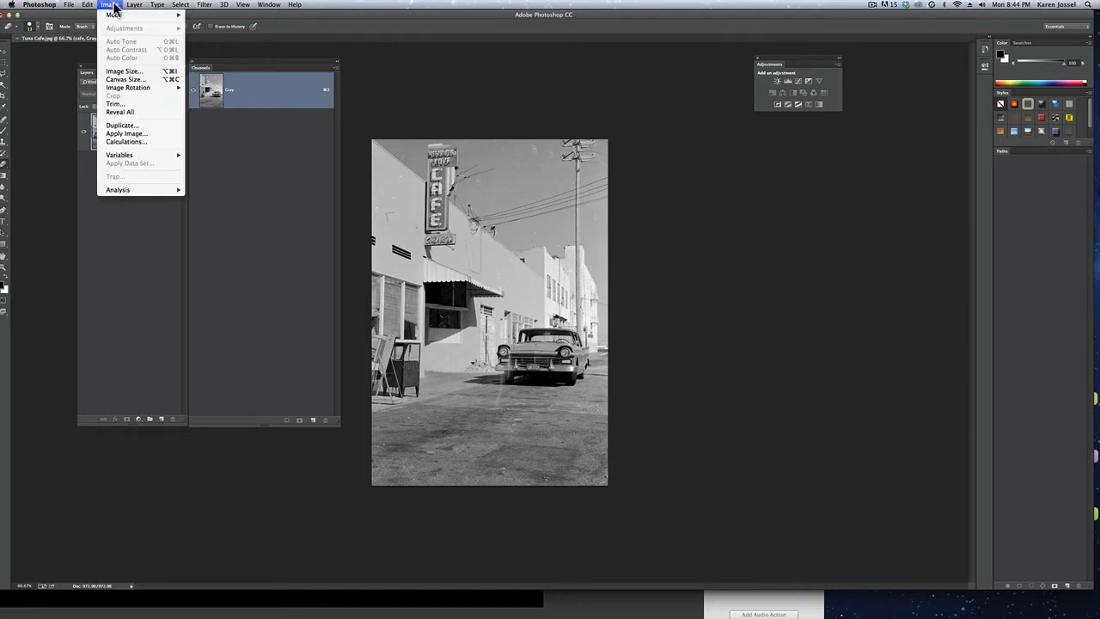
pyautogui.moveTo(115, 15)
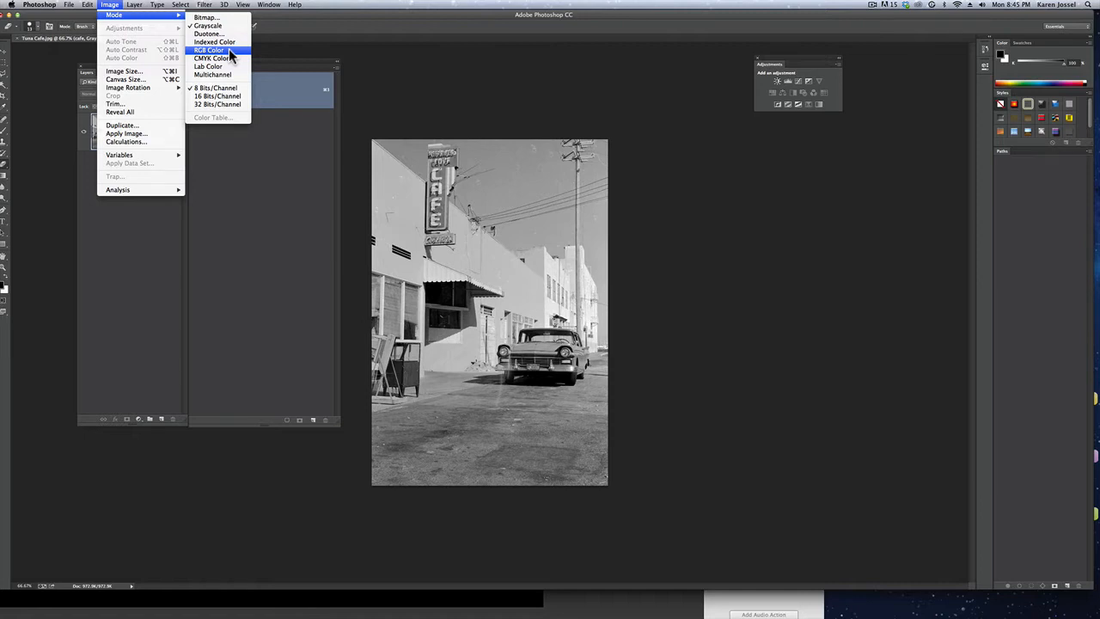
pyautogui.click(209, 50)
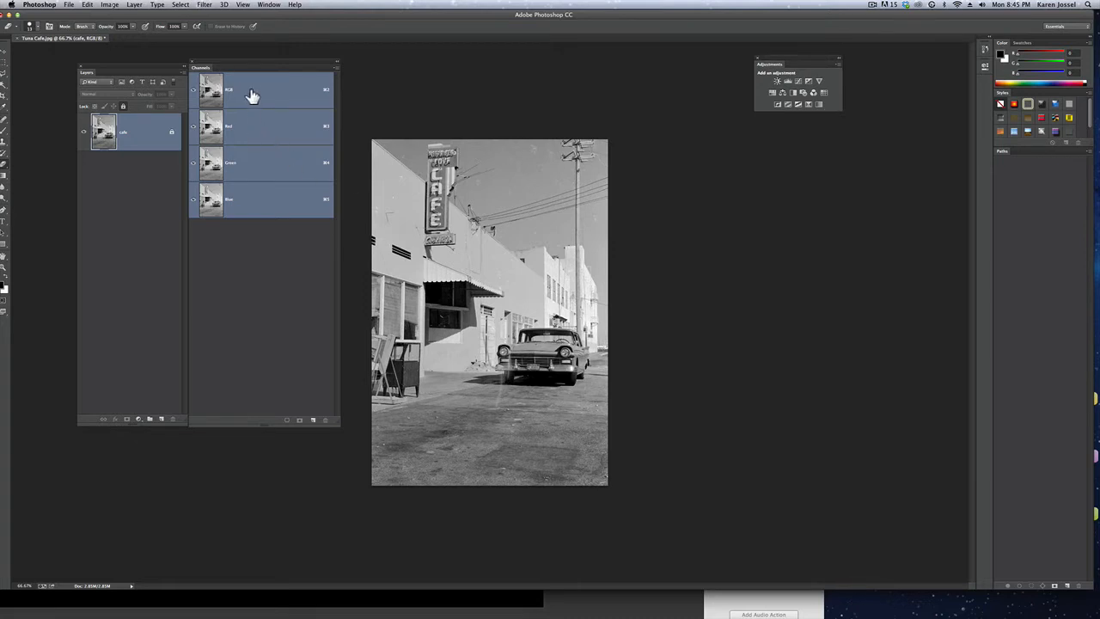
# View the Blue, Green and Red channels one at a time, and return to the RGB composite
pyautogui.click(257, 204)
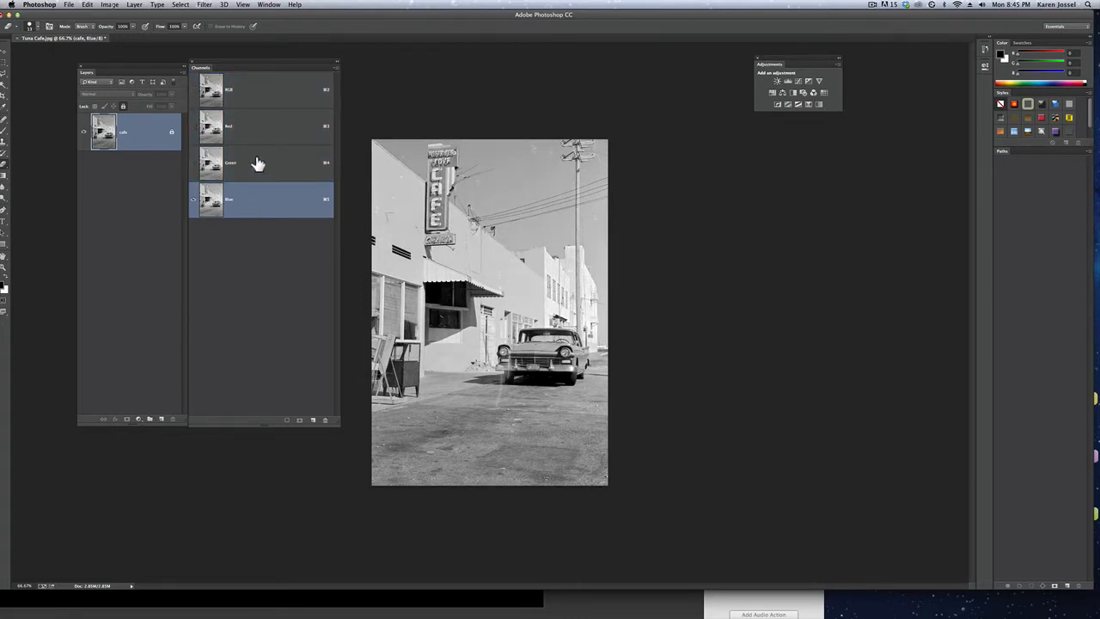
pyautogui.click(257, 164)
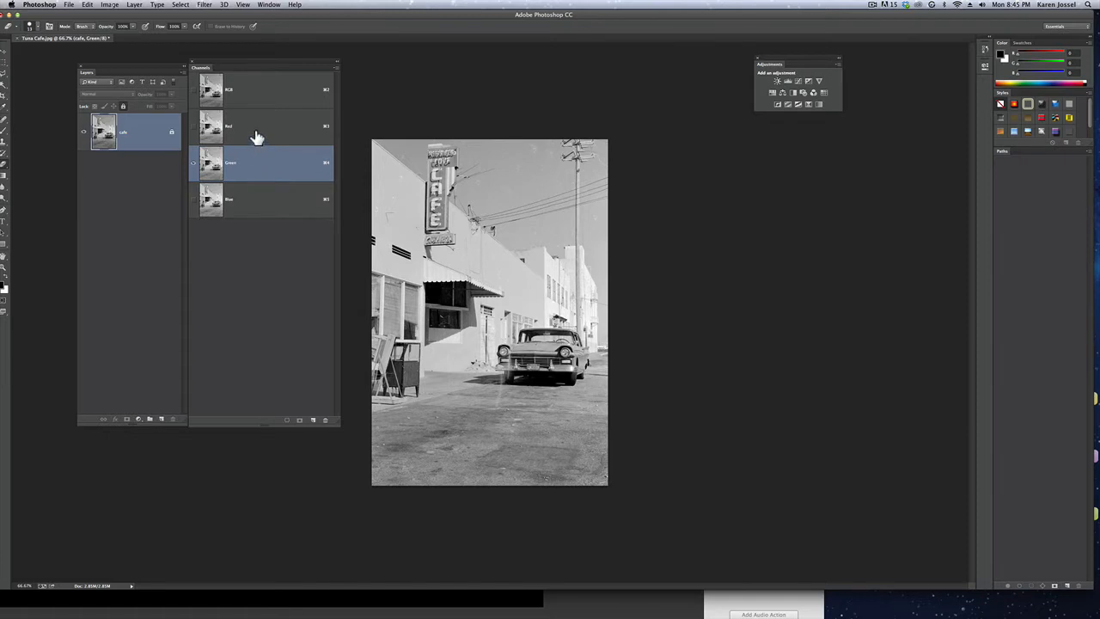
pyautogui.click(256, 137)
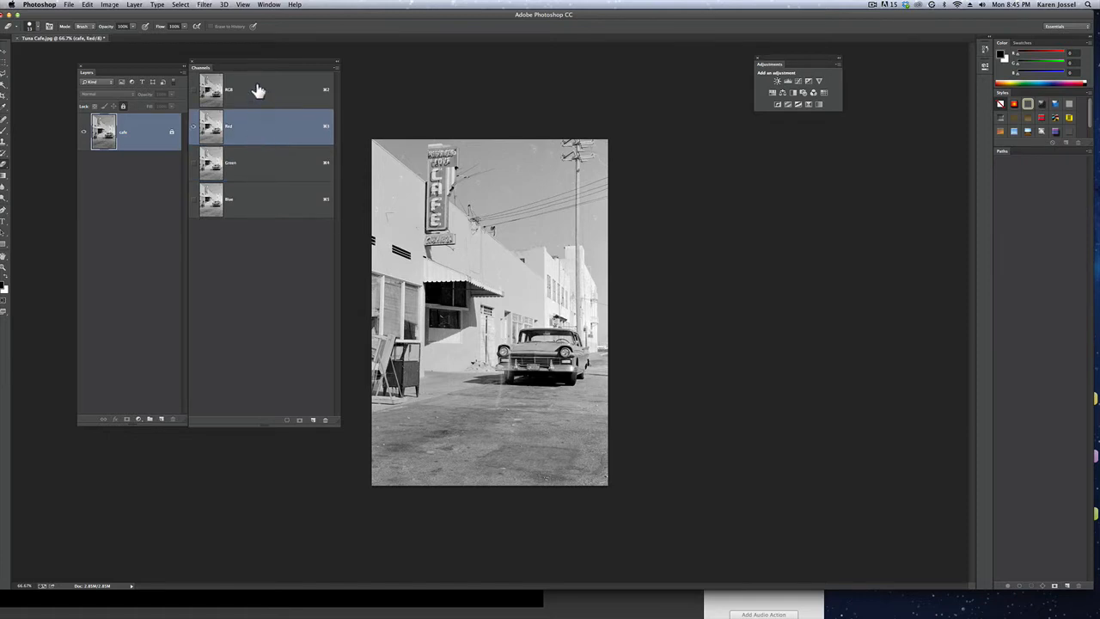
pyautogui.click(257, 91)
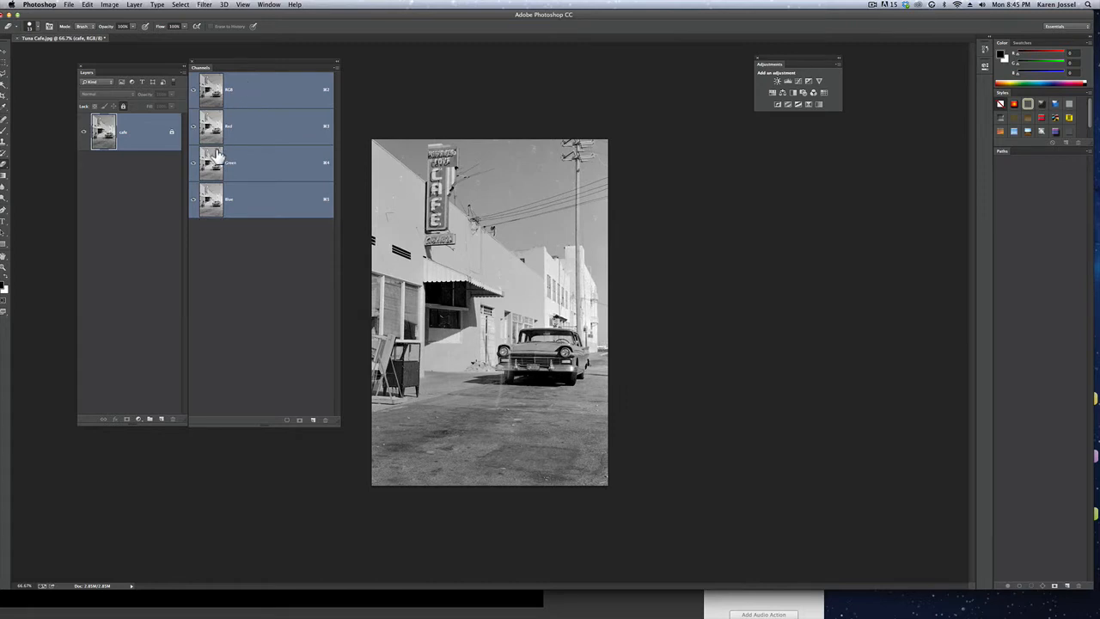
# Add a Levels adjustment layer above the cafe layer and float its Properties panel below the Adjustments panel
pyautogui.click(146, 199)
pyautogui.click(146, 134)
pyautogui.moveTo(149, 133); pyautogui.dragTo(697, 87)
pyautogui.click(787, 81)
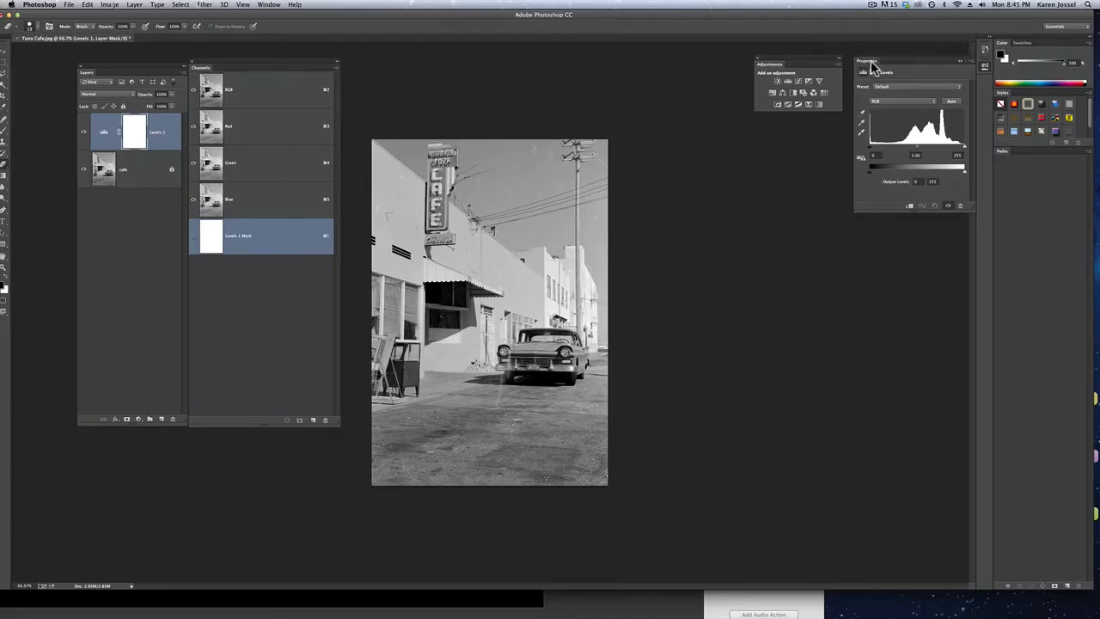
pyautogui.moveTo(873, 66); pyautogui.dragTo(768, 137)
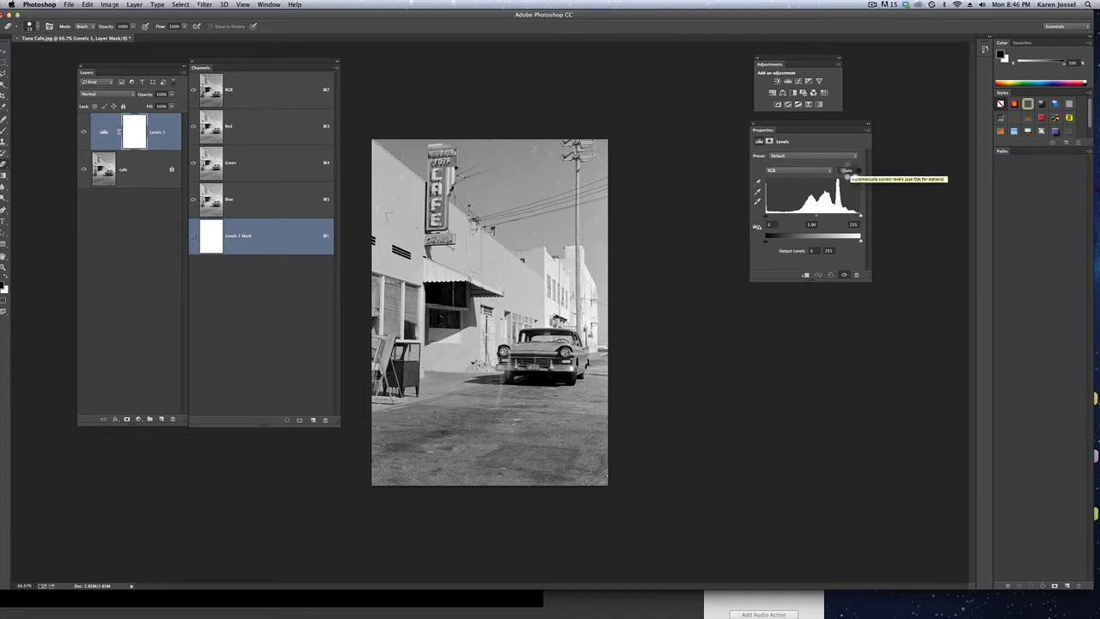
# Apply the automatic Levels correction and compare the photo with the adjustment layer hidden and shown
pyautogui.click(851, 174)
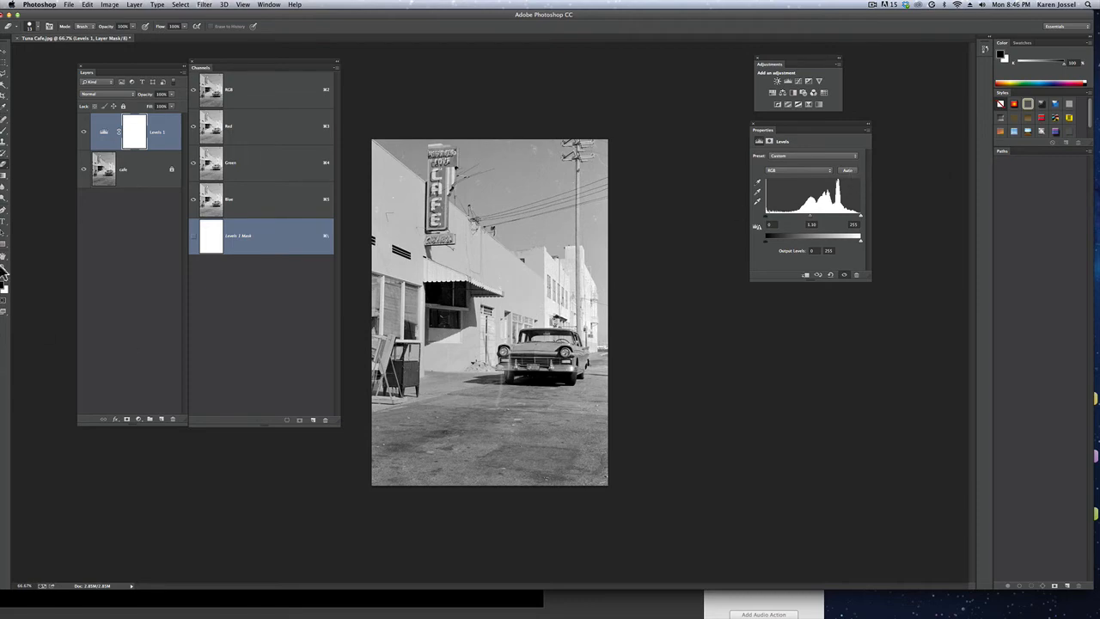
pyautogui.click(82, 135)
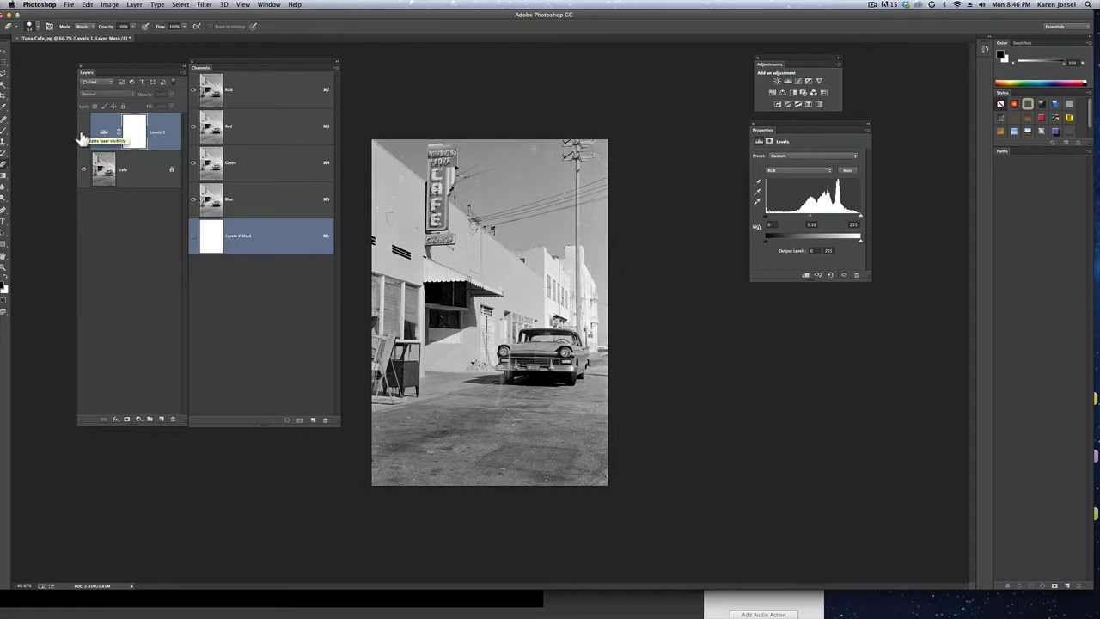
pyautogui.click(83, 135)
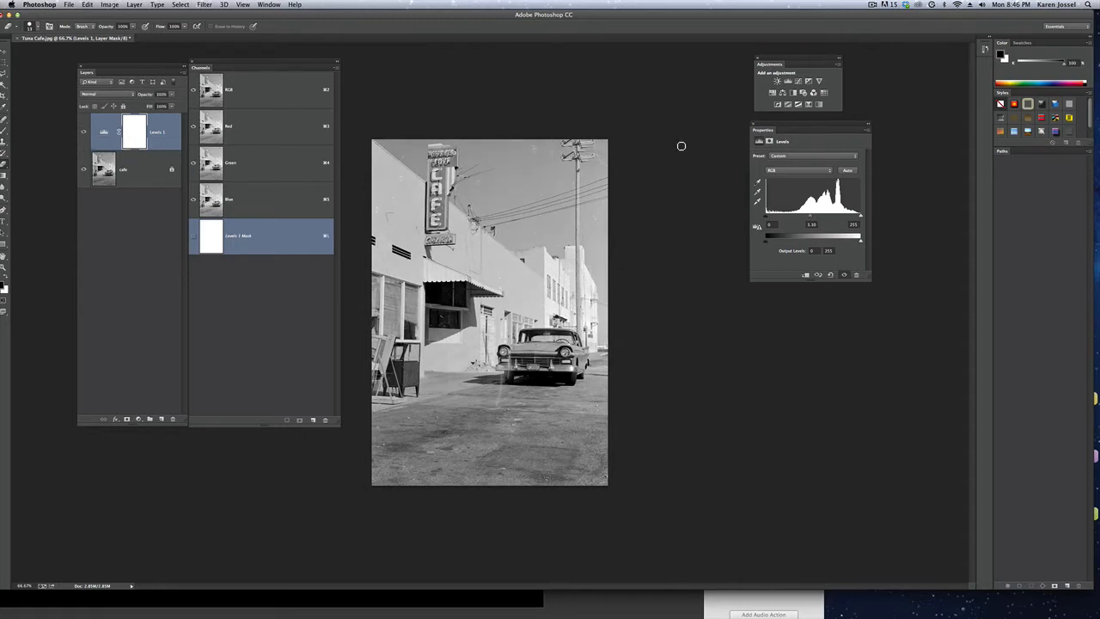
# Set the Levels input to black 20, midtone 0.83 and white 247, and compare the photo without and with the adjustment
pyautogui.moveTo(765, 217); pyautogui.dragTo(772, 217)
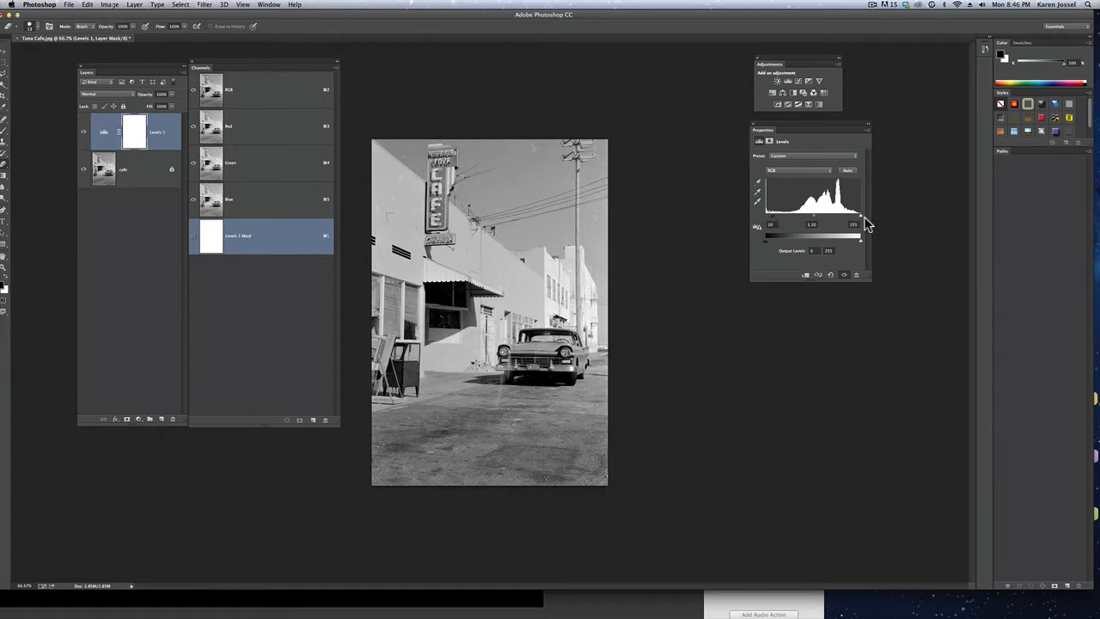
pyautogui.moveTo(862, 221); pyautogui.dragTo(825, 223)
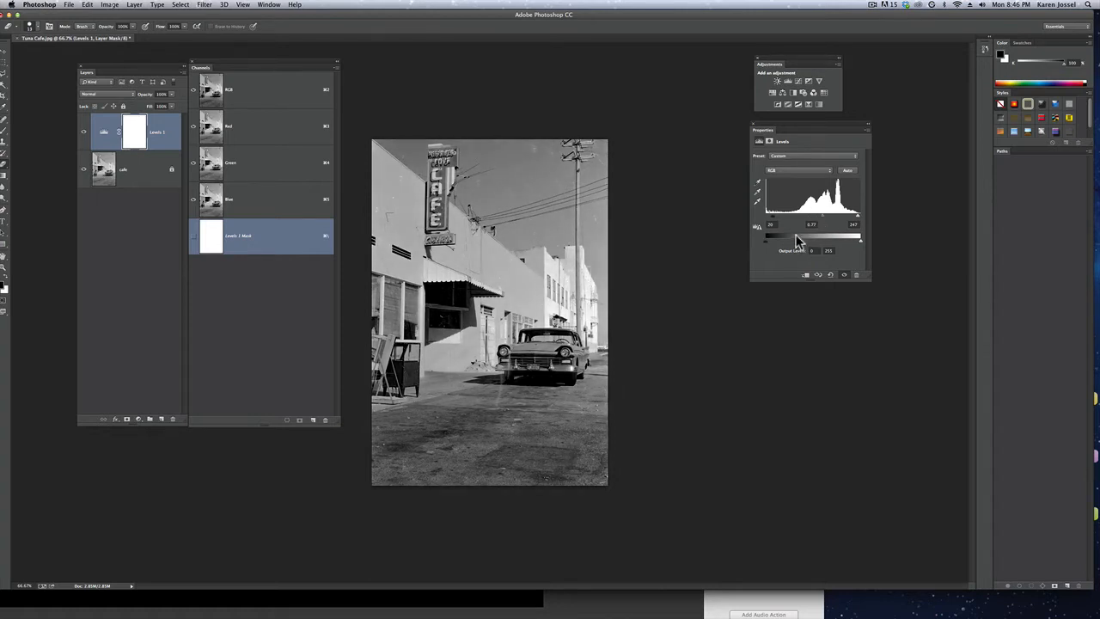
pyautogui.moveTo(823, 217); pyautogui.dragTo(820, 217)
pyautogui.click(84, 134)
pyautogui.click(83, 134)
# Target the RGB composite channel and float the tools palette beside the Layers panel
pyautogui.click(260, 93)
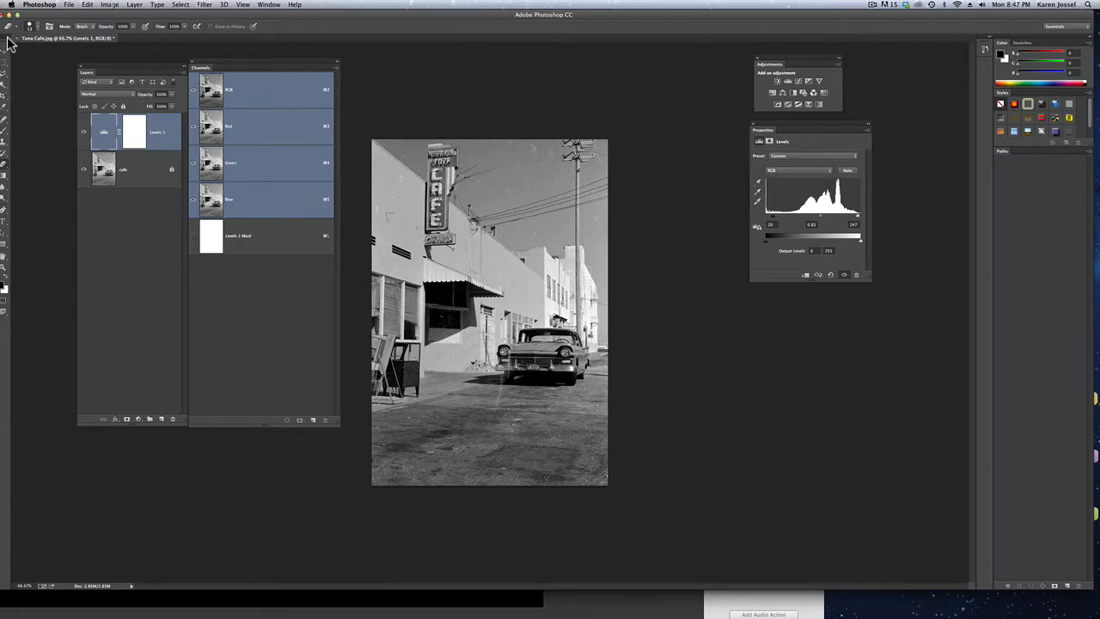
pyautogui.moveTo(9, 43); pyautogui.dragTo(39, 80)
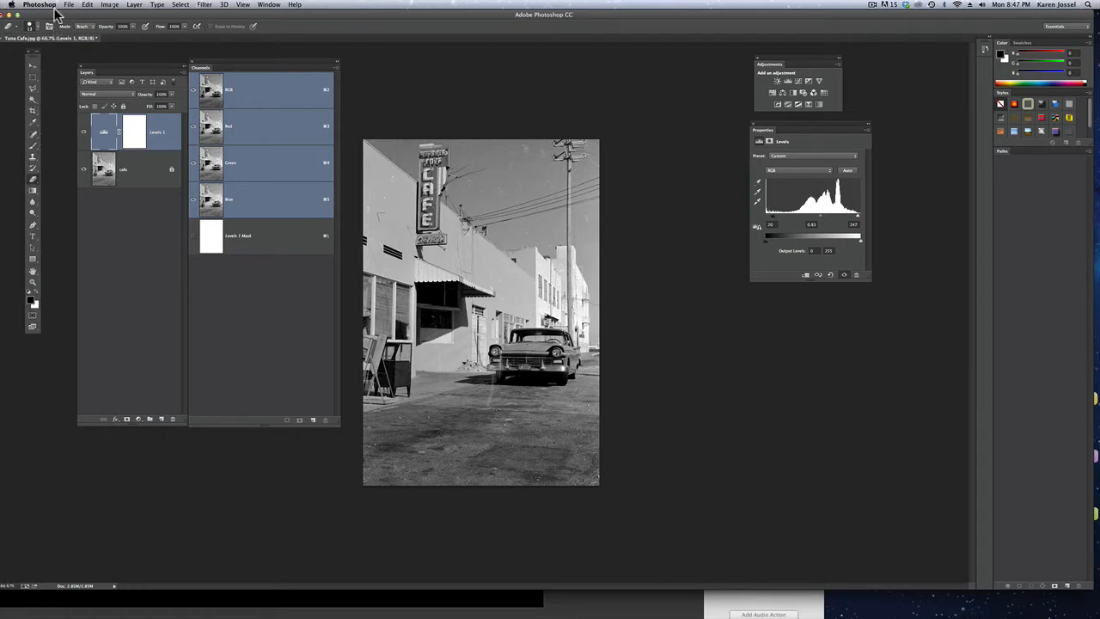
pyautogui.moveTo(65, 14); pyautogui.dragTo(67, 14)
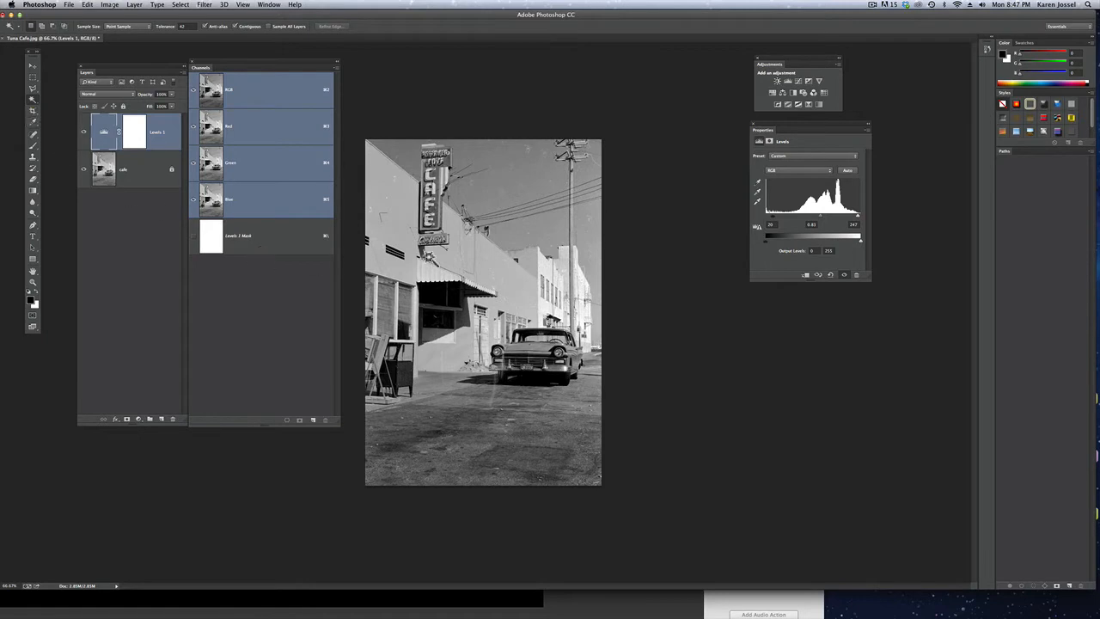
# Select the letter C of the CAFE sign with the Magic Wand, adding its missed parts to the selection
pyautogui.click(33, 282)
pyautogui.click(440, 201)
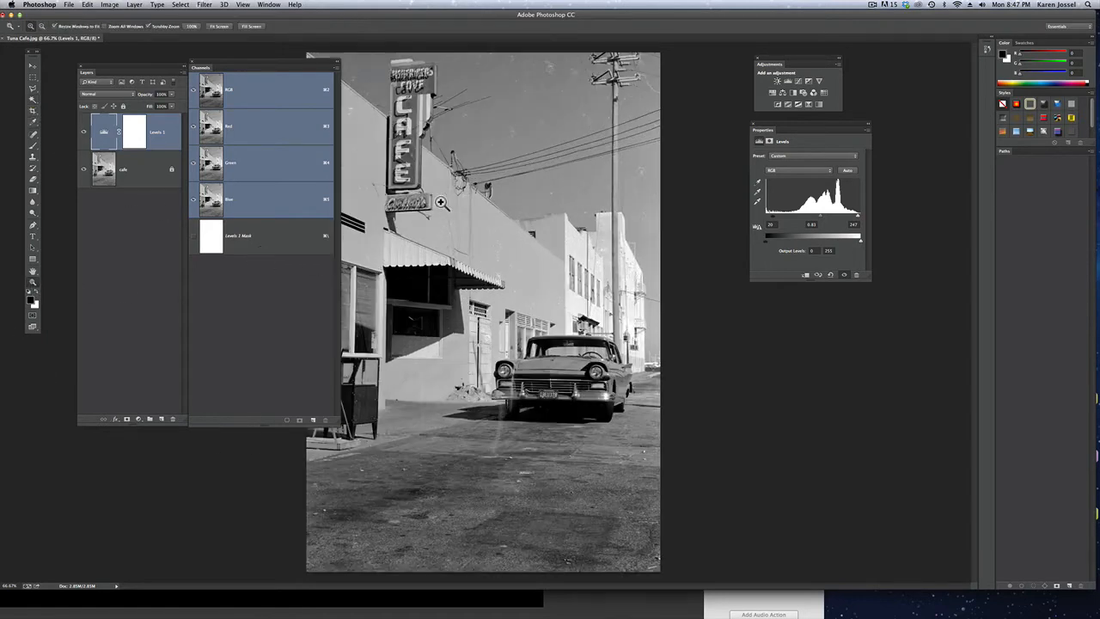
pyautogui.click(414, 102)
pyautogui.click(414, 101)
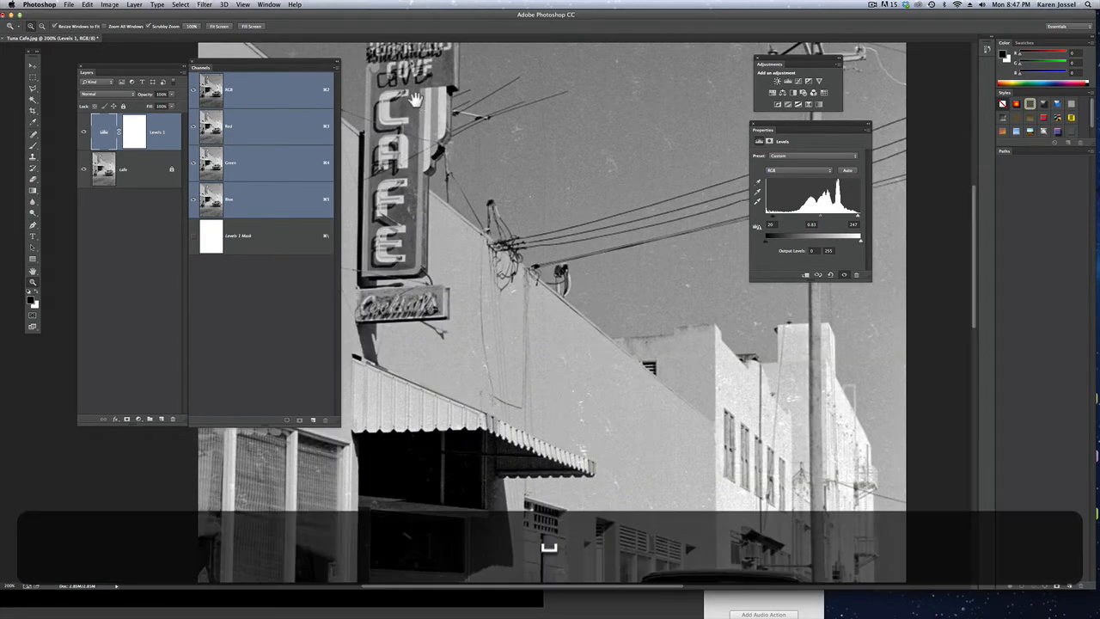
pyautogui.moveTo(415, 102); pyautogui.dragTo(547, 246)
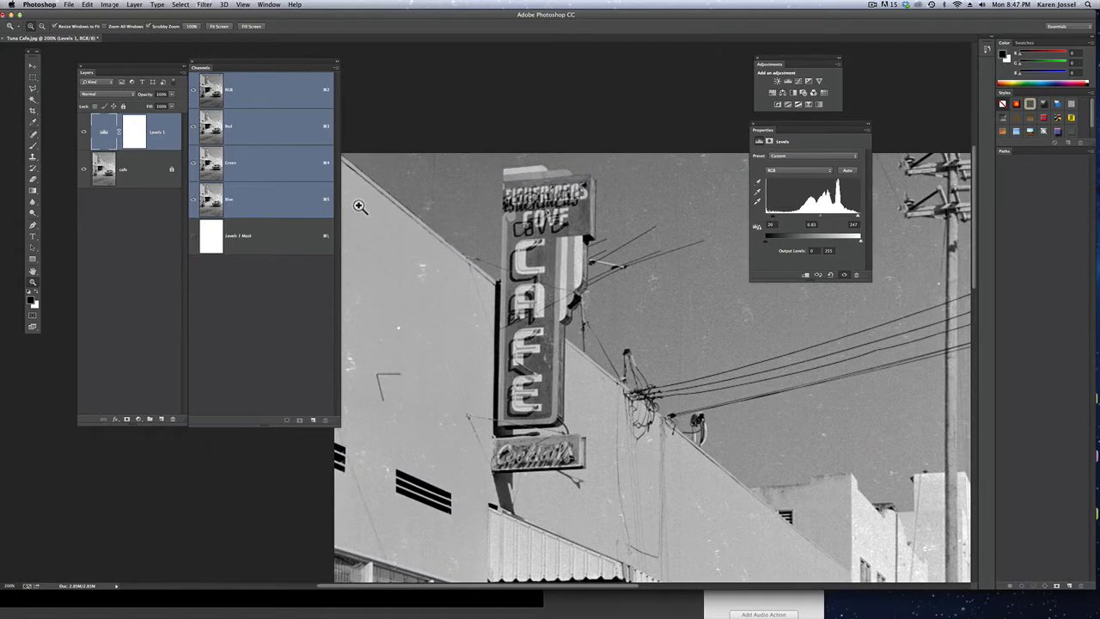
pyautogui.press('w')
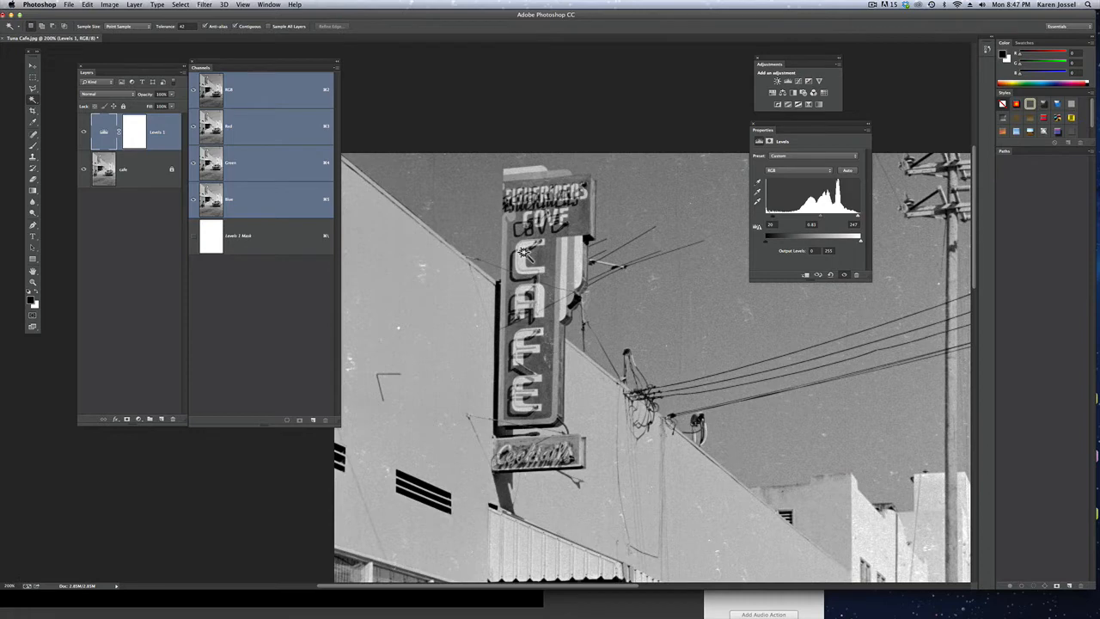
pyautogui.click(524, 251)
pyautogui.press('shift')
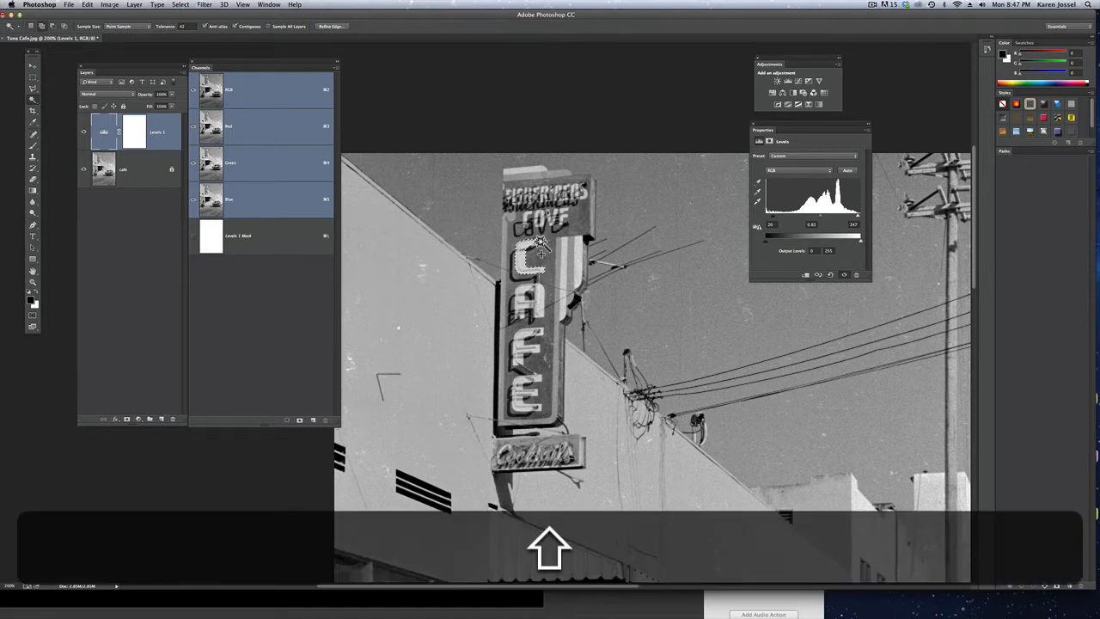
pyautogui.keyDown('shift'); pyautogui.click(541, 244); pyautogui.keyUp('shift')
pyautogui.keyDown('shift'); pyautogui.click(543, 245); pyautogui.keyUp('shift')
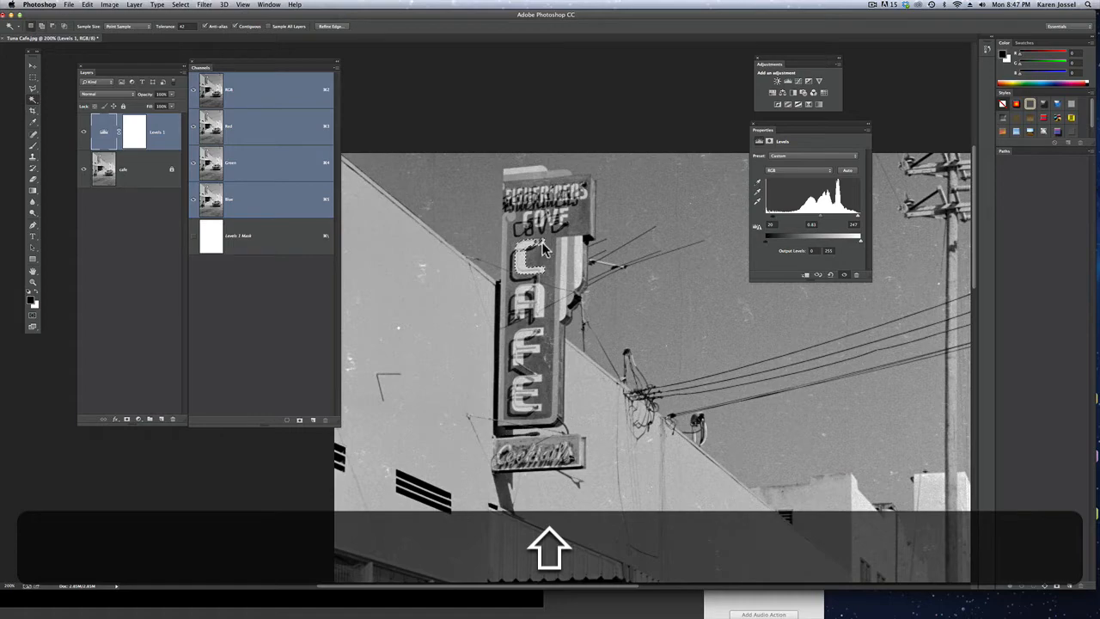
# Add the sign's letters A, F and E to the Magic Wand selection, undoing the stray addition beside the A
pyautogui.keyDown('shift'); pyautogui.click(539, 303); pyautogui.keyUp('shift')
pyautogui.keyDown('shift'); pyautogui.click(529, 315); pyautogui.keyUp('shift')
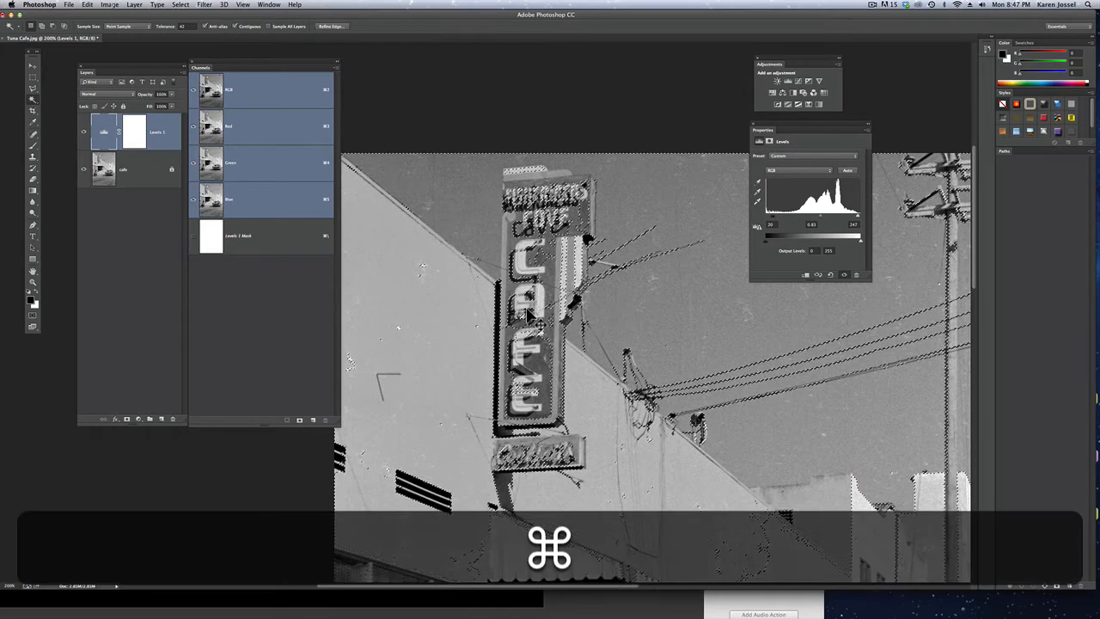
pyautogui.press('super+z')
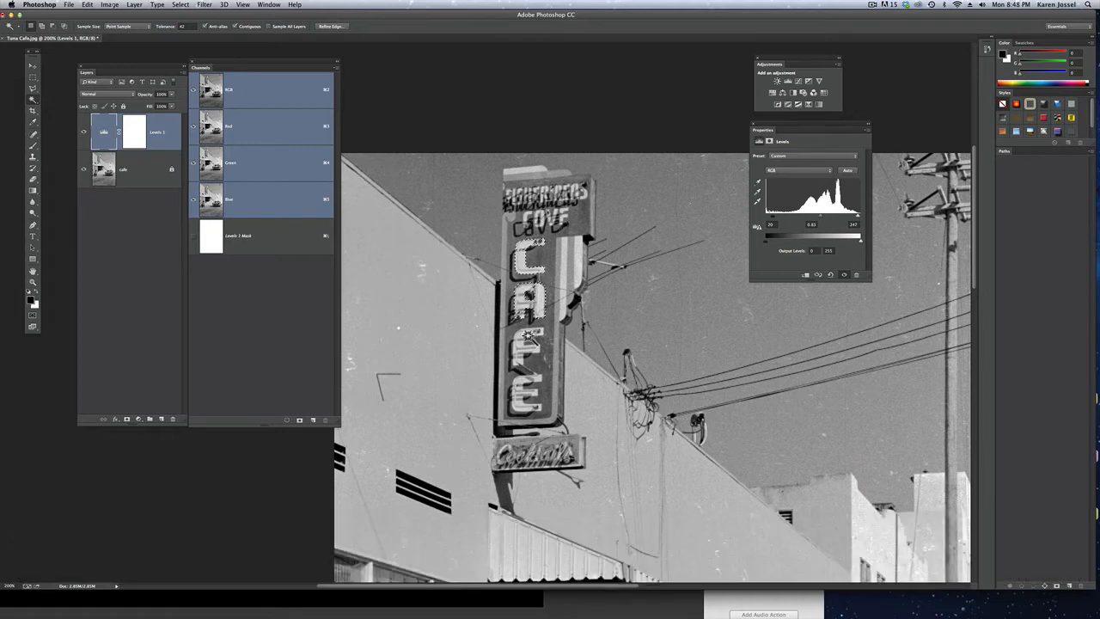
pyautogui.keyDown('shift'); pyautogui.click(528, 335); pyautogui.keyUp('shift')
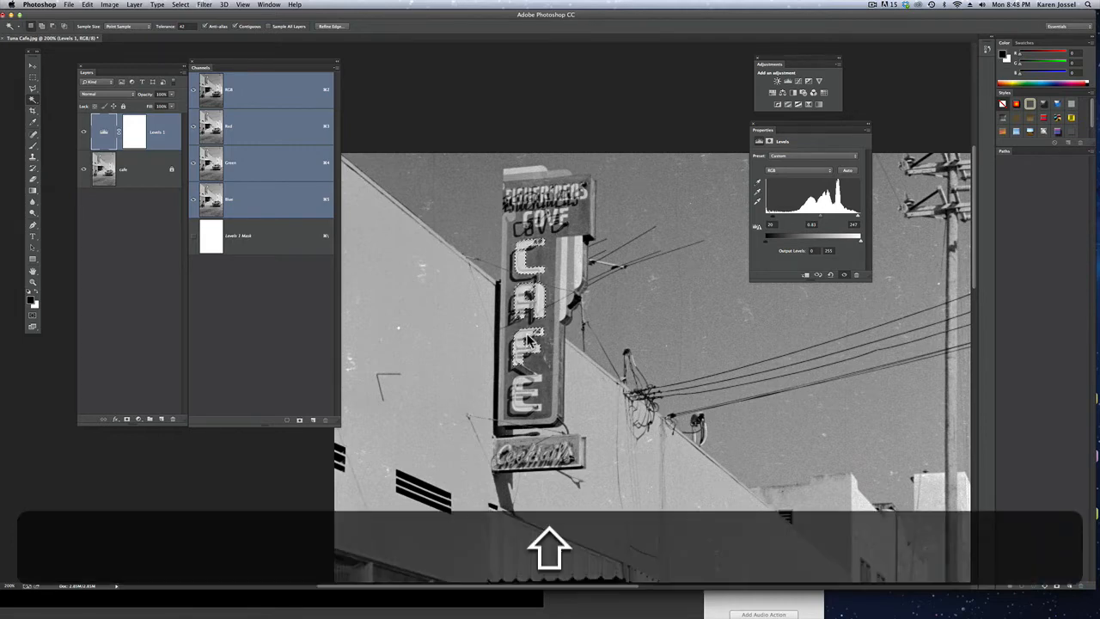
pyautogui.keyDown('shift'); pyautogui.click(526, 381); pyautogui.keyUp('shift')
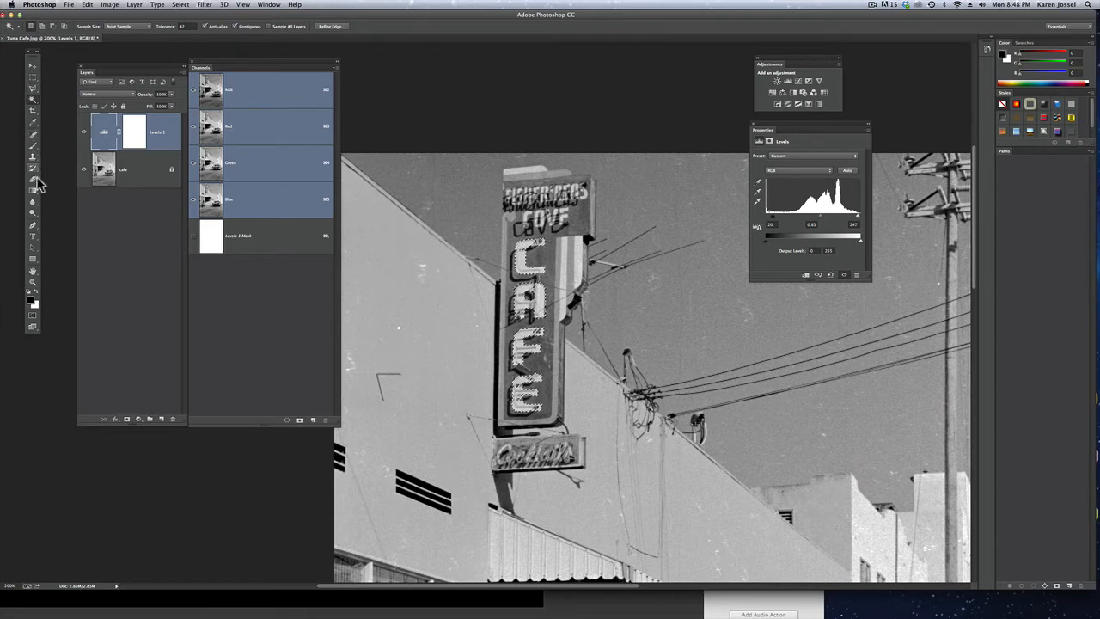
# Enter Quick Mask mode, paint white with a smaller brush over the letter C's missed edge, and return to the selection
pyautogui.click(34, 322)
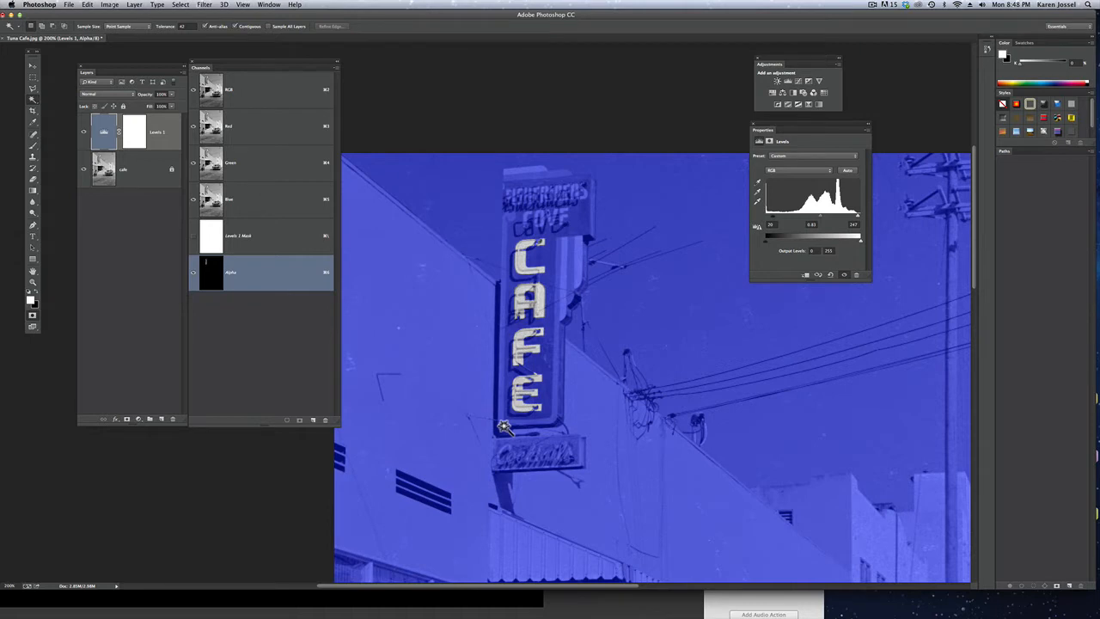
pyautogui.click(33, 146)
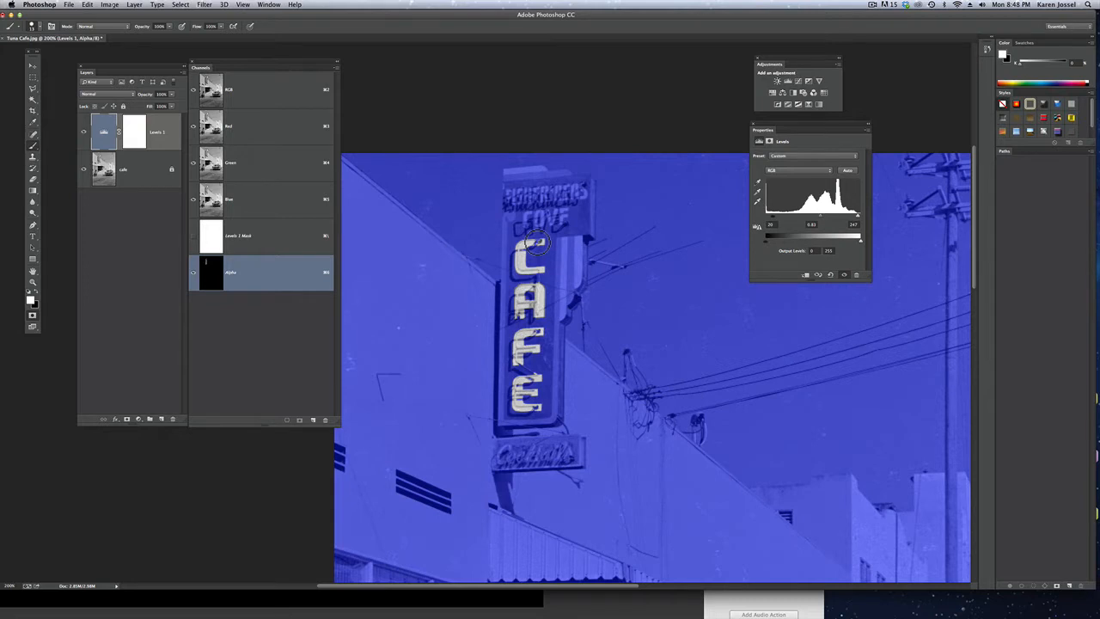
pyautogui.press('[')
pyautogui.moveTo(521, 247); pyautogui.dragTo(519, 254)
pyautogui.press('x')
pyautogui.press('x')
pyautogui.press('x')
pyautogui.click(34, 315)
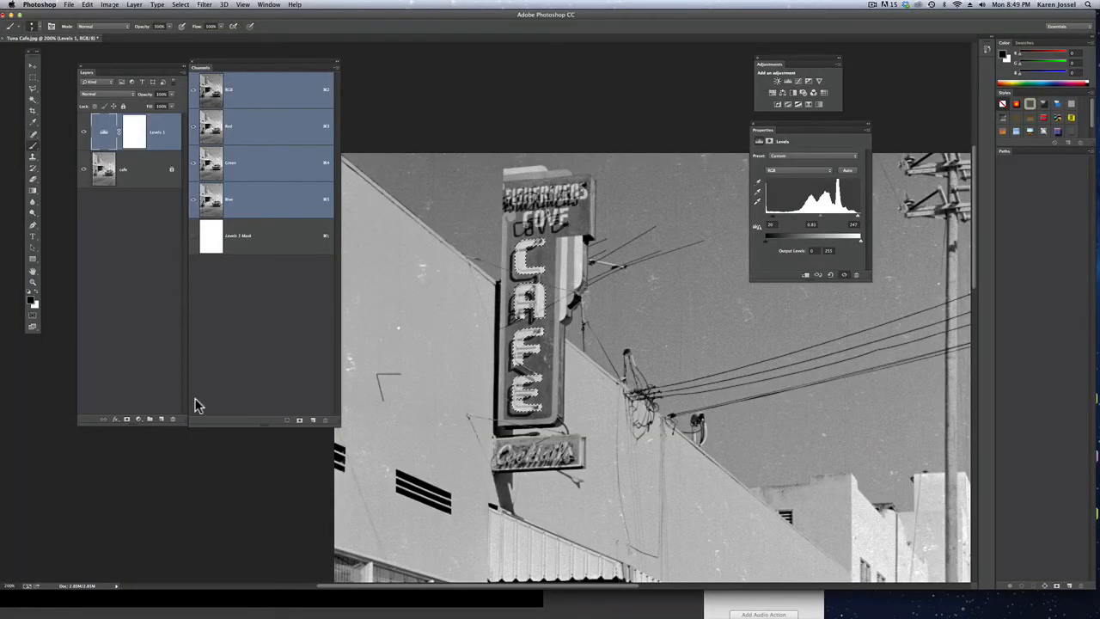
# Paint white over the gap in the lower part of the letter E in Quick Mask mode and return to the selection
pyautogui.click(33, 282)
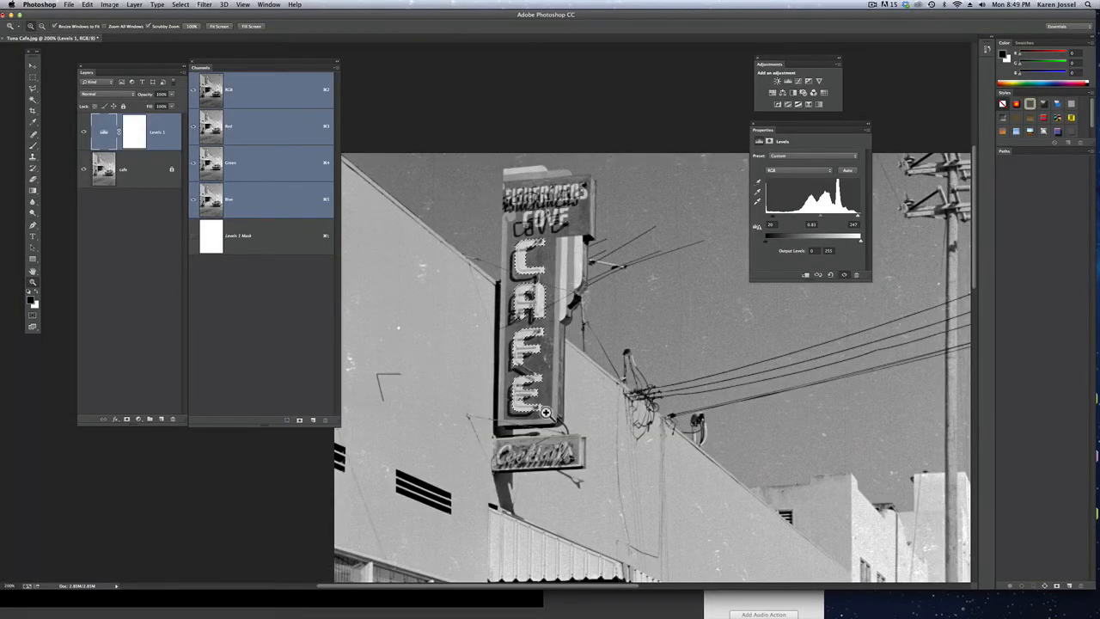
pyautogui.moveTo(536, 411); pyautogui.dragTo(539, 409)
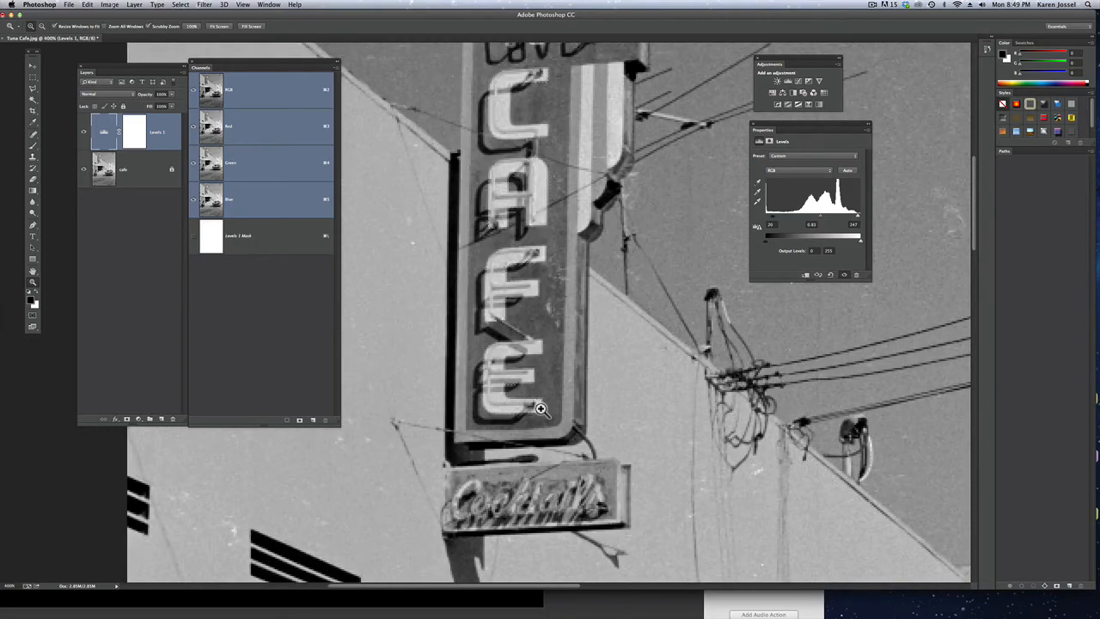
pyautogui.click(540, 409)
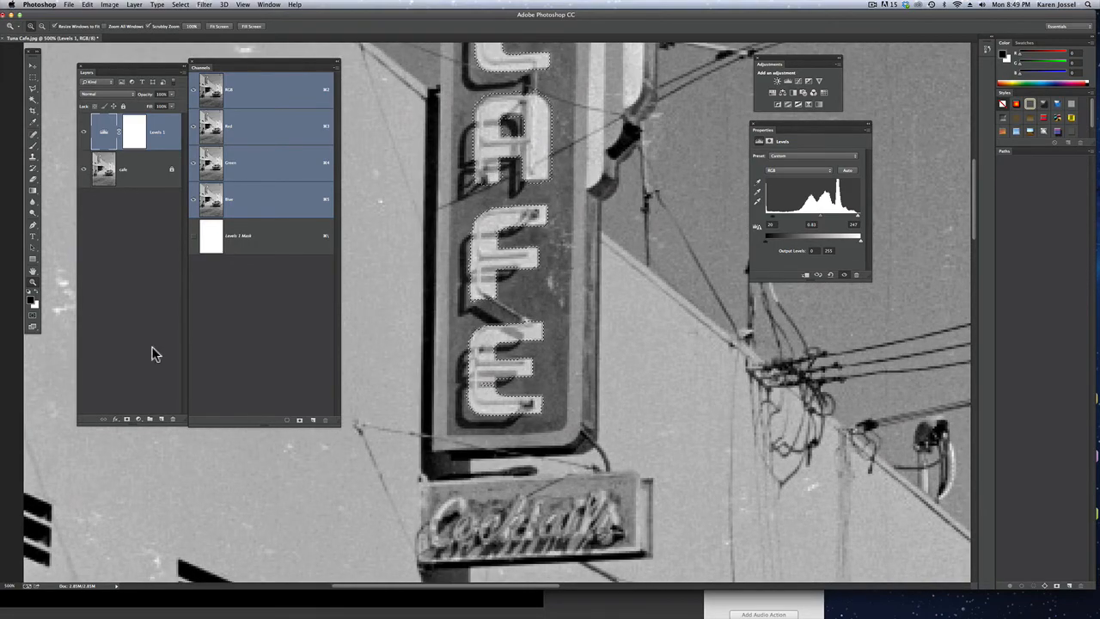
pyautogui.click(32, 314)
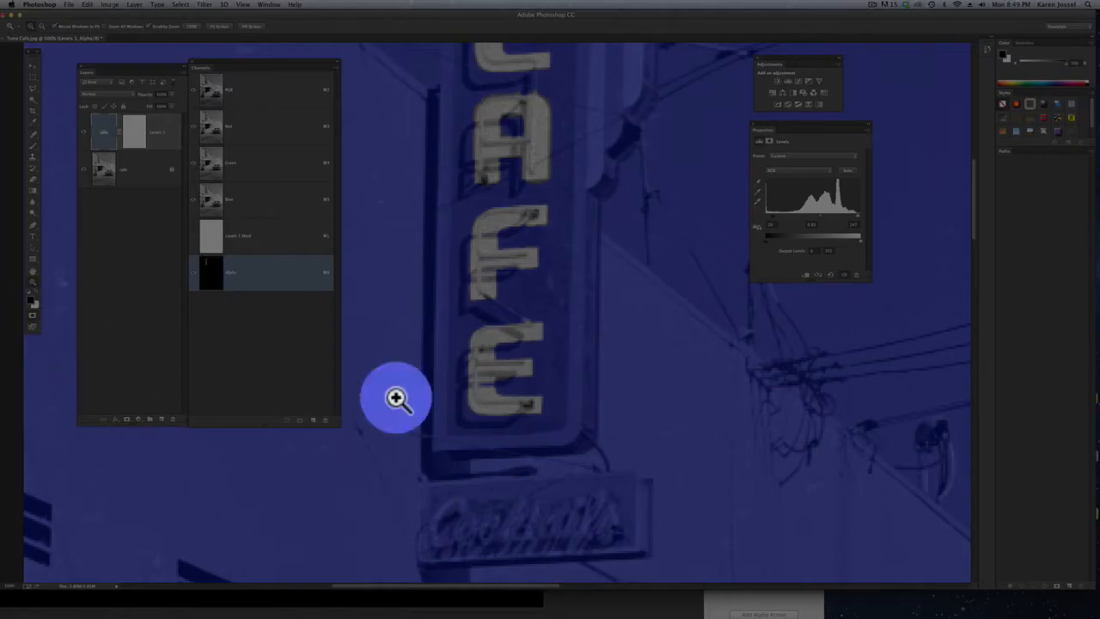
pyautogui.click(34, 153)
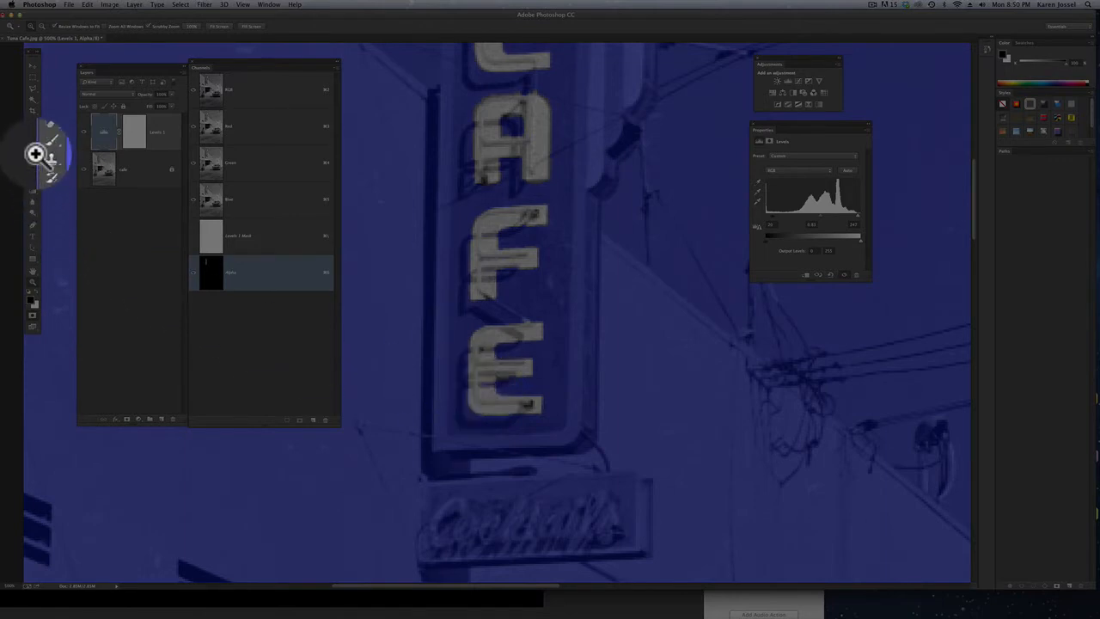
pyautogui.click(610, 386)
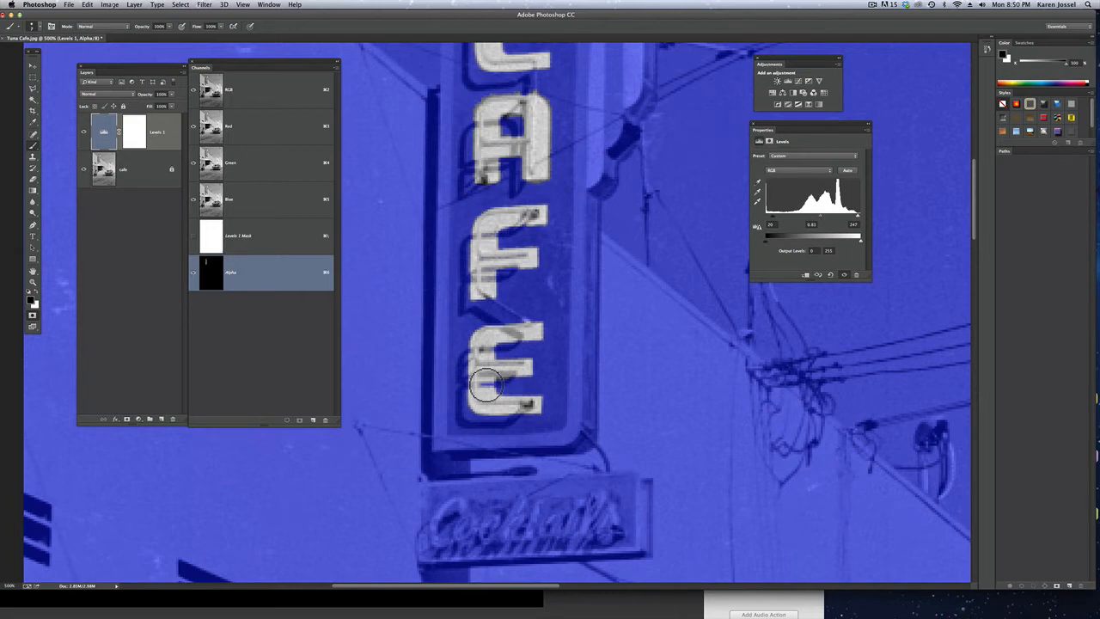
pyautogui.press('x')
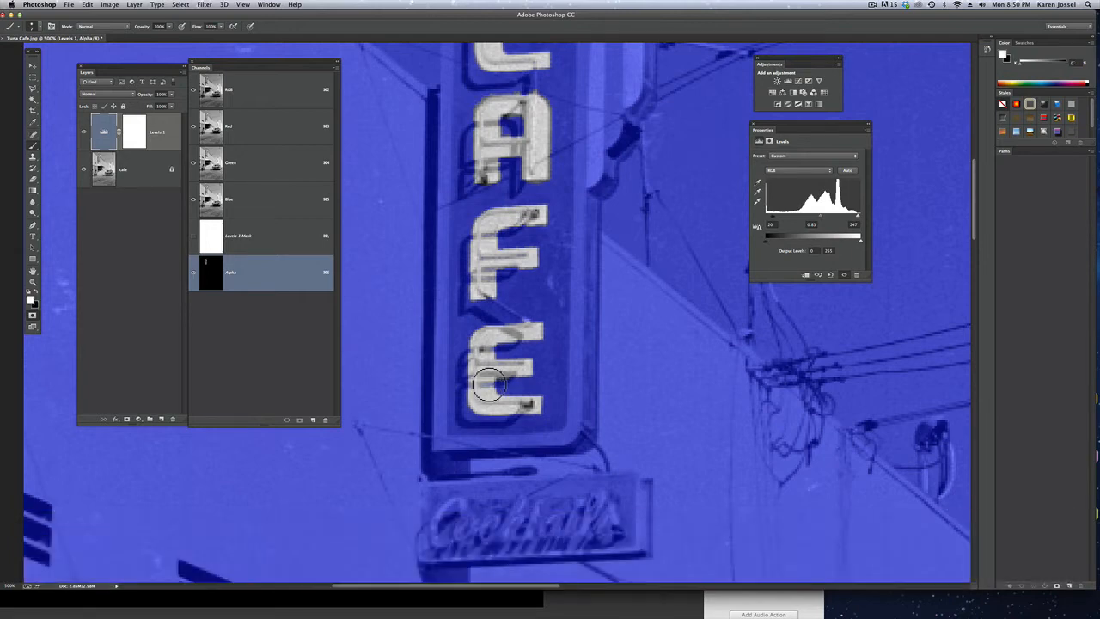
pyautogui.moveTo(487, 384); pyautogui.dragTo(491, 402)
pyautogui.doubleClick(32, 283)
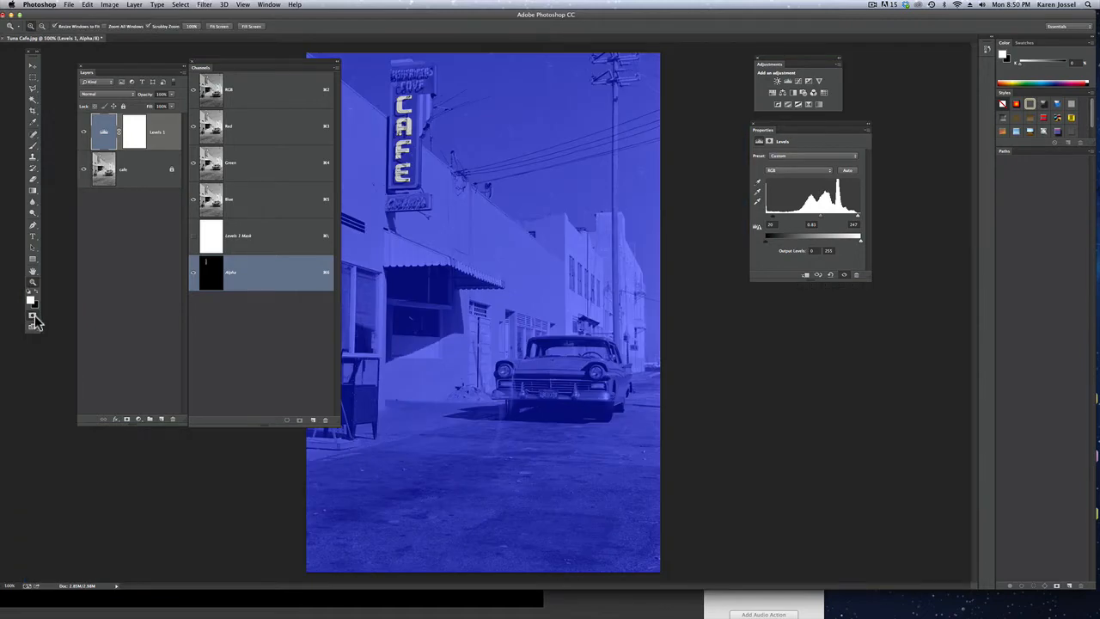
pyautogui.click(35, 321)
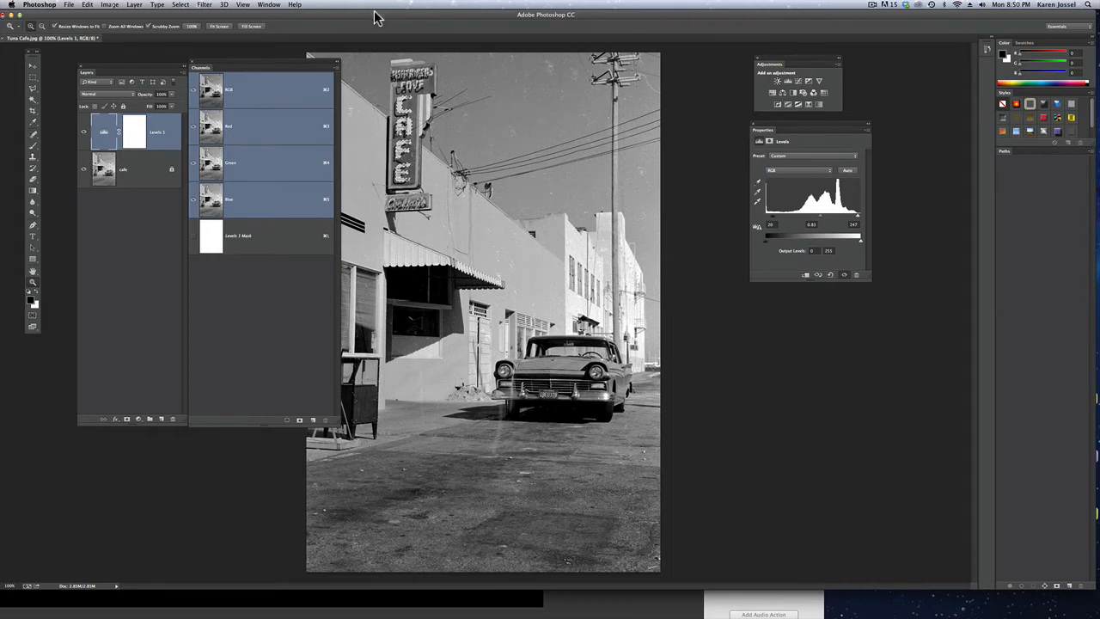
# Save the selection as a new channel named "c a f e letters" in Tuna Cafe.jpg
pyautogui.moveTo(375, 13); pyautogui.dragTo(447, 14)
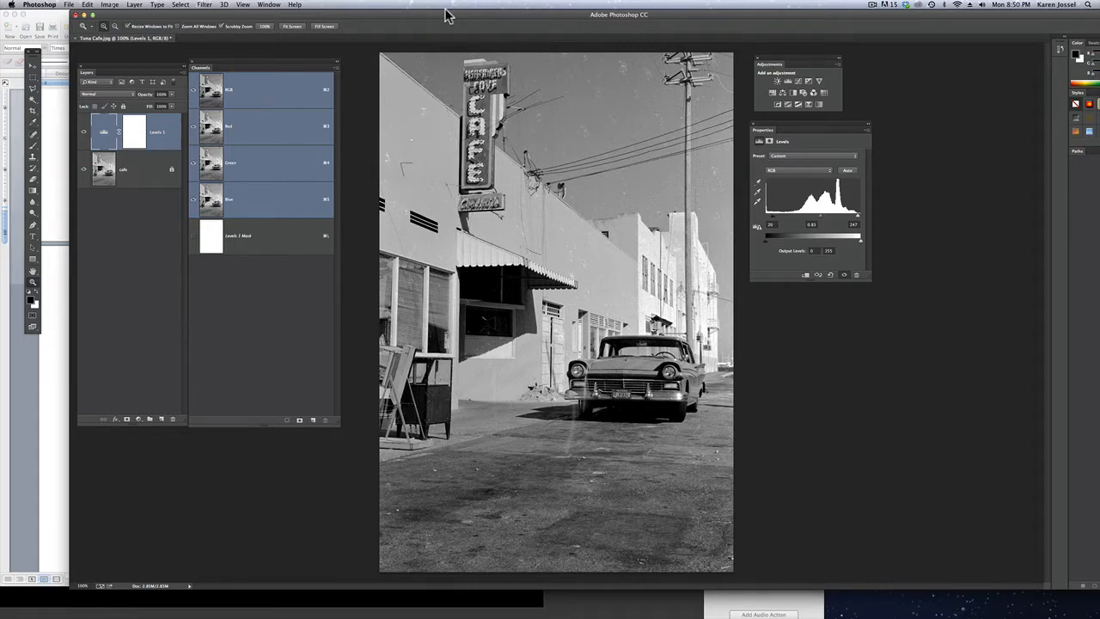
pyautogui.click(182, 5)
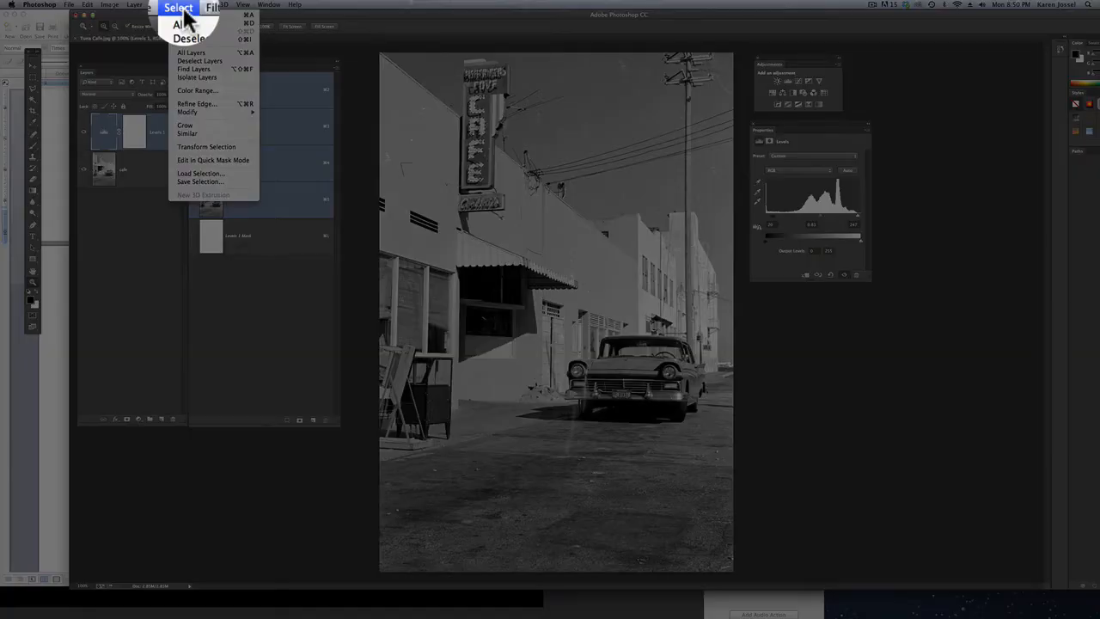
pyautogui.click(200, 182)
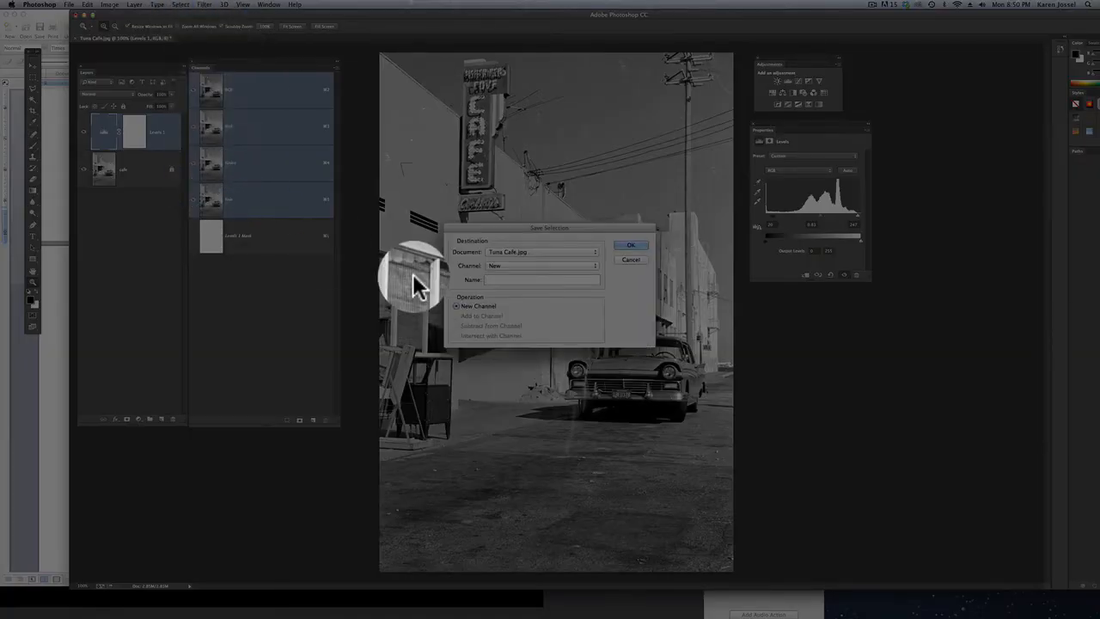
pyautogui.write('c af')
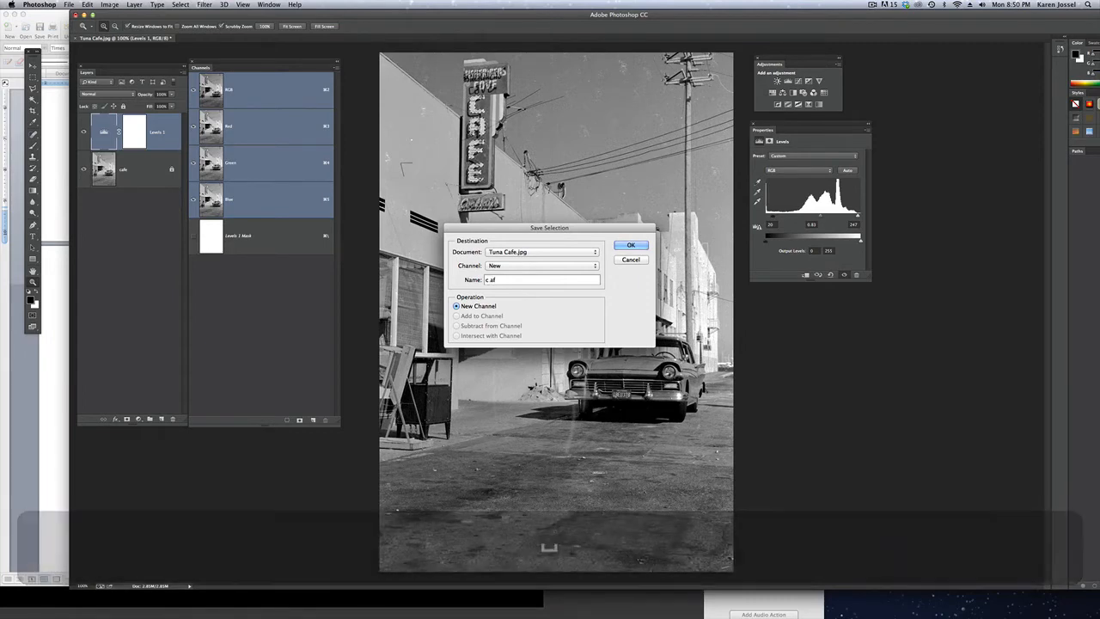
pyautogui.press('BackSpace')
pyautogui.write('f ')
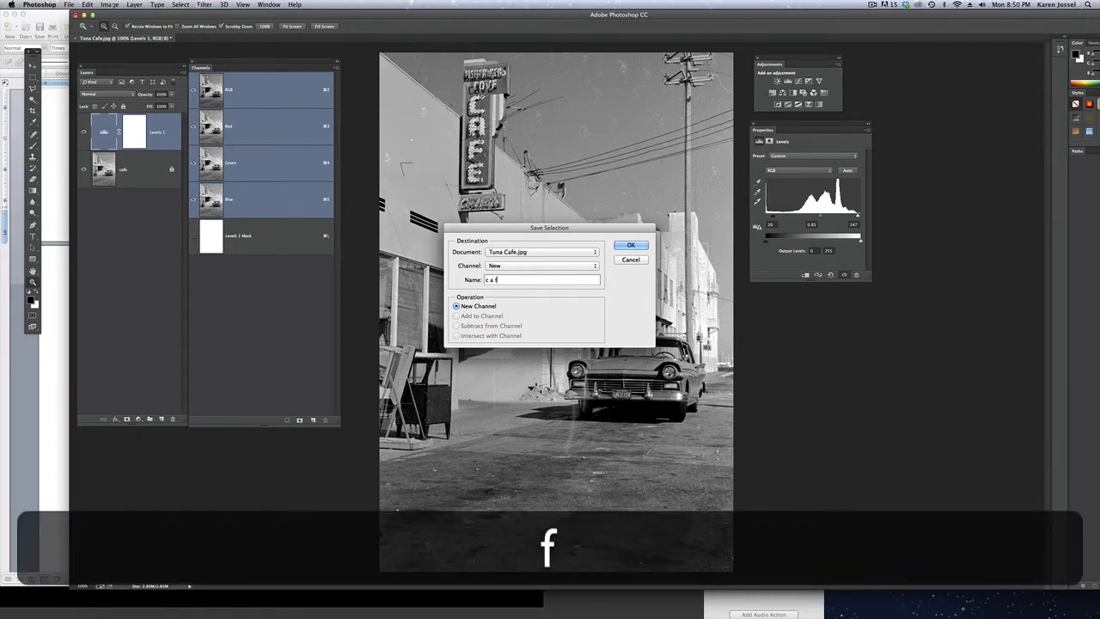
pyautogui.write('e')
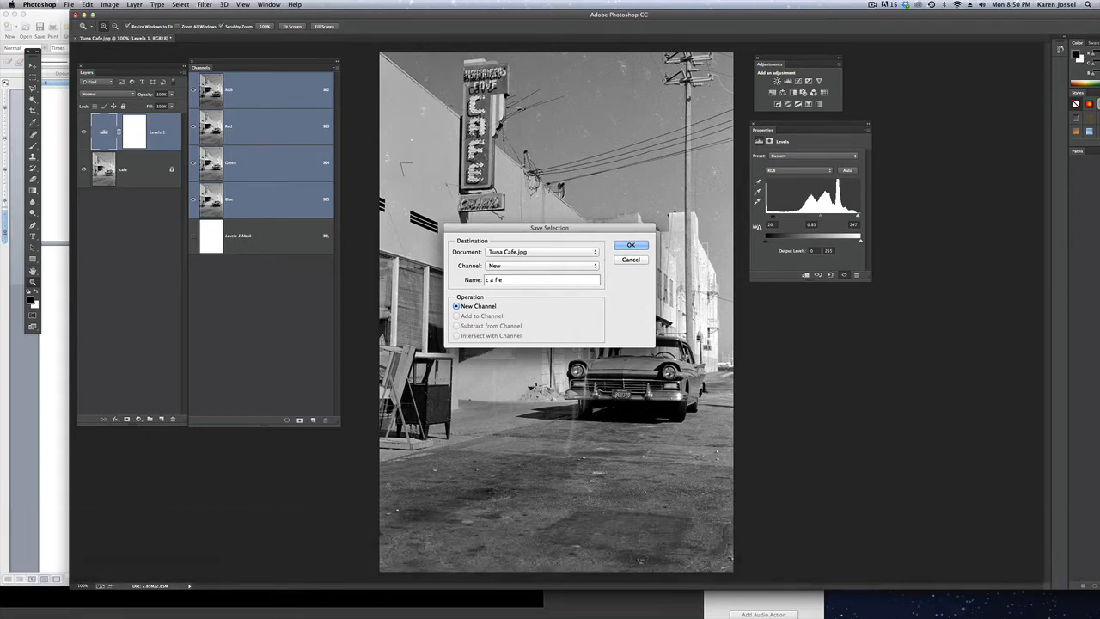
pyautogui.write('letters')
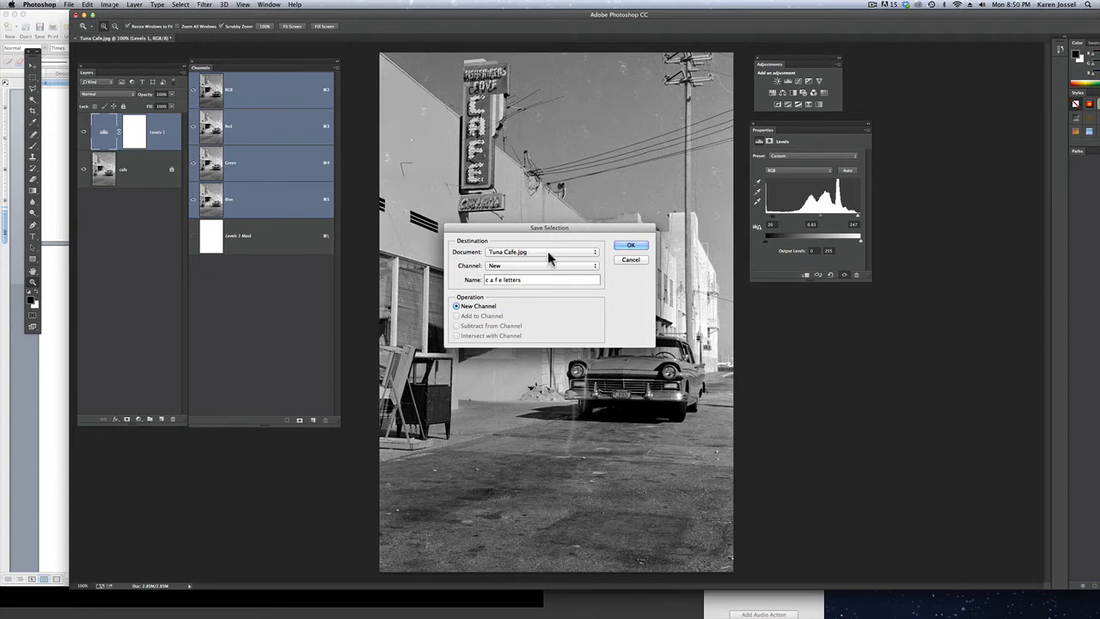
pyautogui.click(632, 245)
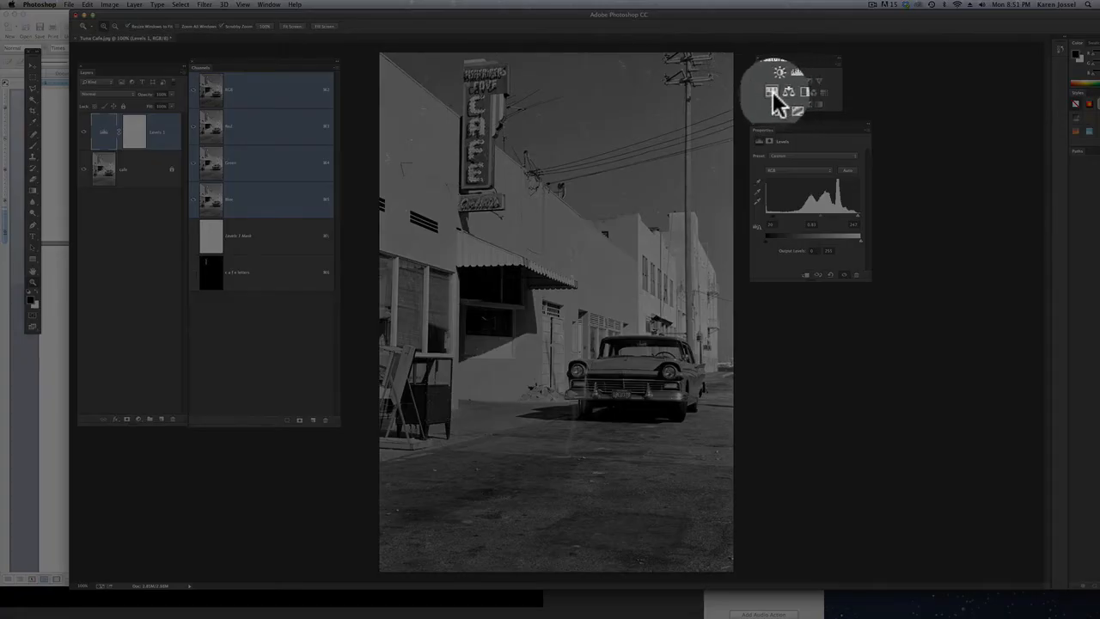
# Add a Hue/Saturation adjustment layer masked to the letters, with Colorize enabled, hue 112 and saturation 74
pyautogui.click(773, 94)
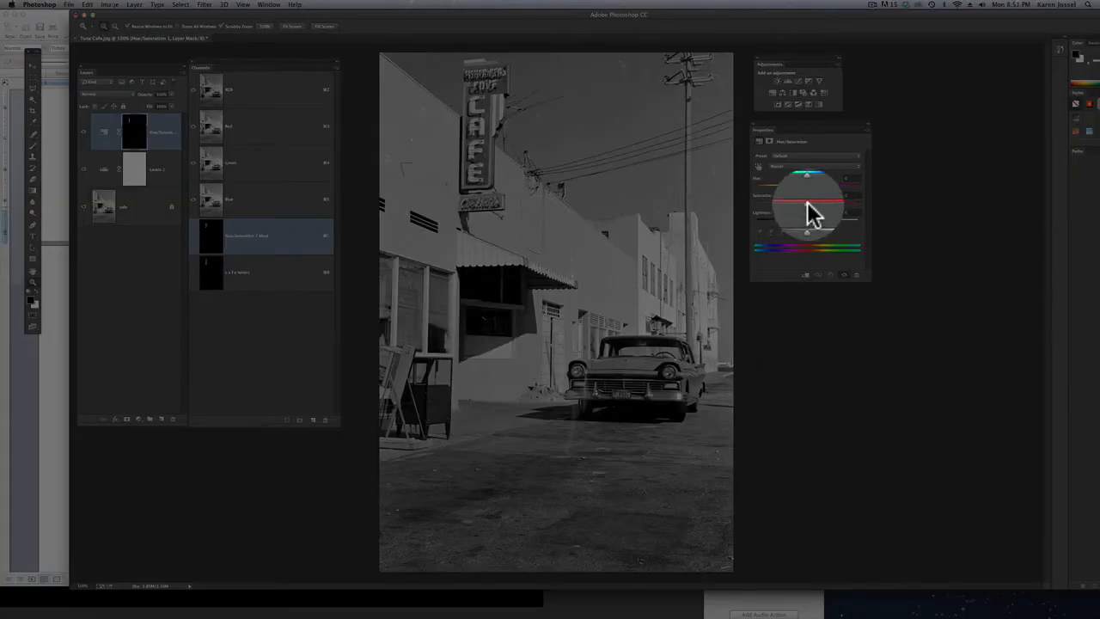
pyautogui.moveTo(810, 209)
pyautogui.mouseDown()
pyautogui.moveTo(851, 207)
pyautogui.moveTo(807, 206)
pyautogui.moveTo(852, 206)
pyautogui.moveTo(815, 206)
pyautogui.moveTo(822, 186)
pyautogui.moveTo(774, 188)
pyautogui.moveTo(829, 188)
pyautogui.moveTo(805, 198)
pyautogui.mouseUp()
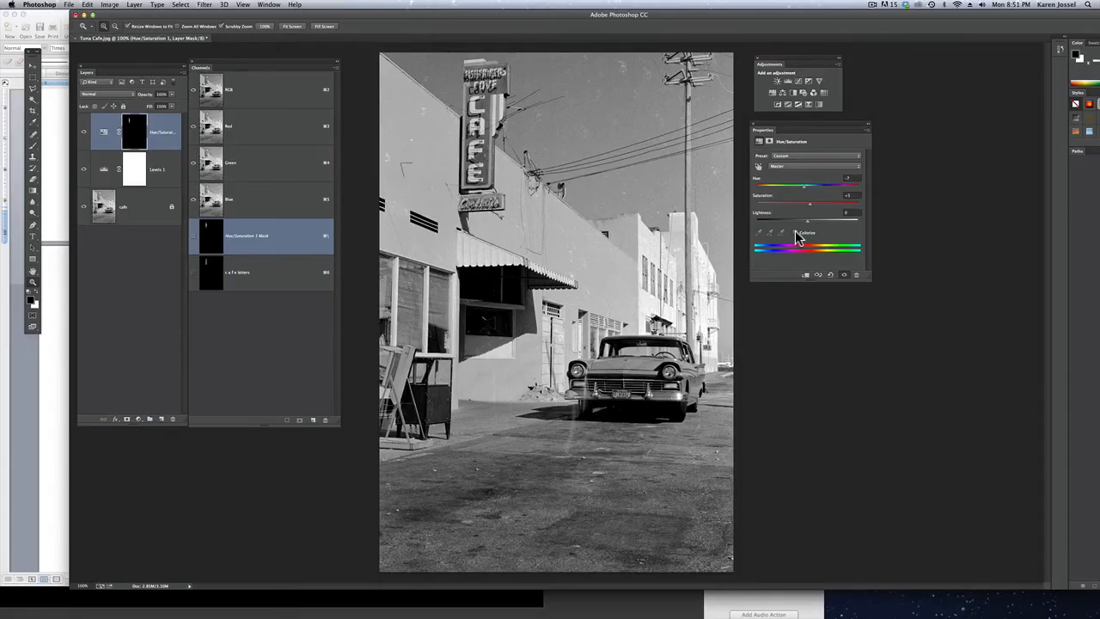
pyautogui.click(796, 233)
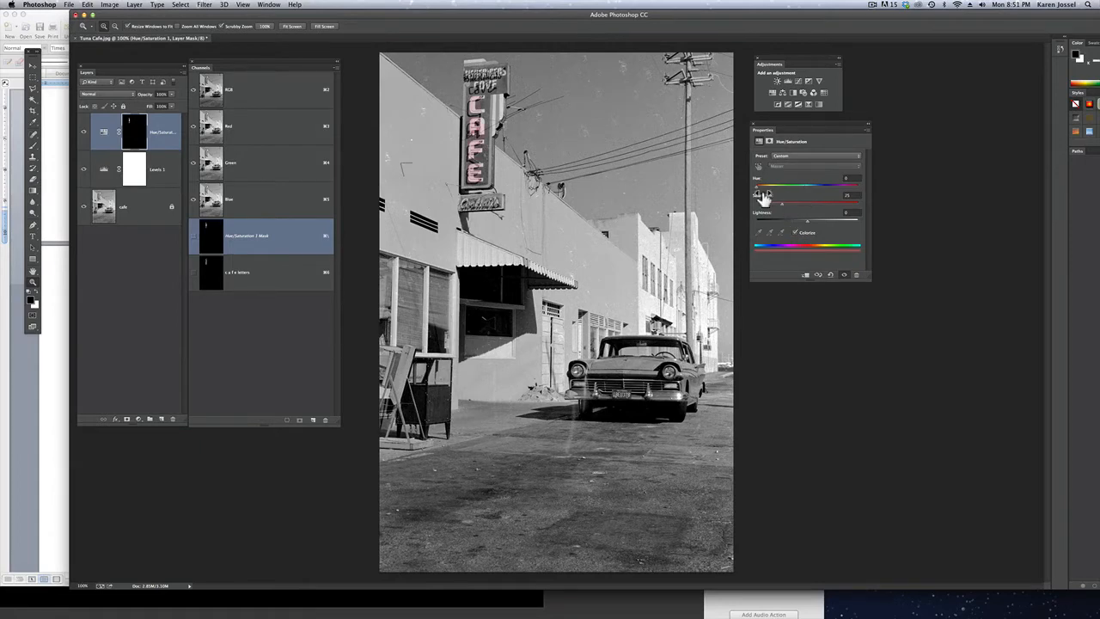
pyautogui.moveTo(760, 188); pyautogui.dragTo(832, 209)
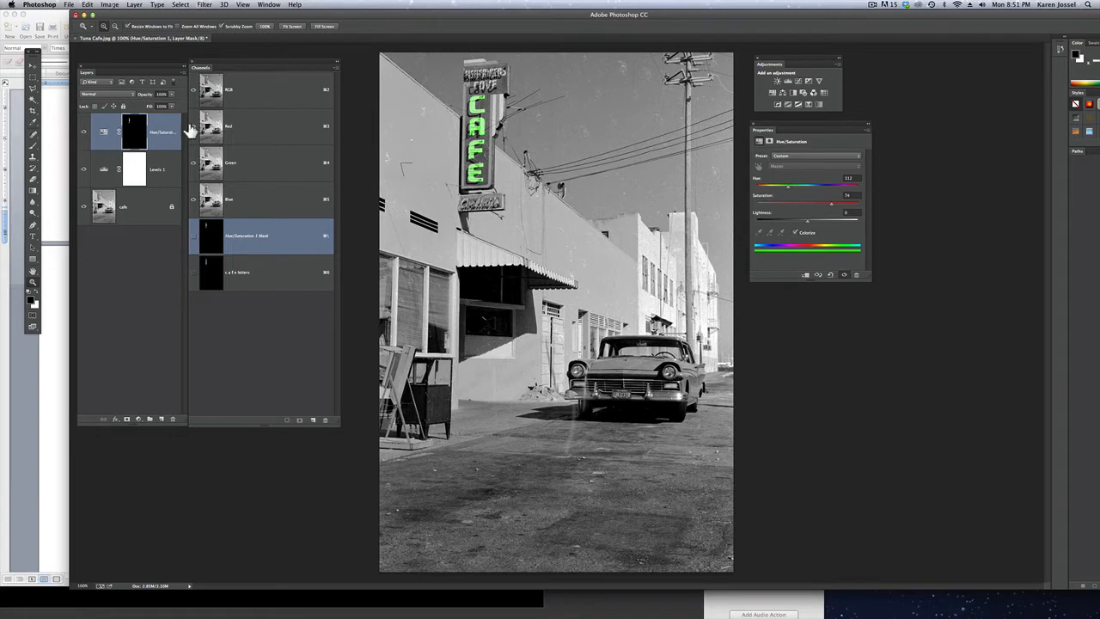
# With the Polygonal Lasso tool active, move the Channels panel clear of the Layers panel and enlarge the window to fill the screen
pyautogui.click(34, 88)
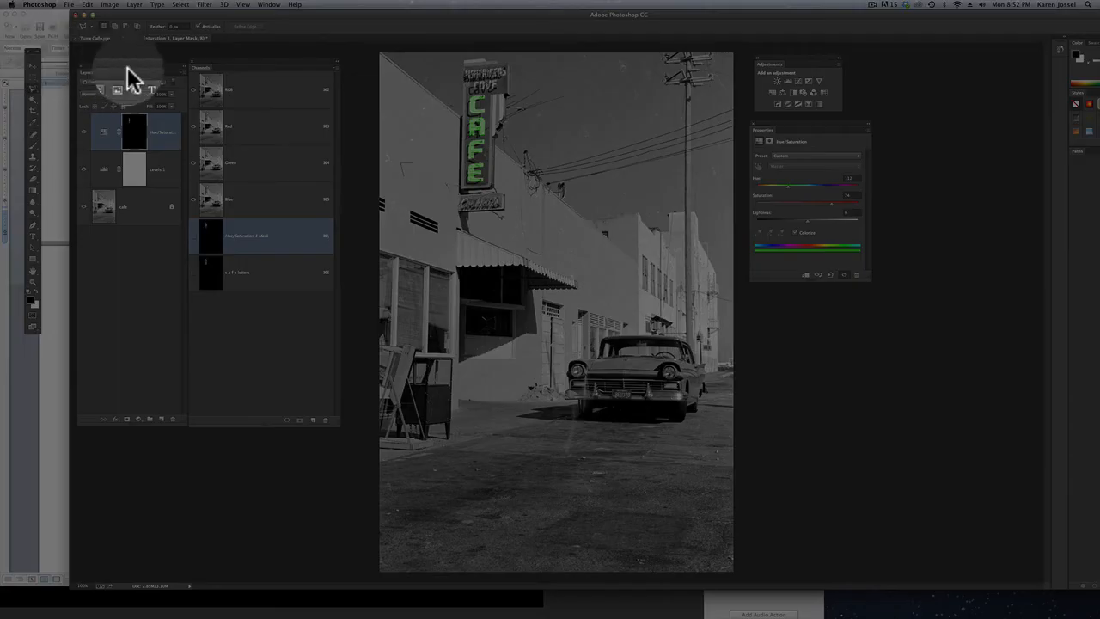
pyautogui.moveTo(261, 60); pyautogui.dragTo(292, 57)
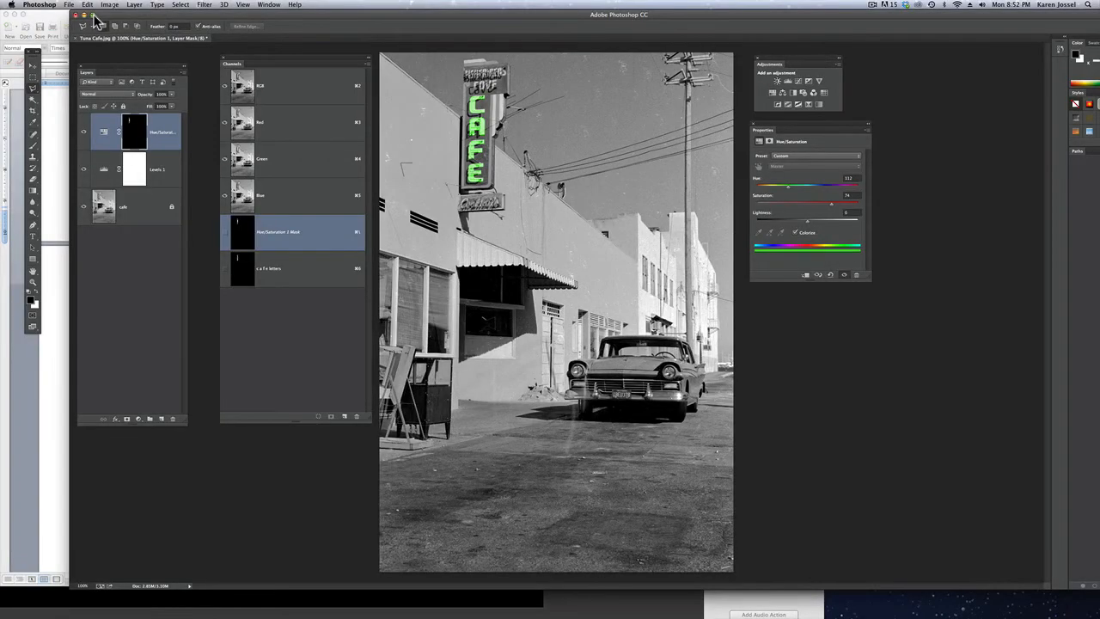
pyautogui.click(92, 14)
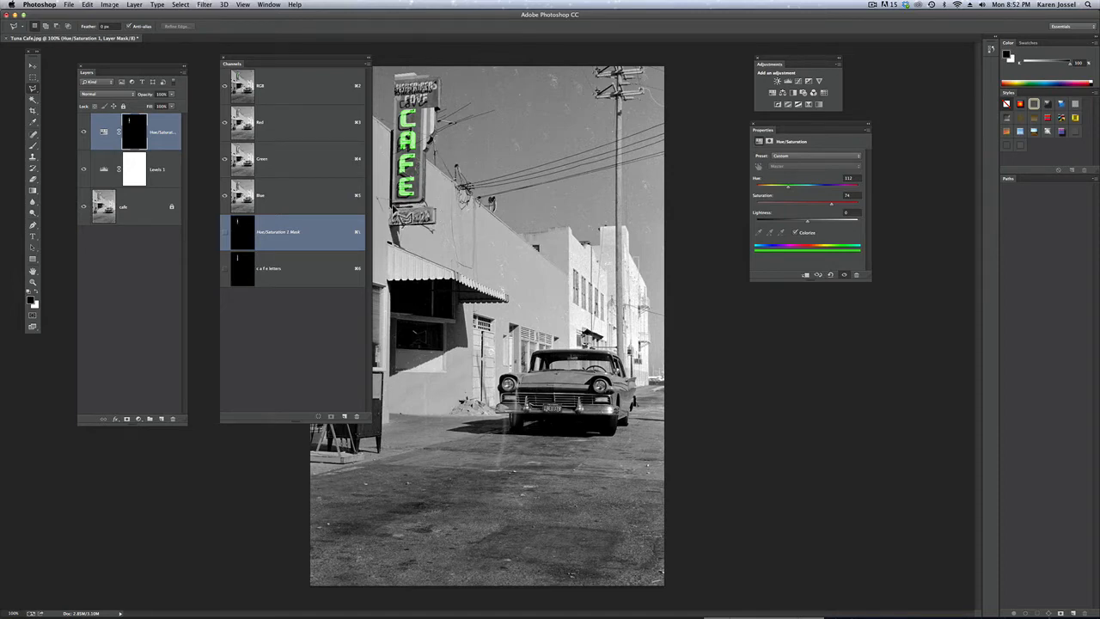
# Outline the whole CAFE sign, from the top header down to the base of the letters, with the Polygonal Lasso tool
pyautogui.click(409, 126)
pyautogui.press('super+z')
pyautogui.click(394, 75)
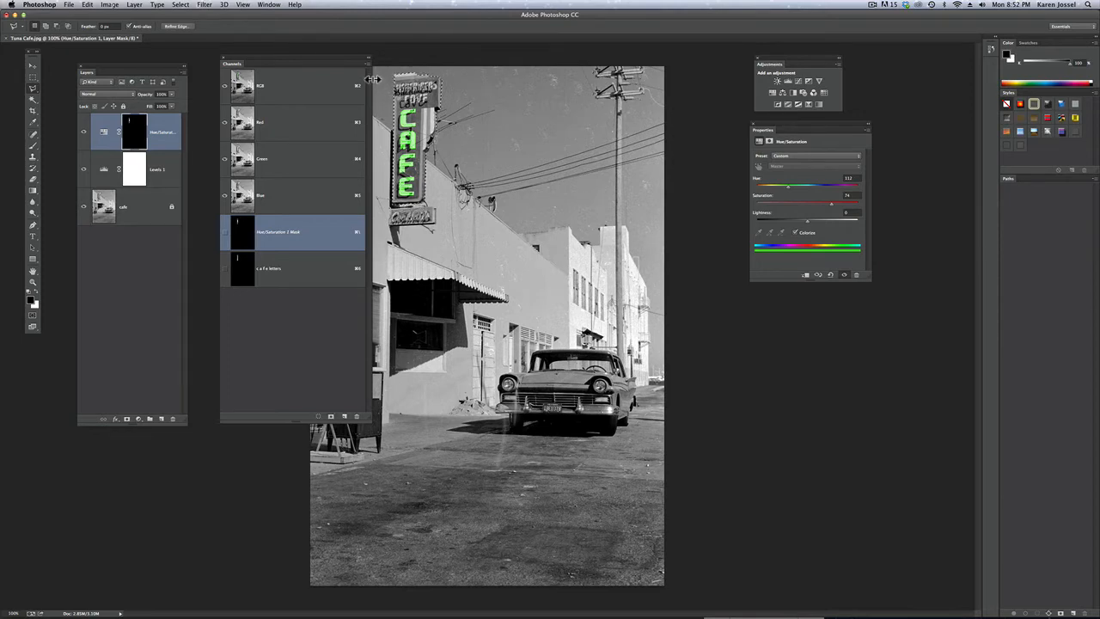
# Save the sign selection as a new channel named "sign" in Tuna Cafe.jpg
pyautogui.click(180, 6)
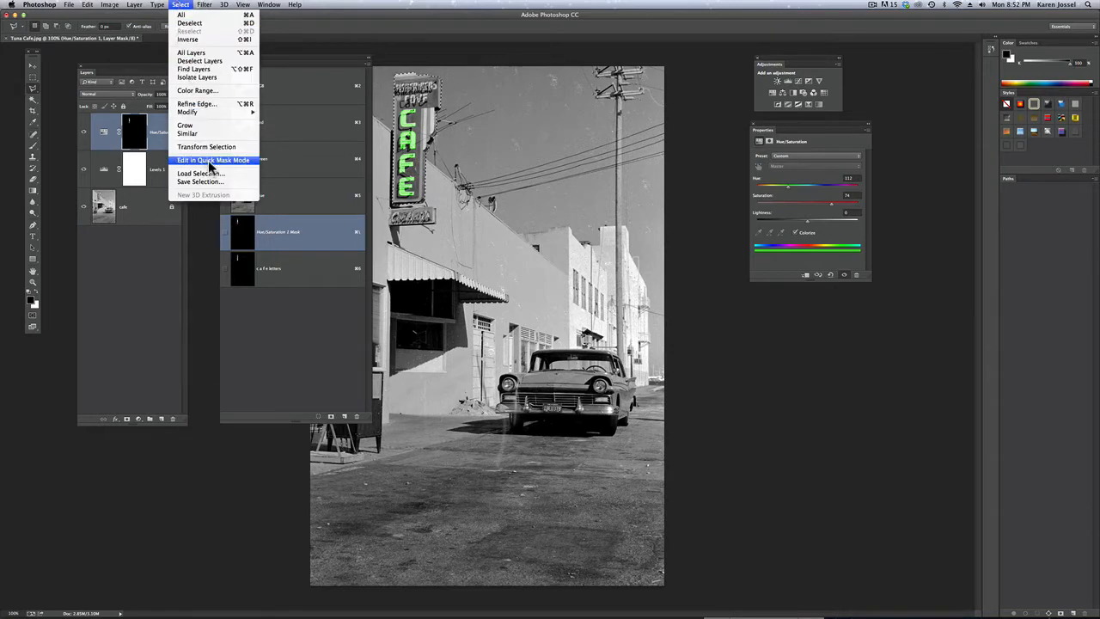
pyautogui.click(206, 181)
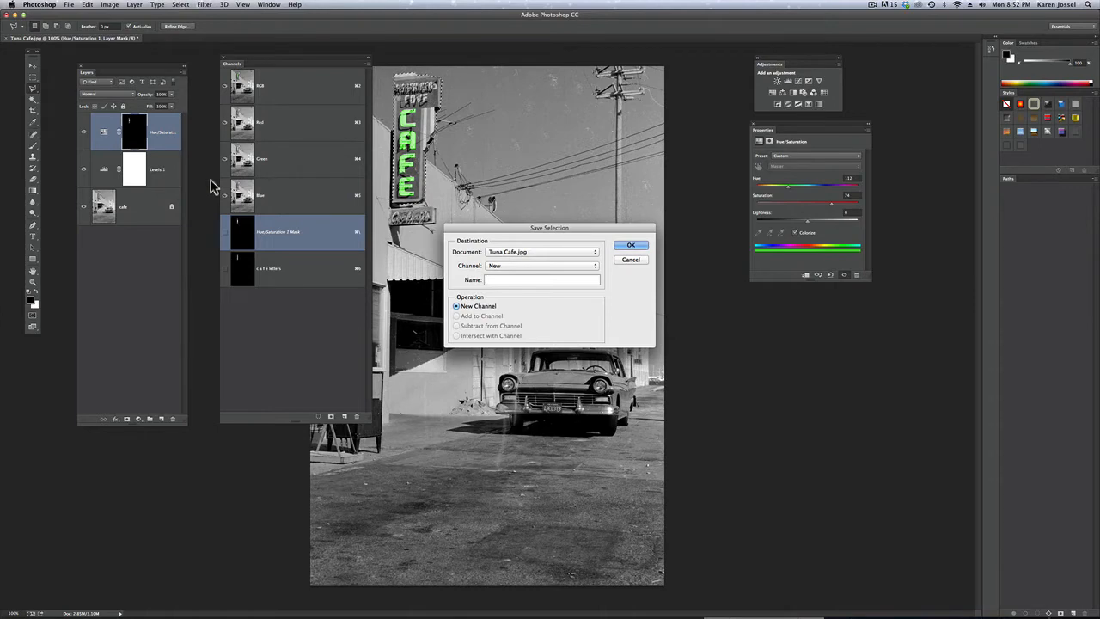
pyautogui.write('sign')
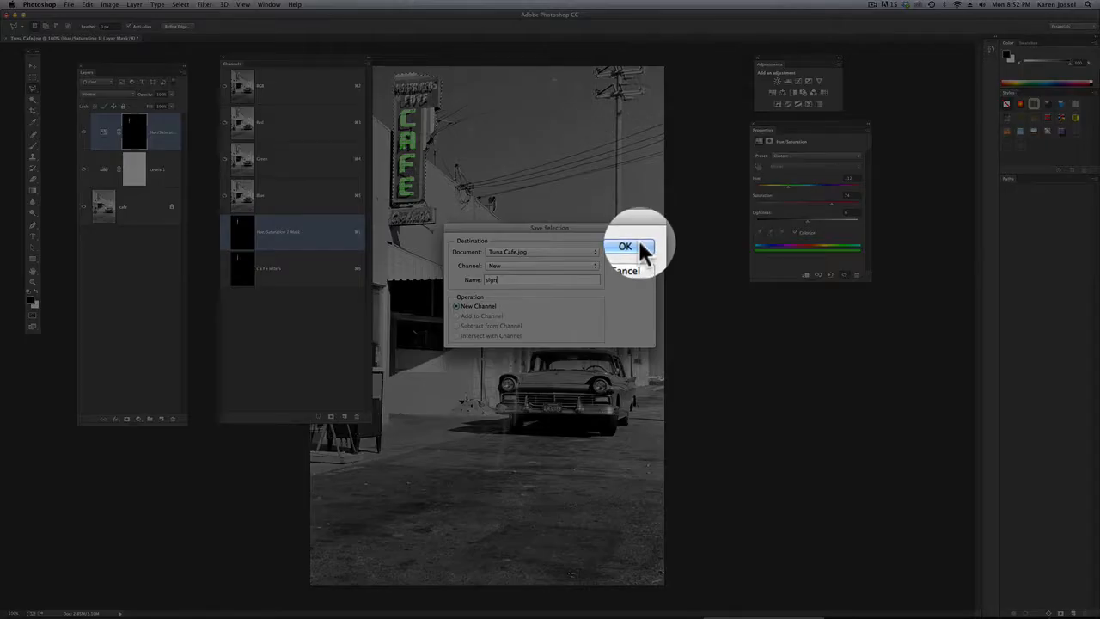
pyautogui.click(636, 246)
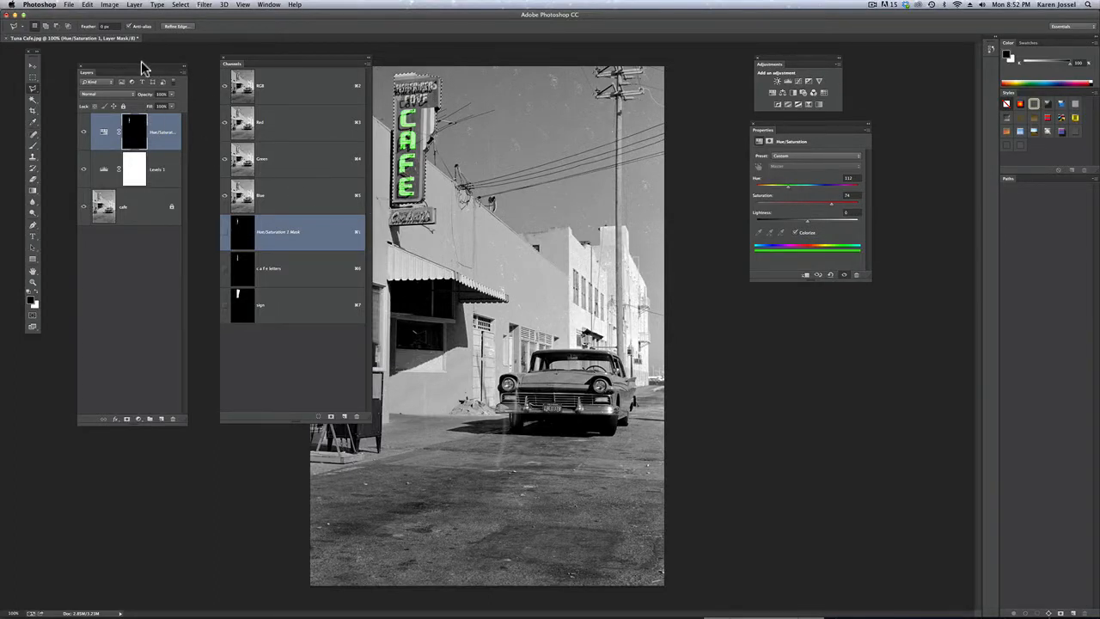
# Add a Hue/Saturation adjustment layer masked to the sign, with Colorize enabled, hue 204 and saturation 73
pyautogui.moveTo(141, 63); pyautogui.dragTo(153, 56)
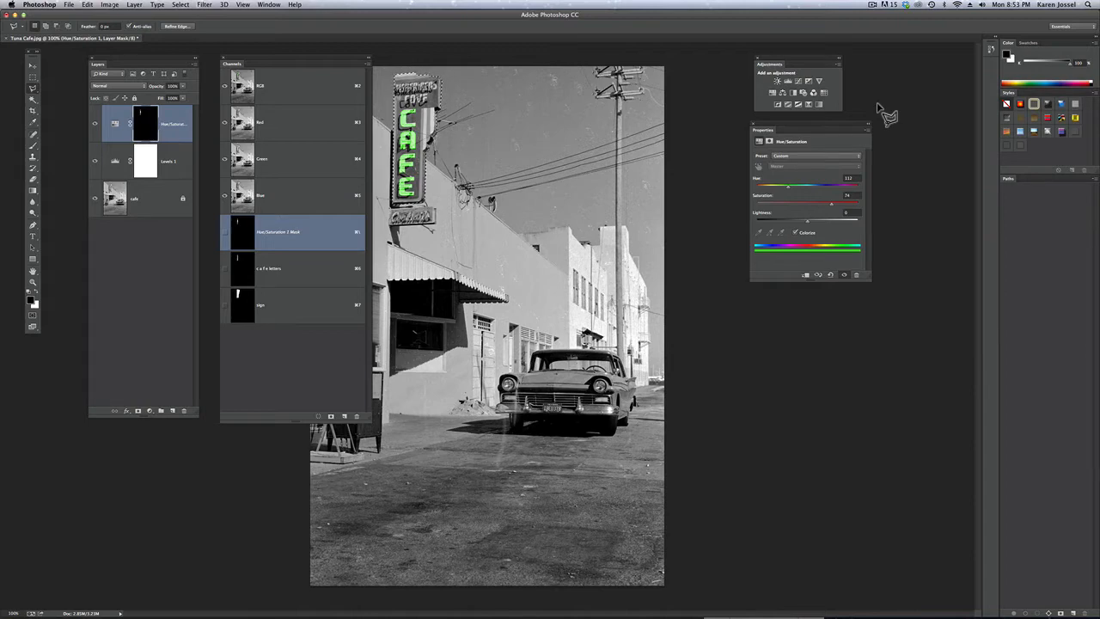
pyautogui.click(773, 96)
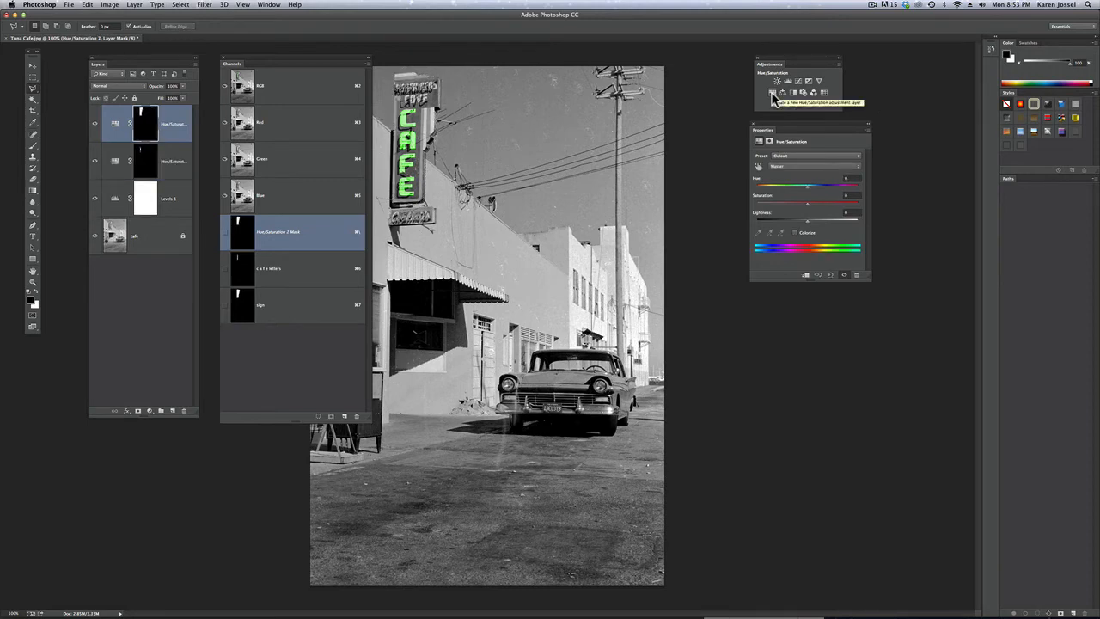
pyautogui.click(797, 230)
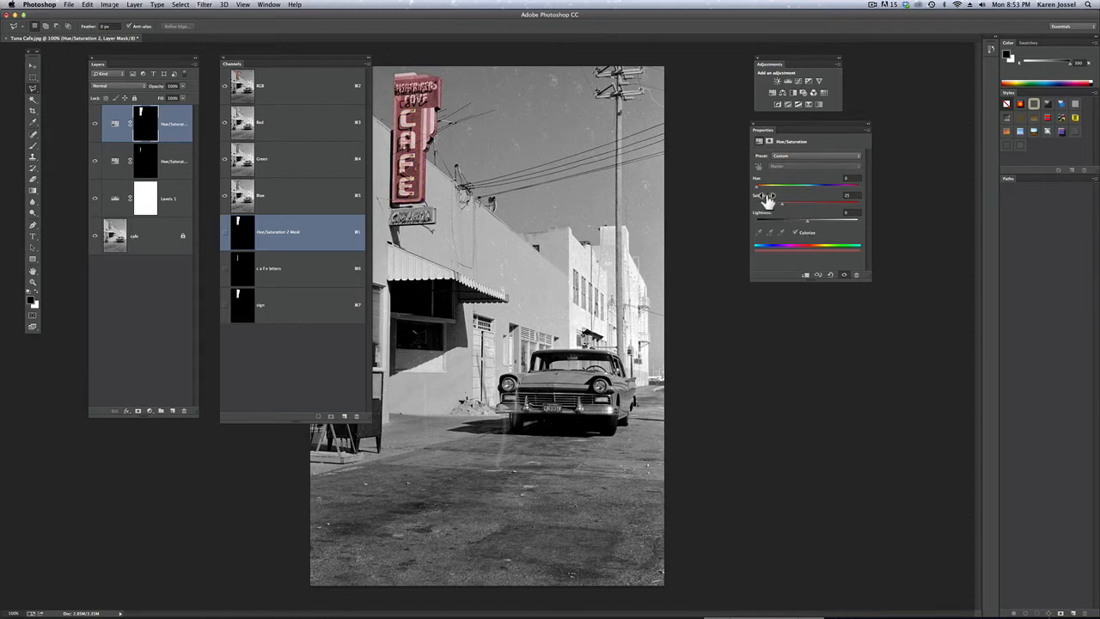
pyautogui.moveTo(757, 187); pyautogui.dragTo(813, 193)
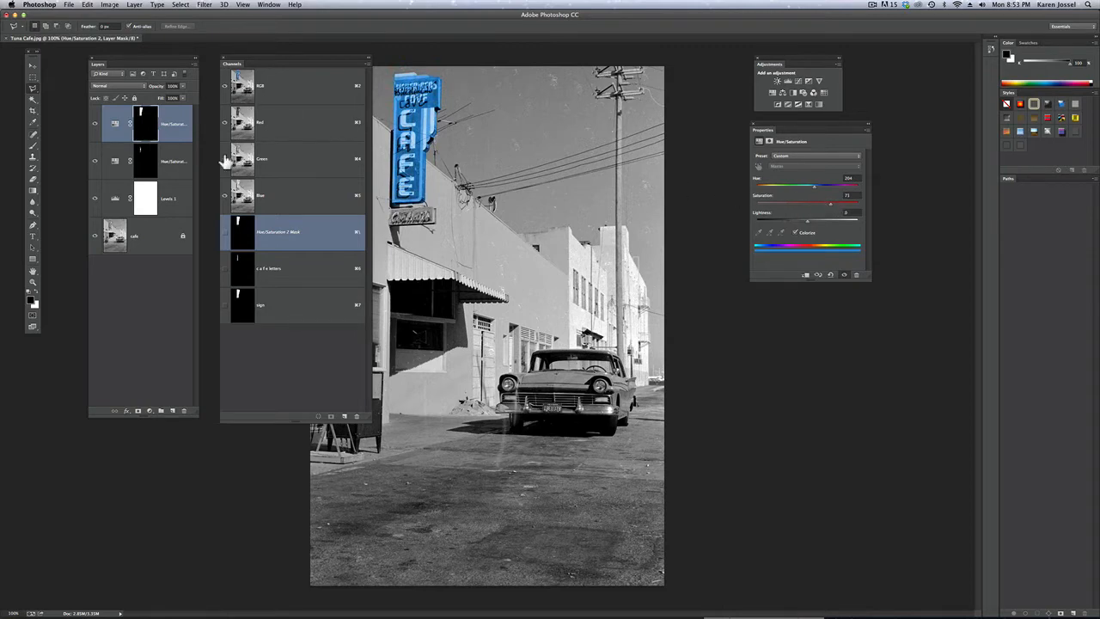
# Rename the letters' Hue/Saturation adjustment layer as "Hue/cafe letters"
pyautogui.click(173, 154)
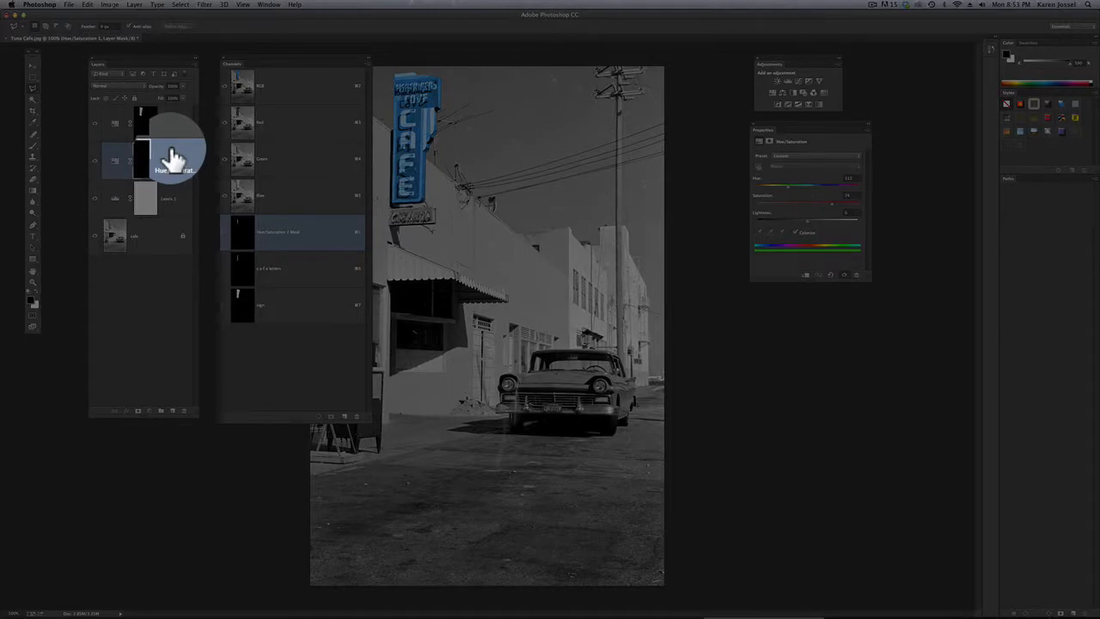
pyautogui.click(175, 163)
pyautogui.doubleClick(176, 164)
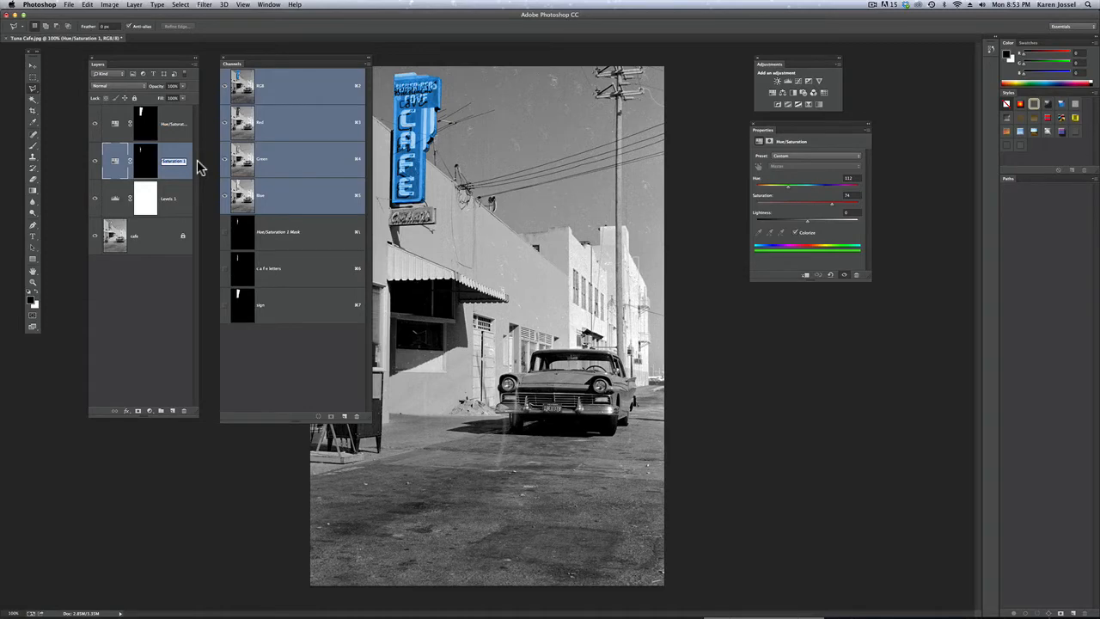
pyautogui.write('cafe lett')
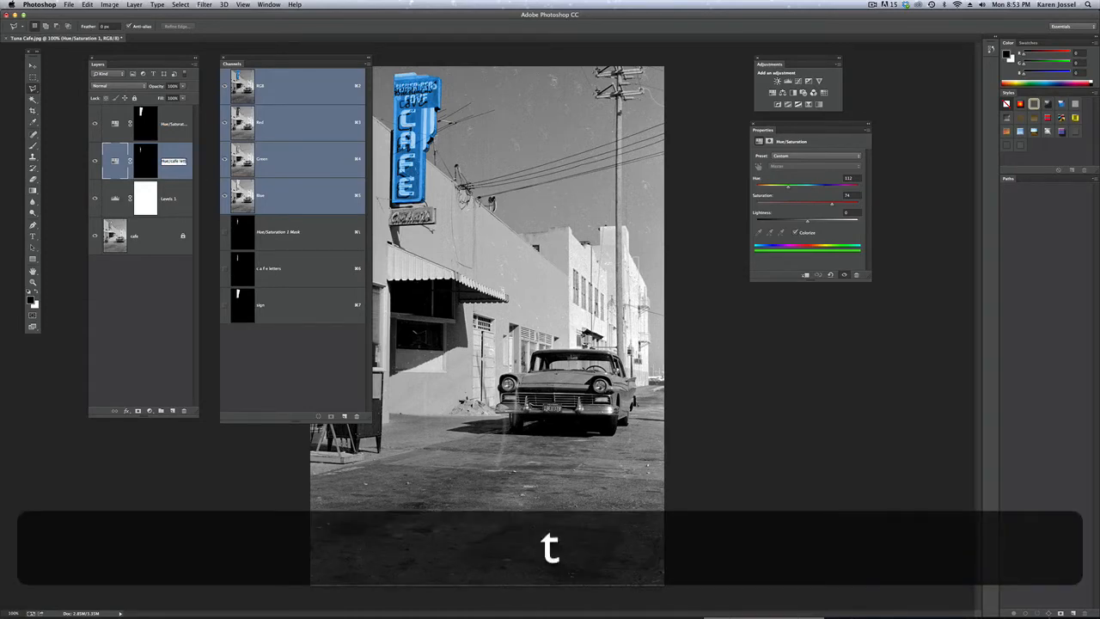
pyautogui.write('ers')
pyautogui.press('Return')
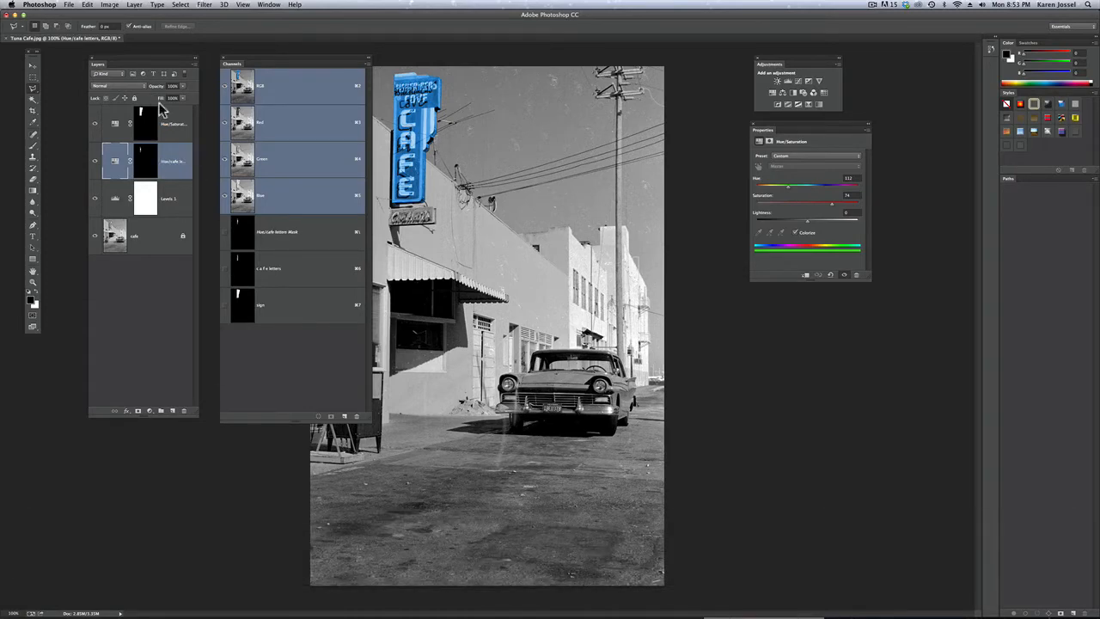
# Rename the sign's Hue/Saturation adjustment layer as "Hue/signshape"
pyautogui.doubleClick(175, 125)
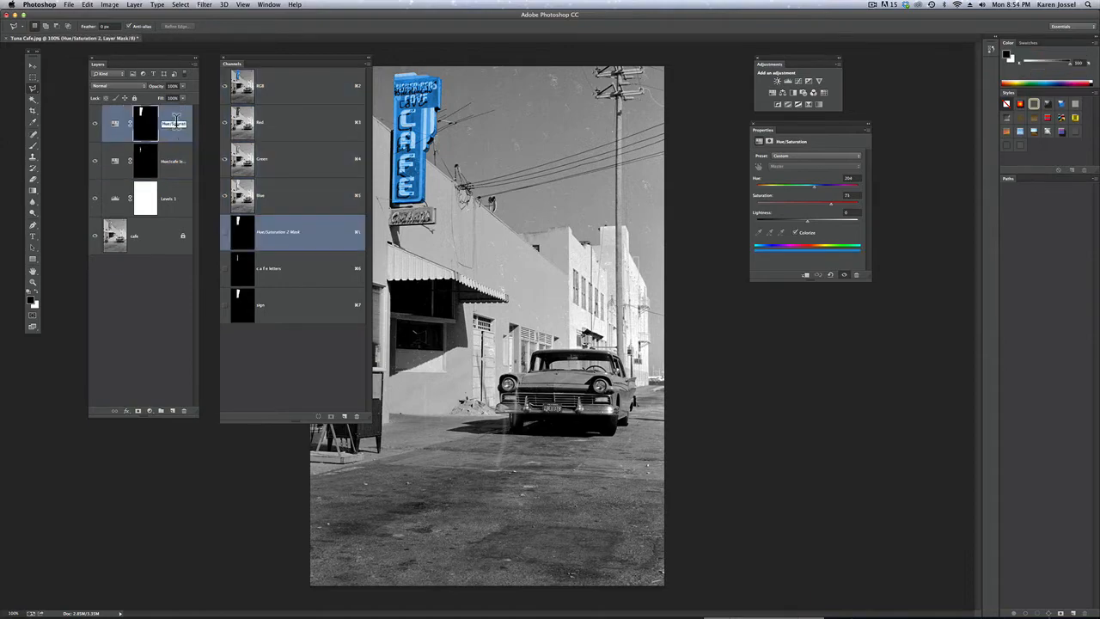
pyautogui.write('sign')
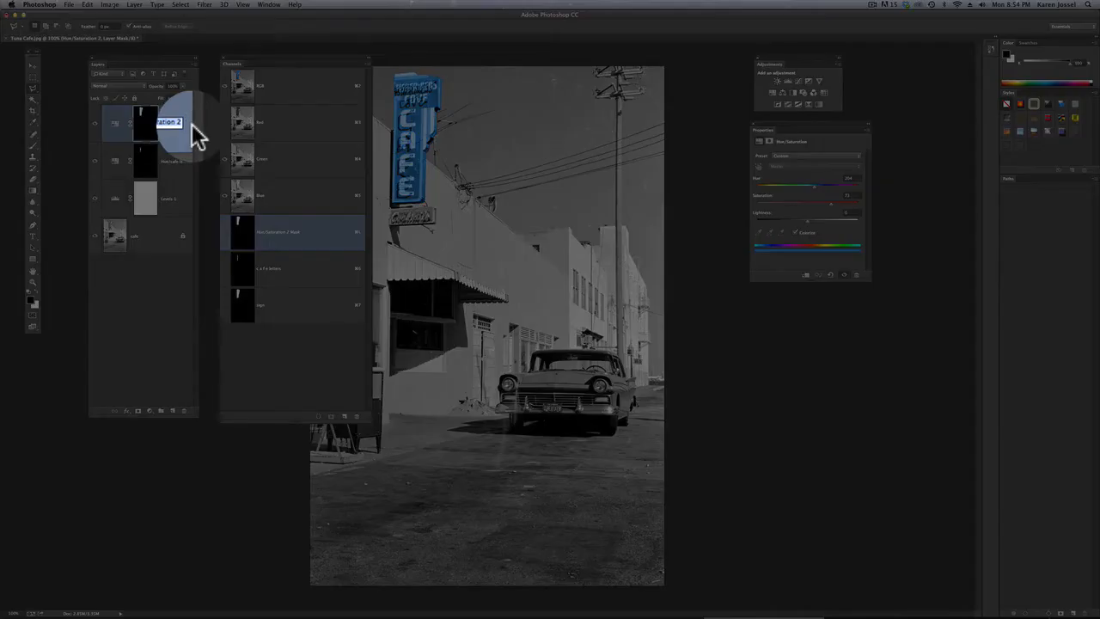
pyautogui.write('p')
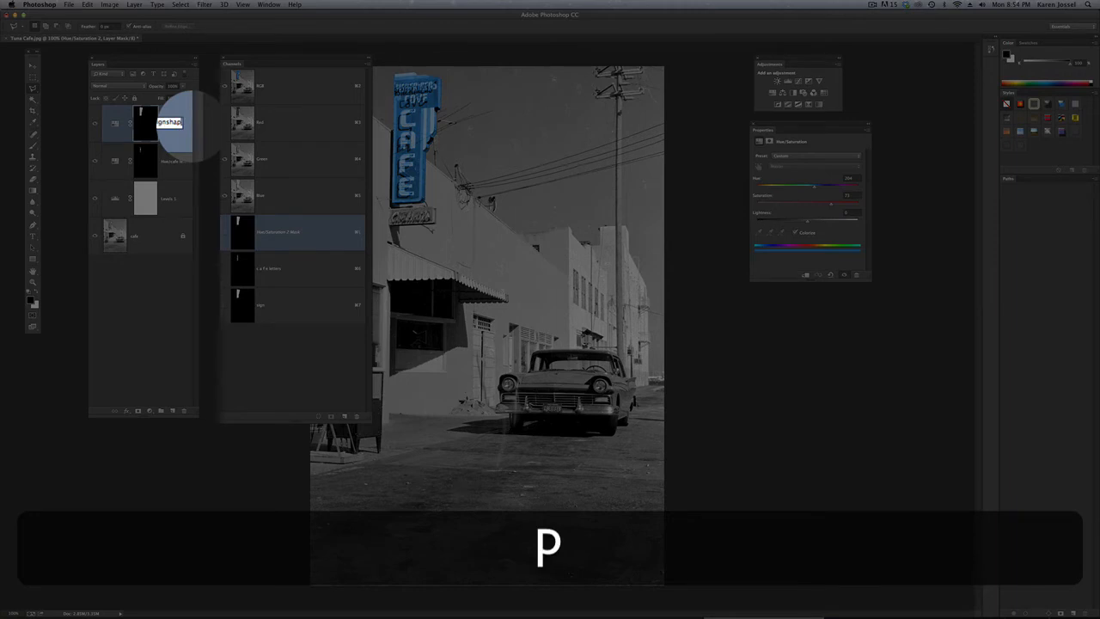
pyautogui.press('Return')
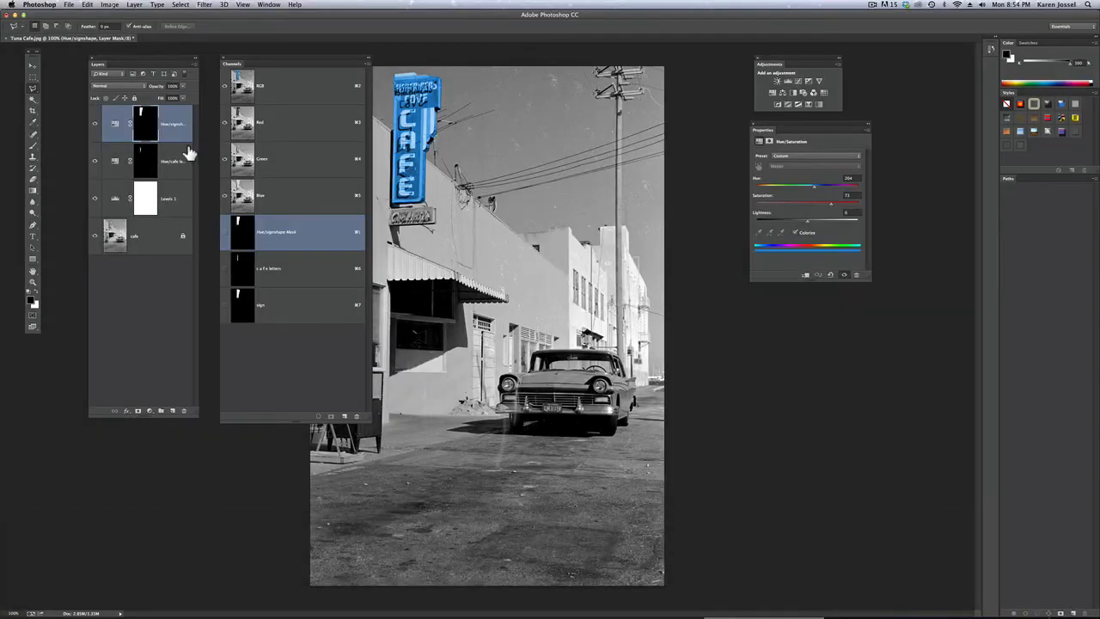
# Move the Hue/cafe letters layer above Hue/signshape and enlarge the Layers panel to fit the full layer names
pyautogui.moveTo(175, 115); pyautogui.dragTo(176, 118)
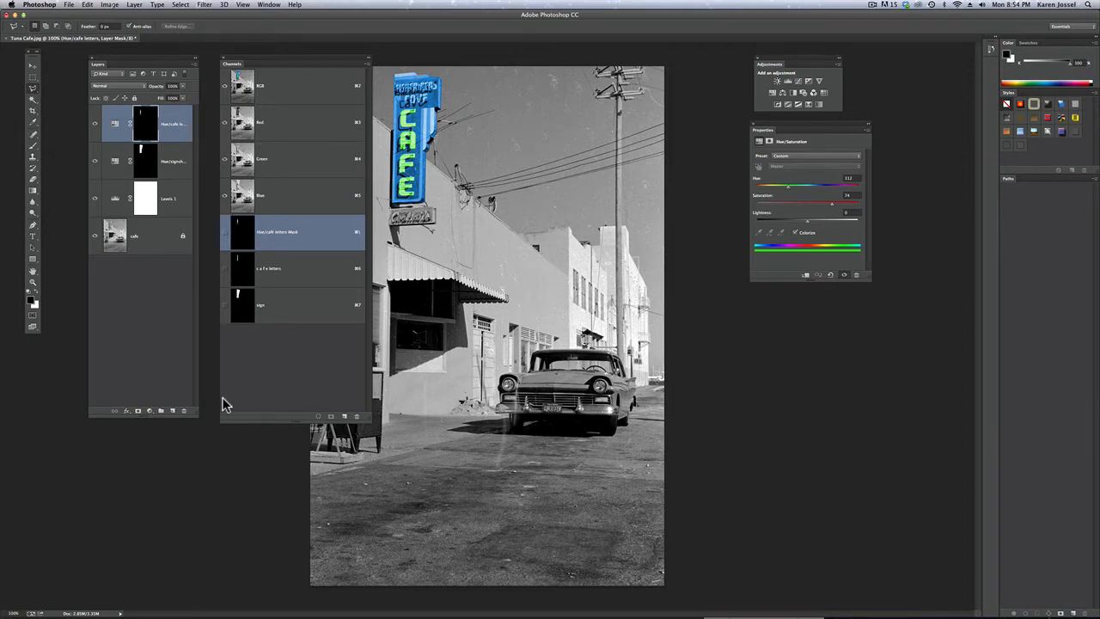
pyautogui.moveTo(197, 416); pyautogui.dragTo(215, 435)
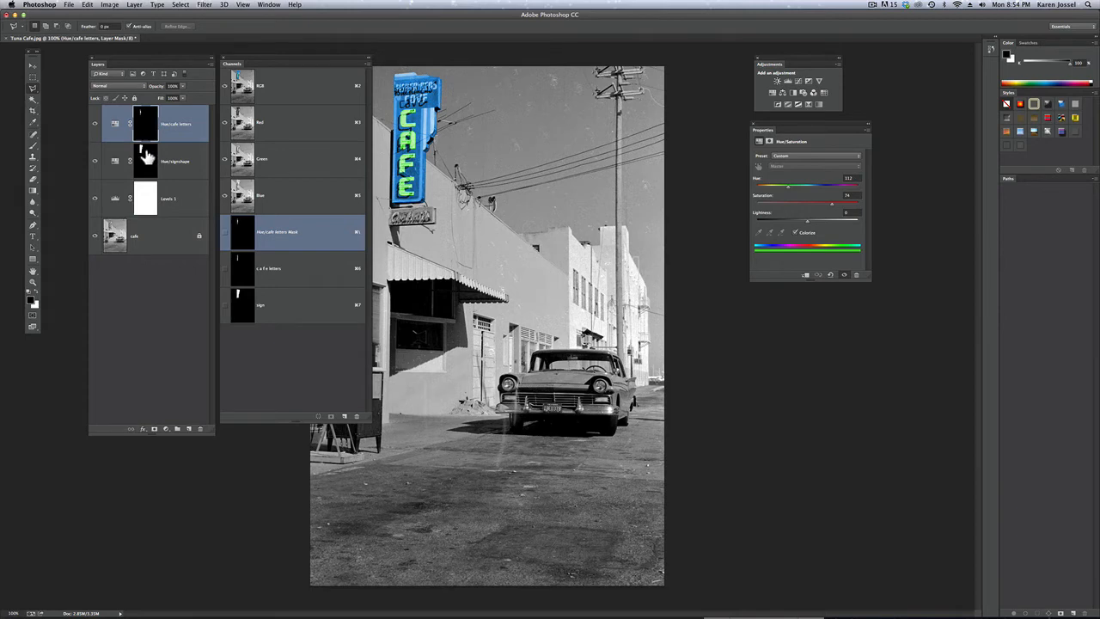
# Display the Hue/signshape layer mask on the canvas and load the "c a f e letters" channel as a selection
pyautogui.press('alt')
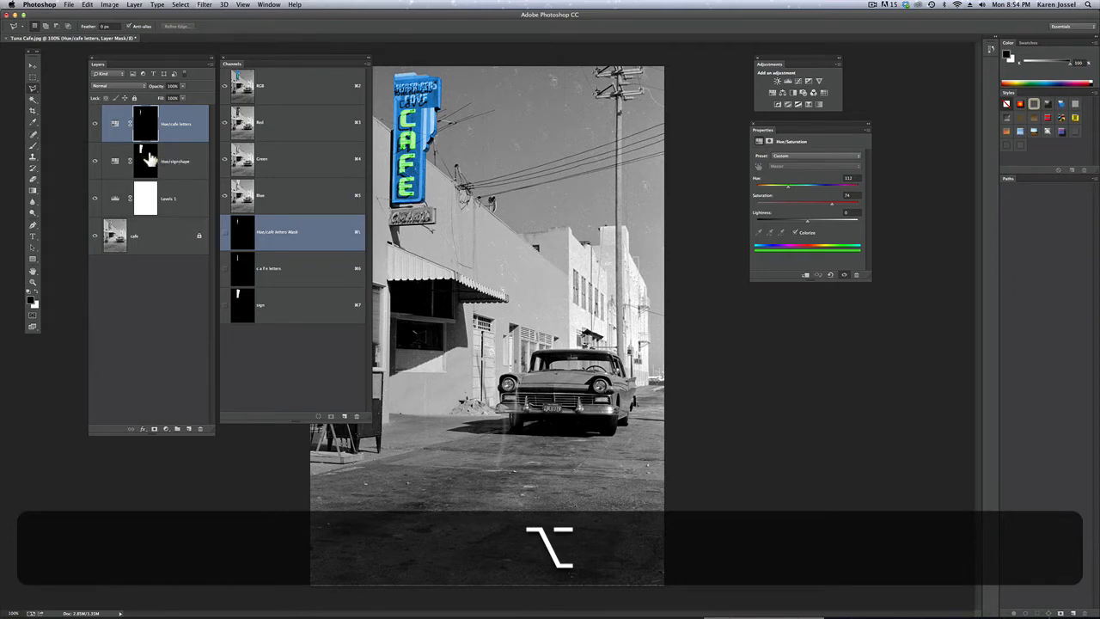
pyautogui.keyDown('alt'); pyautogui.click(145, 161); pyautogui.keyUp('alt')
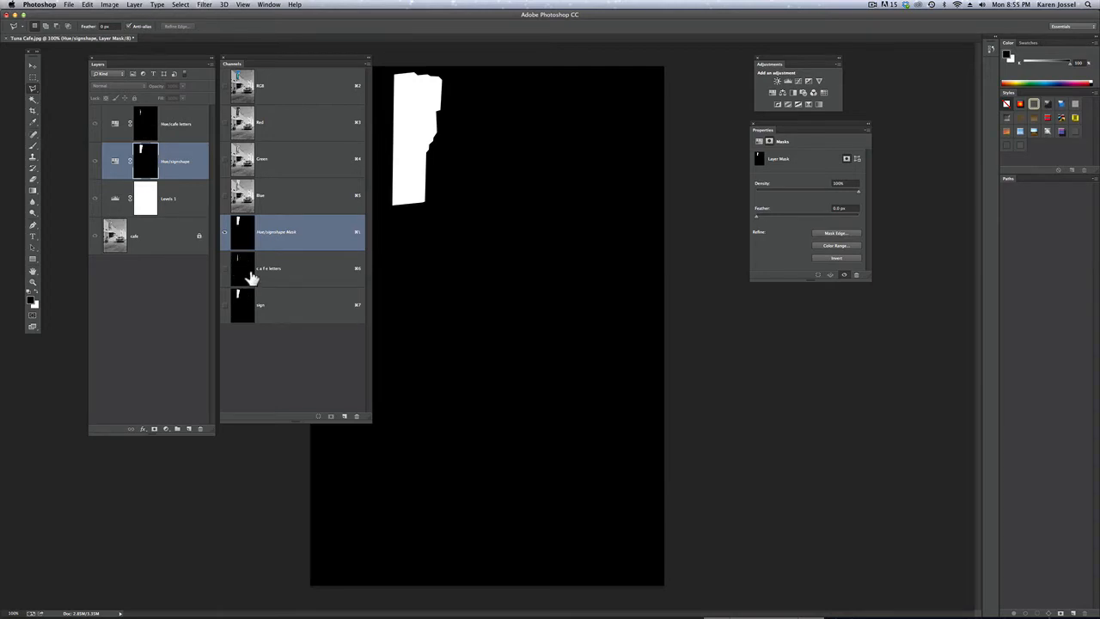
pyautogui.moveTo(246, 271); pyautogui.dragTo(307, 387)
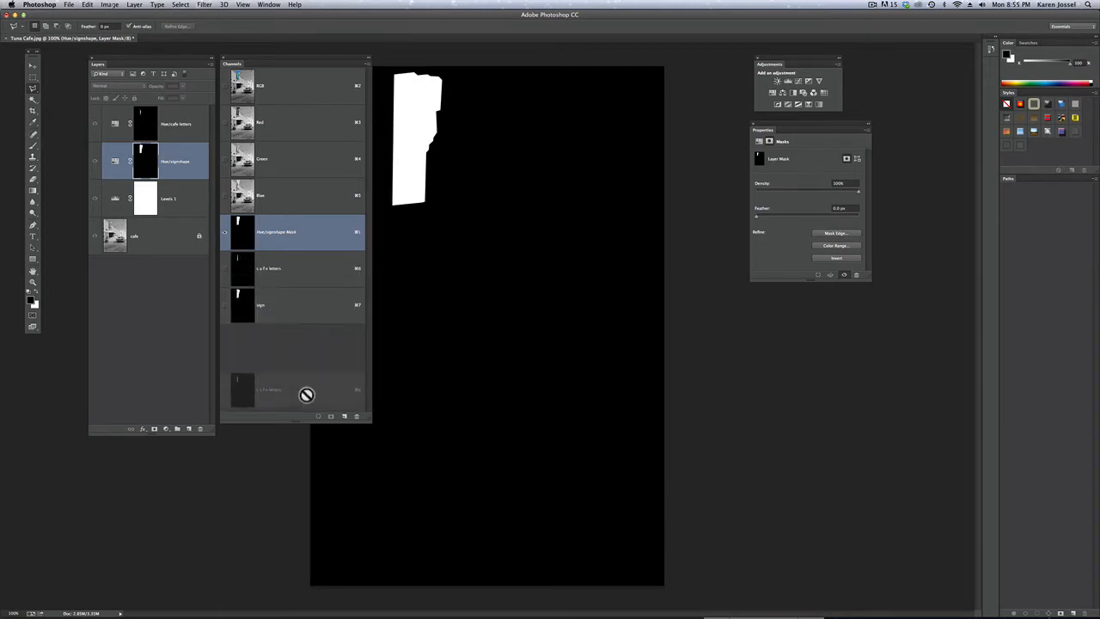
pyautogui.moveTo(307, 388); pyautogui.dragTo(319, 421)
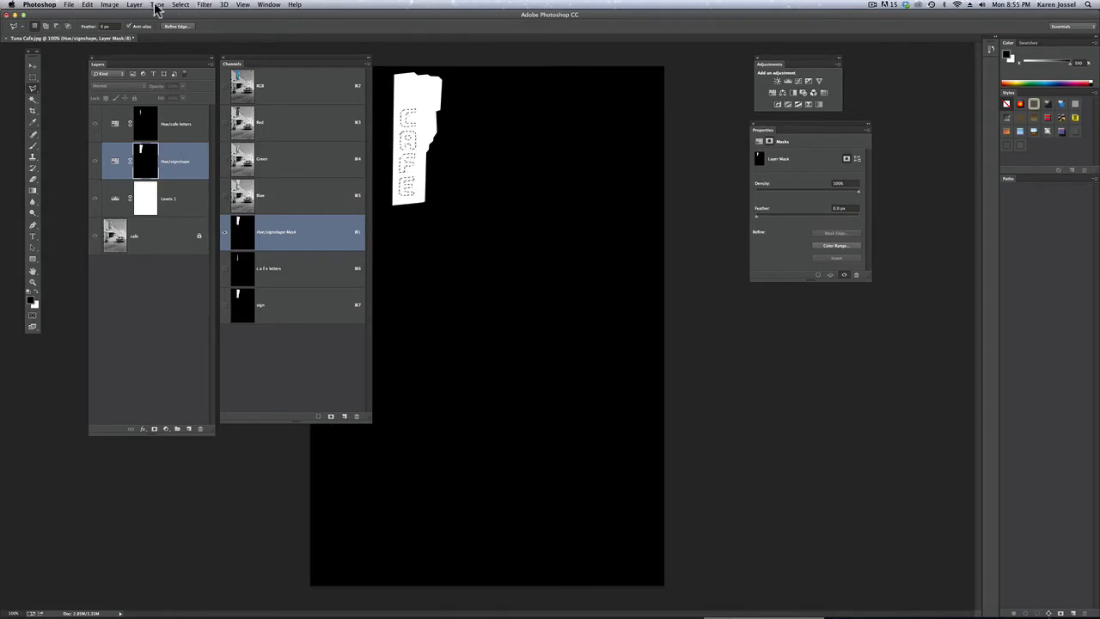
# Fill the selected letters in the Hue/signshape mask with black in Normal mode at 100% opacity, and return to the RGB composite
pyautogui.click(89, 5)
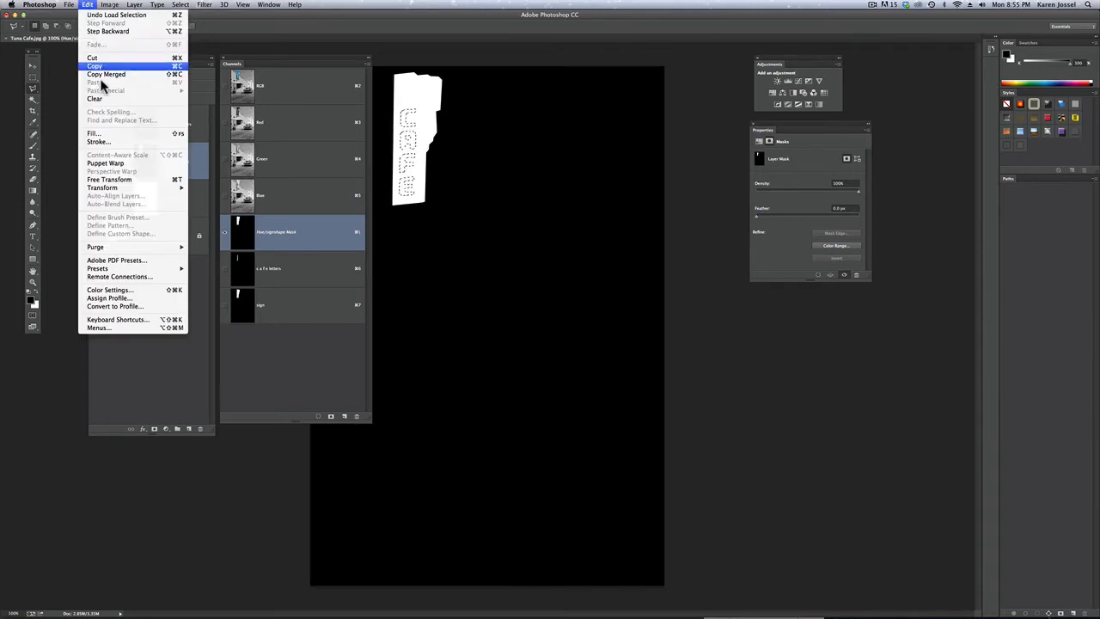
pyautogui.click(110, 134)
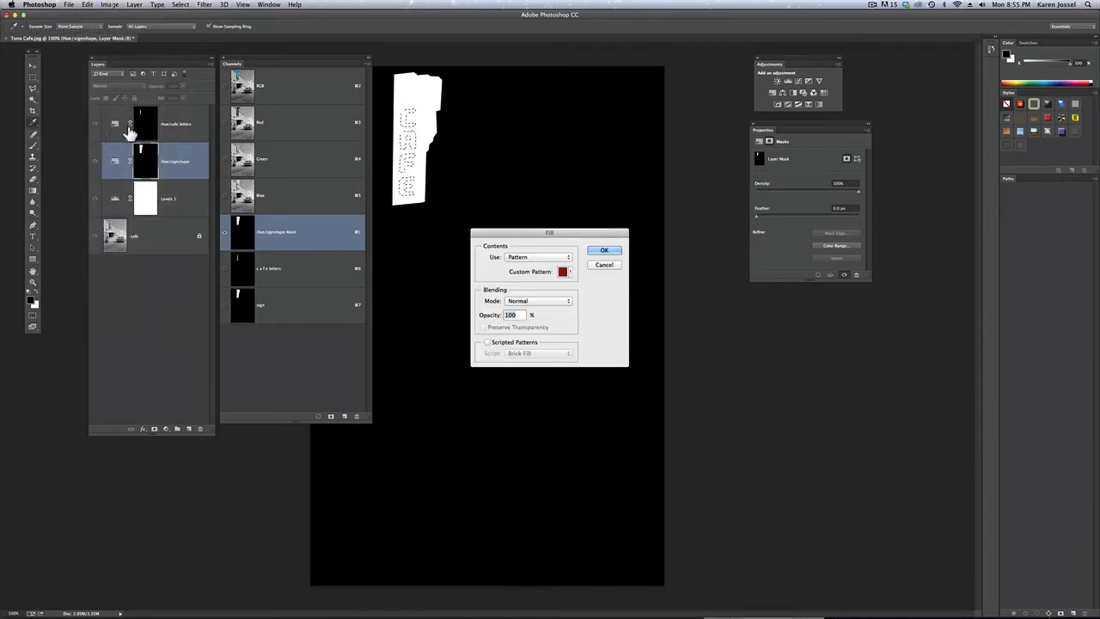
pyautogui.click(519, 260)
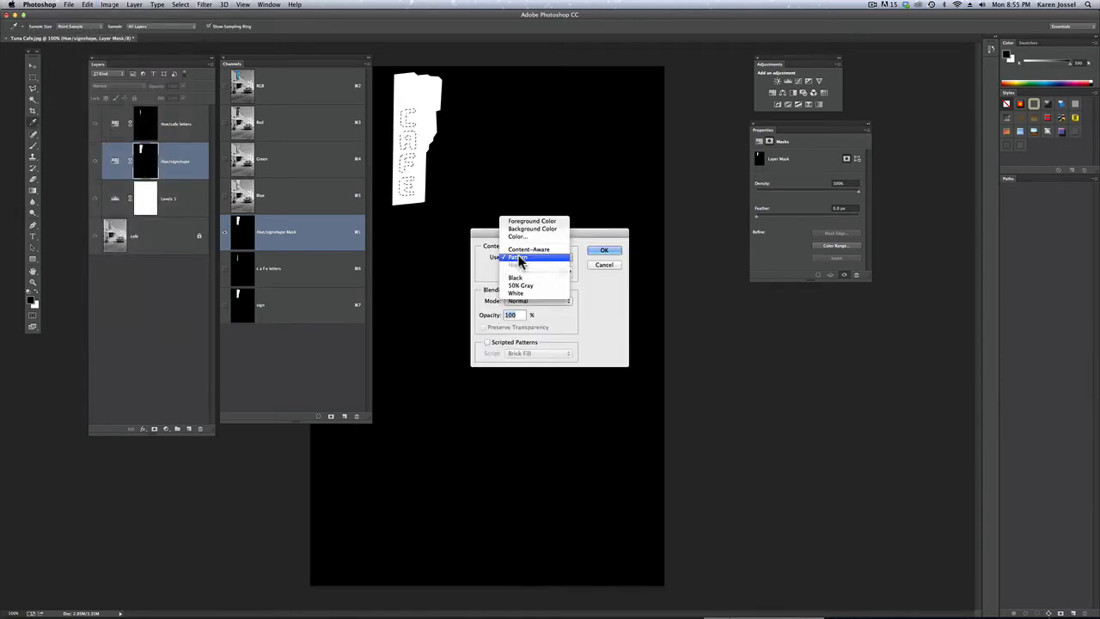
pyautogui.click(517, 278)
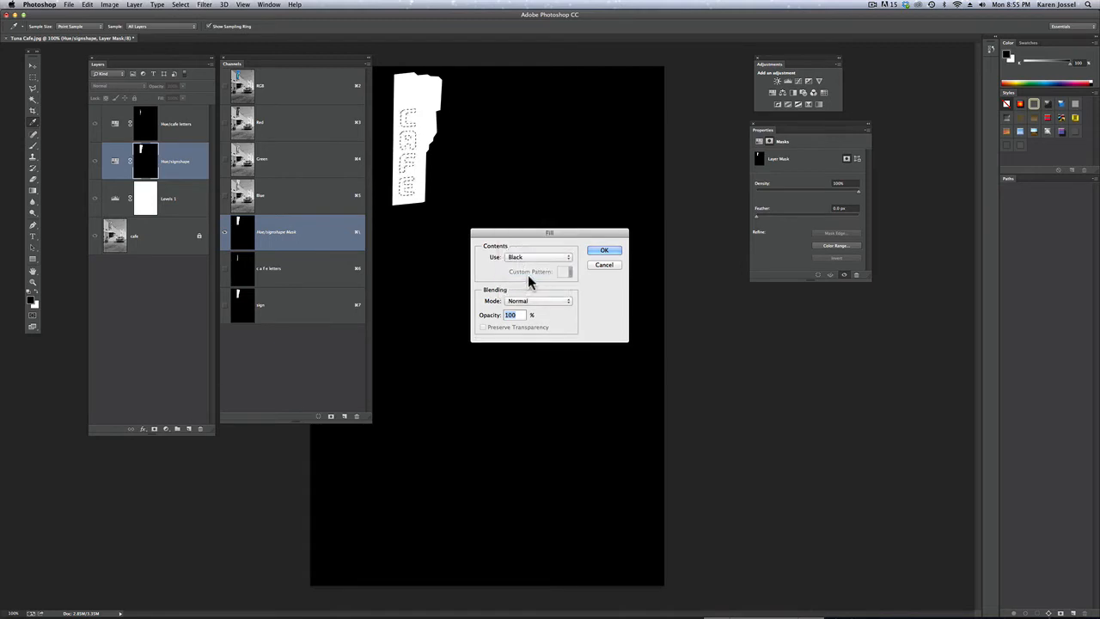
pyautogui.click(603, 252)
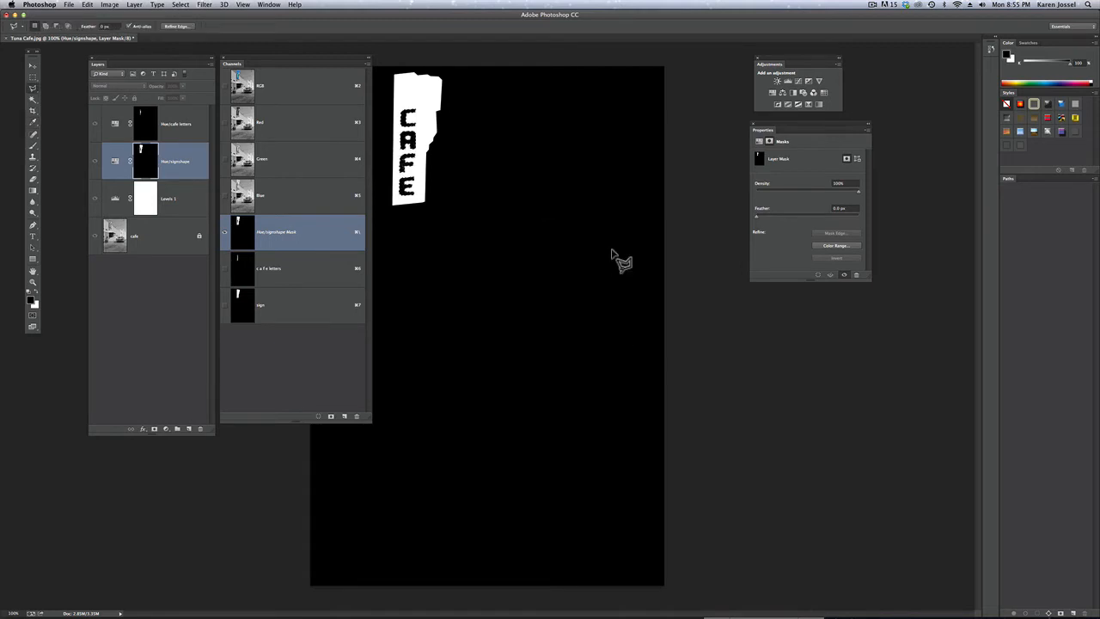
pyautogui.click(280, 86)
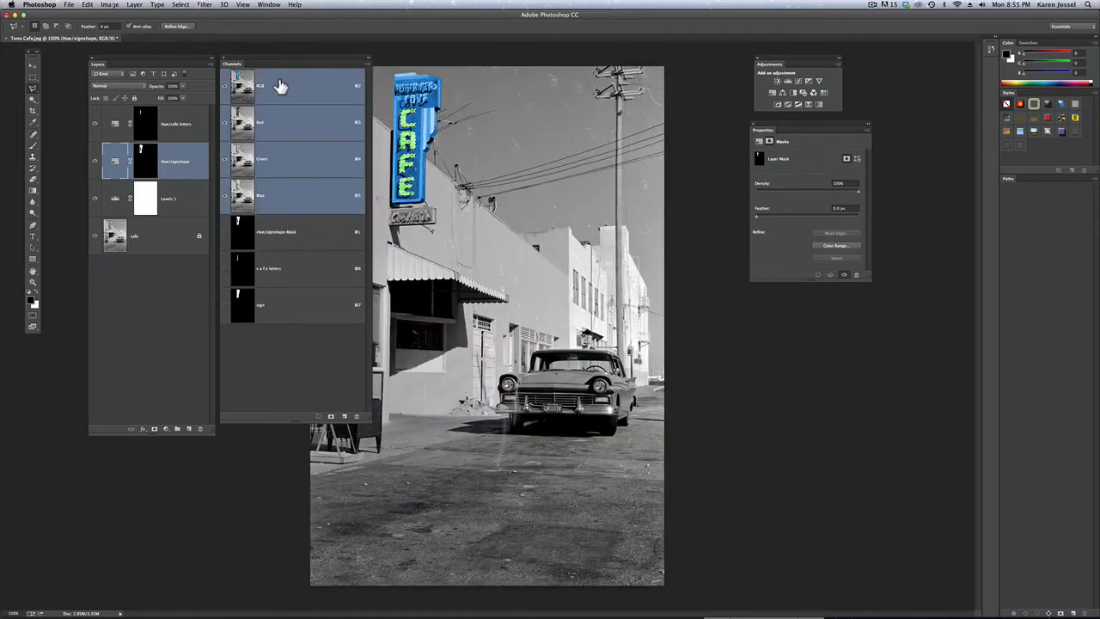
# Toggle the Hue/cafe letters and Hue/signshape layers off and on to check each layer's effect on the sign
pyautogui.click(96, 124)
pyautogui.click(95, 124)
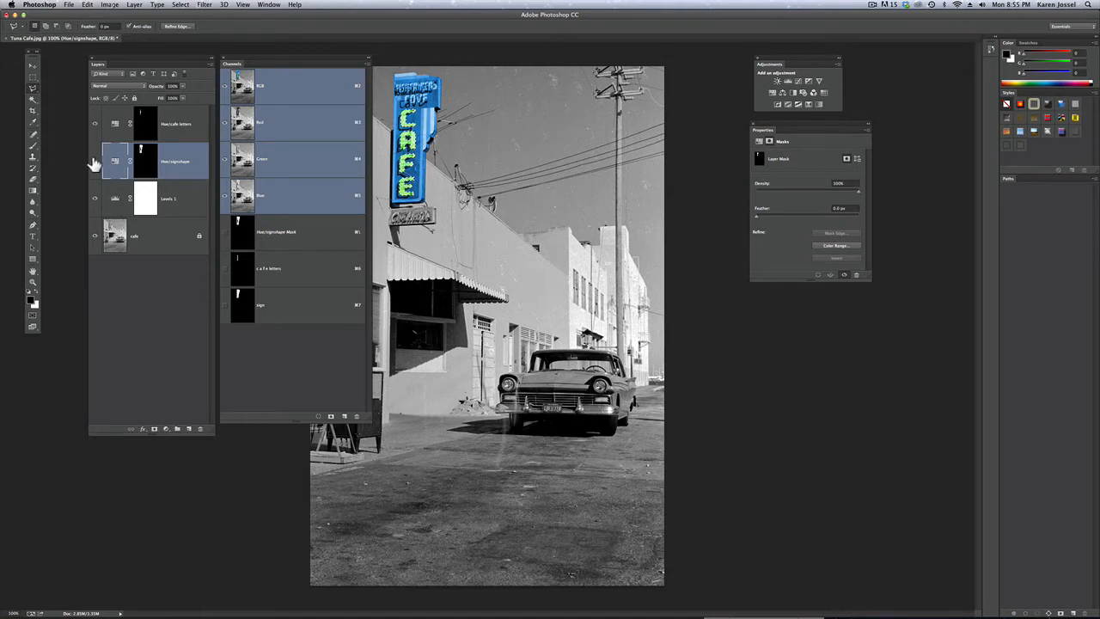
pyautogui.click(95, 162)
pyautogui.click(95, 161)
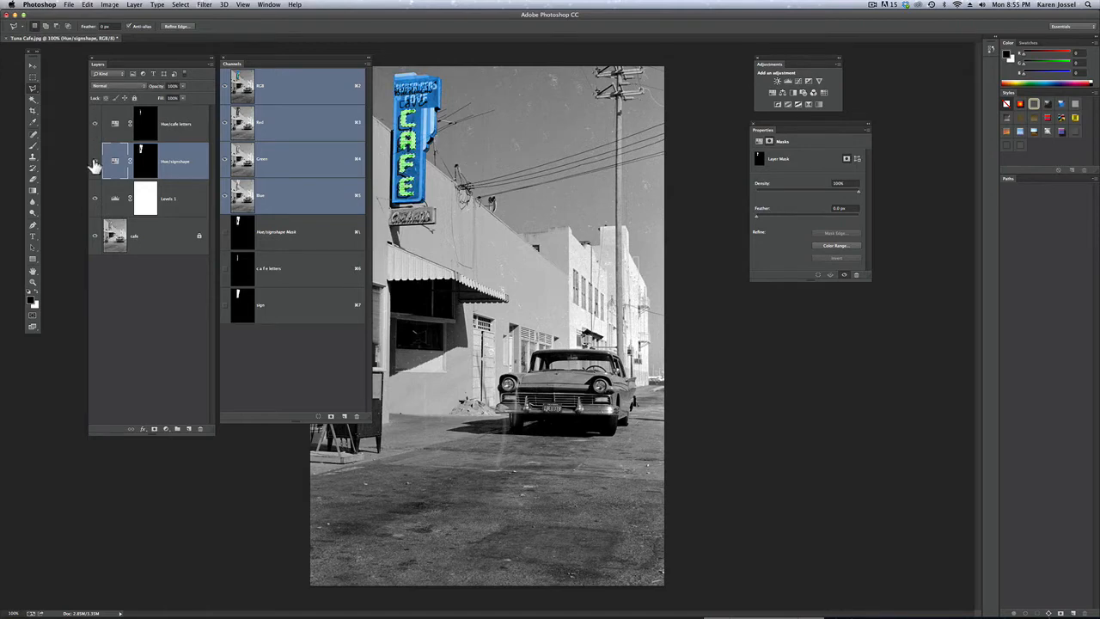
# Make the Hue/cafe letters layer active and deselect the letters
pyautogui.click(186, 123)
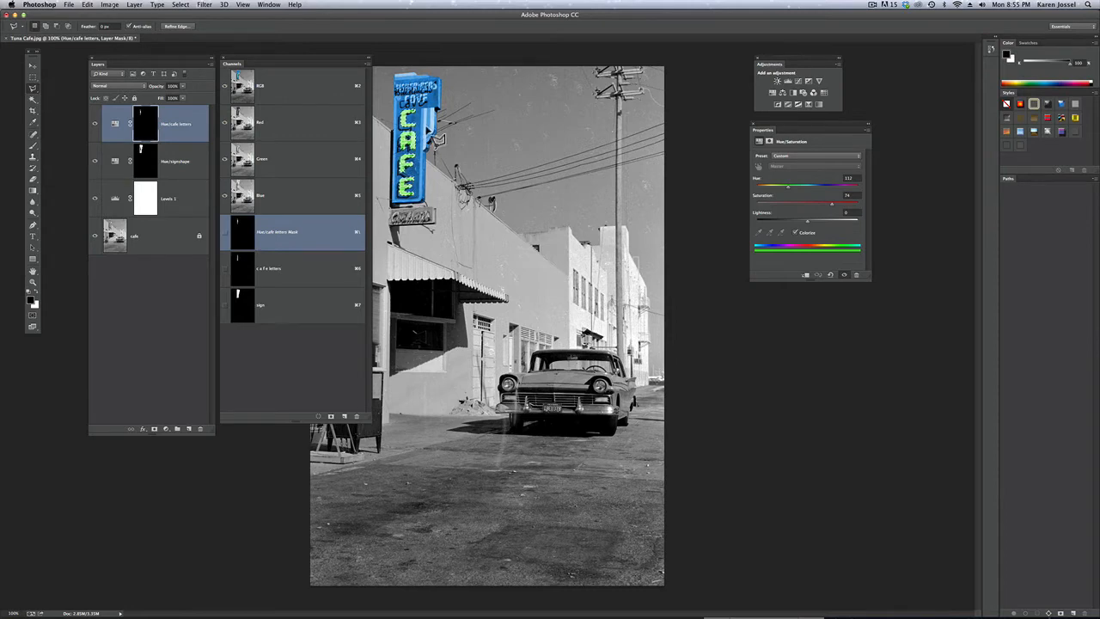
pyautogui.press('super')
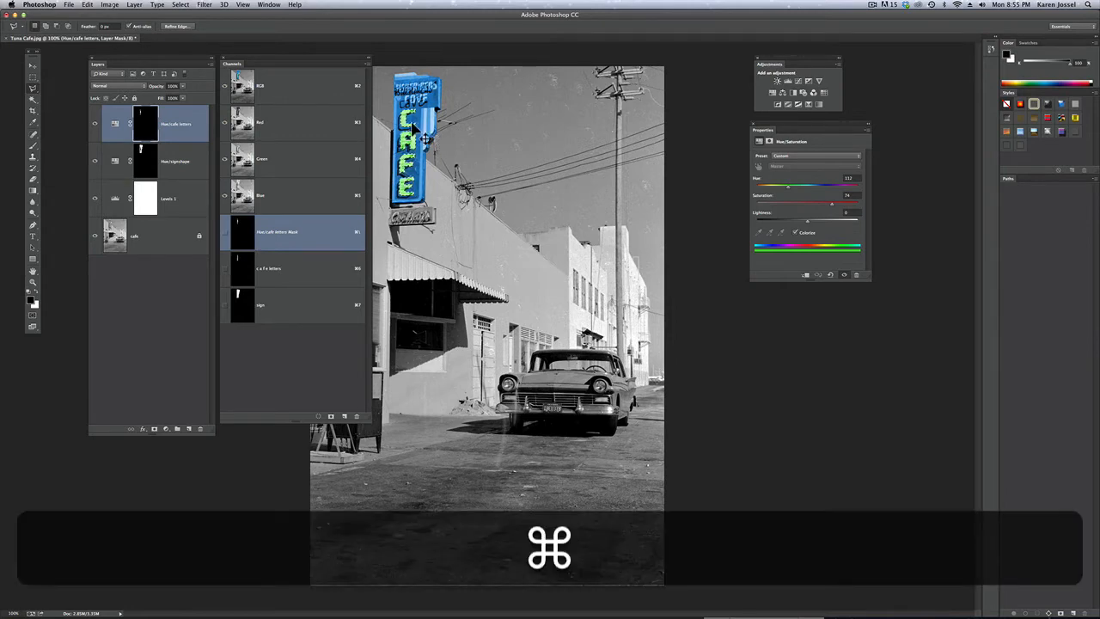
pyautogui.press('super+d')
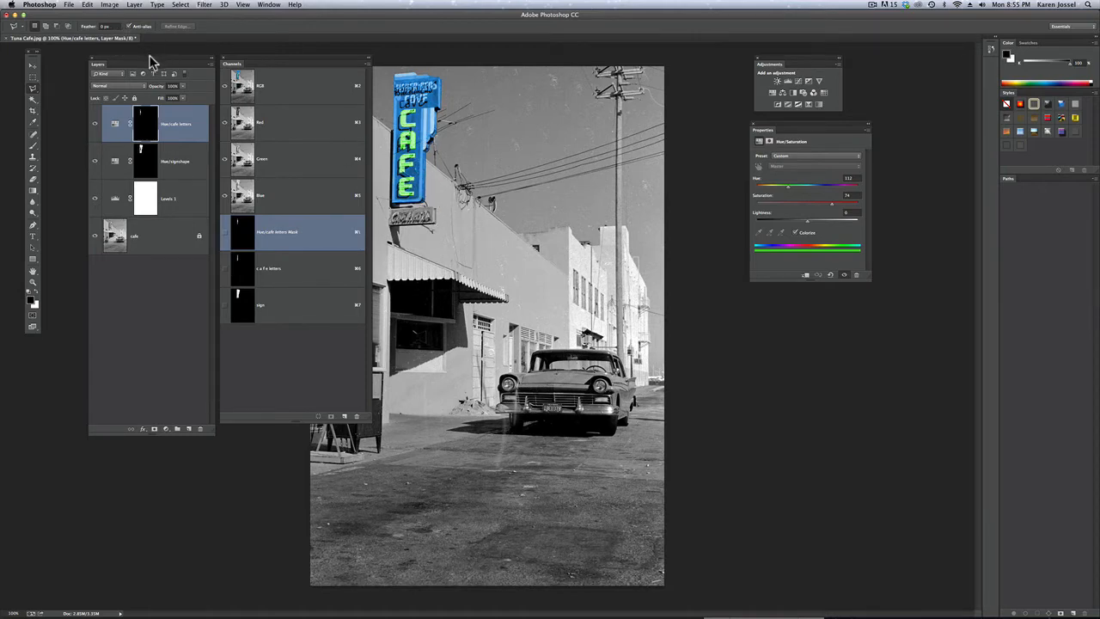
# Move the Layers and Channels panels side by side next to the toolbox, clear of the photo
pyautogui.moveTo(151, 60); pyautogui.dragTo(123, 57)
pyautogui.moveTo(245, 62); pyautogui.dragTo(205, 64)
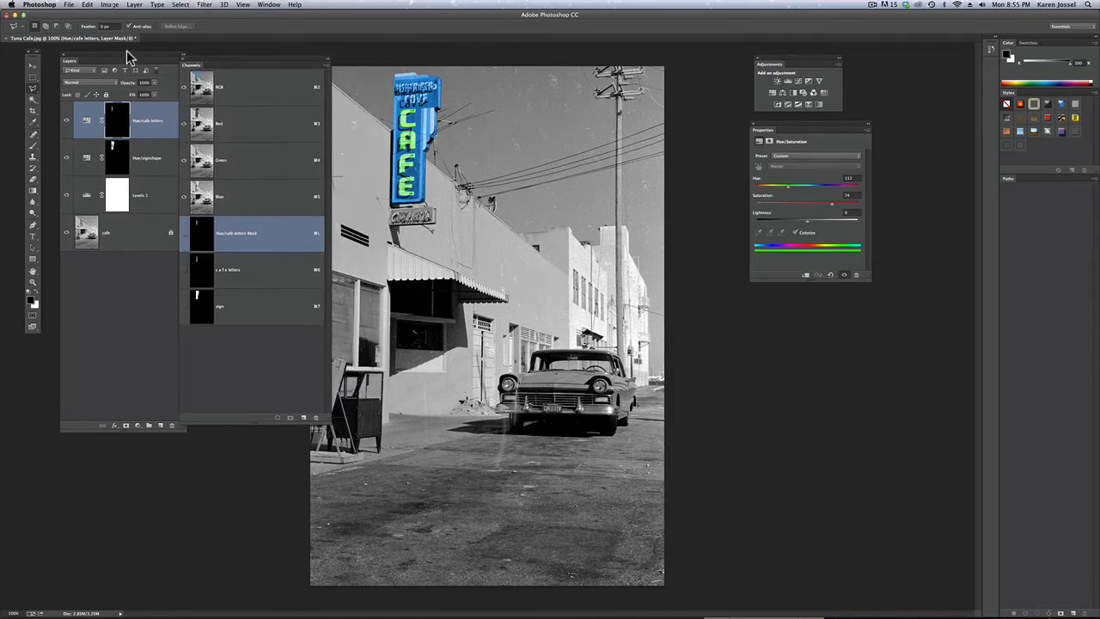
pyautogui.moveTo(127, 50); pyautogui.dragTo(106, 49)
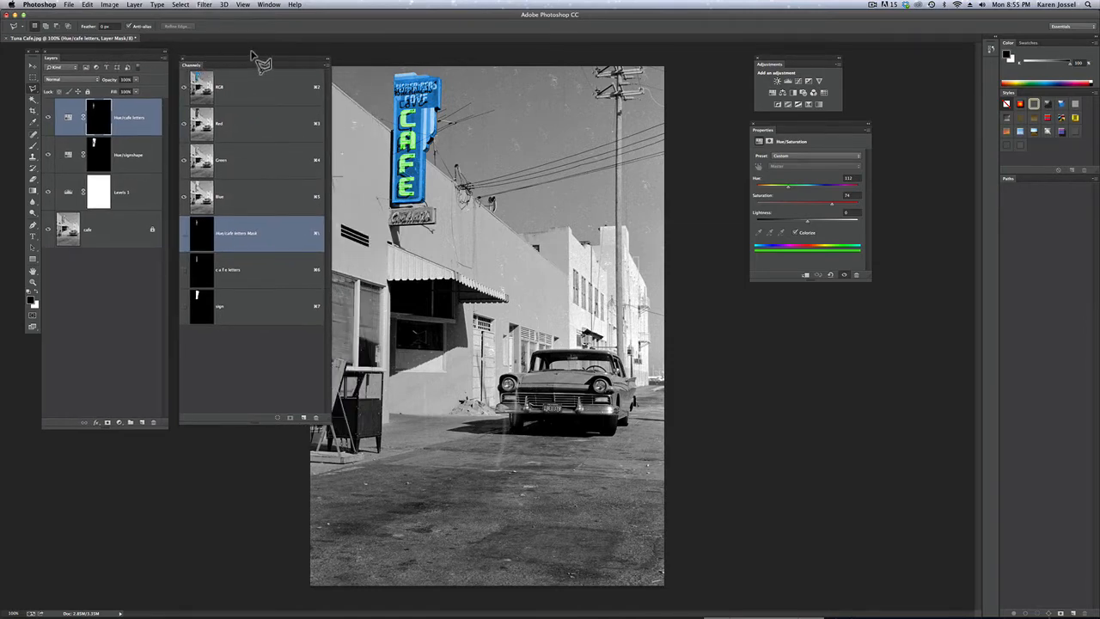
pyautogui.moveTo(255, 60); pyautogui.dragTo(229, 50)
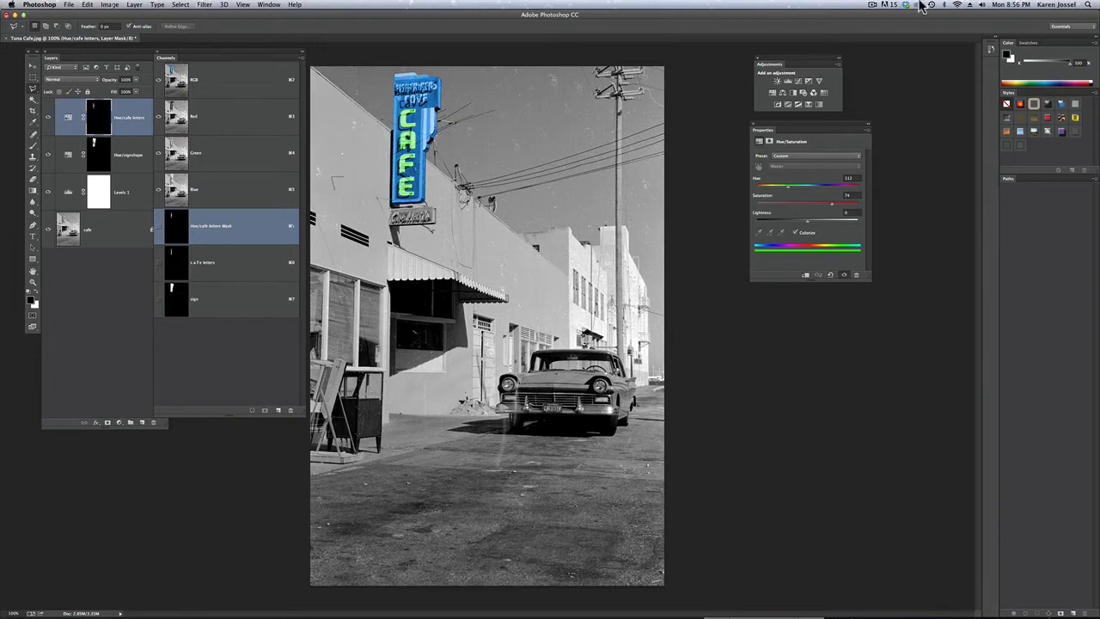
pyautogui.click(874, 9)
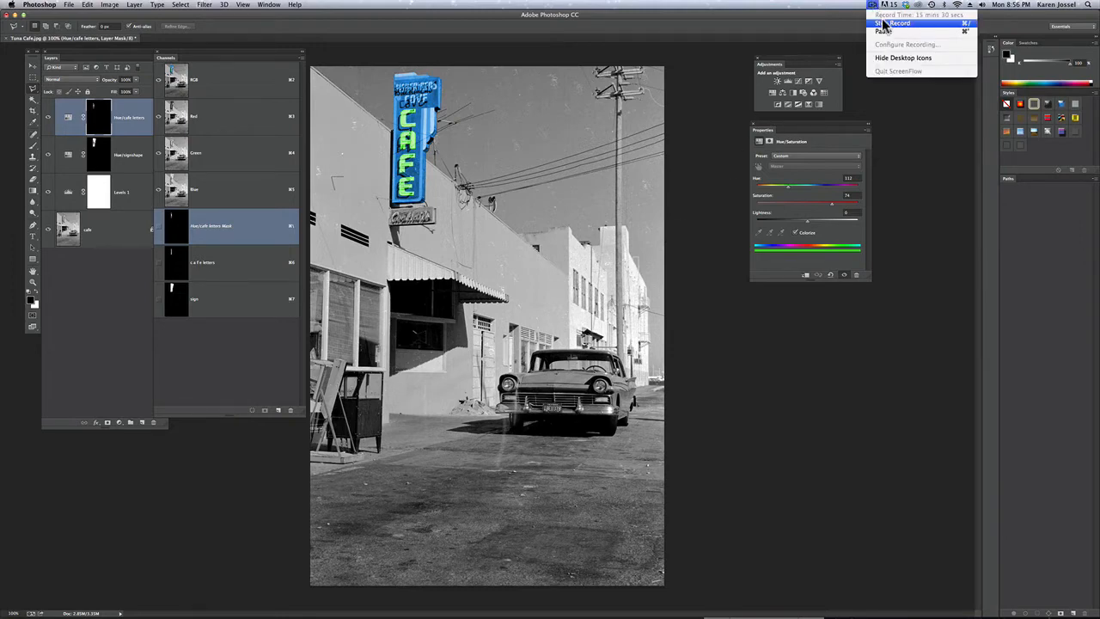
pyautogui.click(885, 35)
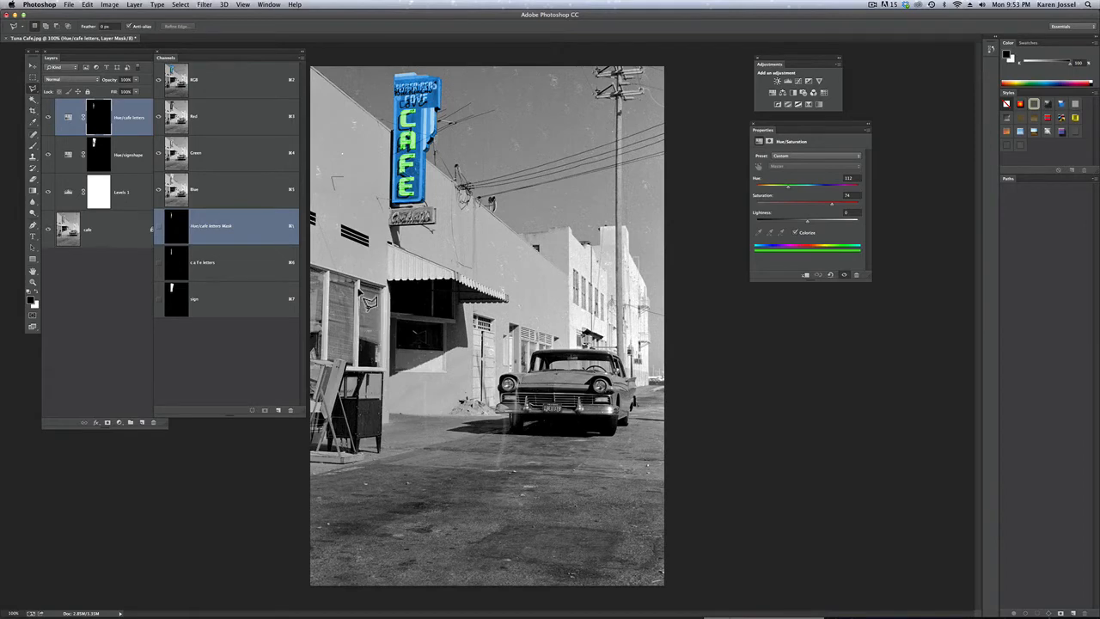
# Outline the right window curtain with the Polygonal Lasso and save the selection as a new channel named "curtain right"
pyautogui.click(364, 290)
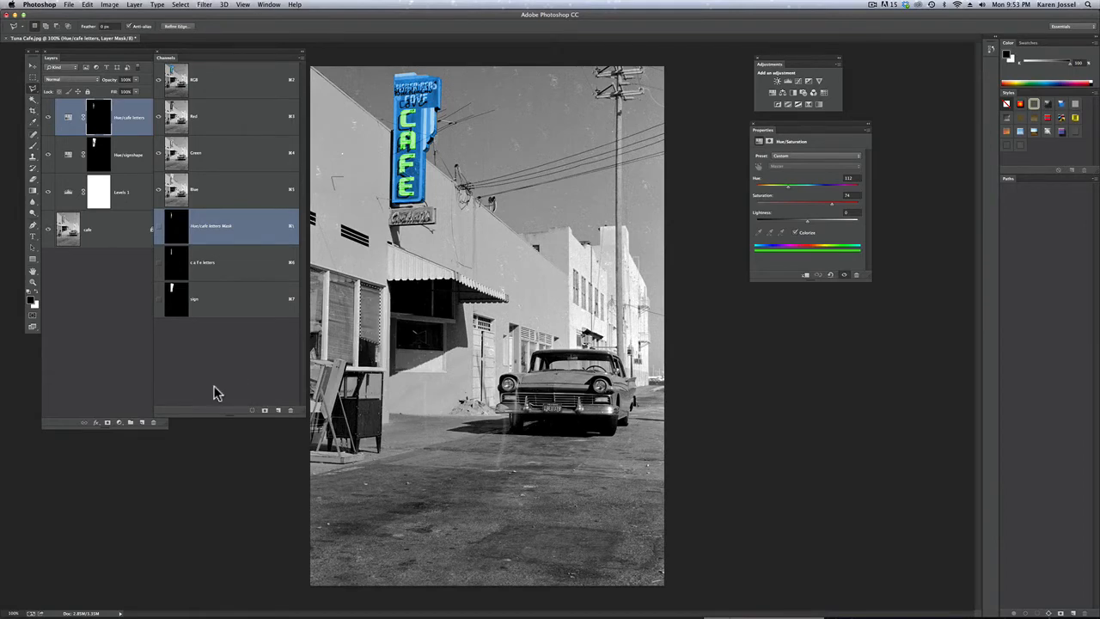
pyautogui.click(180, 5)
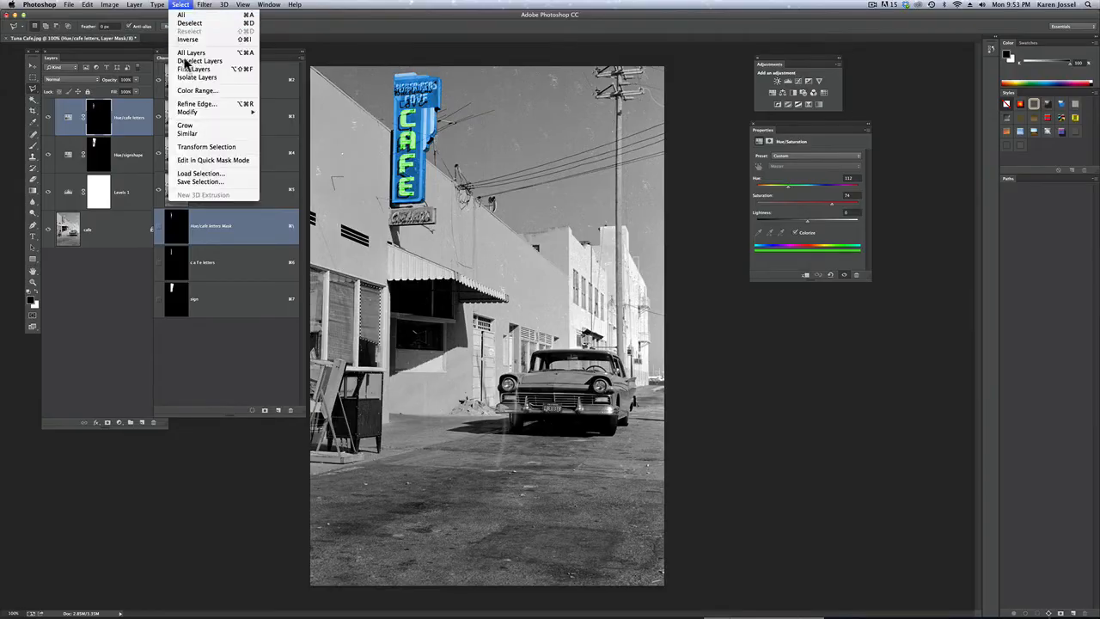
pyautogui.click(220, 185)
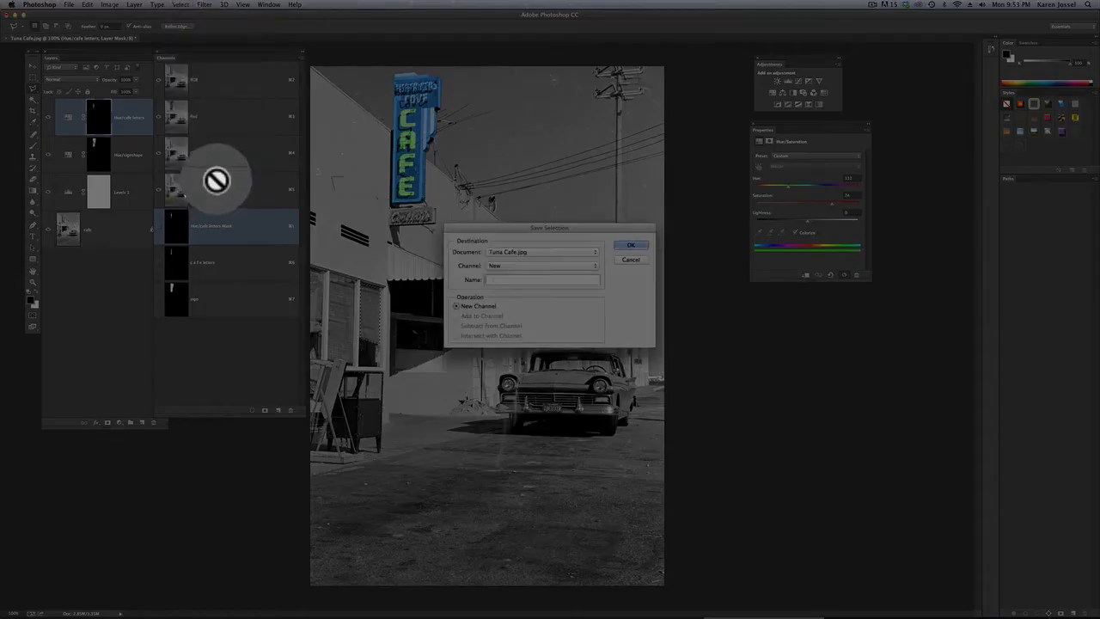
pyautogui.write('cur')
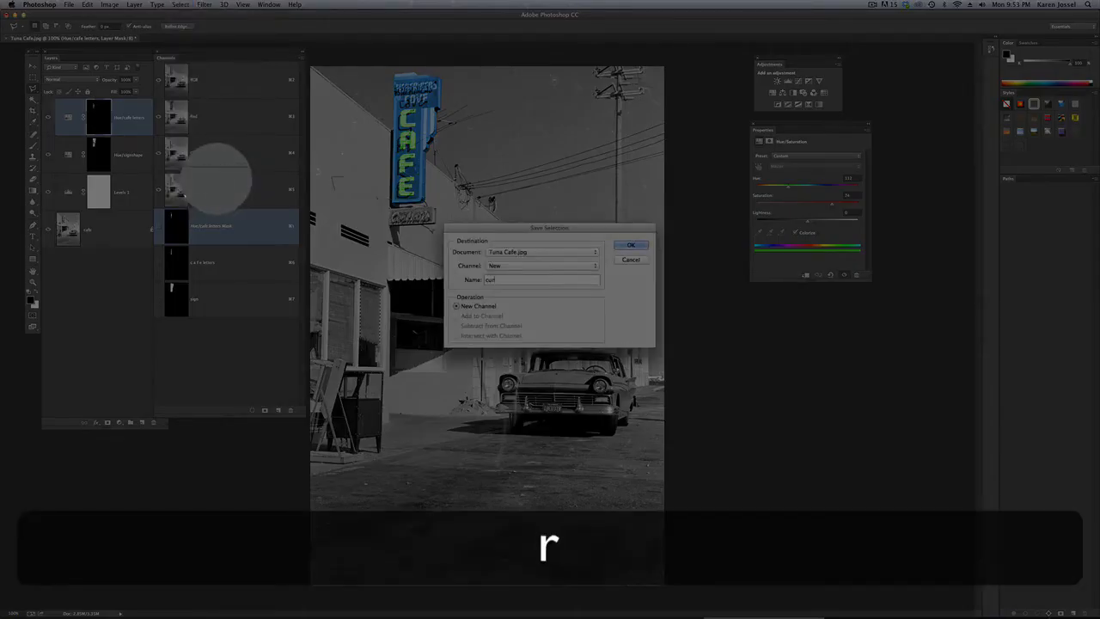
pyautogui.write('tain right')
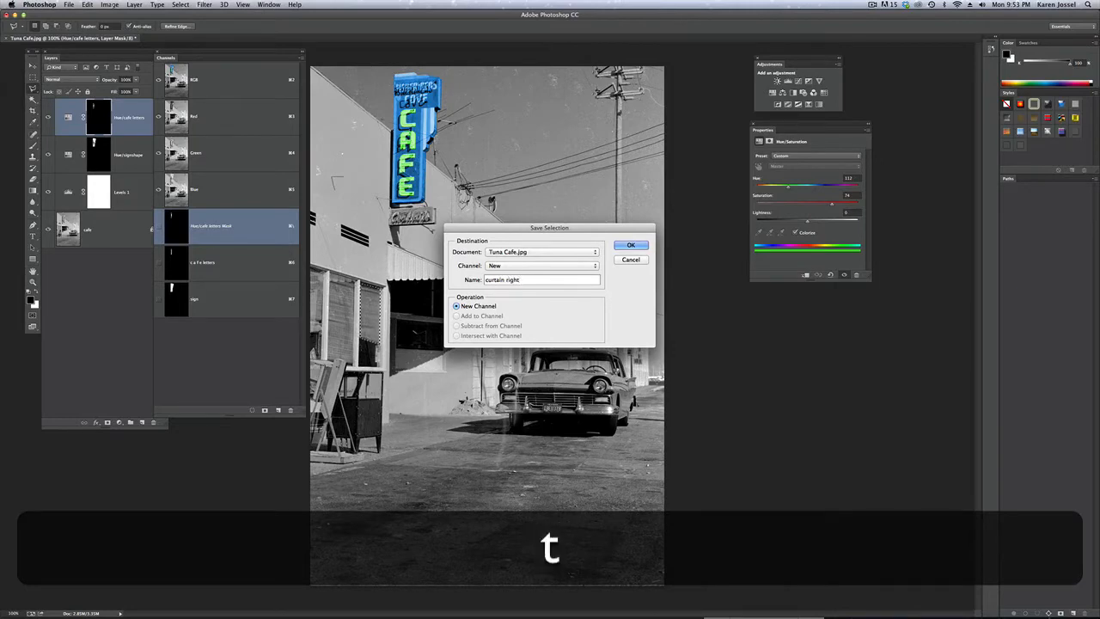
pyautogui.press('Return')
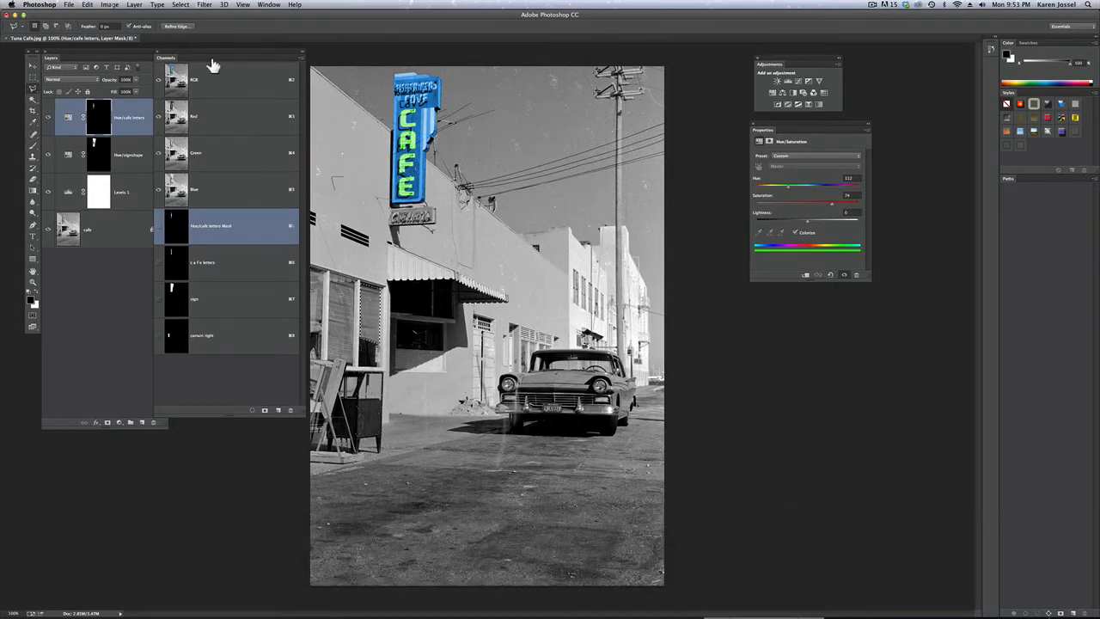
# Clear the selection, outline the middle window curtain, and save it as a new channel named "curtain middle"
pyautogui.press('super+d')
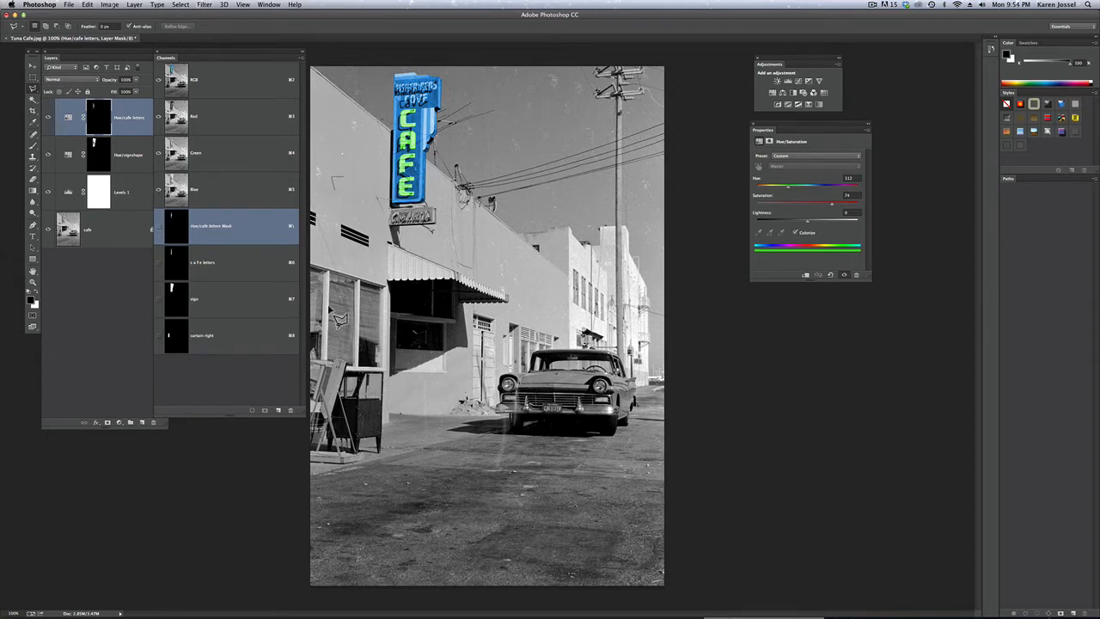
pyautogui.click(350, 281)
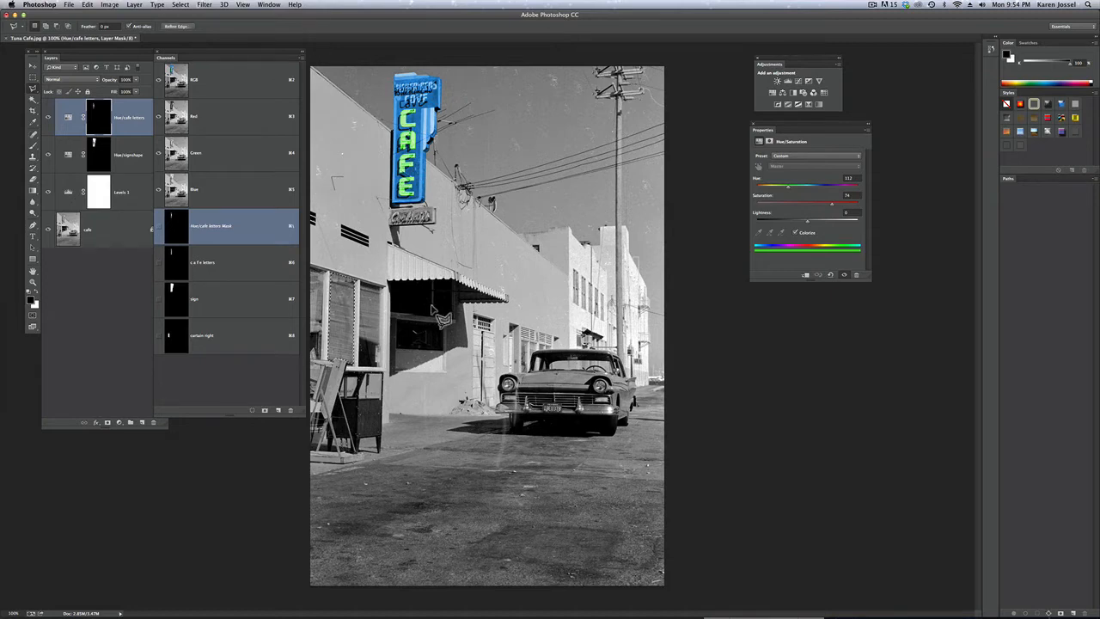
pyautogui.click(180, 5)
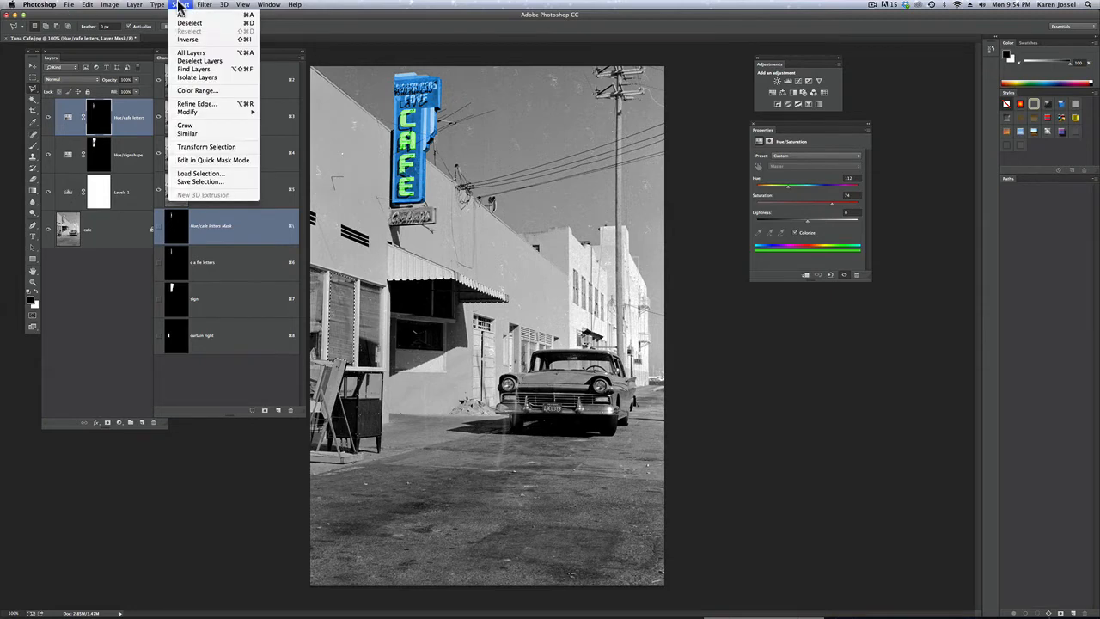
pyautogui.click(207, 188)
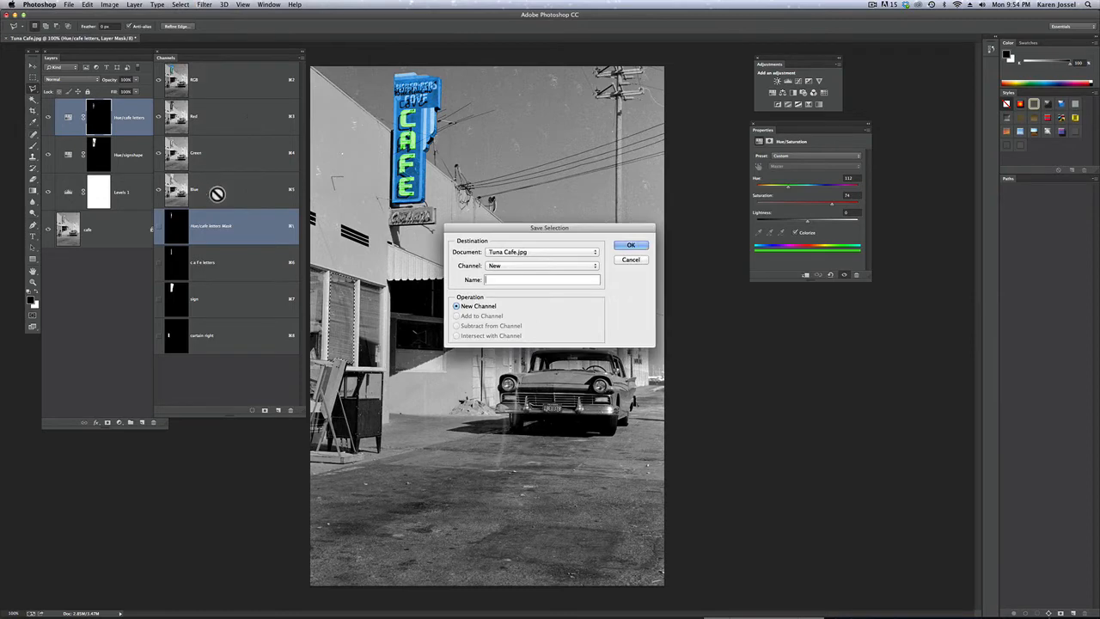
pyautogui.write('cu')
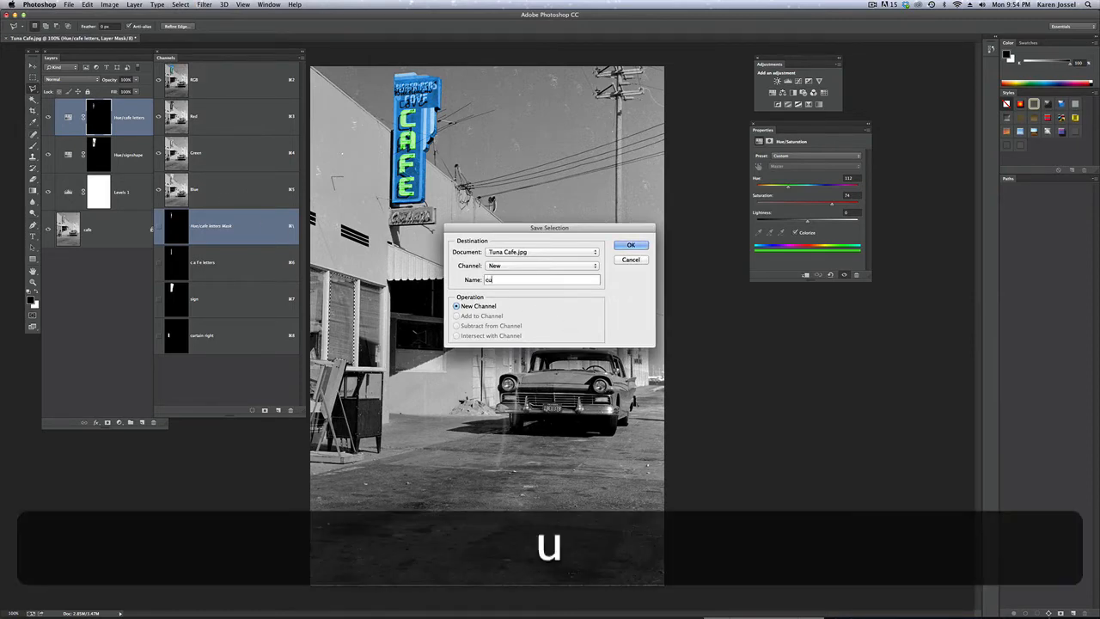
pyautogui.write('rtain middle')
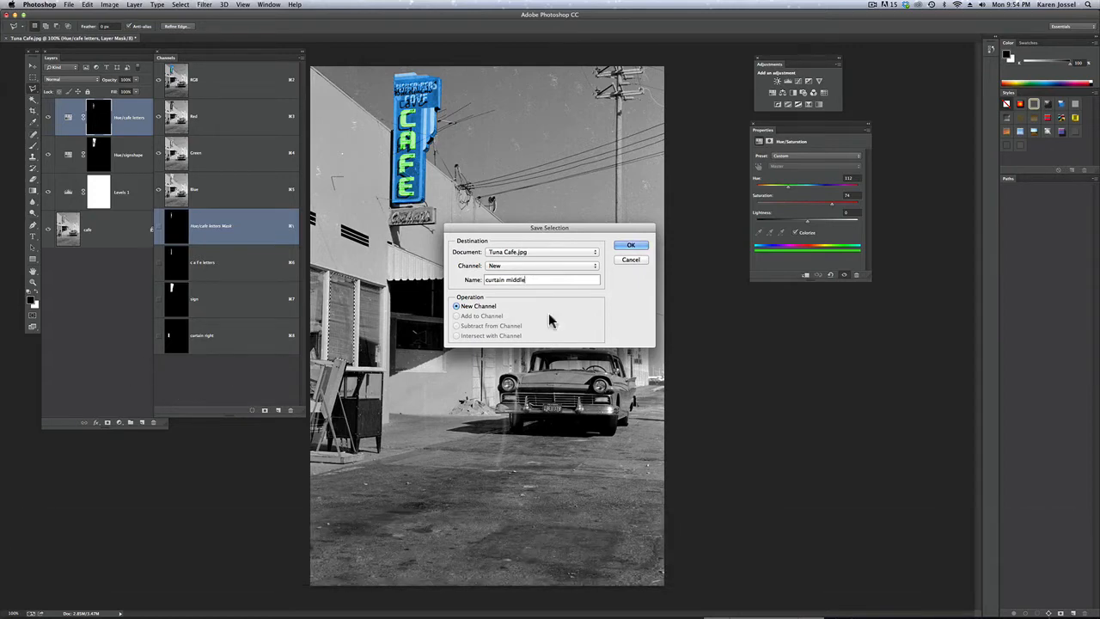
pyautogui.click(639, 245)
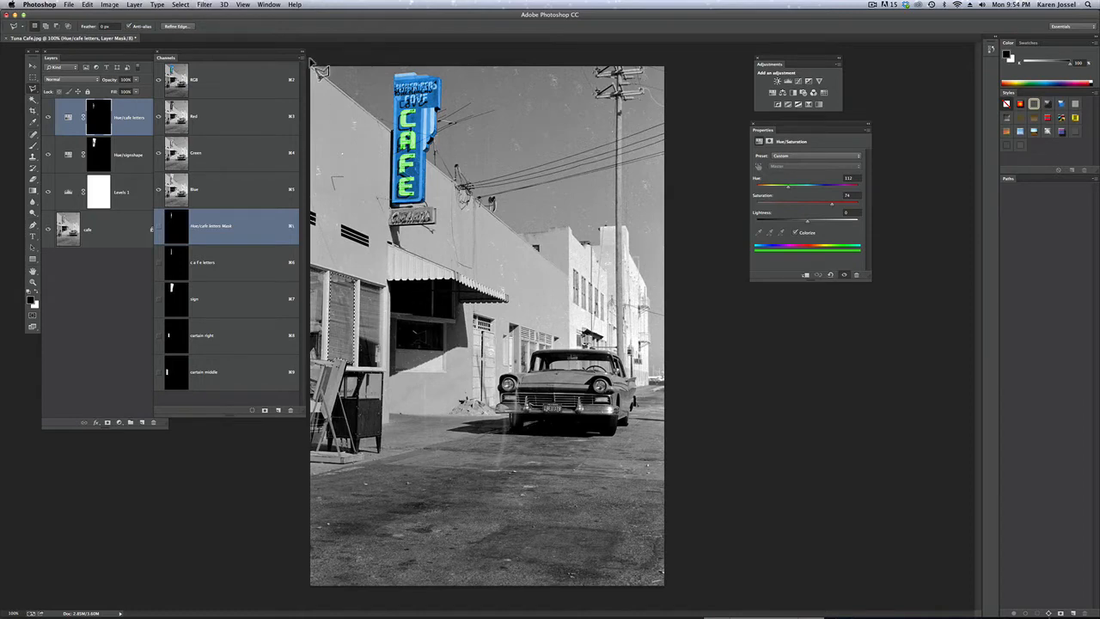
# Replace the current selection with an outline of the left curtain, and add the saved "curtain right" selection to it
pyautogui.click(185, 5)
pyautogui.click(191, 32)
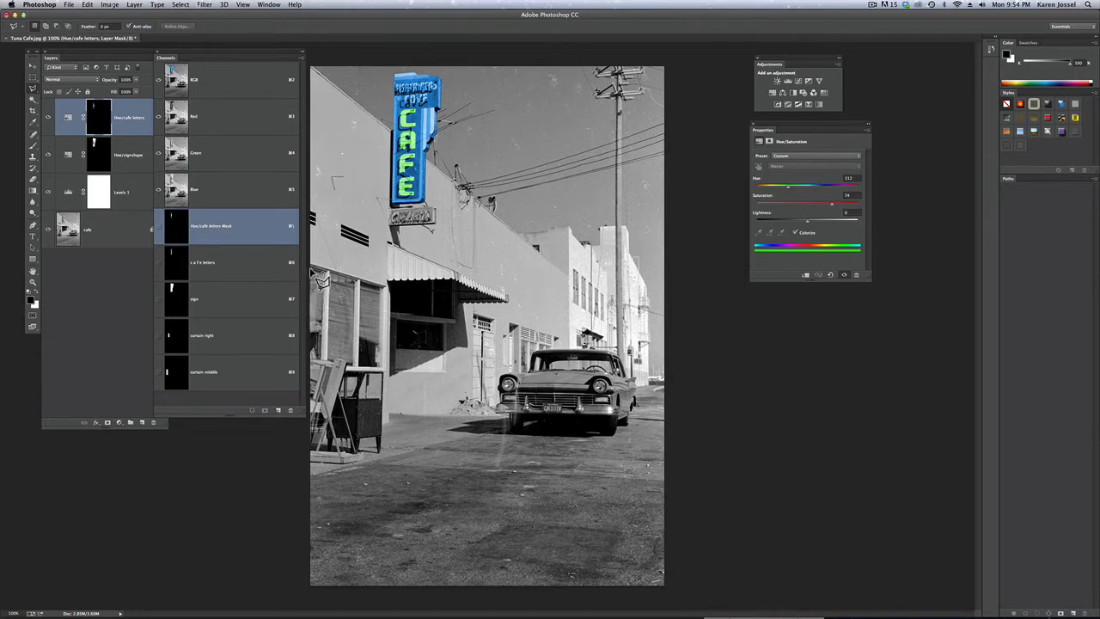
pyautogui.click(183, 4)
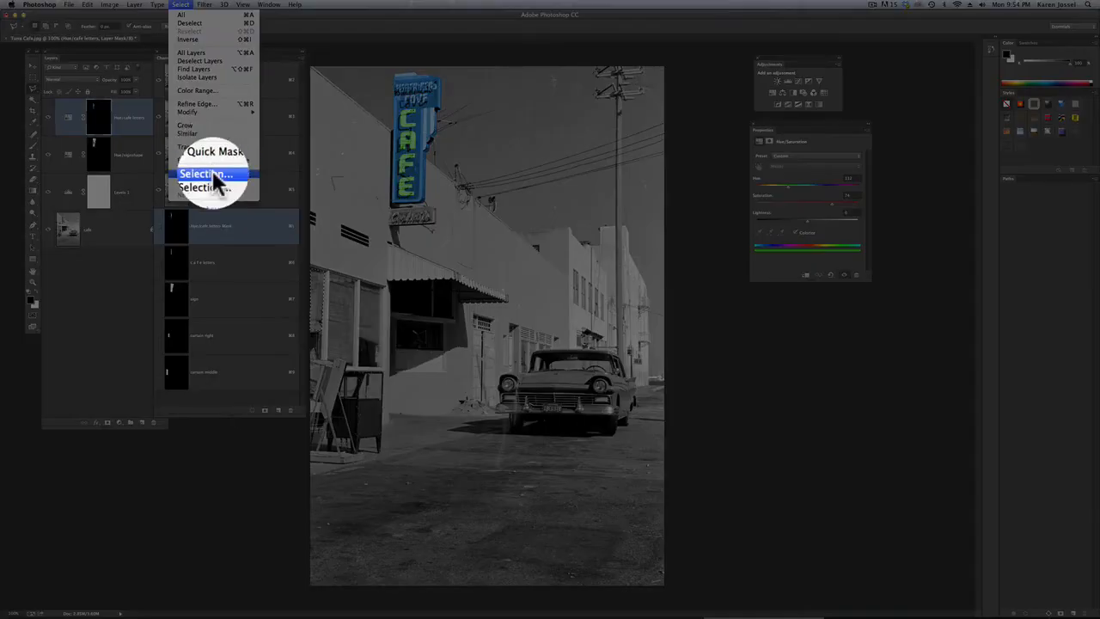
pyautogui.click(213, 173)
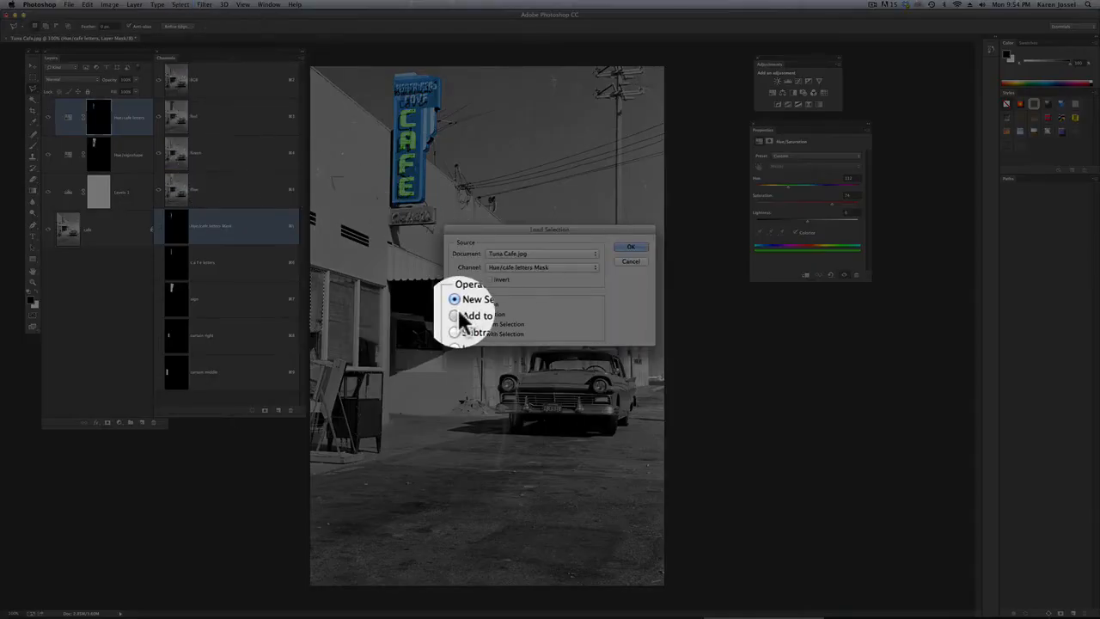
pyautogui.click(457, 314)
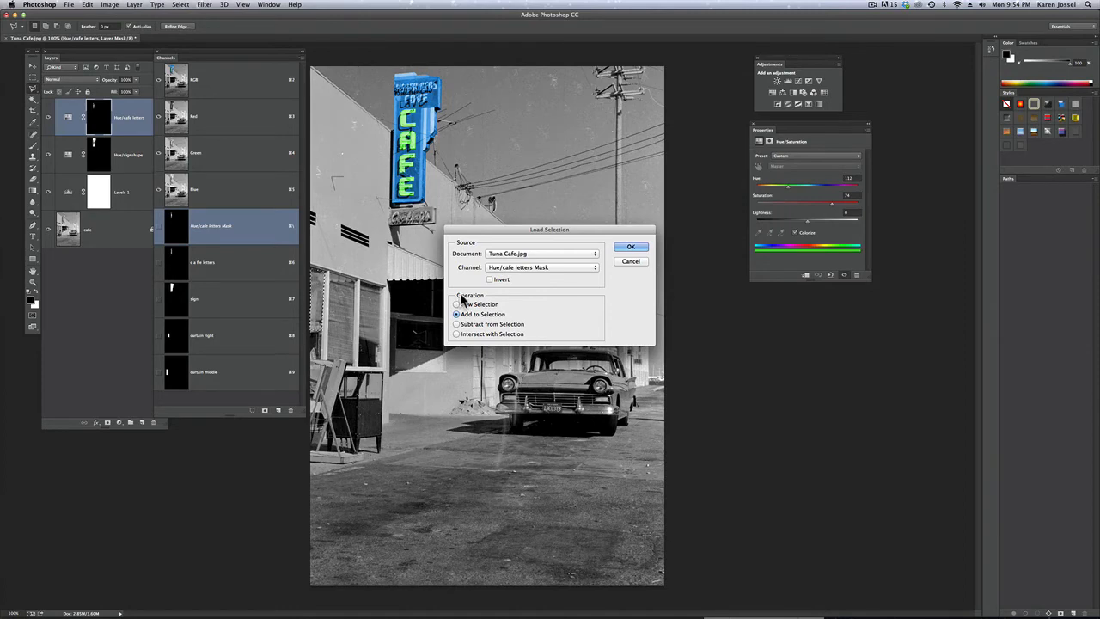
pyautogui.click(513, 269)
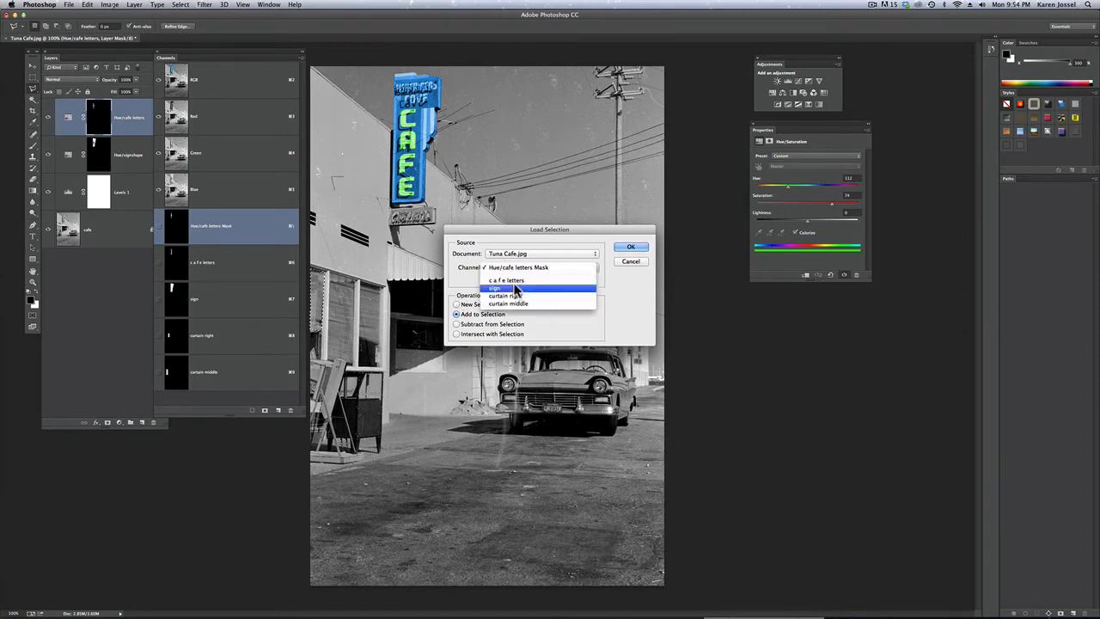
pyautogui.click(517, 299)
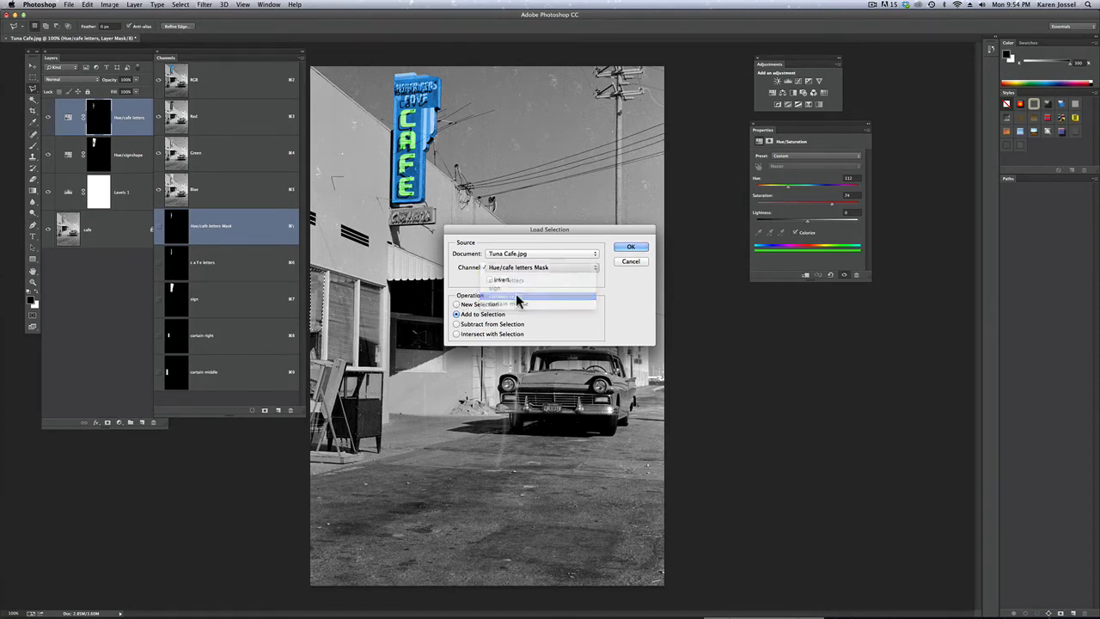
pyautogui.click(628, 246)
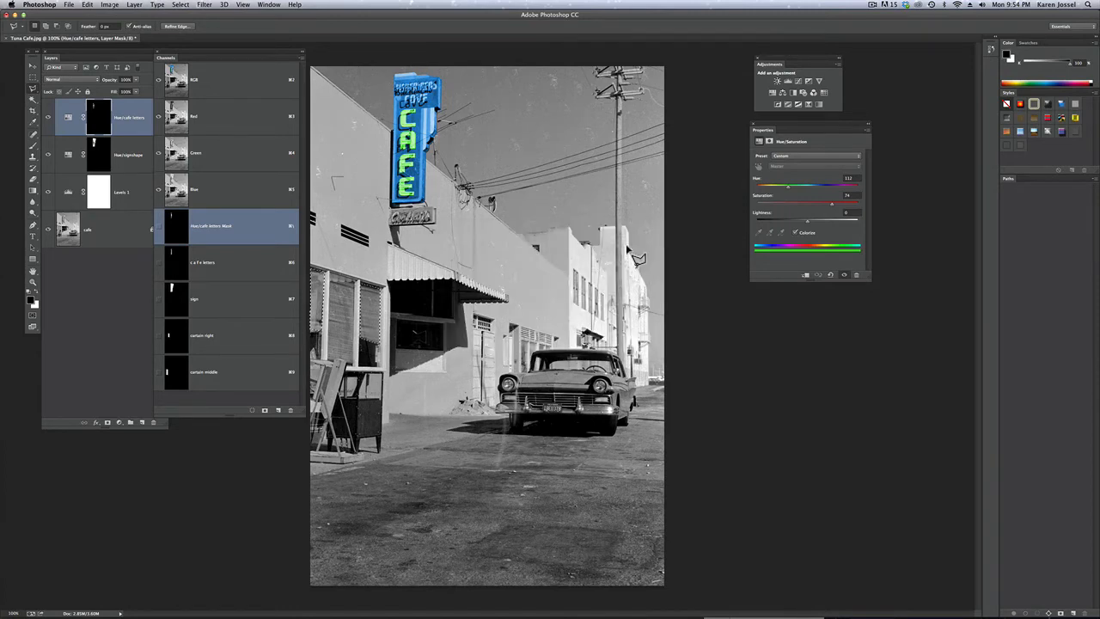
# Load the saved "curtain middle" channel with Add to Selection so that all three curtains are selected
pyautogui.click(180, 6)
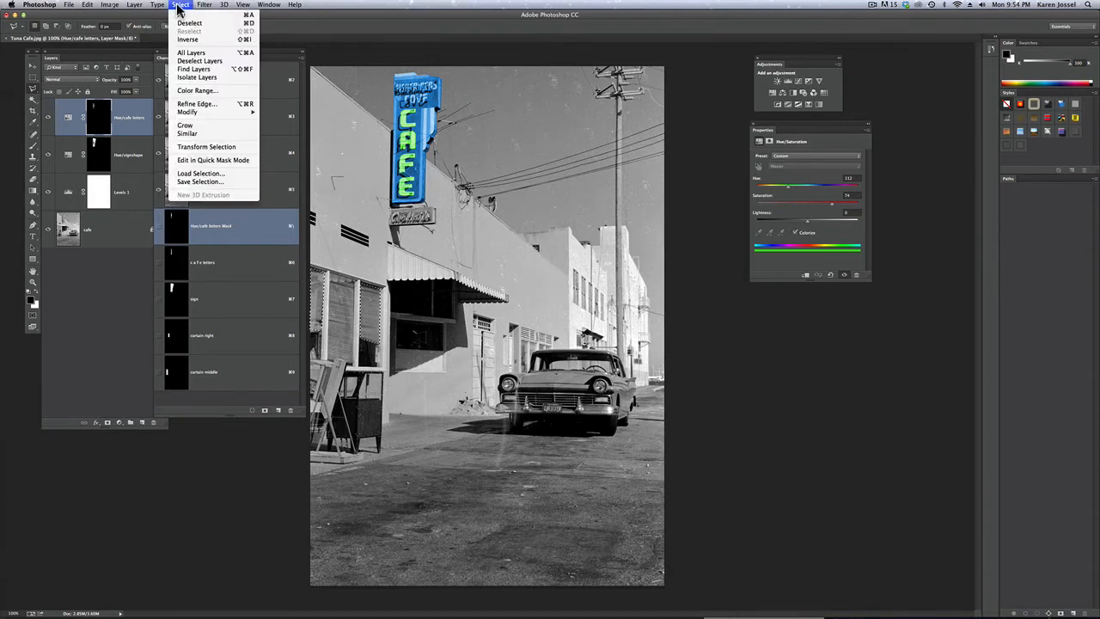
pyautogui.click(205, 172)
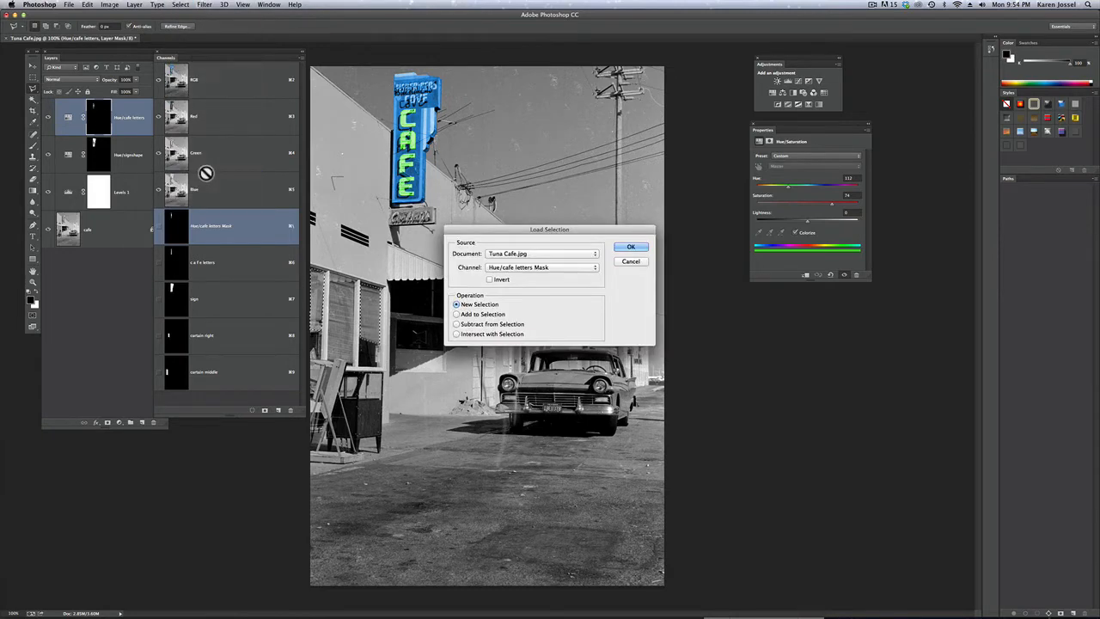
pyautogui.click(456, 314)
pyautogui.click(526, 267)
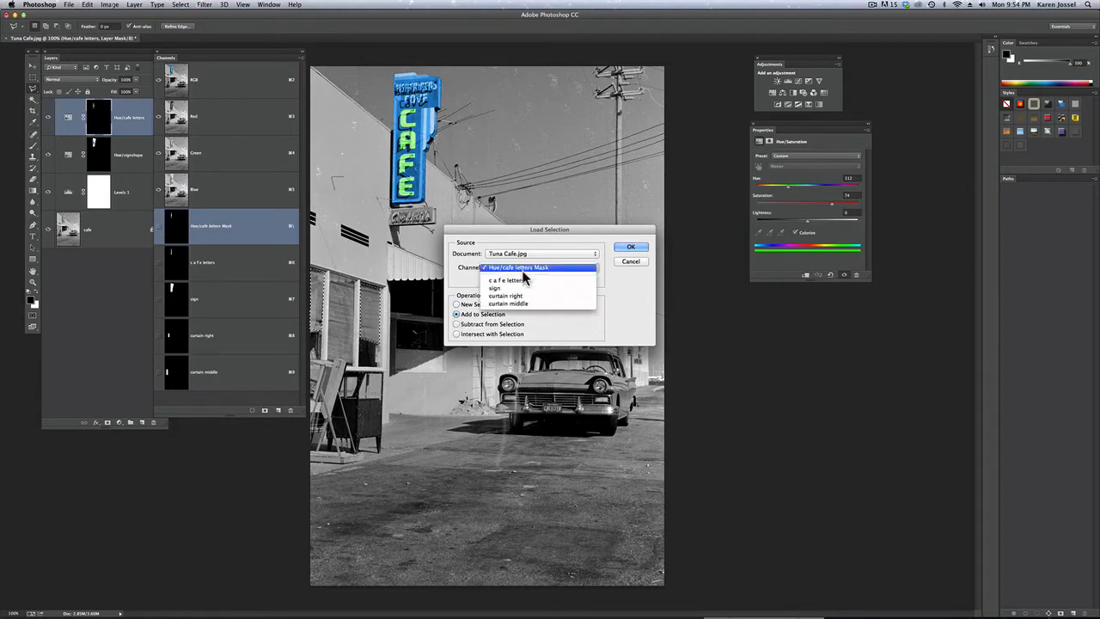
pyautogui.click(524, 305)
pyautogui.click(630, 246)
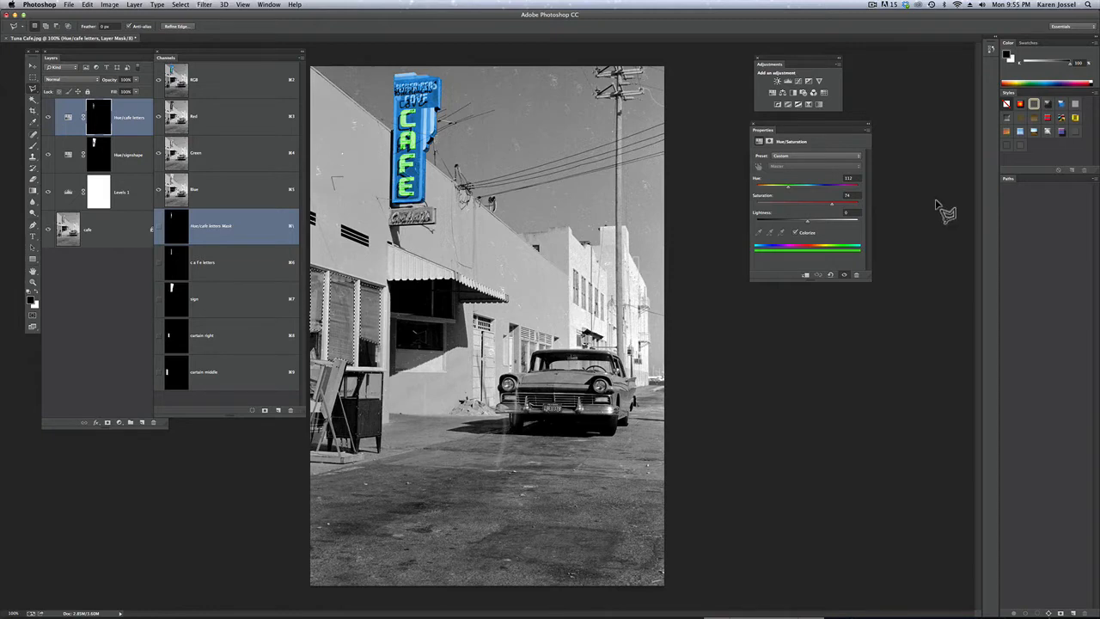
# Add a Photo Filter adjustment layer for the selected curtains, using Warming Filter (85) at 100% density
pyautogui.click(807, 96)
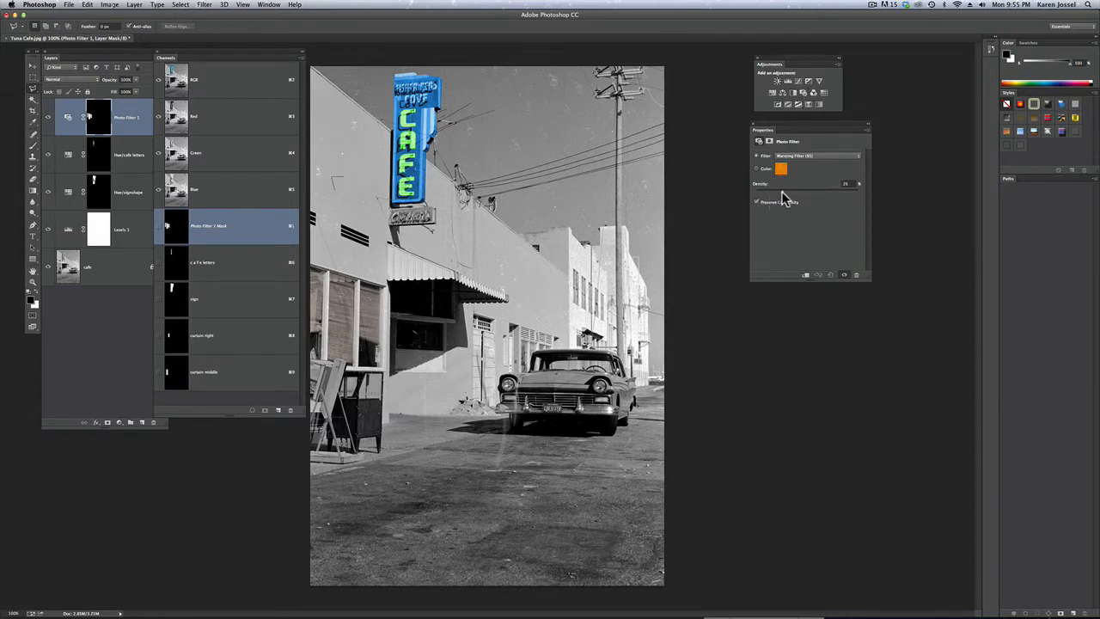
pyautogui.moveTo(781, 191); pyautogui.dragTo(821, 193)
pyautogui.moveTo(843, 196); pyautogui.dragTo(877, 196)
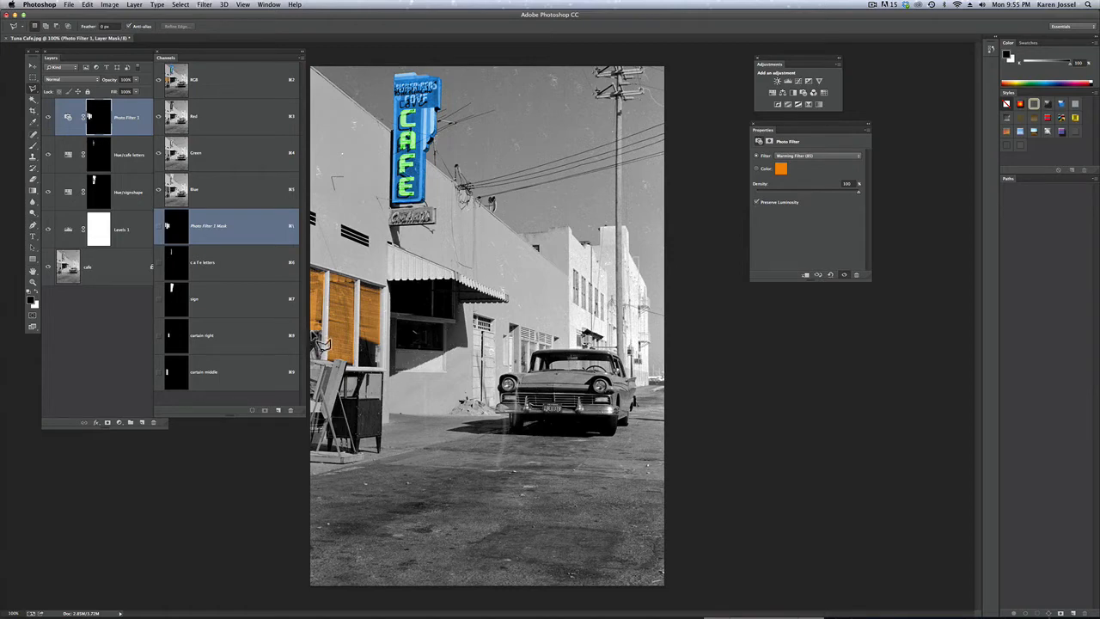
# View the Photo Filter 1 mask alone over the curtains at 300% zoom, and return to the RGB composite
pyautogui.click(34, 287)
pyautogui.click(318, 336)
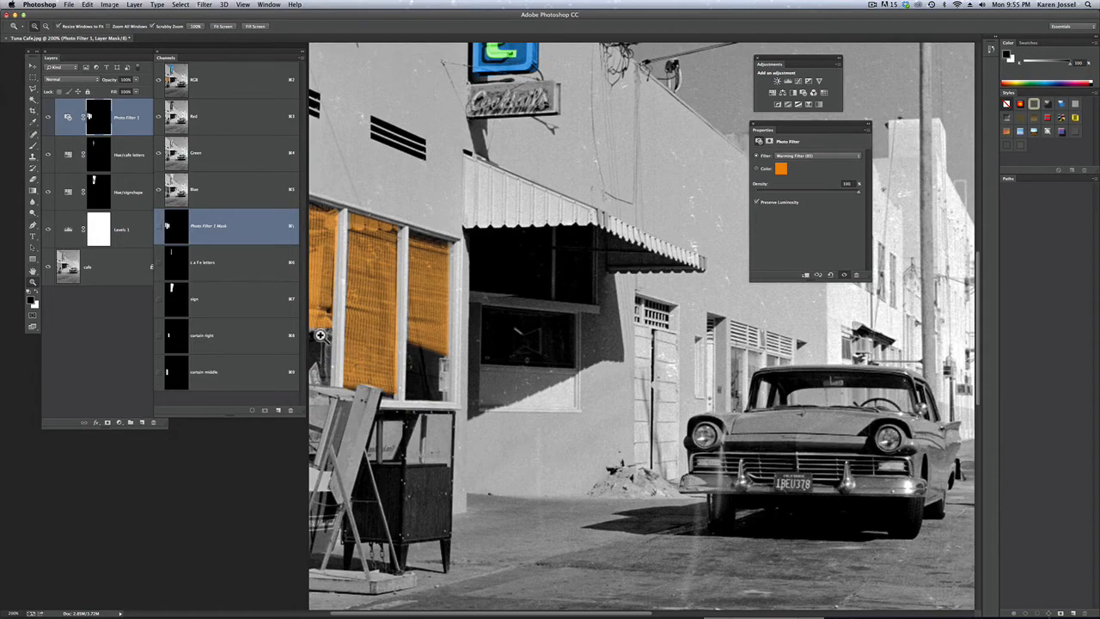
pyautogui.click(320, 335)
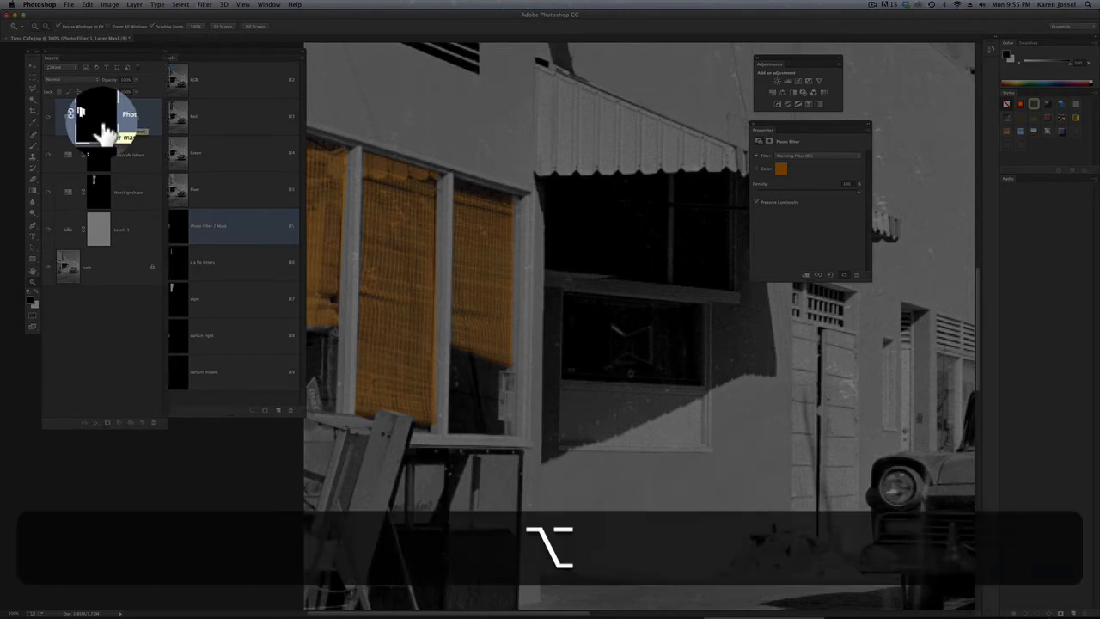
pyautogui.keyDown('alt'); pyautogui.click(103, 130); pyautogui.keyUp('alt')
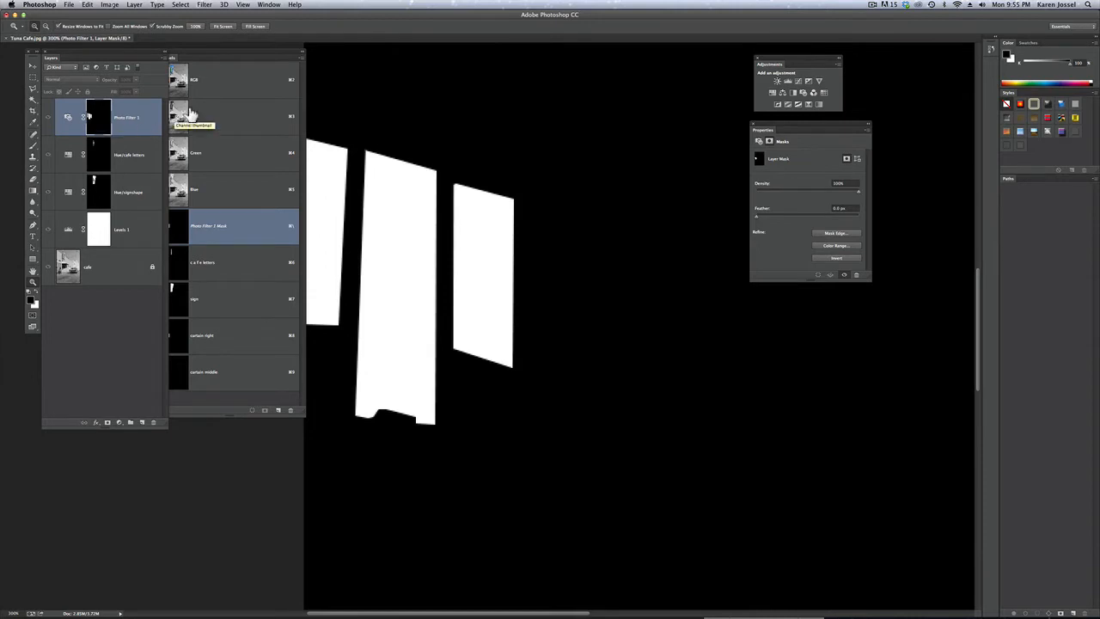
pyautogui.click(221, 80)
pyautogui.click(221, 80)
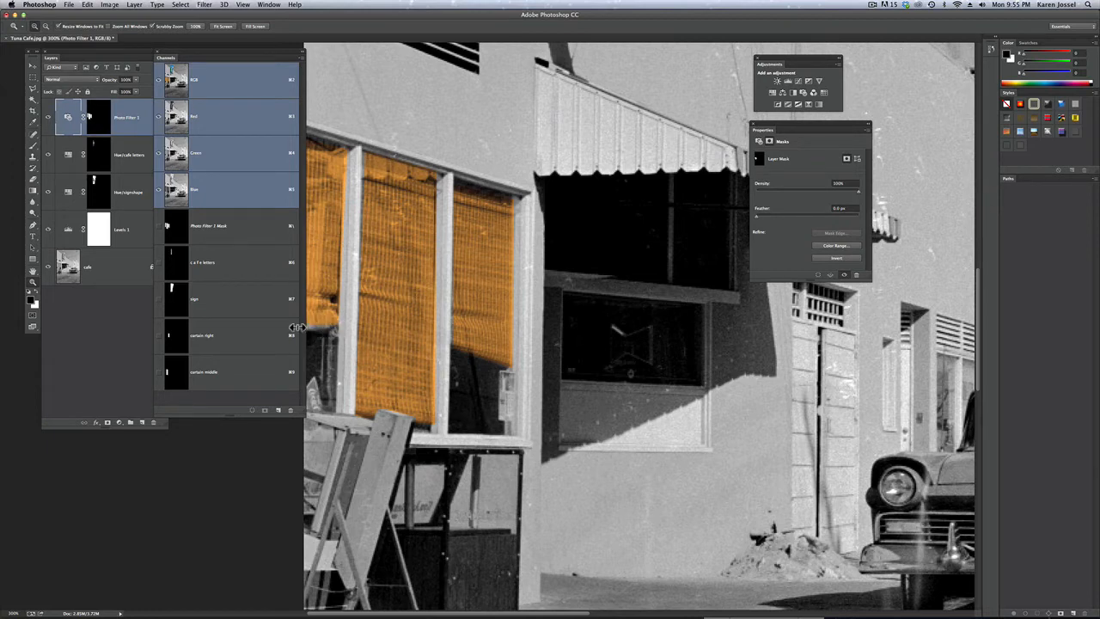
# Brush white on the Photo Filter 1 mask along the left curtain's lower edge, and toggle the layer's visibility to compare
pyautogui.click(98, 127)
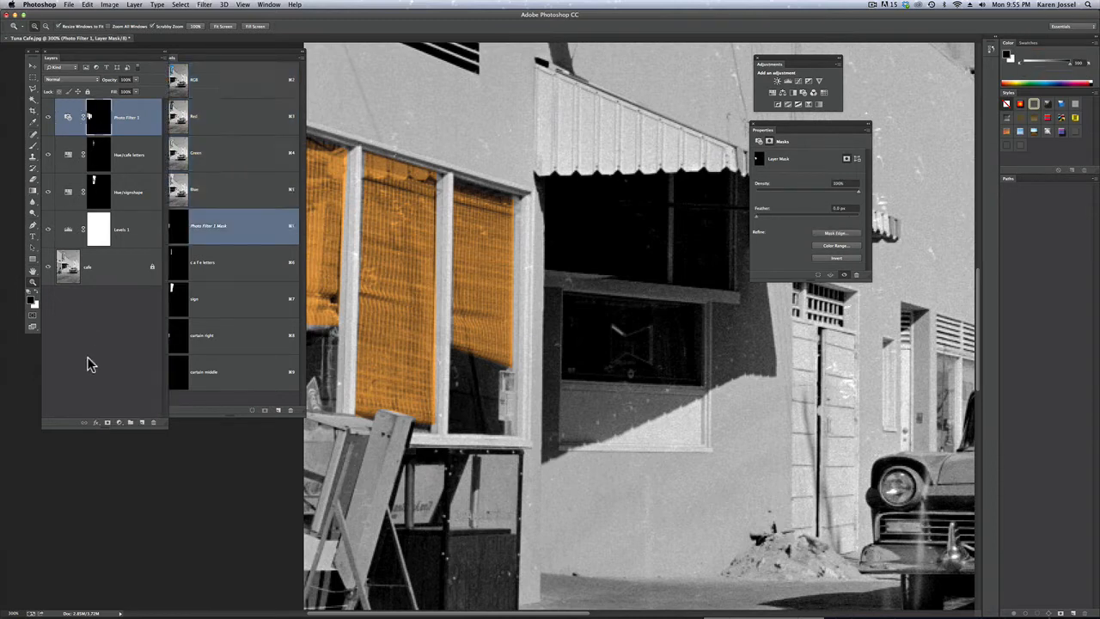
pyautogui.click(33, 146)
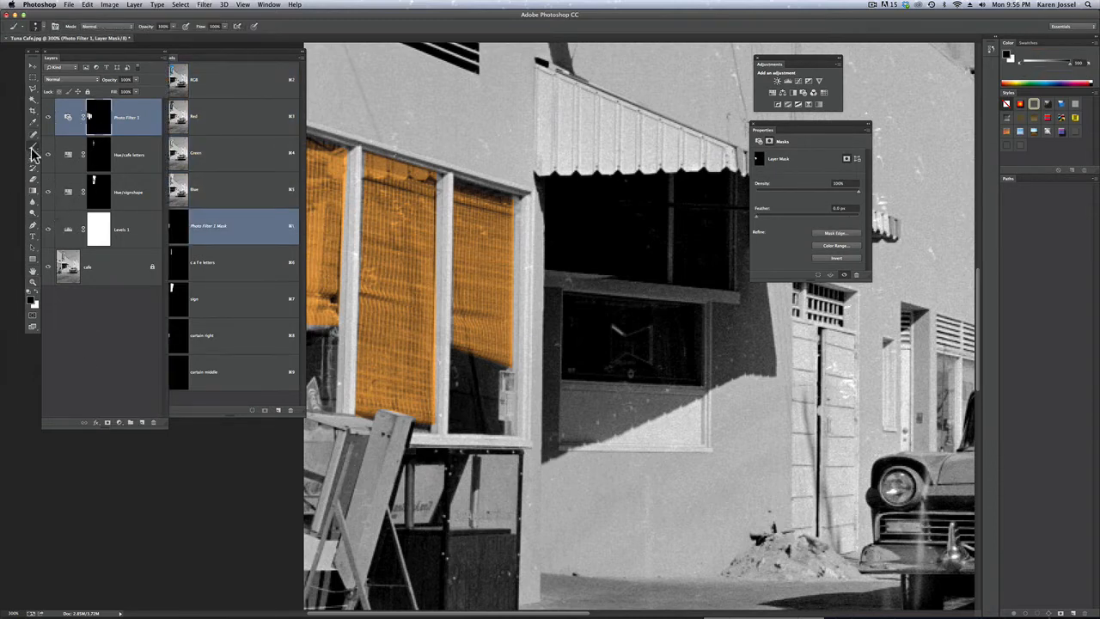
pyautogui.click(37, 292)
pyautogui.moveTo(330, 325); pyautogui.dragTo(309, 325)
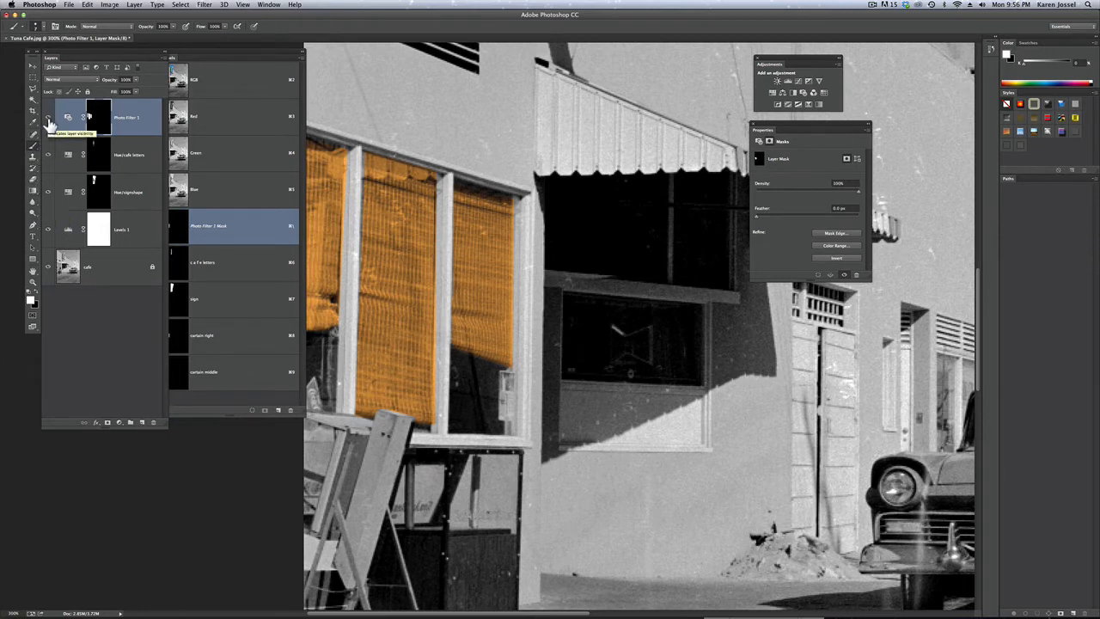
pyautogui.moveTo(49, 120)
pyautogui.mouseDown()
pyautogui.moveTo(49, 234)
pyautogui.moveTo(39, 191)
pyautogui.moveTo(47, 120)
pyautogui.mouseUp()
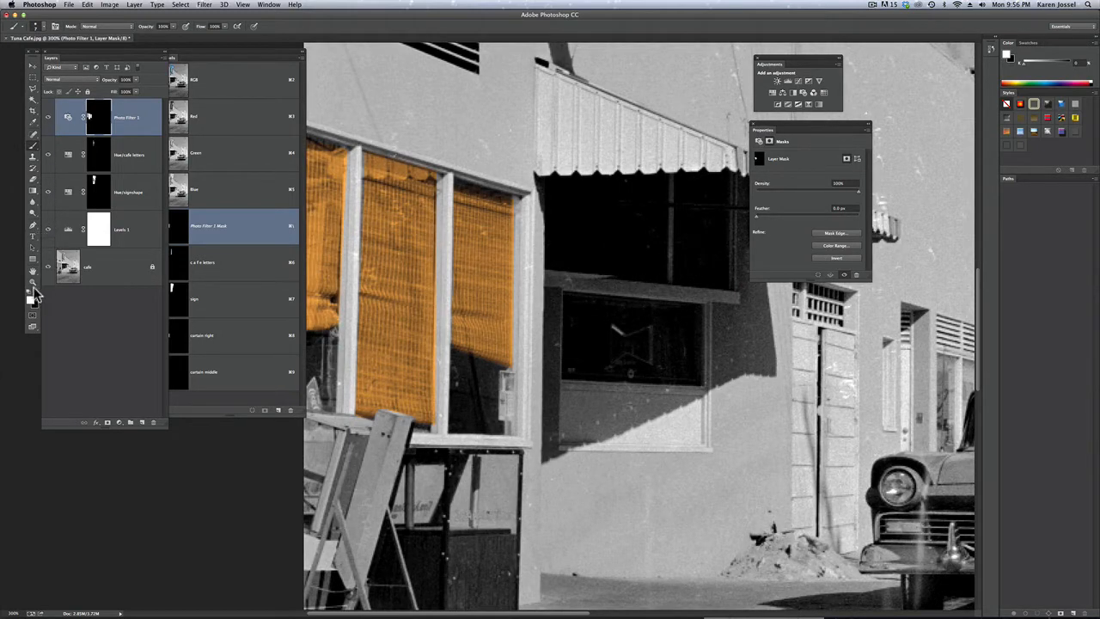
pyautogui.doubleClick(35, 286)
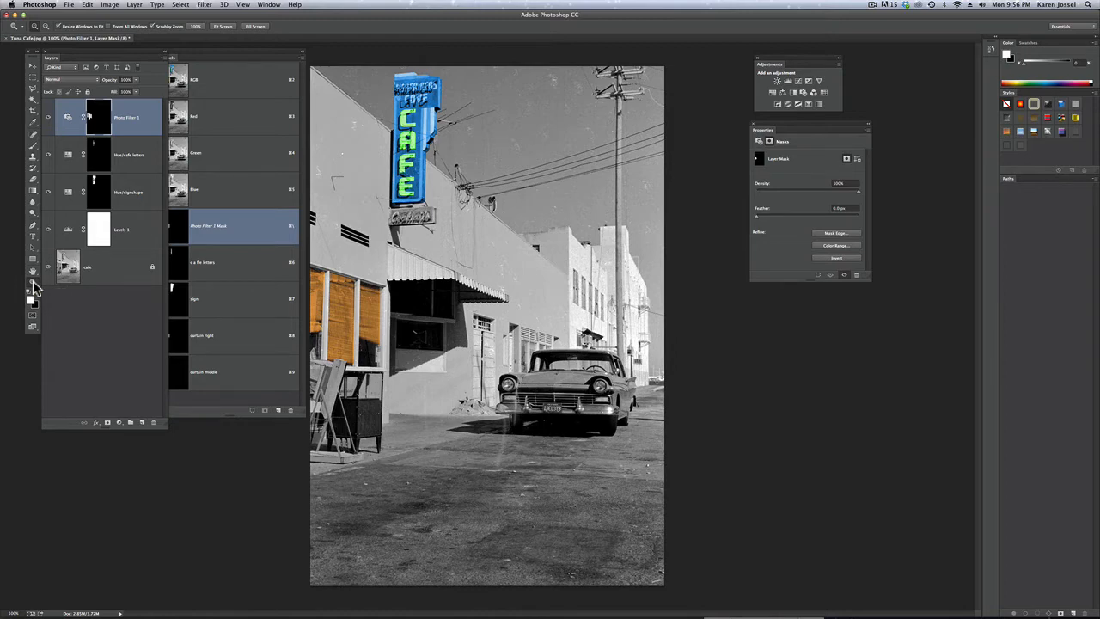
pyautogui.click(875, 5)
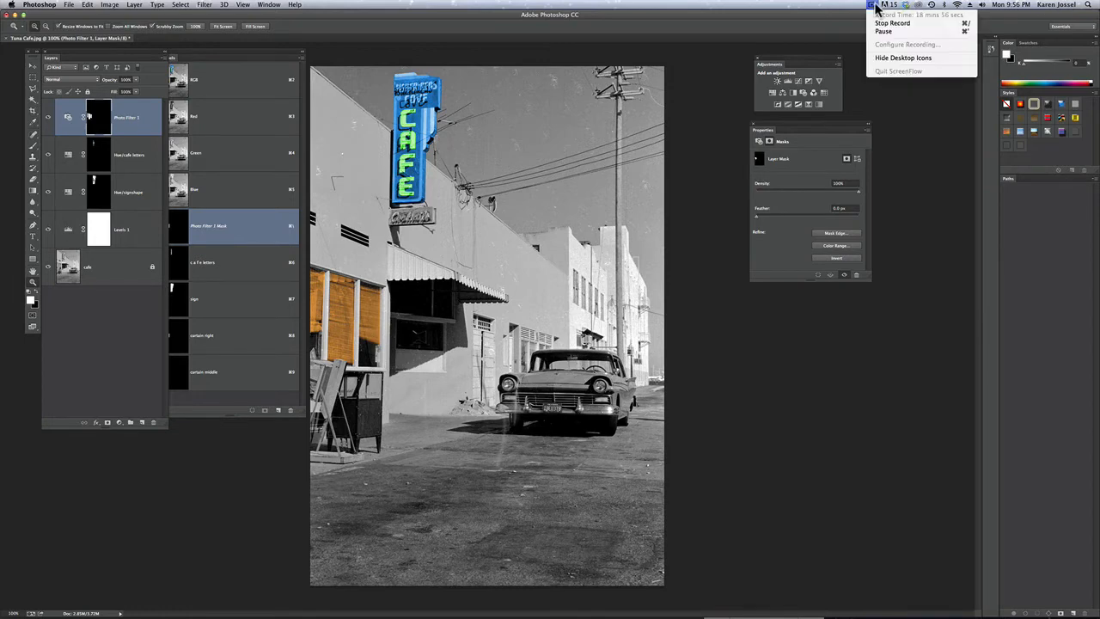
pyautogui.click(880, 32)
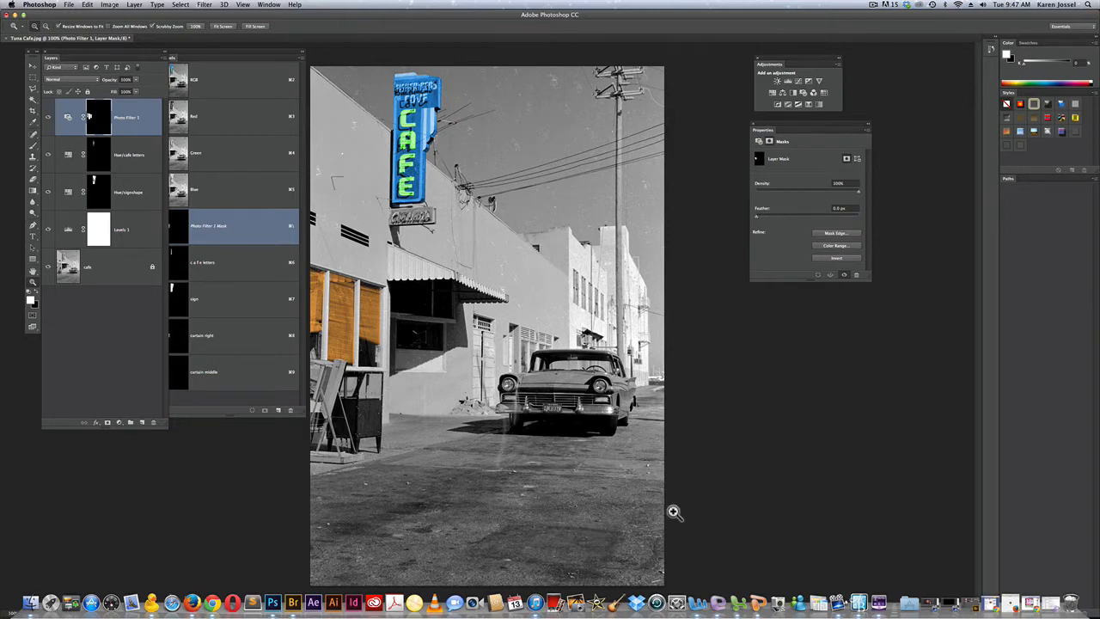
# Outline the awning with the Polygonal Lasso and color it with a Color Balance adjustment layer, midtones at red +79, magenta -51 and blue +85
pyautogui.click(34, 90)
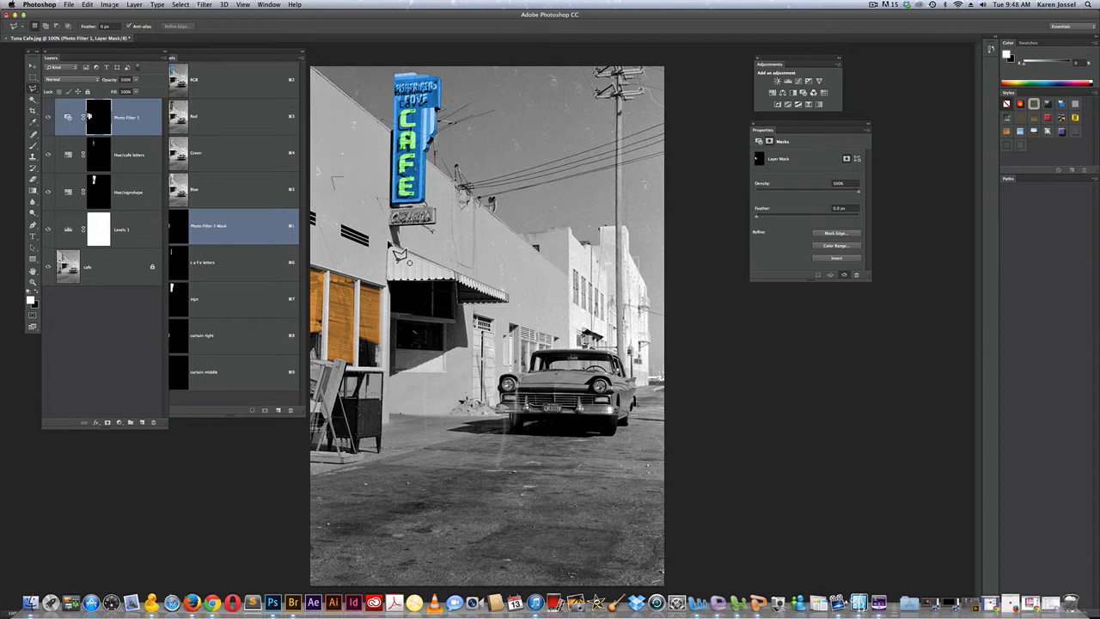
pyautogui.click(388, 244)
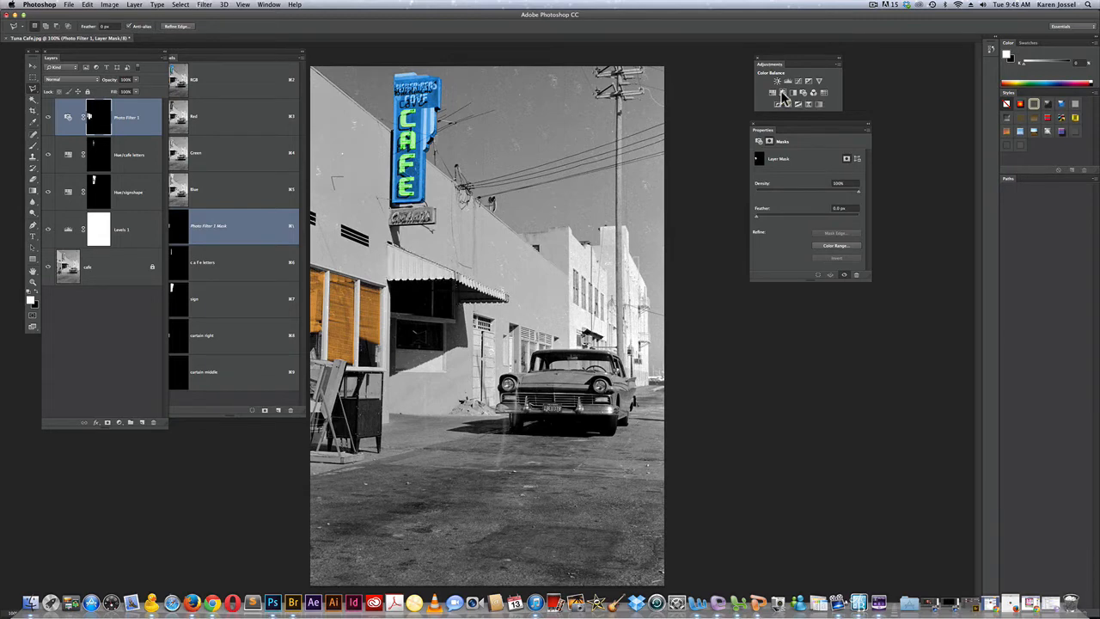
pyautogui.click(783, 94)
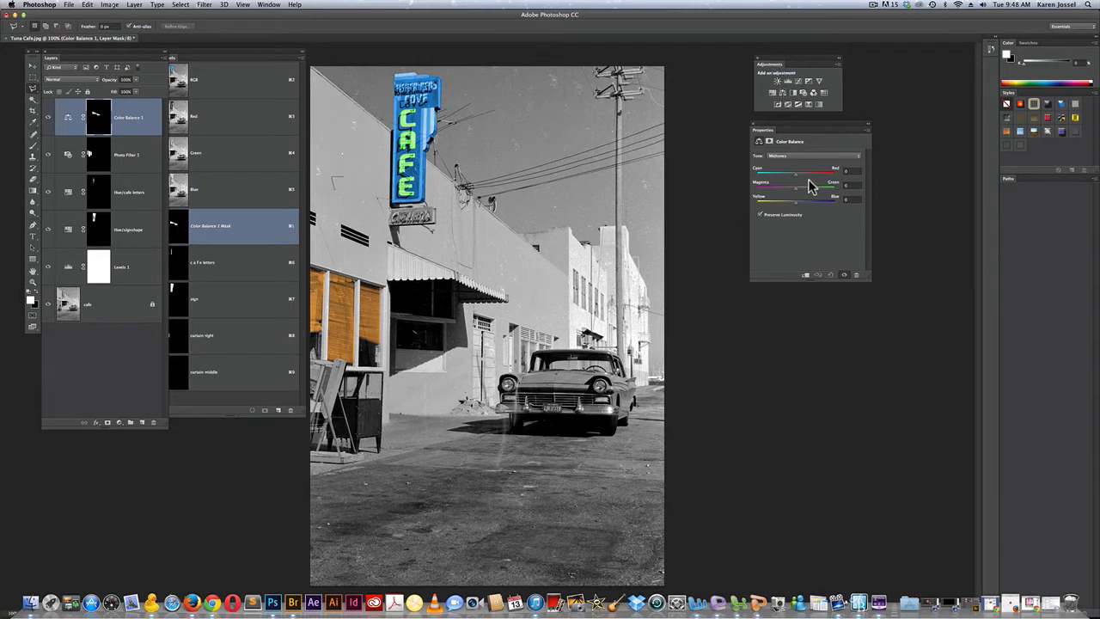
pyautogui.moveTo(796, 174); pyautogui.dragTo(829, 209)
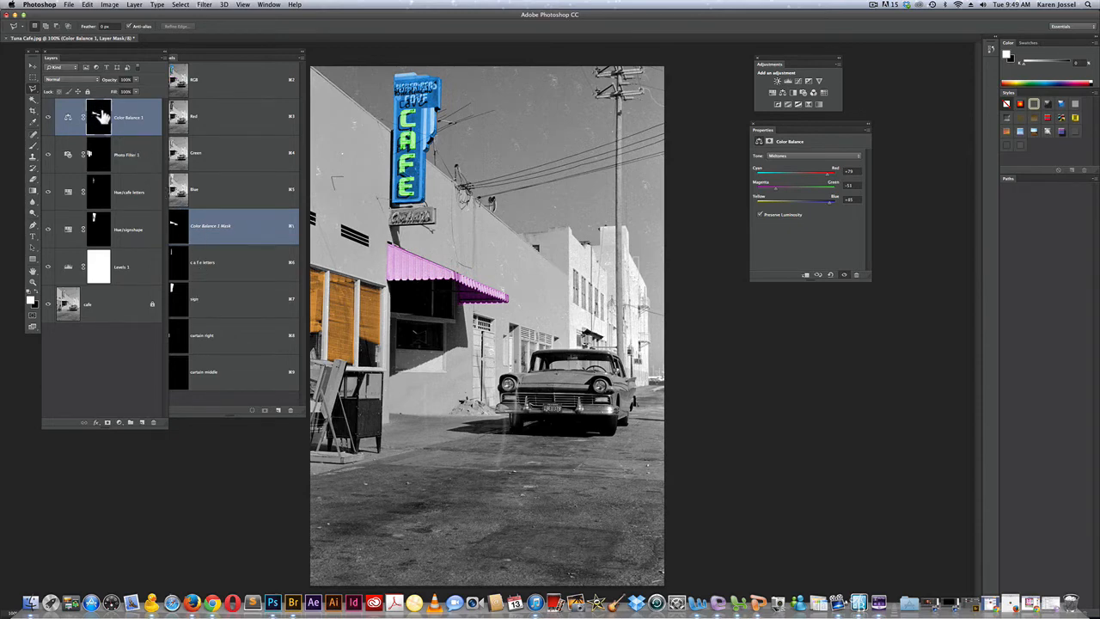
# View the Color Balance 1 layer mask alone, and return to the full-color composite
pyautogui.press('alt')
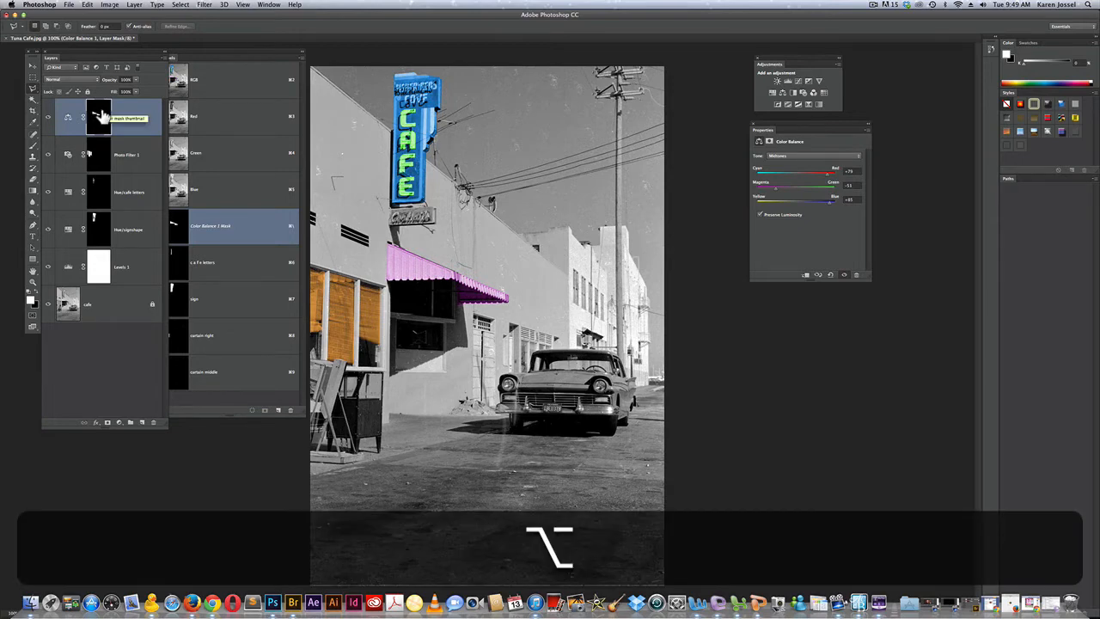
pyautogui.keyDown('alt'); pyautogui.click(102, 118); pyautogui.keyUp('alt')
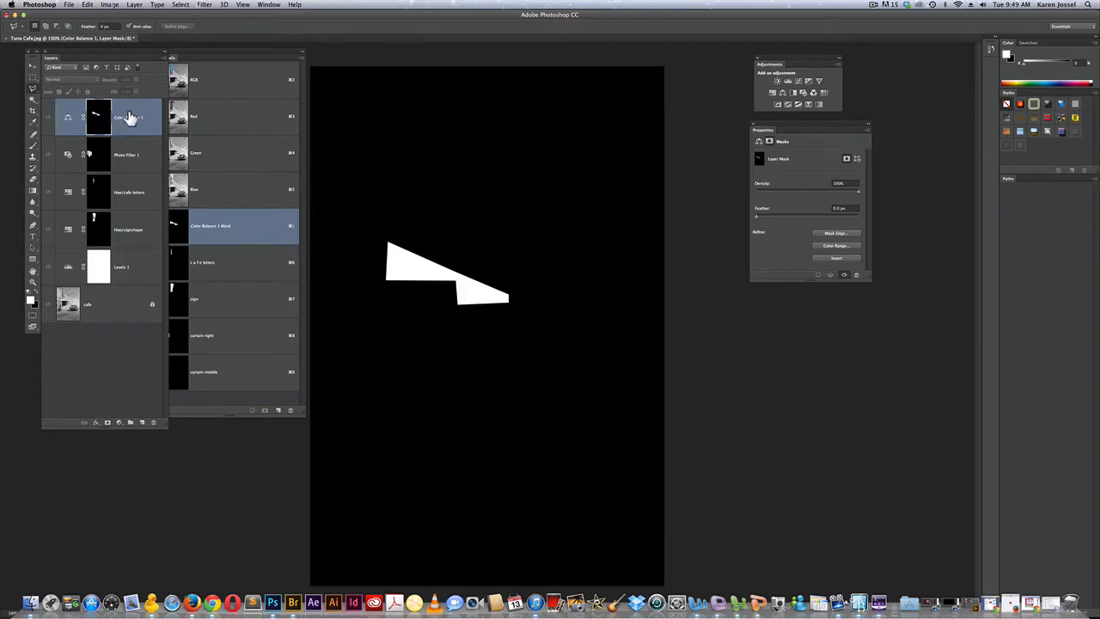
pyautogui.click(129, 117)
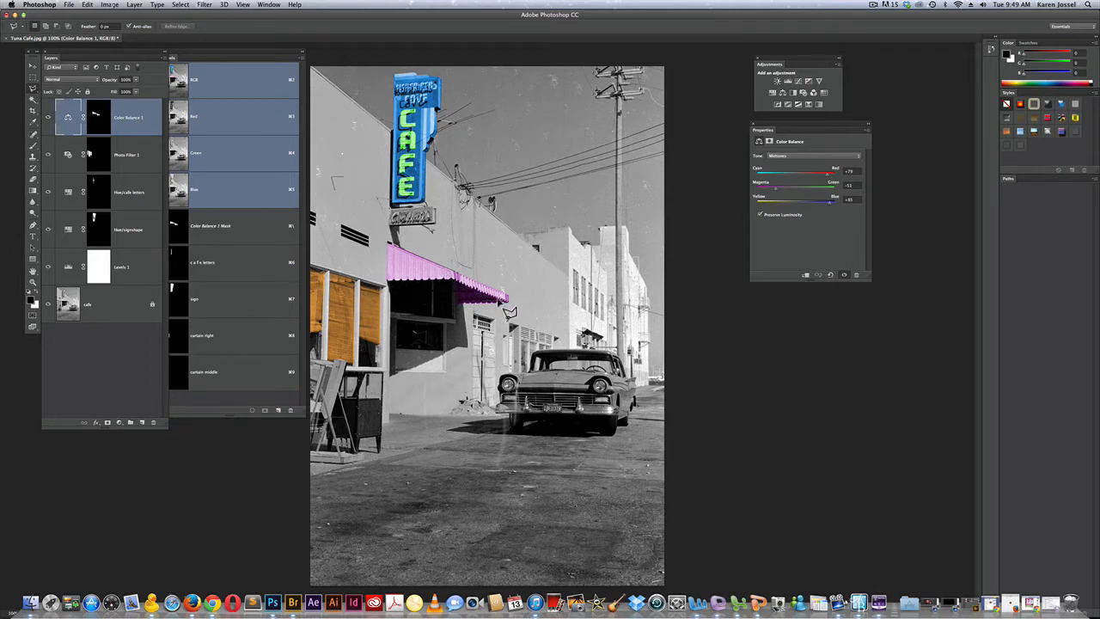
# Zoom to 300% on the awning, target the Color Balance 1 mask, and prepare a smaller brush with black as the foreground color
pyautogui.click(35, 145)
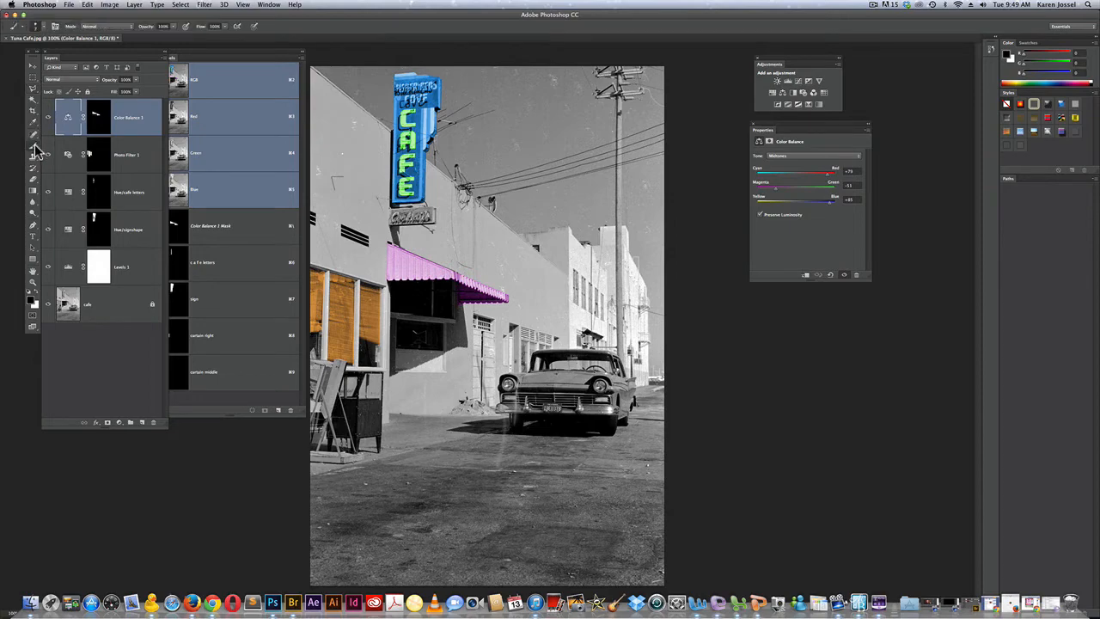
pyautogui.click(32, 283)
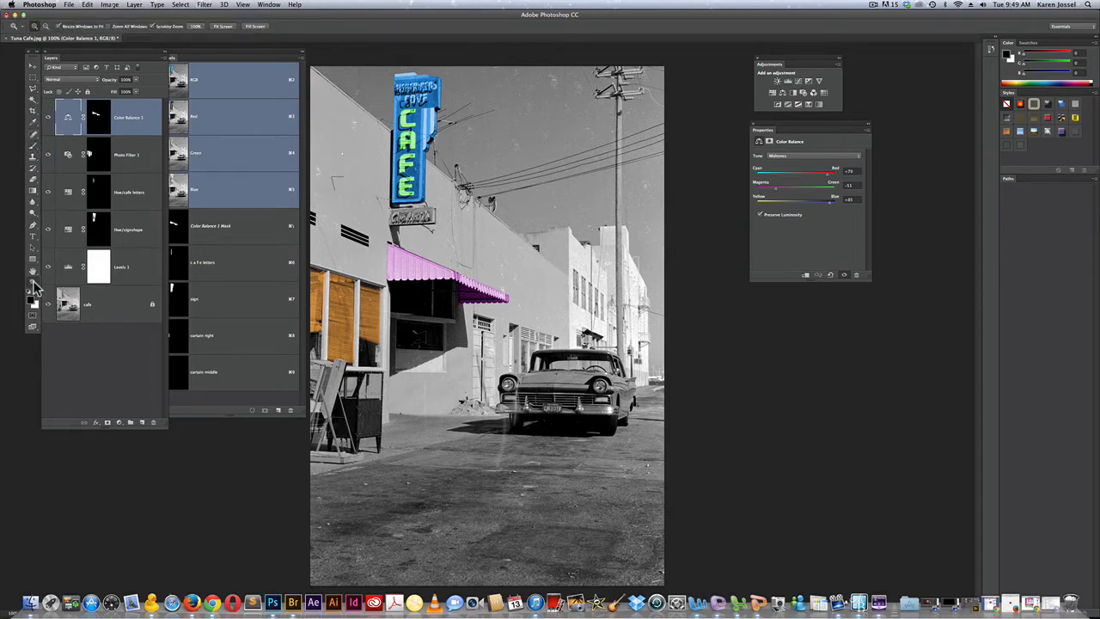
pyautogui.click(429, 283)
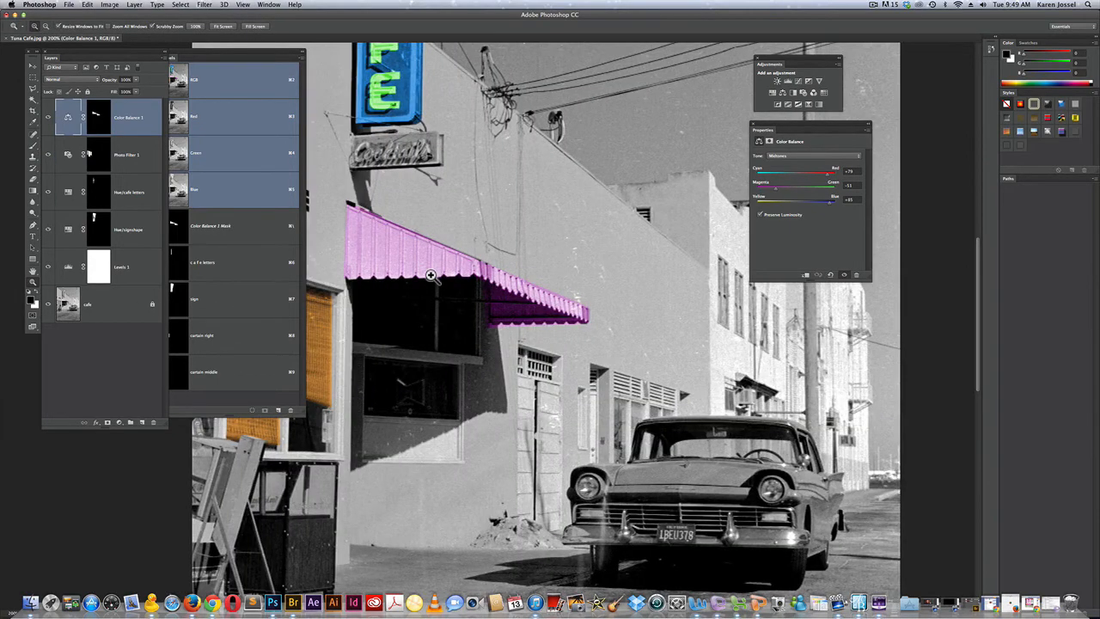
pyautogui.click(428, 282)
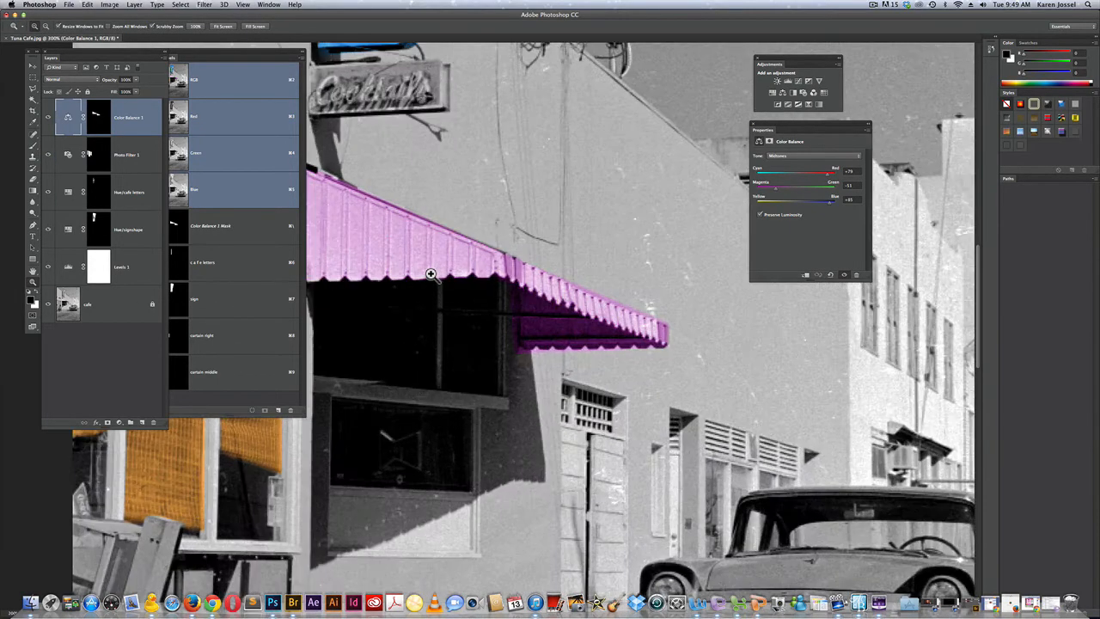
pyautogui.click(99, 118)
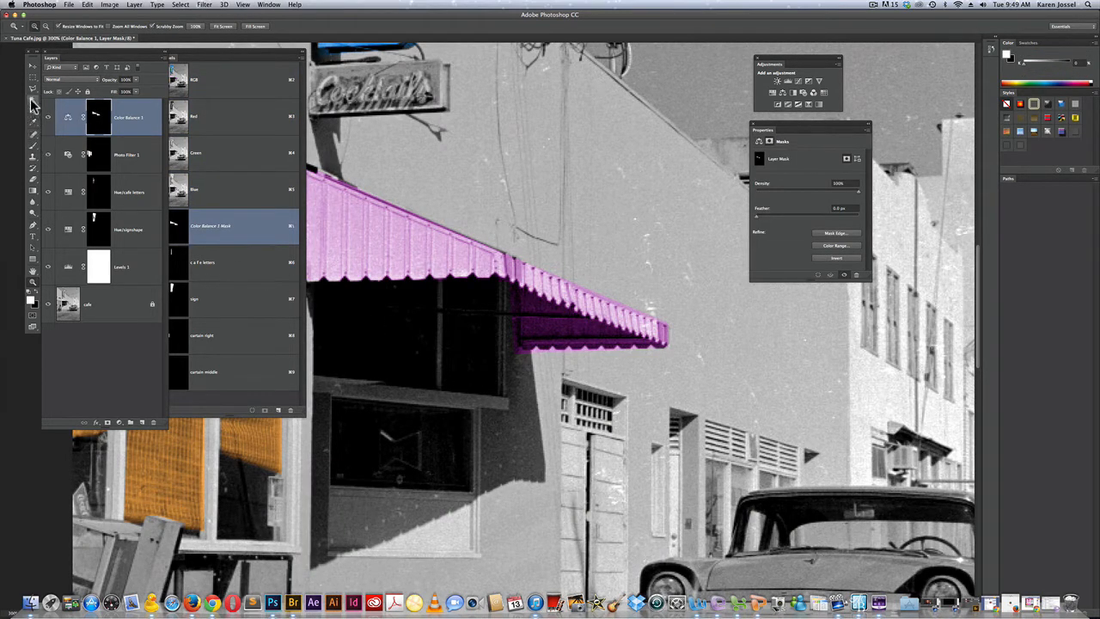
pyautogui.click(34, 145)
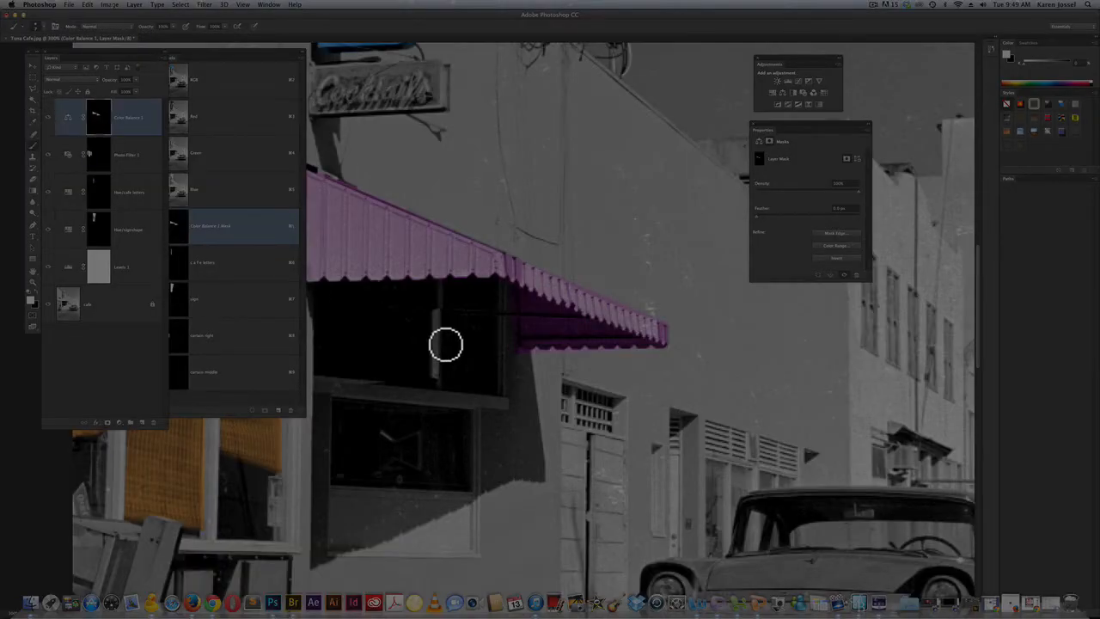
pyautogui.press('[')
pyautogui.press('[')
pyautogui.press('[')
pyautogui.press('[')
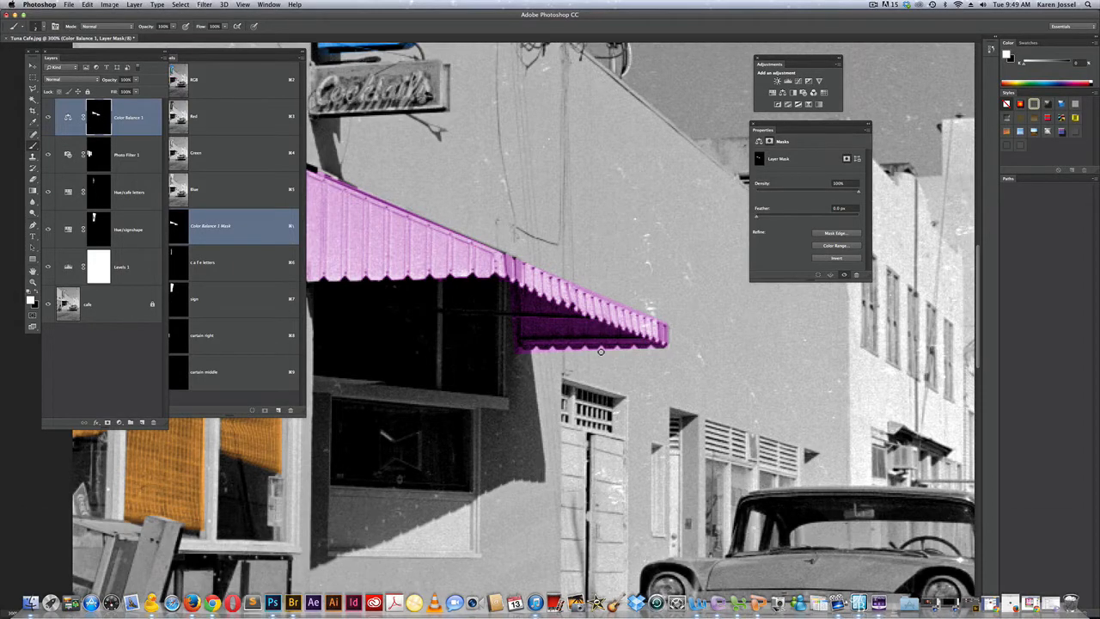
pyautogui.click(37, 298)
# Uncover the Channels panel beside the Layers panel, and rename the Color Balance 1 layer to "Color awning"
pyautogui.moveTo(190, 49); pyautogui.dragTo(206, 48)
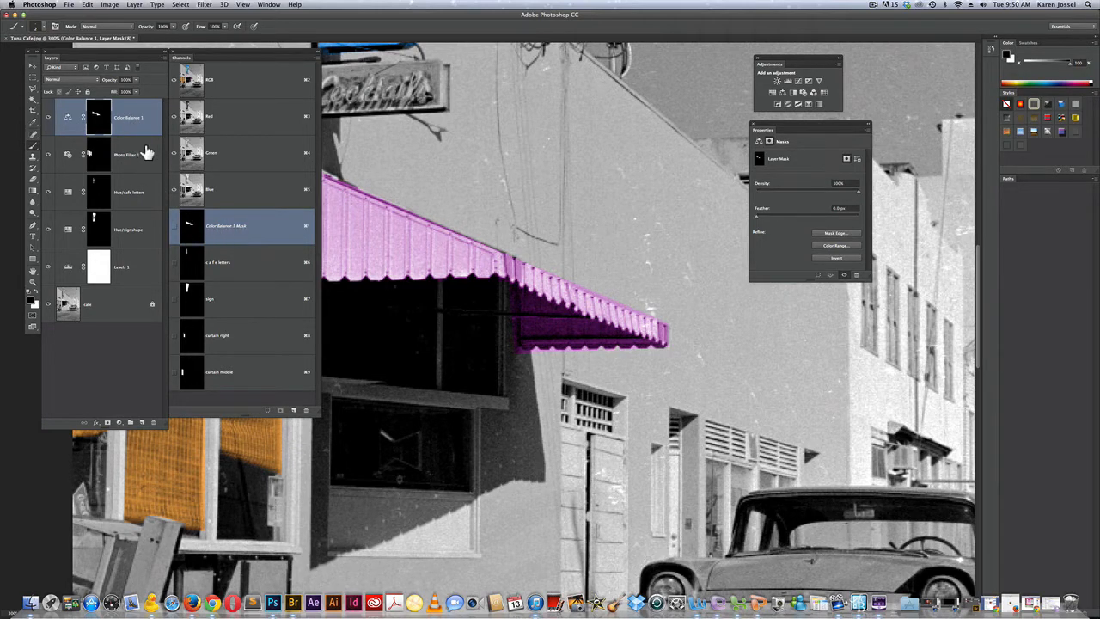
pyautogui.doubleClick(129, 118)
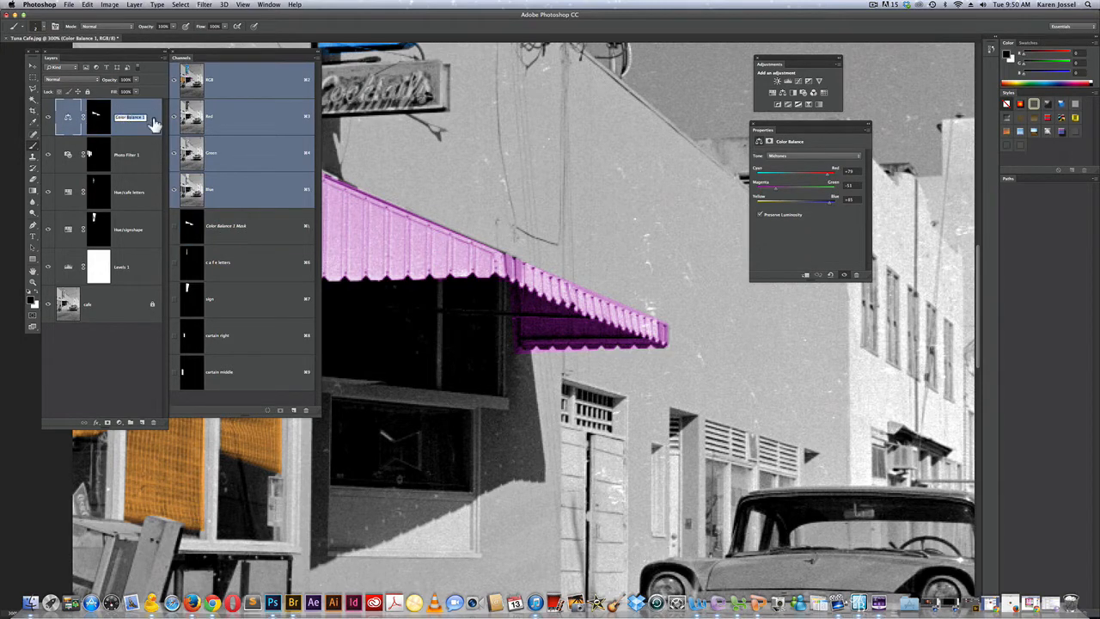
pyautogui.write('awn')
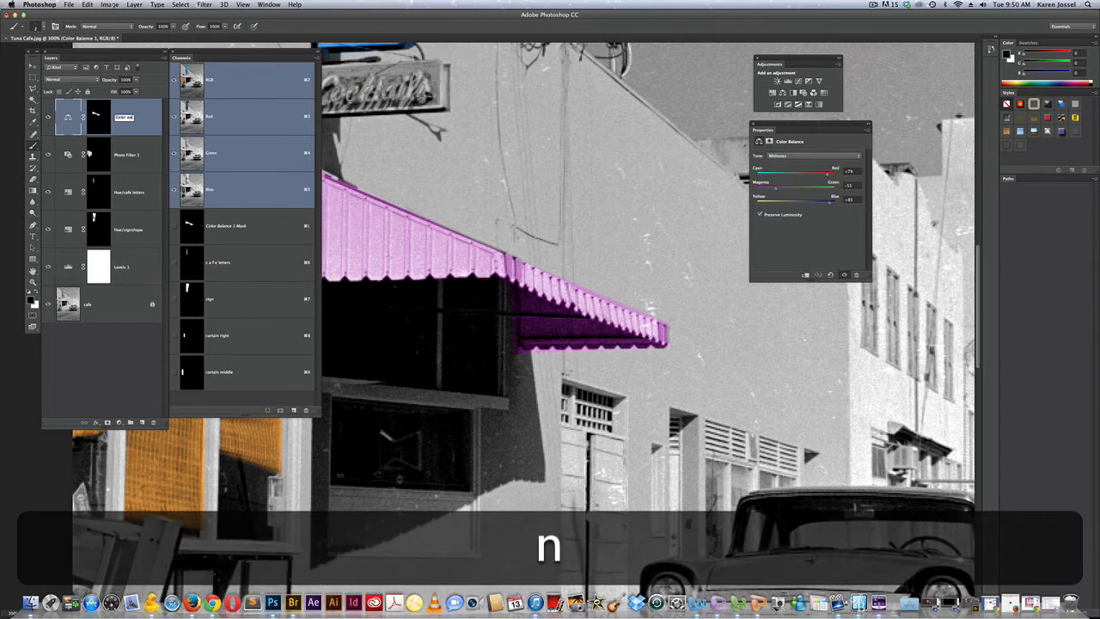
pyautogui.write('ing')
pyautogui.press('Return')
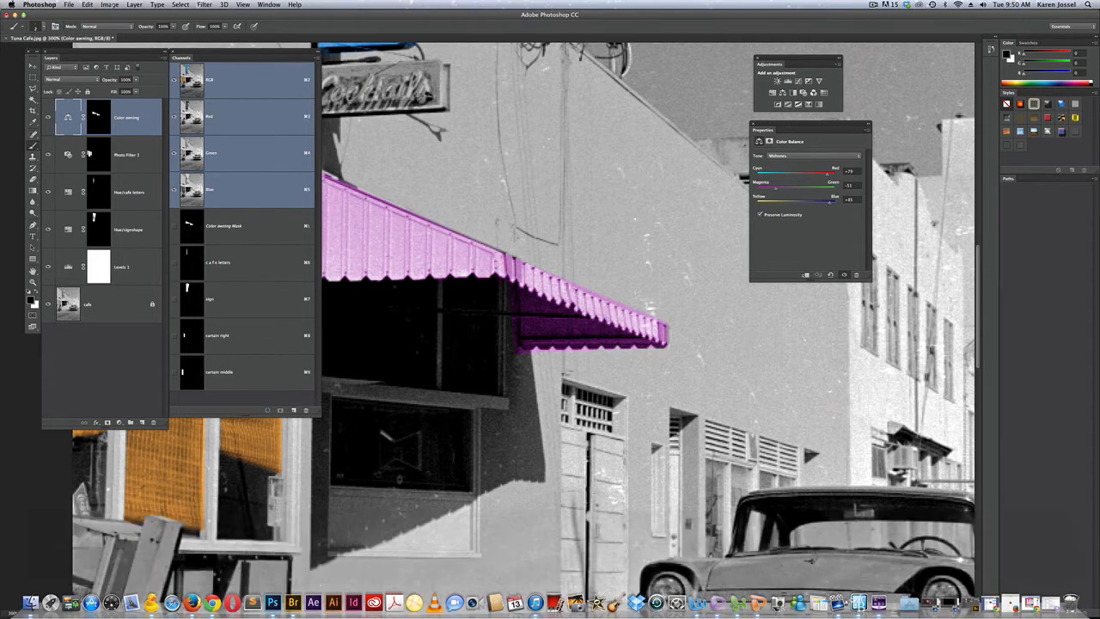
# Show the Color awning mask as a red overlay on the image, and target the mask with black as the foreground color
pyautogui.click(173, 229)
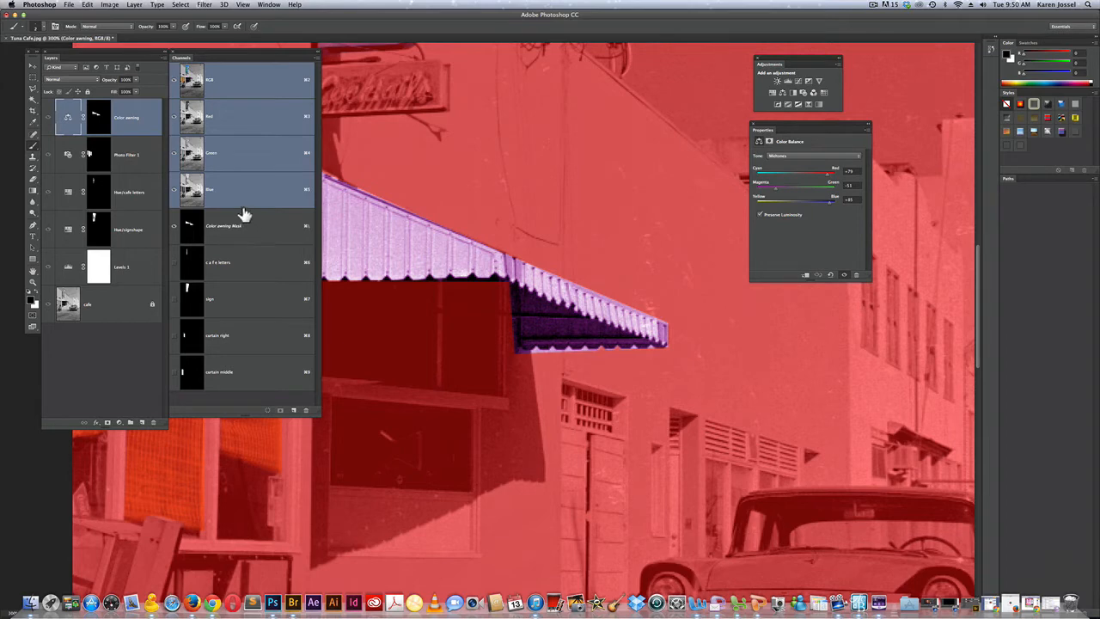
pyautogui.click(101, 118)
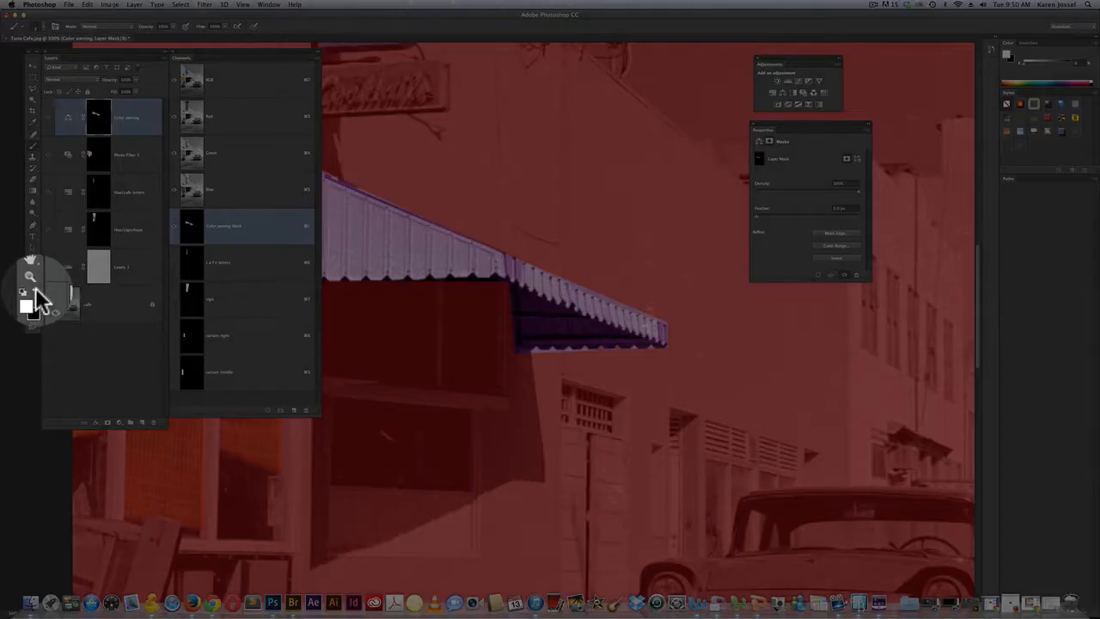
pyautogui.press('x')
pyautogui.press('x')
pyautogui.press('x')
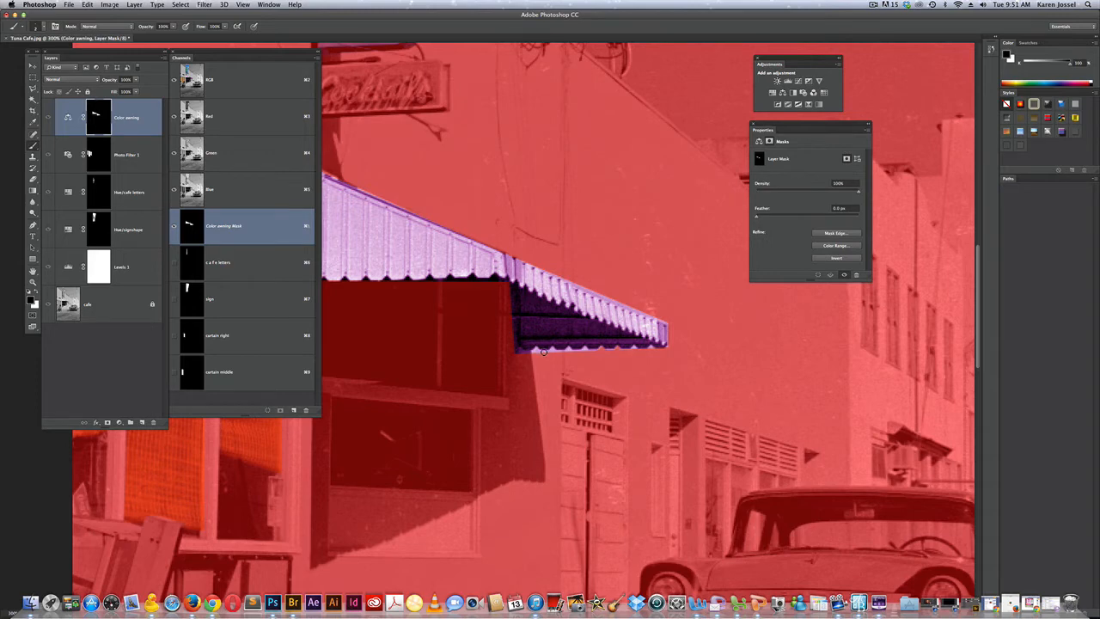
# Refine the Color awning mask along the awning's lower scalloped edge with a resized brush, switching between black and white
pyautogui.press(']')
pyautogui.press(']')
pyautogui.press(']')
pyautogui.press('[')
pyautogui.press('x')
pyautogui.press('space')
pyautogui.press('space')
pyautogui.moveTo(458, 236)
pyautogui.mouseDown()
pyautogui.moveTo(680, 285)
pyautogui.moveTo(628, 286)
pyautogui.mouseUp()
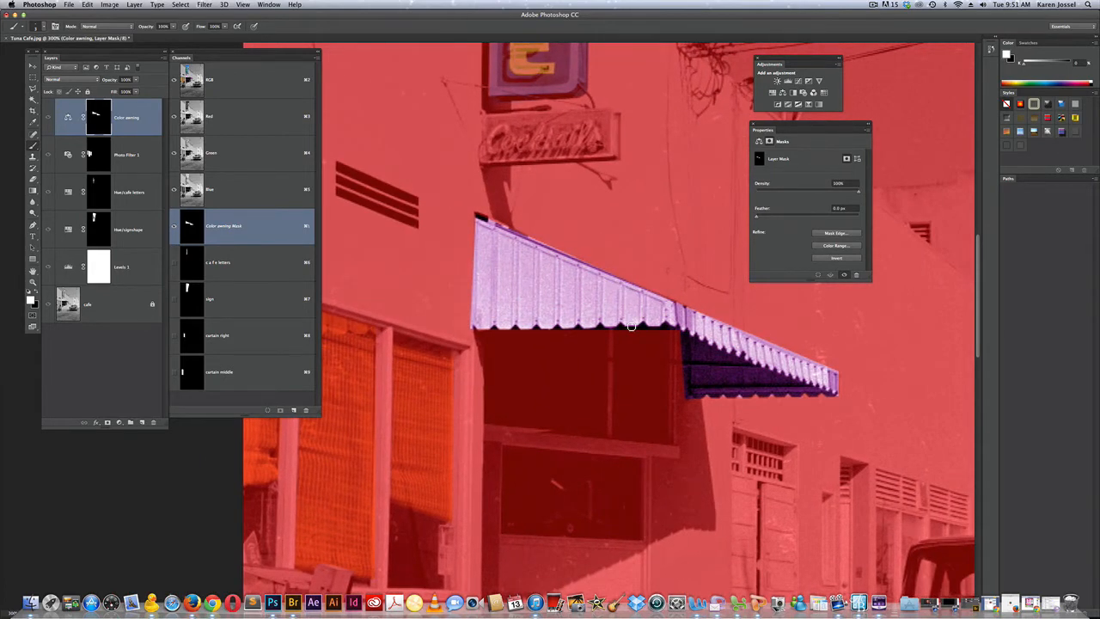
pyautogui.press('x')
pyautogui.click(873, 4)
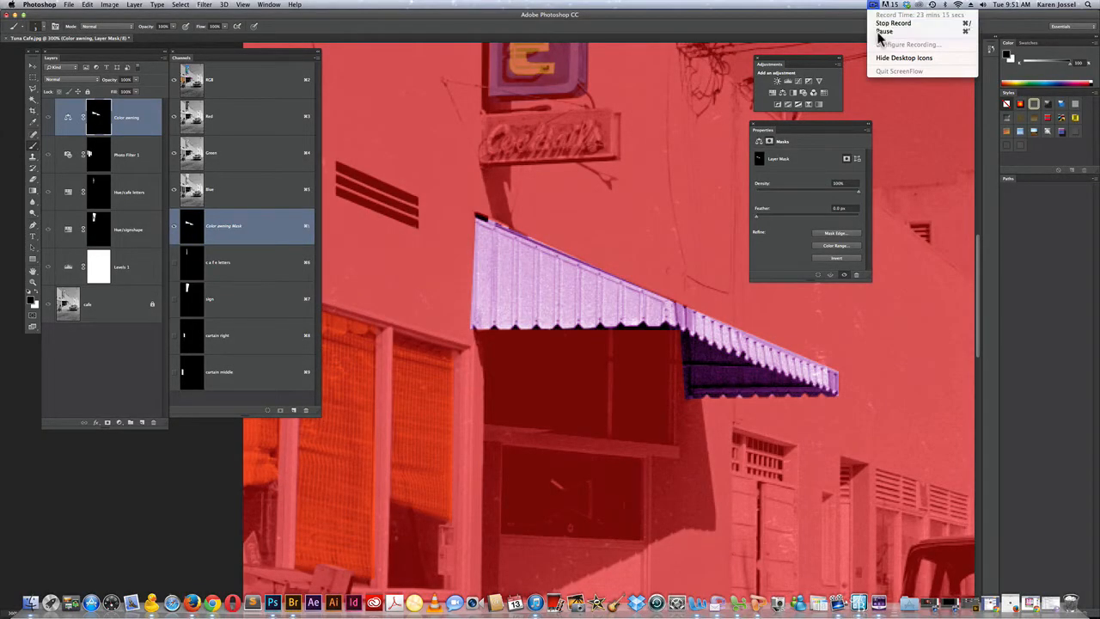
pyautogui.click(878, 24)
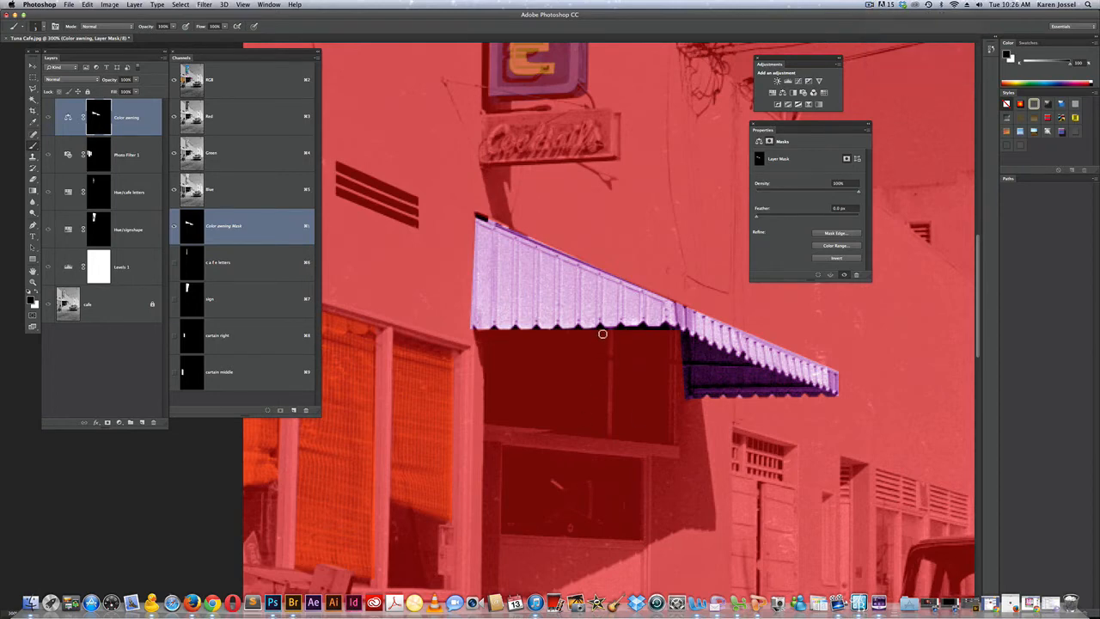
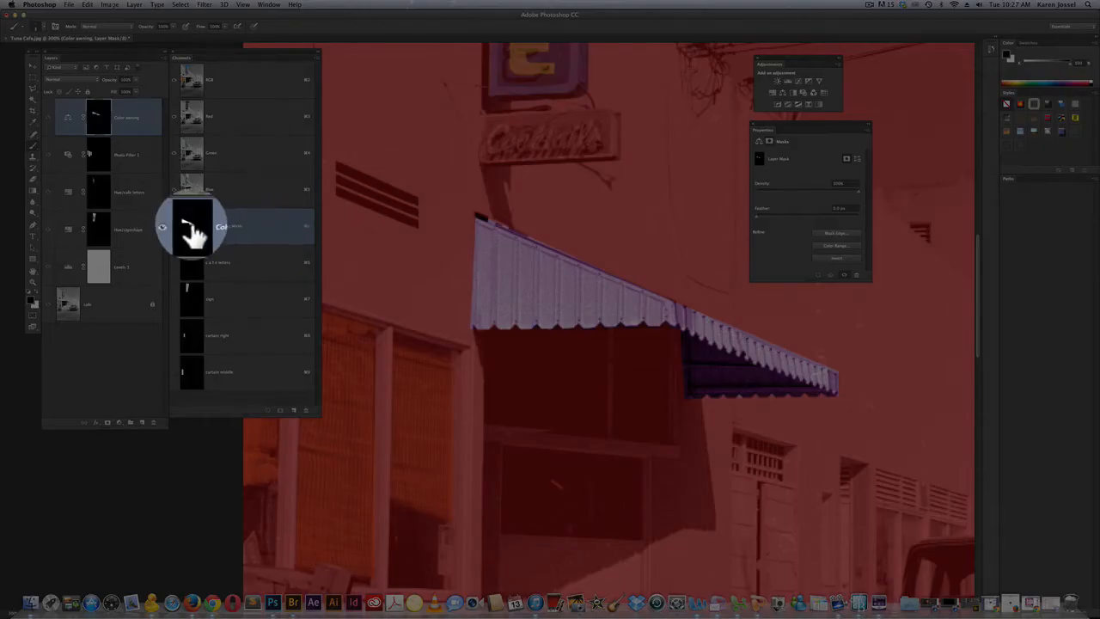
# Compare the awning with and without the red mask overlay, leave the Color awning mask overlay hidden, and return to 100% view
pyautogui.click(174, 227)
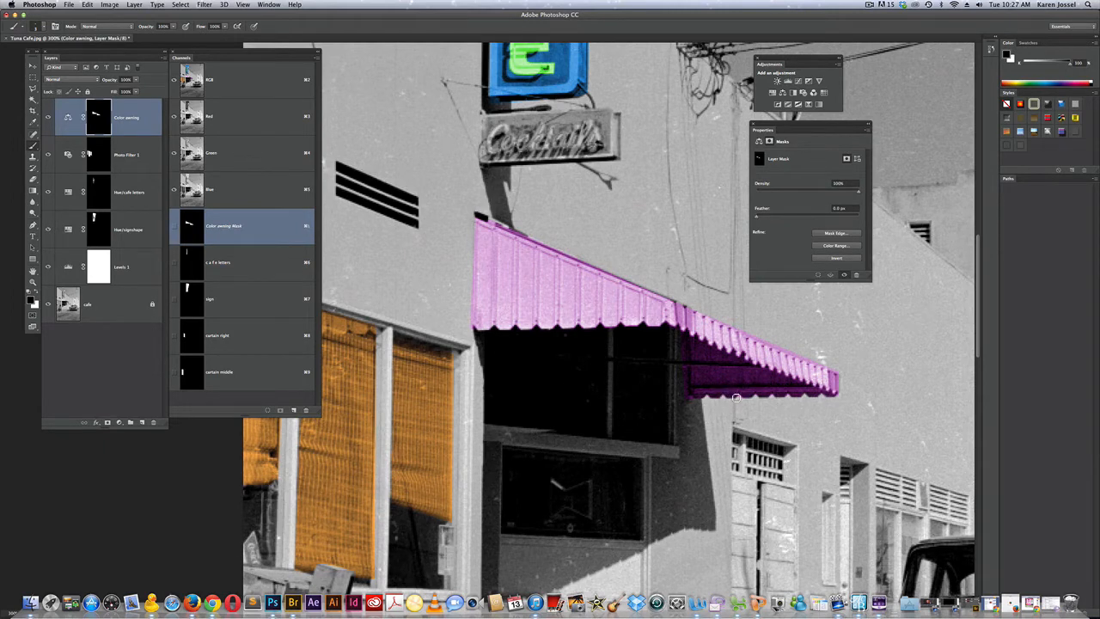
pyautogui.click(175, 226)
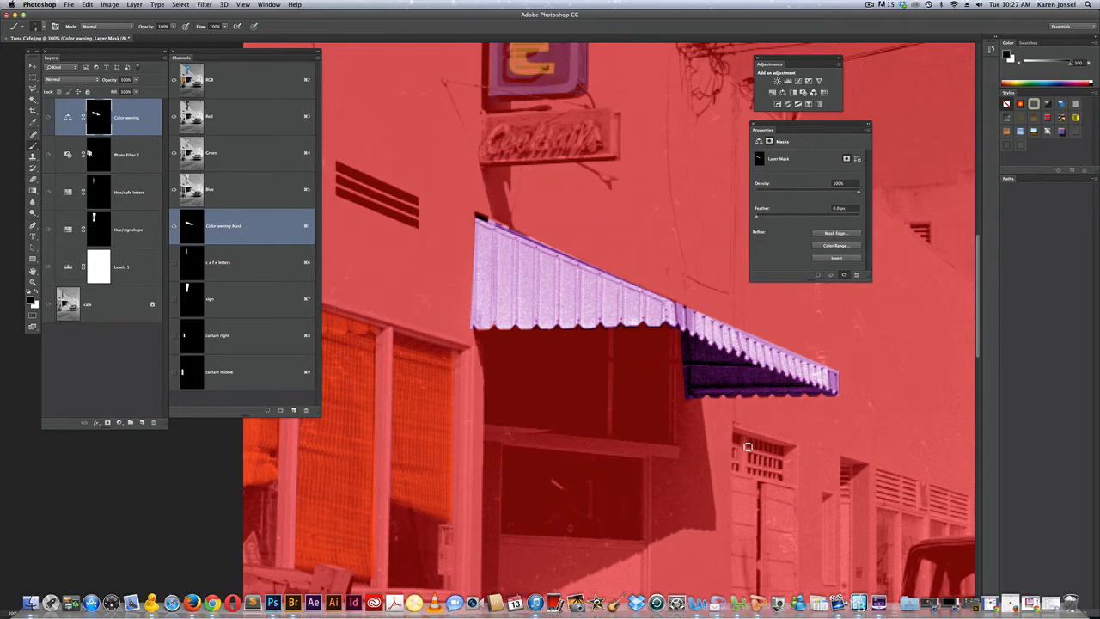
pyautogui.click(174, 227)
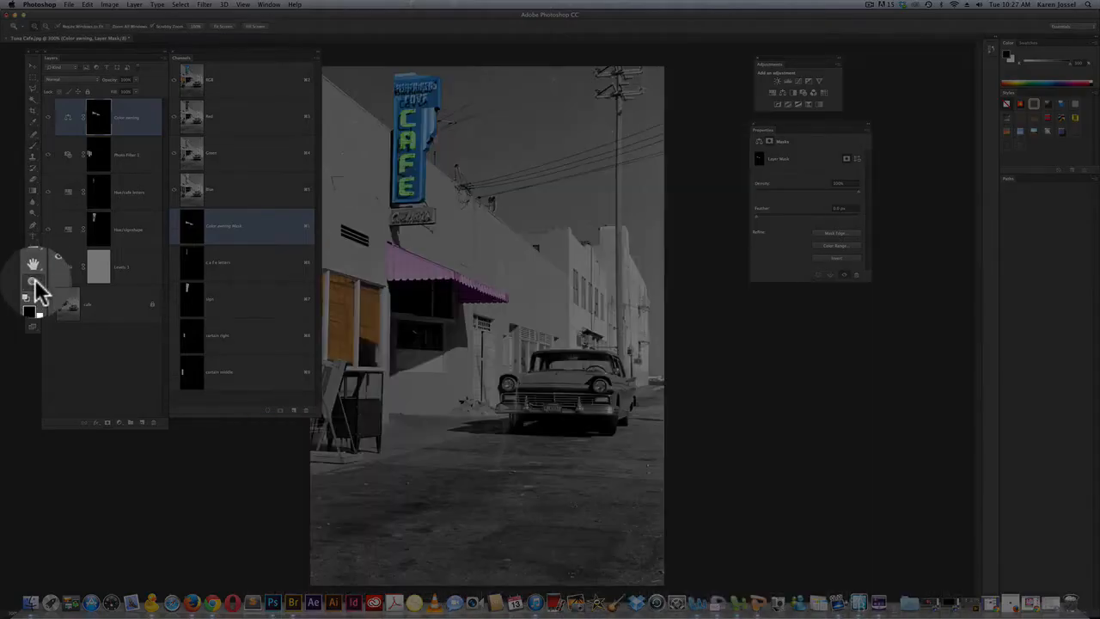
pyautogui.click(35, 281)
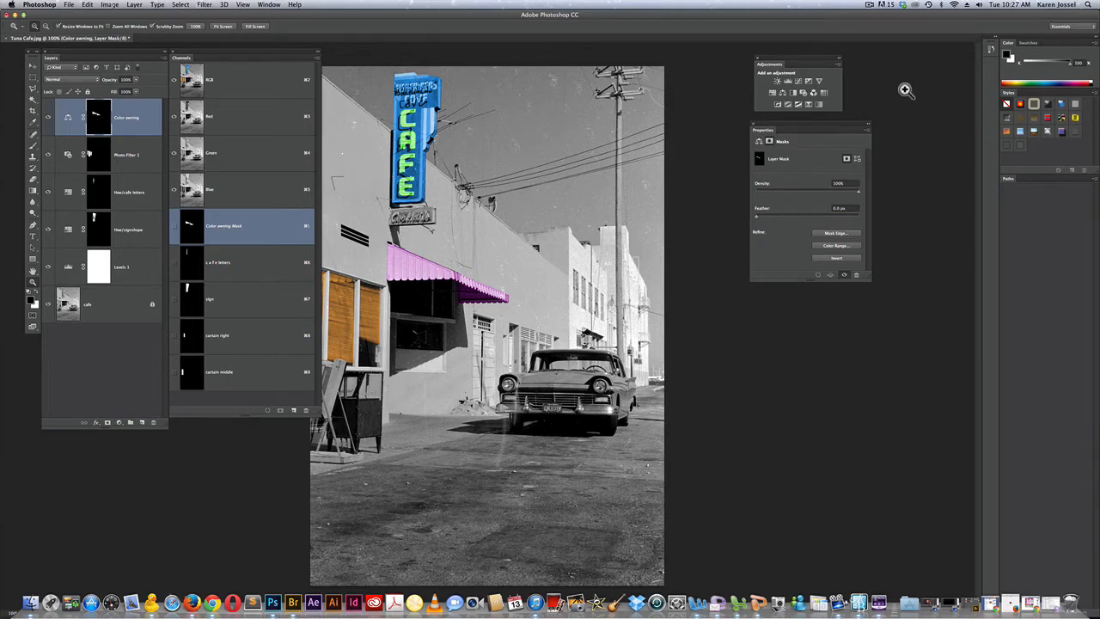
pyautogui.click(870, 8)
pyautogui.click(879, 32)
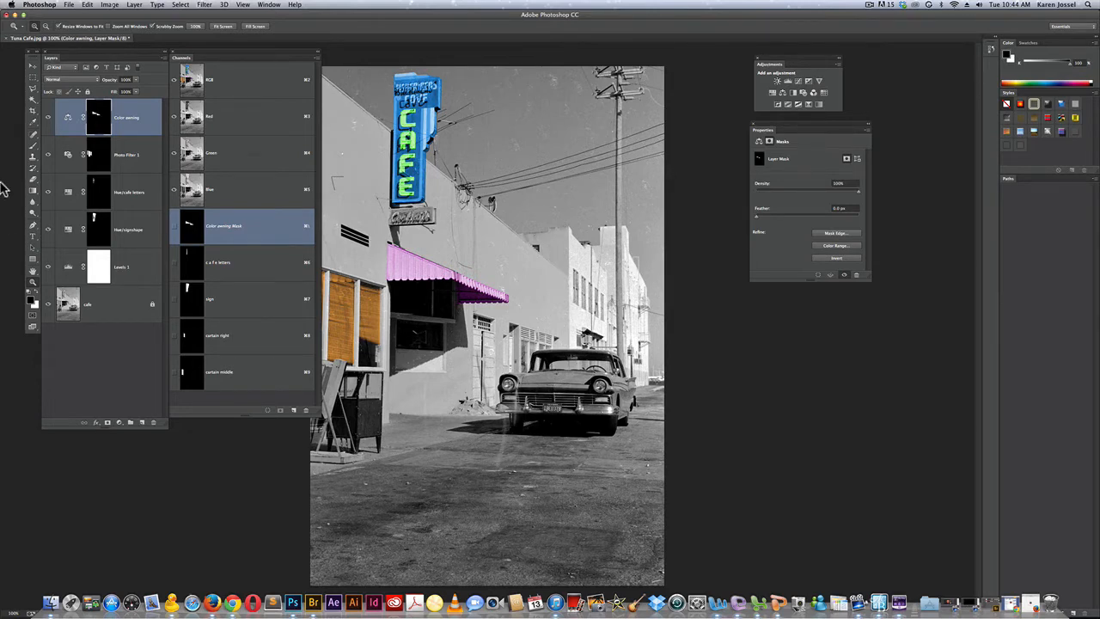
# Select the car body with the Polygonal Lasso and add a Hue/Saturation adjustment layer masked to that selection
pyautogui.click(32, 89)
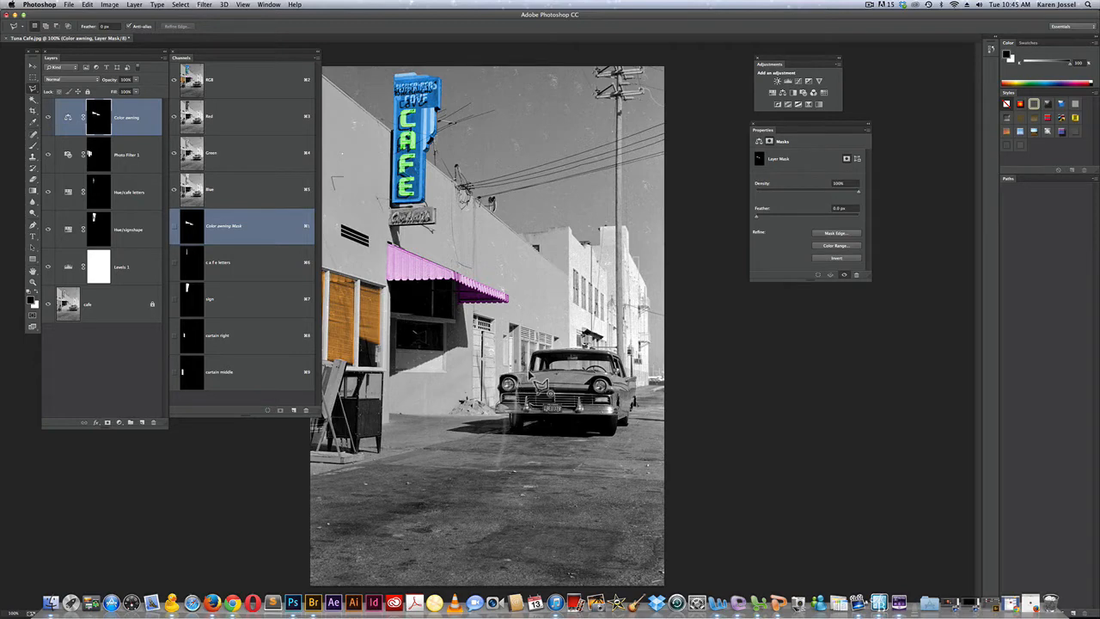
pyautogui.click(528, 374)
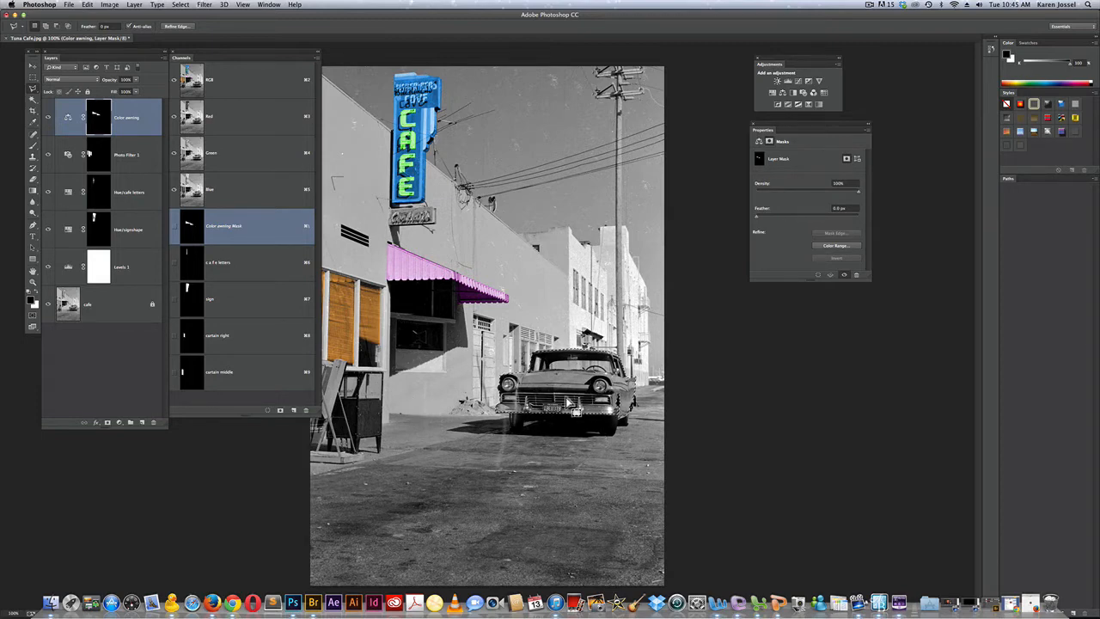
pyautogui.click(773, 92)
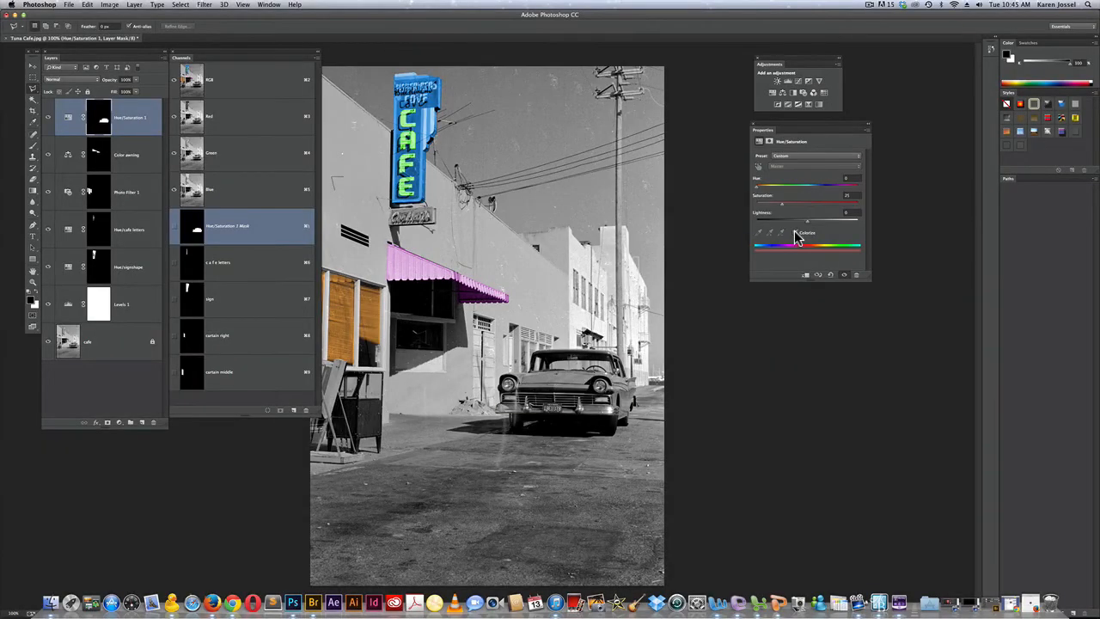
# Colorize the car bright red with the Hue/Saturation adjustment, setting hue to 360 and saturation to 74
pyautogui.click(797, 236)
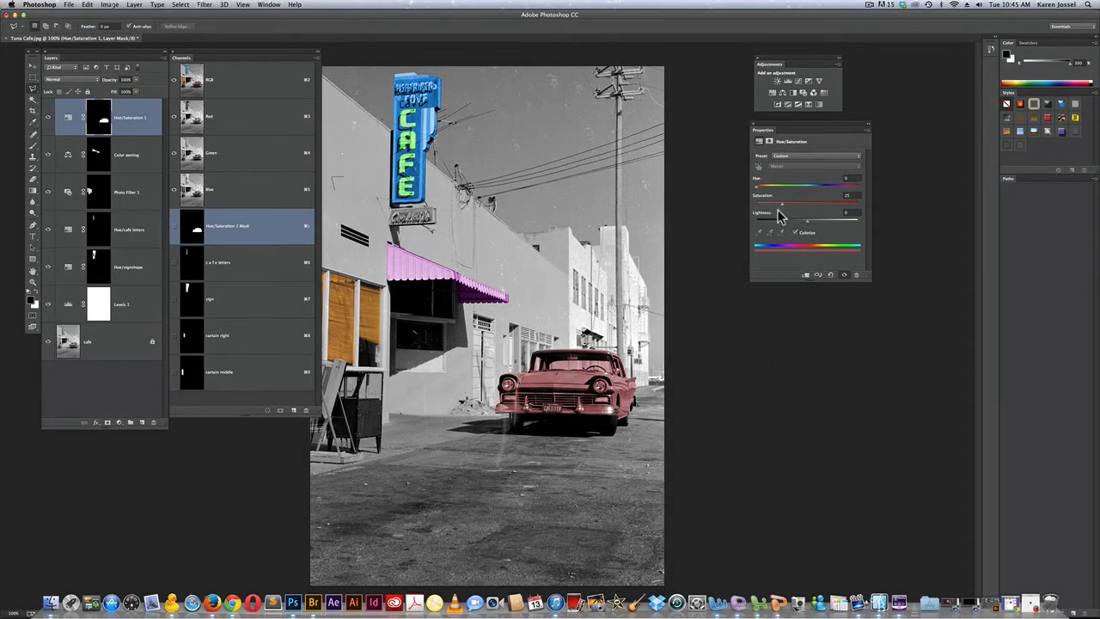
pyautogui.moveTo(756, 187); pyautogui.dragTo(884, 194)
pyautogui.moveTo(782, 205); pyautogui.dragTo(833, 203)
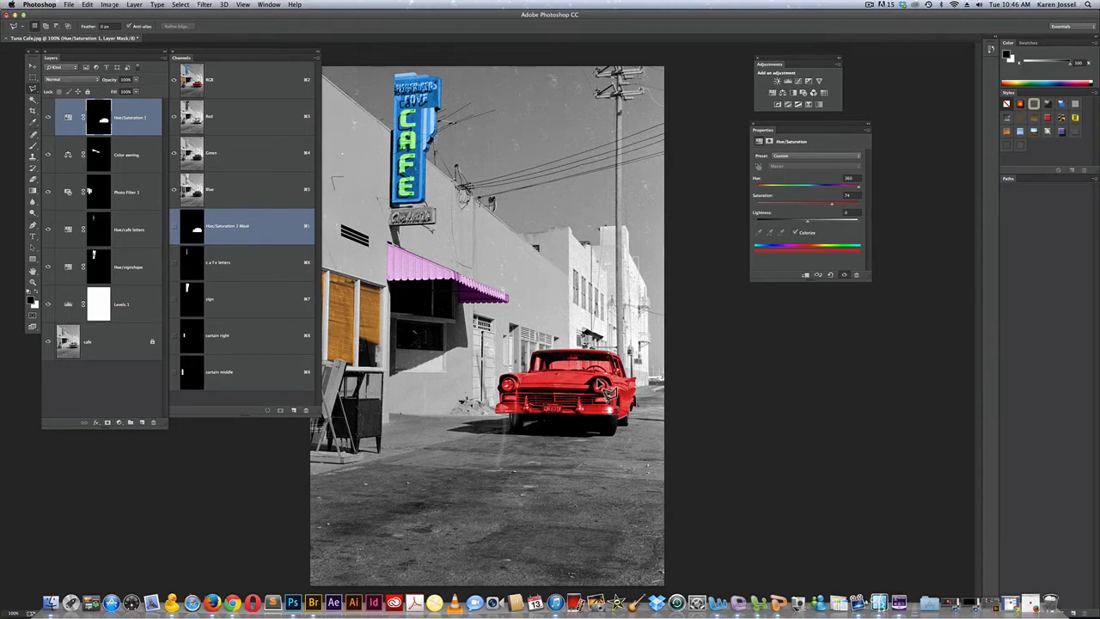
# Examine the car's Hue/Saturation 1 mask as a loaded selection and as a standalone black-and-white view, and return to the RGB composite
pyautogui.press('super')
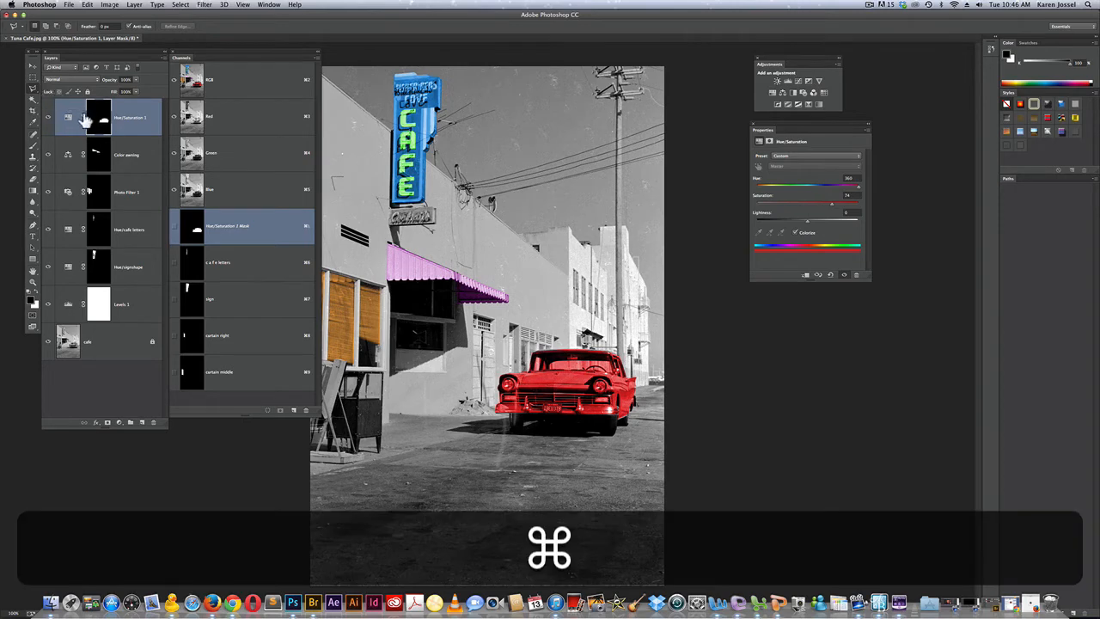
pyautogui.keyDown('super'); pyautogui.click(98, 122); pyautogui.keyUp('super')
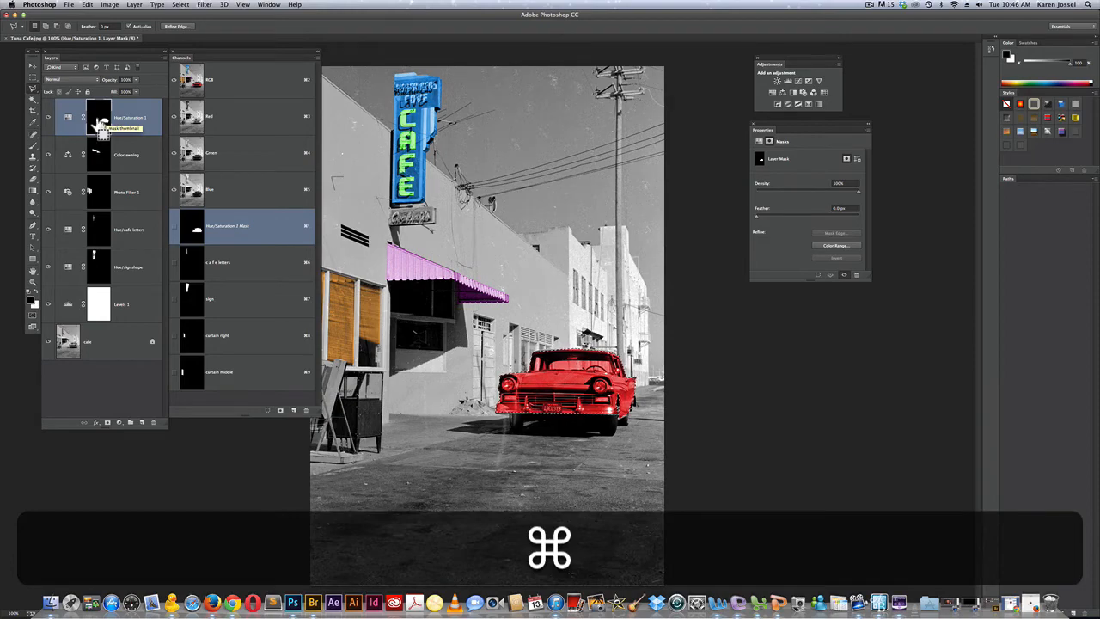
pyautogui.press('super+d')
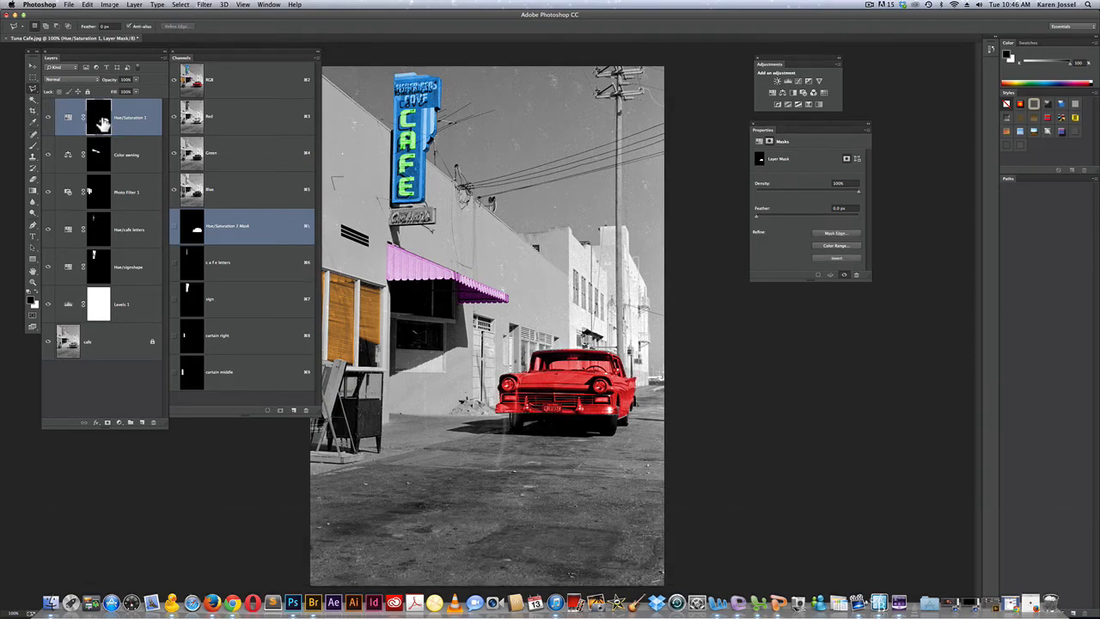
pyautogui.keyDown('alt'); pyautogui.click(102, 123); pyautogui.keyUp('alt')
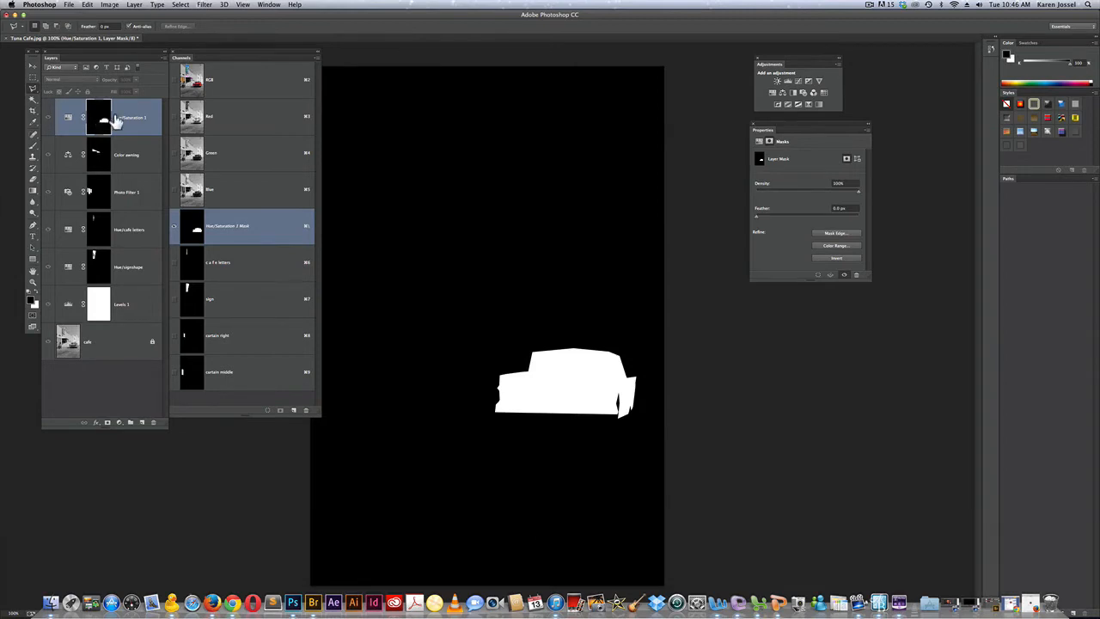
pyautogui.click(217, 81)
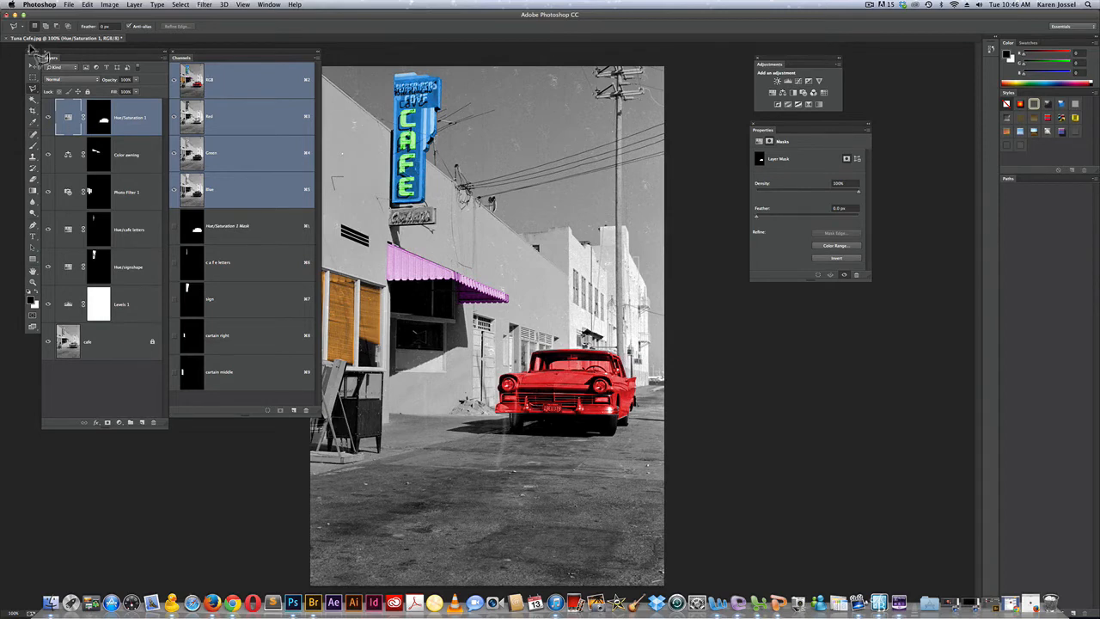
# Draw a circular Elliptical Marquee selection from the center of the car's headlight nearest the building at 200% zoom, and nudge it into place
pyautogui.click(32, 80)
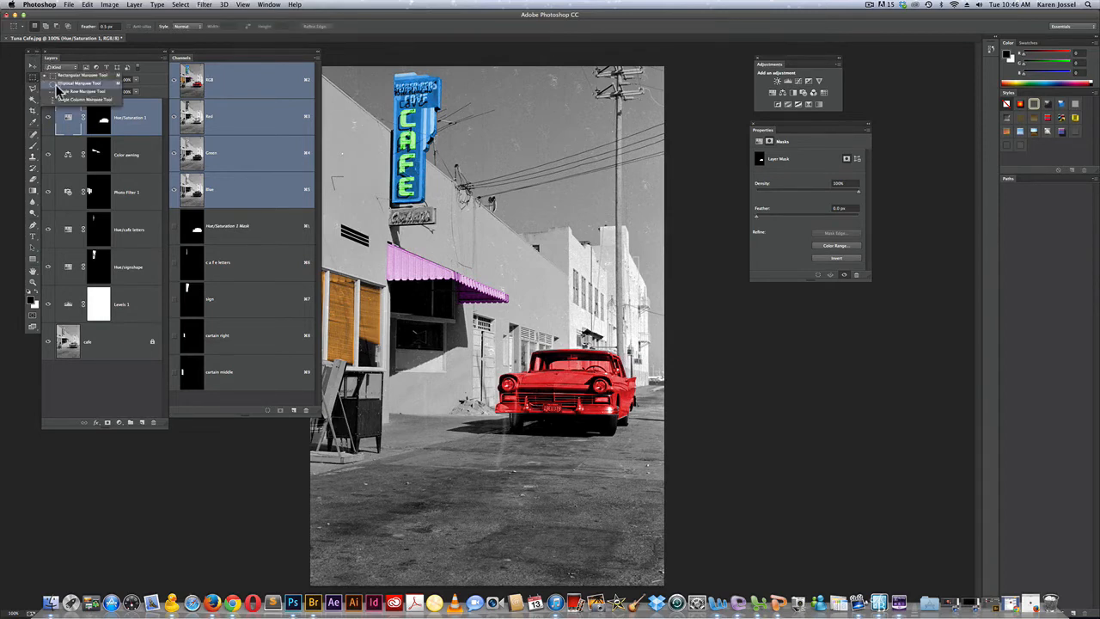
pyautogui.click(56, 84)
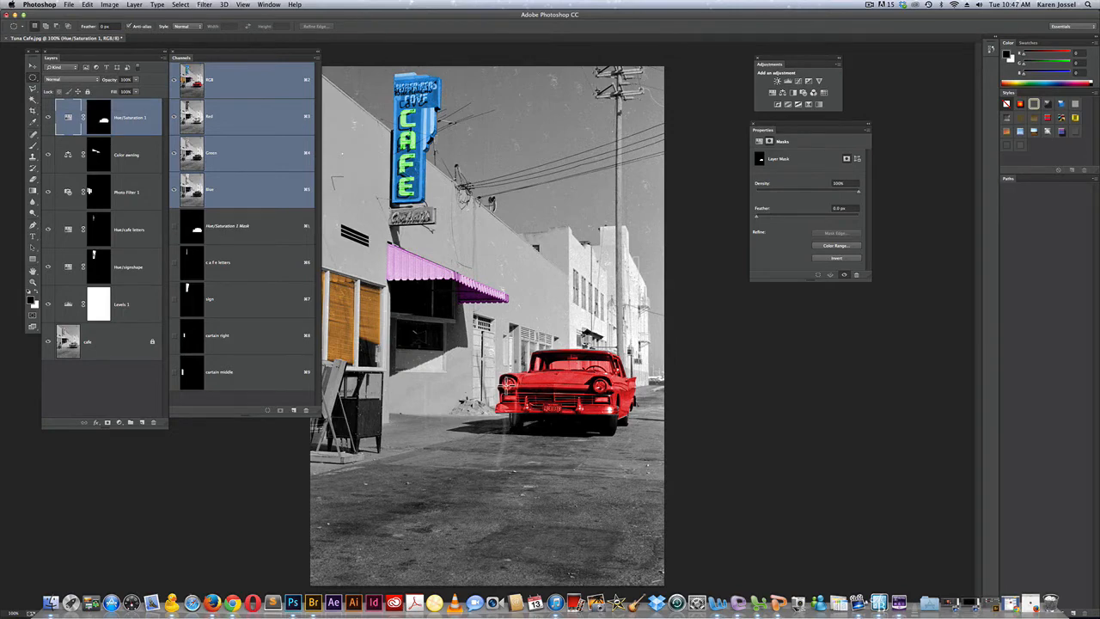
pyautogui.press('super+space')
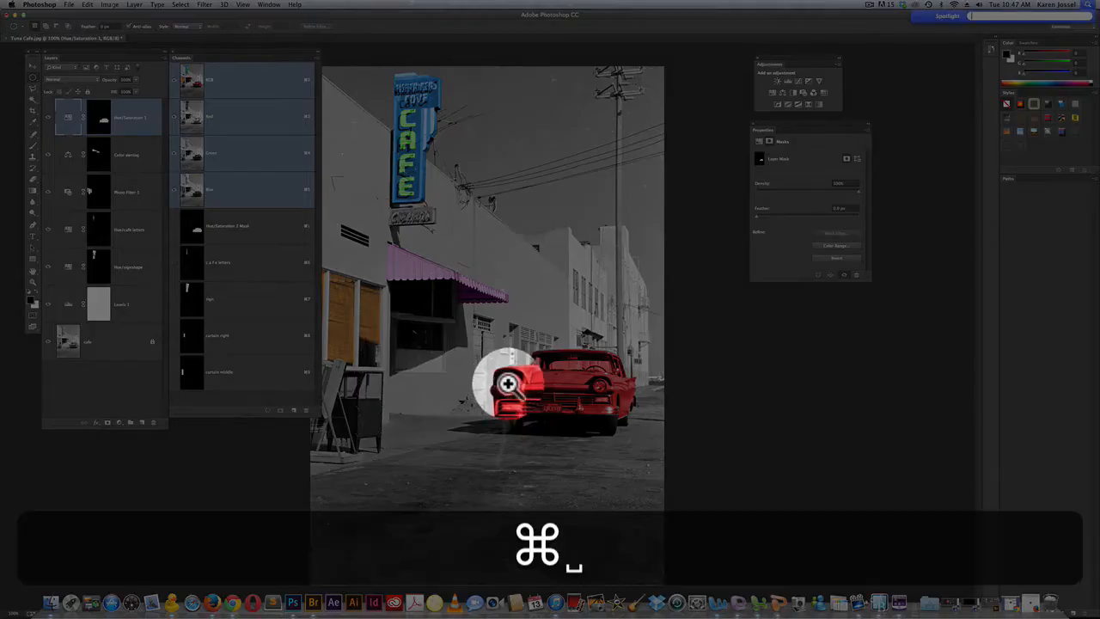
pyautogui.click(508, 384)
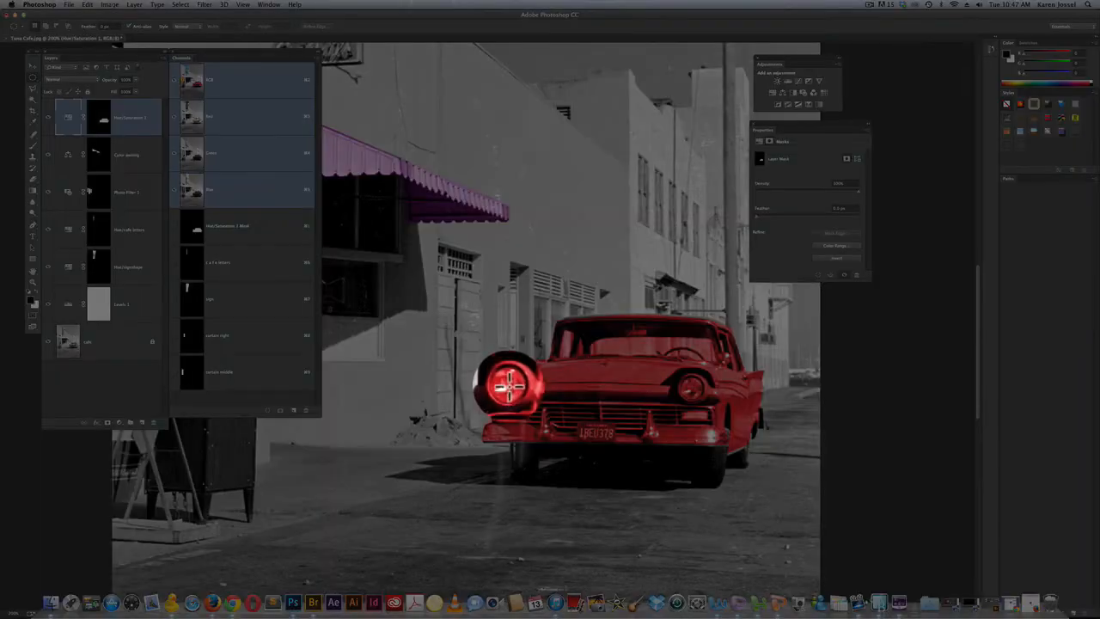
pyautogui.press('shift')
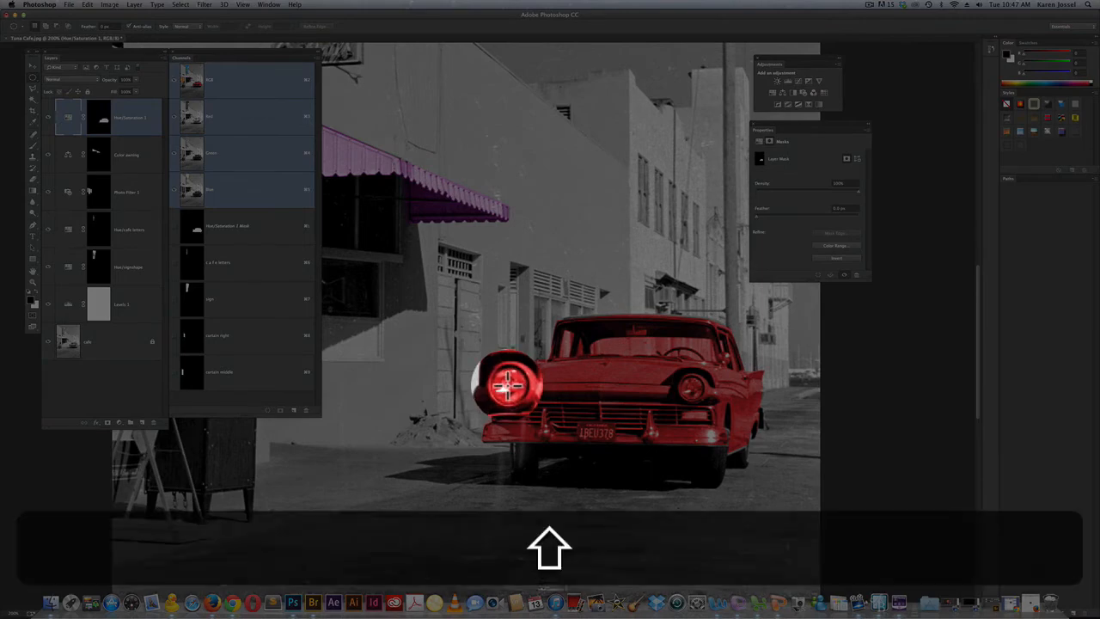
pyautogui.press('alt')
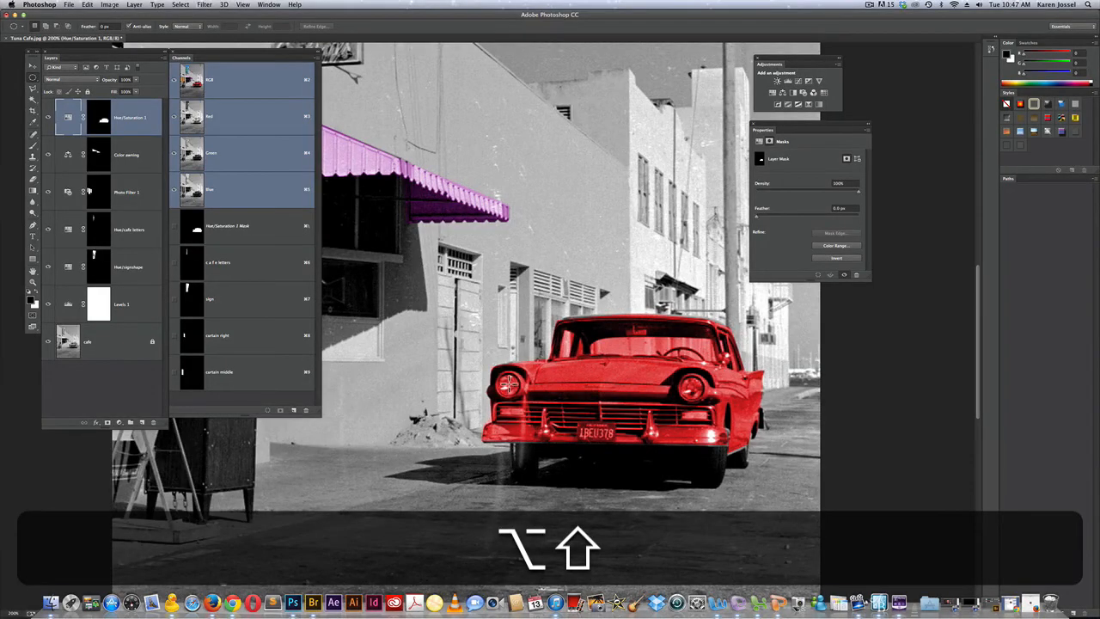
pyautogui.moveTo(507, 386); pyautogui.dragTo(522, 377)
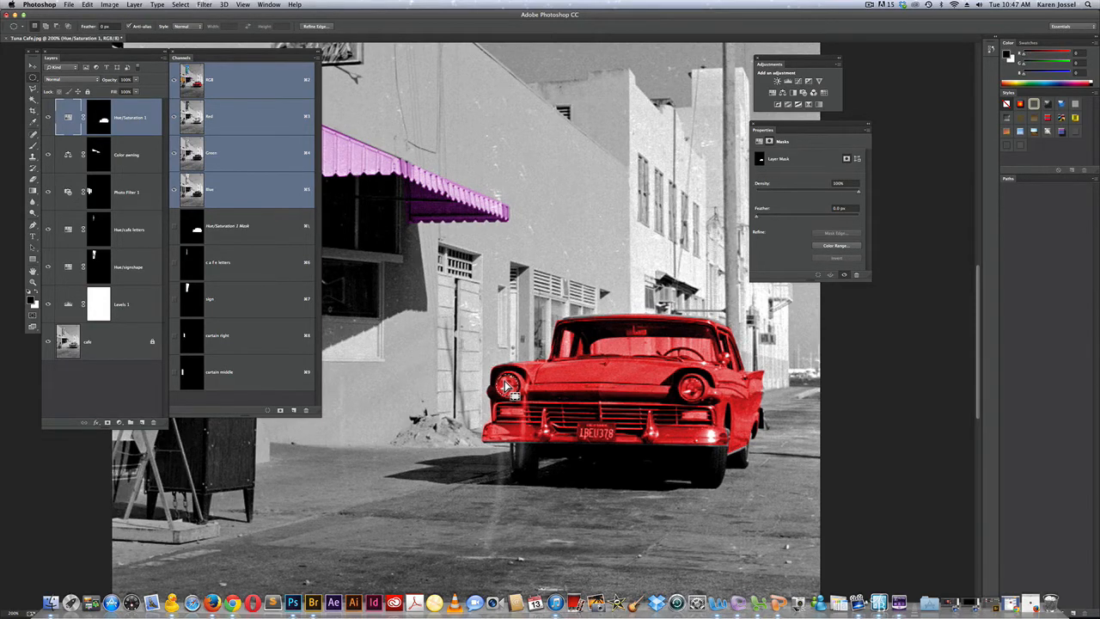
pyautogui.press('Right')
# Save the headlight selection as a new channel named "right headlight"
pyautogui.click(183, 5)
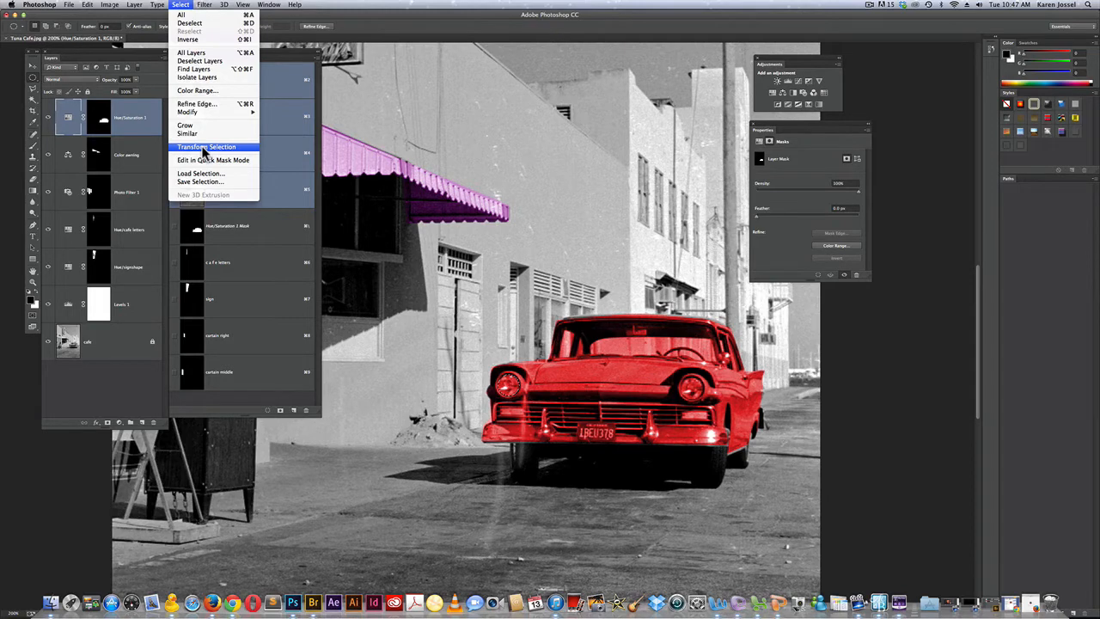
pyautogui.click(181, 5)
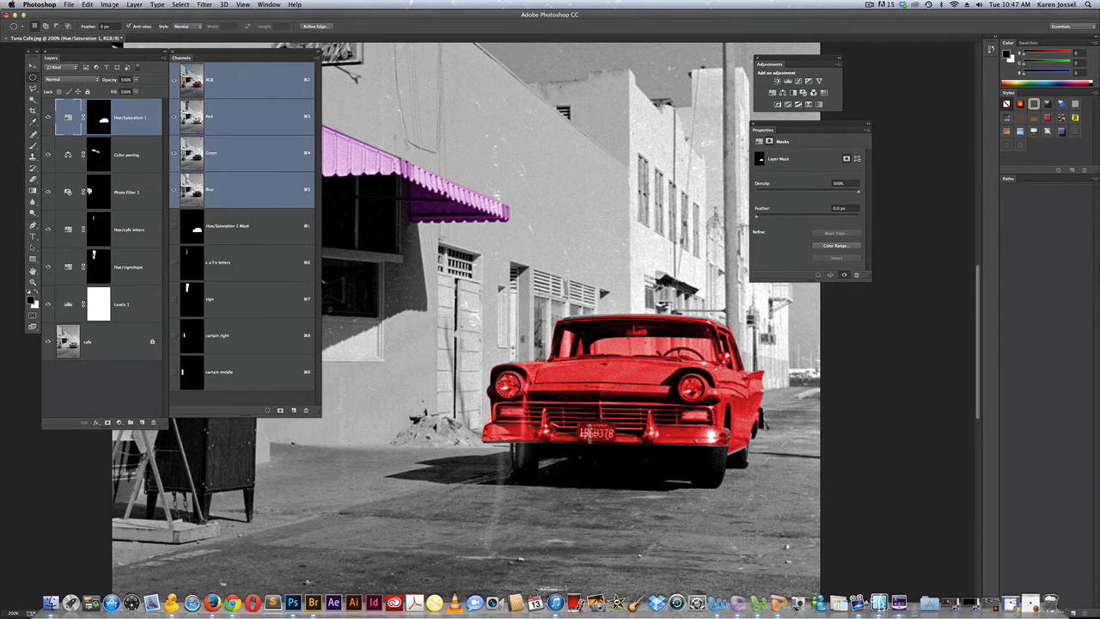
pyautogui.click(180, 6)
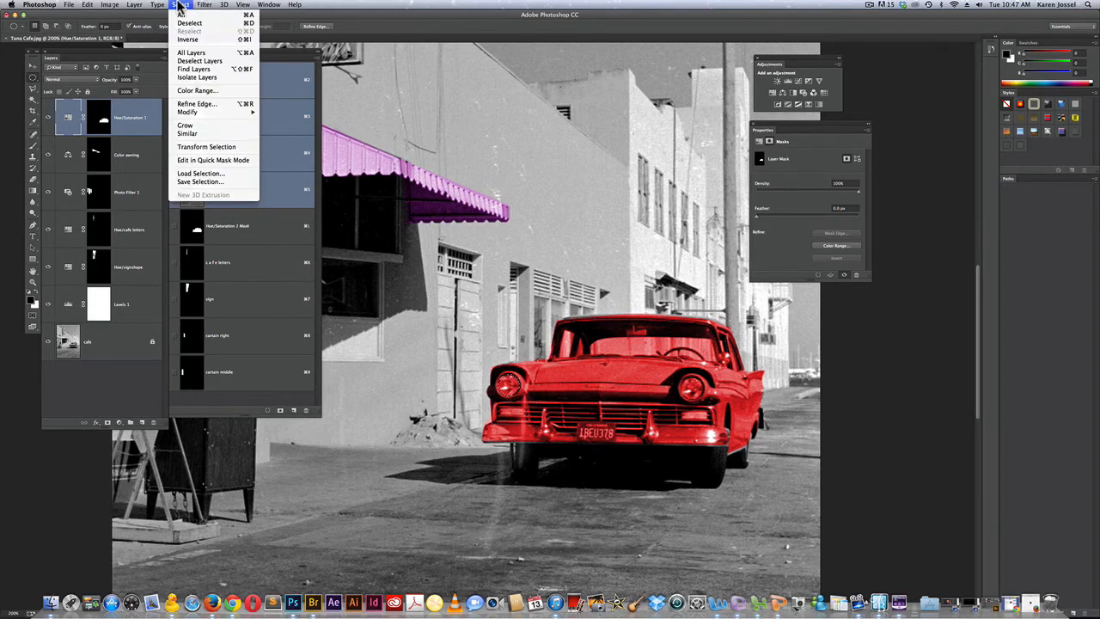
pyautogui.click(200, 181)
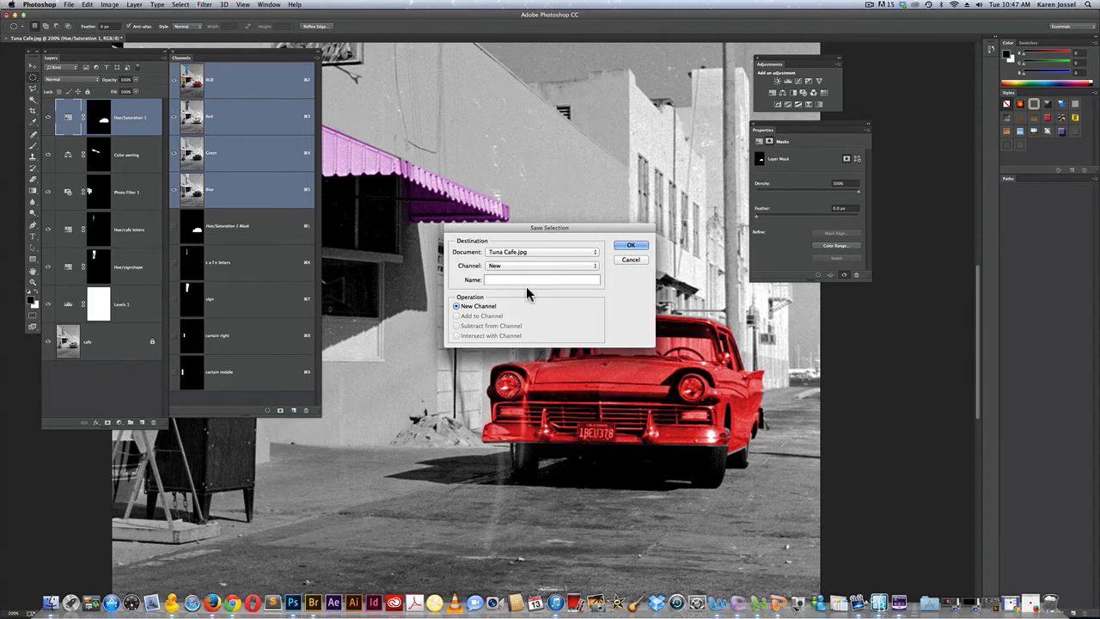
pyautogui.write('righ')
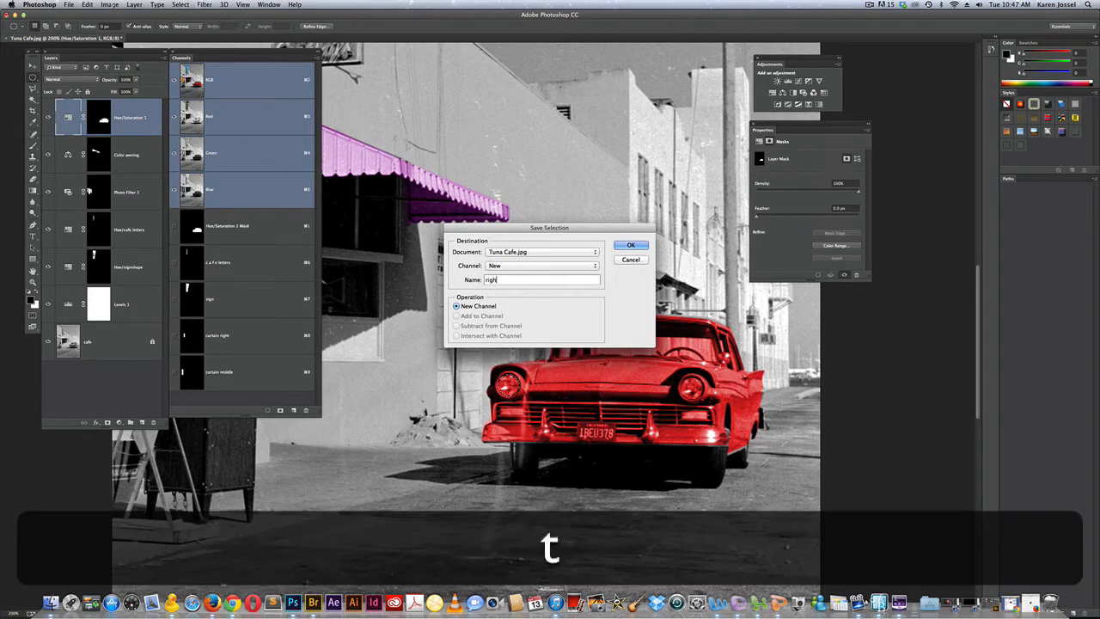
pyautogui.write('t headlight')
pyautogui.press('Return')
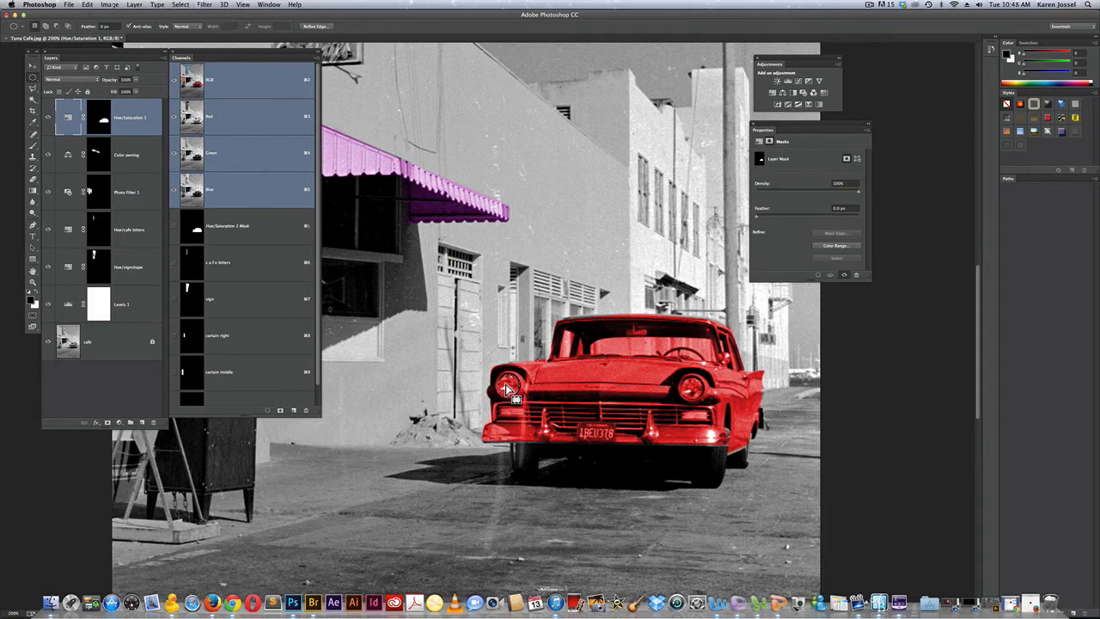
# Move the circular selection outline onto the car's other headlight and nudge it into alignment
pyautogui.press('shift')
pyautogui.moveTo(507, 388); pyautogui.dragTo(690, 404)
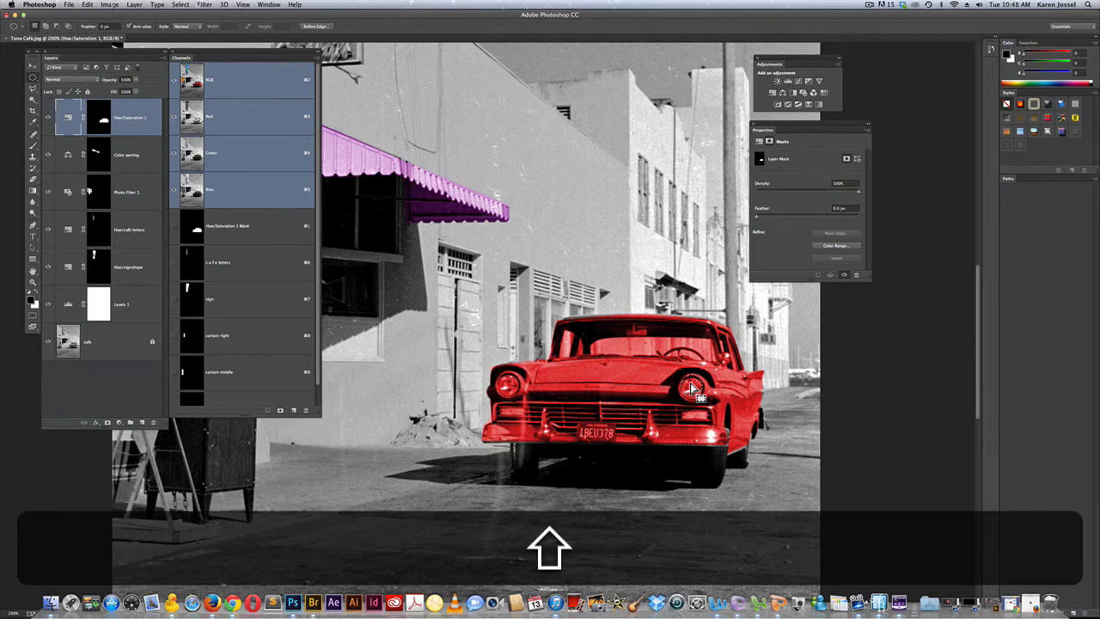
pyautogui.hotkey('shift', 'Down')
pyautogui.hotkey('shift', 'Right')
pyautogui.hotkey('shift', 'Left')
# Load the "right headlight" channel with Add to Selection, and target the Hue/Saturation 1 layer mask
pyautogui.click(181, 5)
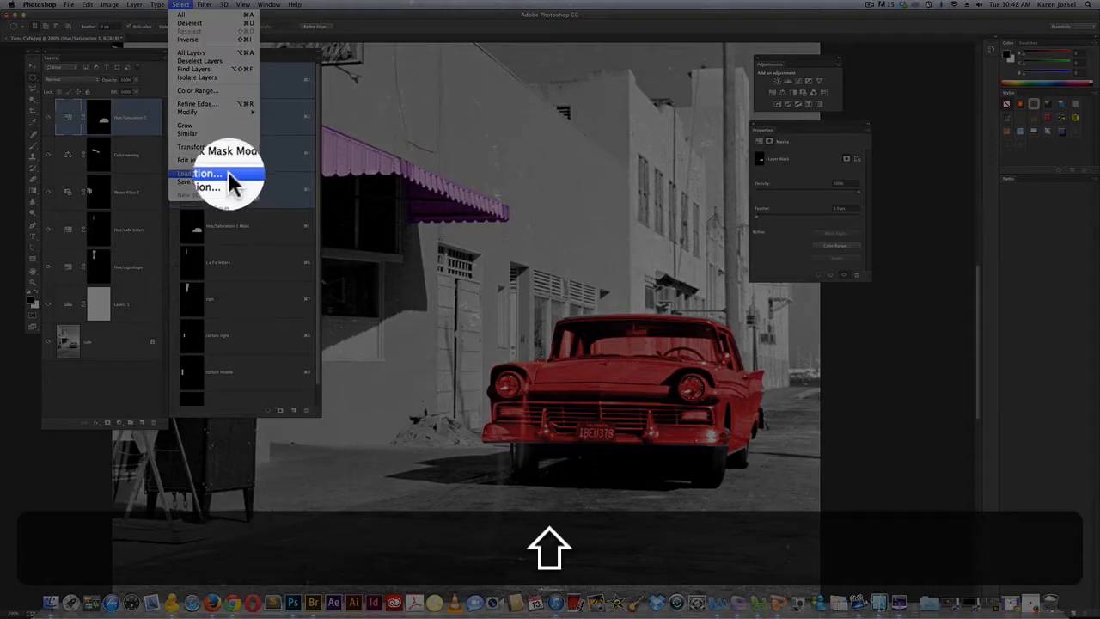
pyautogui.click(230, 179)
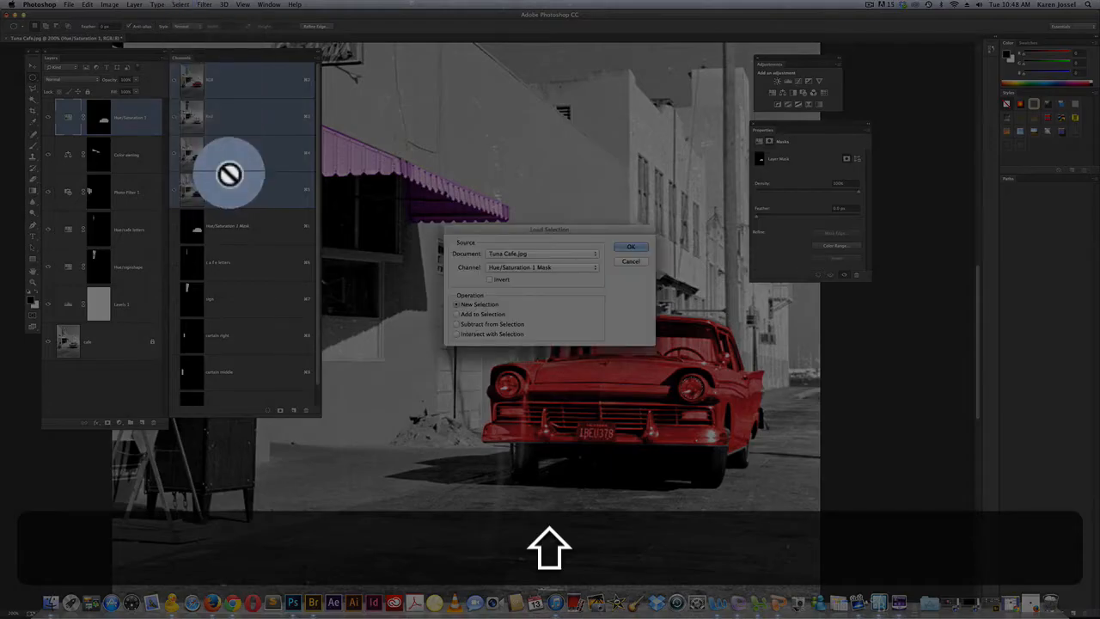
pyautogui.click(458, 314)
pyautogui.click(560, 268)
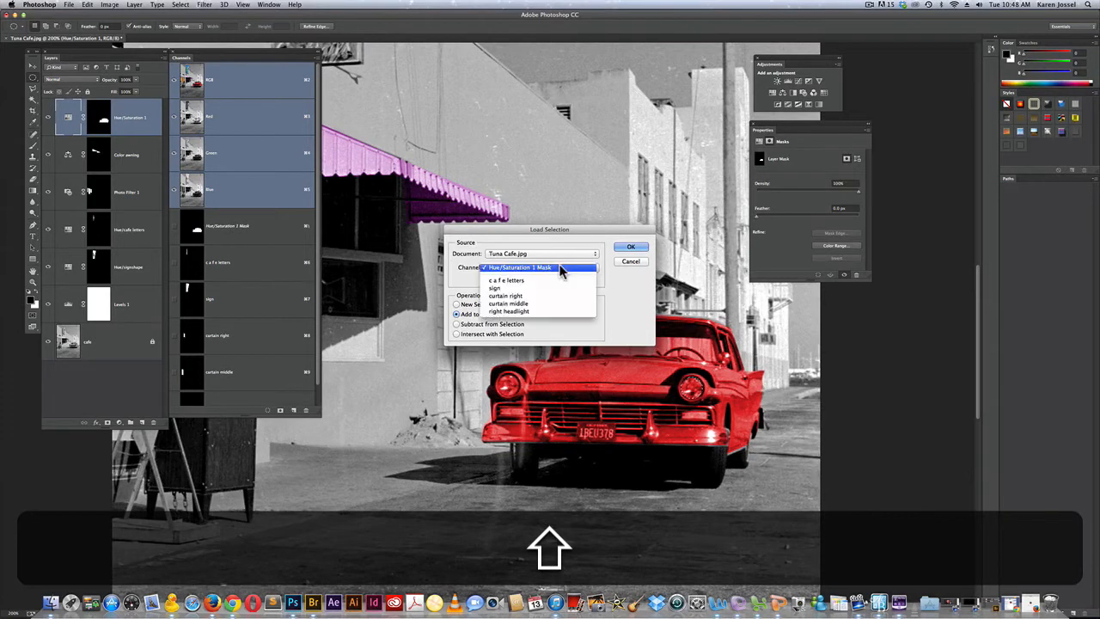
pyautogui.click(553, 313)
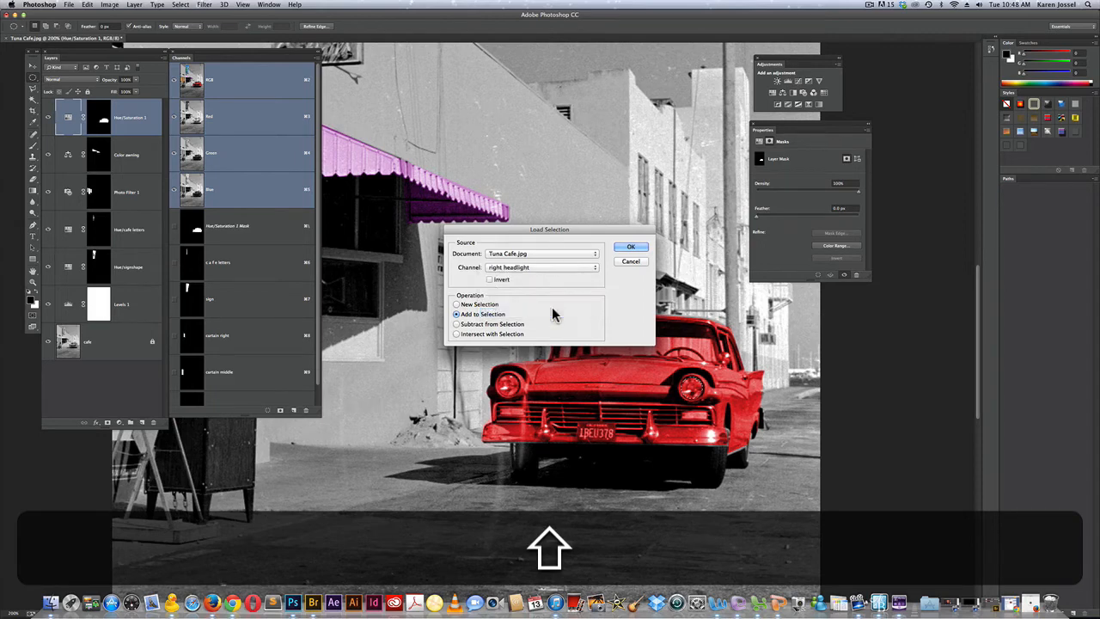
pyautogui.click(630, 248)
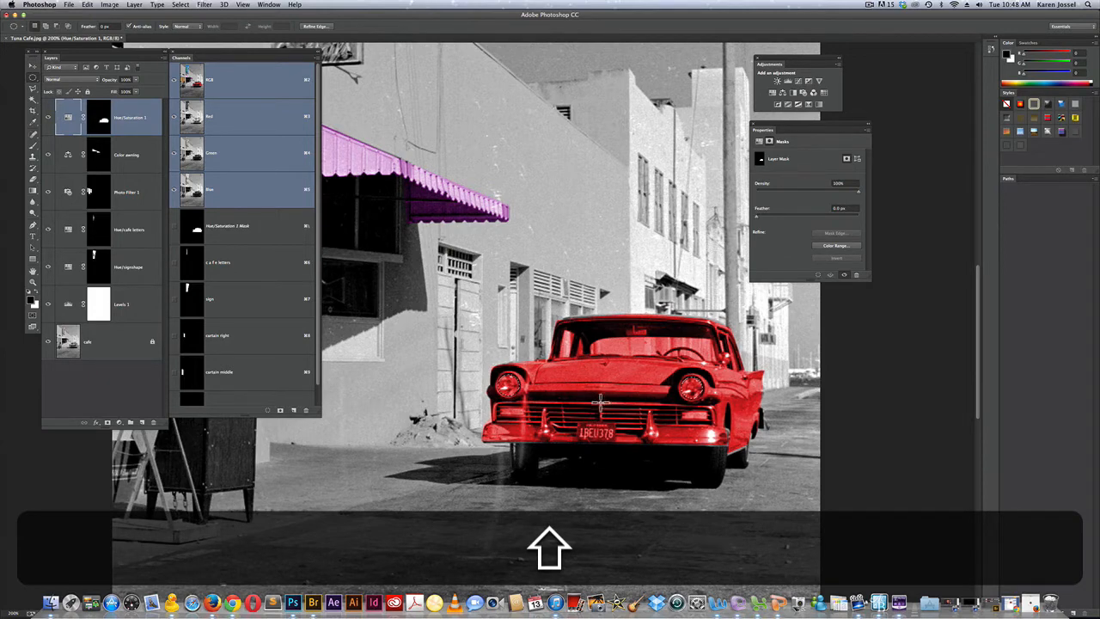
pyautogui.click(100, 118)
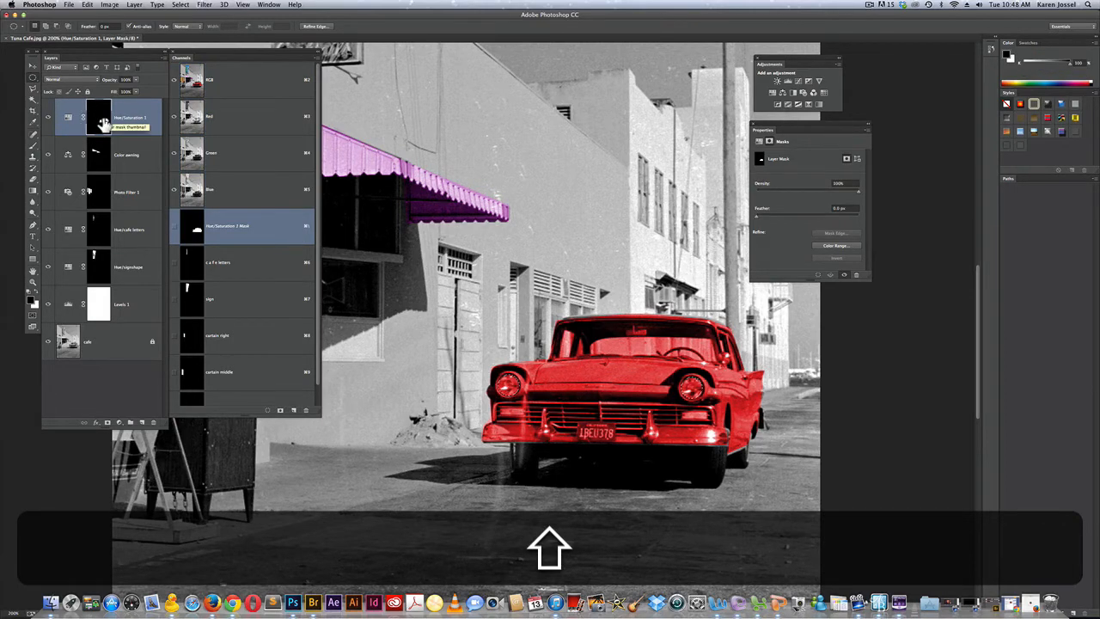
# Fill both headlight selections with black in the Hue/Saturation 1 layer mask, viewing the mask by itself, and return to the full image
pyautogui.keyDown('alt'); pyautogui.keyDown('shift'); pyautogui.click(103, 125); pyautogui.keyUp('shift'); pyautogui.keyUp('alt')
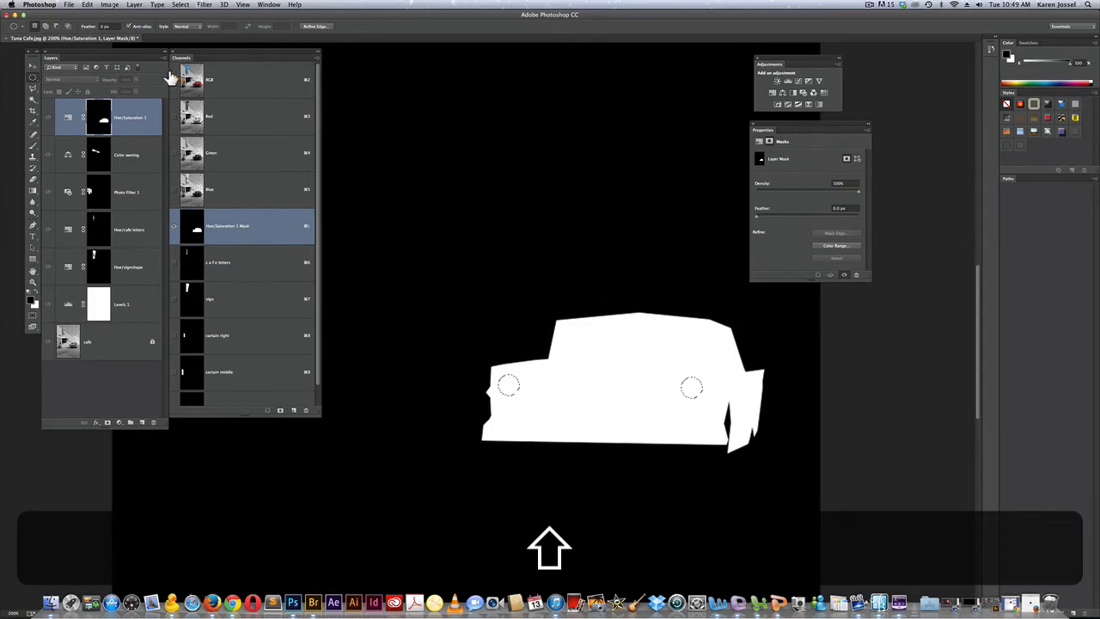
pyautogui.click(87, 5)
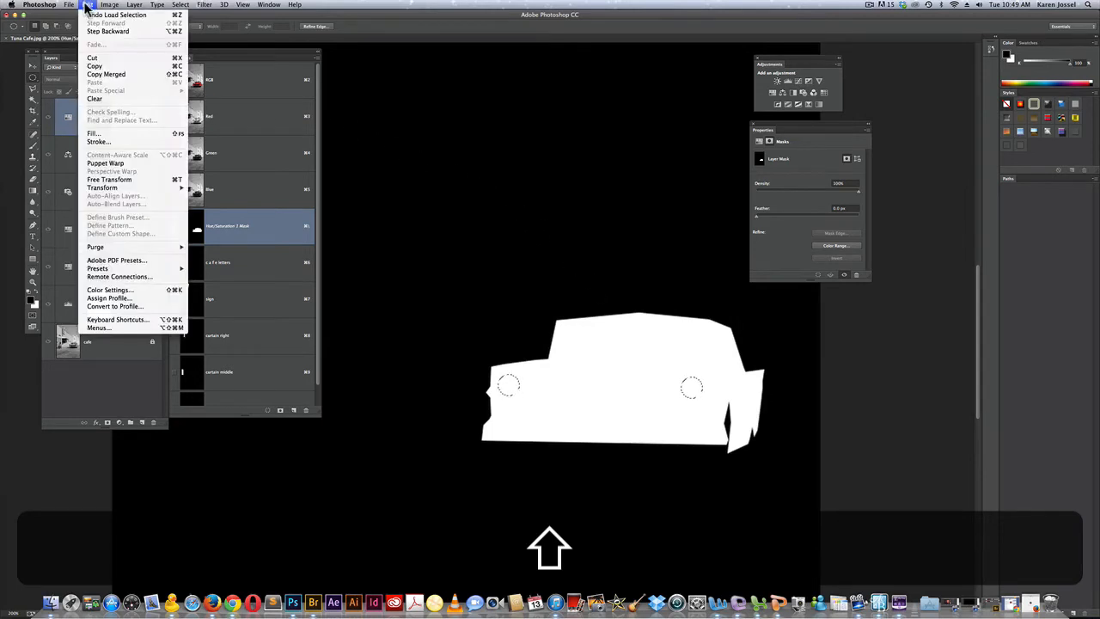
pyautogui.click(108, 135)
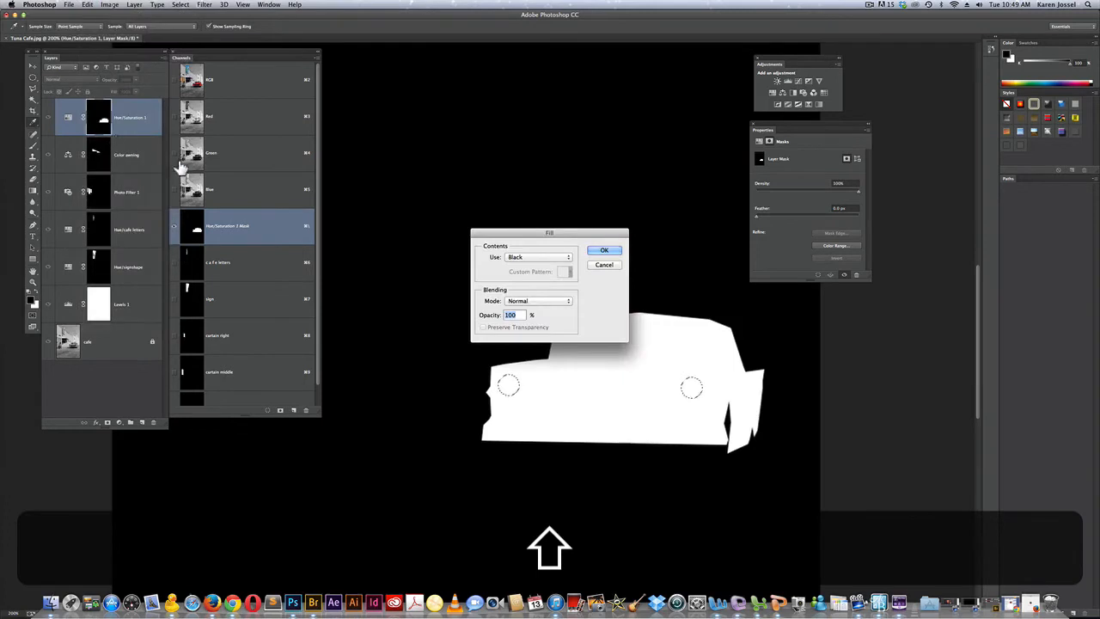
pyautogui.click(604, 250)
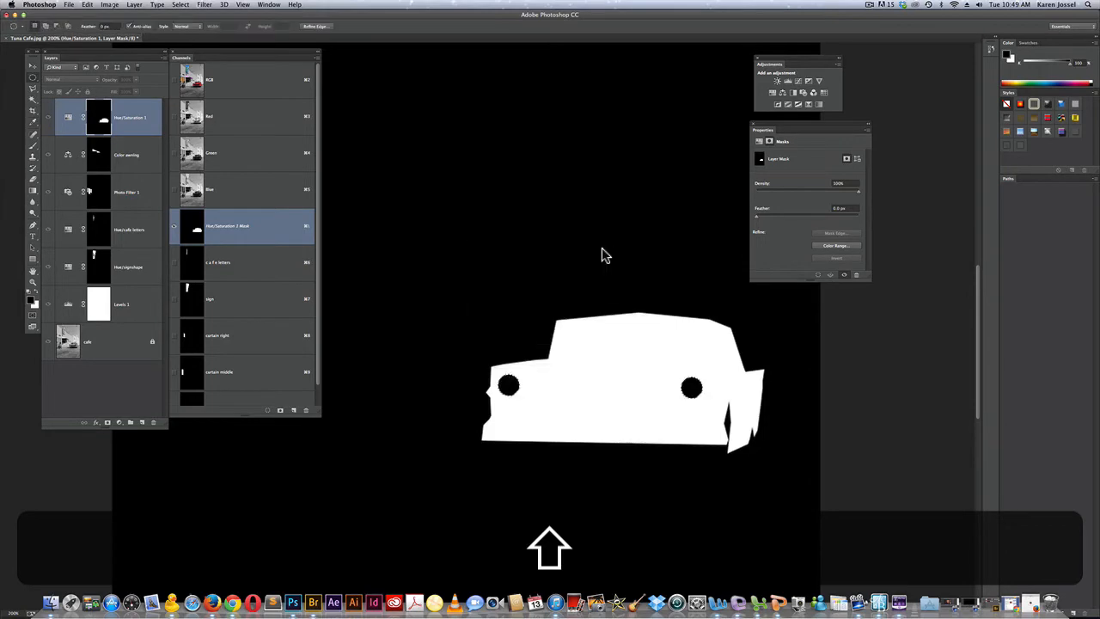
pyautogui.click(66, 119)
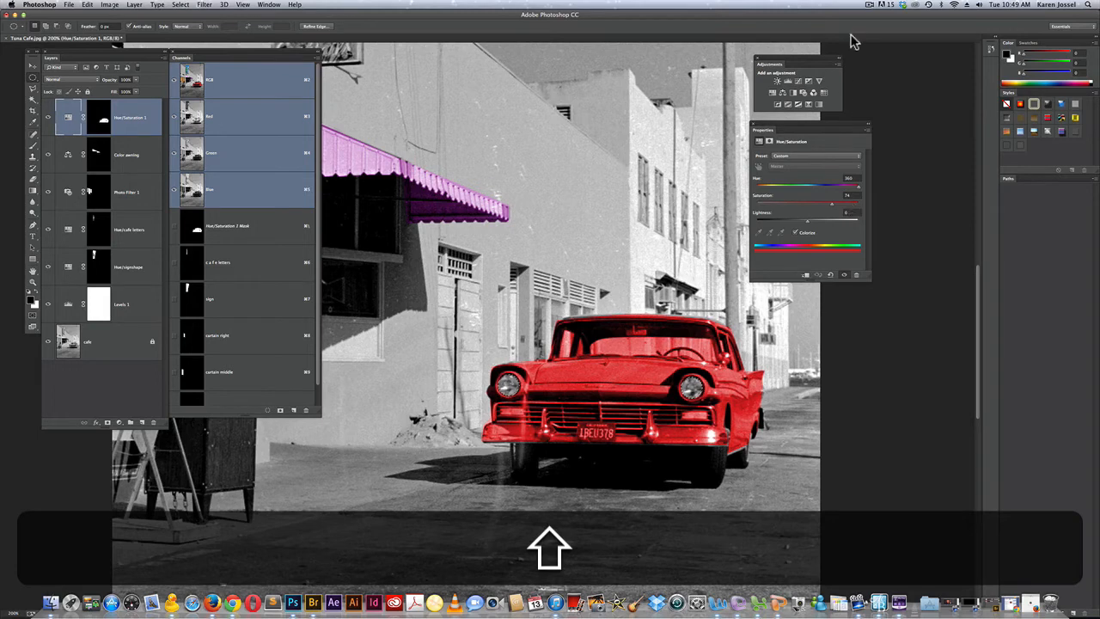
# Add a Photo Filter adjustment layer from the headlight selection, using the Yellow filter and a strongly increased density
pyautogui.click(802, 93)
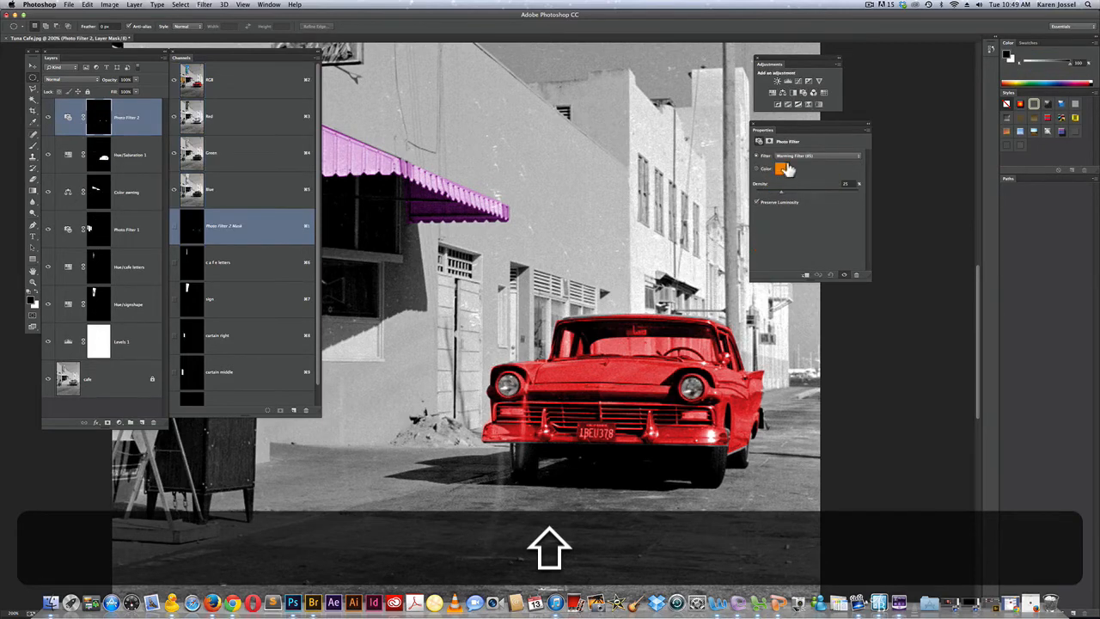
pyautogui.click(791, 157)
pyautogui.click(791, 161)
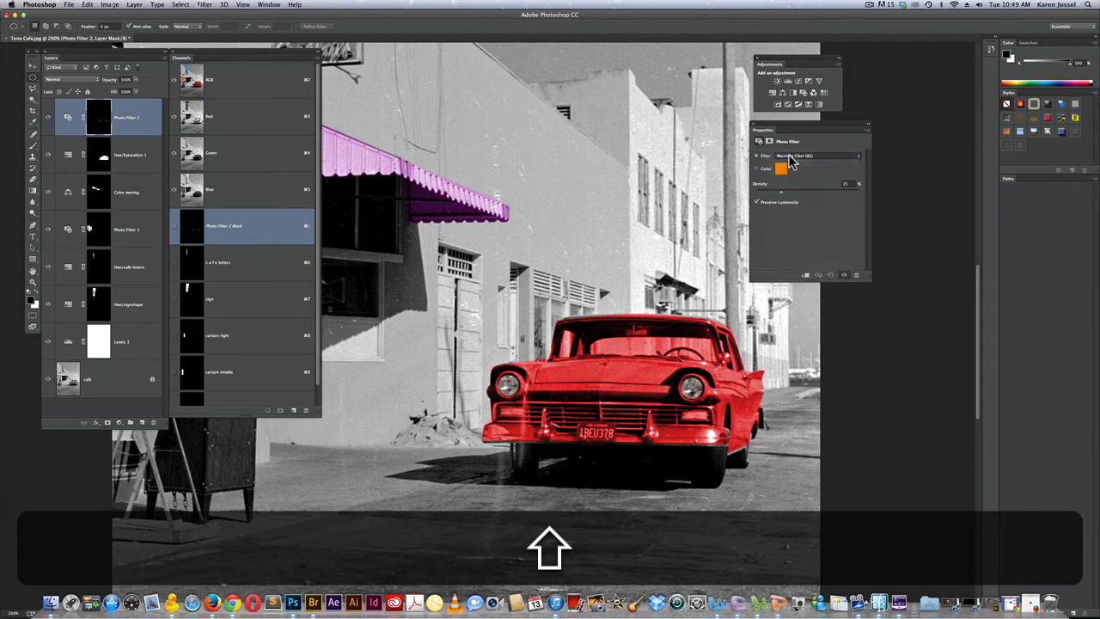
pyautogui.click(791, 157)
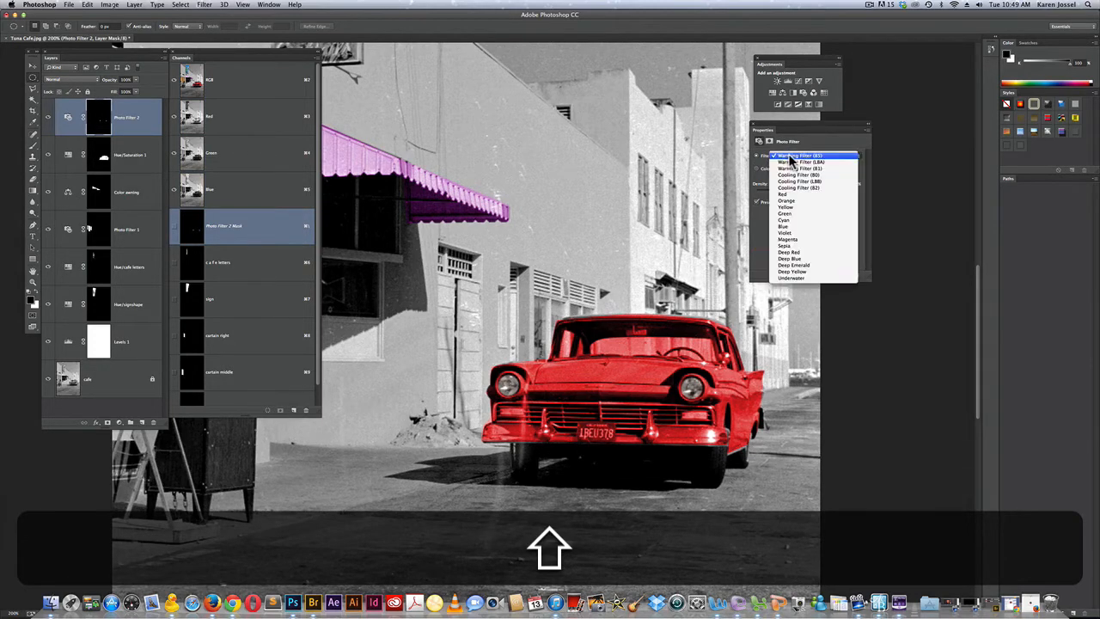
pyautogui.click(816, 207)
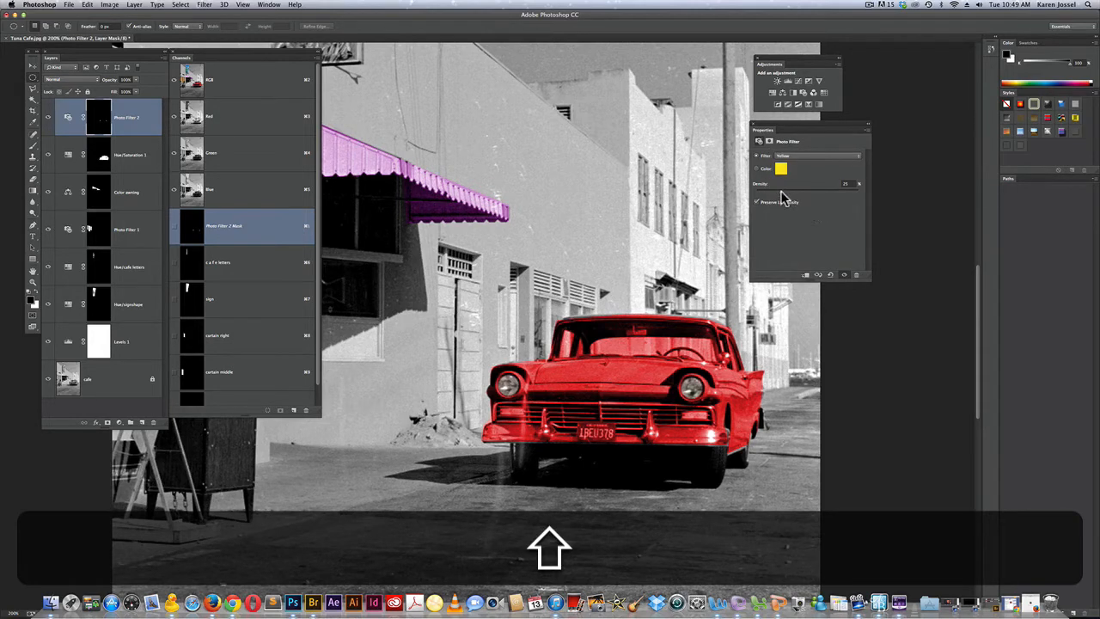
pyautogui.moveTo(782, 198); pyautogui.dragTo(873, 196)
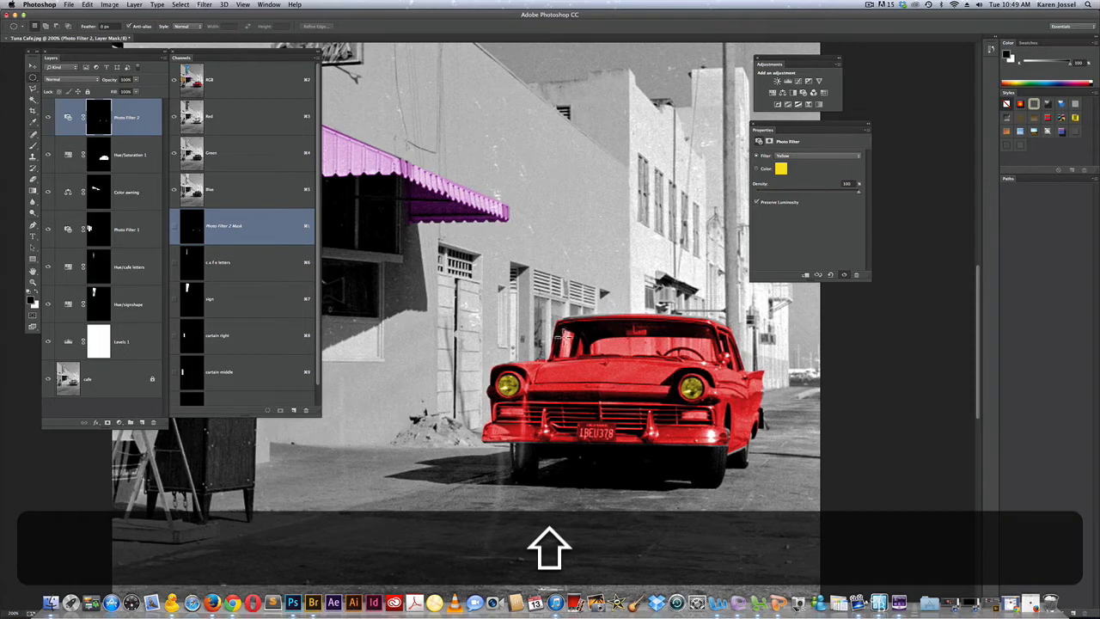
# On the Hue/Saturation 1 mask, outline the car's window section nearest the building with the Polygonal Lasso and fill it with black
pyautogui.click(99, 155)
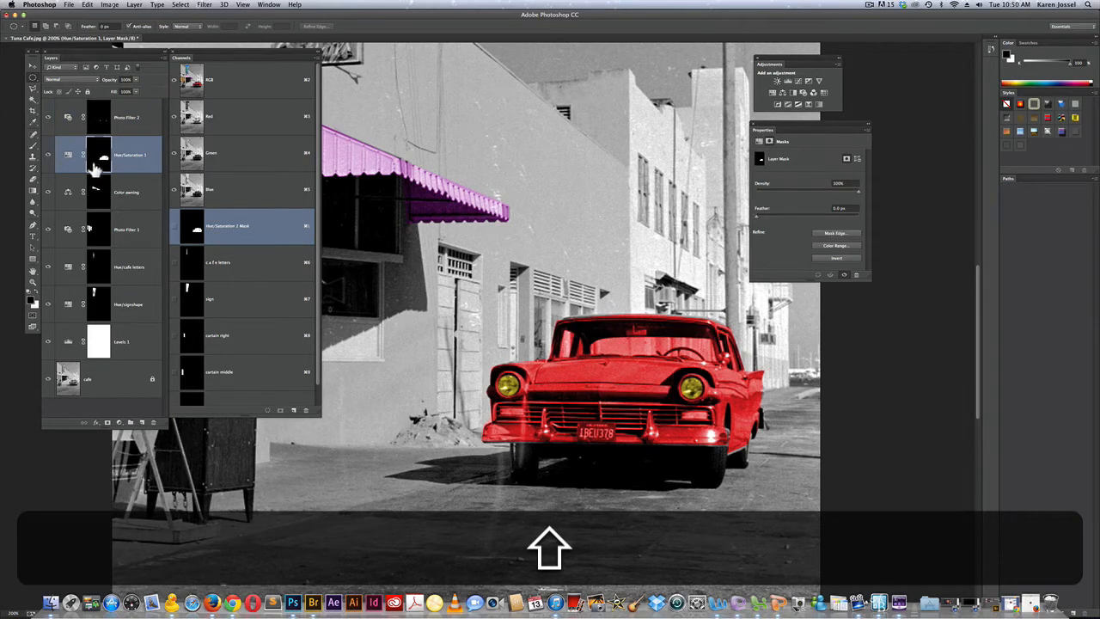
pyautogui.click(35, 92)
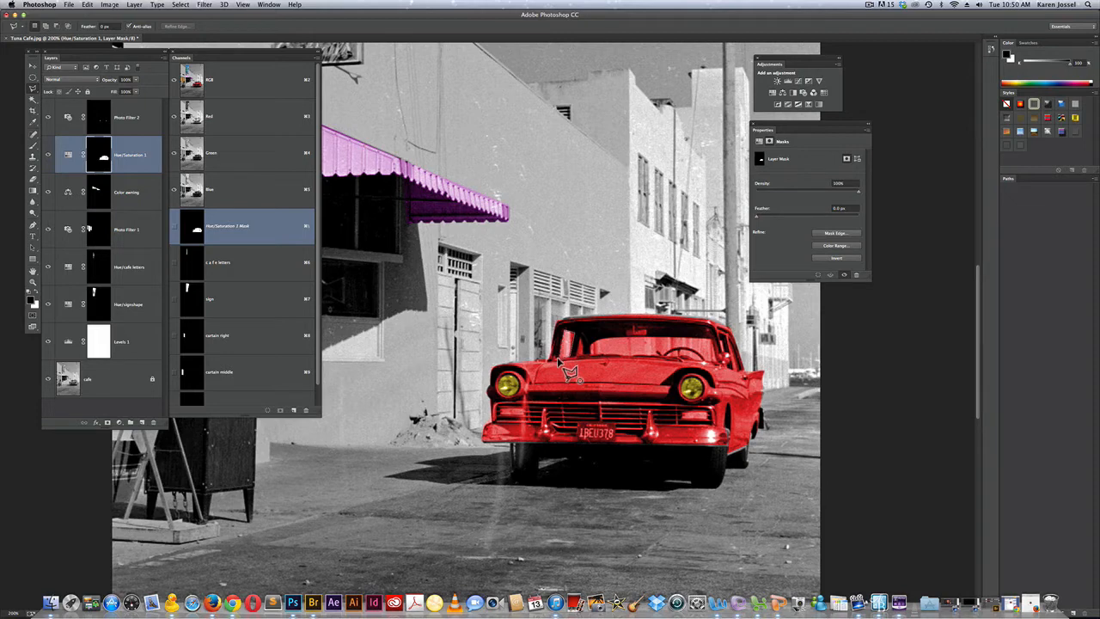
pyautogui.click(557, 357)
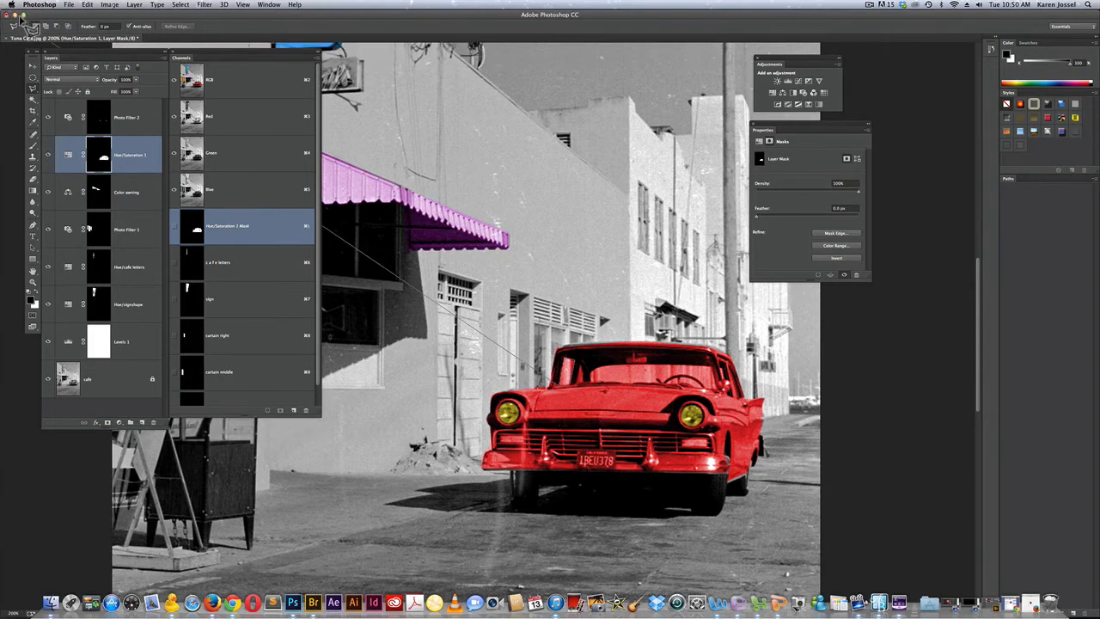
pyautogui.doubleClick(562, 412)
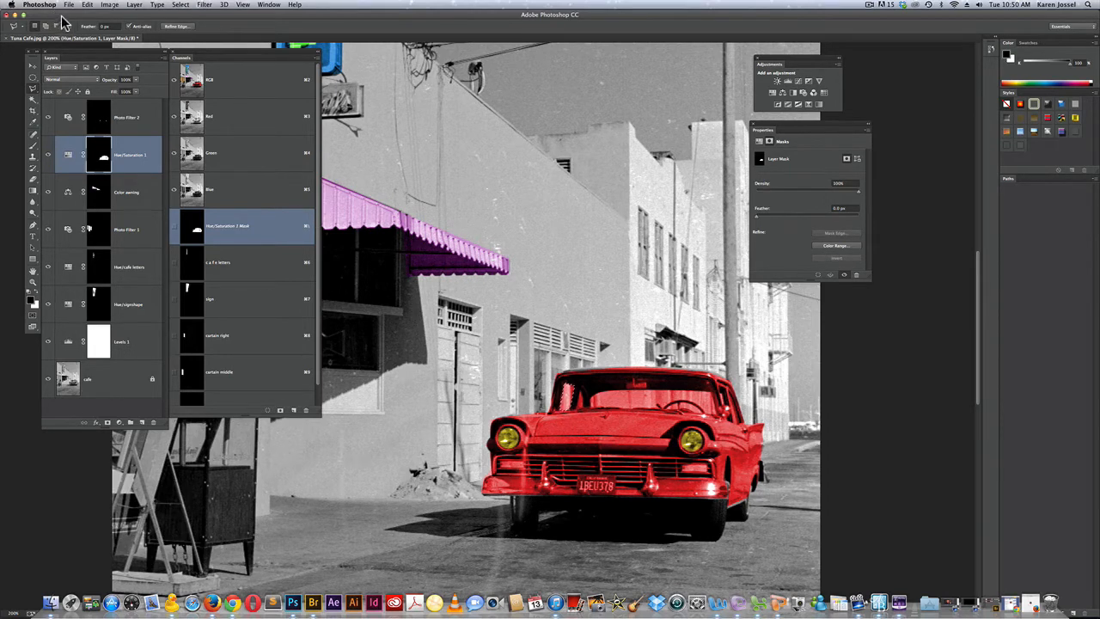
pyautogui.click(87, 6)
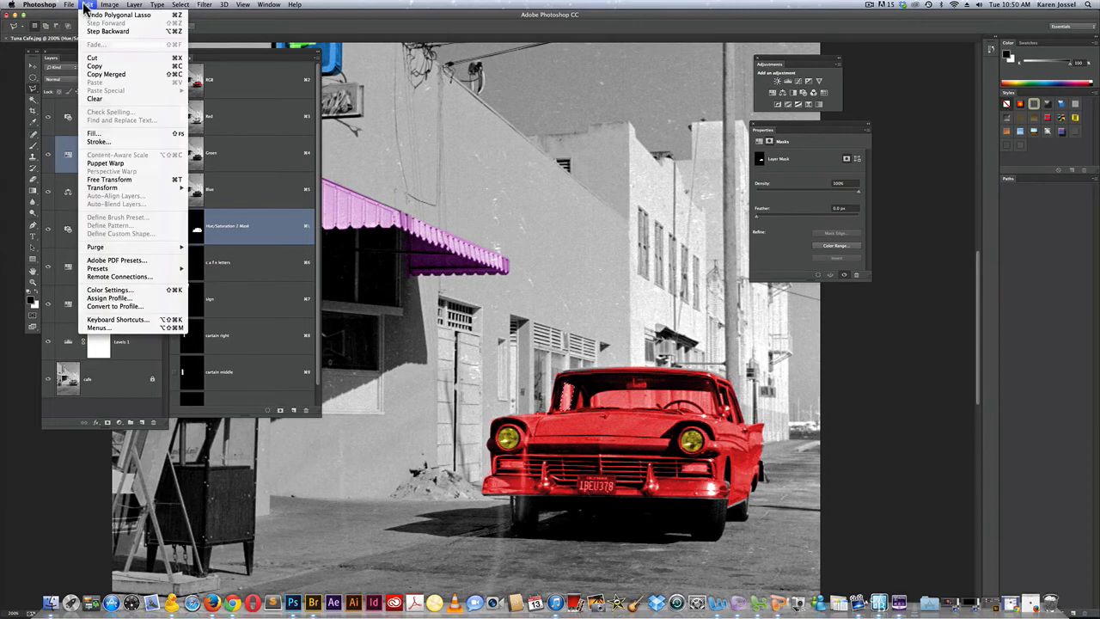
pyautogui.click(99, 135)
pyautogui.click(605, 252)
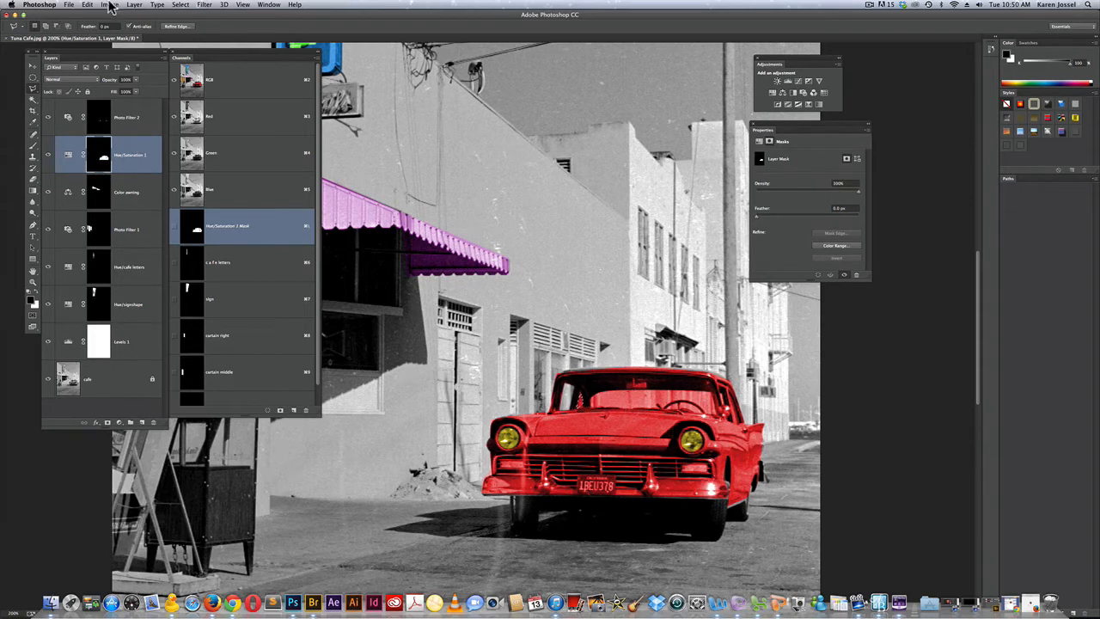
# Fill the selected narrow glass area beside the windshield pillar nearest the building with black on the Hue/Saturation 1 mask
pyautogui.click(110, 5)
pyautogui.moveTo(88, 5)
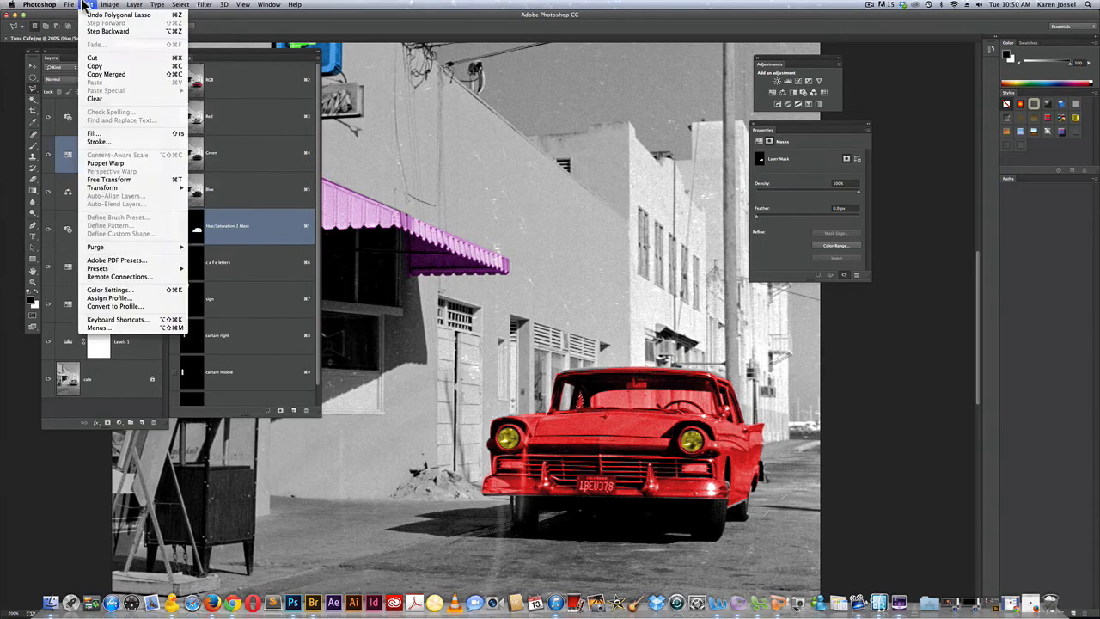
pyautogui.click(112, 135)
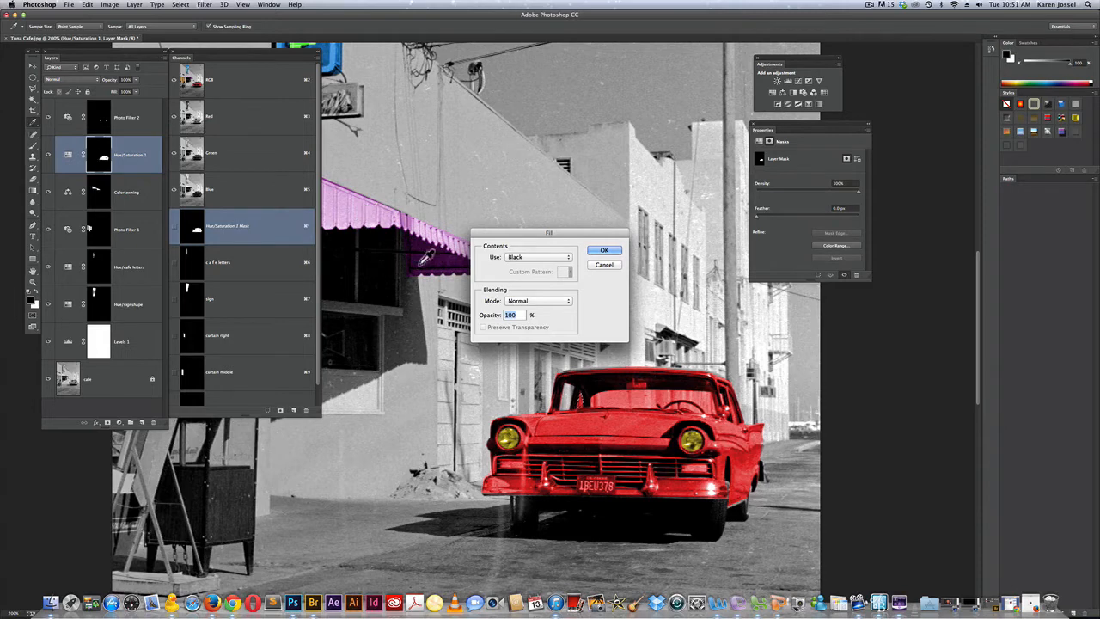
pyautogui.click(604, 250)
# Outline the main windshield glass with the Polygonal Lasso, fill it with black on the Hue/Saturation 1 mask, and deselect
pyautogui.press('l')
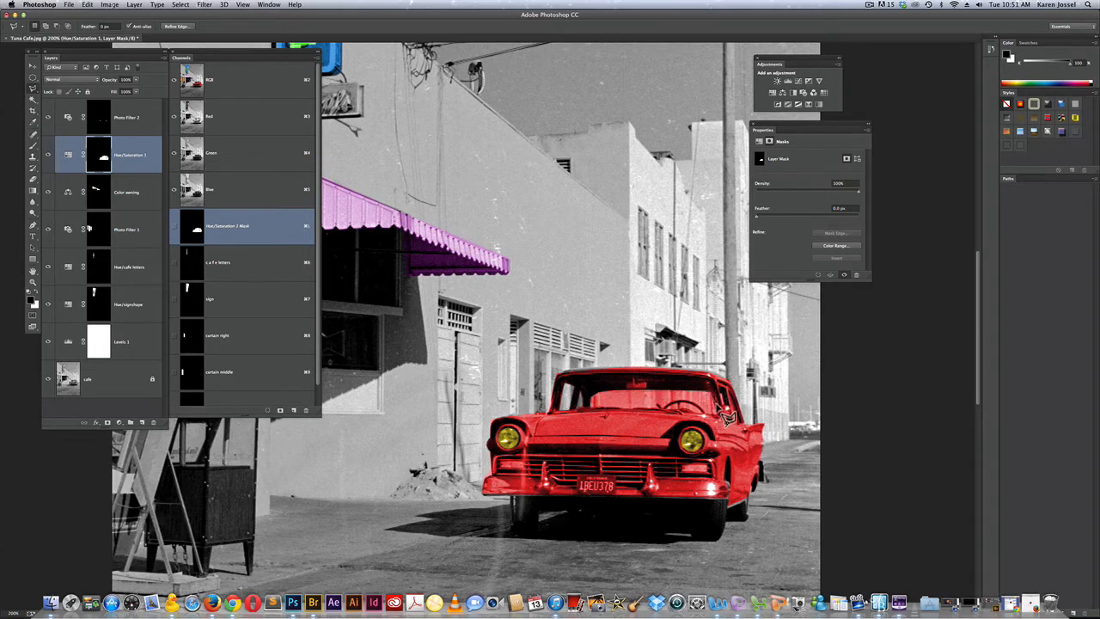
pyautogui.click(591, 412)
pyautogui.click(109, 6)
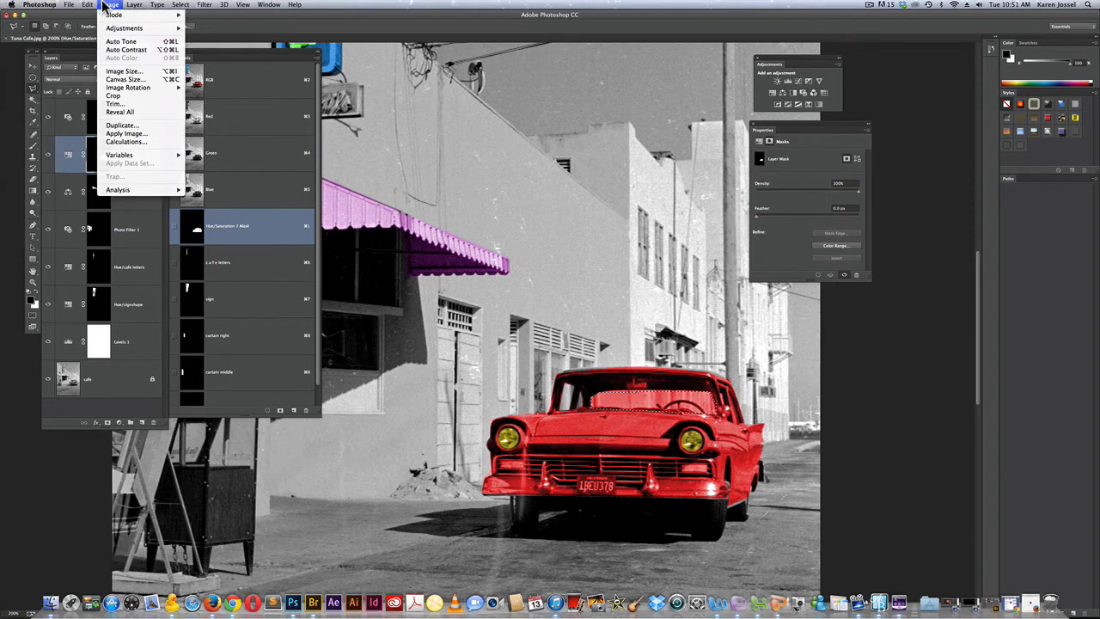
pyautogui.moveTo(85, 5)
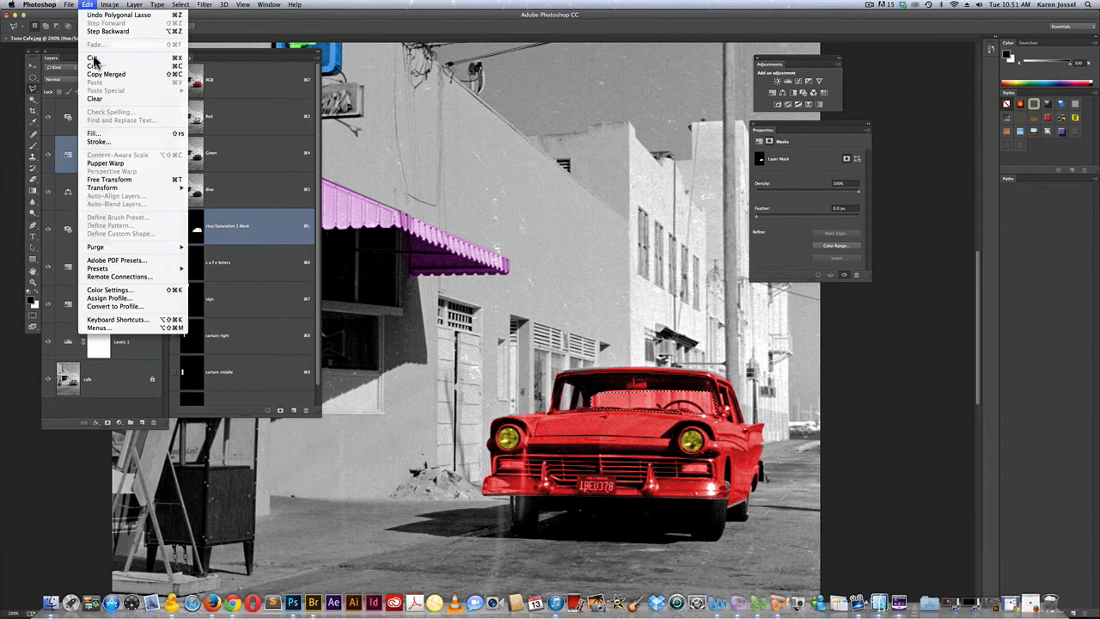
pyautogui.click(107, 134)
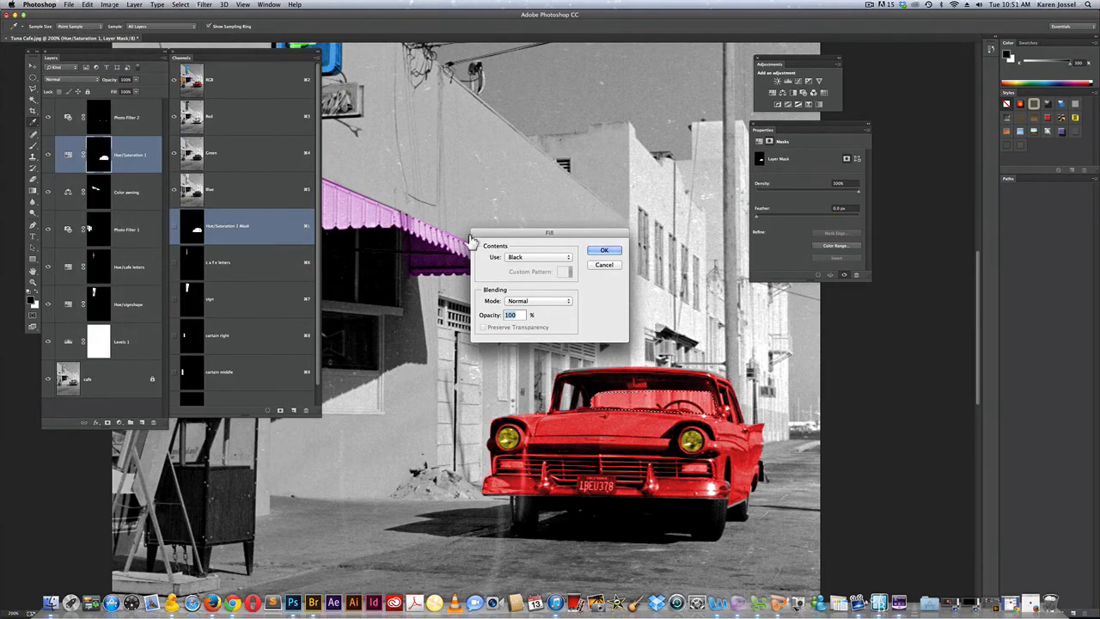
pyautogui.click(604, 252)
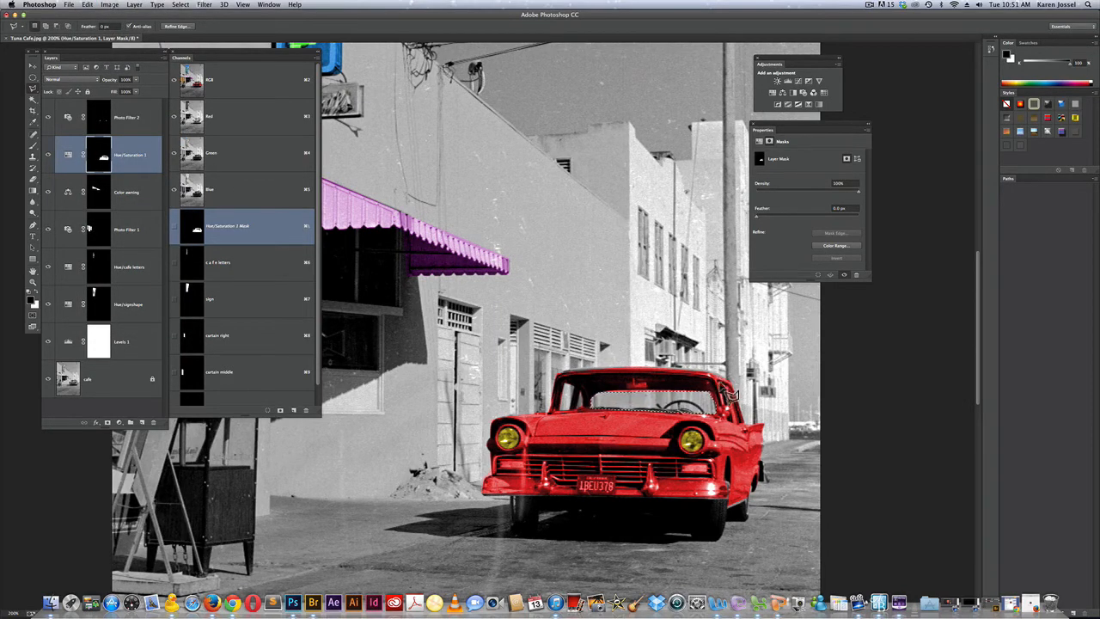
pyautogui.press('super+d')
# Fill the selected side window of the car with black at 100% opacity on the Hue/Saturation 1 mask
pyautogui.click(109, 4)
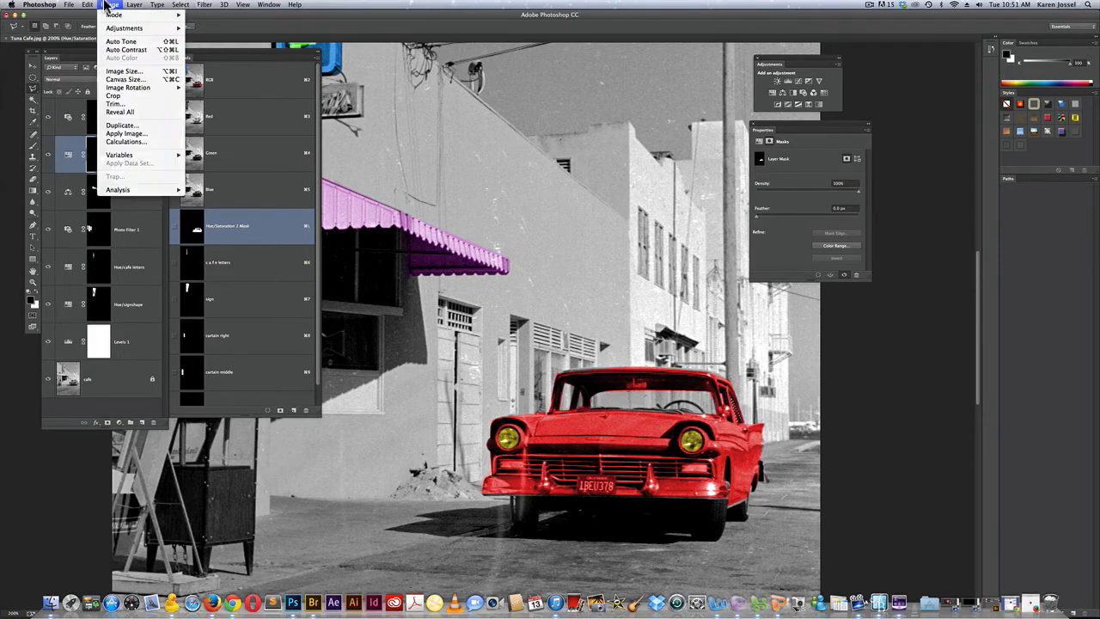
pyautogui.moveTo(89, 4)
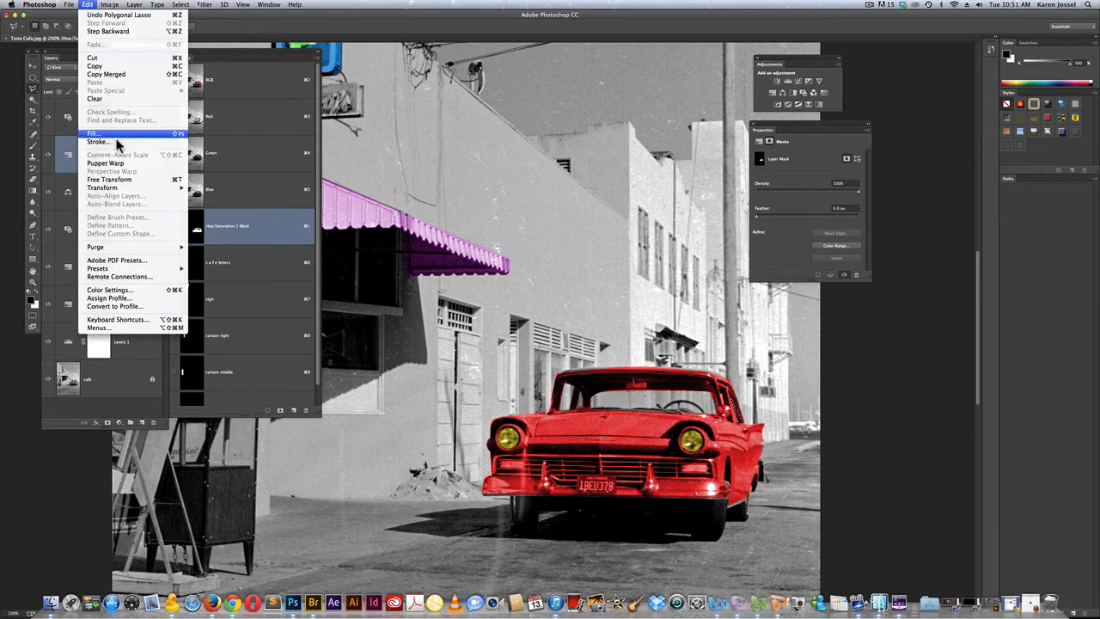
pyautogui.click(118, 135)
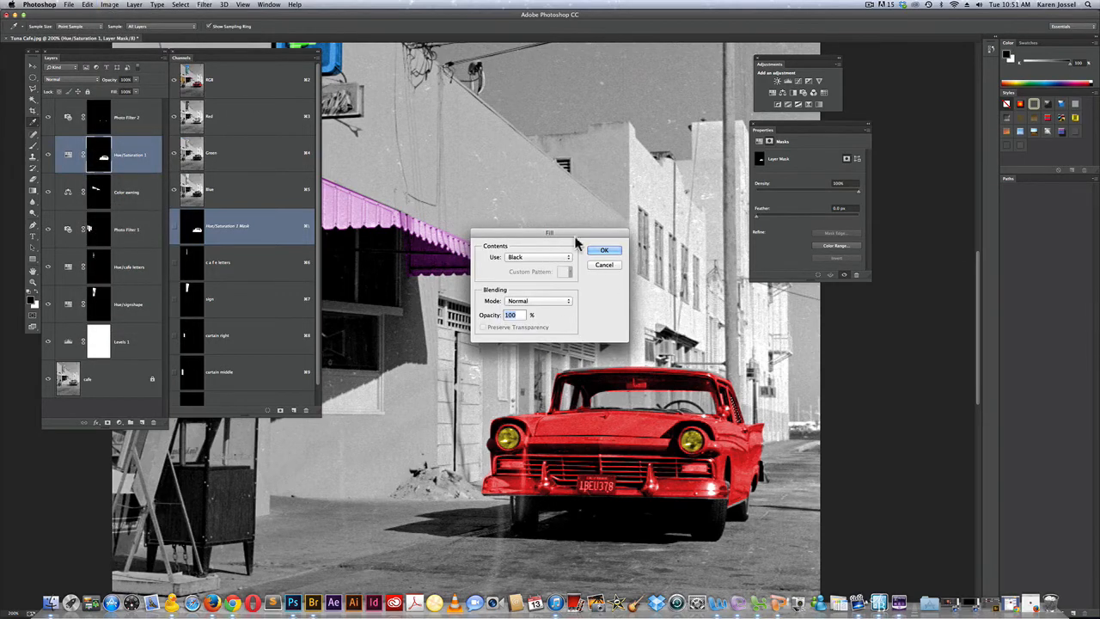
pyautogui.click(604, 252)
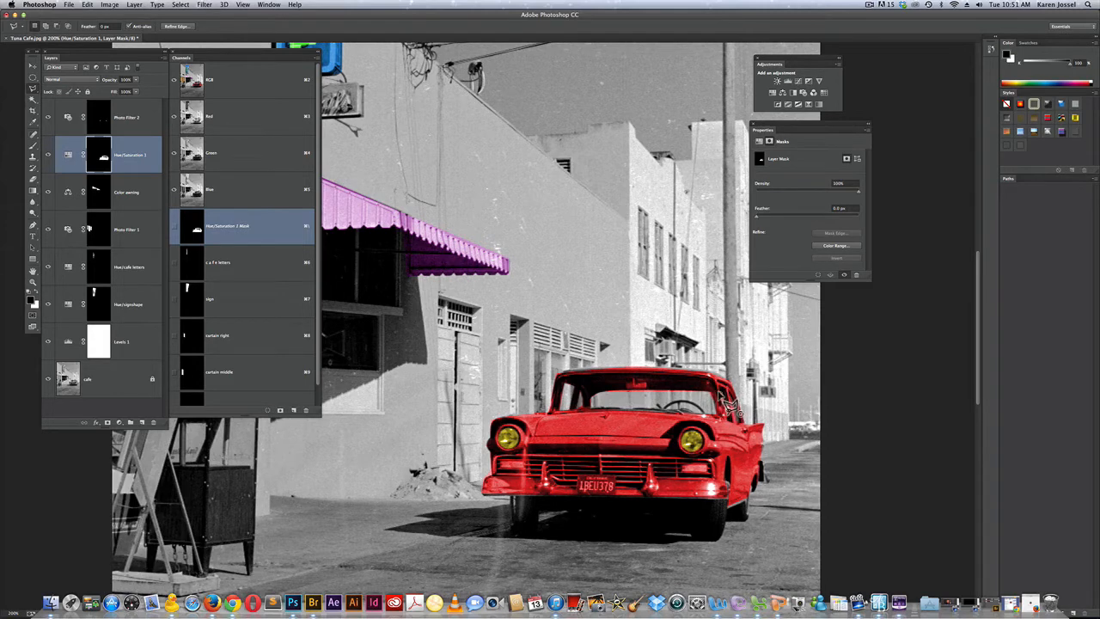
# Fill the selected glass sliver between the windshield and side window with black on the Hue/Saturation 1 mask, and deselect
pyautogui.click(88, 4)
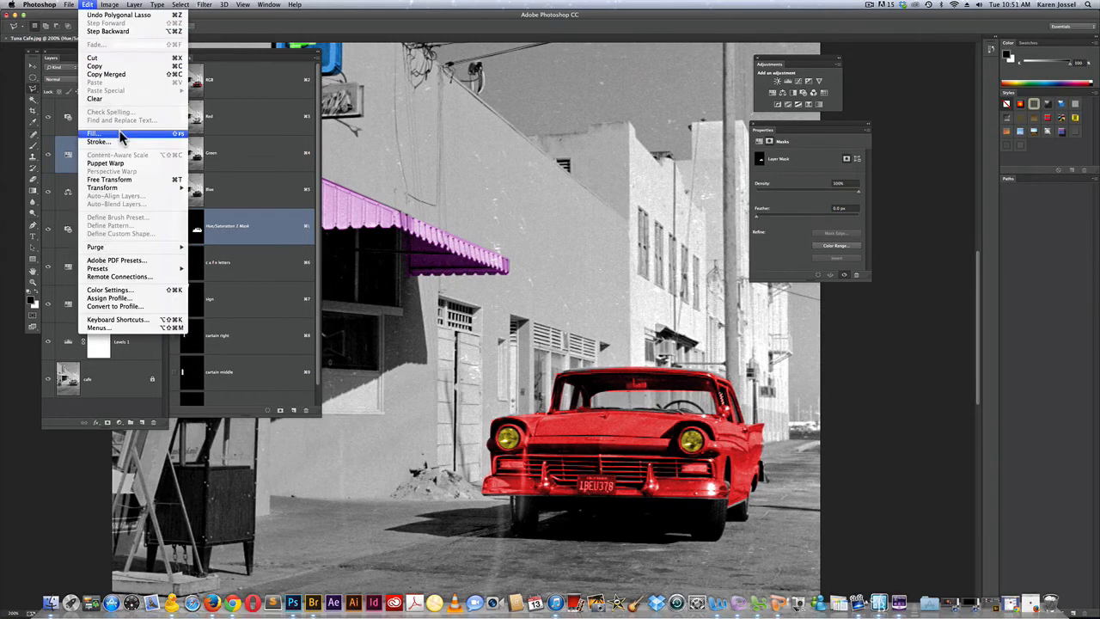
pyautogui.click(119, 136)
pyautogui.click(615, 254)
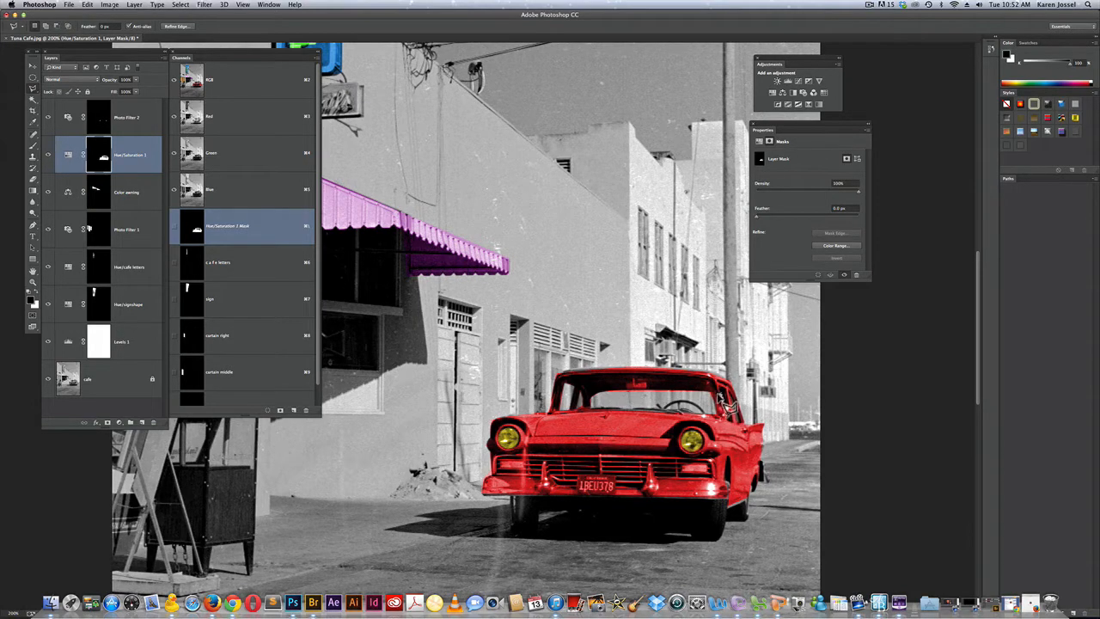
pyautogui.press('super')
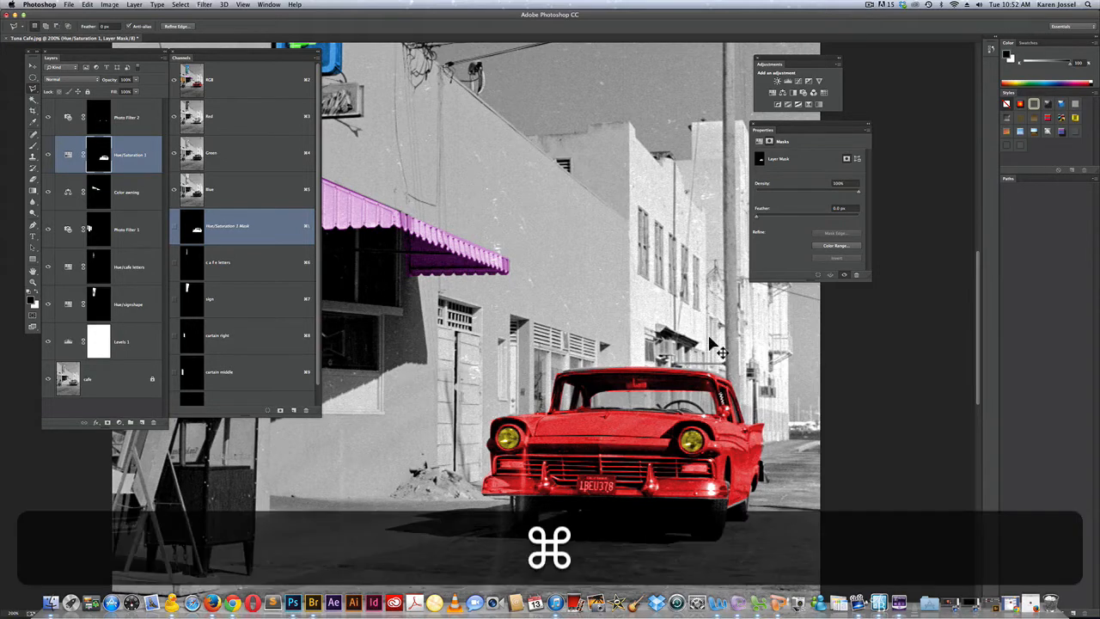
pyautogui.press('super+d')
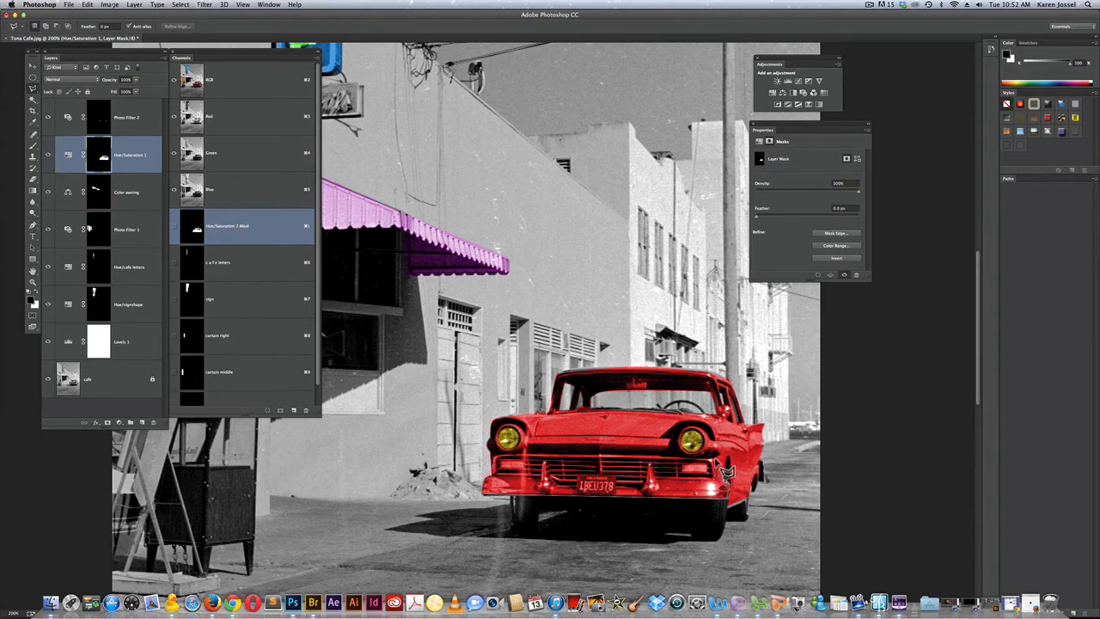
# Outline the car's grille and front bumper with the Polygonal Lasso and fill the selection with black on the Hue/Saturation 1 mask
pyautogui.click(506, 466)
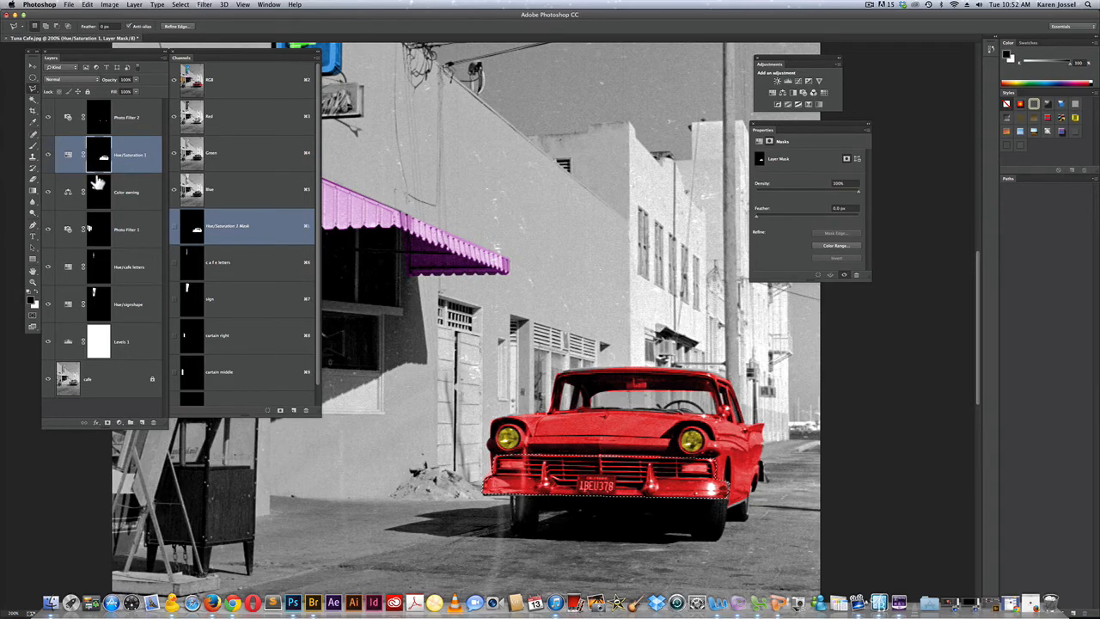
pyautogui.click(88, 4)
pyautogui.click(94, 133)
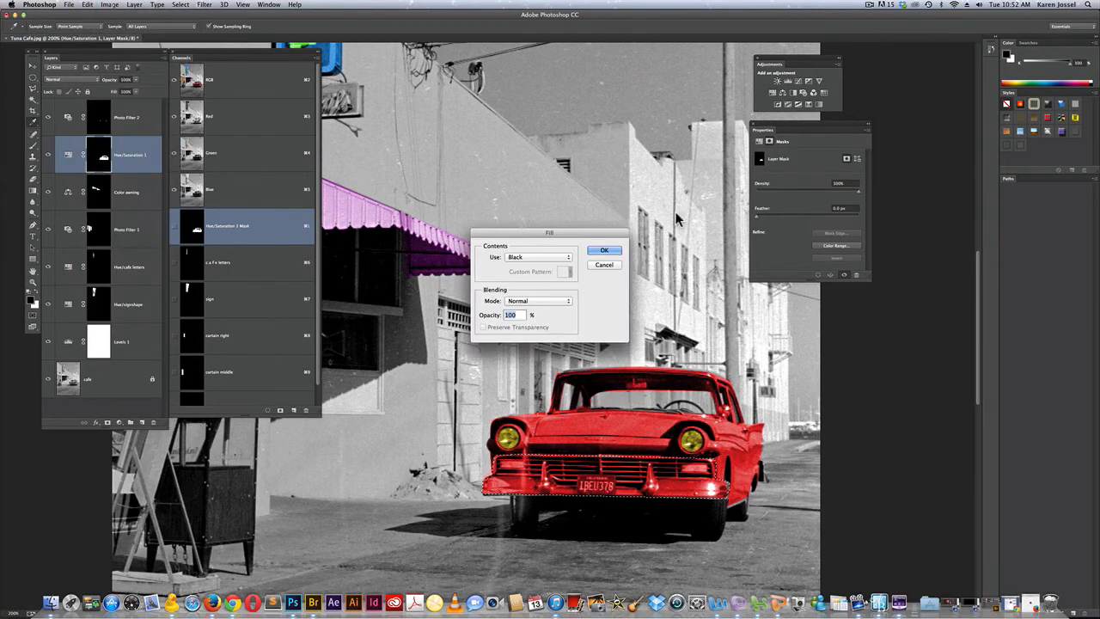
pyautogui.click(604, 251)
# Add a Levels adjustment to the selected grille and bumper, with input levels 40, 1.82 and 164
pyautogui.press('l')
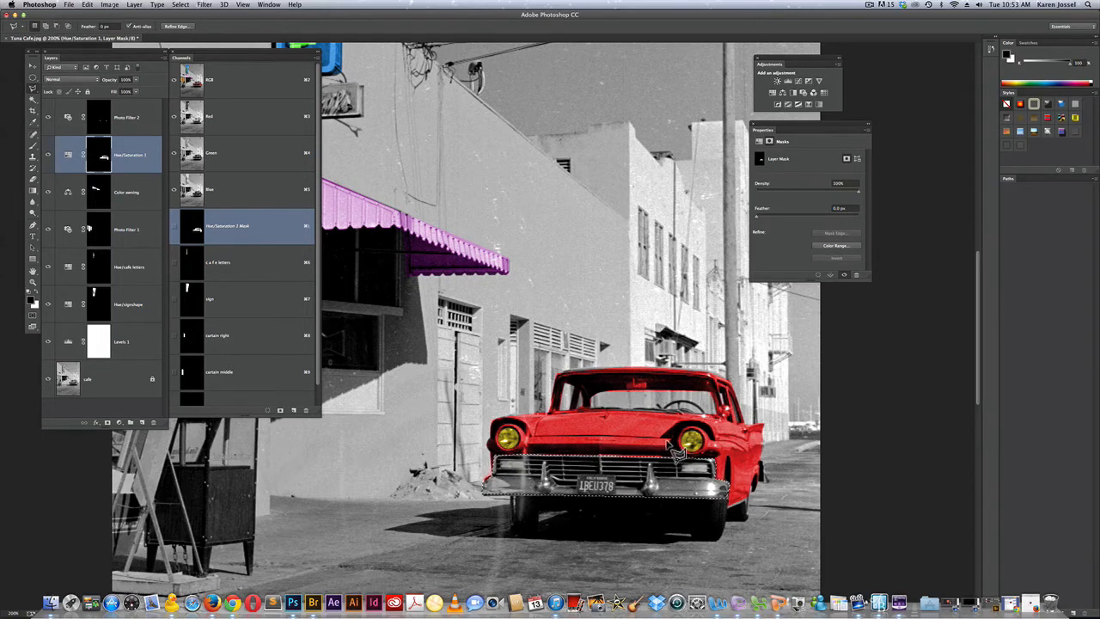
pyautogui.click(789, 81)
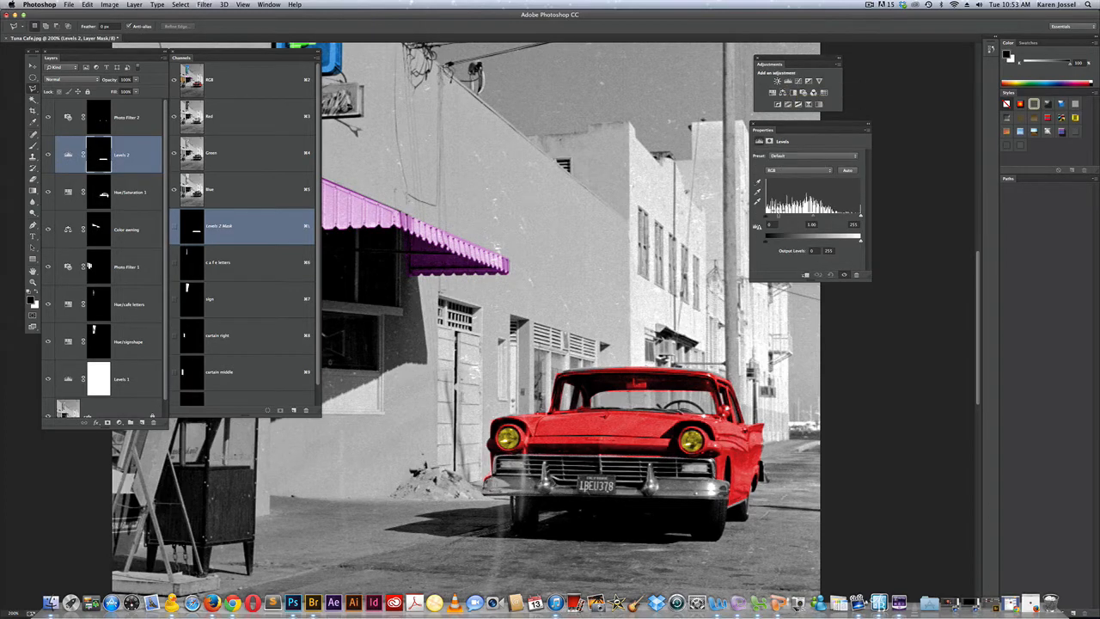
pyautogui.moveTo(767, 217); pyautogui.dragTo(777, 219)
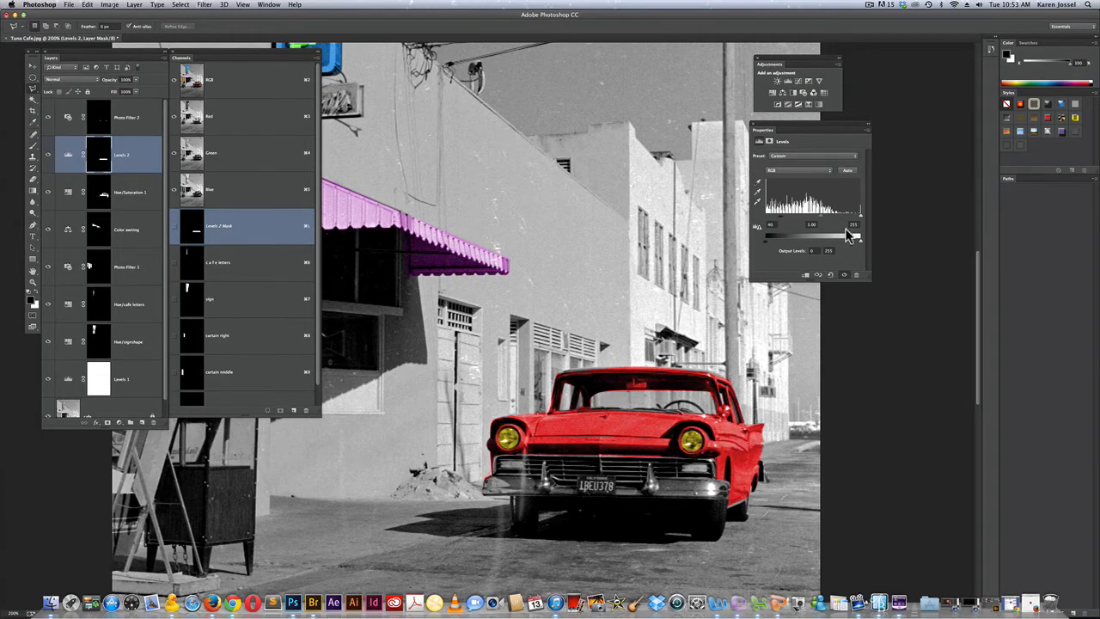
pyautogui.moveTo(860, 217); pyautogui.dragTo(797, 220)
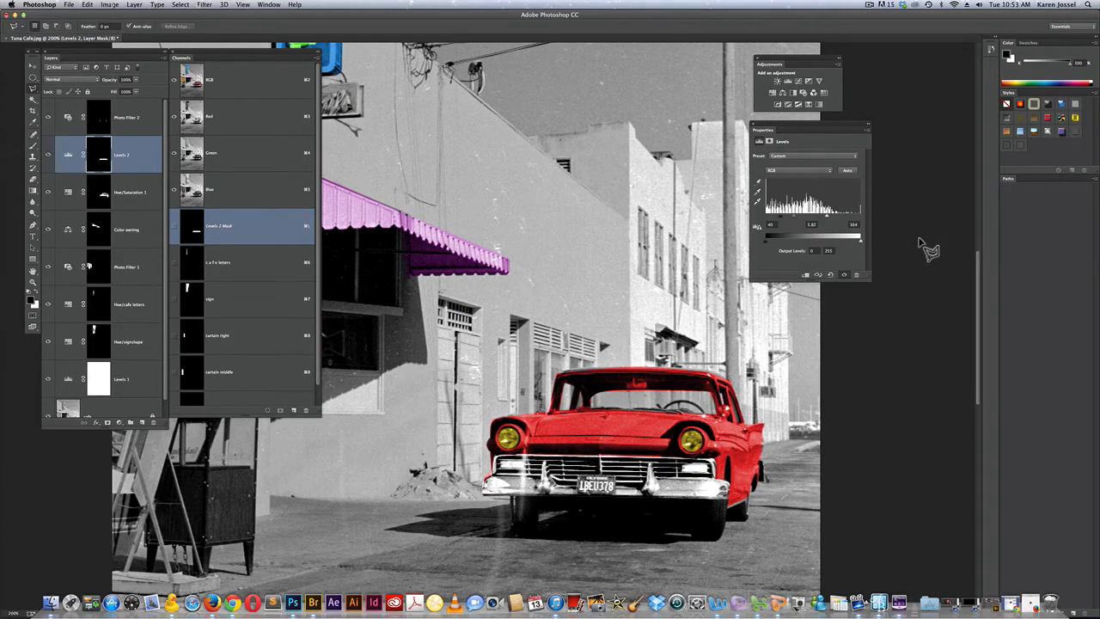
# Select both rectangular lights beside the grille with the Rectangular Marquee, targeting the Levels 2 mask
pyautogui.click(125, 113)
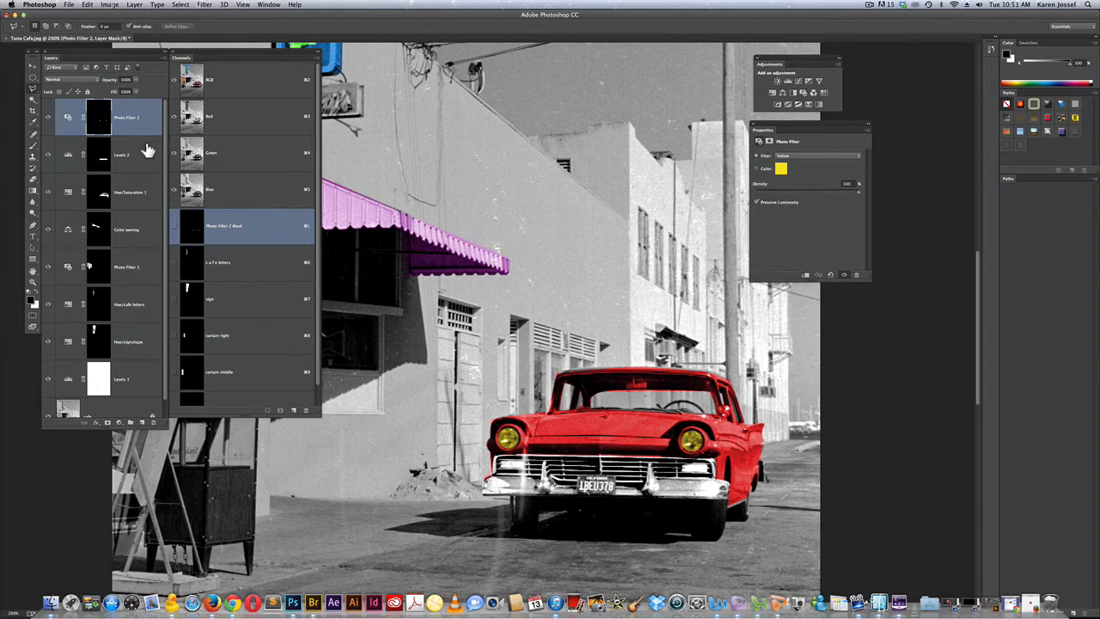
pyautogui.click(102, 153)
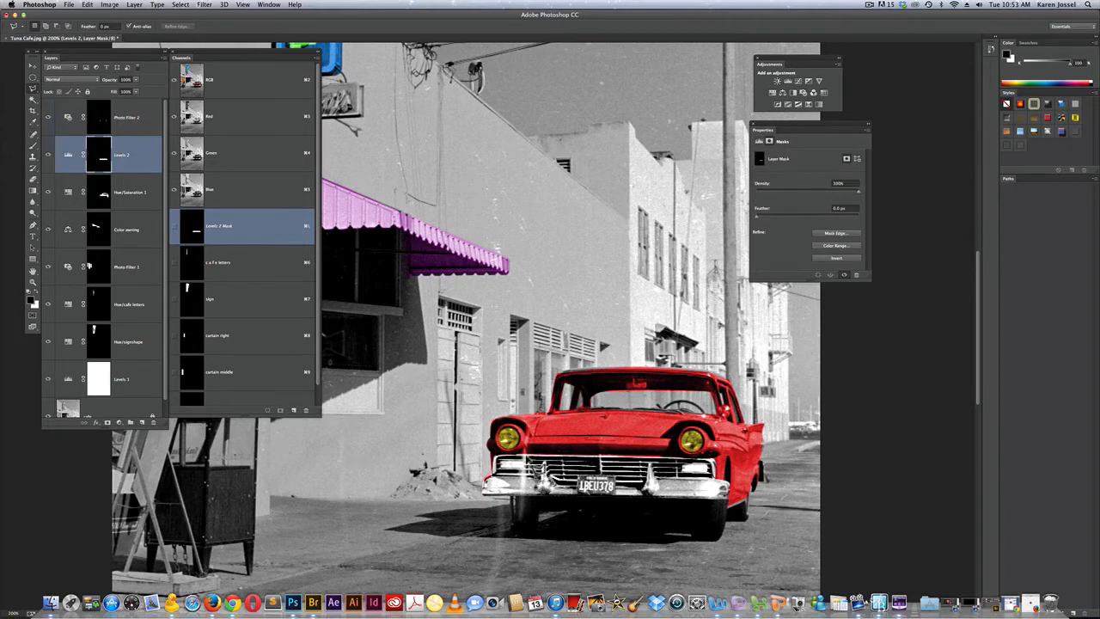
pyautogui.press('m')
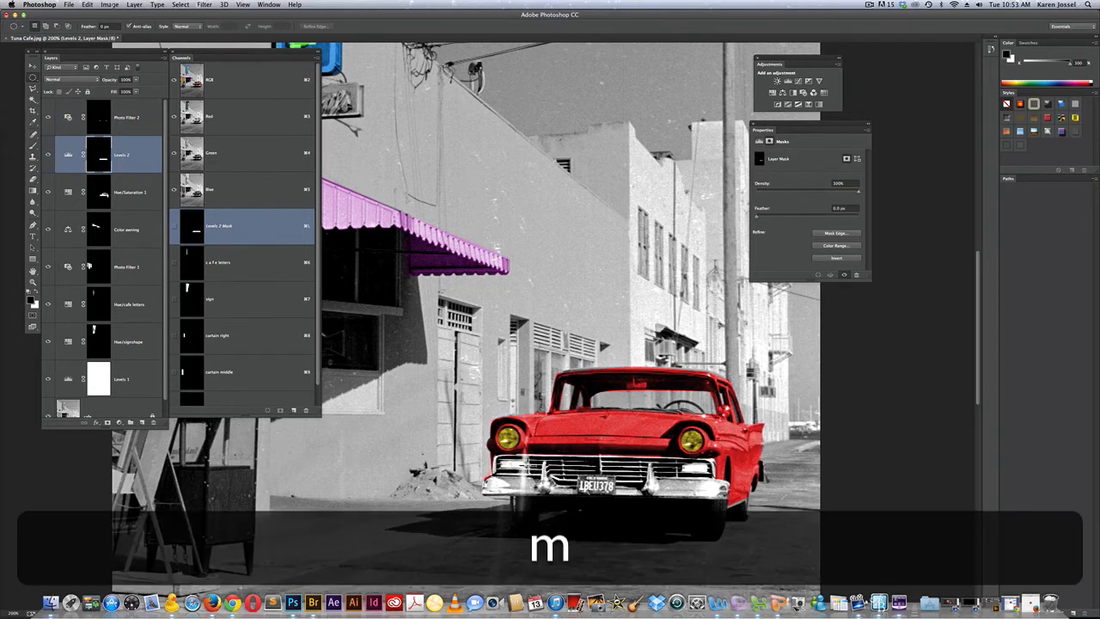
pyautogui.moveTo(511, 465); pyautogui.dragTo(495, 469)
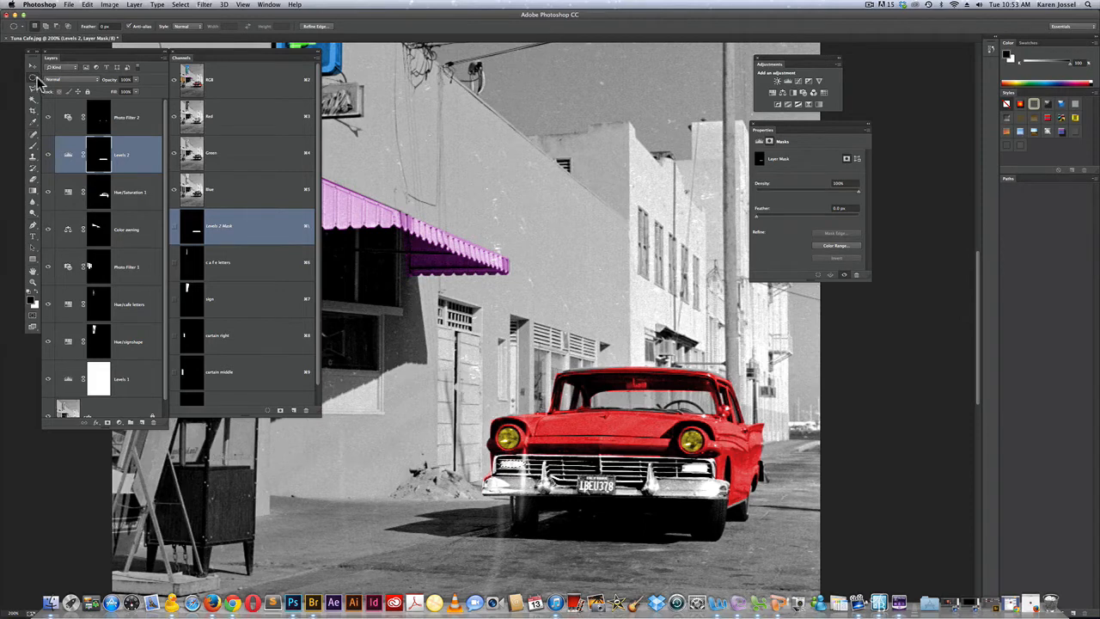
pyautogui.moveTo(34, 76); pyautogui.dragTo(60, 76)
pyautogui.press('super+d')
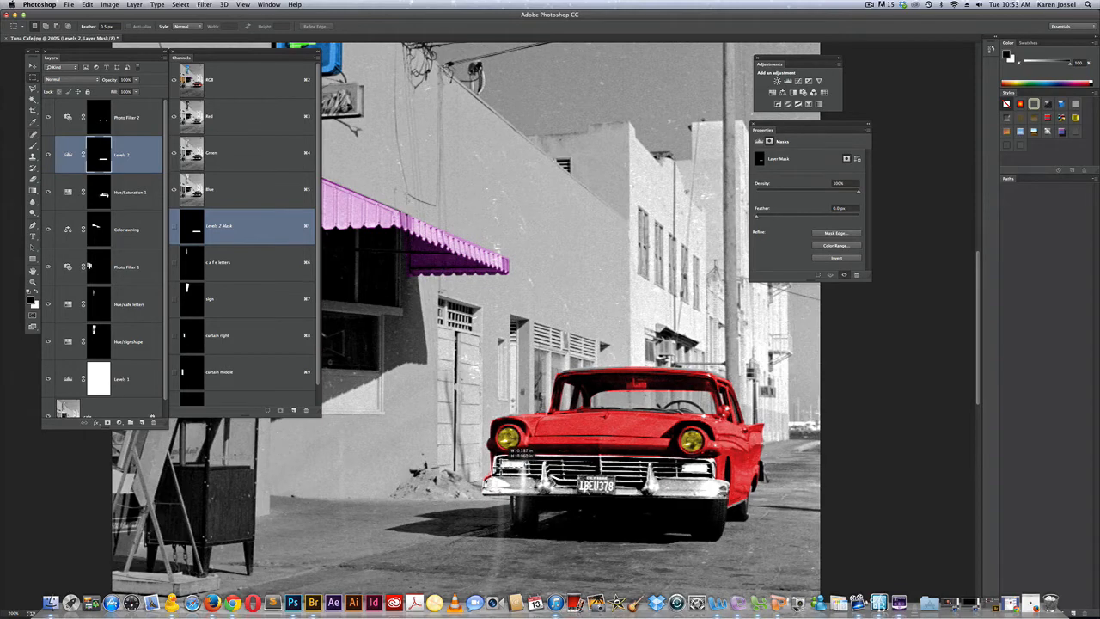
pyautogui.moveTo(501, 464); pyautogui.dragTo(501, 468)
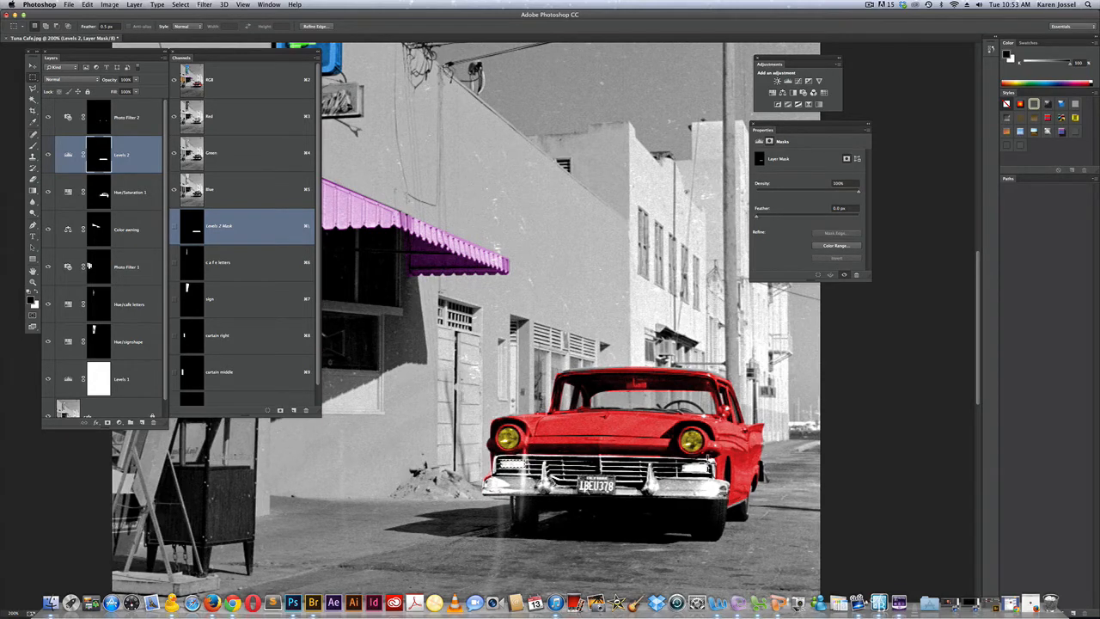
pyautogui.moveTo(710, 459); pyautogui.dragTo(679, 473)
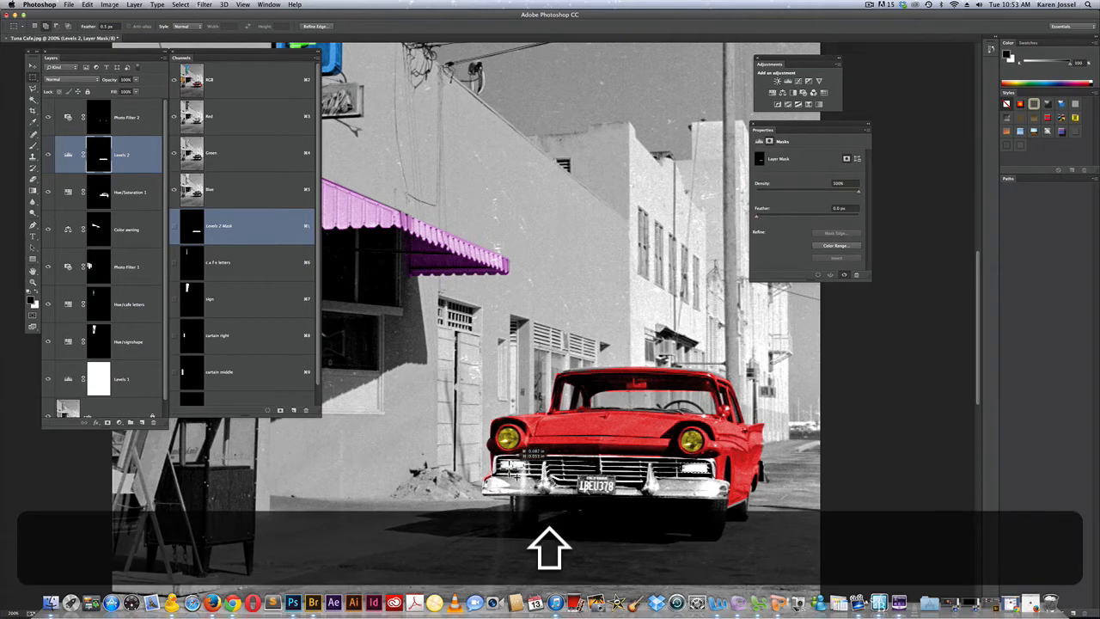
pyautogui.moveTo(508, 467); pyautogui.dragTo(499, 465)
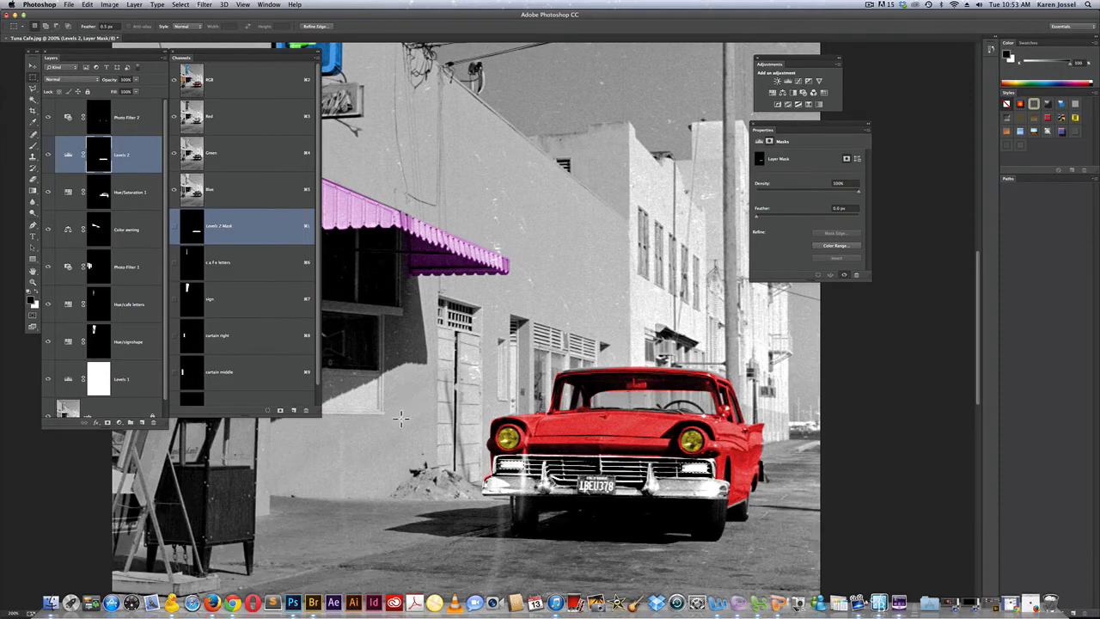
pyautogui.press('shift')
# Rename the Levels 2 layer as "Levels bumper"
pyautogui.doubleClick(124, 154)
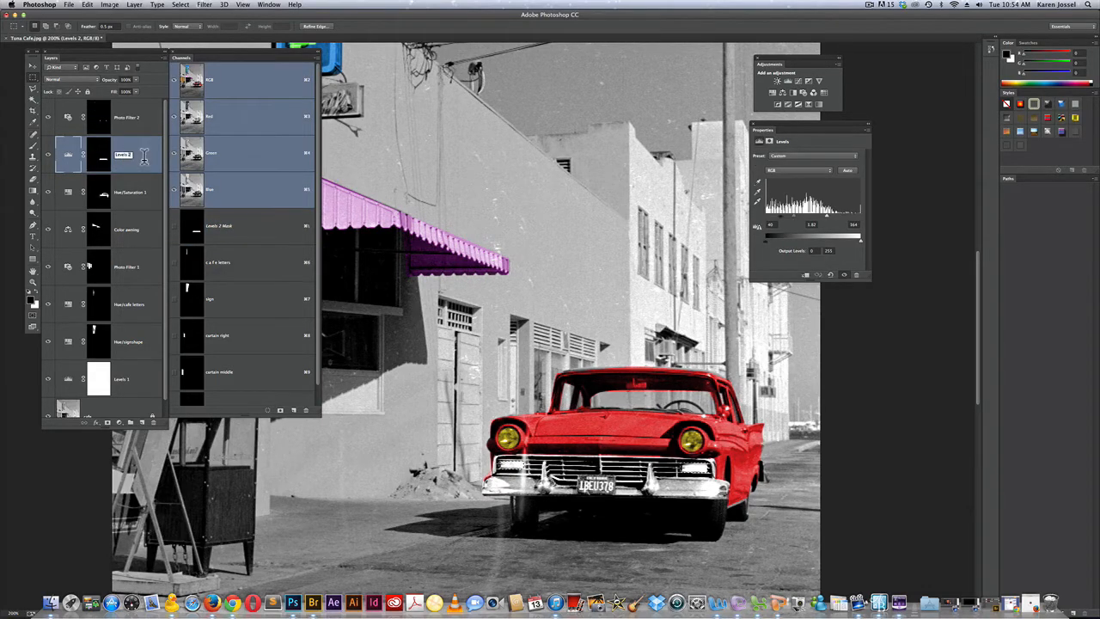
pyautogui.press('Right')
pyautogui.press('BackSpace')
pyautogui.write('bump[er')
pyautogui.press('BackSpace')
pyautogui.press('BackSpace')
pyautogui.write('er')
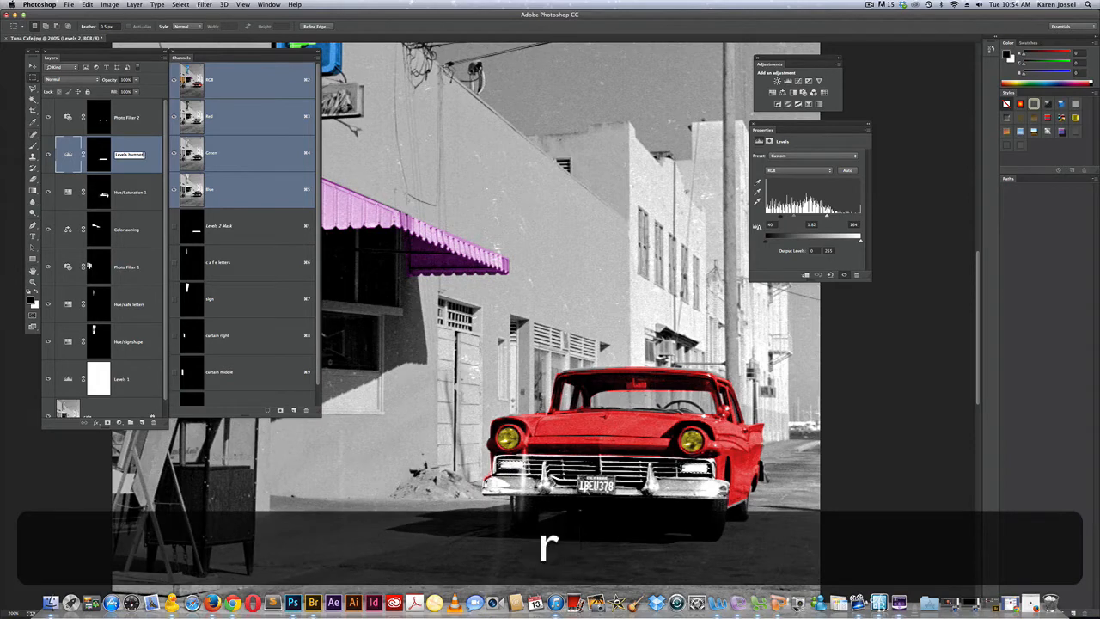
pyautogui.press('Return')
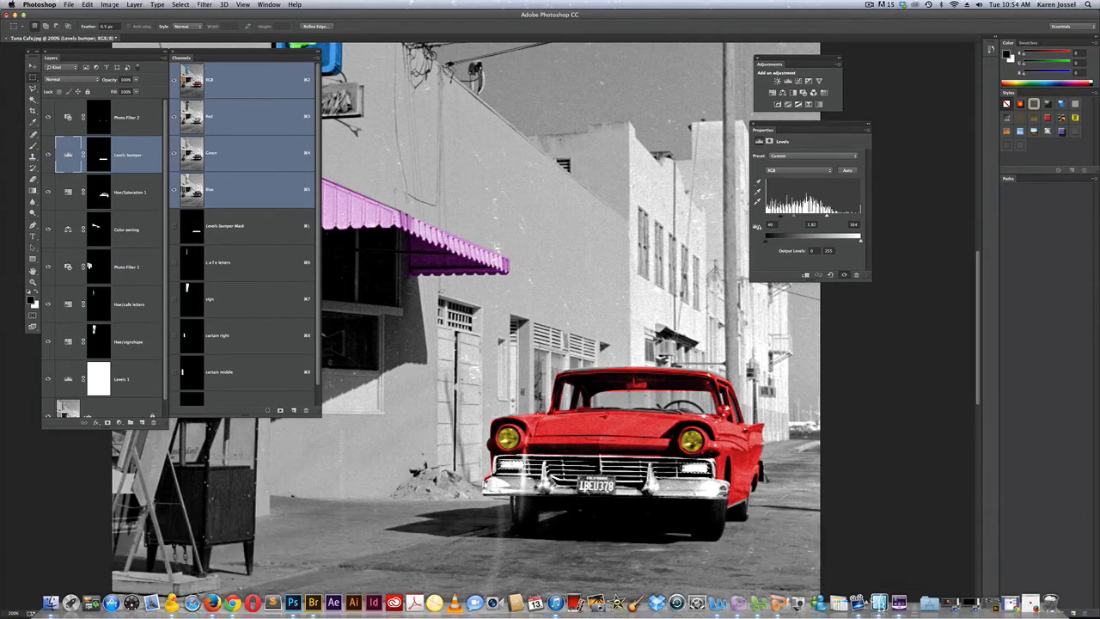
# Fill the two selected lights with black at 100% opacity on the Levels bumper mask
pyautogui.click(100, 165)
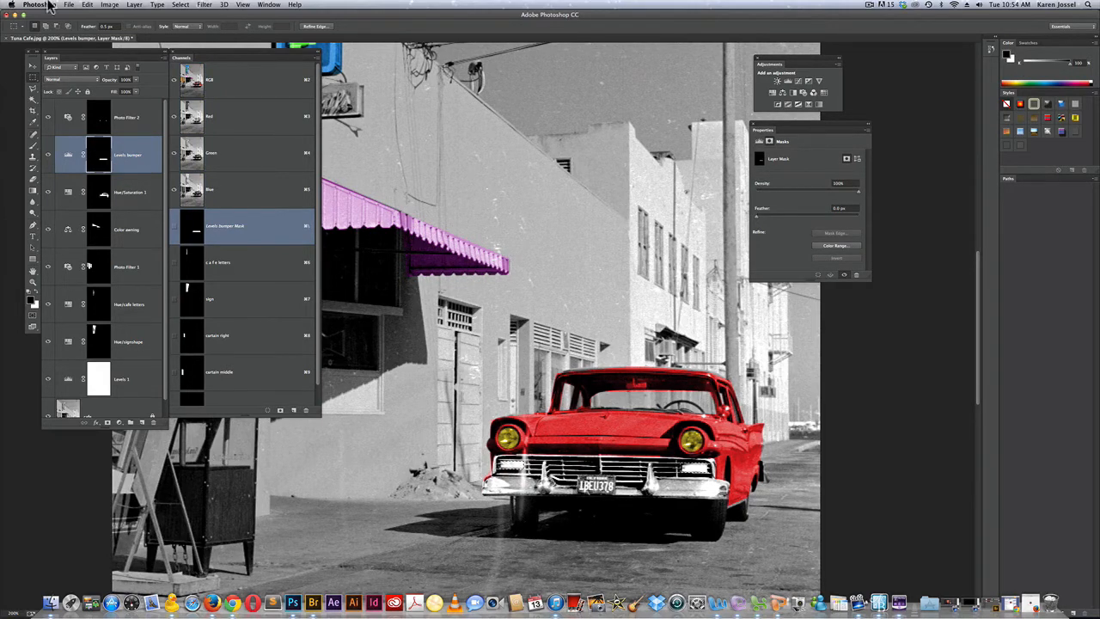
pyautogui.click(86, 5)
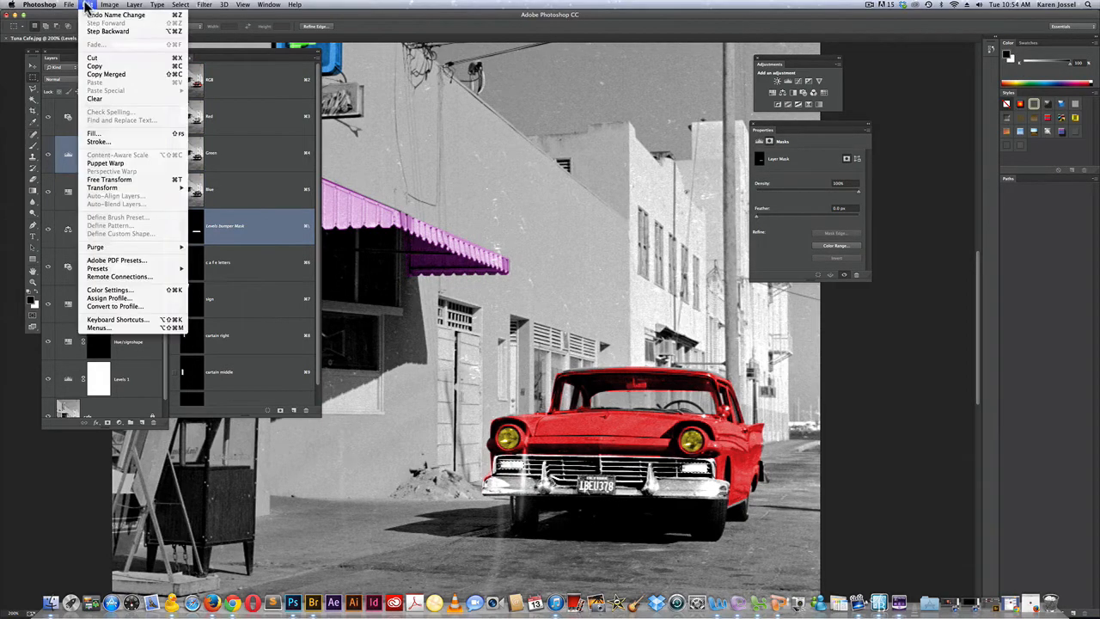
pyautogui.click(96, 133)
pyautogui.click(606, 251)
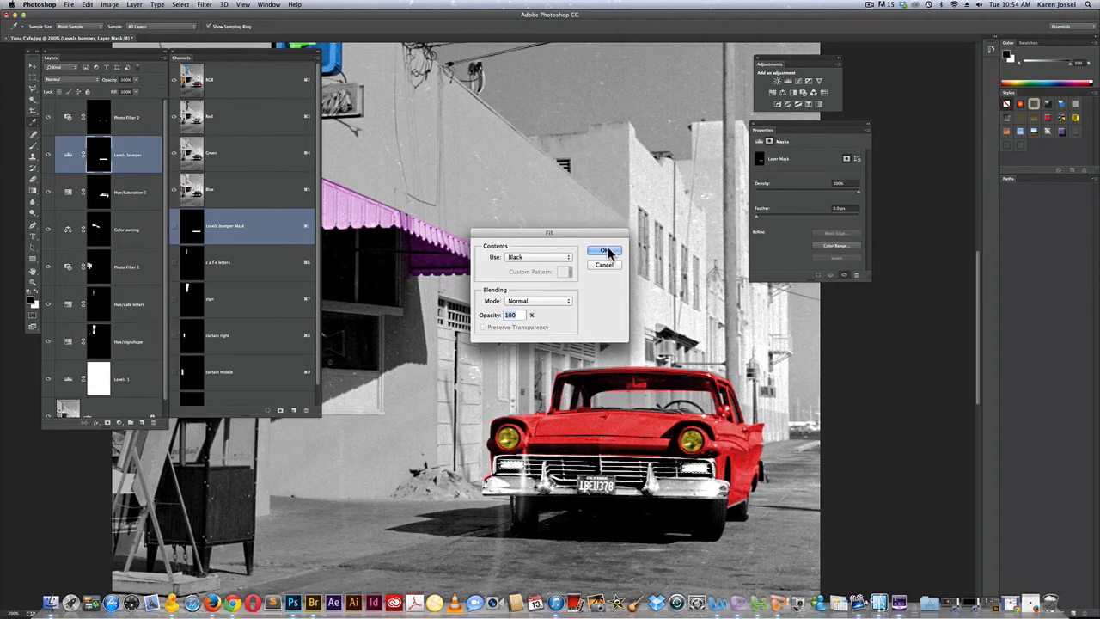
pyautogui.press('m')
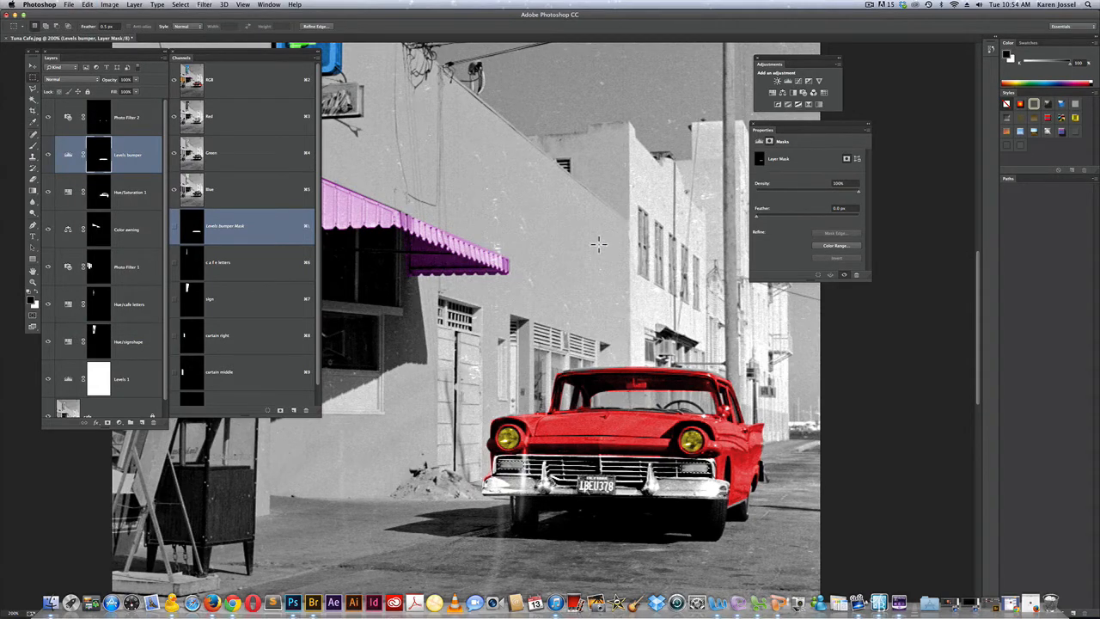
# Add a Color Balance adjustment to the selected lights, with midtones at cyan-red -85, magenta-green +87 and yellow-blue +93
pyautogui.click(783, 94)
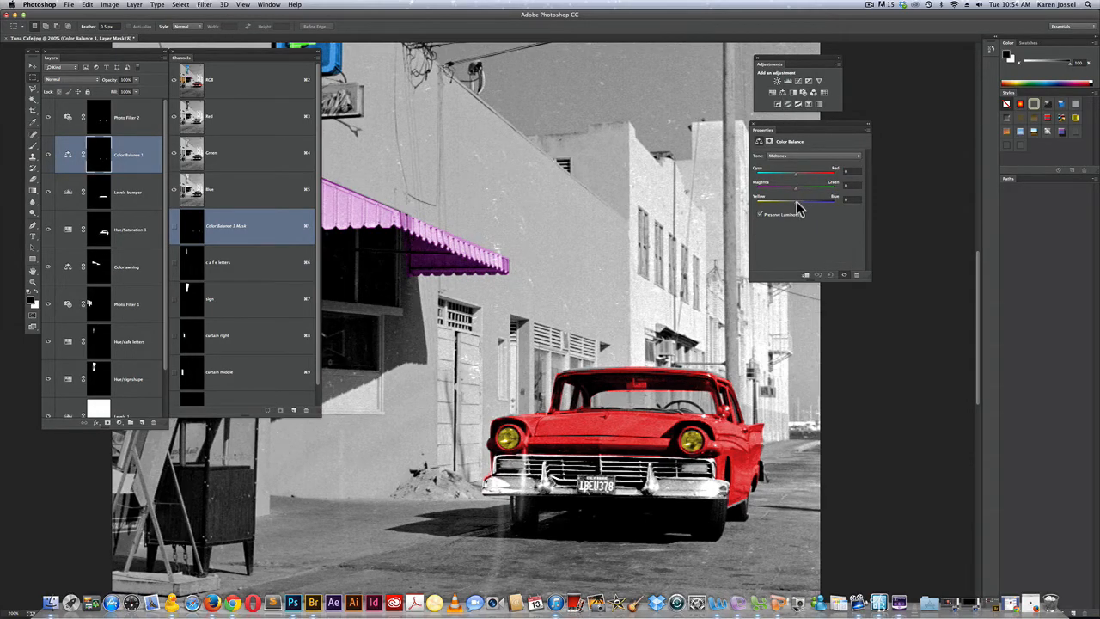
pyautogui.moveTo(798, 209); pyautogui.dragTo(763, 180)
# Marquee-select the car's license plate and fill it with black at 100% opacity on the Levels bumper mask
pyautogui.moveTo(616, 474); pyautogui.dragTo(578, 493)
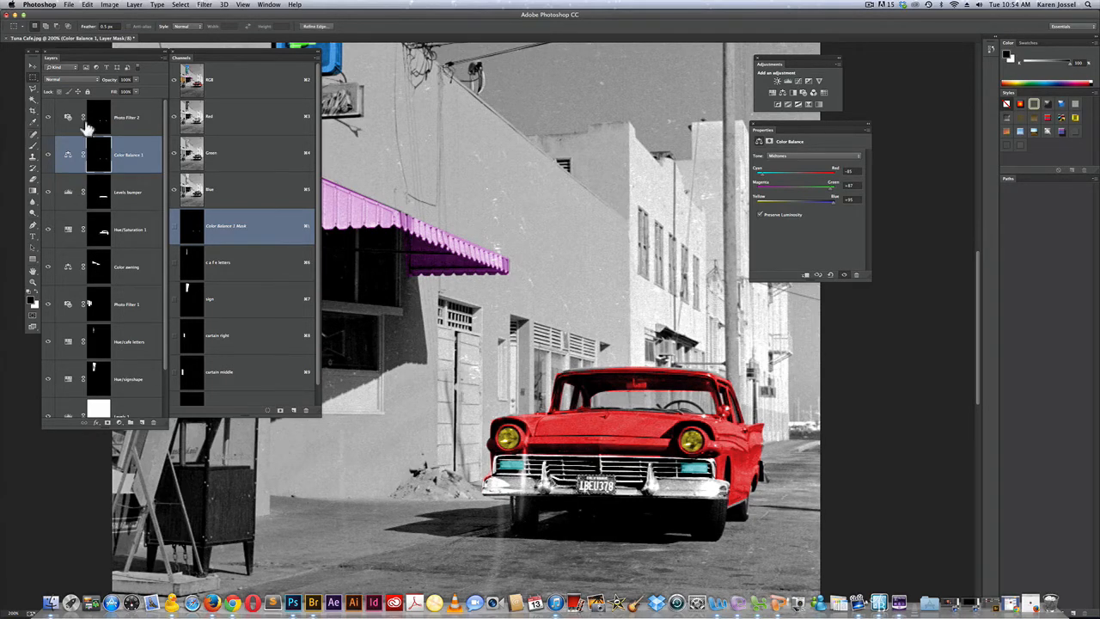
pyautogui.click(128, 190)
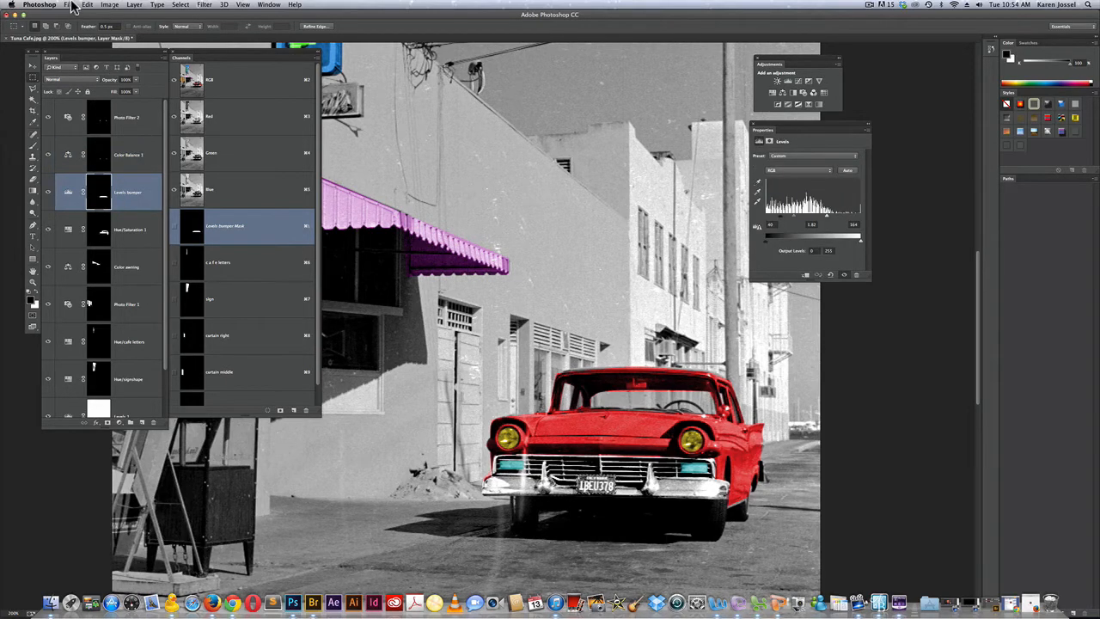
pyautogui.click(90, 5)
pyautogui.click(107, 128)
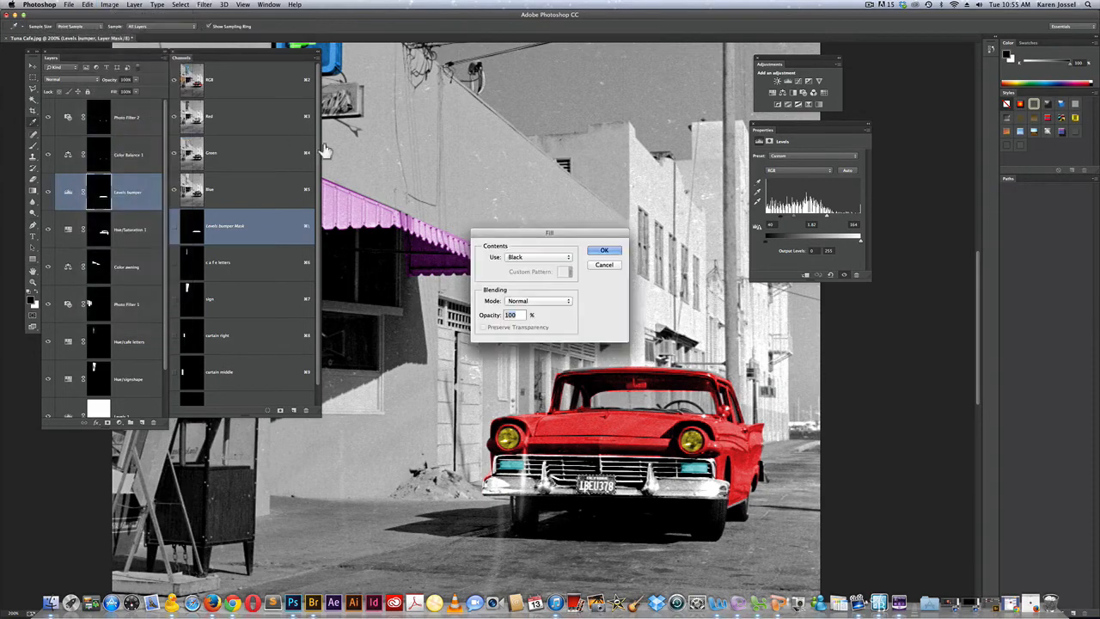
pyautogui.click(610, 250)
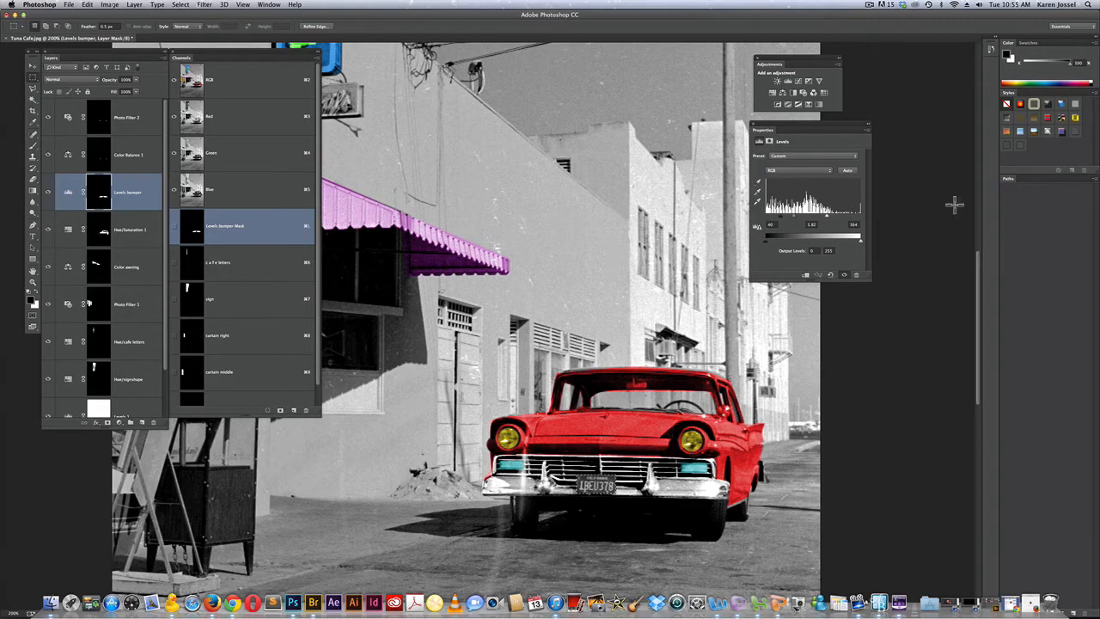
# Add a Hue/Saturation adjustment to the selected license plate with Colorize on, hue 230 and saturation 45
pyautogui.click(773, 93)
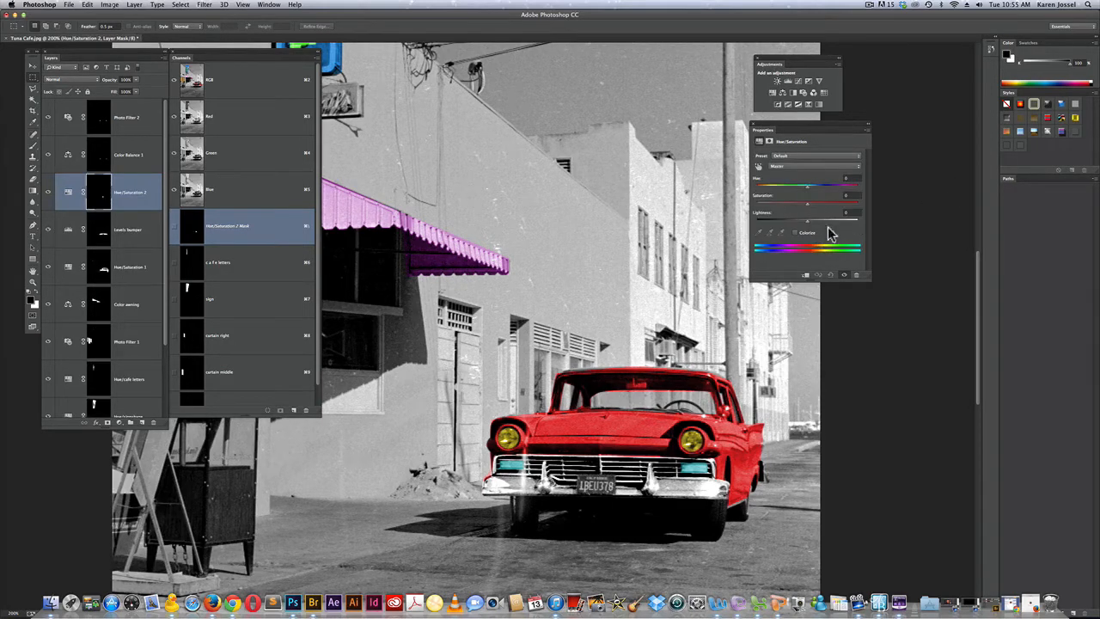
pyautogui.click(797, 232)
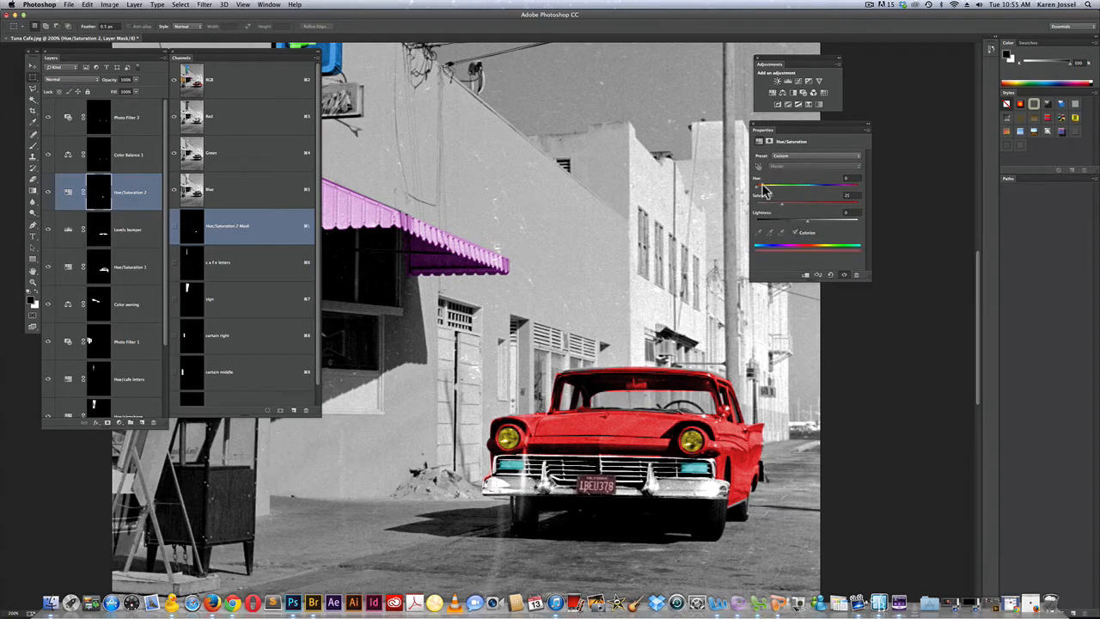
pyautogui.moveTo(757, 186); pyautogui.dragTo(824, 189)
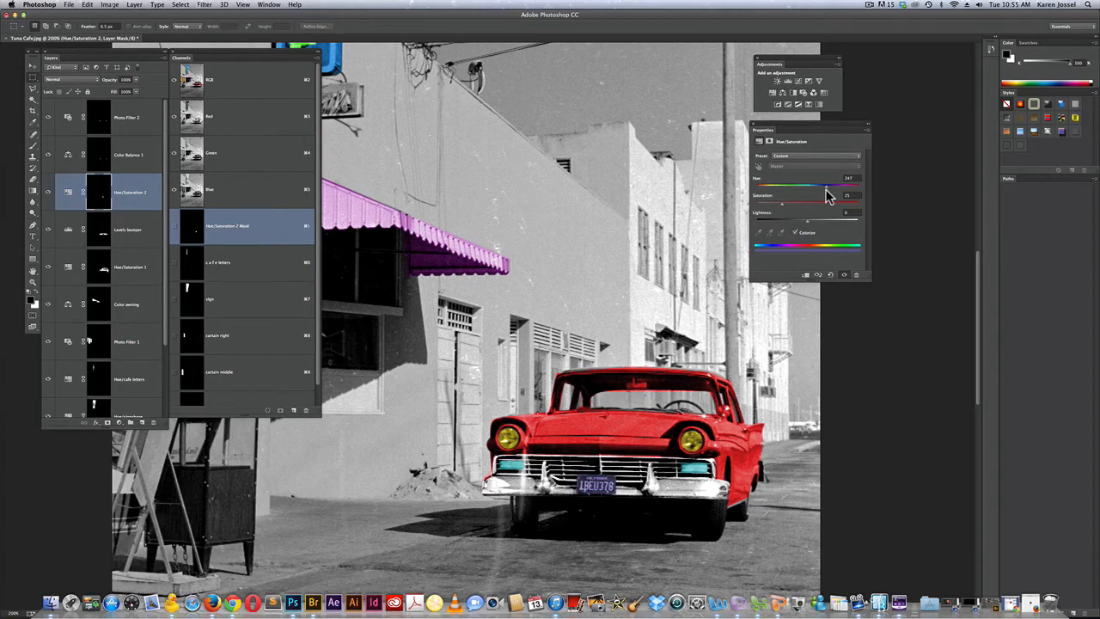
pyautogui.moveTo(780, 201); pyautogui.dragTo(822, 187)
# Rename the license plate's Hue/Saturation layer as "Hueplate"
pyautogui.doubleClick(134, 193)
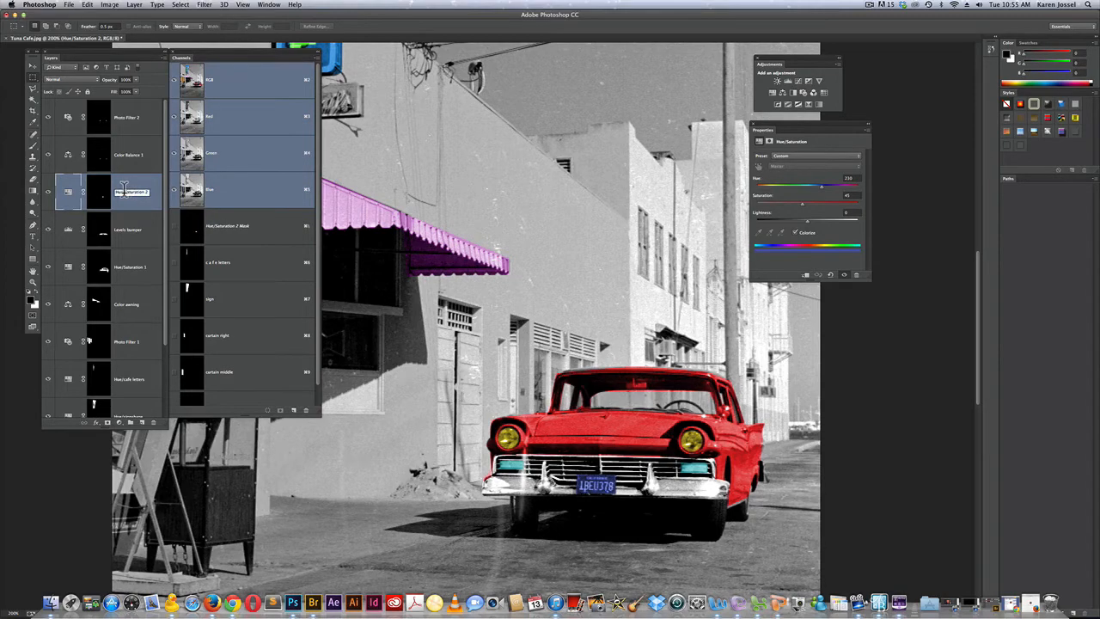
pyautogui.write('Hueplate')
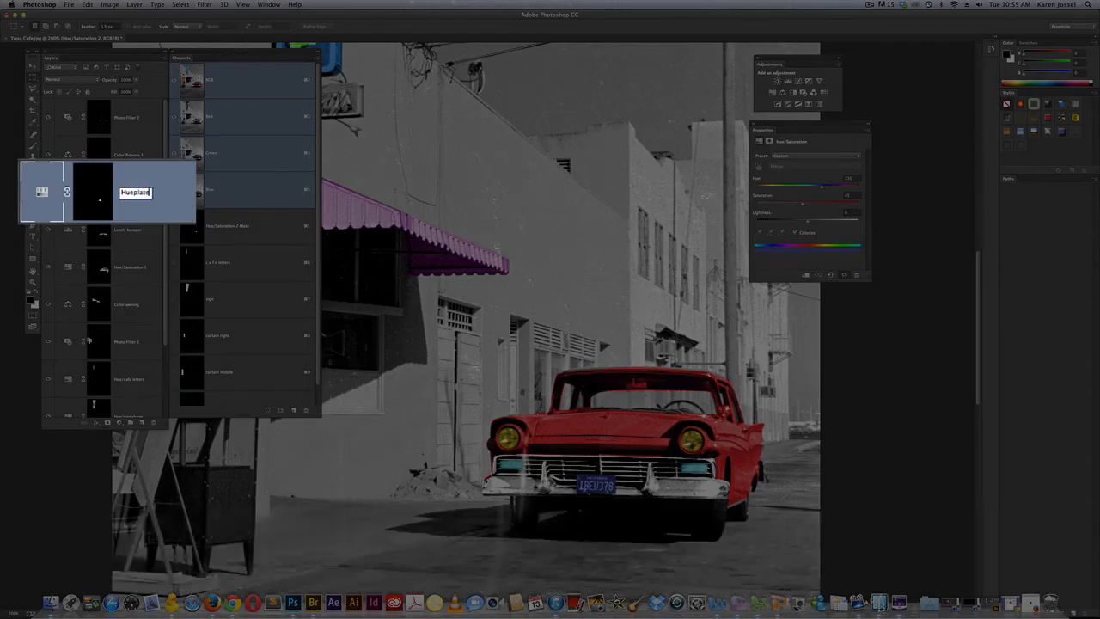
pyautogui.press('Return')
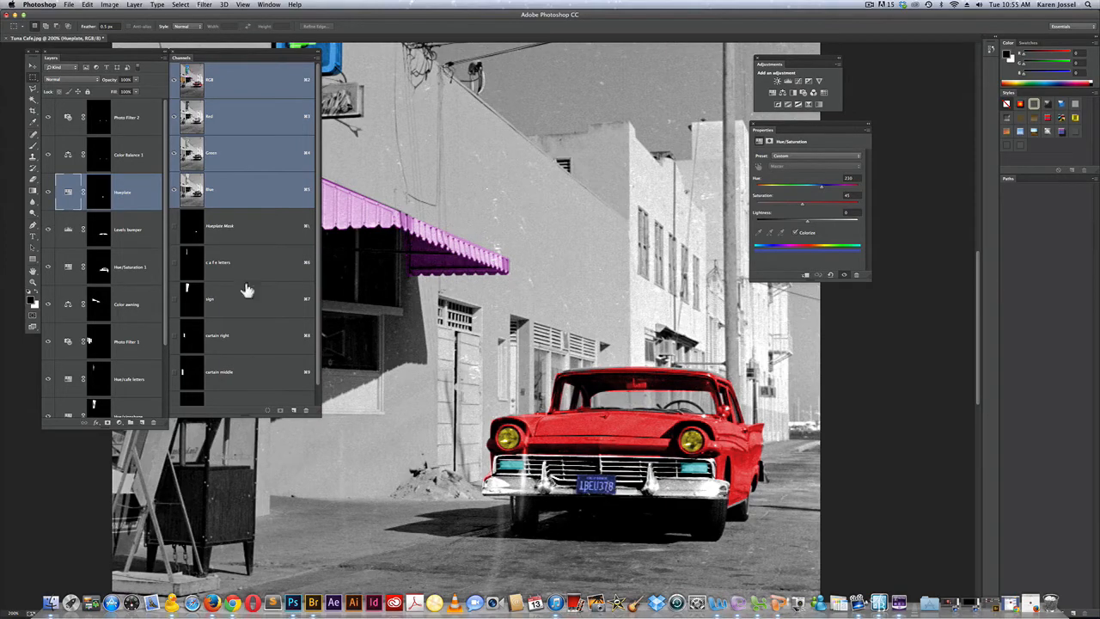
# Show the Hueplate layer mask alone on the canvas, and return to the full photo
pyautogui.click(99, 192)
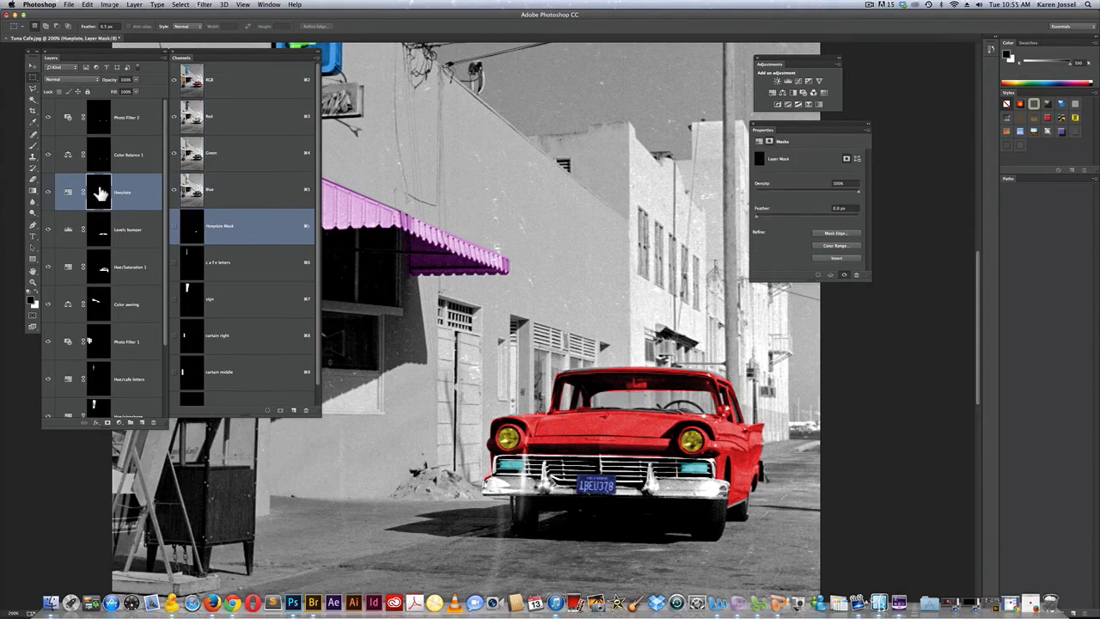
pyautogui.keyDown('alt'); pyautogui.click(99, 191); pyautogui.keyUp('alt')
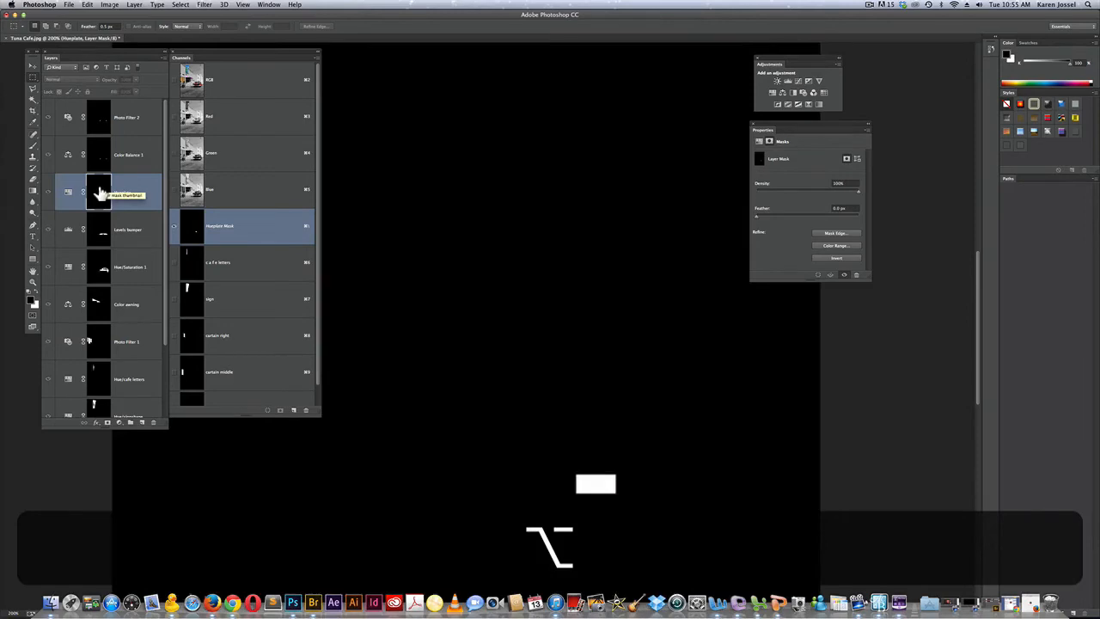
pyautogui.click(67, 193)
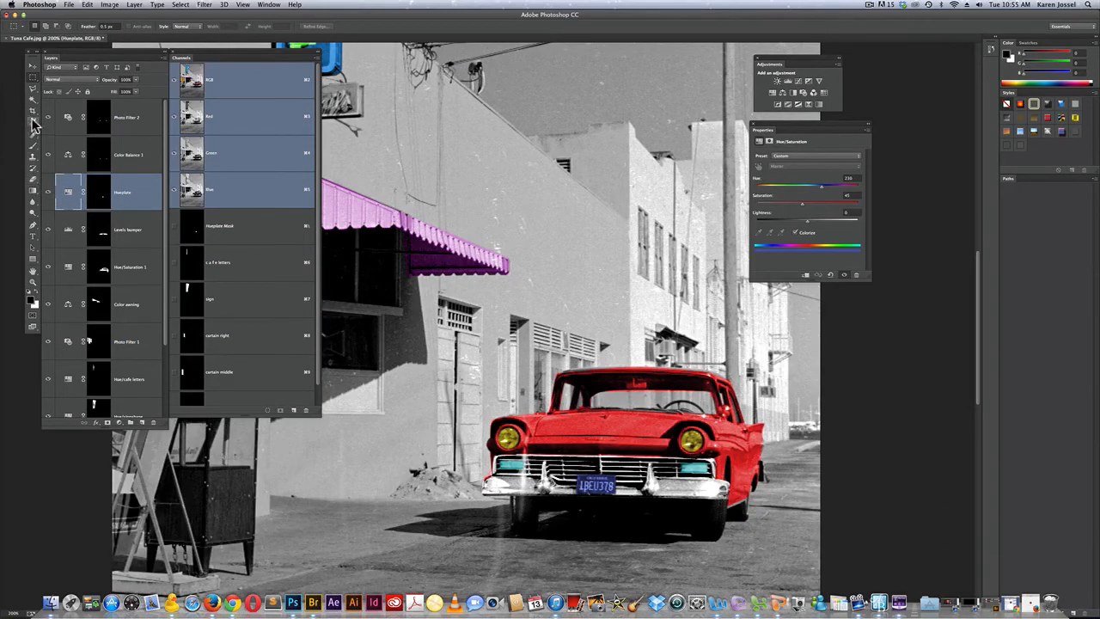
# Paint the license plate's characters black on the Hueplate layer mask with a small Pencil tip
pyautogui.click(33, 145)
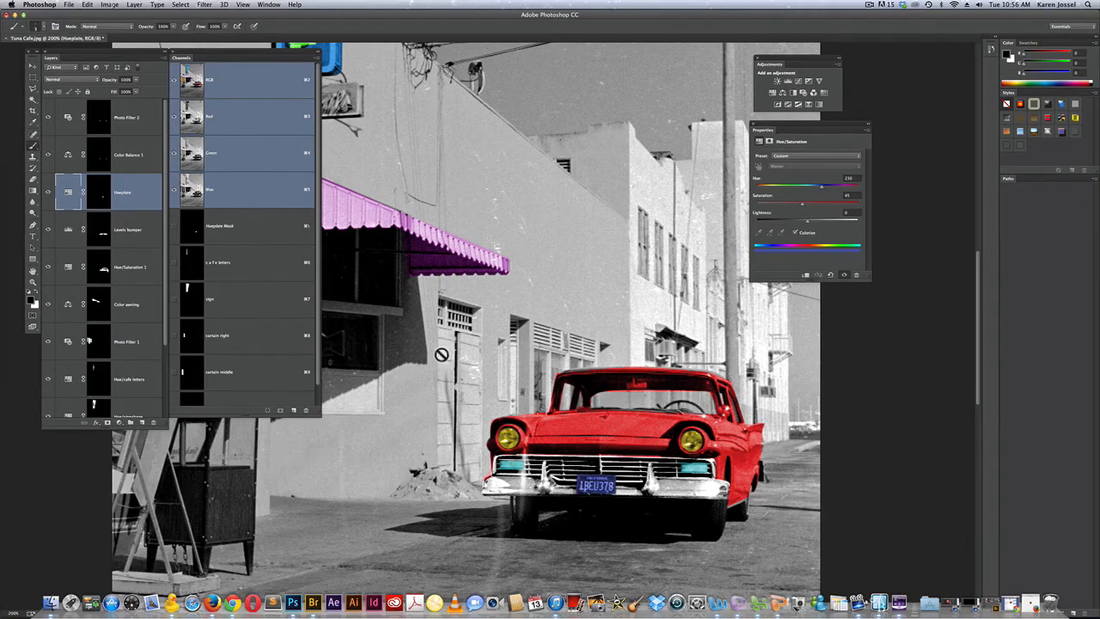
pyautogui.click(98, 190)
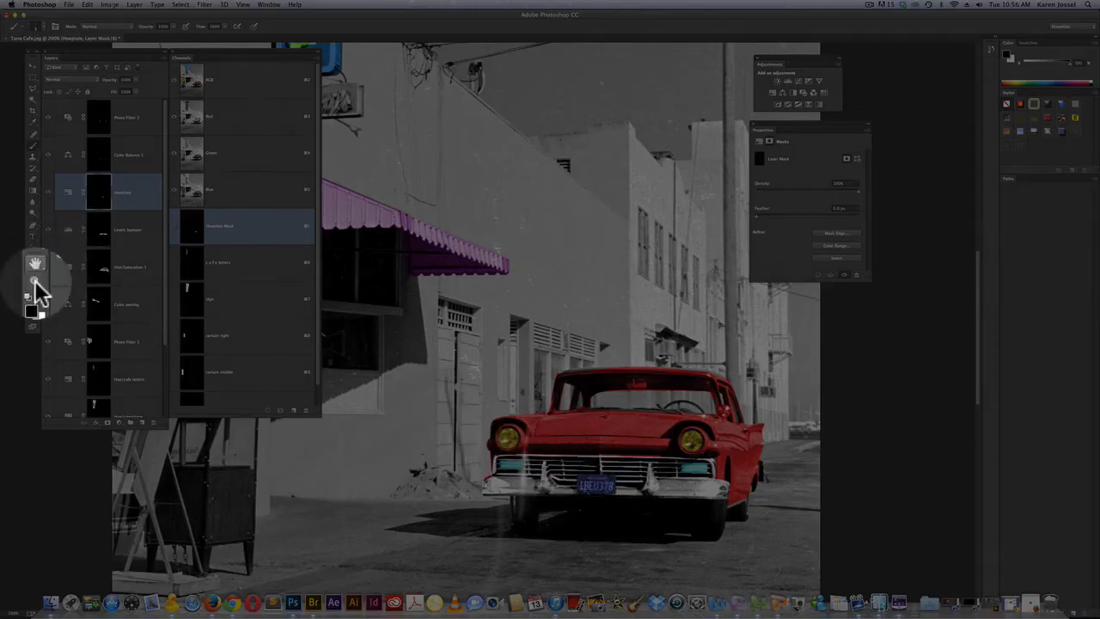
pyautogui.click(32, 281)
pyautogui.click(593, 485)
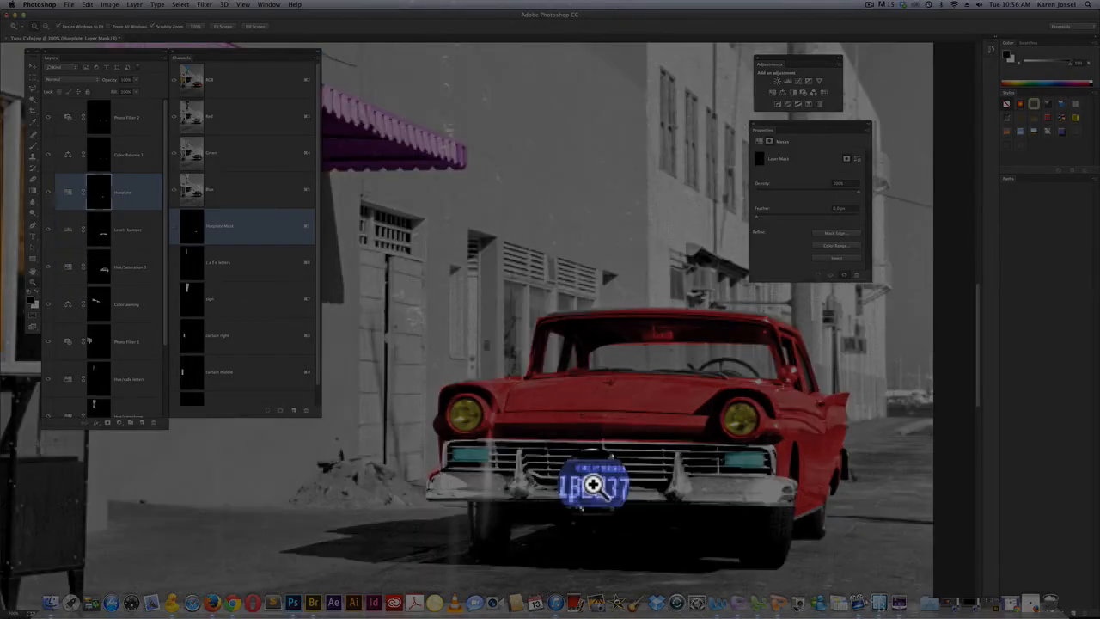
pyautogui.click(593, 486)
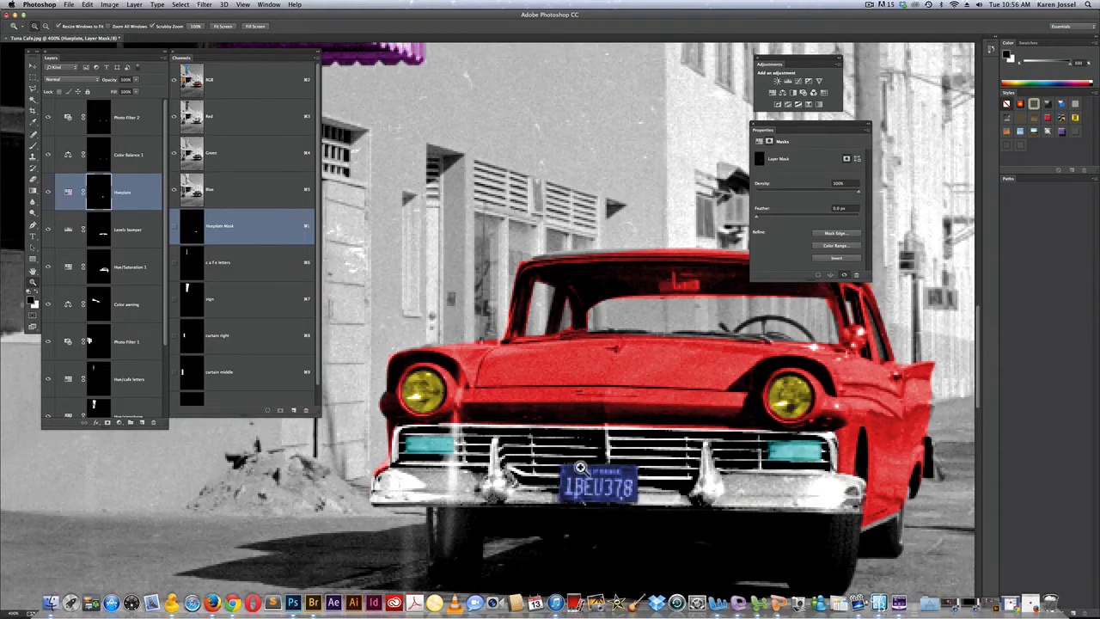
pyautogui.click(33, 146)
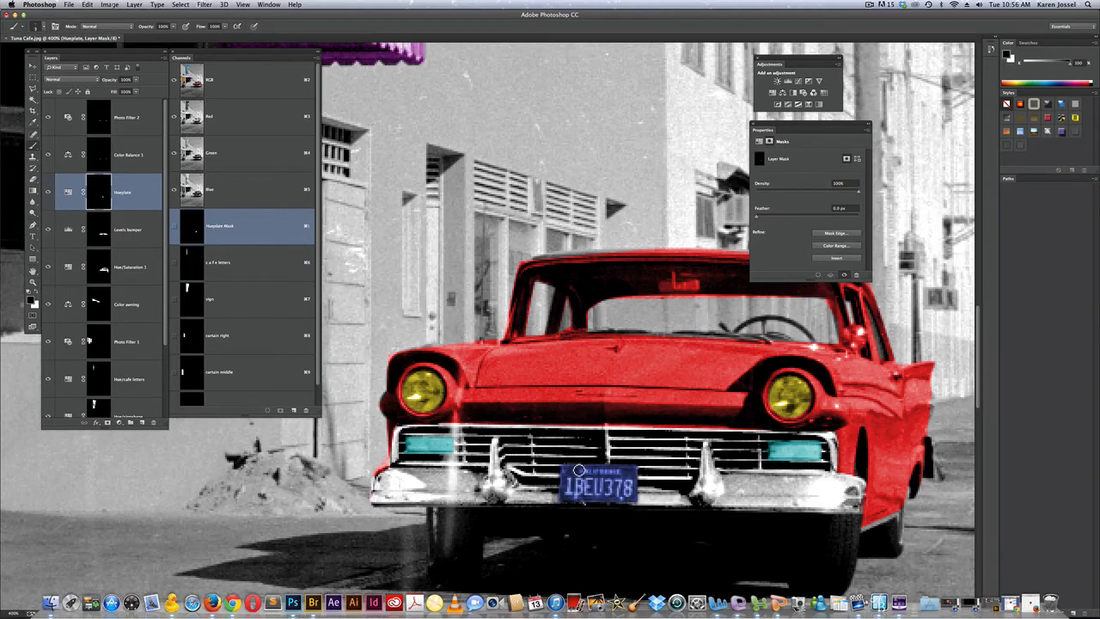
pyautogui.click(33, 146)
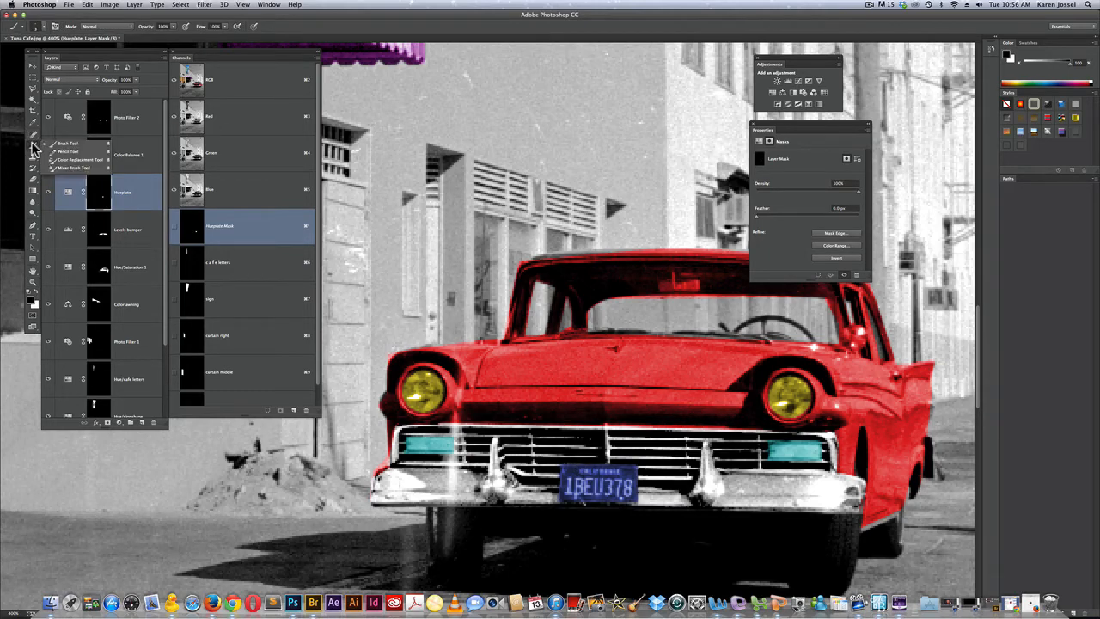
pyautogui.click(63, 151)
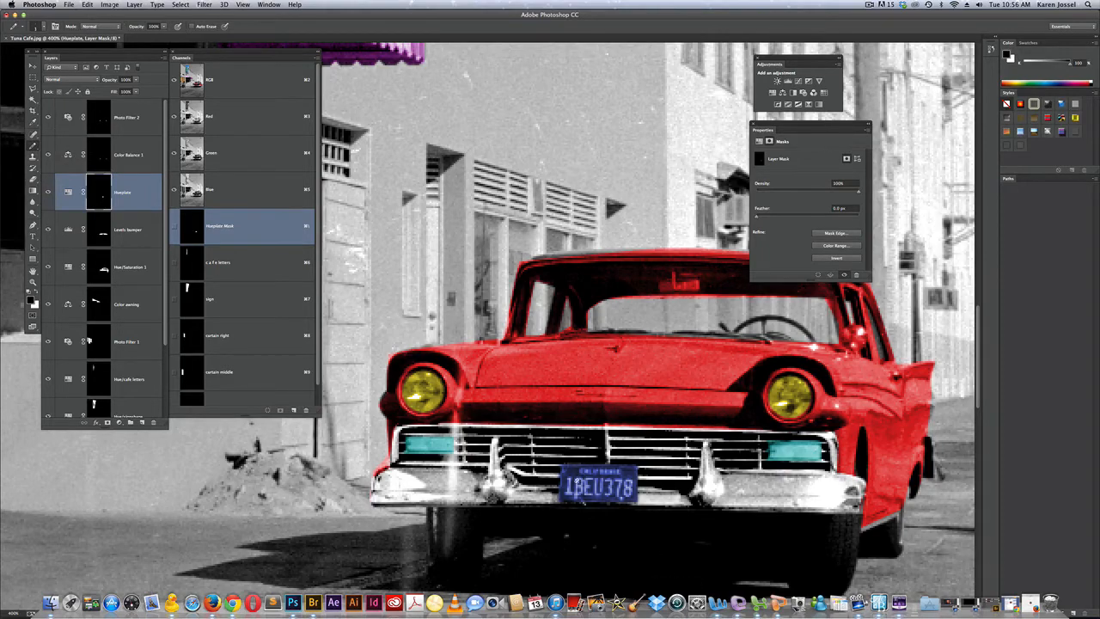
pyautogui.press('\\')
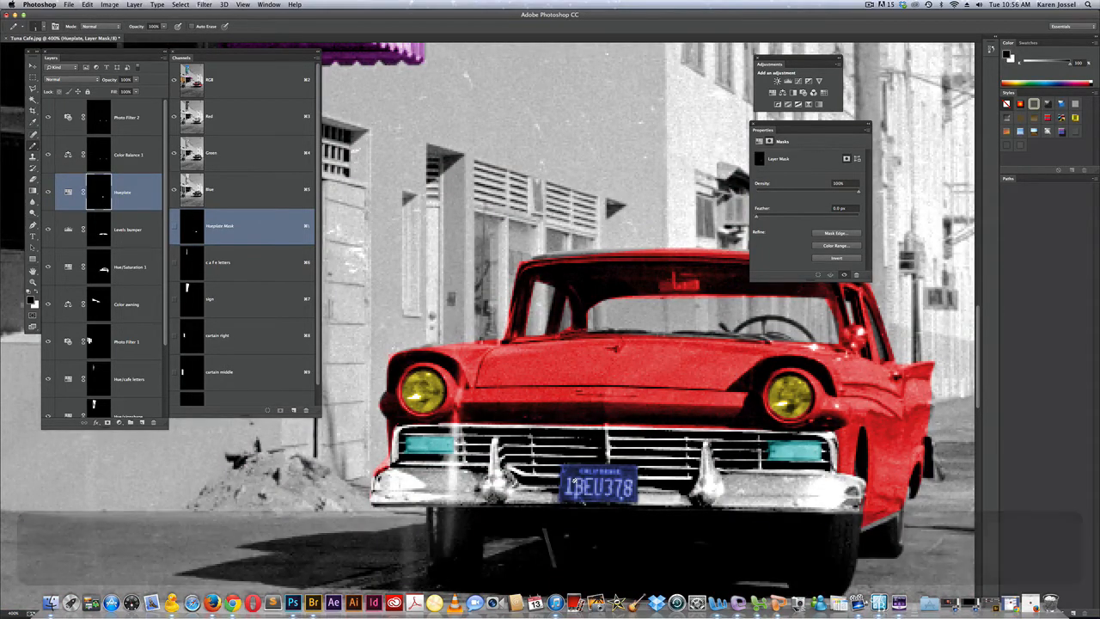
pyautogui.press(']')
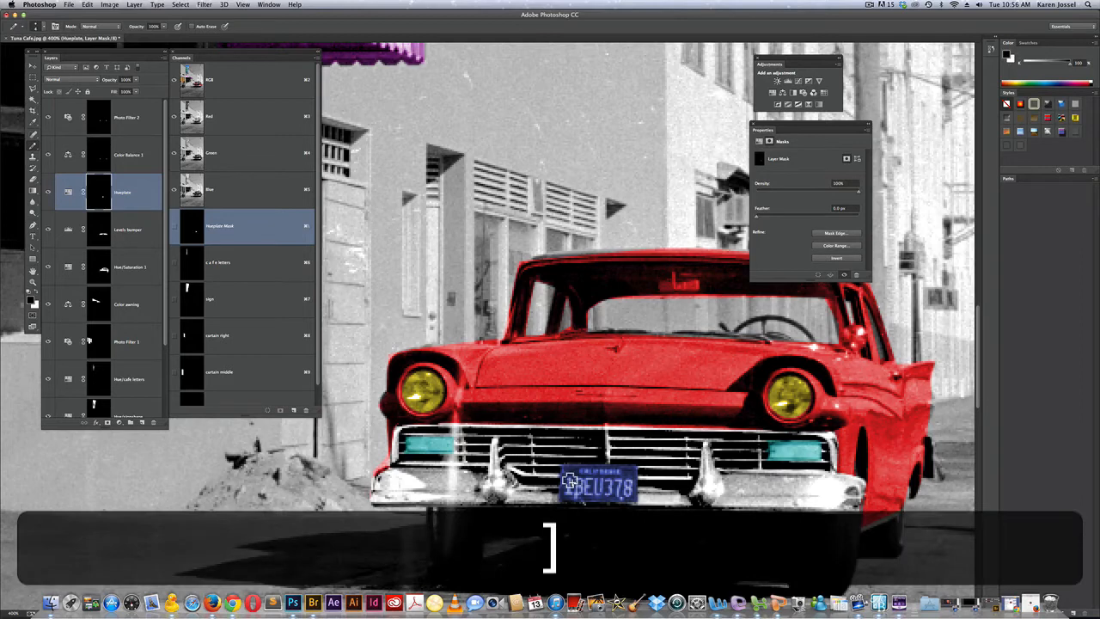
pyautogui.press('[')
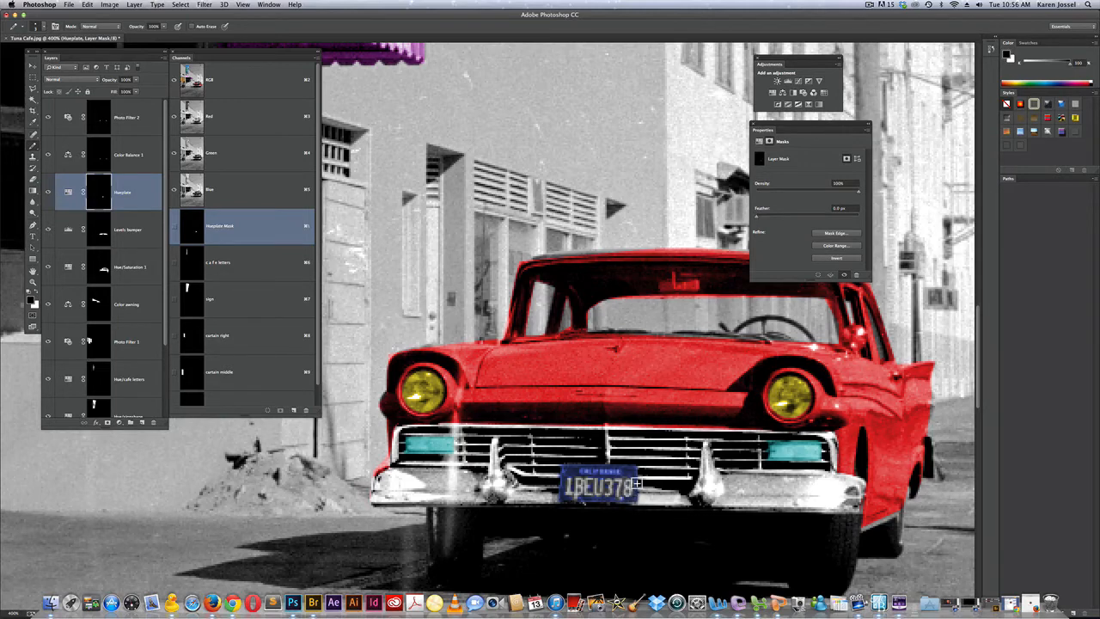
# Load the Hueplate layer mask as a selection and invert the selection
pyautogui.keyDown('super'); pyautogui.click(106, 194); pyautogui.keyUp('super')
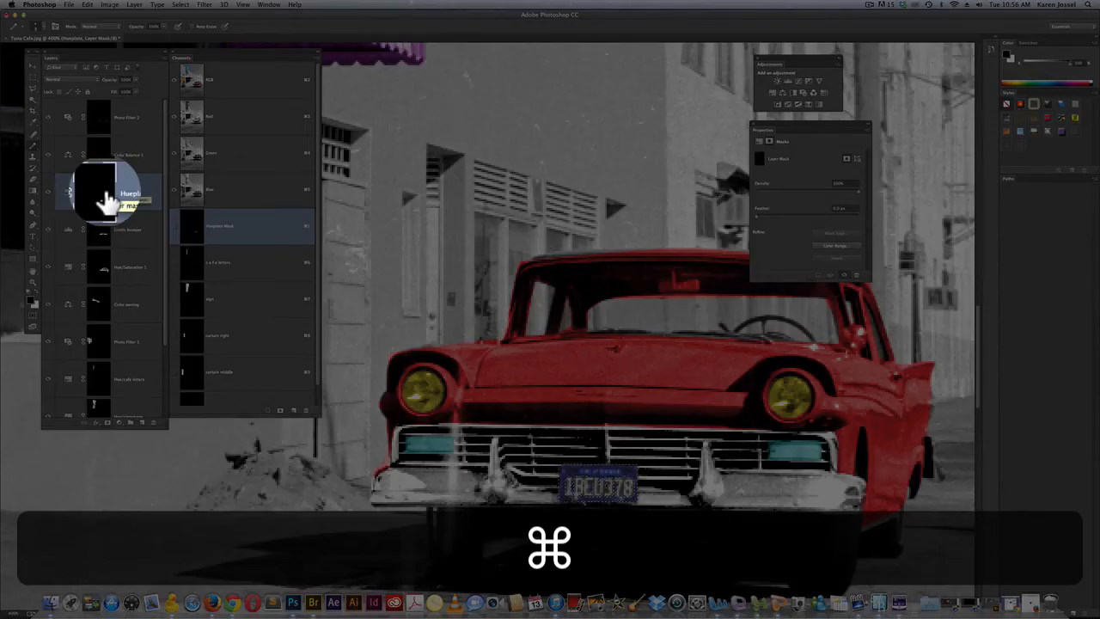
pyautogui.click(157, 5)
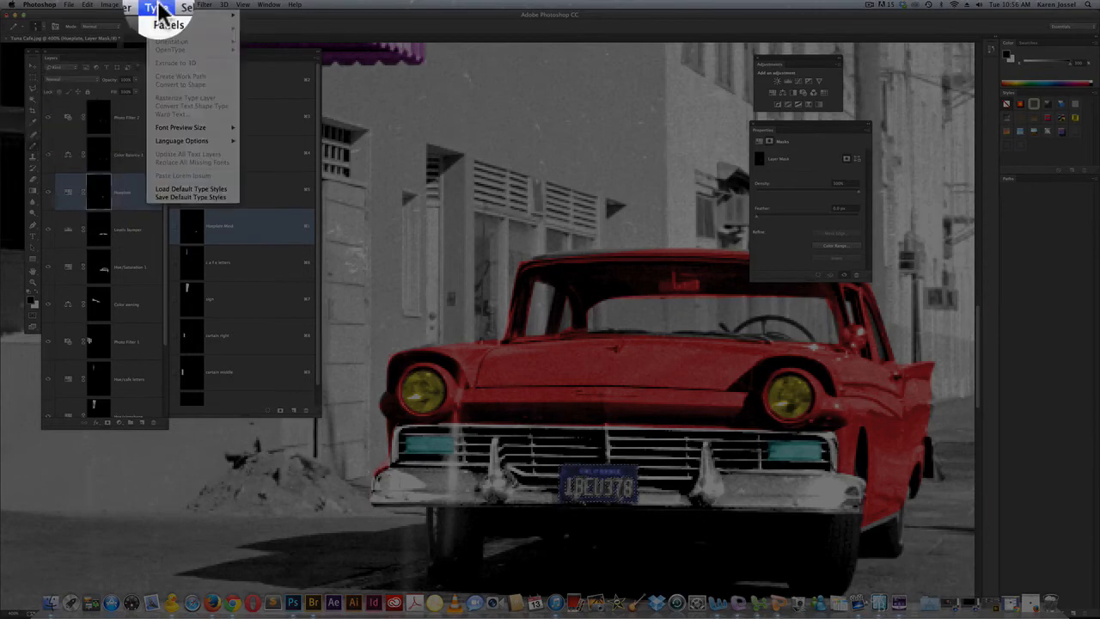
pyautogui.moveTo(123, 6)
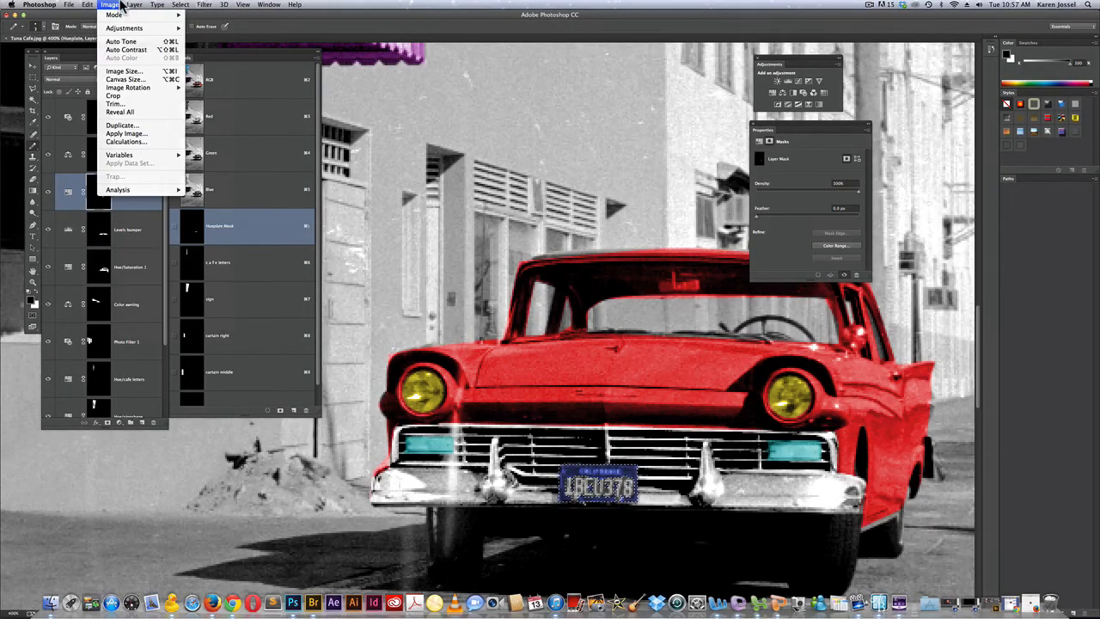
pyautogui.moveTo(181, 5)
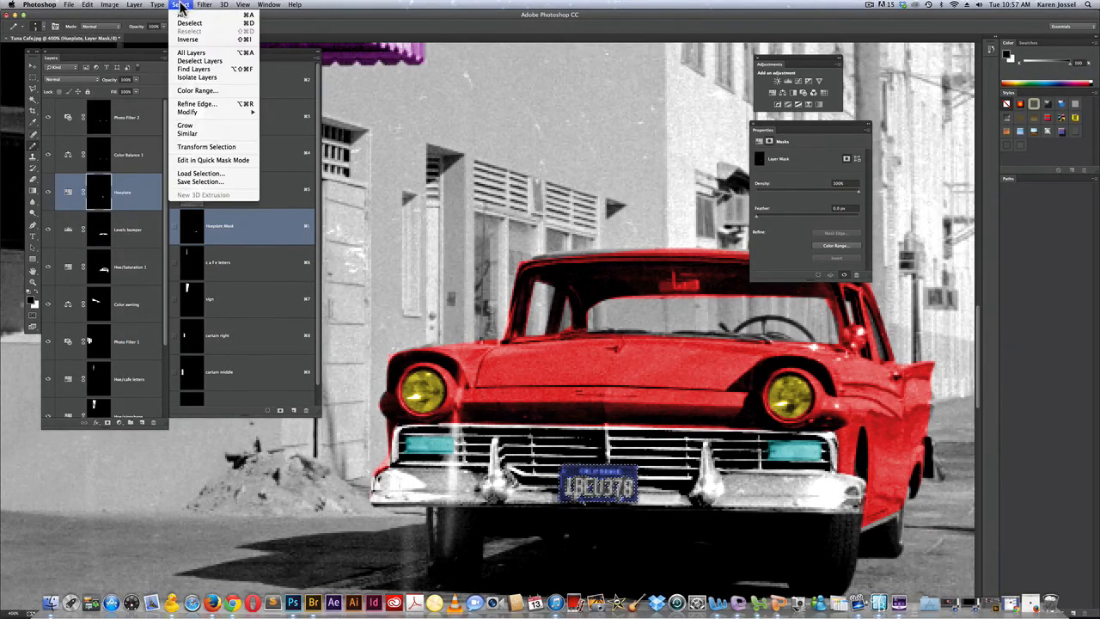
pyautogui.click(187, 39)
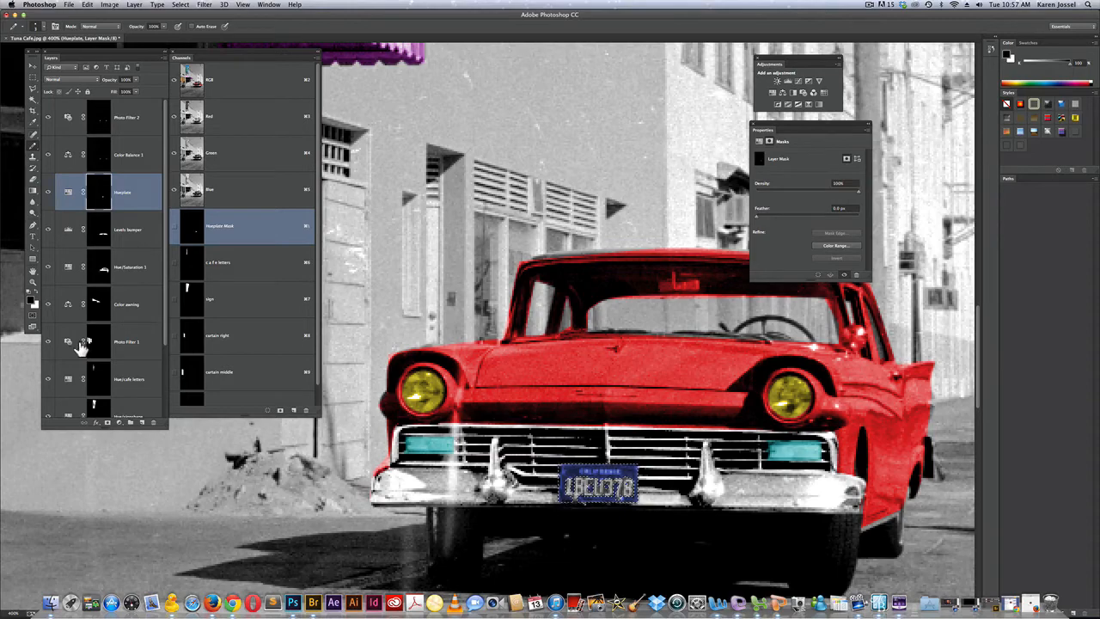
# Add a Hue/Saturation adjustment to everything outside the license plate with saturation +100
pyautogui.doubleClick(33, 283)
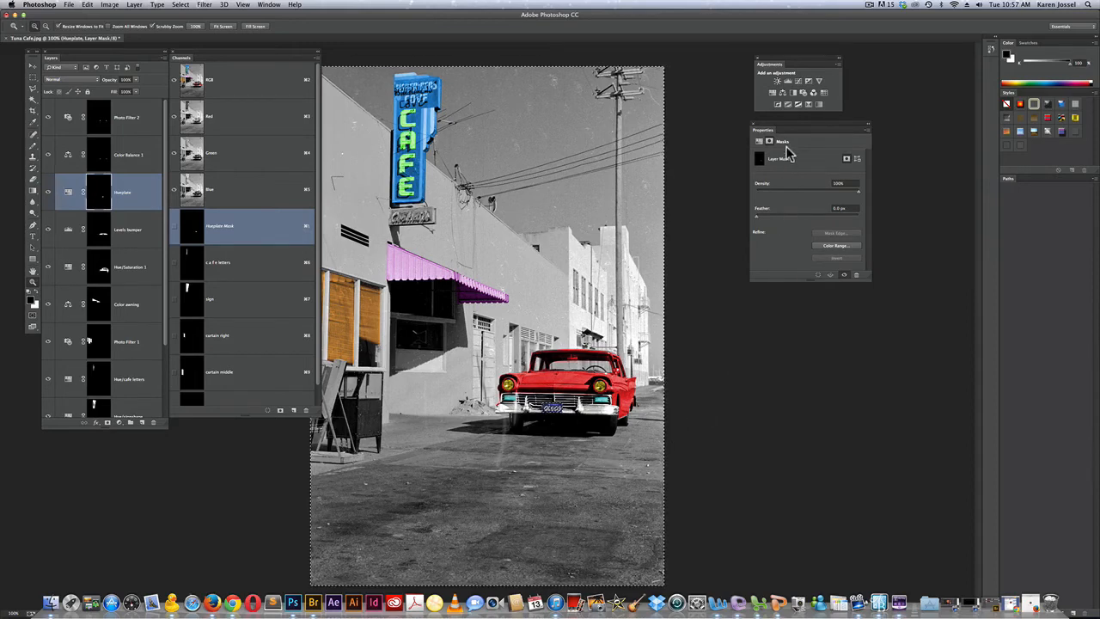
pyautogui.click(773, 93)
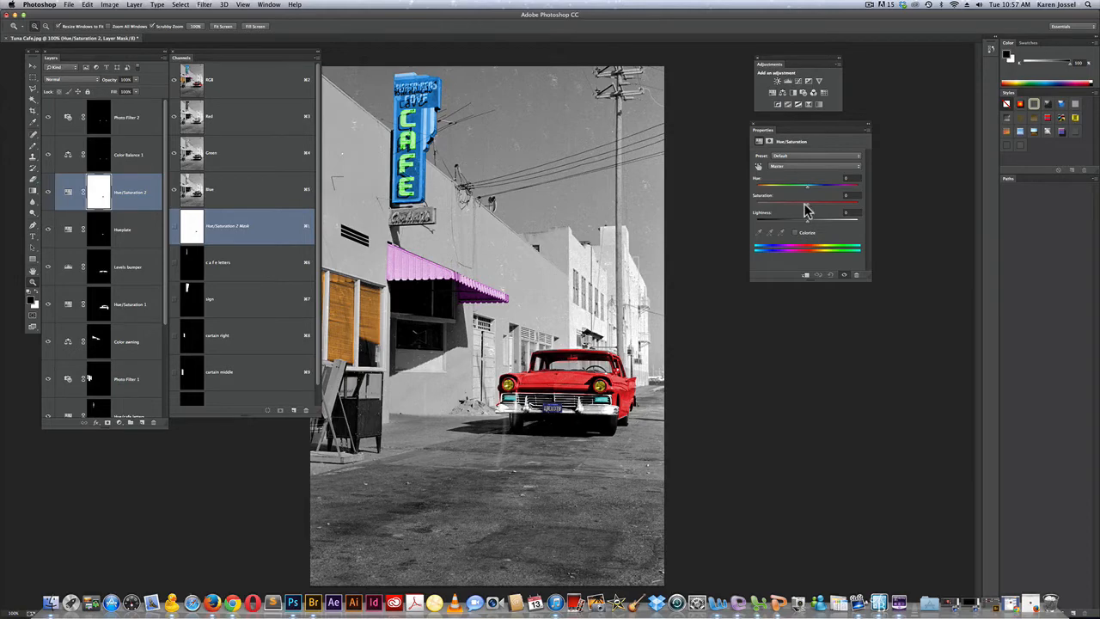
pyautogui.moveTo(810, 210); pyautogui.dragTo(971, 224)
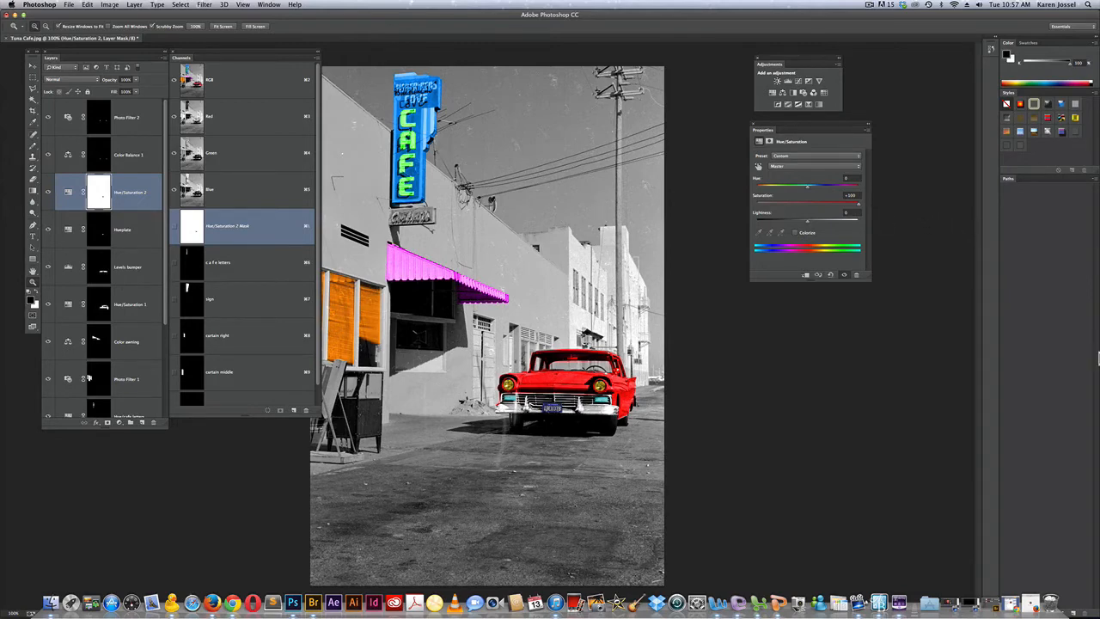
# Undo the saturation adjustment and the selection inversion, and try adding a second mask to the Hueplate layer
pyautogui.press('alt+super+z')
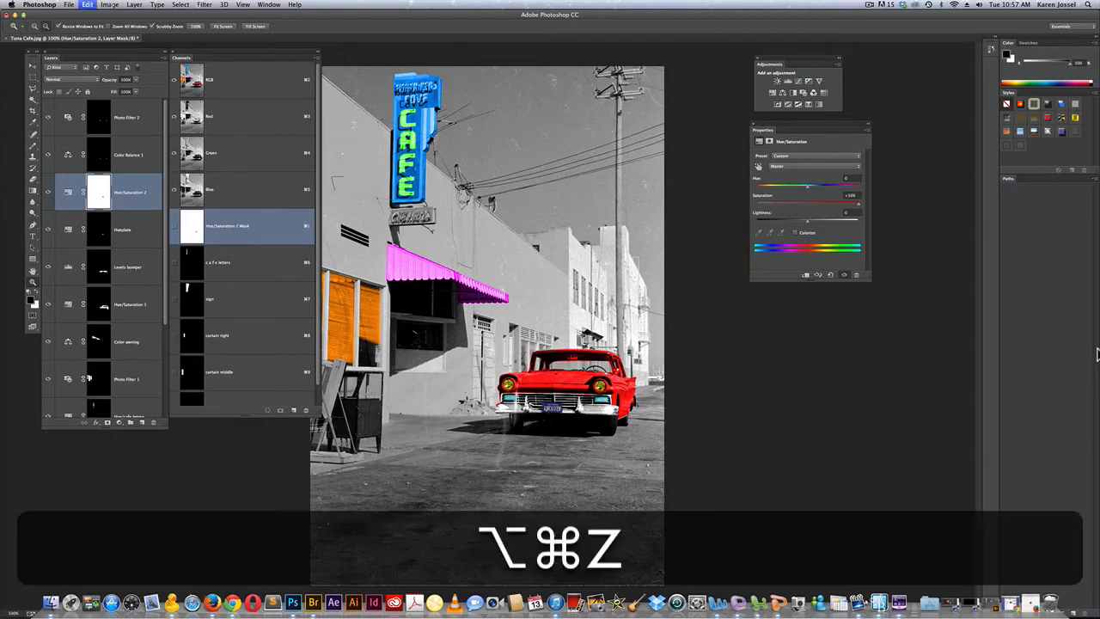
pyautogui.press('alt+super+z')
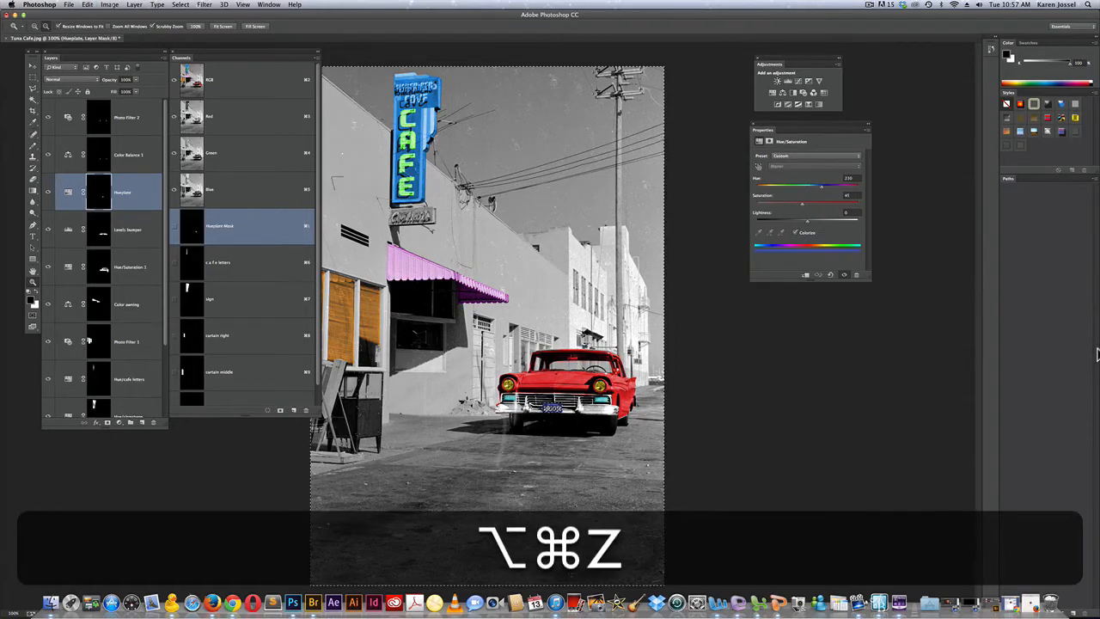
pyautogui.press('alt+super+z')
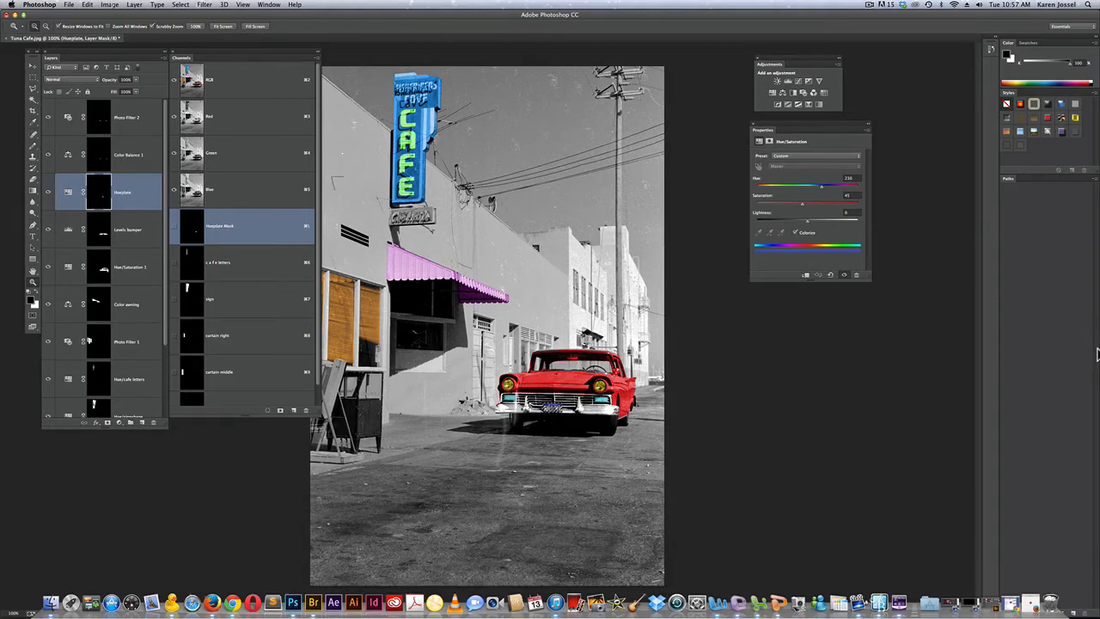
pyautogui.click(106, 422)
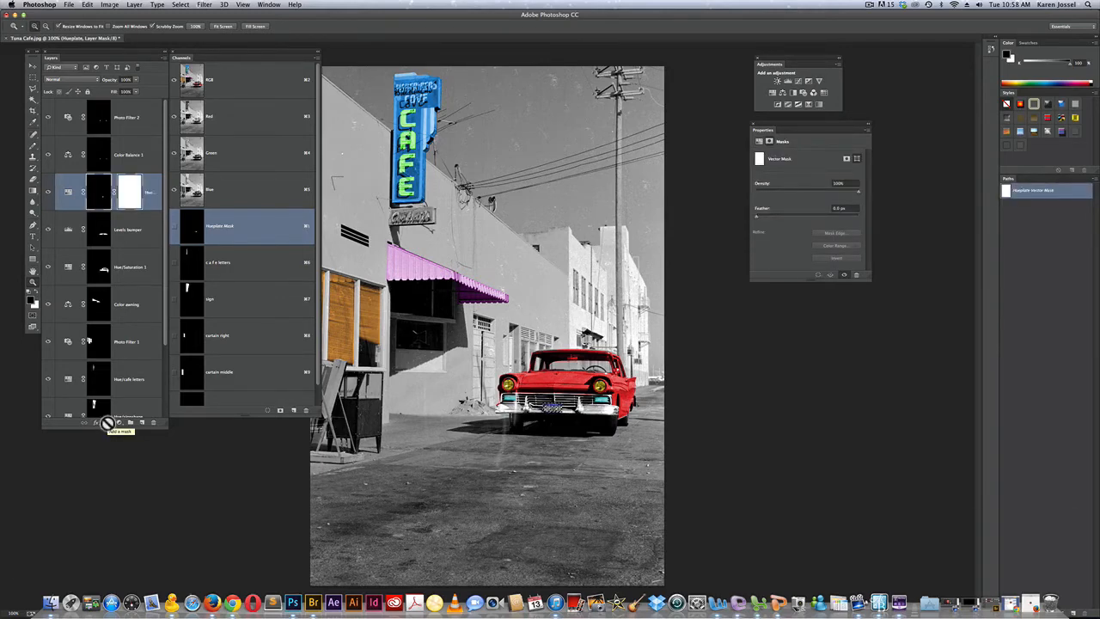
pyautogui.press('super+z')
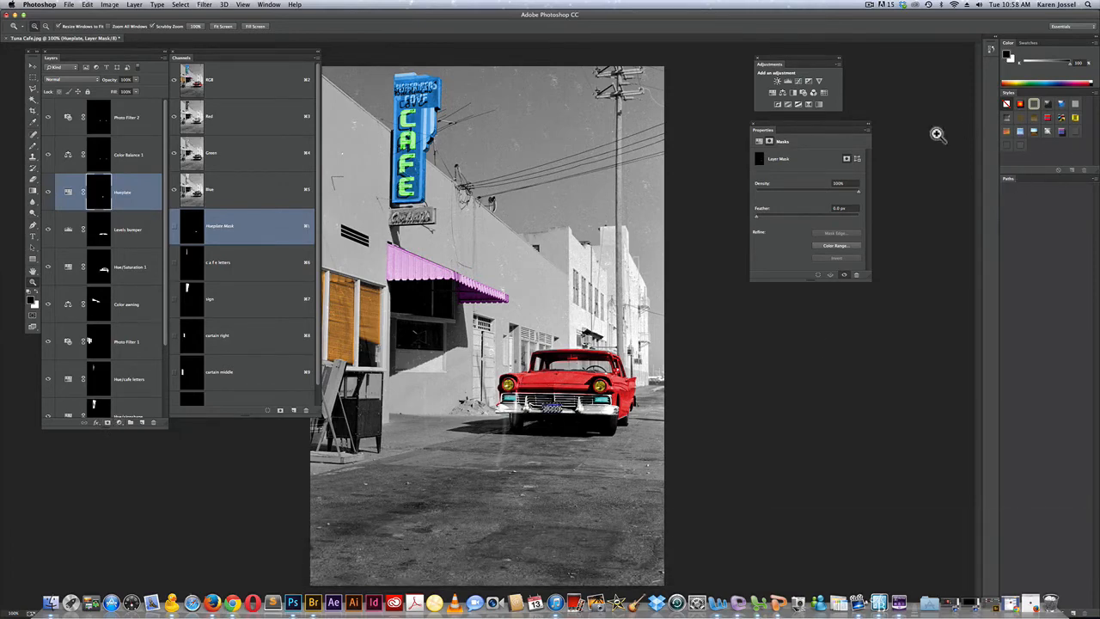
# Add a Hue/Saturation adjustment from the license plate selection, show its mask alone on the canvas, and invert the mask
pyautogui.click(772, 93)
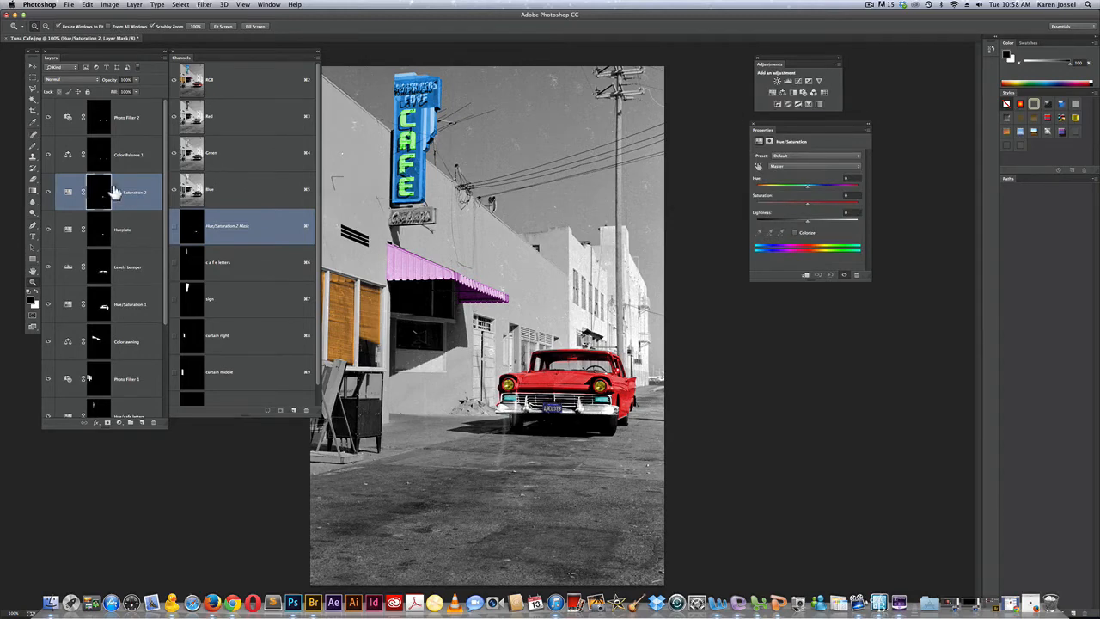
pyautogui.press('alt')
pyautogui.keyDown('alt'); pyautogui.click(101, 190); pyautogui.keyUp('alt')
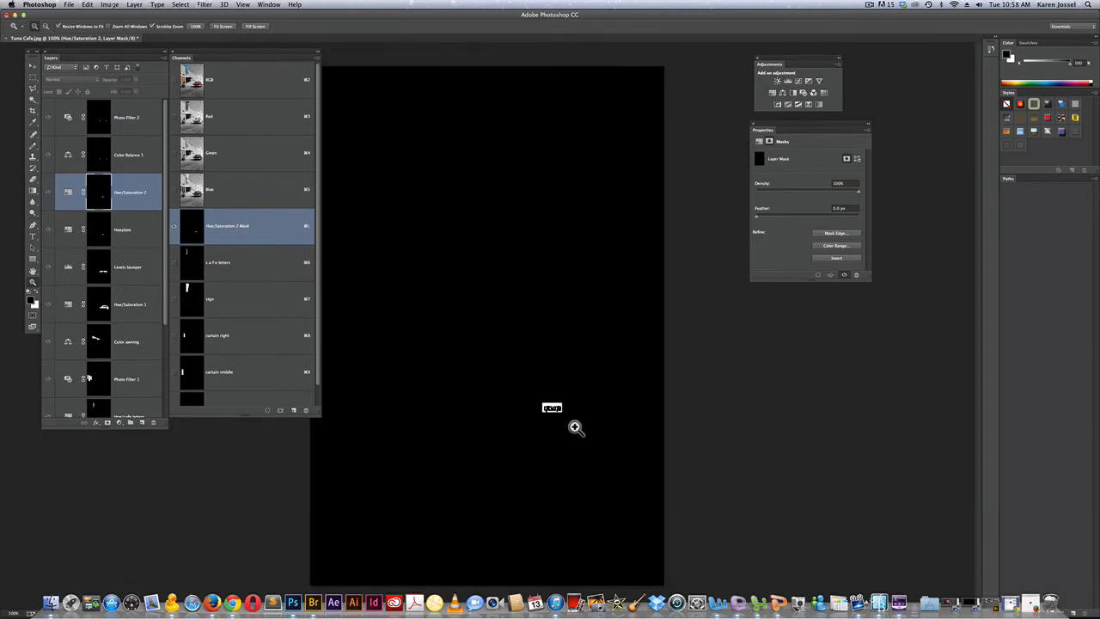
pyautogui.press('super+i')
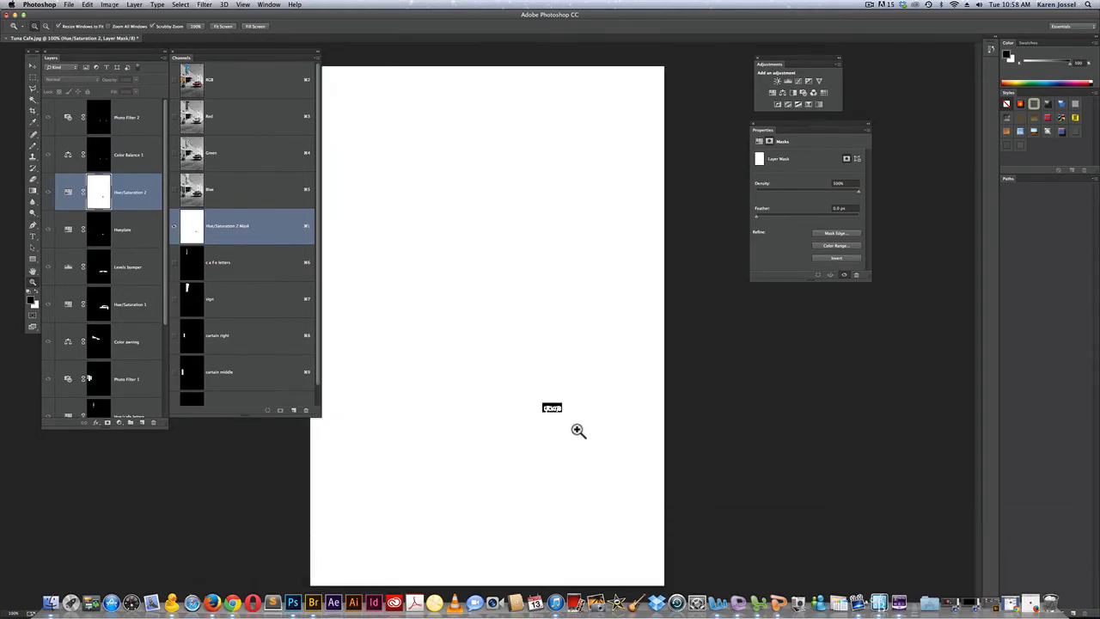
# Select everything around the license plate lettering on the mask with combined rectangular marquees, fill it with black, and deselect
pyautogui.rightClick(530, 247)
pyautogui.click(696, 241)
pyautogui.moveTo(233, 51); pyautogui.dragTo(223, 55)
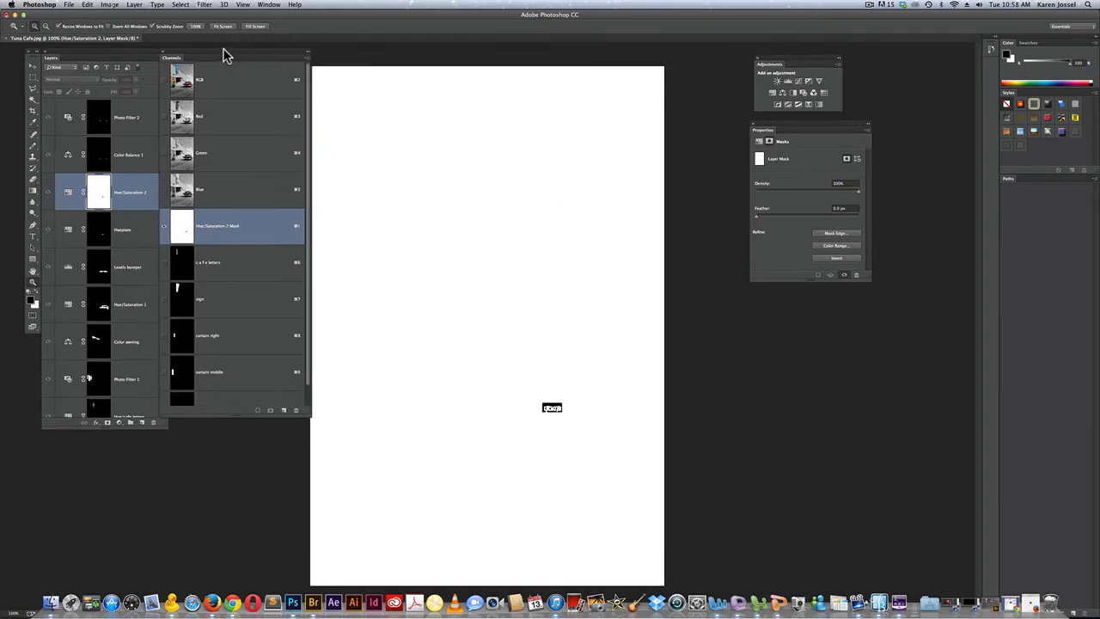
pyautogui.click(32, 78)
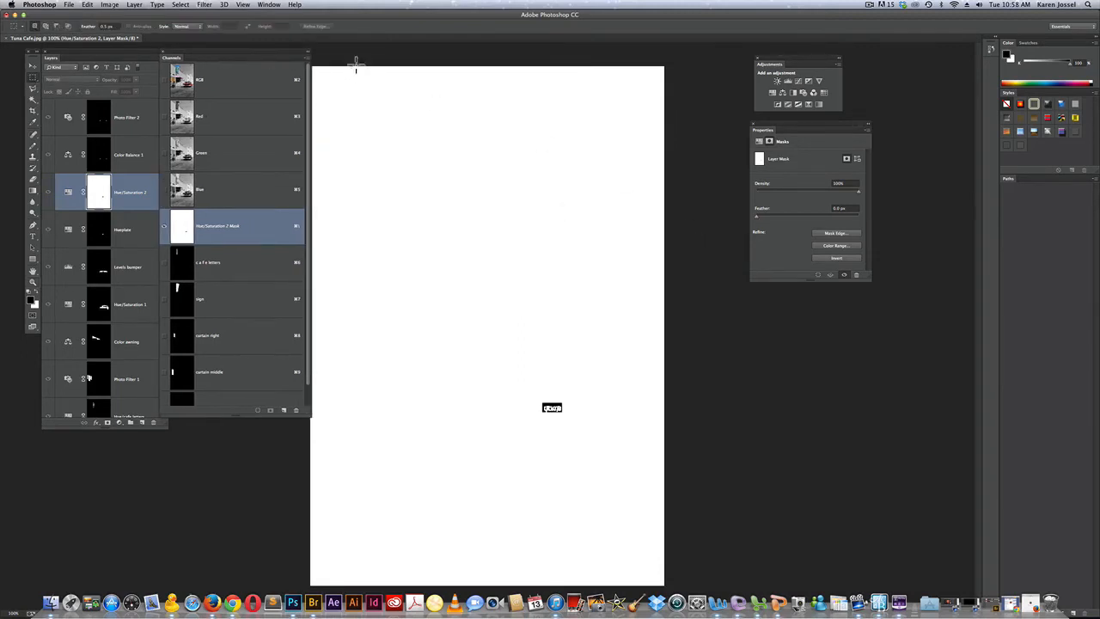
pyautogui.moveTo(288, 58); pyautogui.dragTo(279, 57)
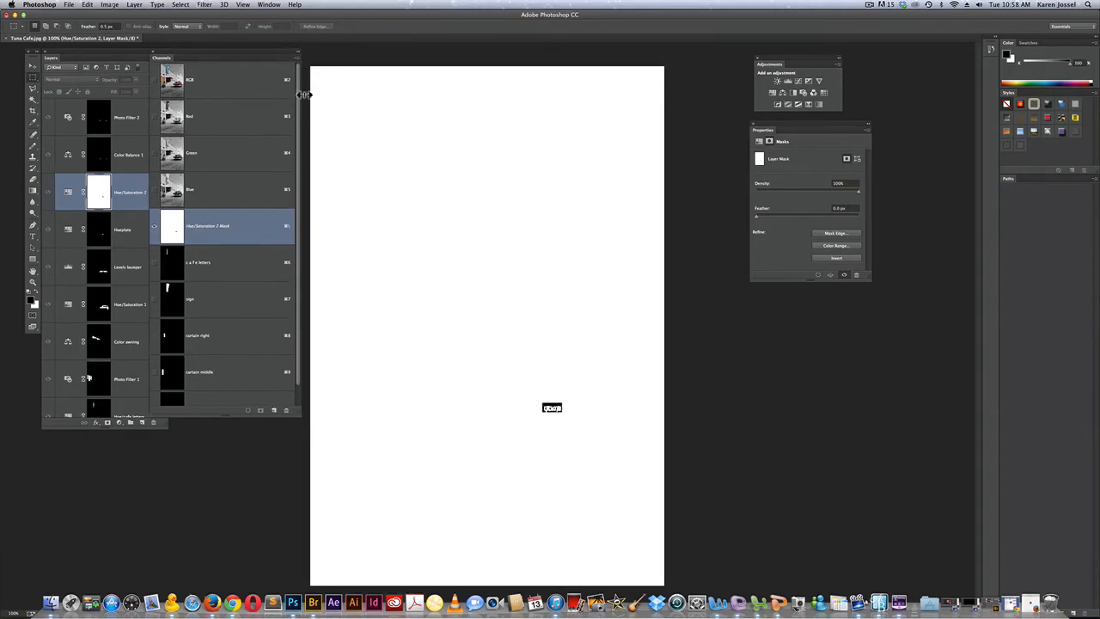
pyautogui.moveTo(310, 66); pyautogui.dragTo(618, 403)
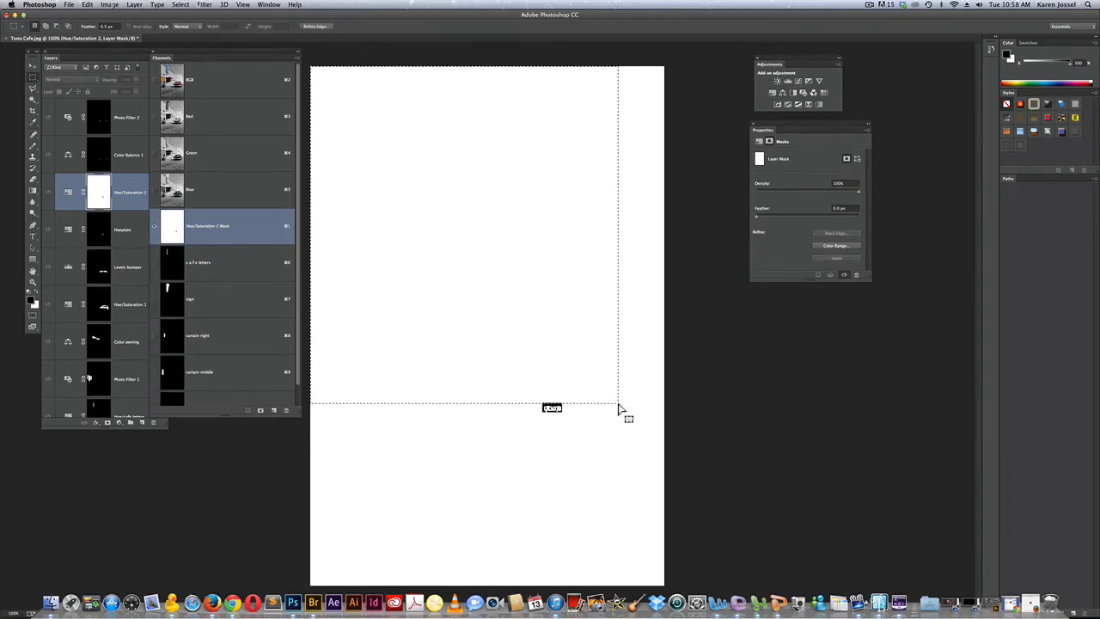
pyautogui.press('shift')
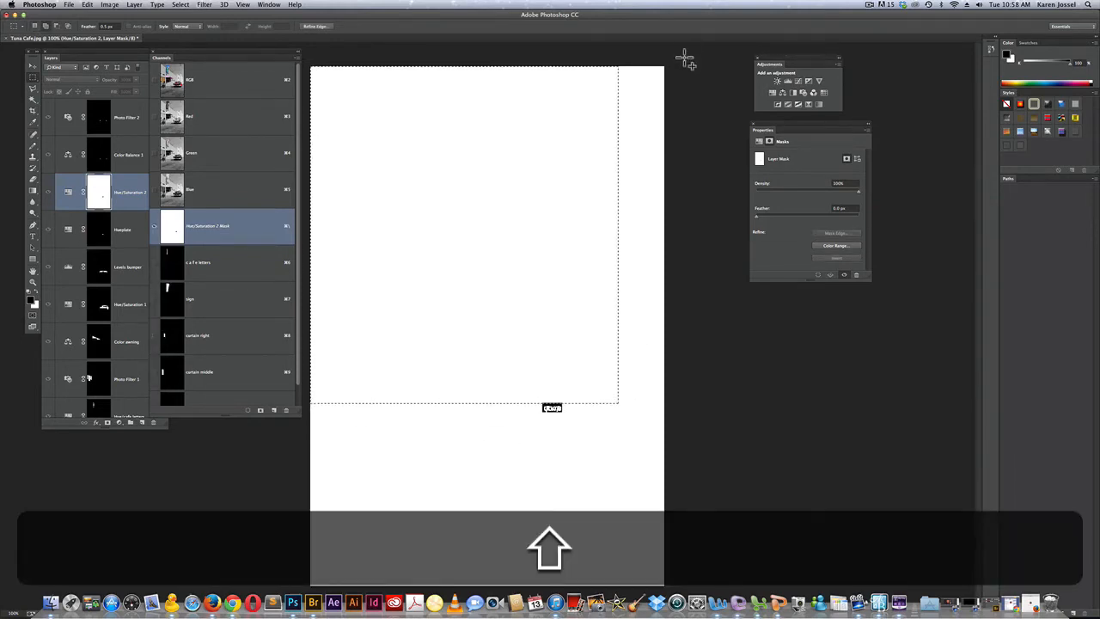
pyautogui.moveTo(687, 54); pyautogui.dragTo(562, 605)
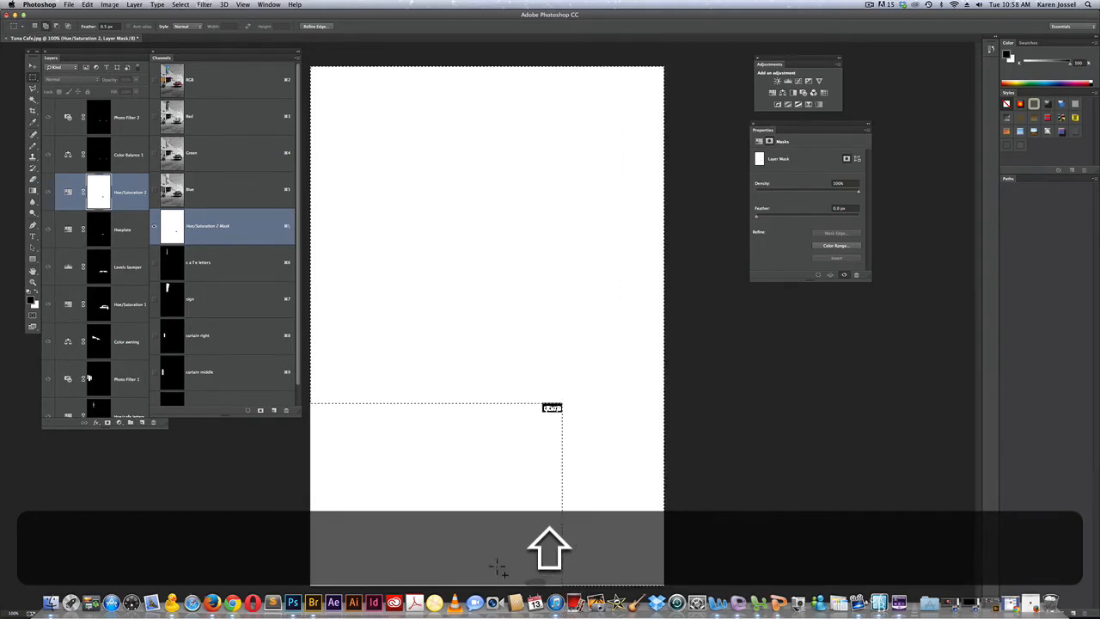
pyautogui.moveTo(313, 419); pyautogui.dragTo(599, 573)
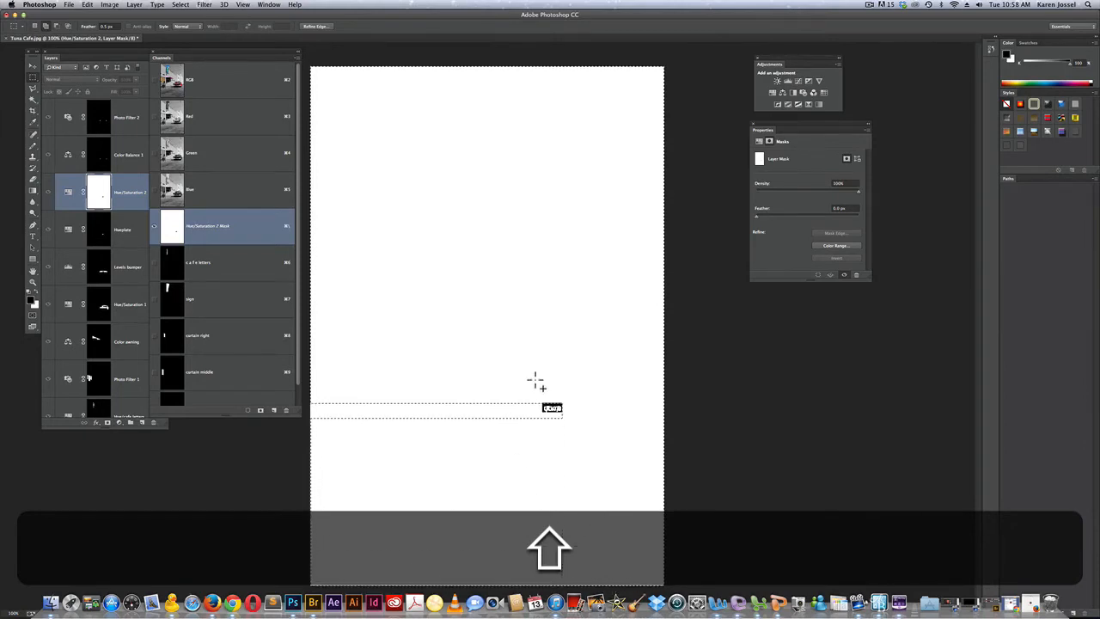
pyautogui.moveTo(539, 398); pyautogui.dragTo(307, 432)
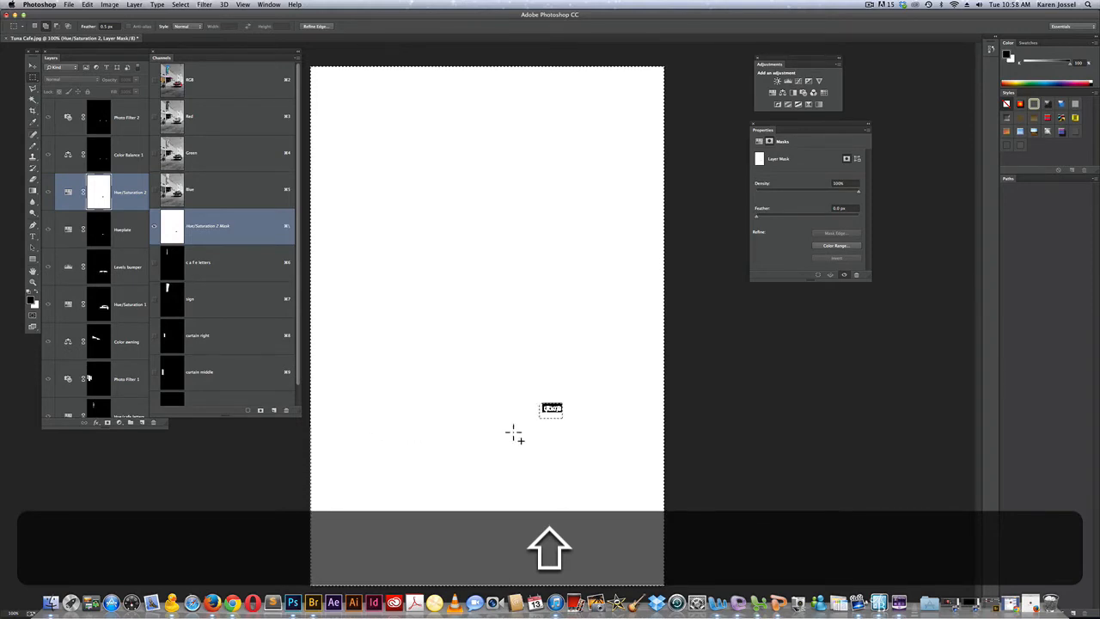
pyautogui.moveTo(512, 439); pyautogui.dragTo(588, 419)
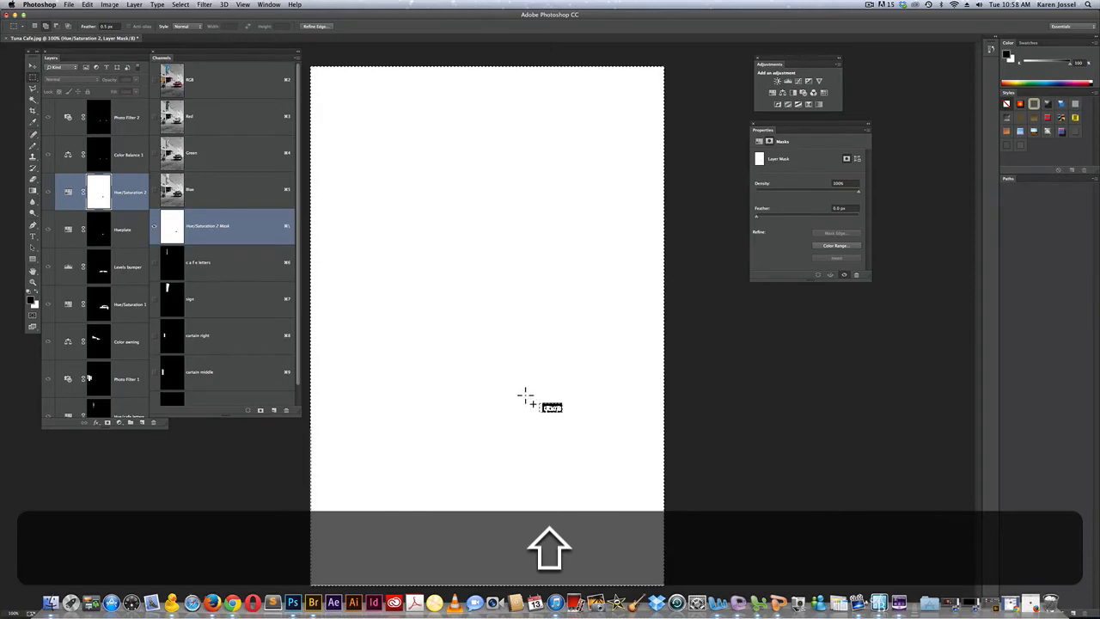
pyautogui.moveTo(525, 396); pyautogui.dragTo(550, 425)
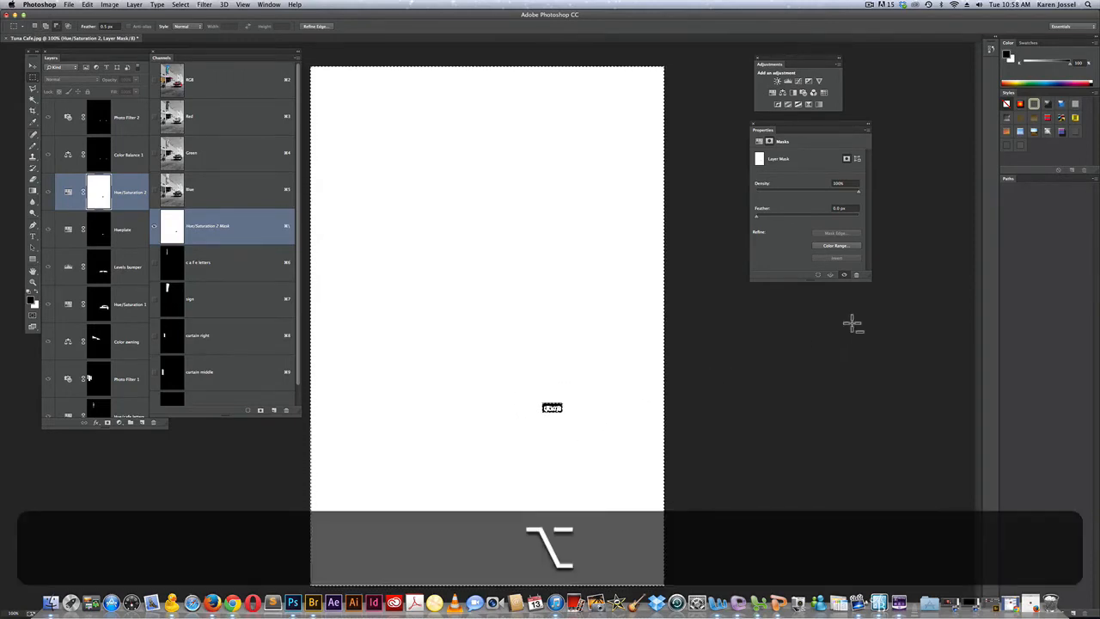
pyautogui.hotkey('alt', 'BackSpace')
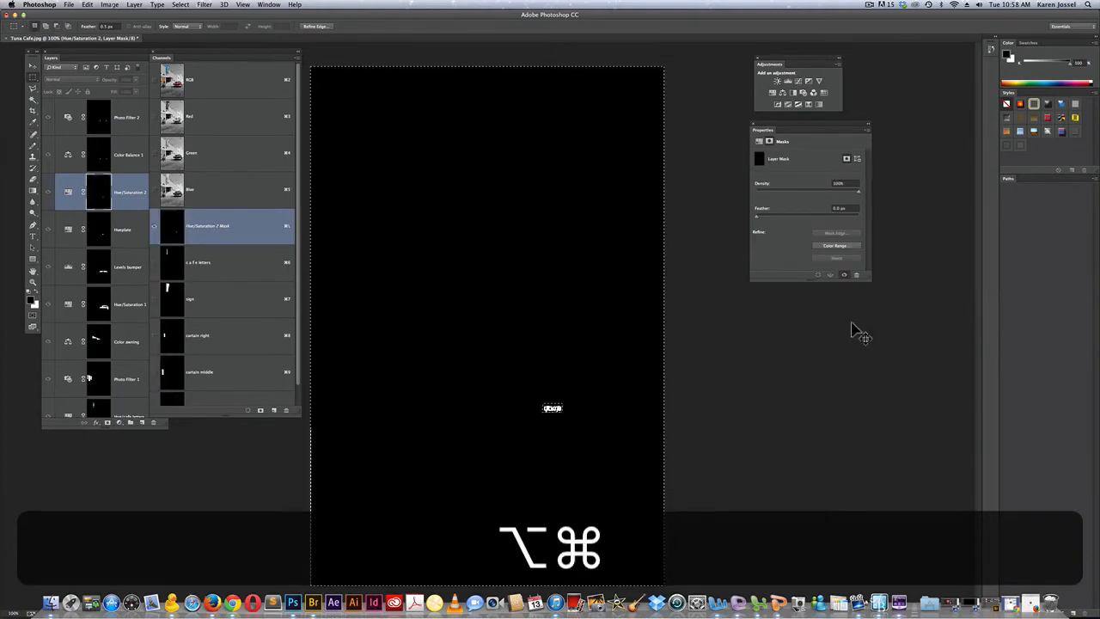
pyautogui.press('super+d')
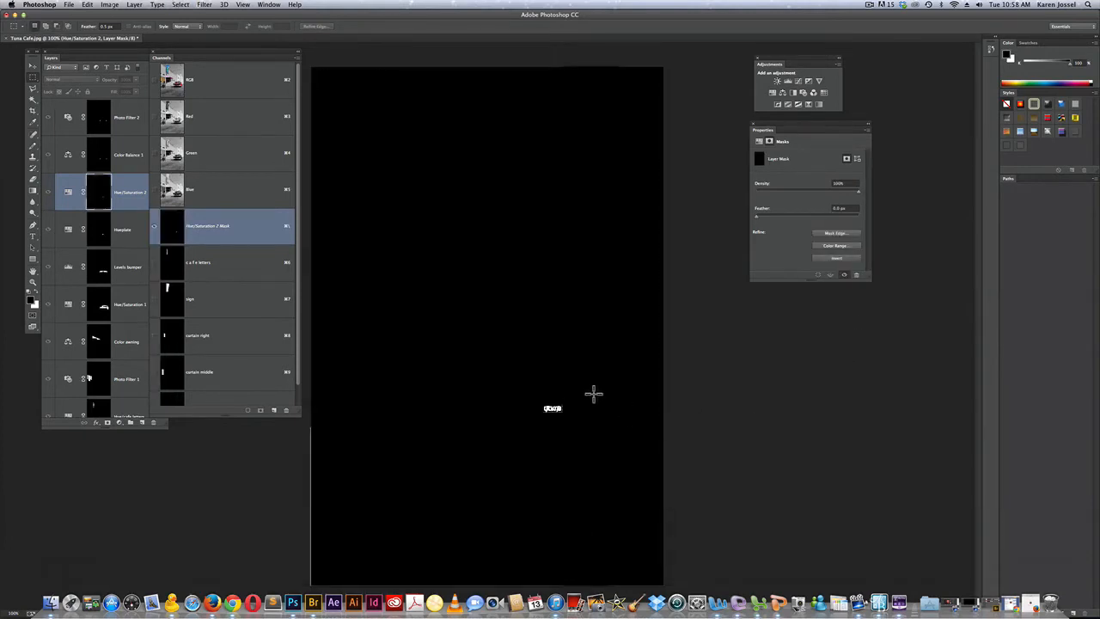
# Paint out the leftover light marks around the plate lettering on the mask with the Brush tool
pyautogui.press('super+space')
pyautogui.click(557, 408)
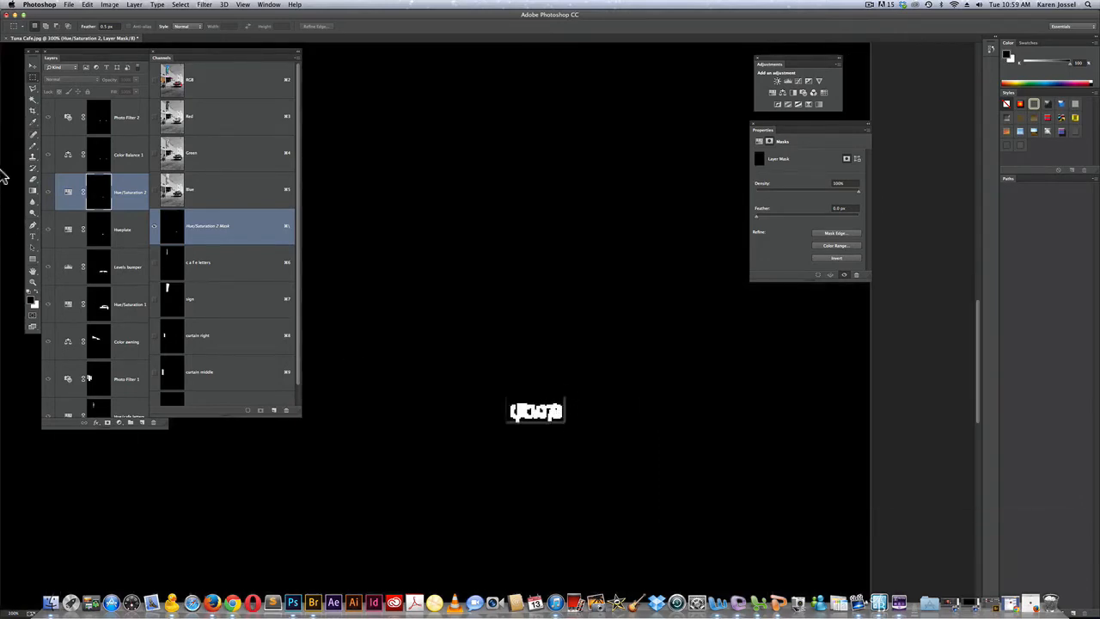
pyautogui.click(33, 153)
pyautogui.click(32, 153)
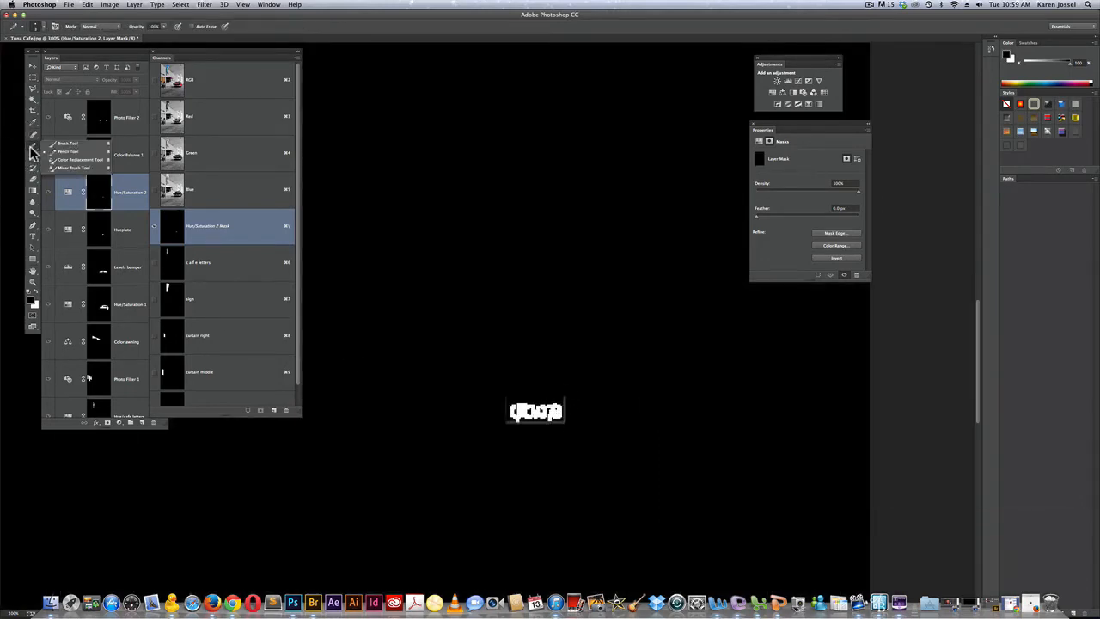
pyautogui.click(60, 146)
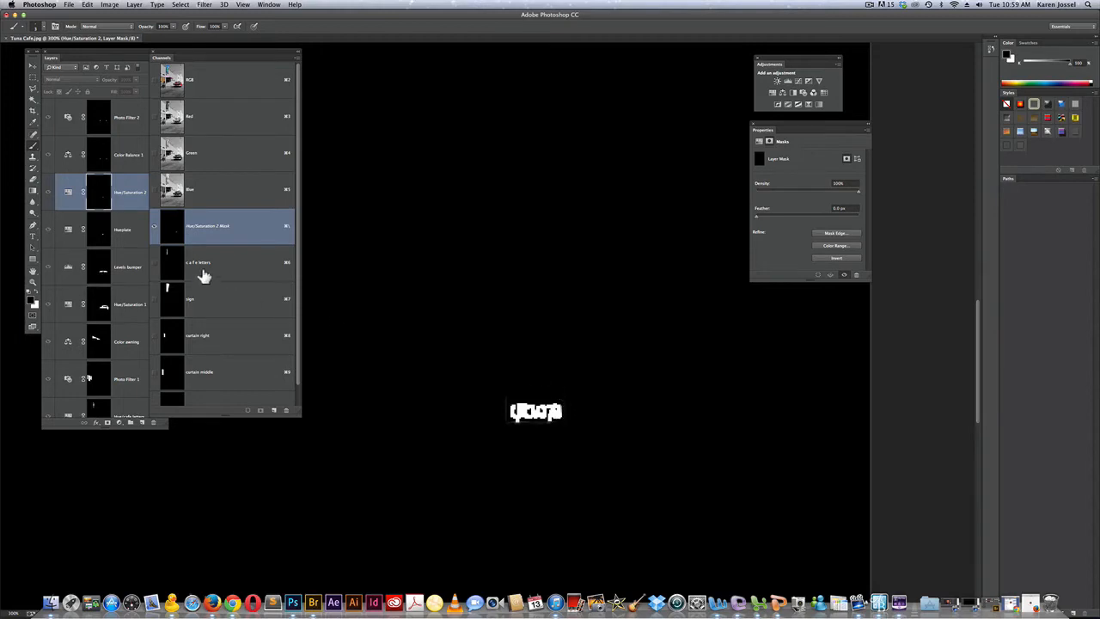
pyautogui.click(101, 190)
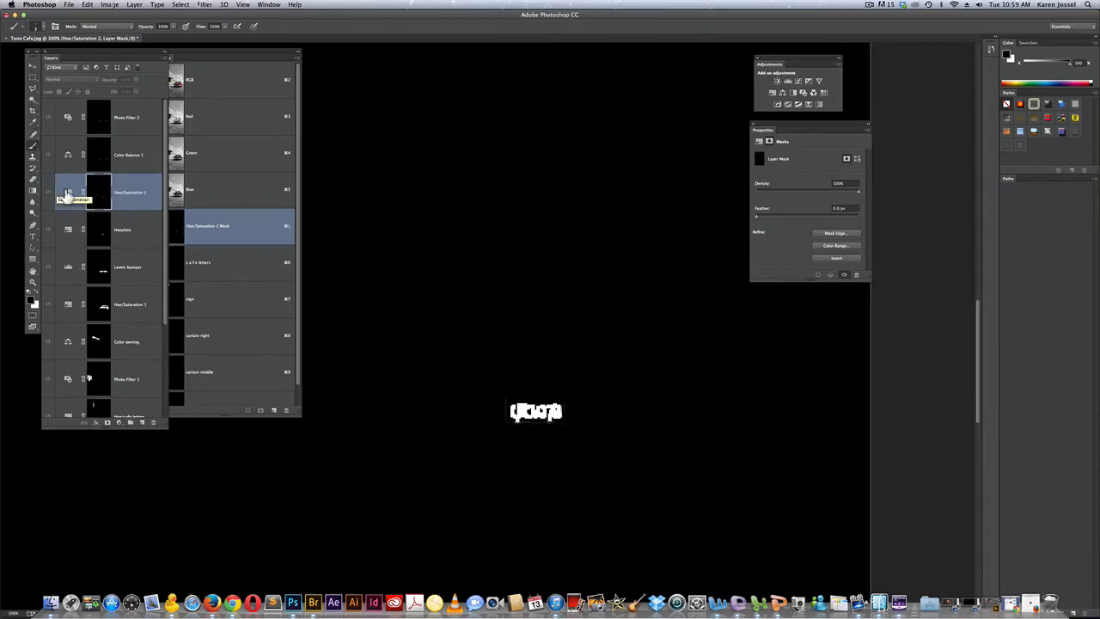
# Return to the full image view and rename the plate lettering's adjustment layer to Hue/number on plate
pyautogui.click(69, 193)
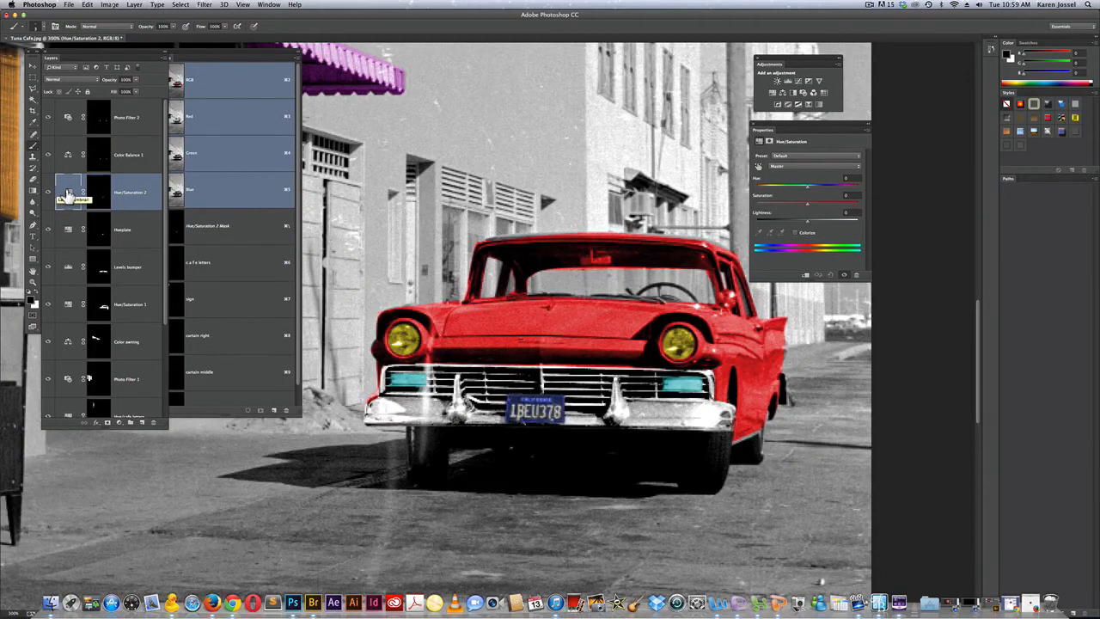
pyautogui.doubleClick(135, 194)
pyautogui.write('number ')
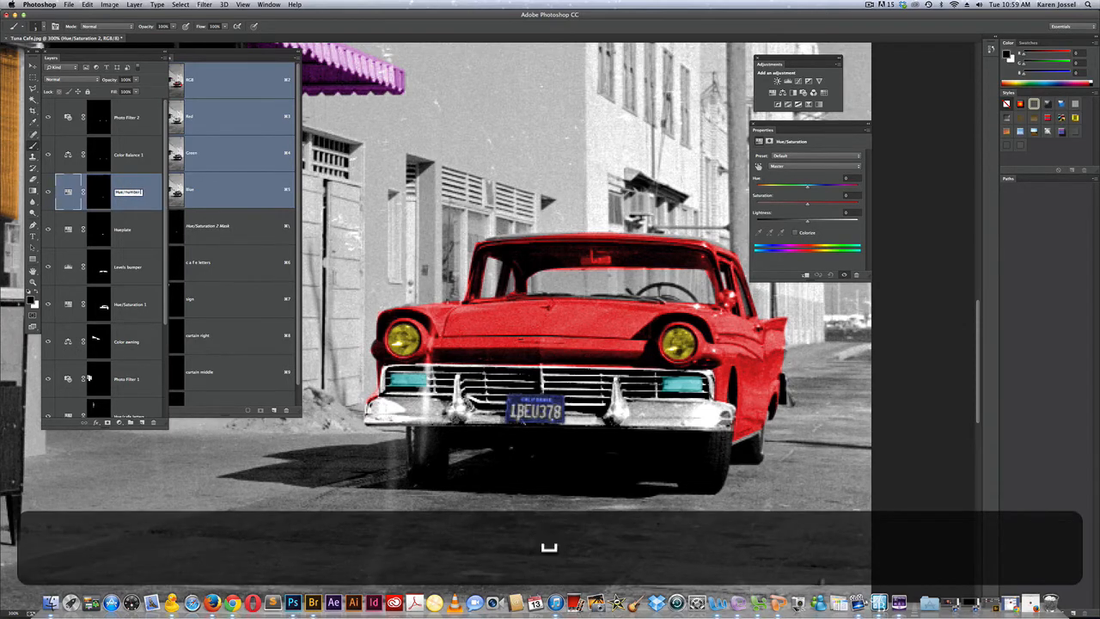
pyautogui.write('on plate')
pyautogui.press('BackSpace')
pyautogui.write('e')
pyautogui.press('Return')
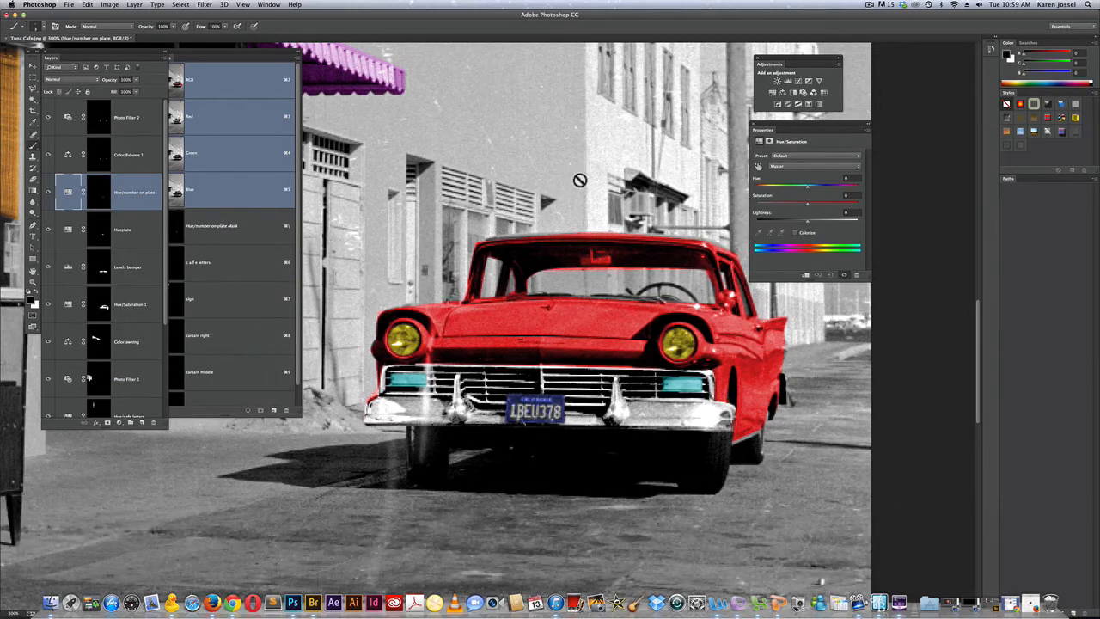
# Colorize the plate lettering yellow with saturation 64 and hue about 53
pyautogui.click(795, 233)
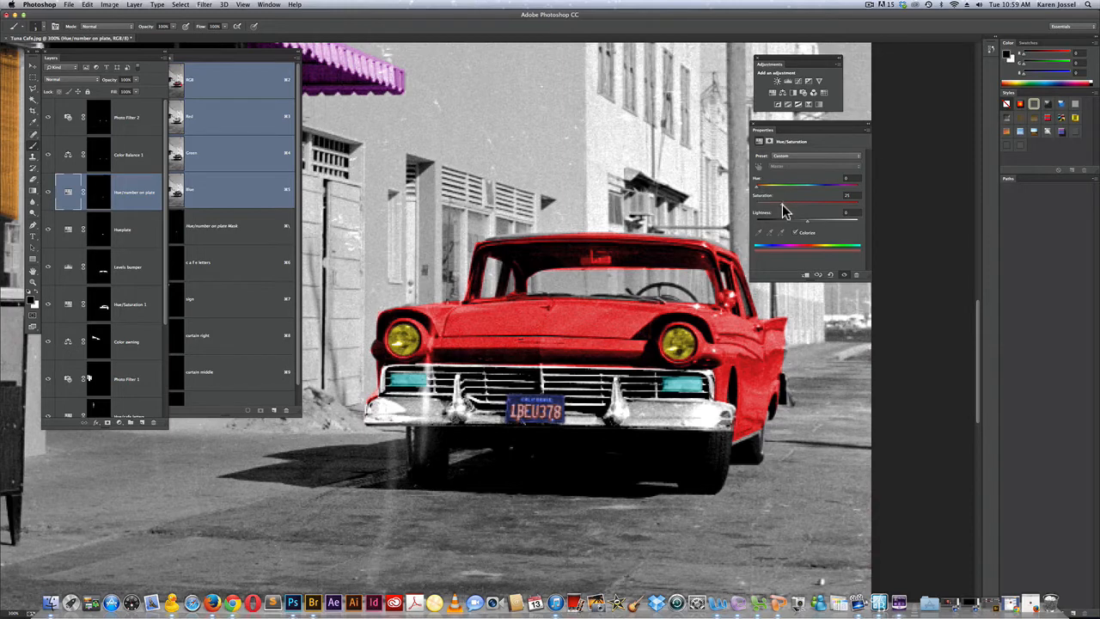
pyautogui.moveTo(783, 205); pyautogui.dragTo(822, 204)
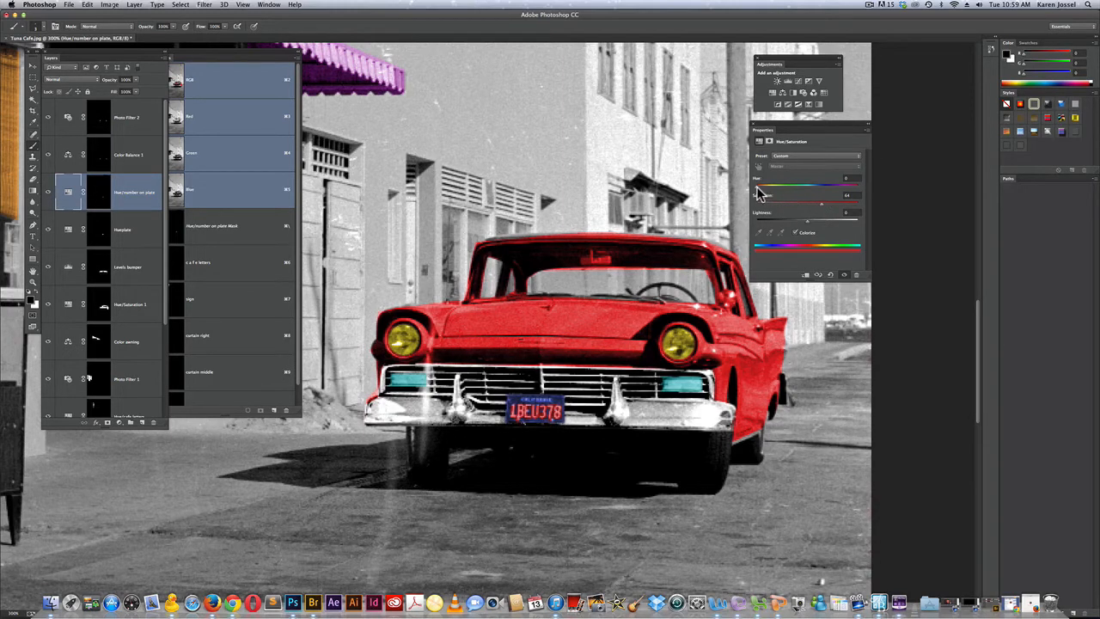
pyautogui.moveTo(758, 191); pyautogui.dragTo(769, 193)
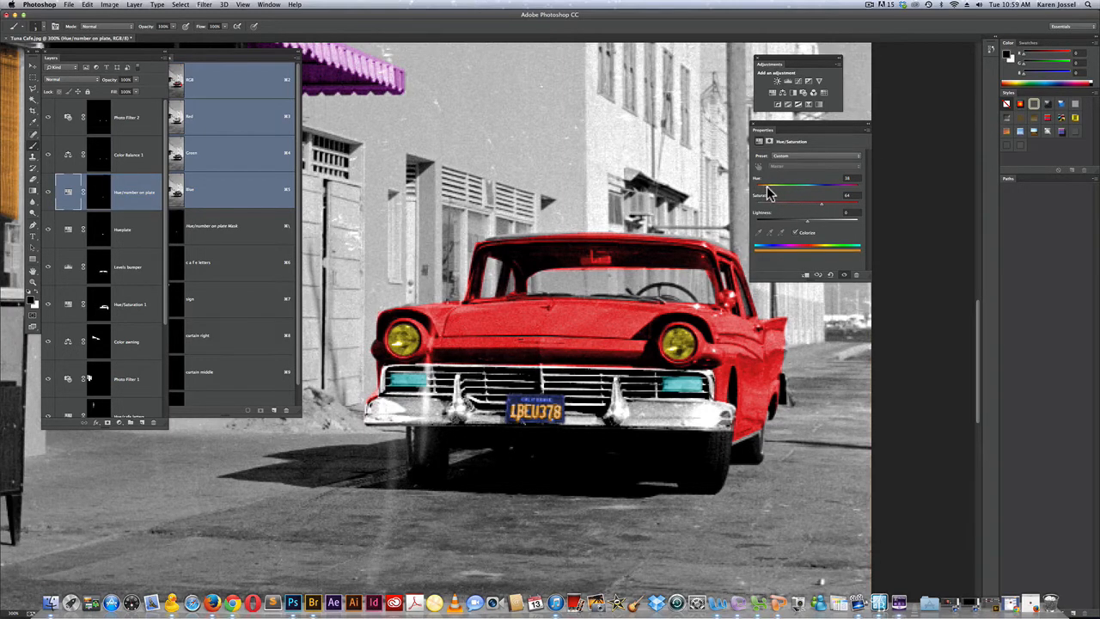
pyautogui.moveTo(769, 193); pyautogui.dragTo(775, 194)
pyautogui.doubleClick(33, 282)
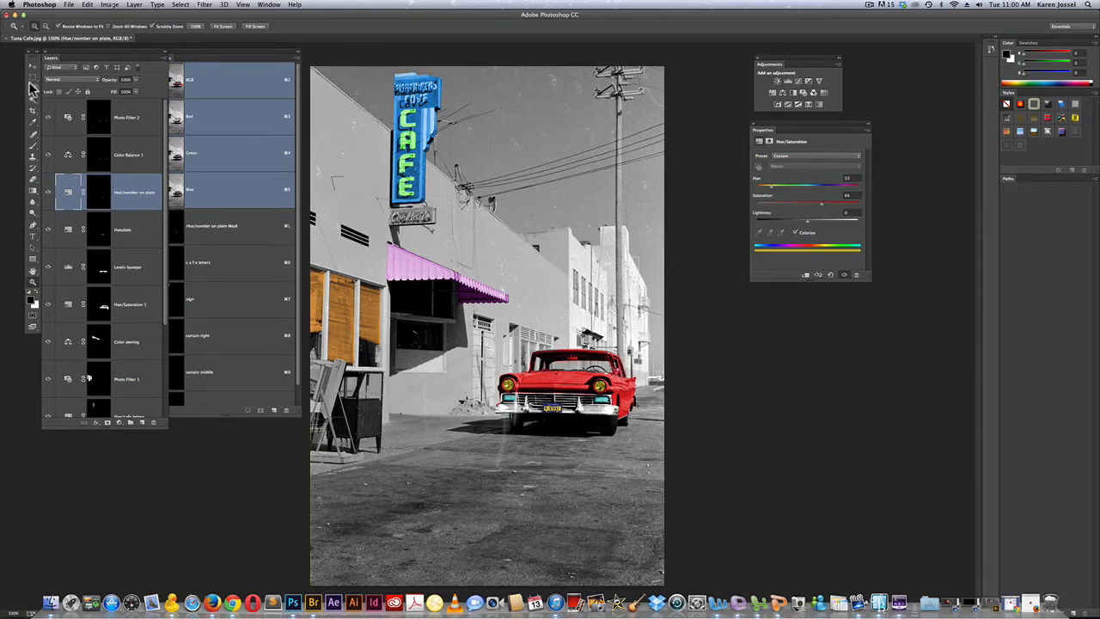
# Draw a small elliptical selection around the car's side mirror with the Elliptical Marquee tool
pyautogui.moveTo(32, 76); pyautogui.dragTo(55, 89)
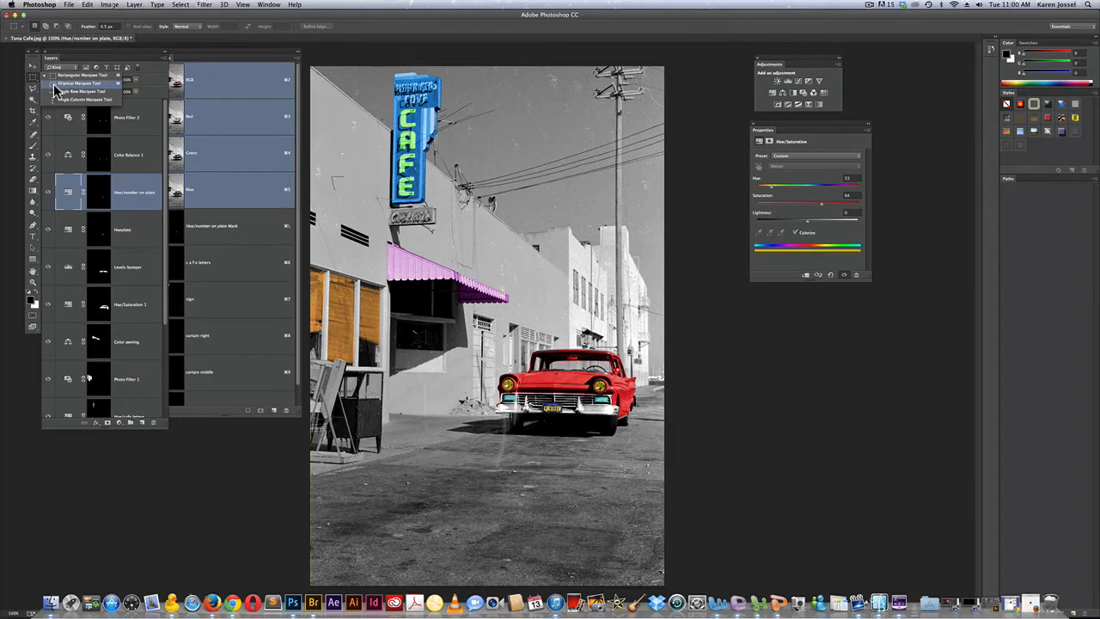
pyautogui.moveTo(54, 87); pyautogui.dragTo(55, 84)
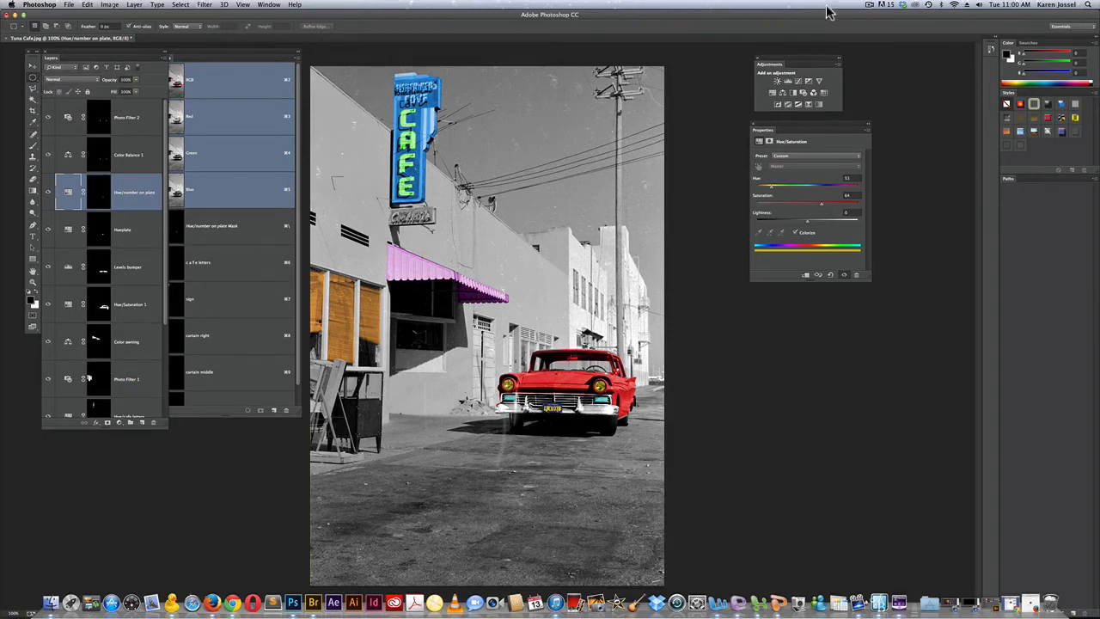
pyautogui.click(870, 5)
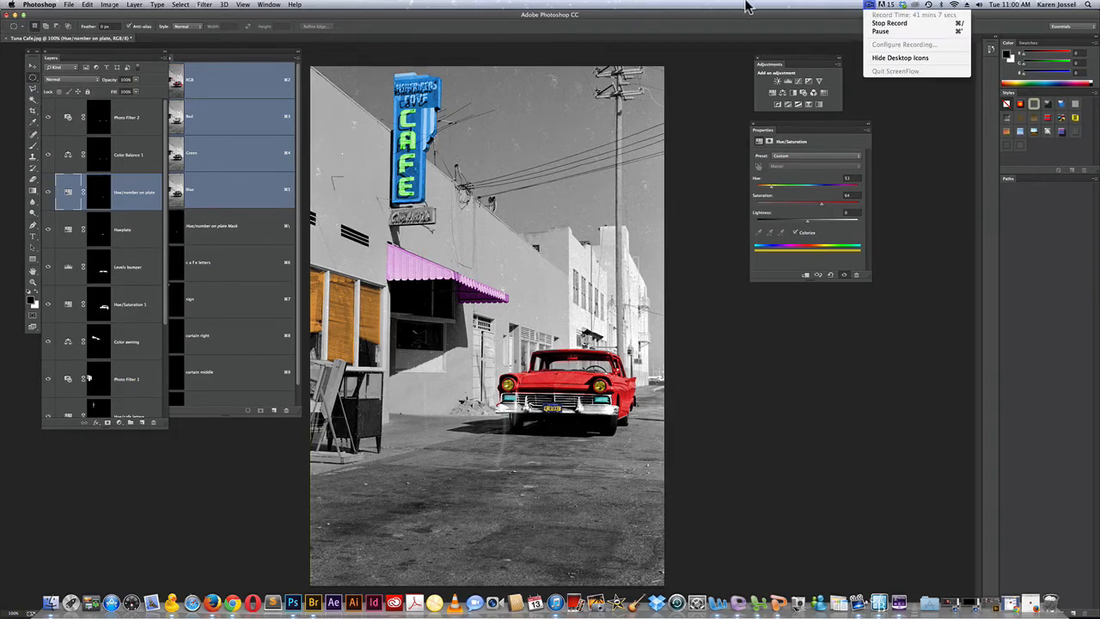
pyautogui.click(869, 7)
pyautogui.click(869, 7)
pyautogui.click(702, 9)
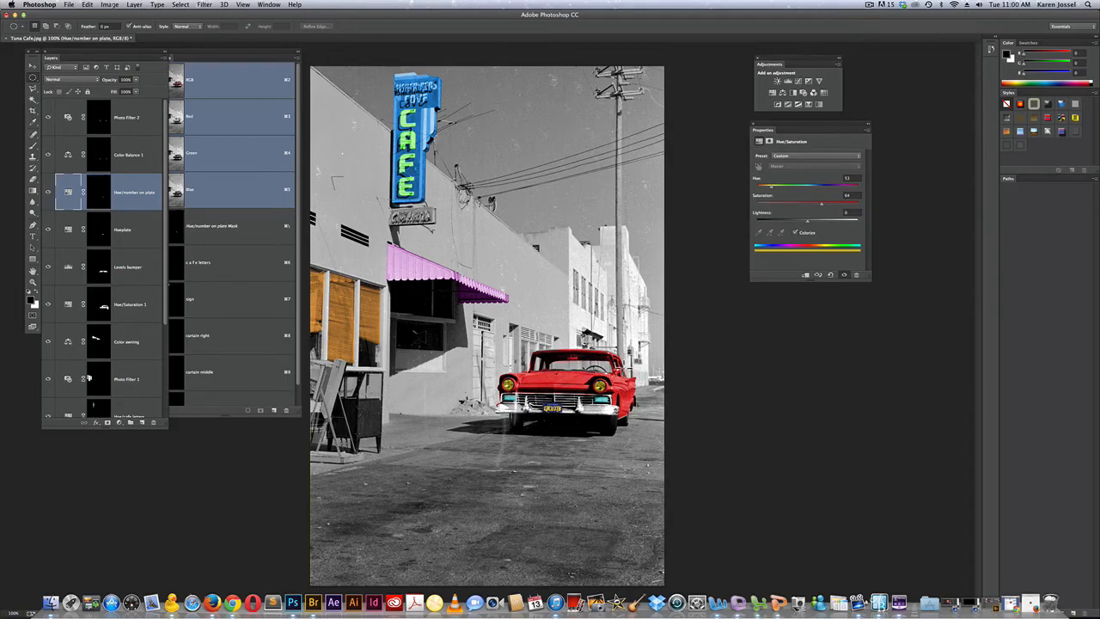
pyautogui.moveTo(617, 369); pyautogui.dragTo(617, 378)
# Rename the red car's Hue/Saturation 1 layer to Hue/car body
pyautogui.doubleClick(131, 306)
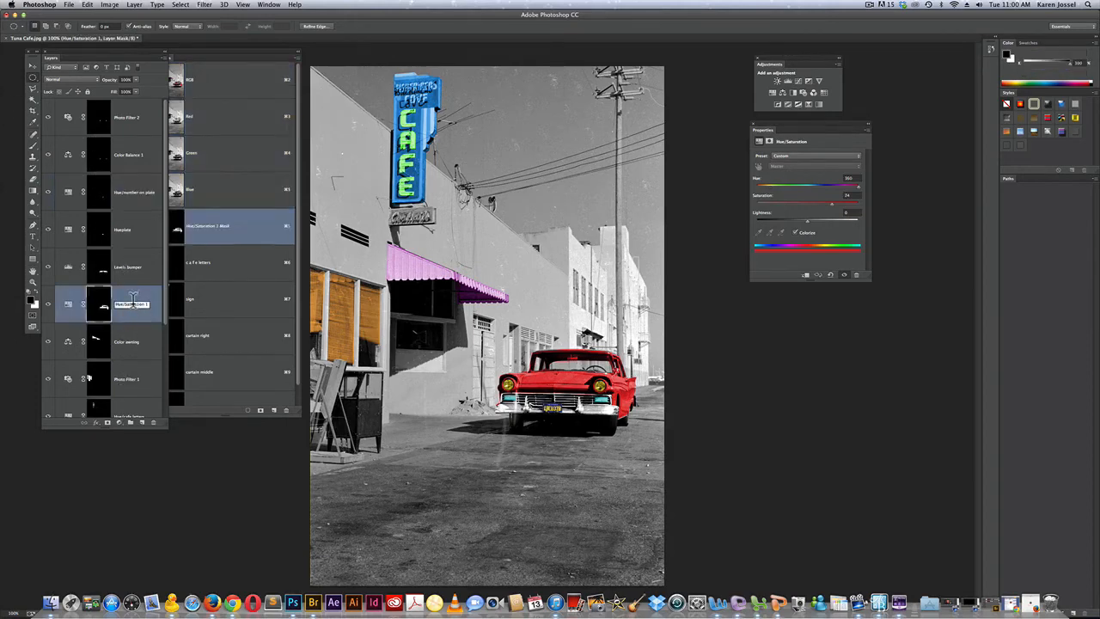
pyautogui.write('Hue/c')
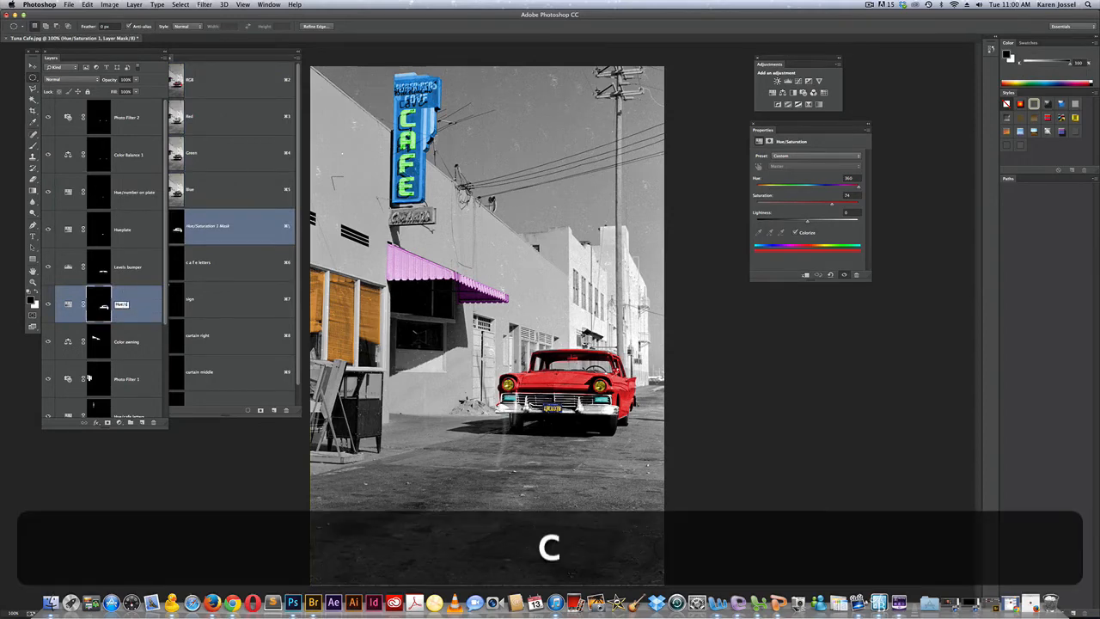
pyautogui.write('ar body')
pyautogui.press('Return')
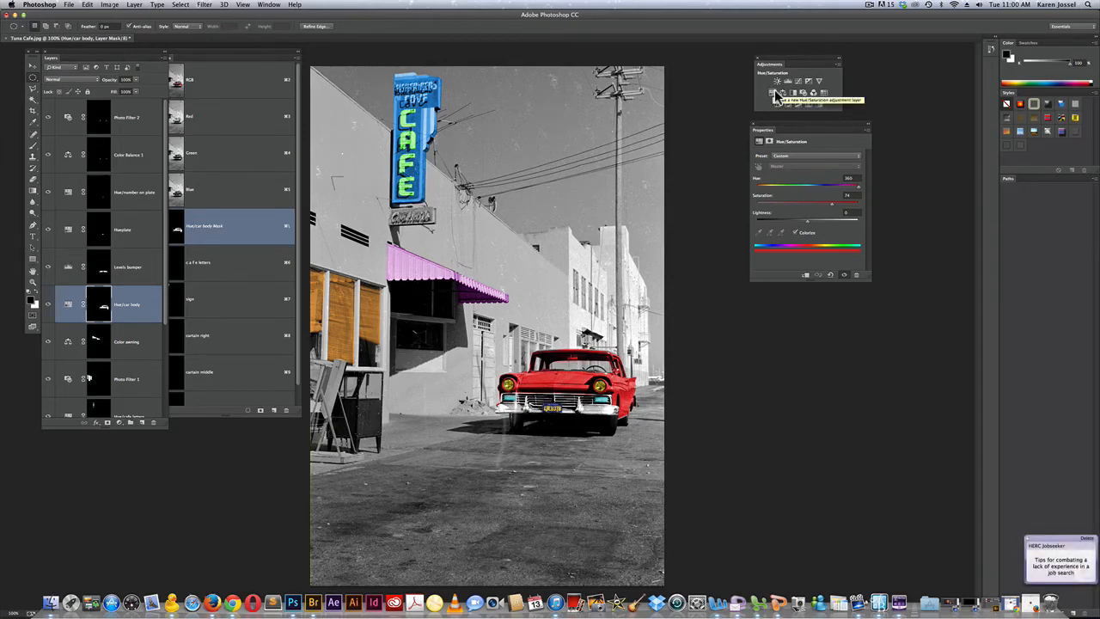
pyautogui.click(88, 6)
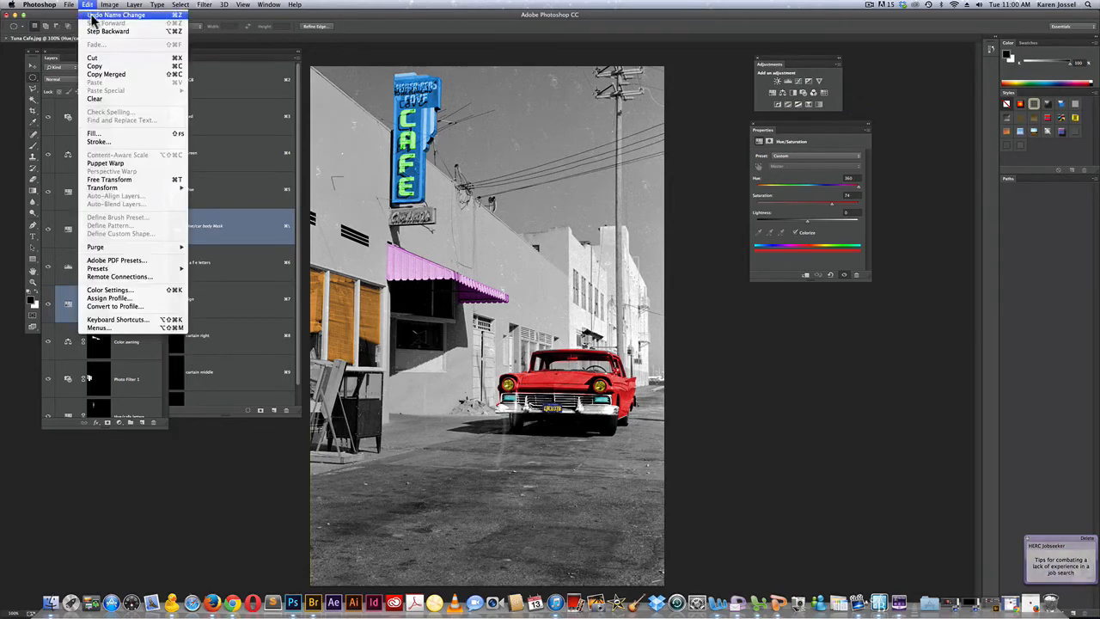
pyautogui.click(119, 139)
pyautogui.click(602, 250)
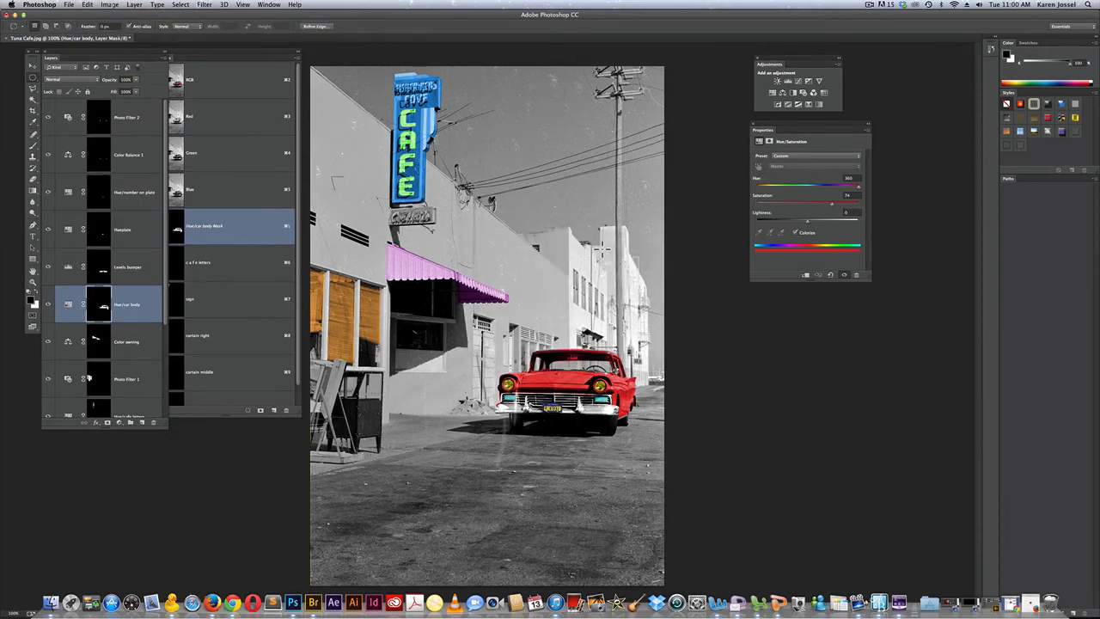
# Add a Levels adjustment to the selected side mirror with input black 72 and white 222
pyautogui.click(789, 80)
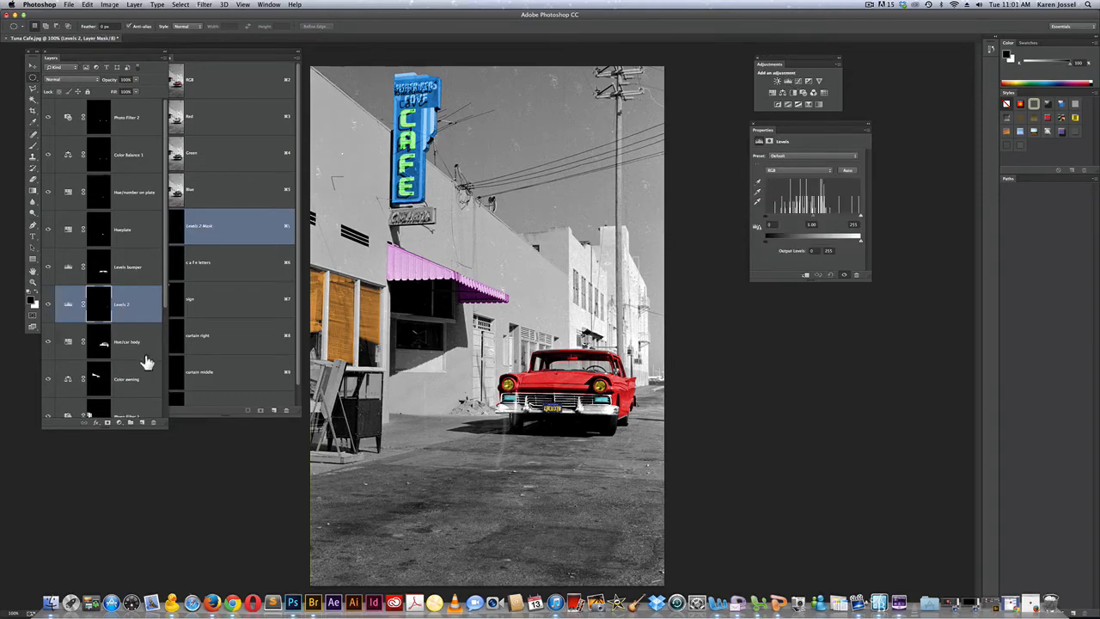
pyautogui.moveTo(767, 216); pyautogui.dragTo(793, 217)
pyautogui.moveTo(859, 217); pyautogui.dragTo(849, 216)
pyautogui.moveTo(469, 22); pyautogui.dragTo(498, 20)
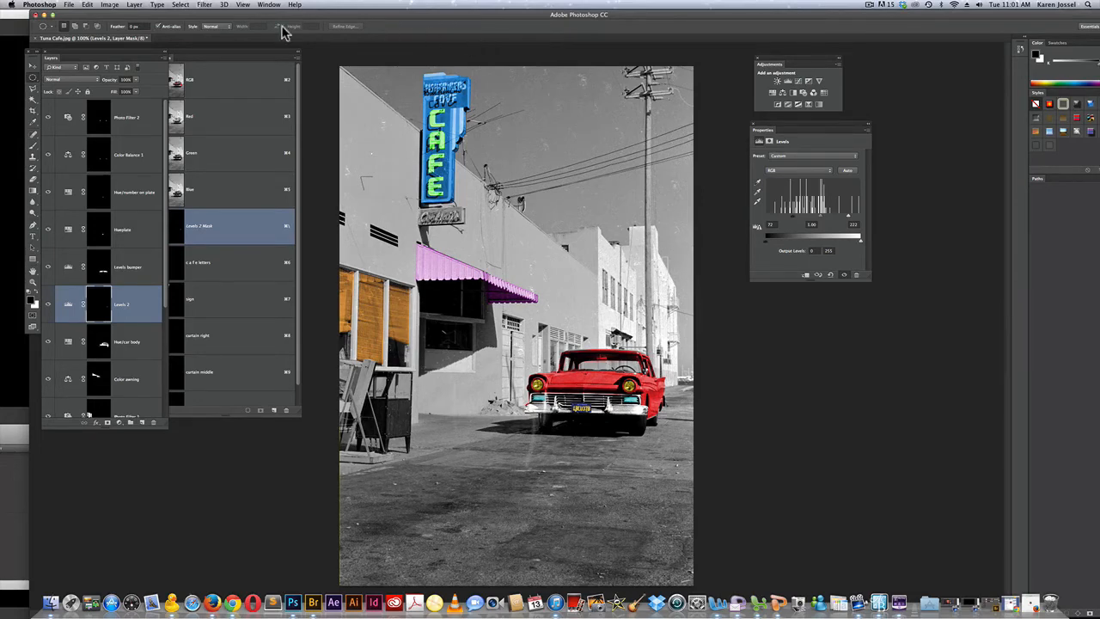
# Outline the pale buildings along the street as a closed selection with the Polygonal Lasso tool
pyautogui.click(33, 88)
pyautogui.moveTo(34, 93); pyautogui.dragTo(78, 101)
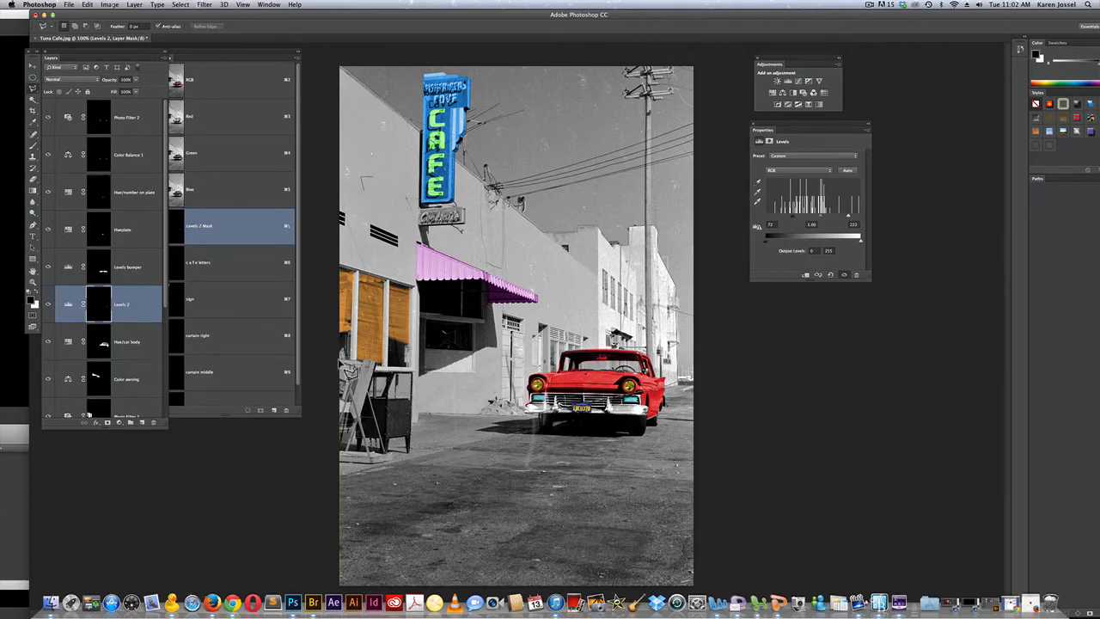
pyautogui.click(340, 381)
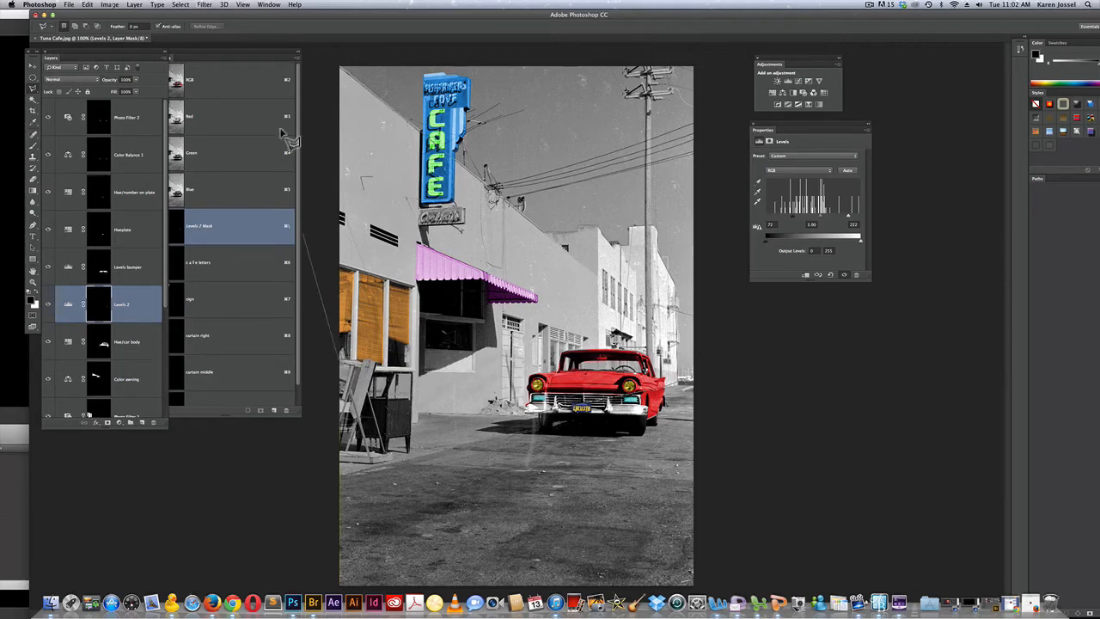
pyautogui.doubleClick(340, 67)
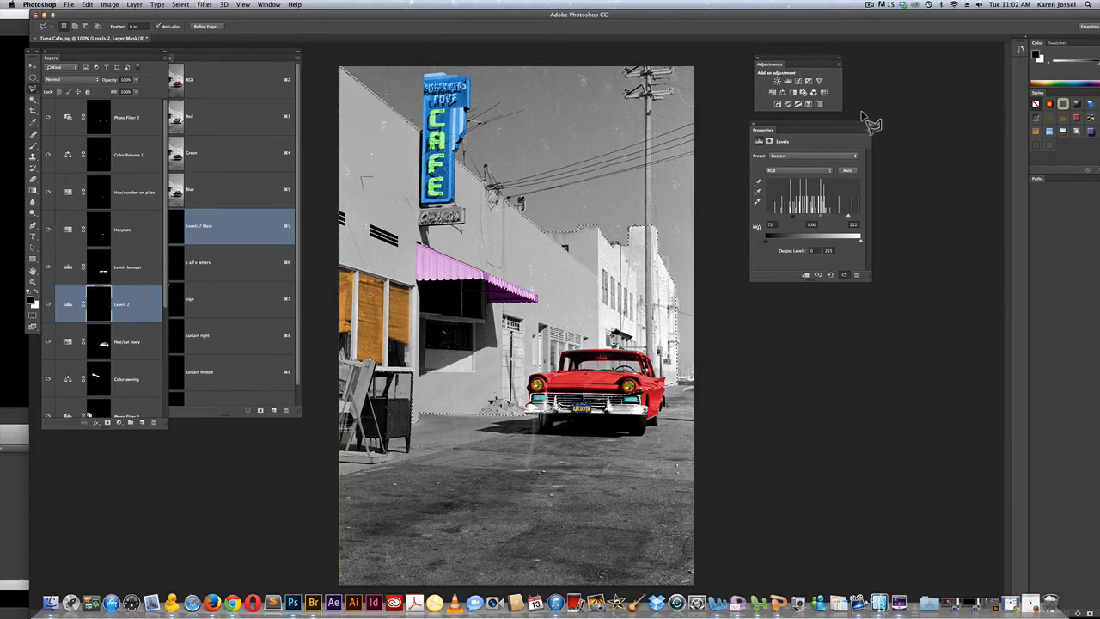
# Add a Photo Filter adjustment to the selected buildings with the custom color c25a64 and density 67%
pyautogui.click(803, 91)
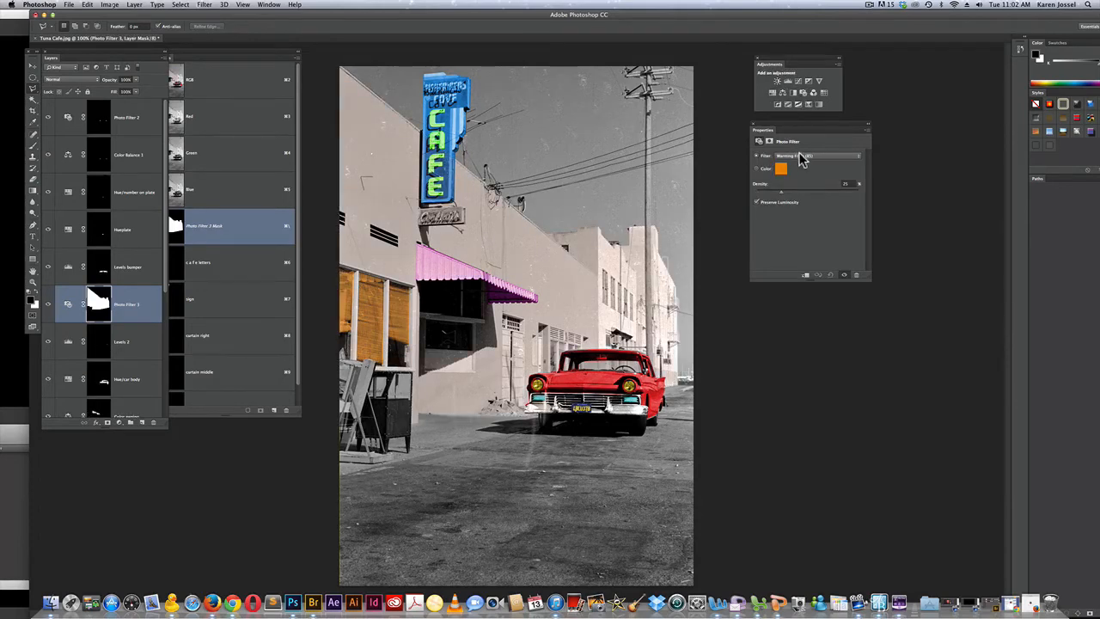
pyautogui.click(780, 169)
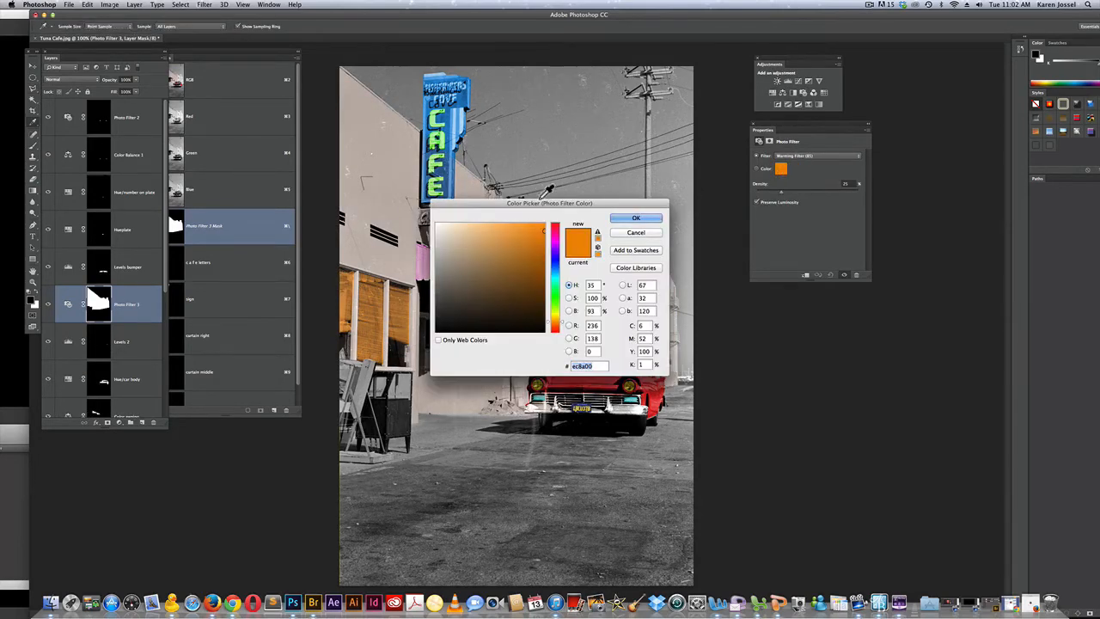
pyautogui.moveTo(550, 203); pyautogui.dragTo(911, 243)
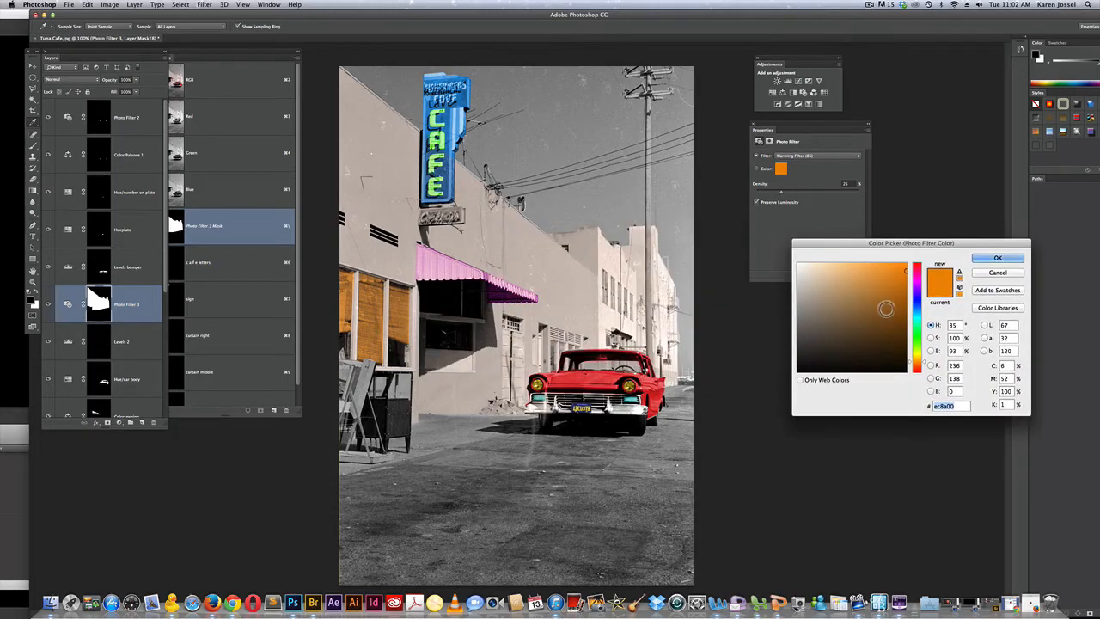
pyautogui.click(917, 277)
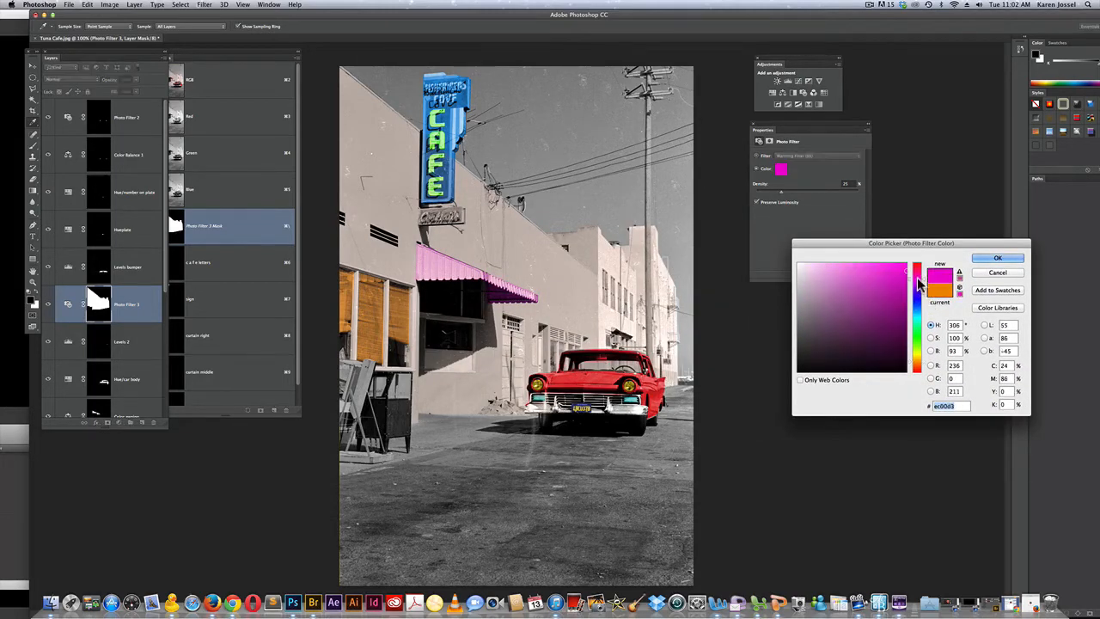
pyautogui.click(820, 266)
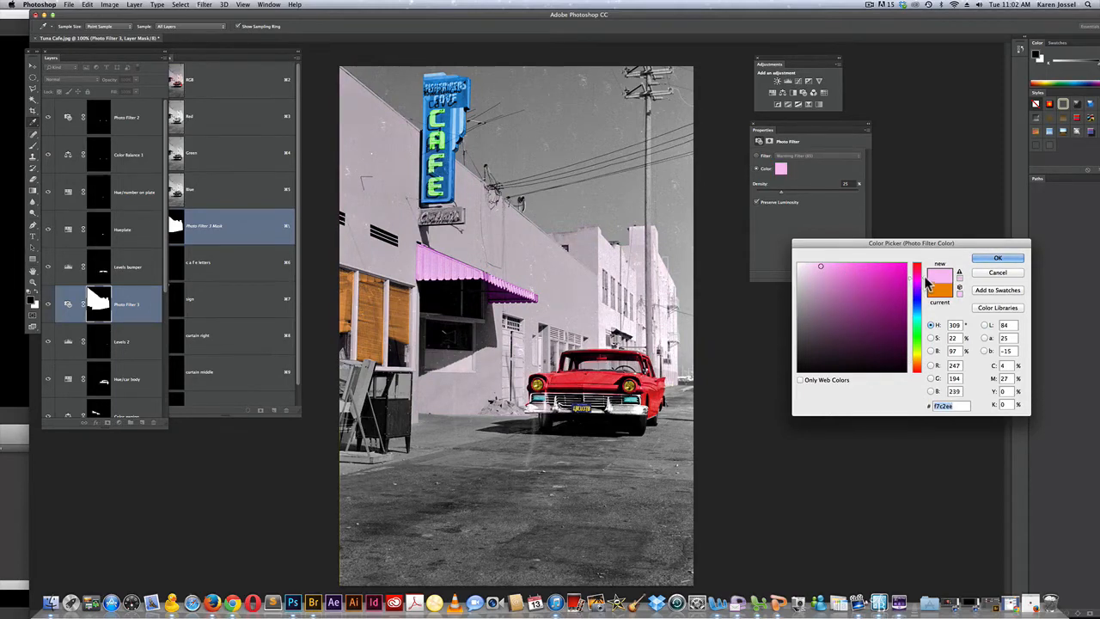
pyautogui.click(924, 273)
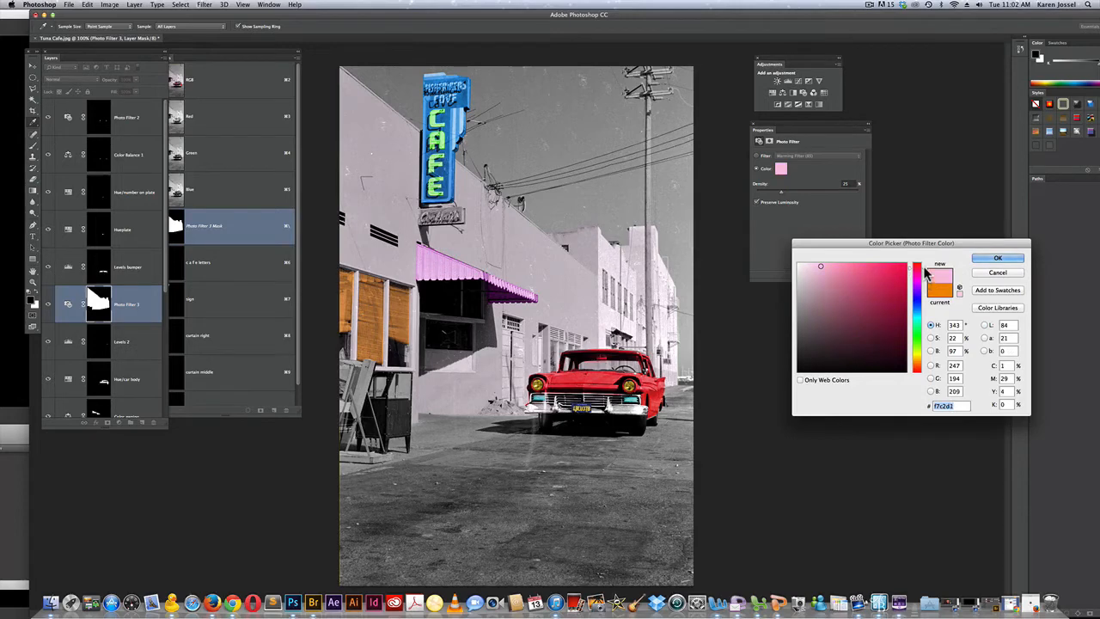
pyautogui.moveTo(822, 271); pyautogui.dragTo(842, 270)
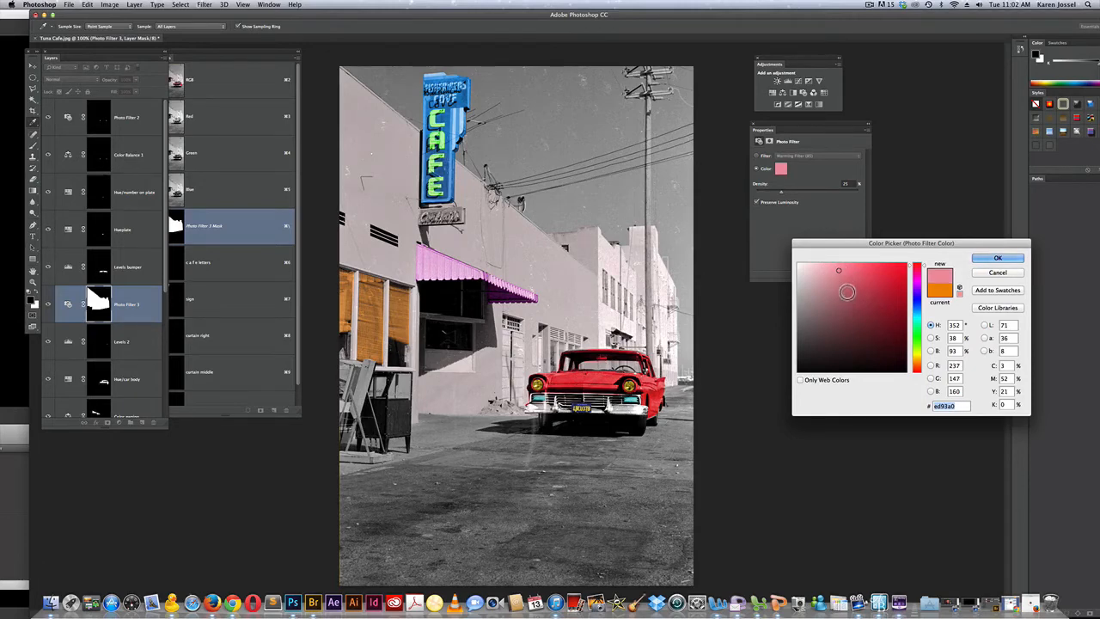
pyautogui.click(844, 283)
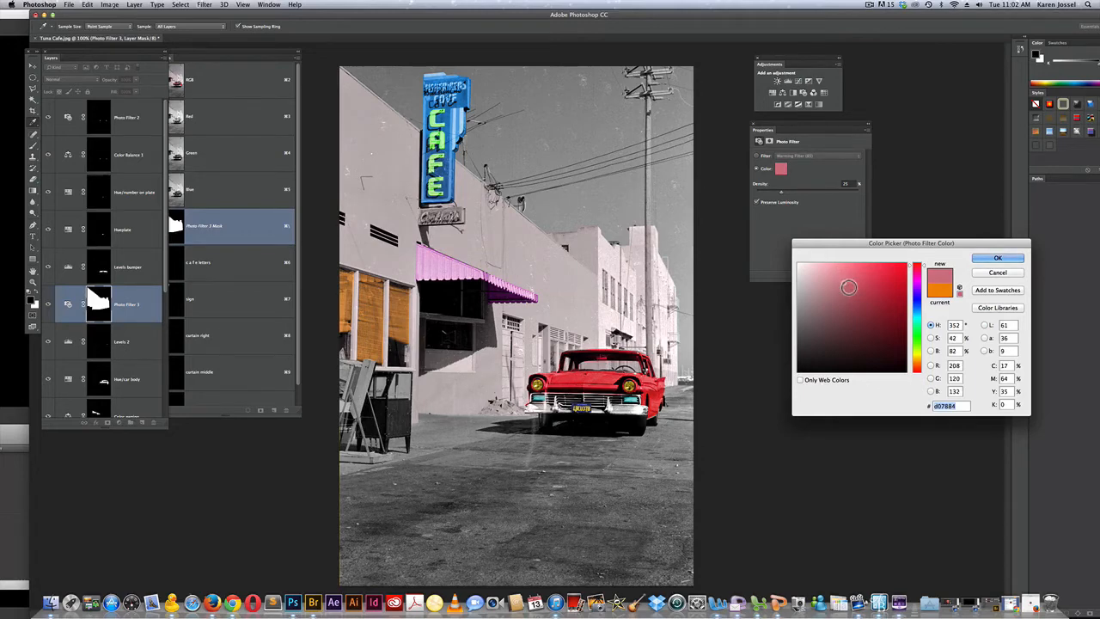
pyautogui.click(856, 289)
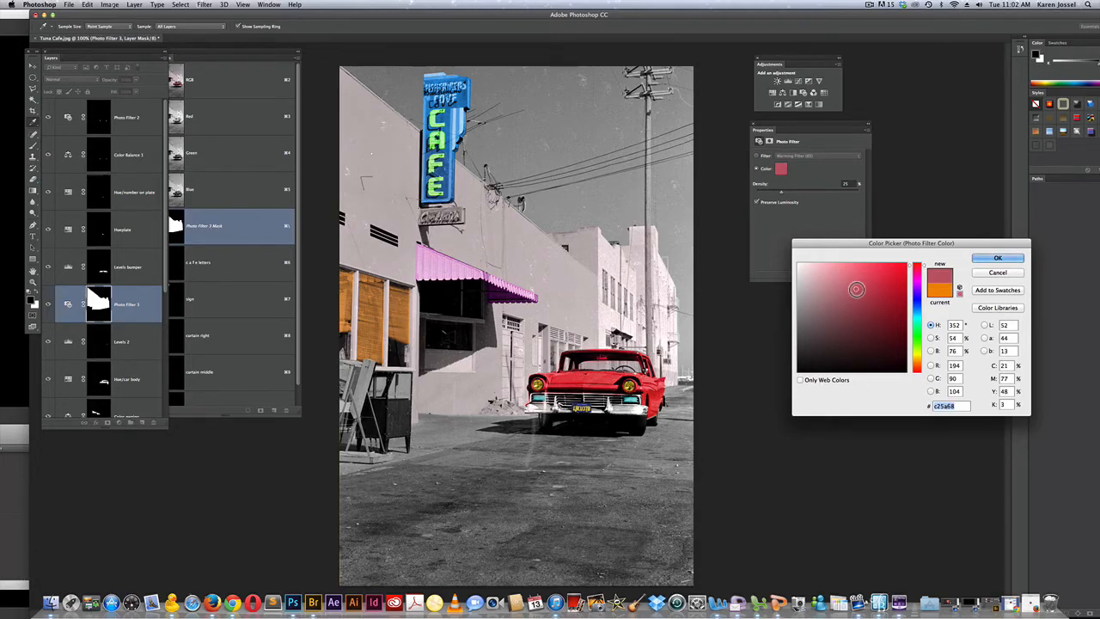
pyautogui.click(988, 257)
pyautogui.moveTo(781, 191); pyautogui.dragTo(823, 192)
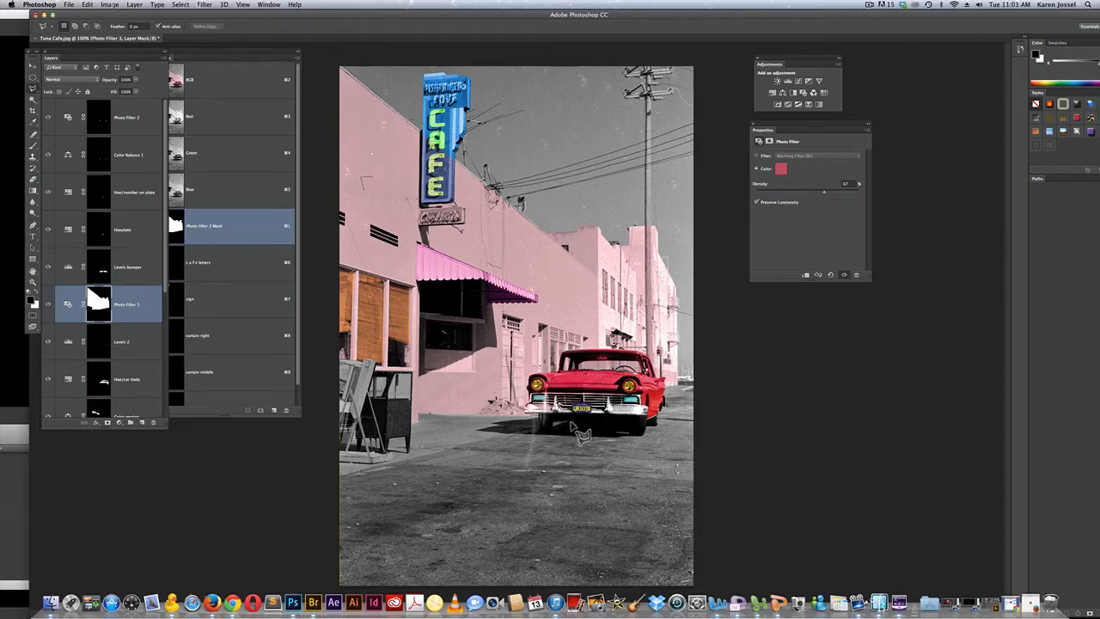
# Compare the buildings with and without the pink tint by toggling the Photo Filter 3 layer's visibility
pyautogui.click(48, 304)
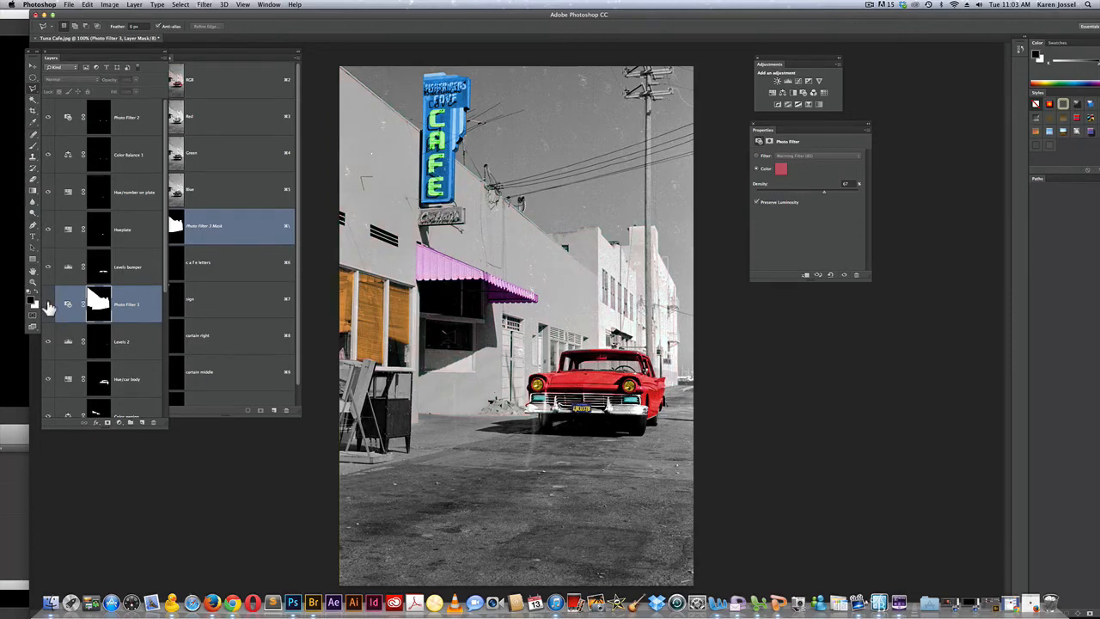
pyautogui.click(48, 304)
pyautogui.click(48, 304)
pyautogui.click(48, 306)
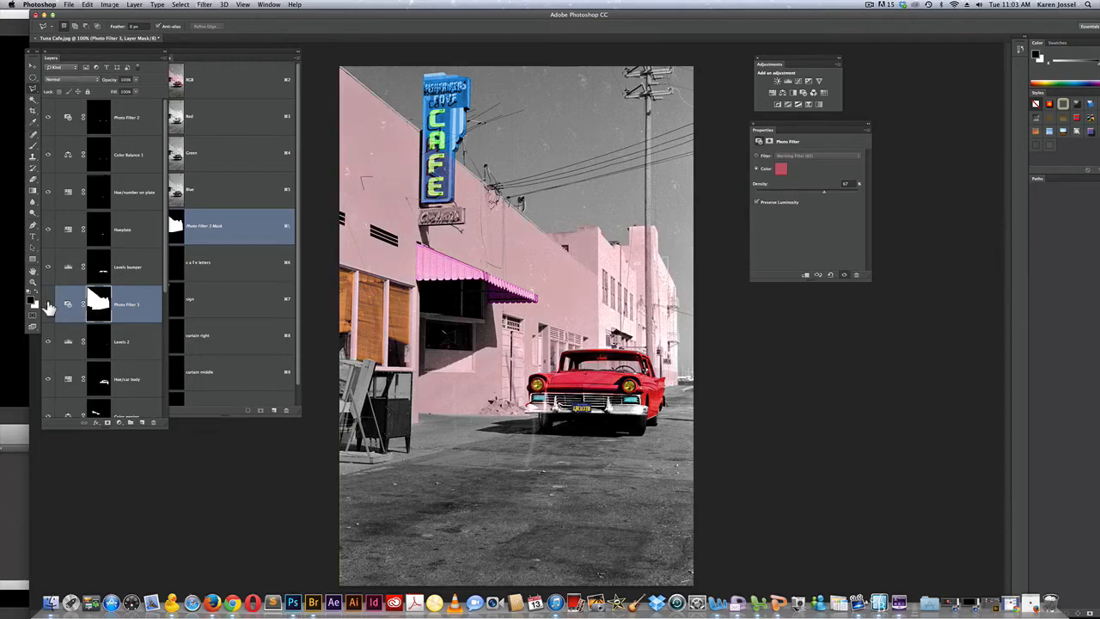
pyautogui.click(49, 306)
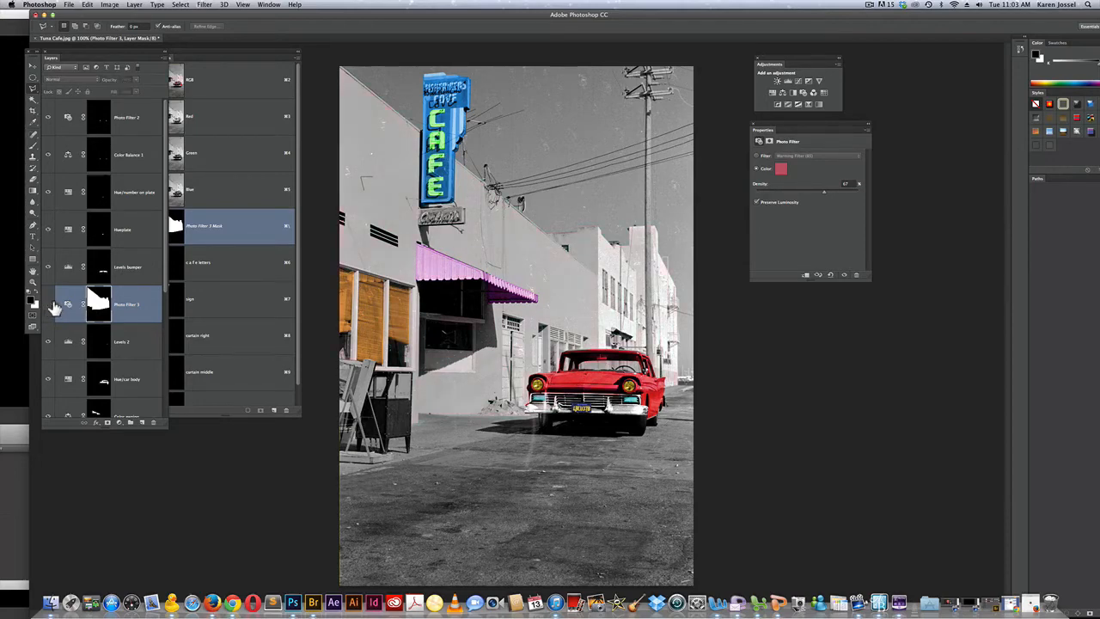
# Set the building Photo Filter's density to 100%, show its layer and move it to the top of the layer stack
pyautogui.moveTo(825, 198); pyautogui.dragTo(870, 198)
pyautogui.click(47, 305)
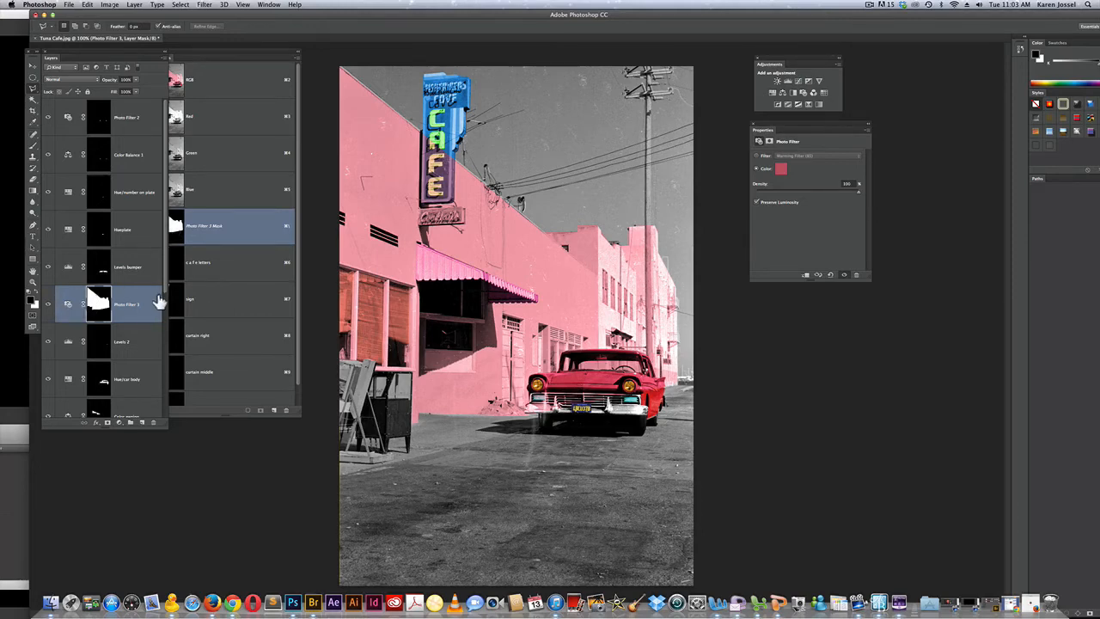
pyautogui.moveTo(146, 305); pyautogui.dragTo(140, 112)
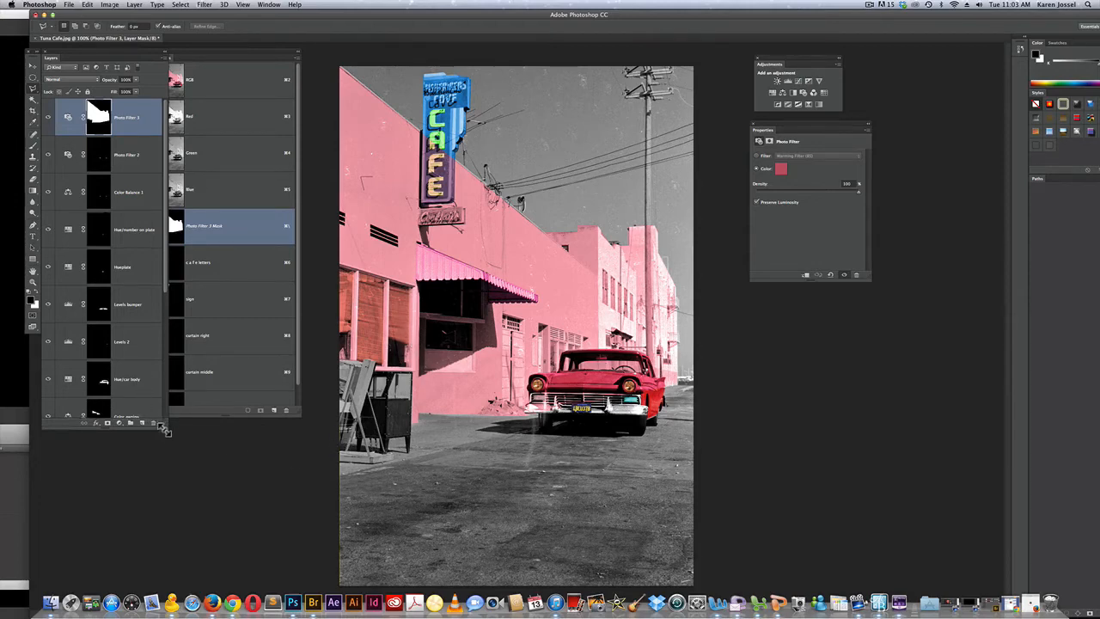
# Enlarge the layer list and load the window curtains' mask from the Photo Filter 1 layer as a selection
pyautogui.moveTo(162, 428); pyautogui.dragTo(179, 593)
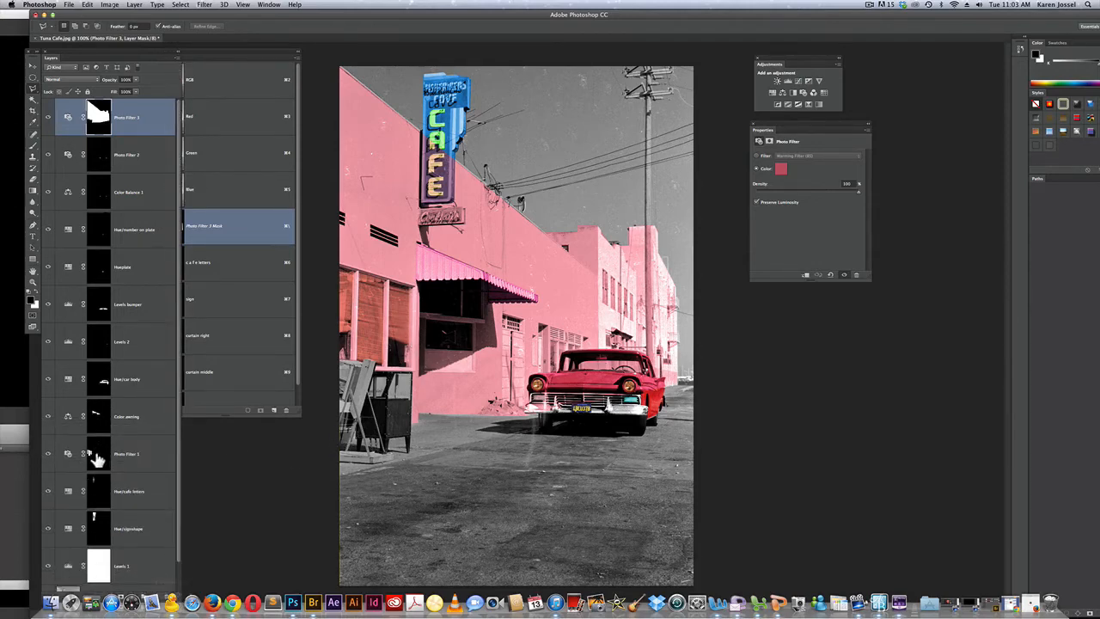
pyautogui.press('super')
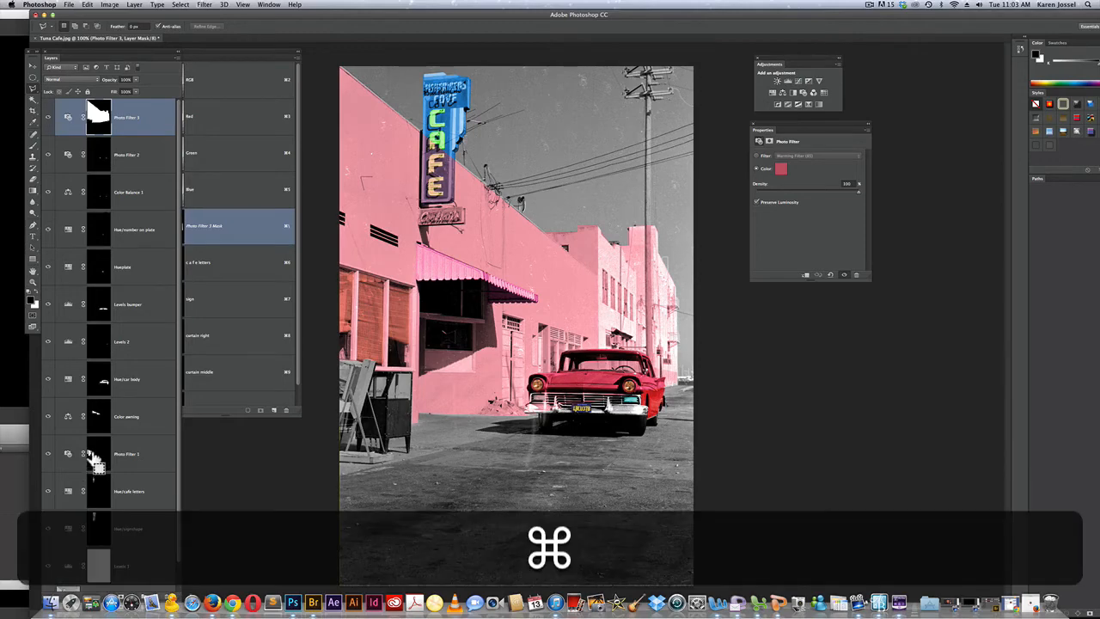
pyautogui.keyDown('super'); pyautogui.click(93, 459); pyautogui.keyUp('super')
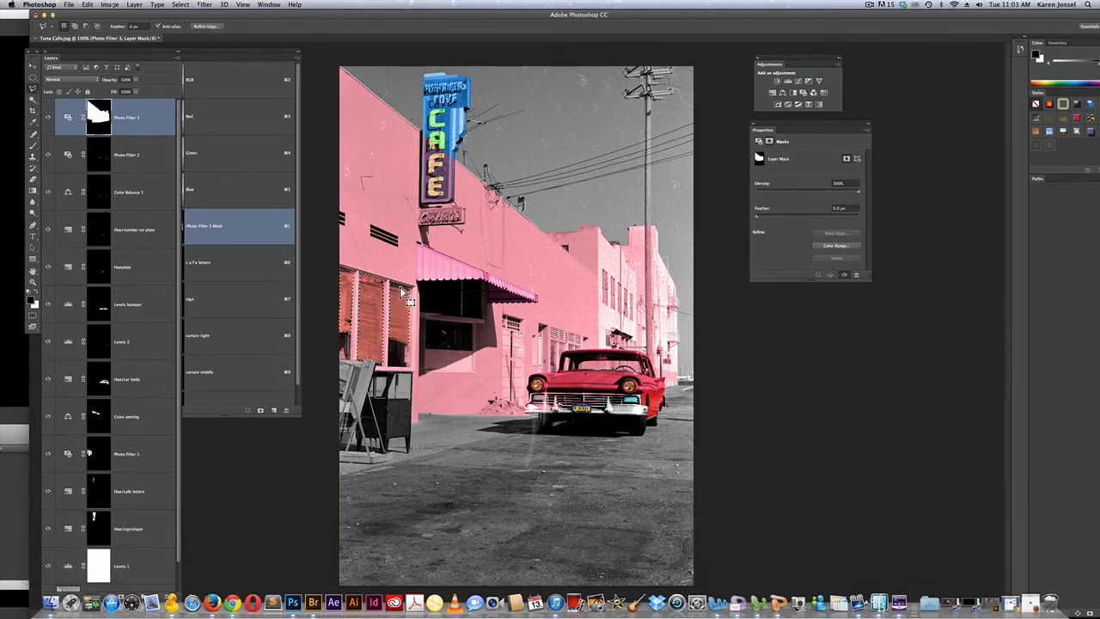
# Rename the Photo Filter 3 layer to Photo bldg and undo the name change
pyautogui.doubleClick(133, 118)
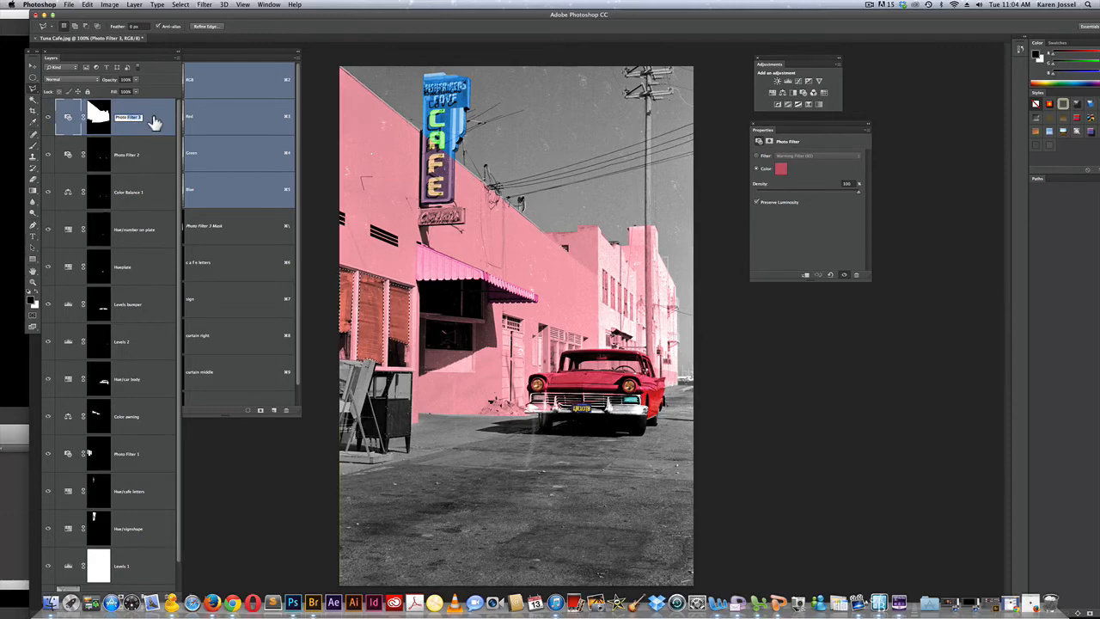
pyautogui.write('Photo bldg')
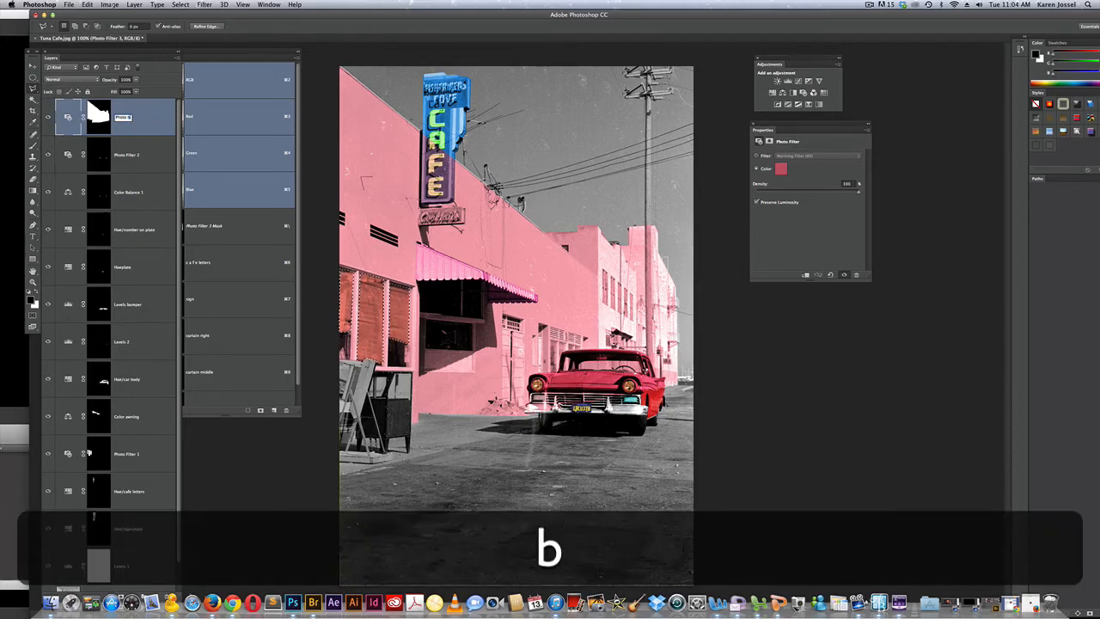
pyautogui.press('Return')
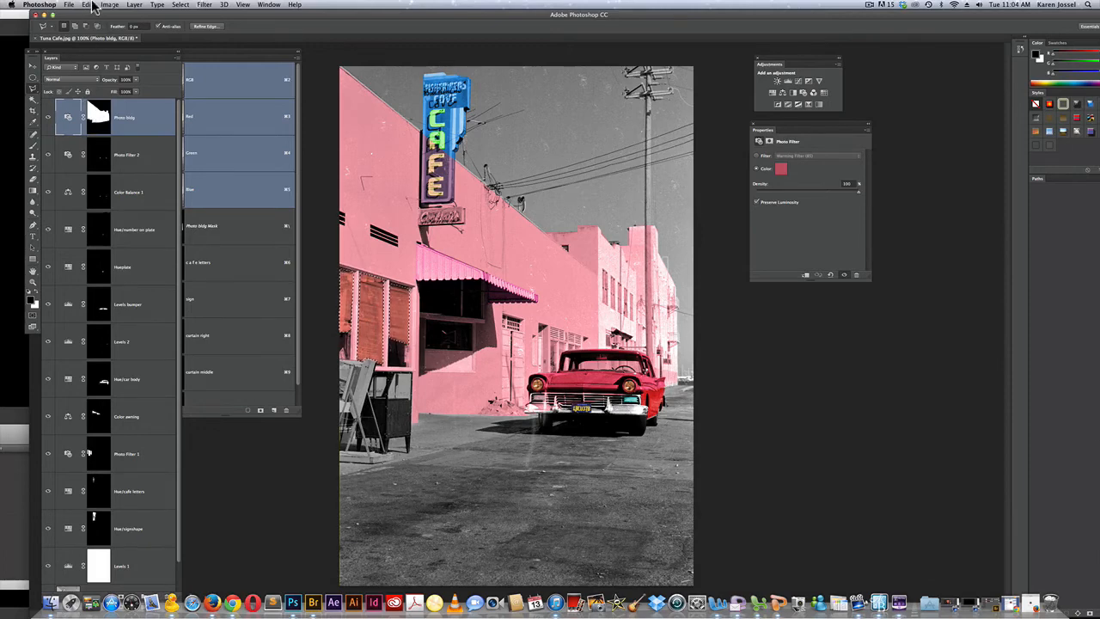
pyautogui.click(87, 5)
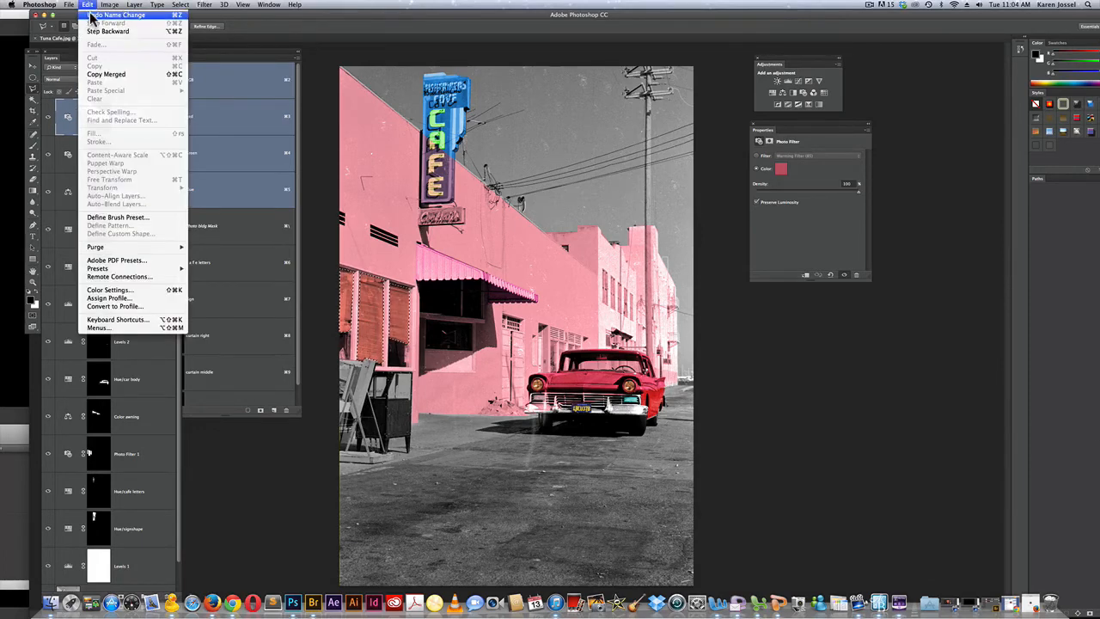
pyautogui.click(91, 15)
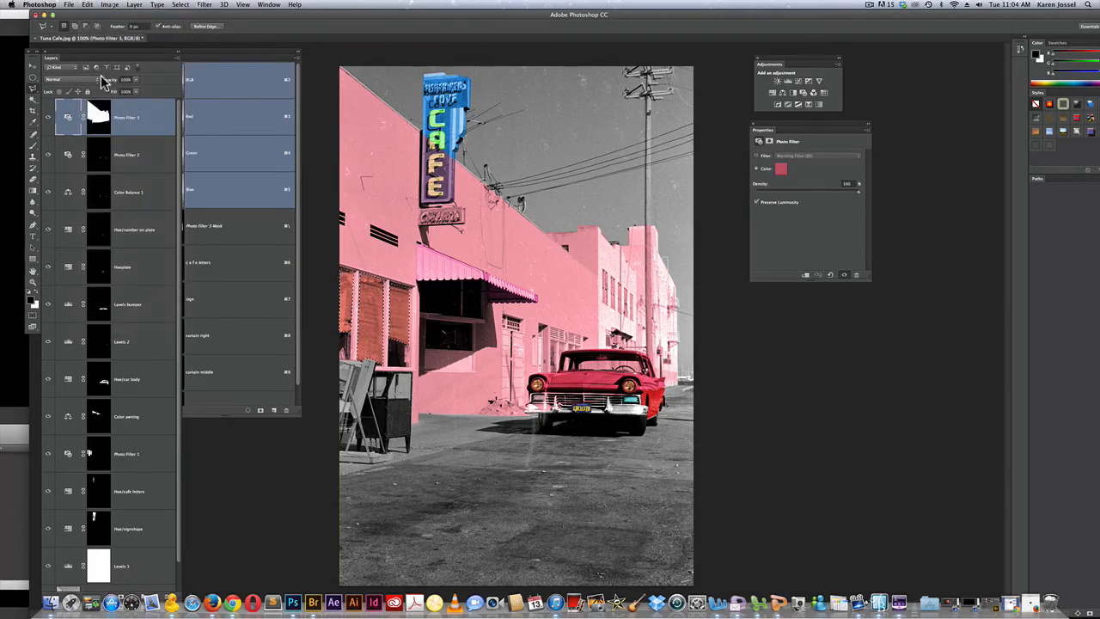
# Fill the selected curtains with black at 100% opacity in the Photo Filter 3 layer mask and inspect the mask on its own
pyautogui.click(100, 108)
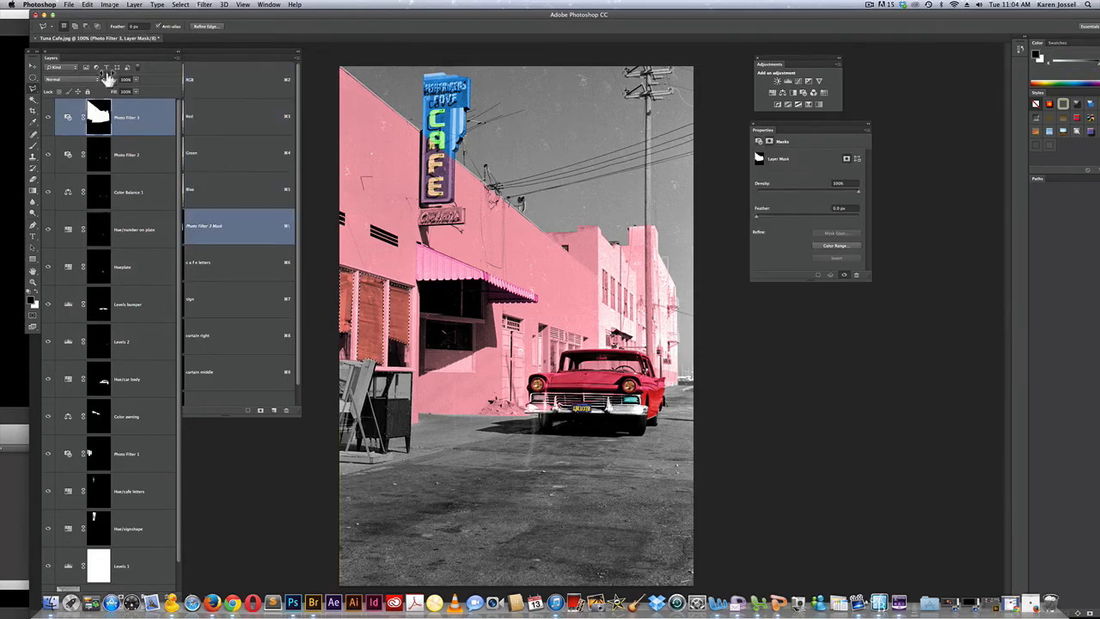
pyautogui.click(87, 6)
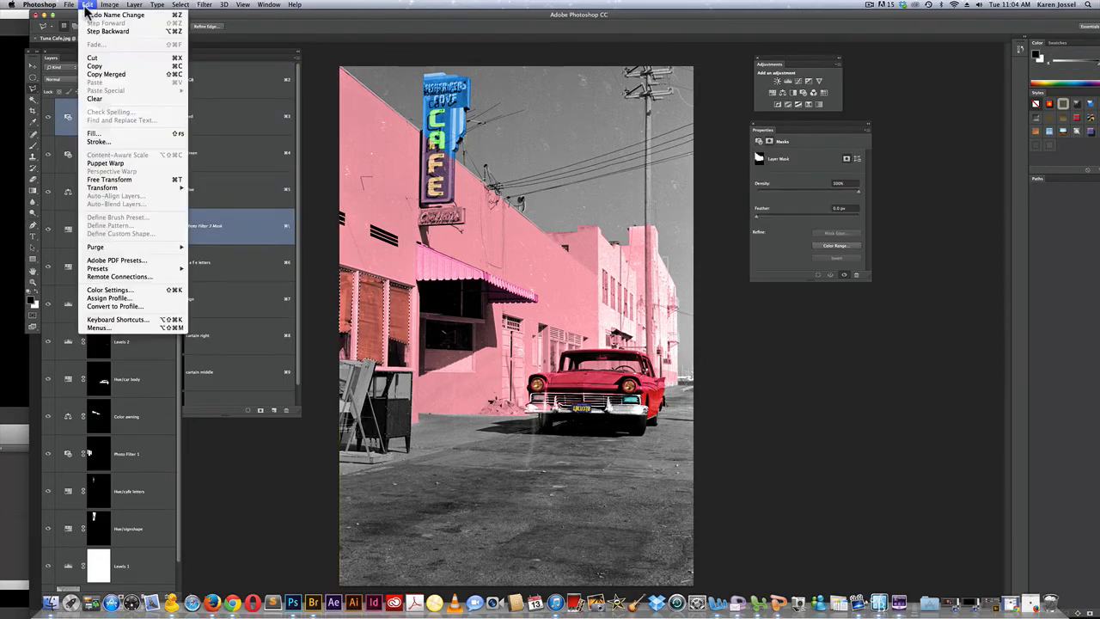
pyautogui.click(117, 135)
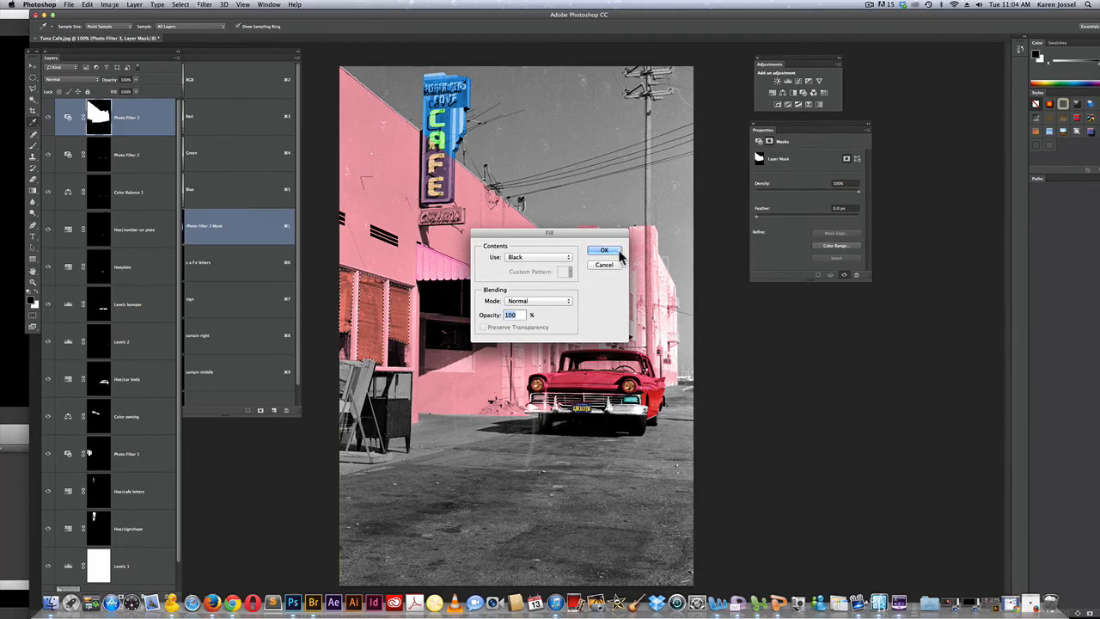
pyautogui.click(616, 253)
pyautogui.press('l')
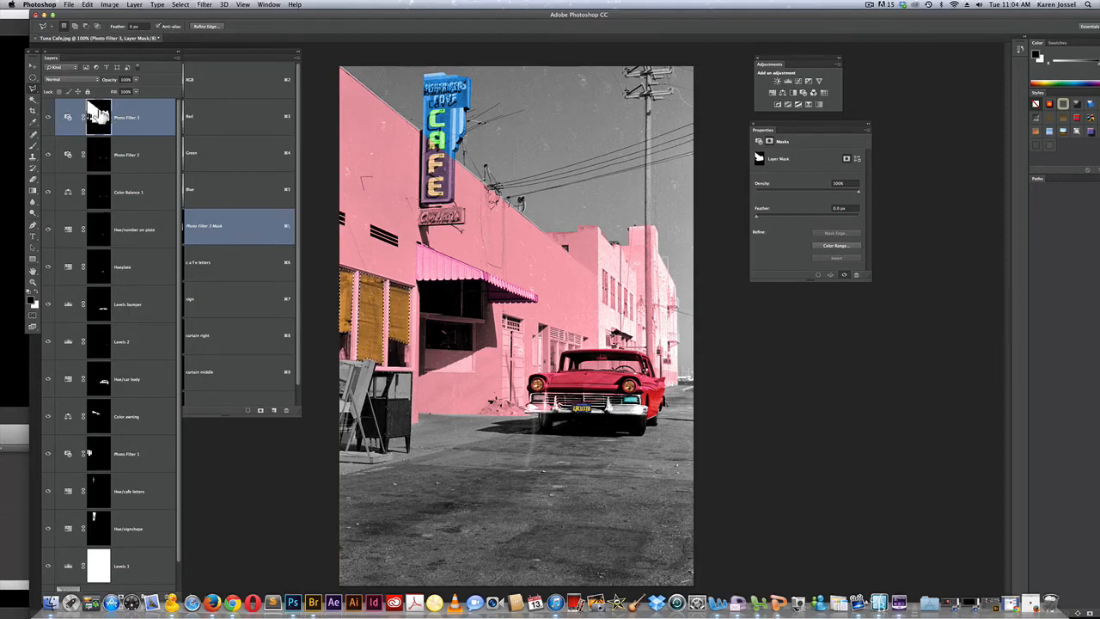
pyautogui.keyDown('alt'); pyautogui.click(98, 113); pyautogui.keyUp('alt')
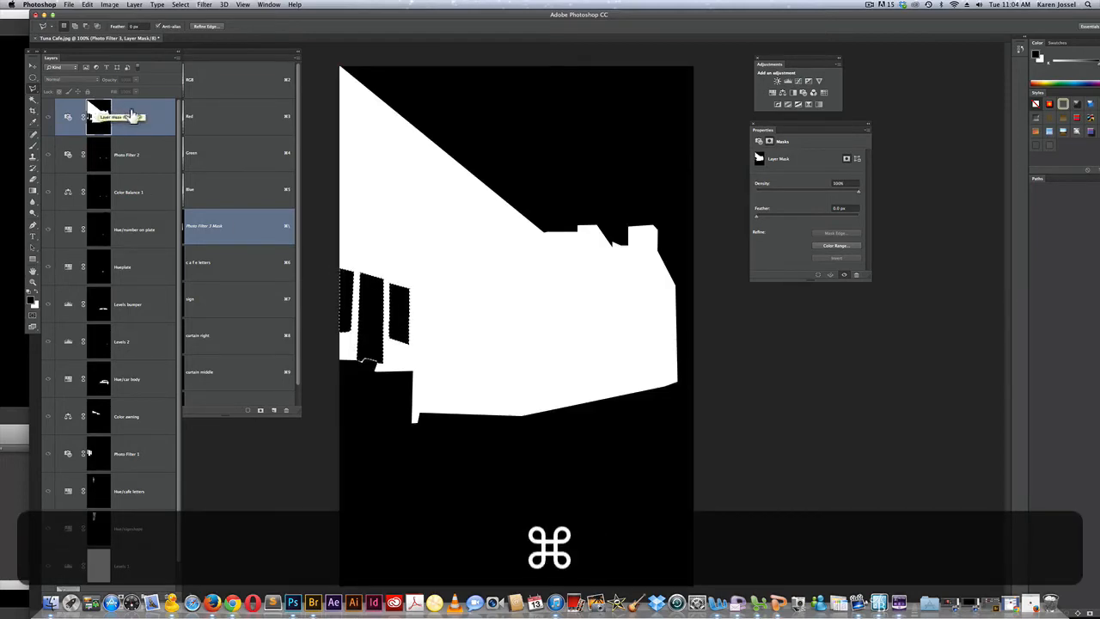
pyautogui.click(69, 117)
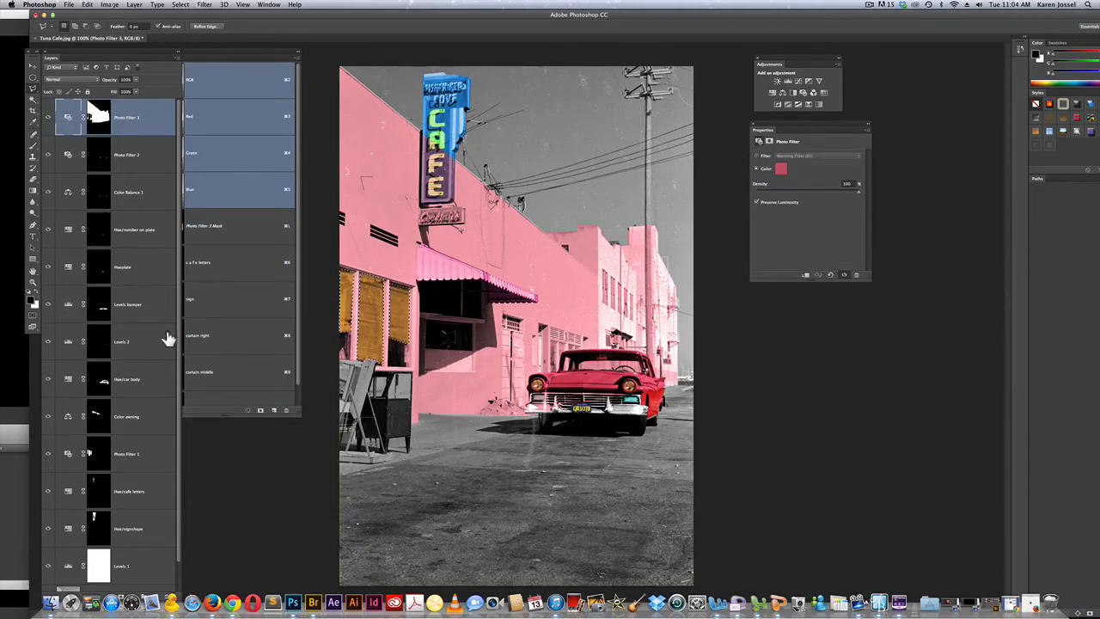
# Load the Color awning layer's mask as a selection, fill it with black in the Photo Filter 3 layer mask, and deselect
pyautogui.keyDown('super'); pyautogui.click(99, 418); pyautogui.keyUp('super')
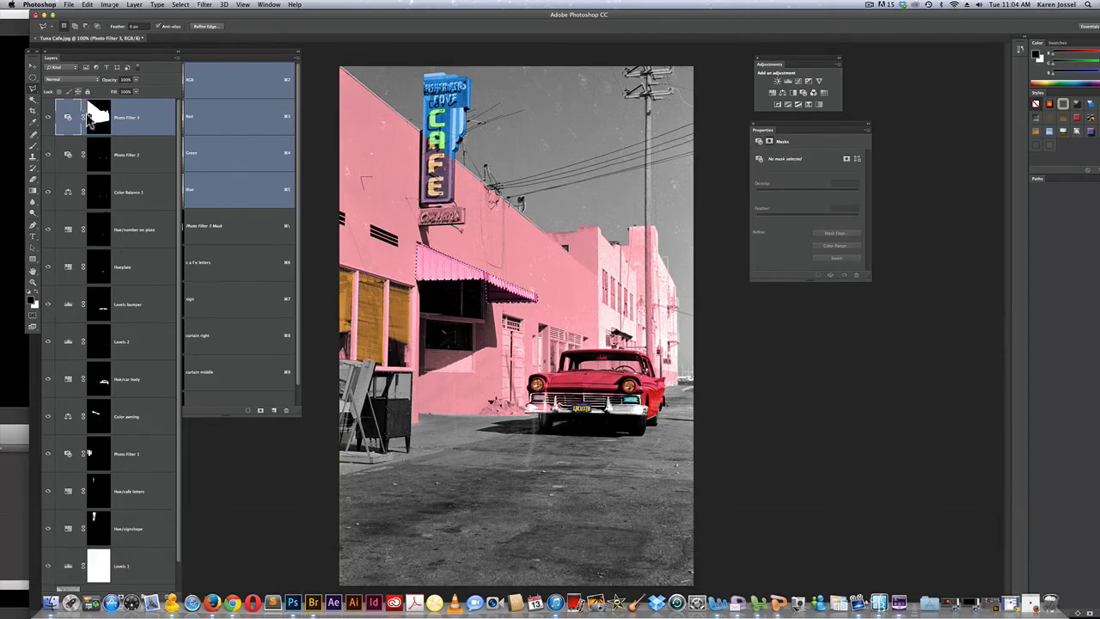
pyautogui.keyDown('alt'); pyautogui.click(99, 116); pyautogui.keyUp('alt')
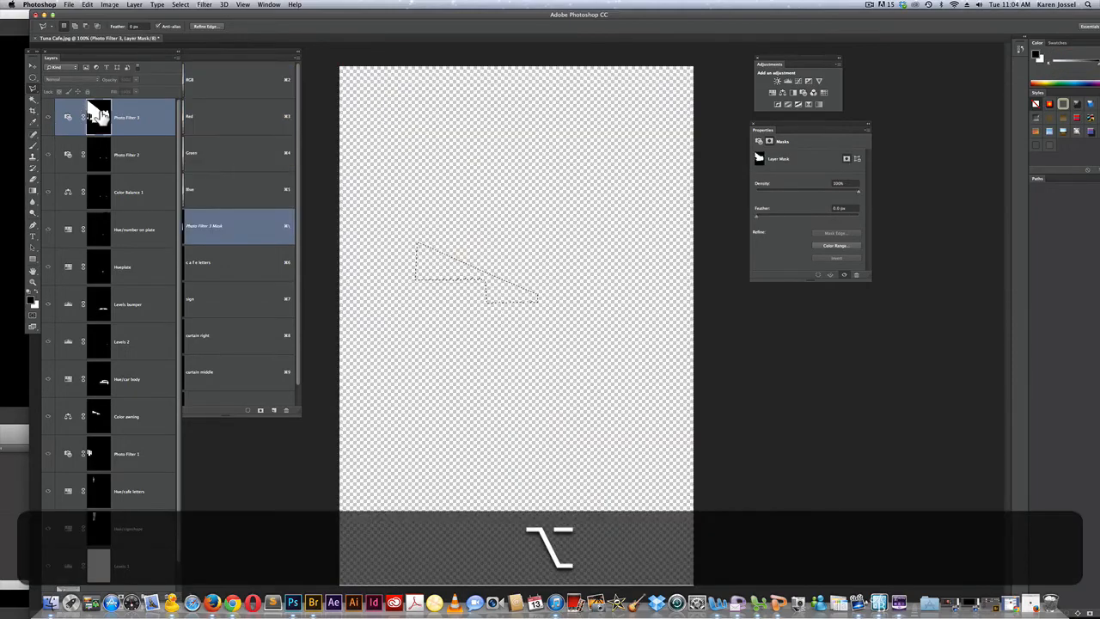
pyautogui.click(88, 4)
pyautogui.click(95, 133)
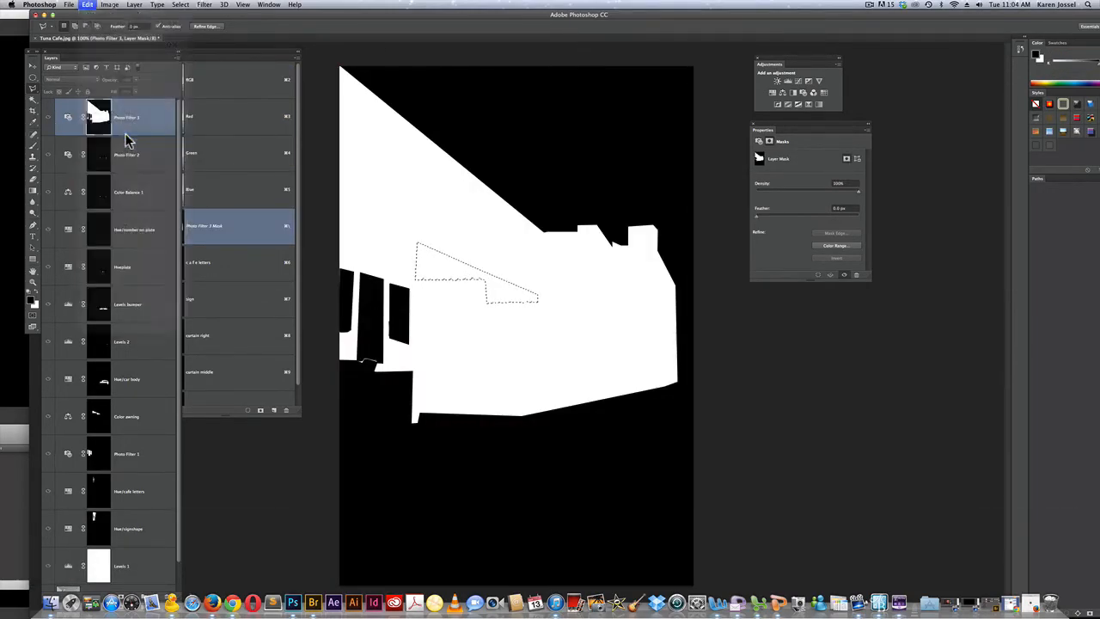
pyautogui.click(604, 251)
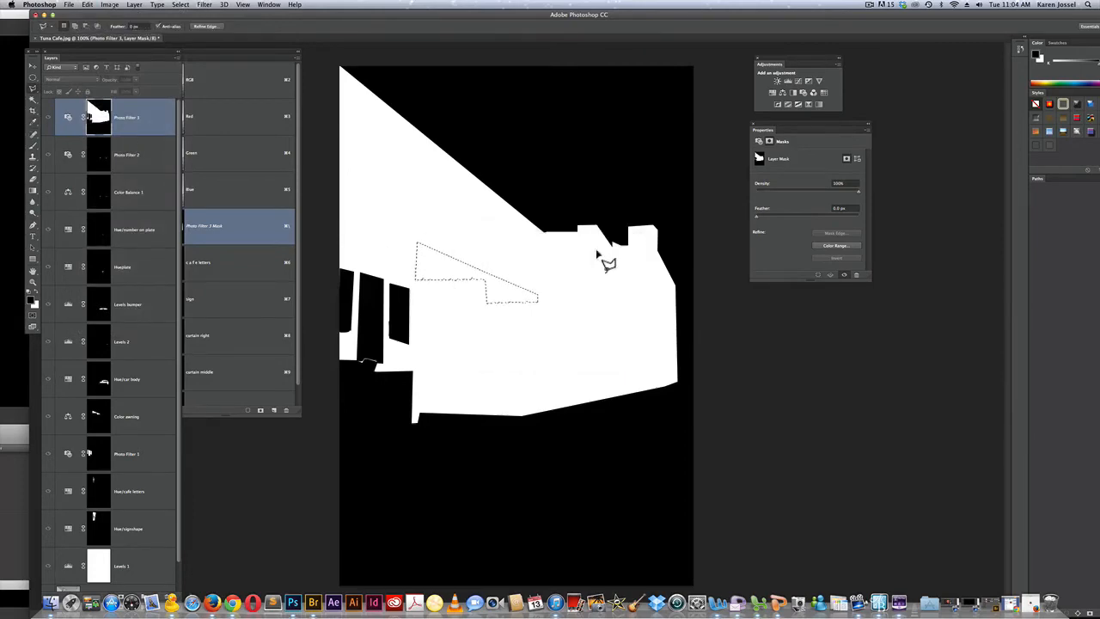
pyautogui.click(67, 117)
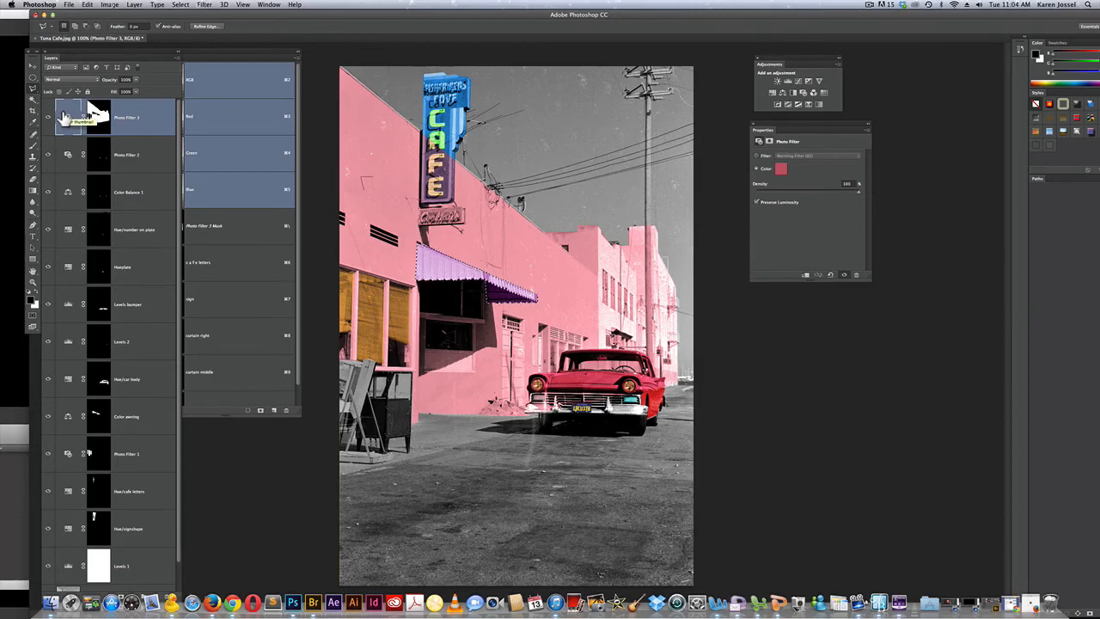
pyautogui.press('super+d')
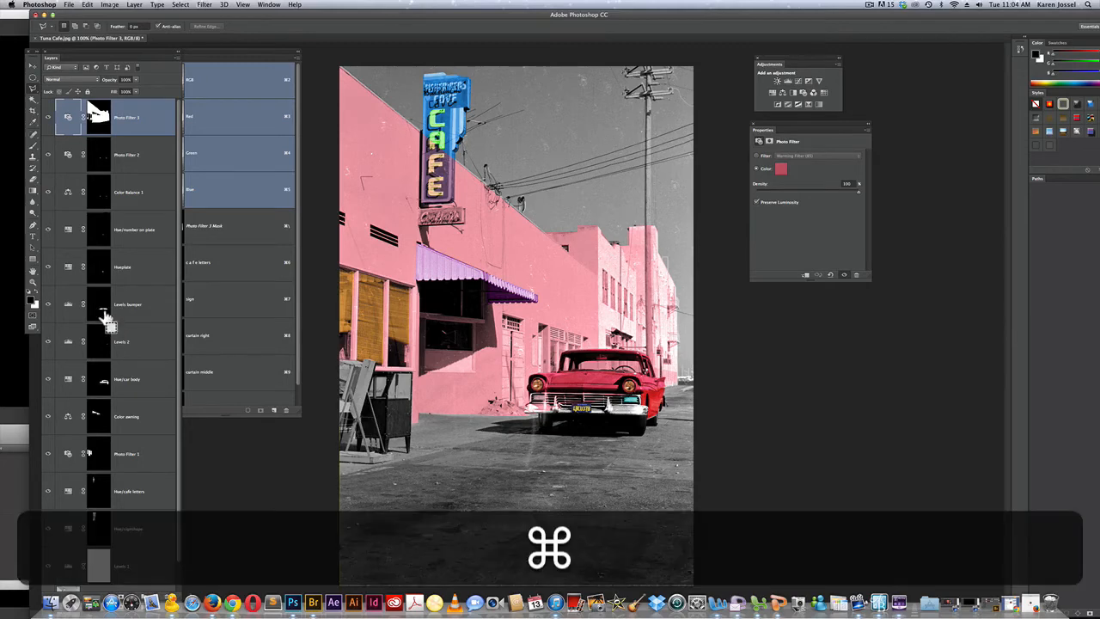
# Combine the masks of the car's bumper, body and license plate layers into one selection
pyautogui.keyDown('super'); pyautogui.click(104, 314); pyautogui.keyUp('super')
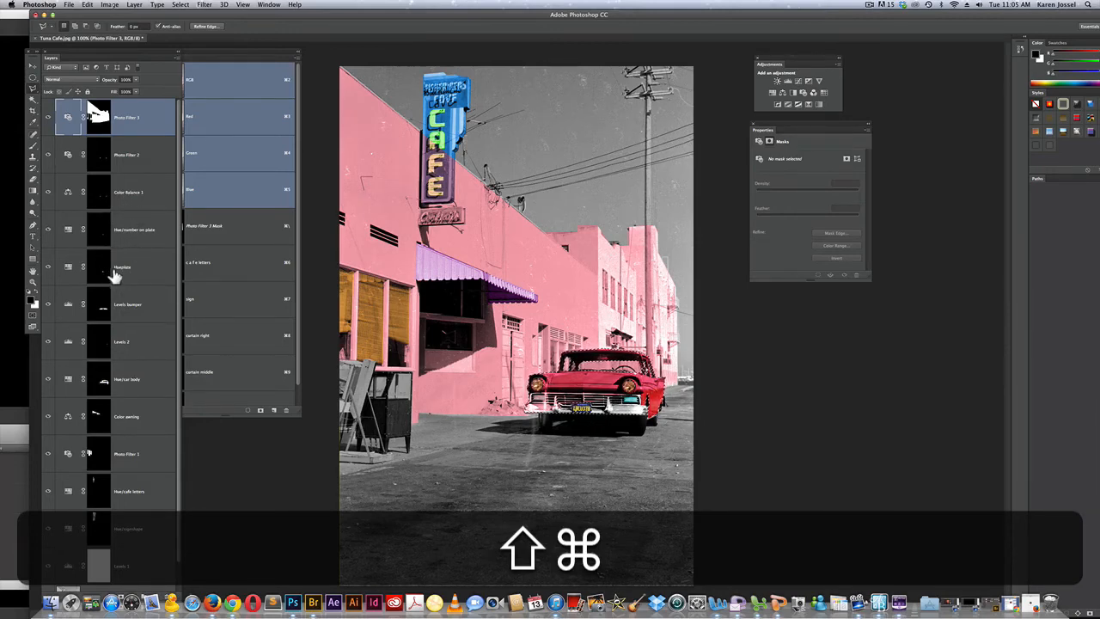
pyautogui.moveTo(115, 273); pyautogui.dragTo(100, 275)
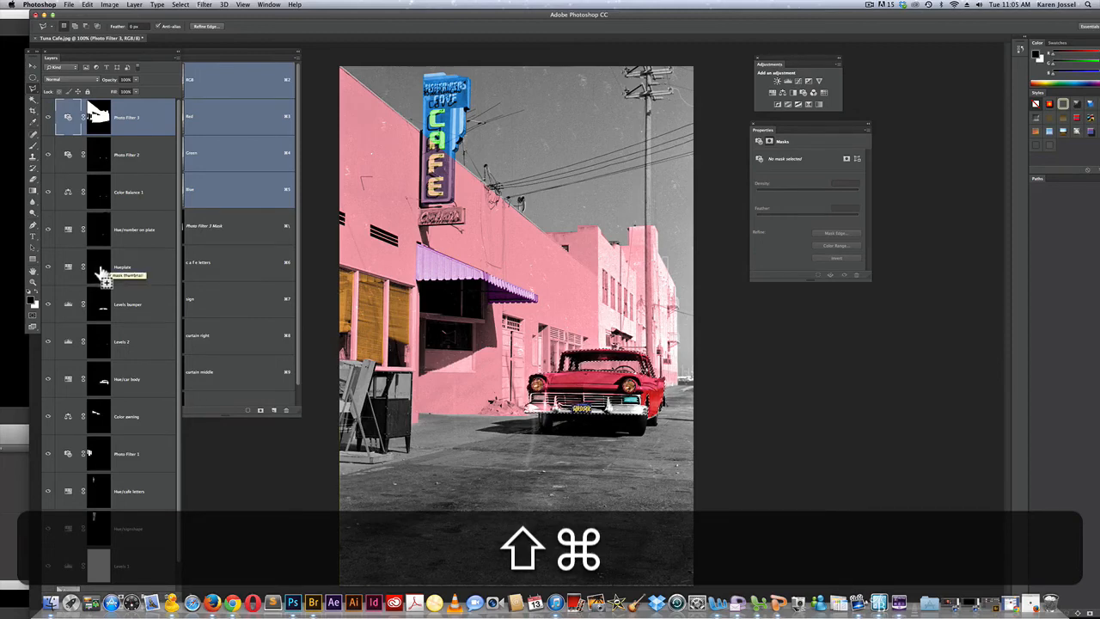
pyautogui.moveTo(99, 275); pyautogui.dragTo(103, 303)
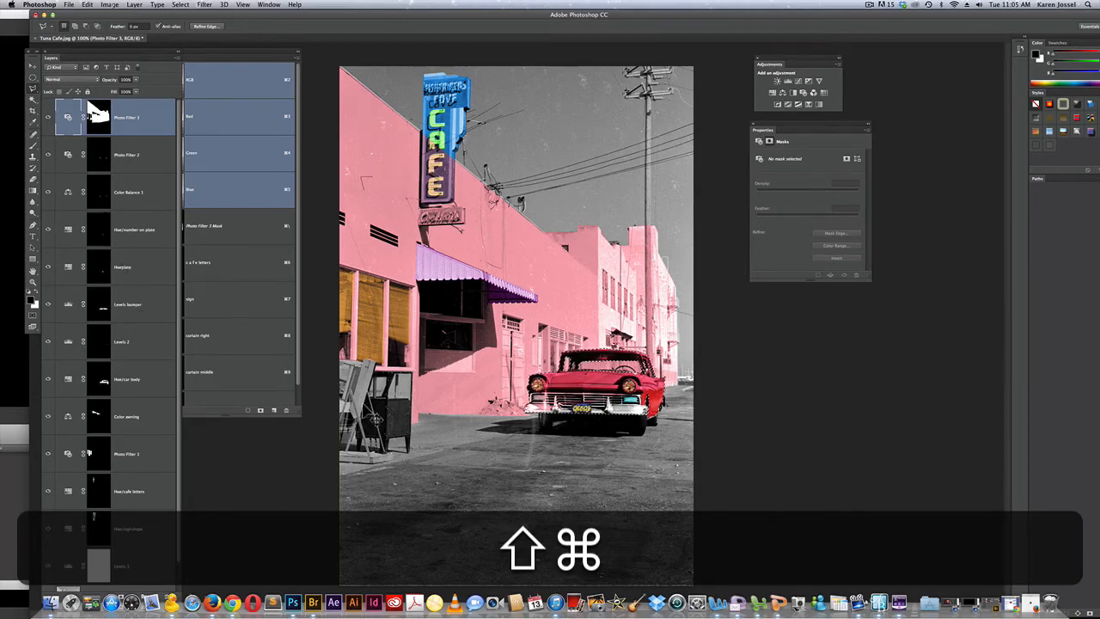
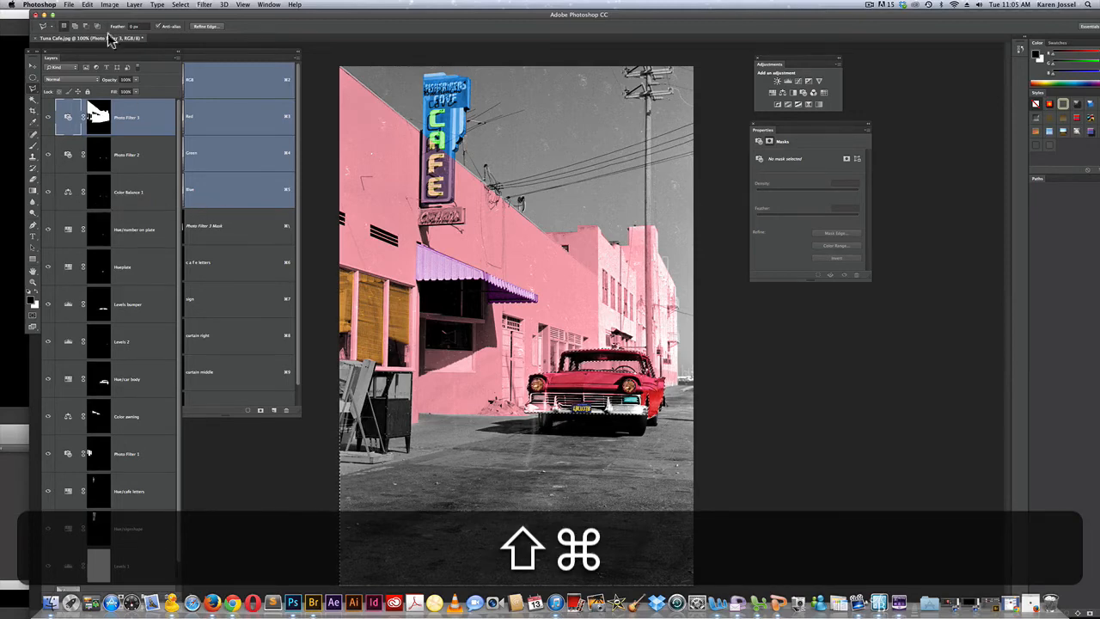
# Fill the selected car parts with black at 100% opacity in the Photo Filter 3 layer mask, and deselect
pyautogui.click(86, 6)
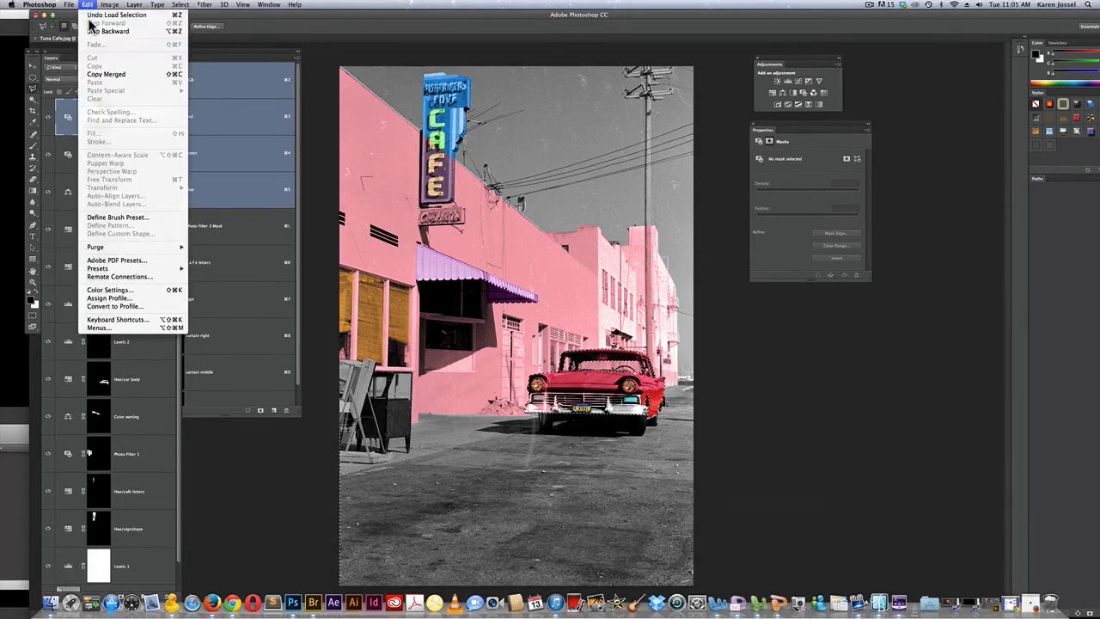
pyautogui.moveTo(107, 5)
pyautogui.click(90, 5)
pyautogui.click(99, 117)
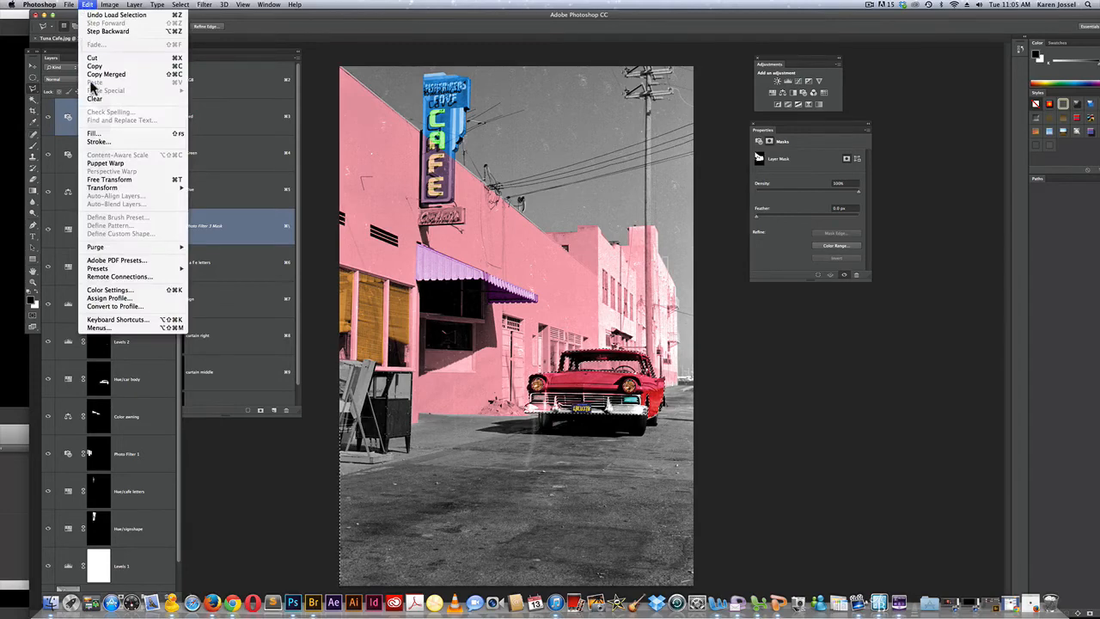
pyautogui.click(94, 133)
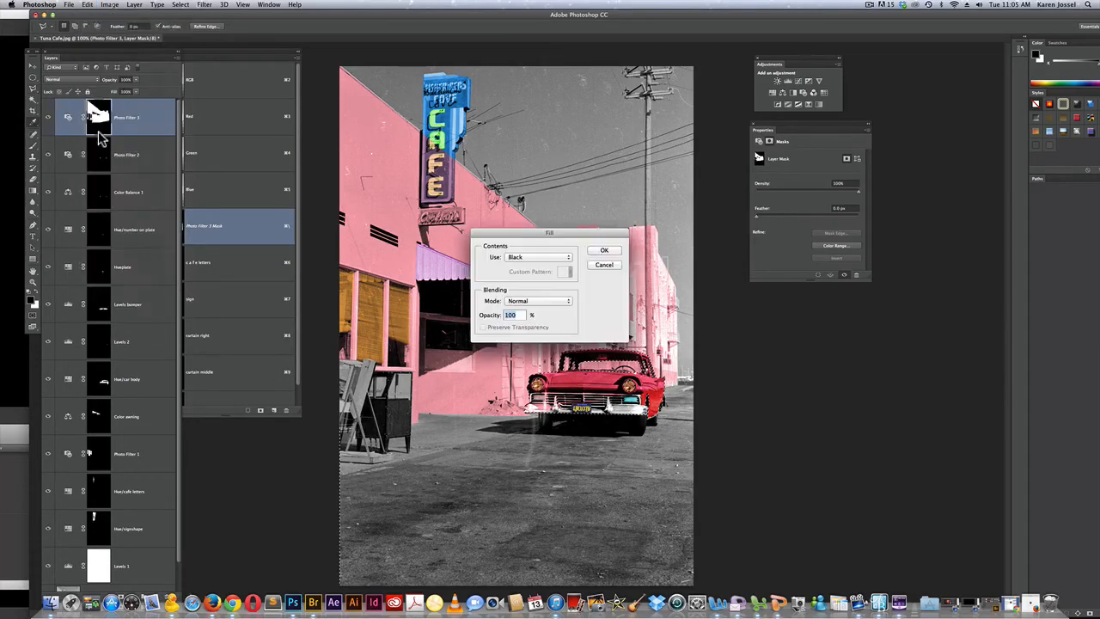
pyautogui.click(607, 251)
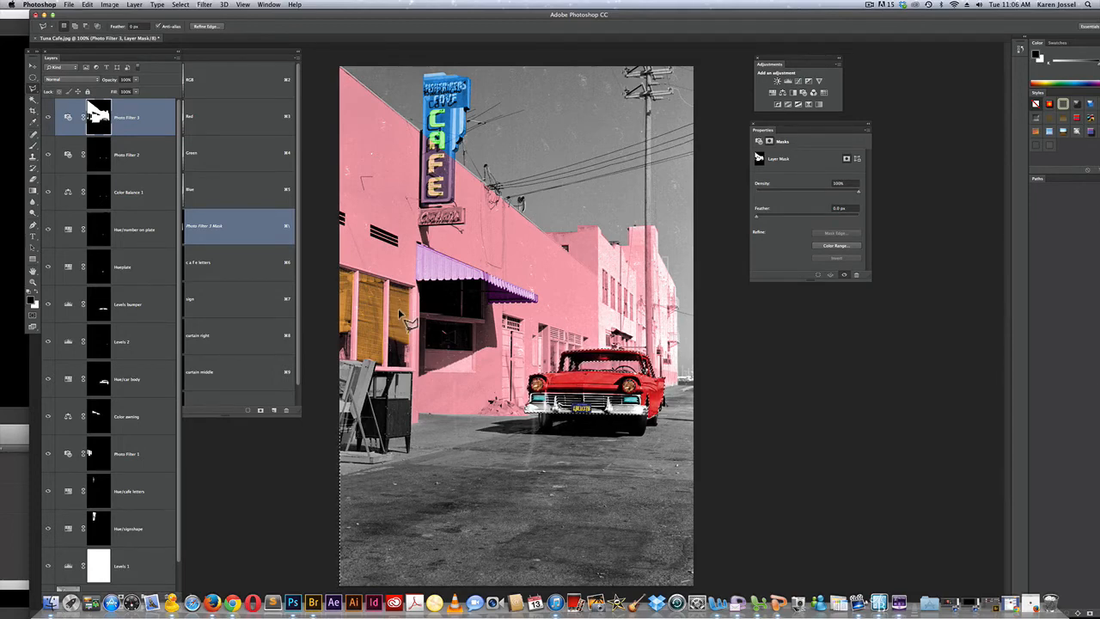
pyautogui.press('super+d')
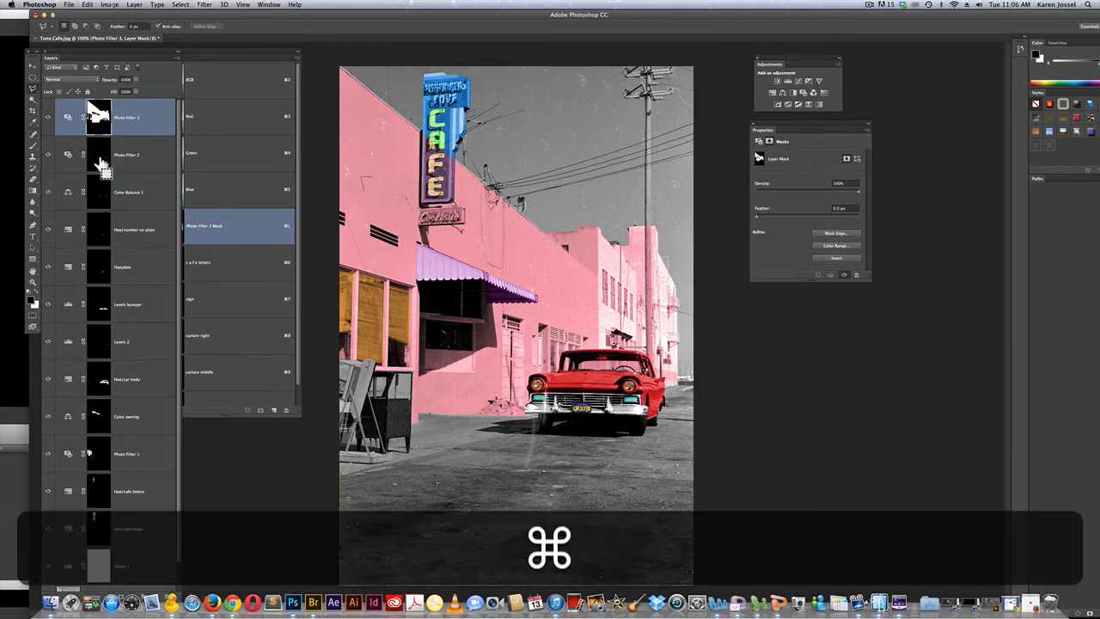
# Load the Photo Filter 2 layer's mask as a selection, fill it with black in the Photo Filter 3 layer mask, and deselect
pyautogui.keyDown('super'); pyautogui.click(99, 163); pyautogui.keyUp('super')
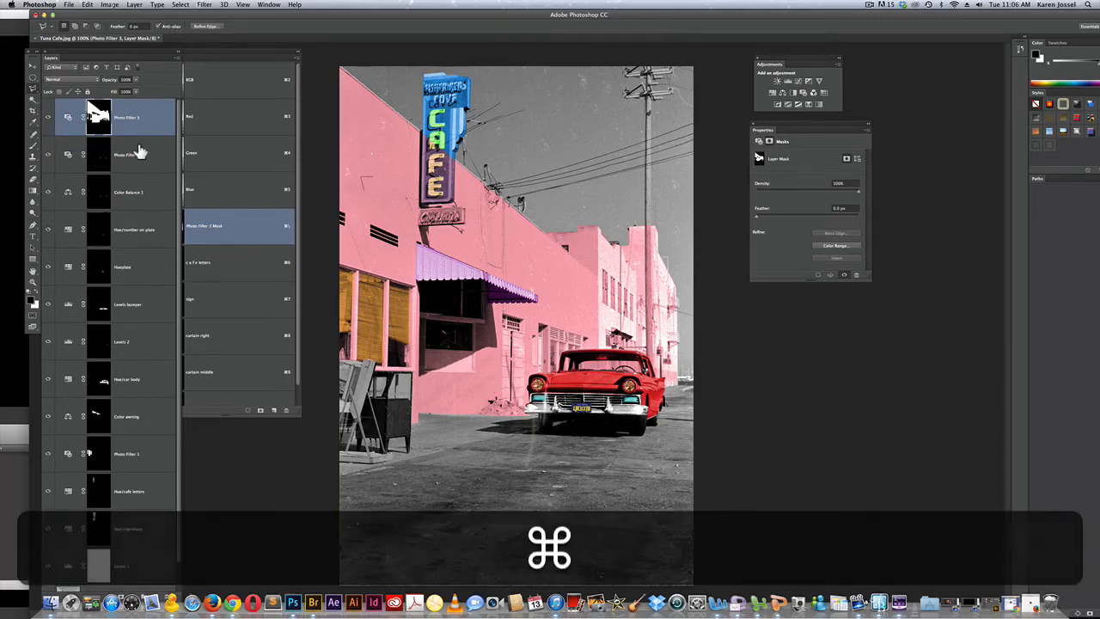
pyautogui.click(91, 5)
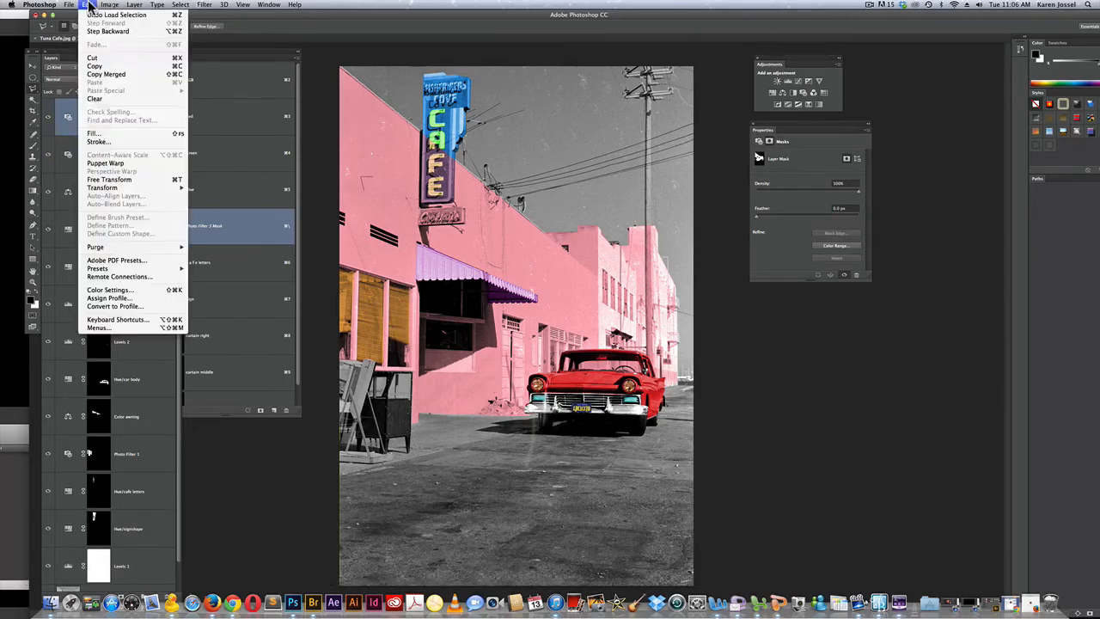
pyautogui.click(106, 133)
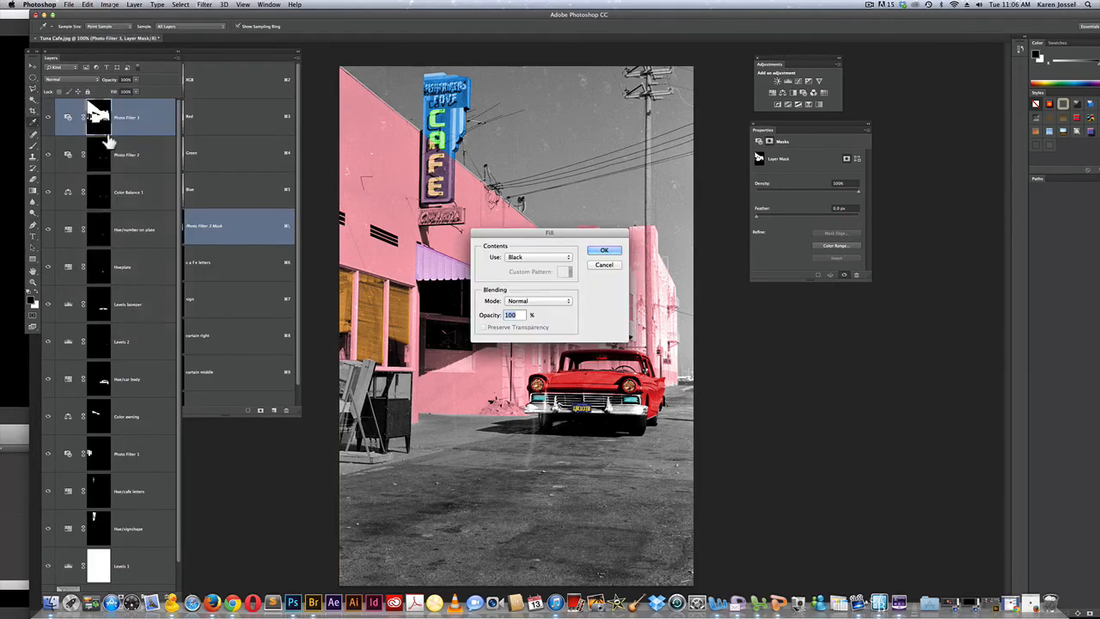
pyautogui.click(606, 251)
pyautogui.press('l')
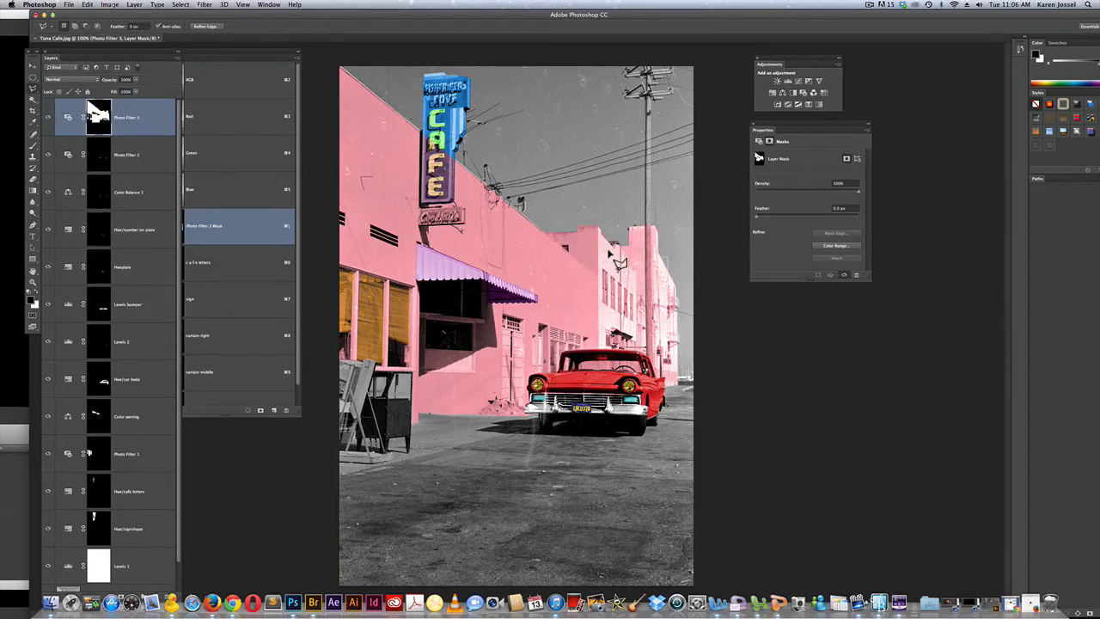
pyautogui.press('super+d')
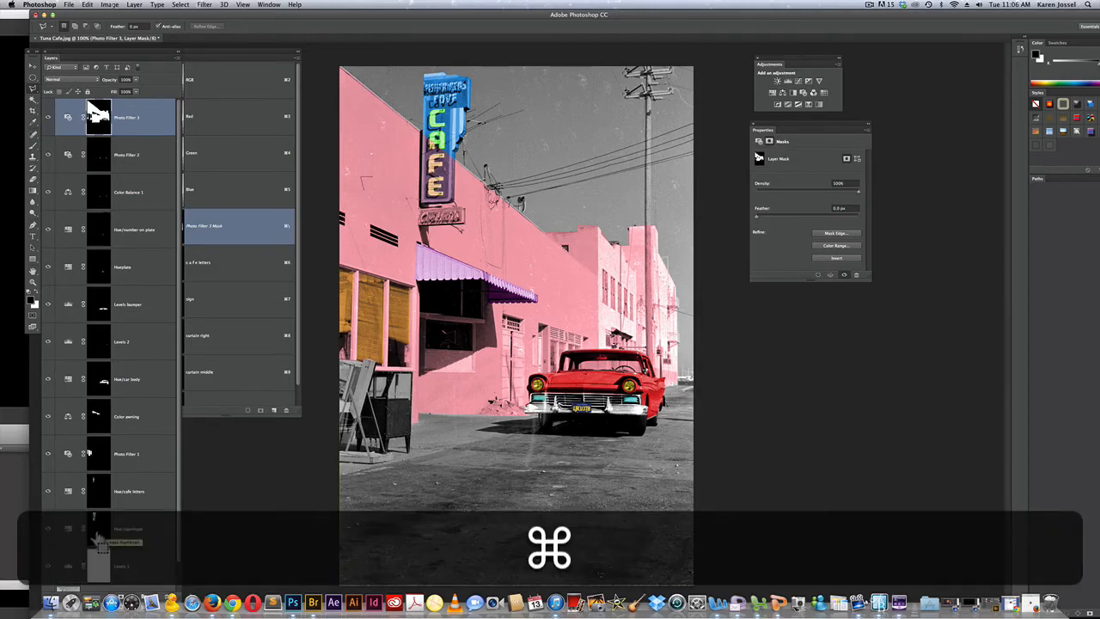
# Load the sign shape layer's mask as a selection, fill it with black in the Photo Filter 3 layer mask, and deselect
pyautogui.keyDown('super'); pyautogui.click(98, 537); pyautogui.keyUp('super')
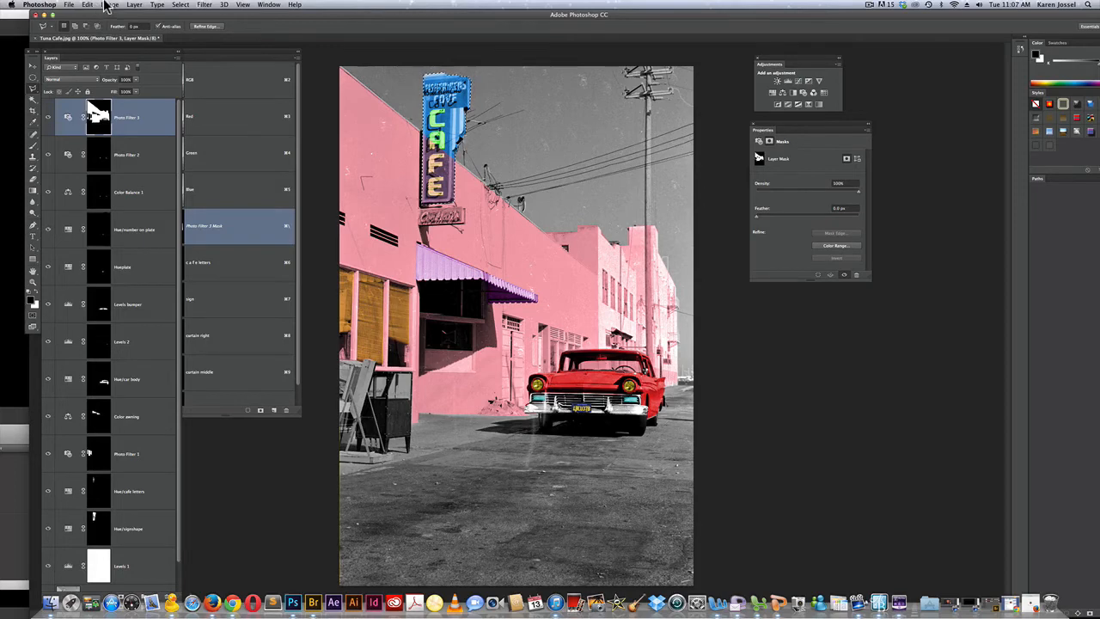
pyautogui.click(88, 5)
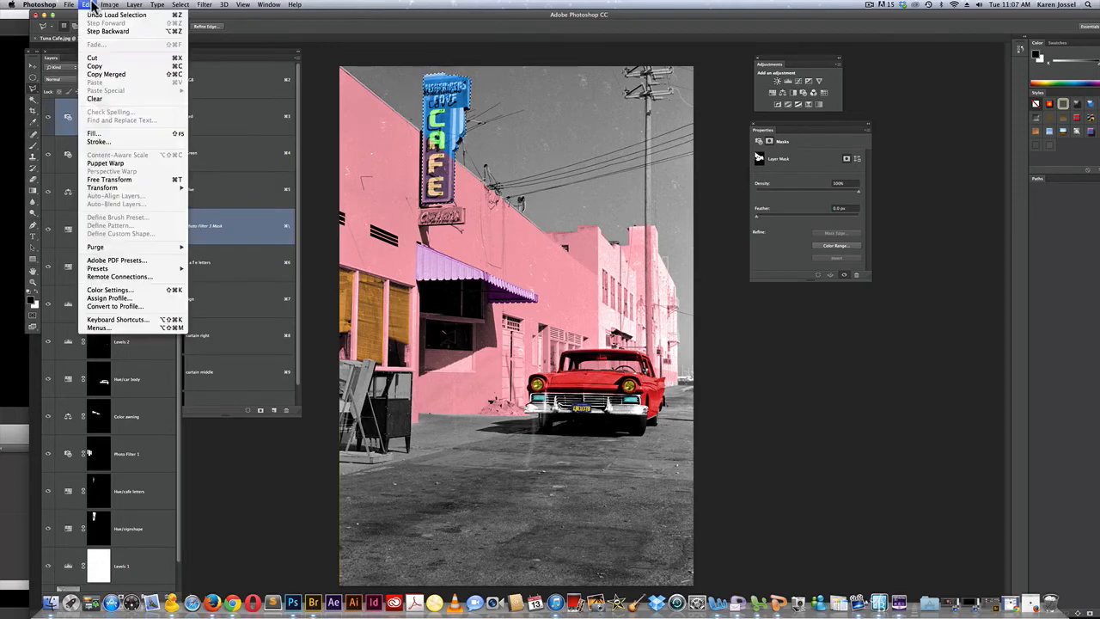
pyautogui.click(108, 135)
pyautogui.click(604, 250)
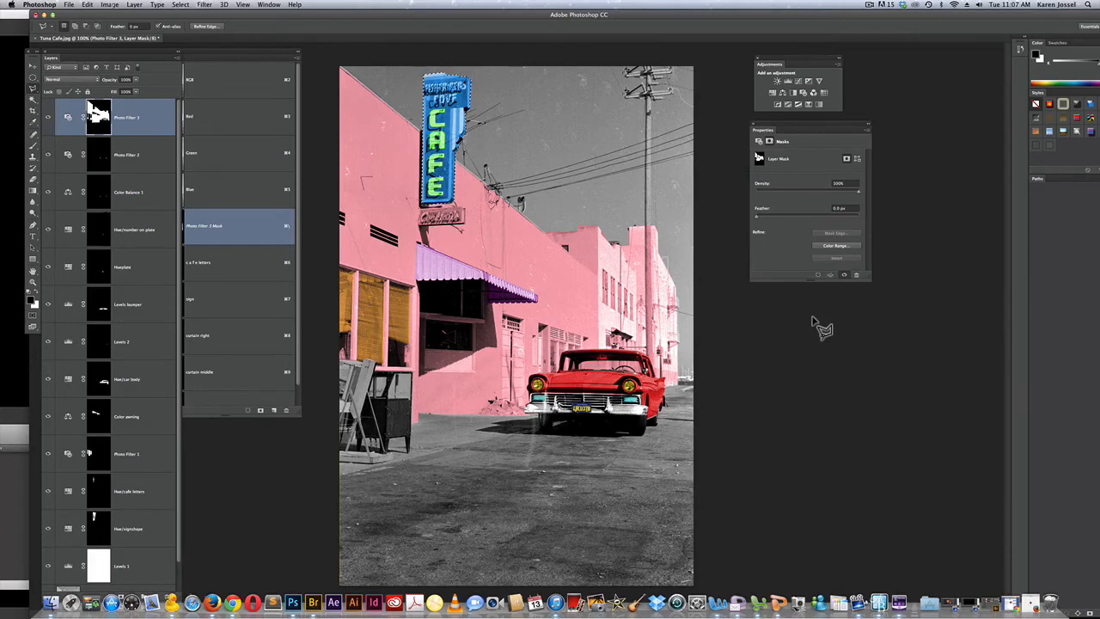
pyautogui.press('super+d')
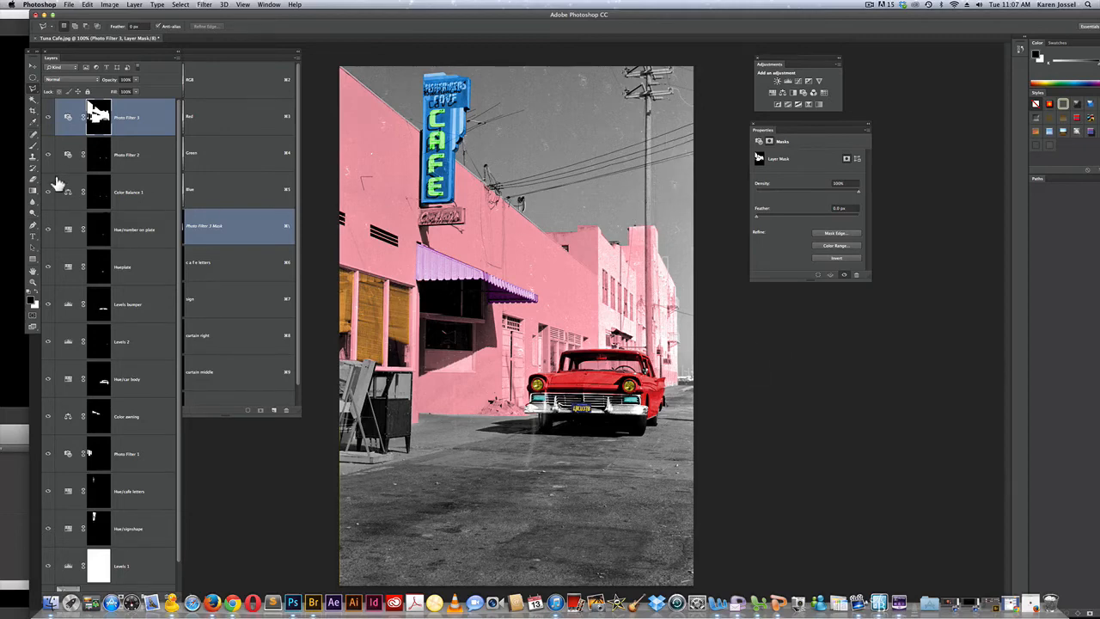
# Select the utility pole in front of the pink building with a rectangular marquee, fill it with black in the Photo Filter 3 mask, and deselect
pyautogui.click(31, 81)
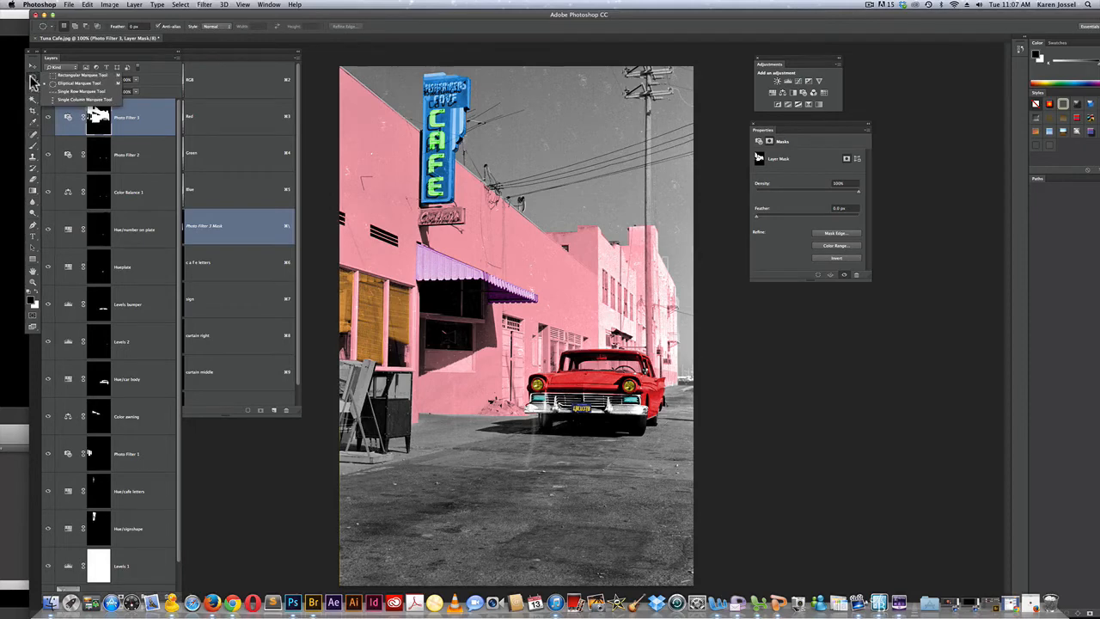
pyautogui.click(79, 74)
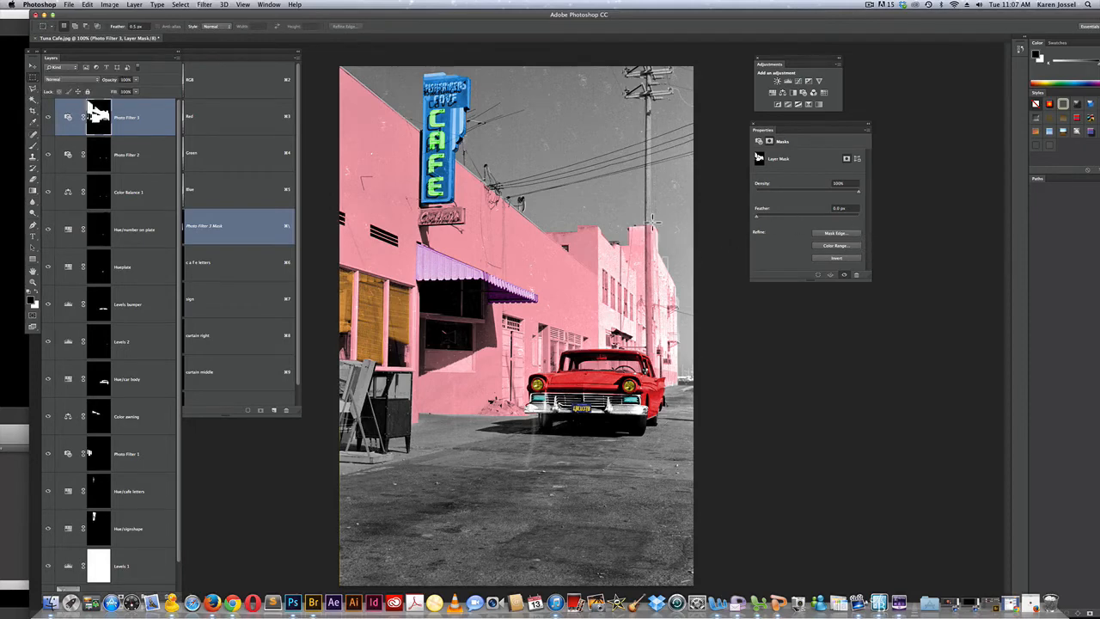
pyautogui.moveTo(651, 222); pyautogui.dragTo(645, 358)
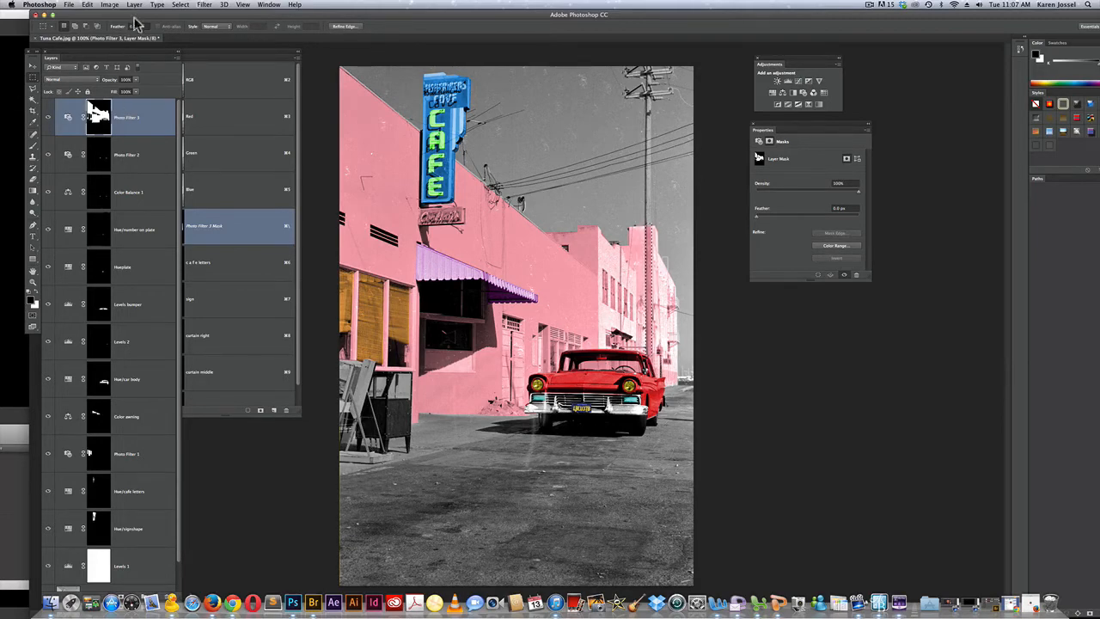
pyautogui.click(88, 5)
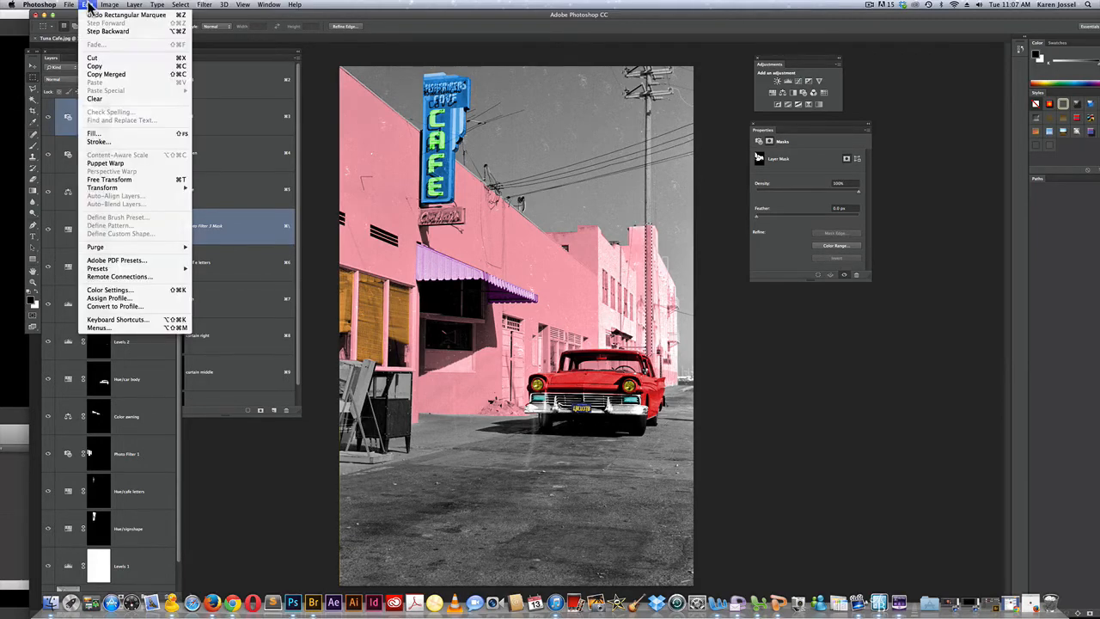
pyautogui.click(95, 134)
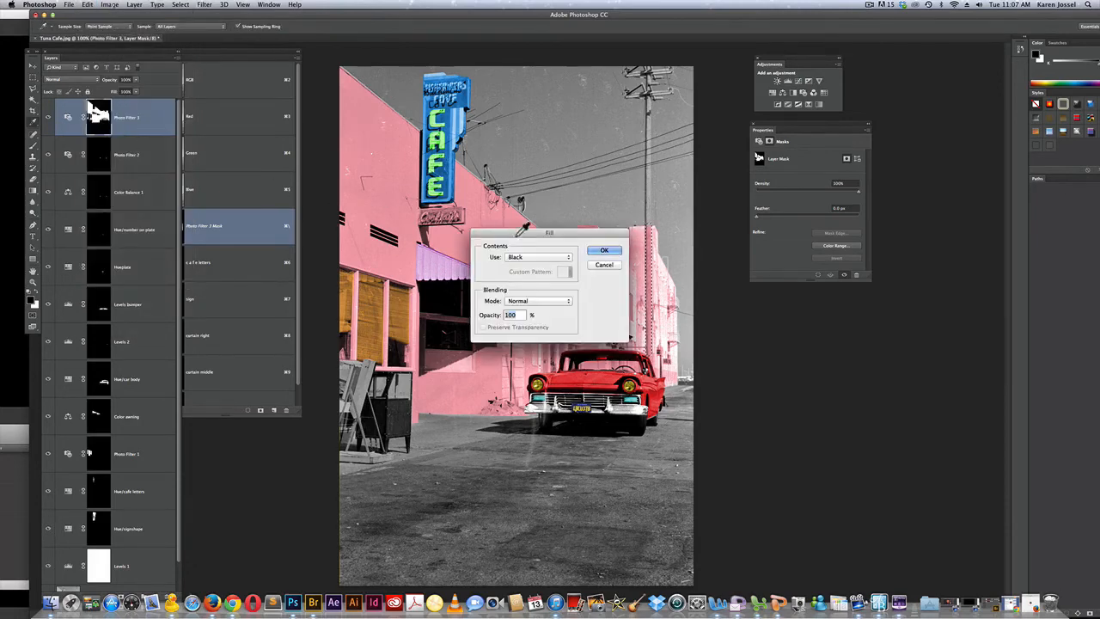
pyautogui.click(605, 251)
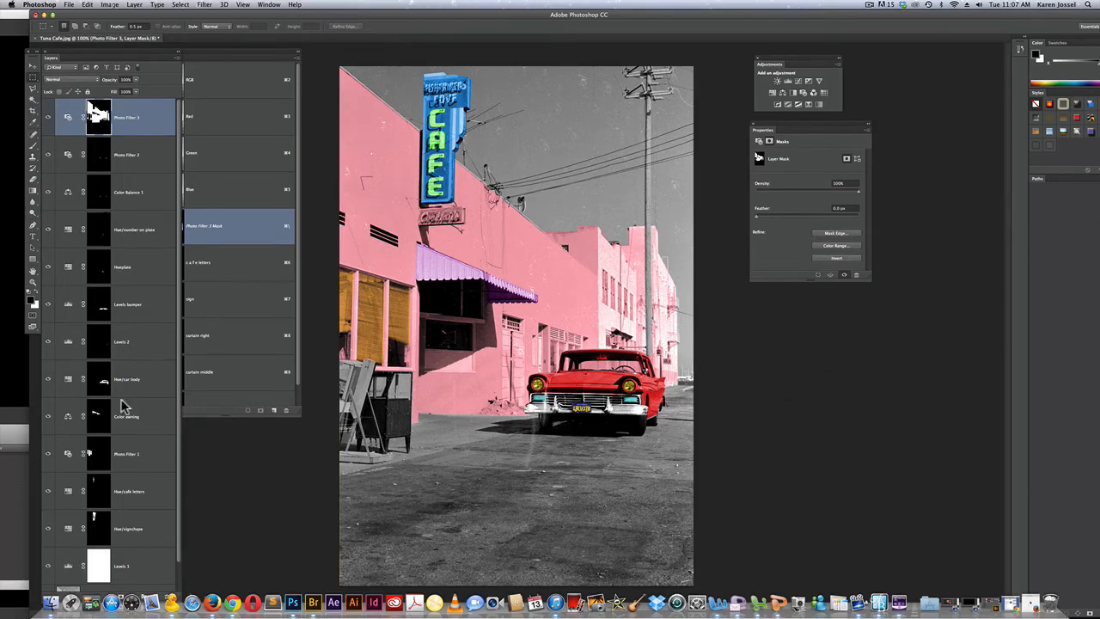
# Outline the road's right side with the Polygonal Lasso from the horizon past the canvas edge to the lower corner
pyautogui.click(34, 88)
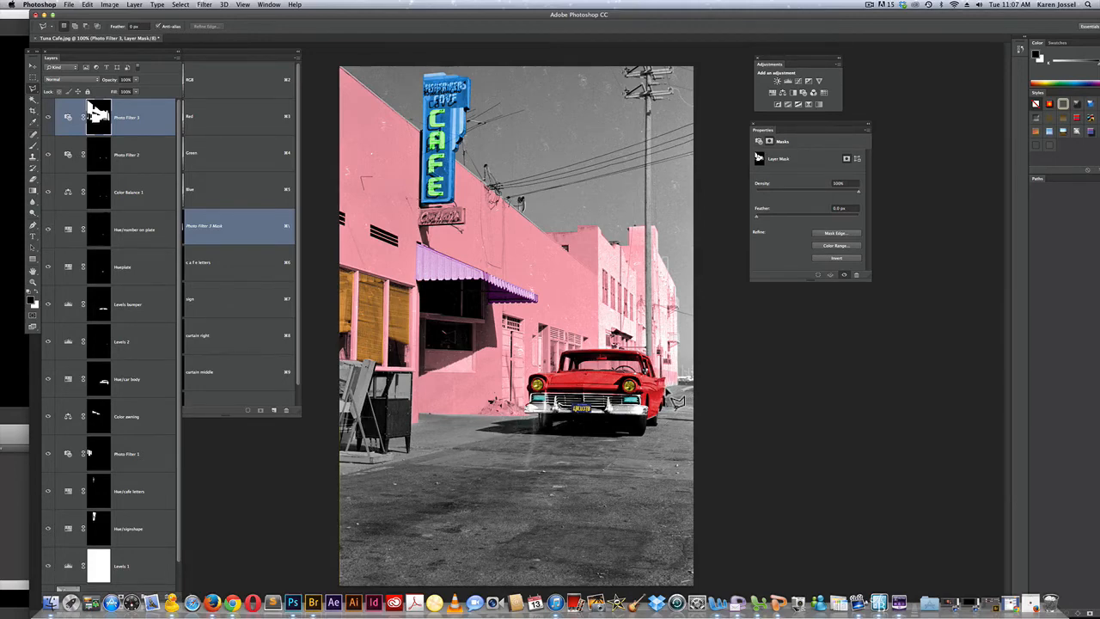
pyautogui.click(694, 385)
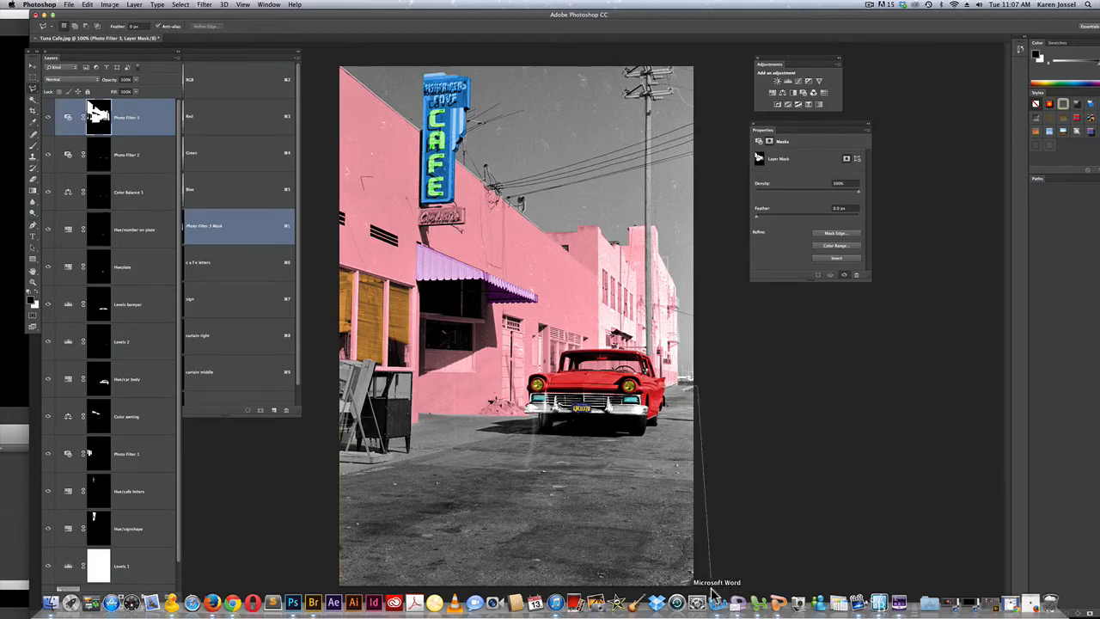
pyautogui.click(784, 473)
pyautogui.click(722, 579)
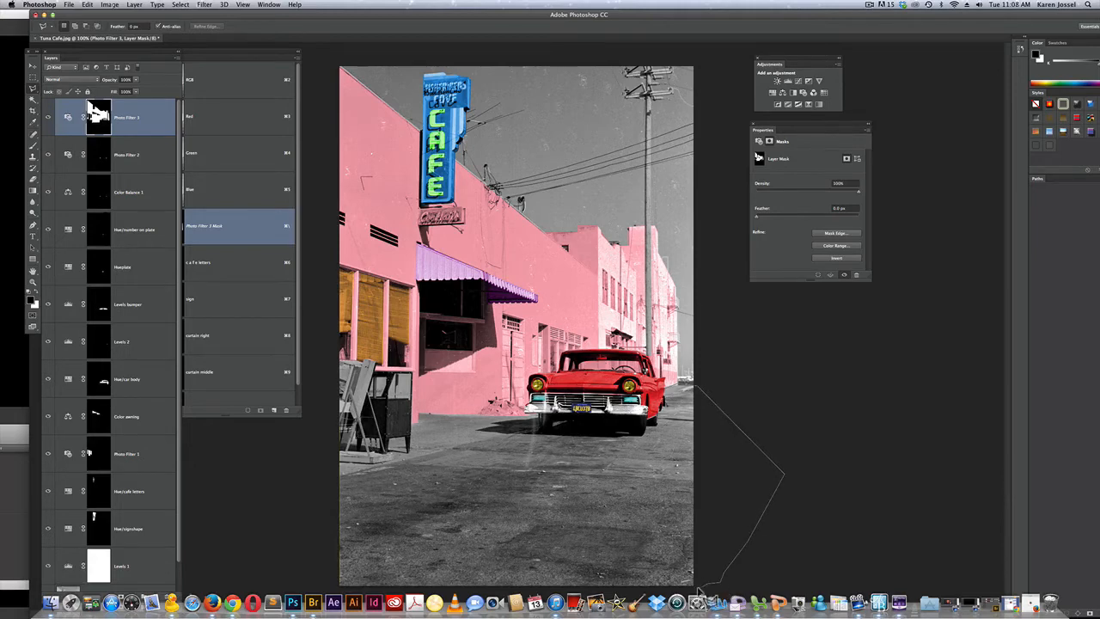
# Hide the Dock, minimize the mail window and return to the cafe photo in Photoshop
pyautogui.click(340, 609)
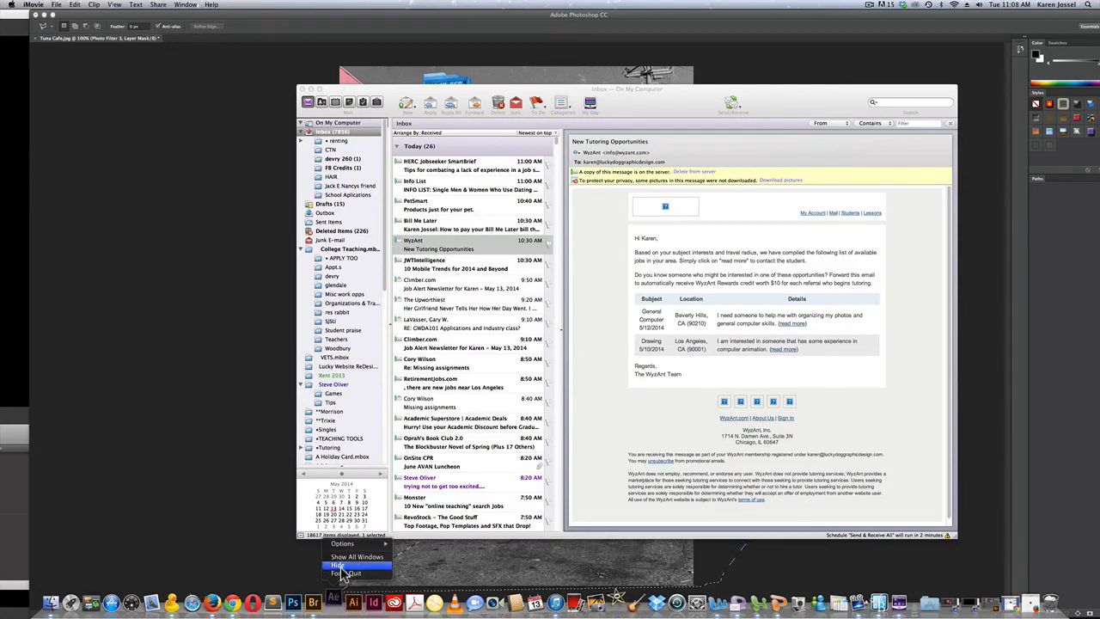
pyautogui.click(341, 576)
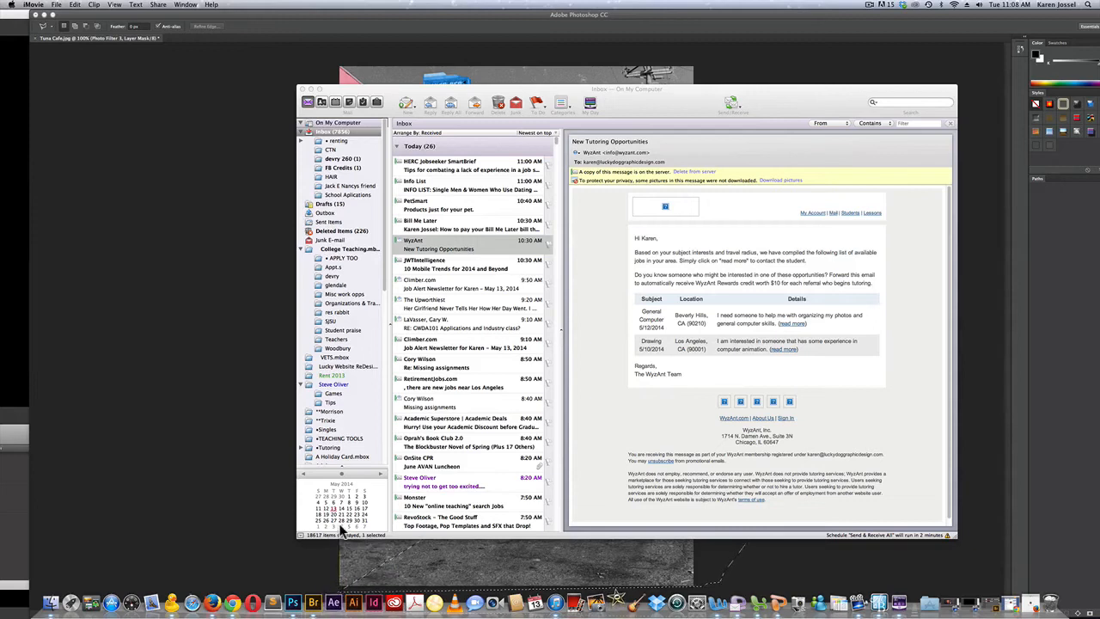
pyautogui.press('alt+super')
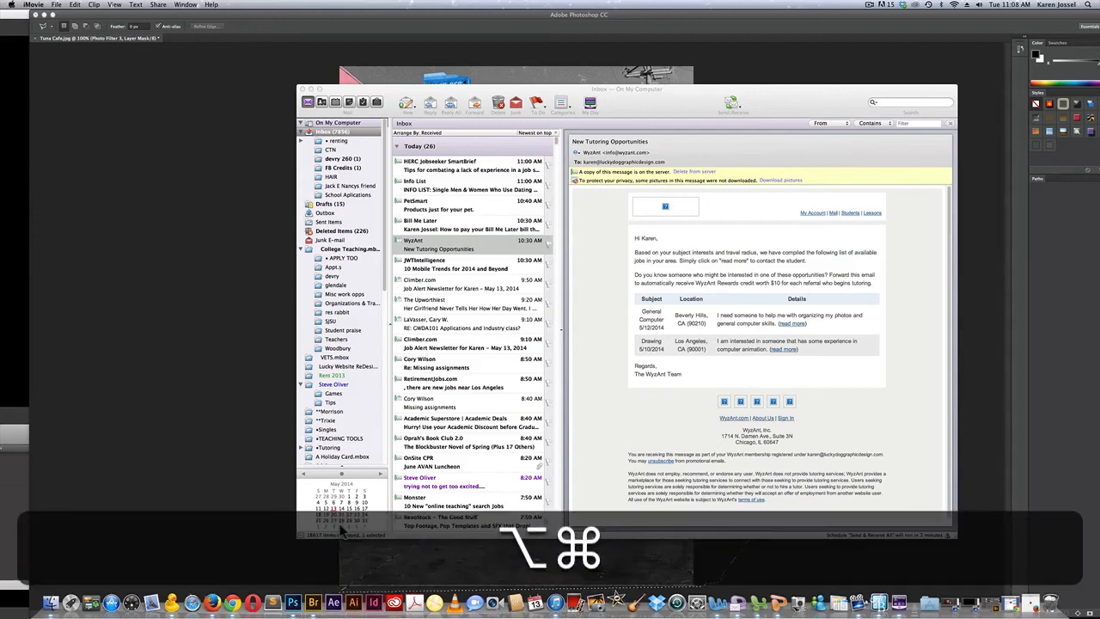
pyautogui.press('alt+super+d')
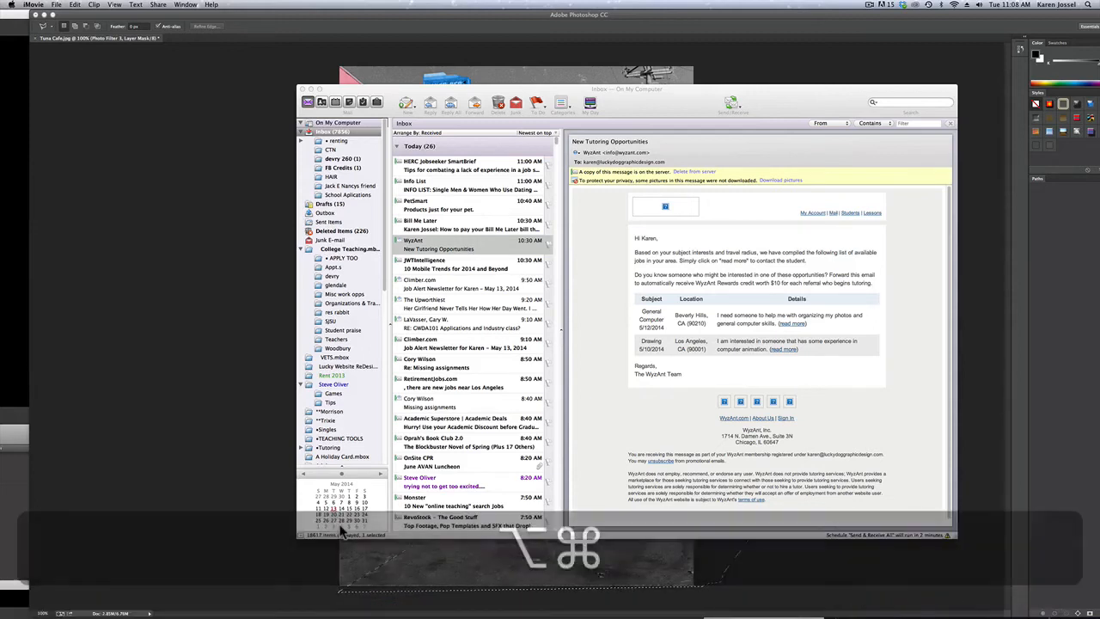
pyautogui.click(311, 89)
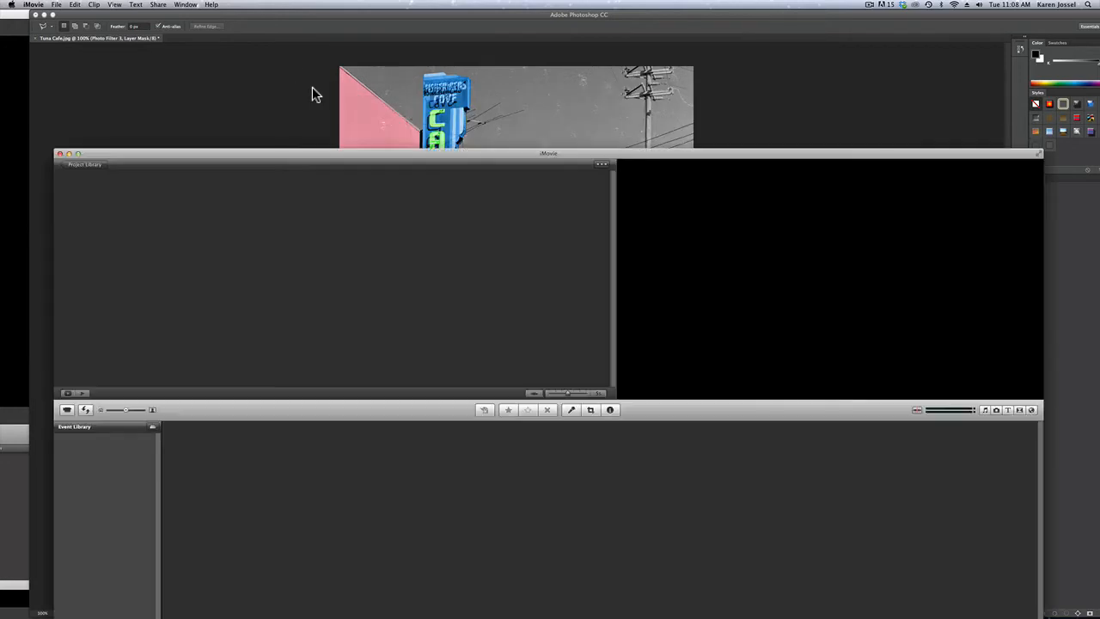
pyautogui.click(333, 86)
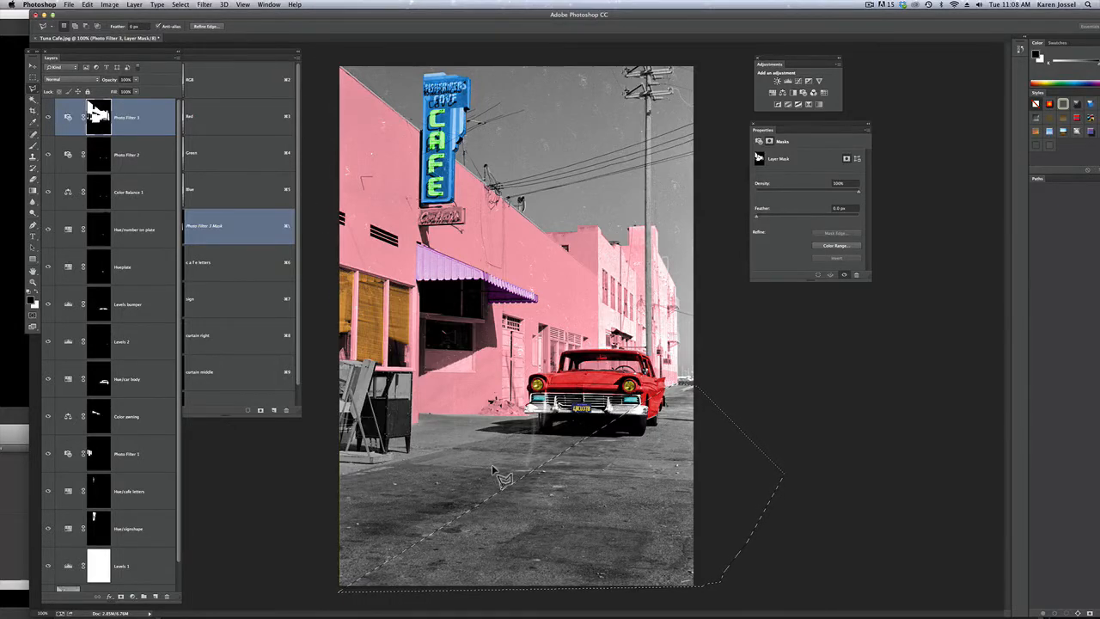
# Add the rest of the road, from the left edge up to the car, to the lasso selection
pyautogui.press('shift')
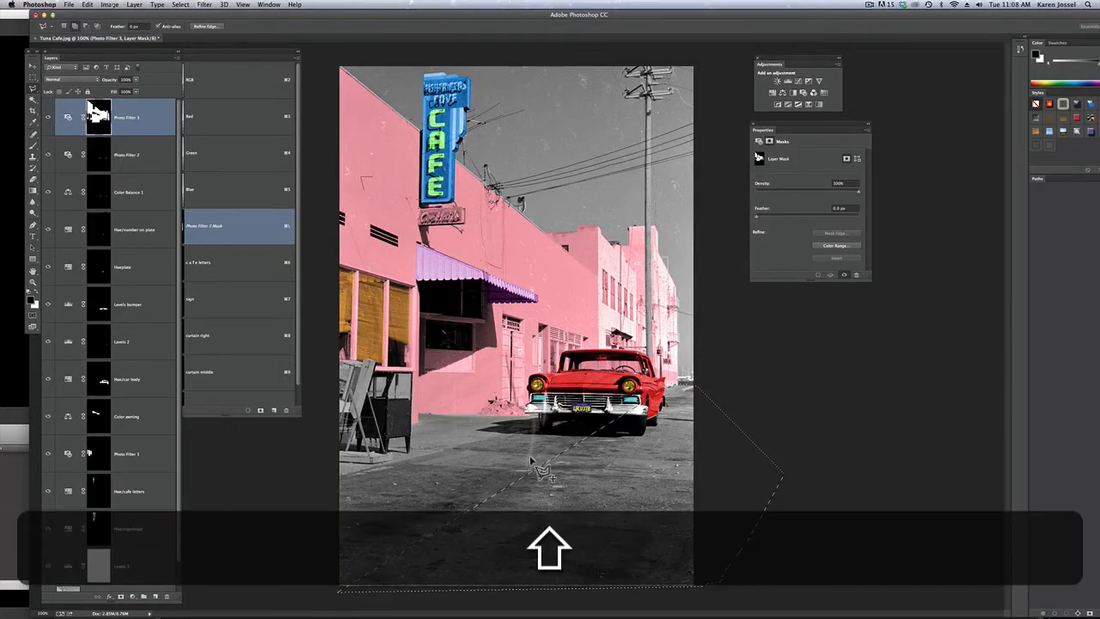
pyautogui.keyDown('shift'); pyautogui.click(339, 478); pyautogui.keyUp('shift')
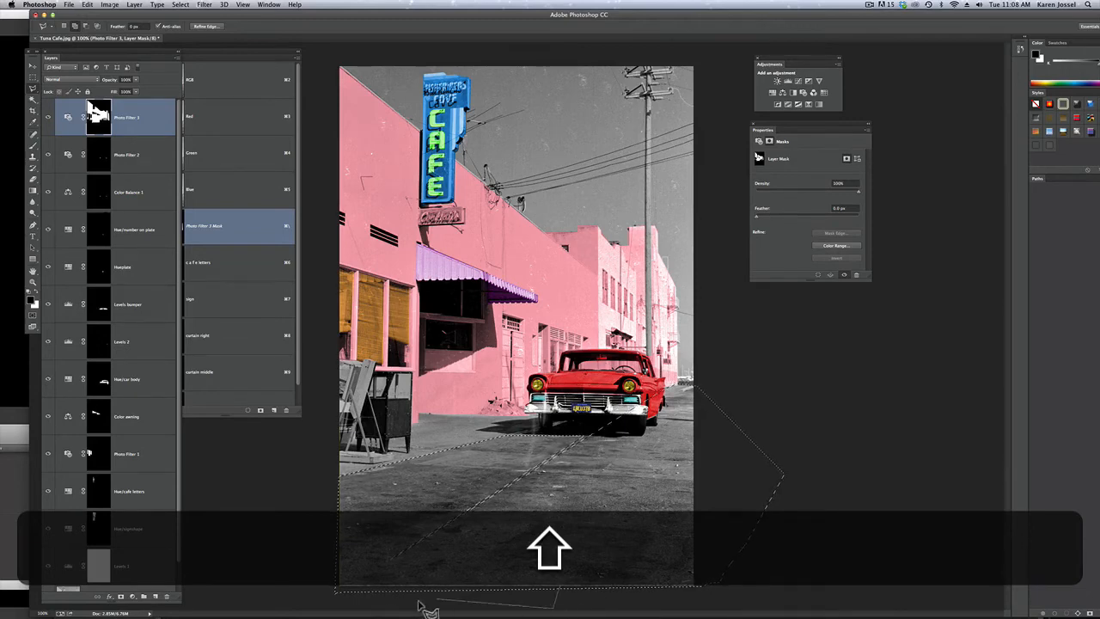
pyautogui.click(402, 542)
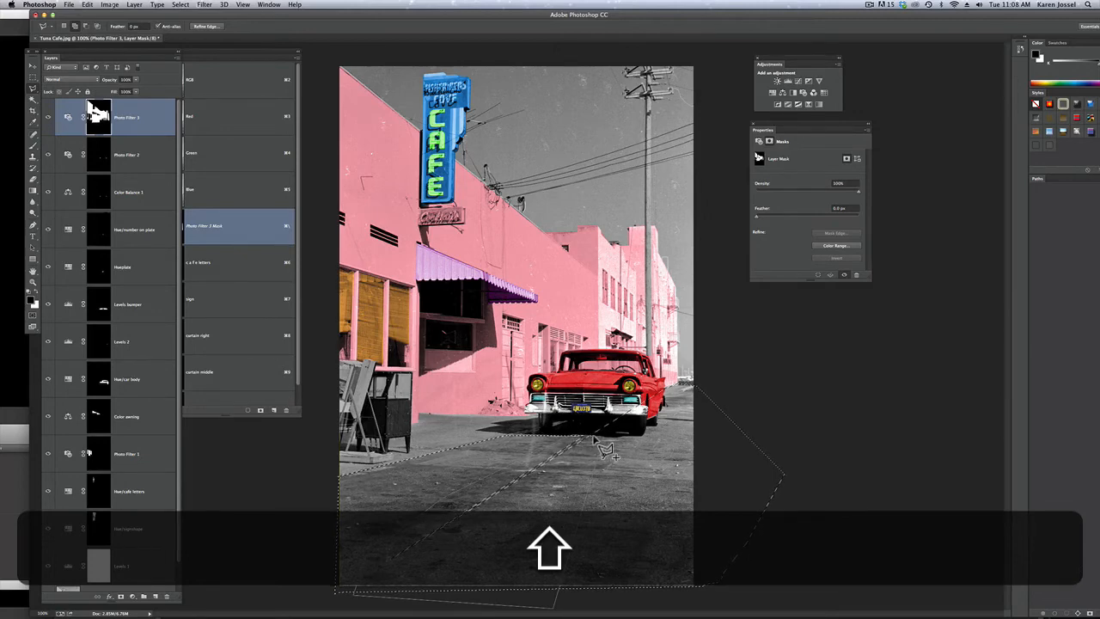
pyautogui.keyDown('shift'); pyautogui.keyDown('super'); pyautogui.click(593, 436); pyautogui.keyUp('super'); pyautogui.keyUp('shift')
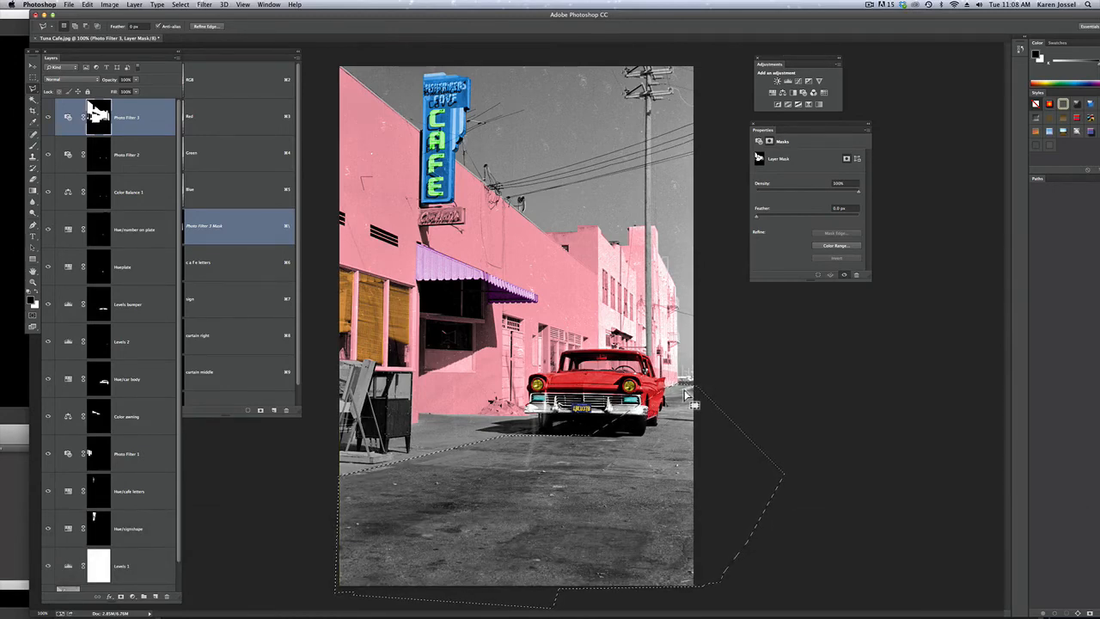
# Add a Levels adjustment layer for the selected road and raise its black input level to 96
pyautogui.click(788, 80)
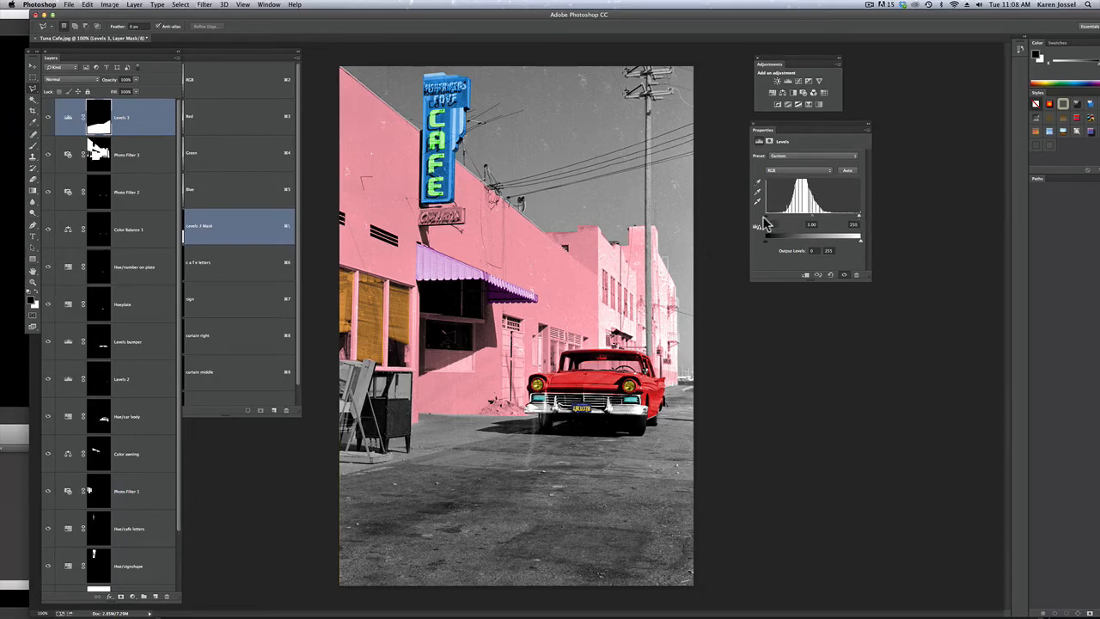
pyautogui.moveTo(765, 224); pyautogui.dragTo(804, 220)
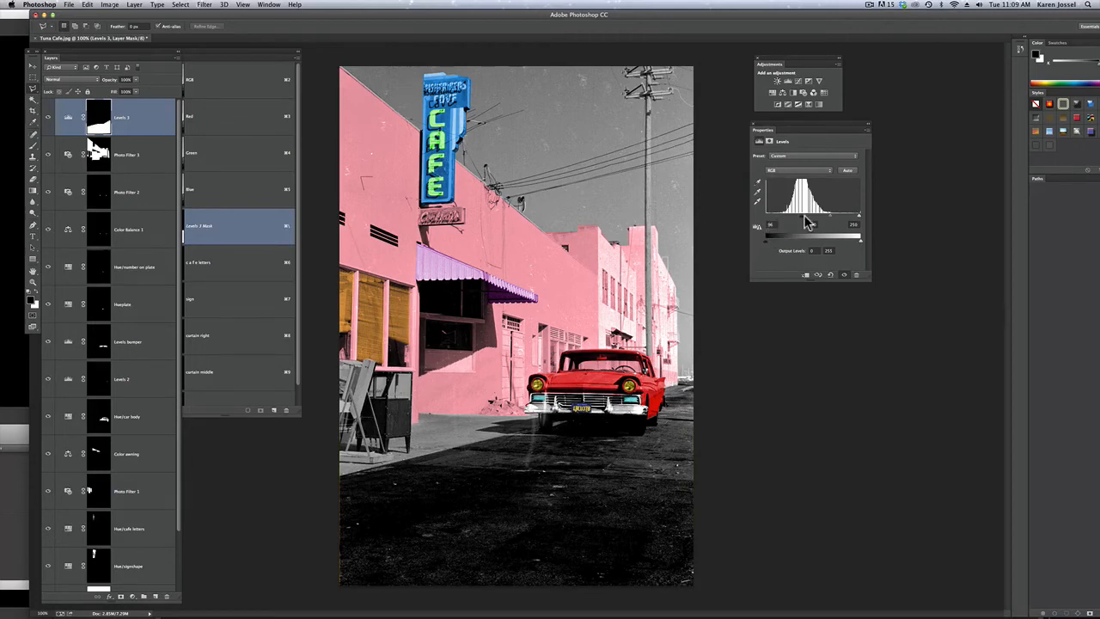
# Set the road Levels' black input to 65, and load the car masks as a selection to fill with black on the road mask
pyautogui.moveTo(804, 222); pyautogui.dragTo(792, 221)
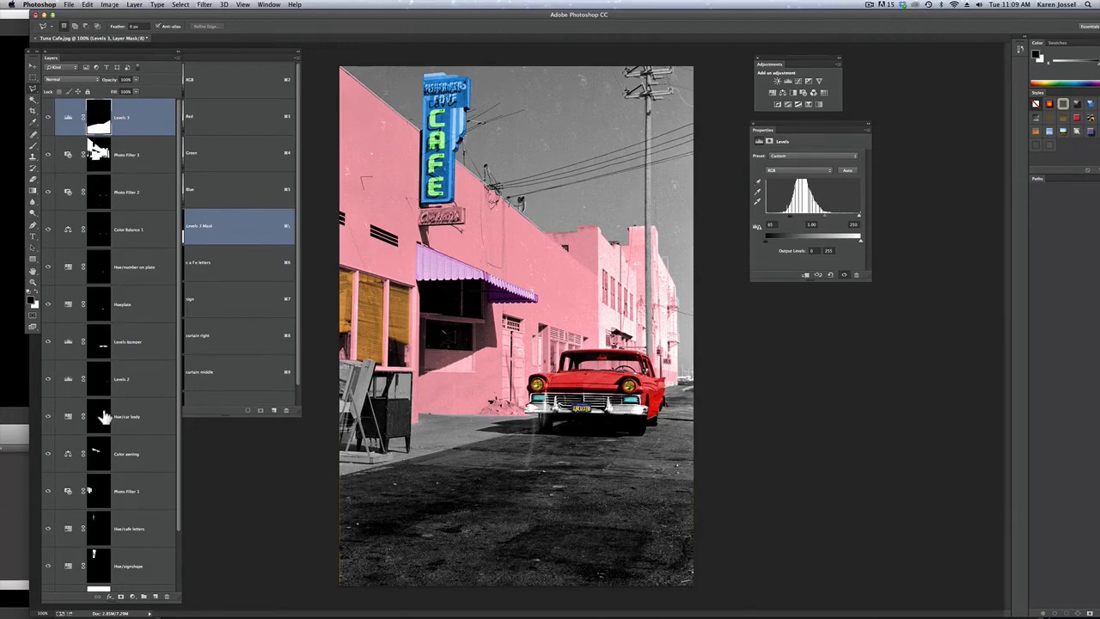
pyautogui.press('super')
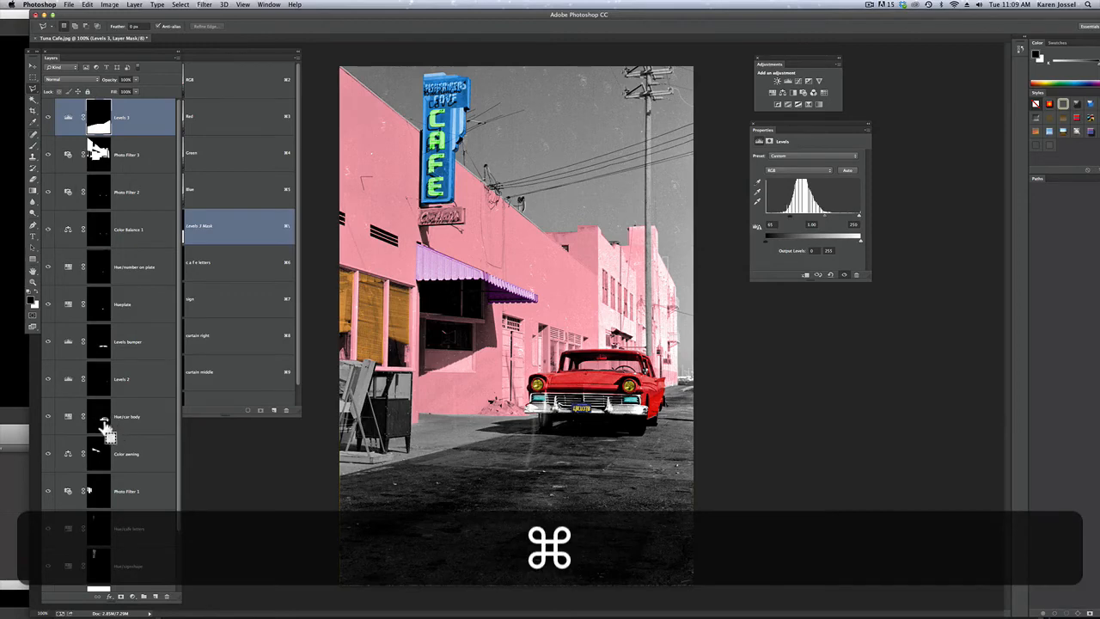
pyautogui.keyDown('super'); pyautogui.click(105, 427); pyautogui.keyUp('super')
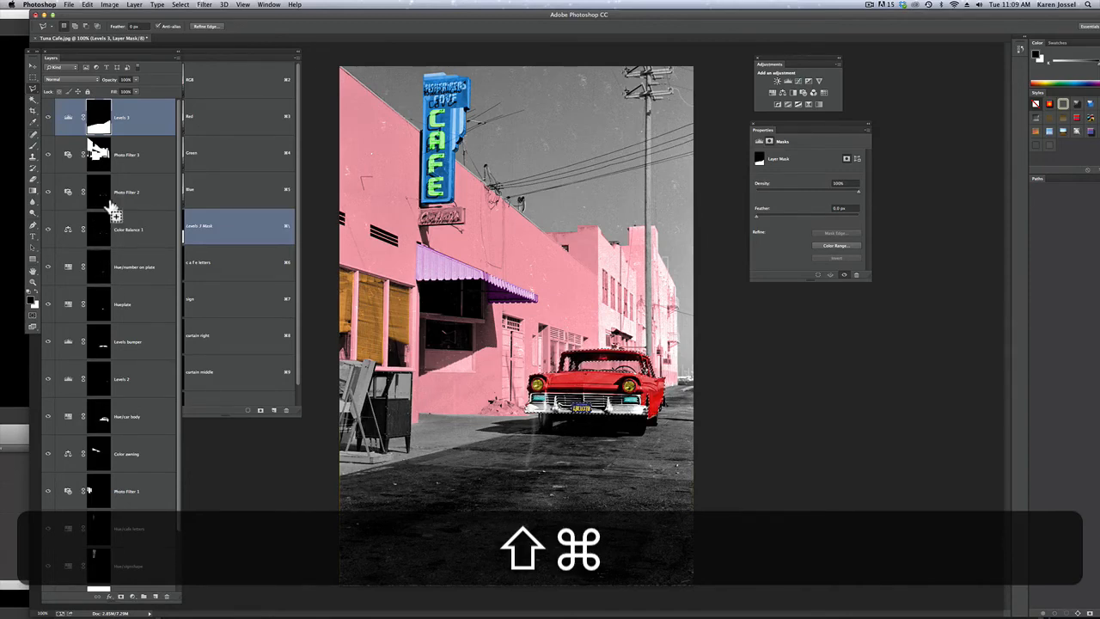
pyautogui.keyDown('shift'); pyautogui.keyDown('super'); pyautogui.click(106, 272); pyautogui.keyUp('super'); pyautogui.keyUp('shift')
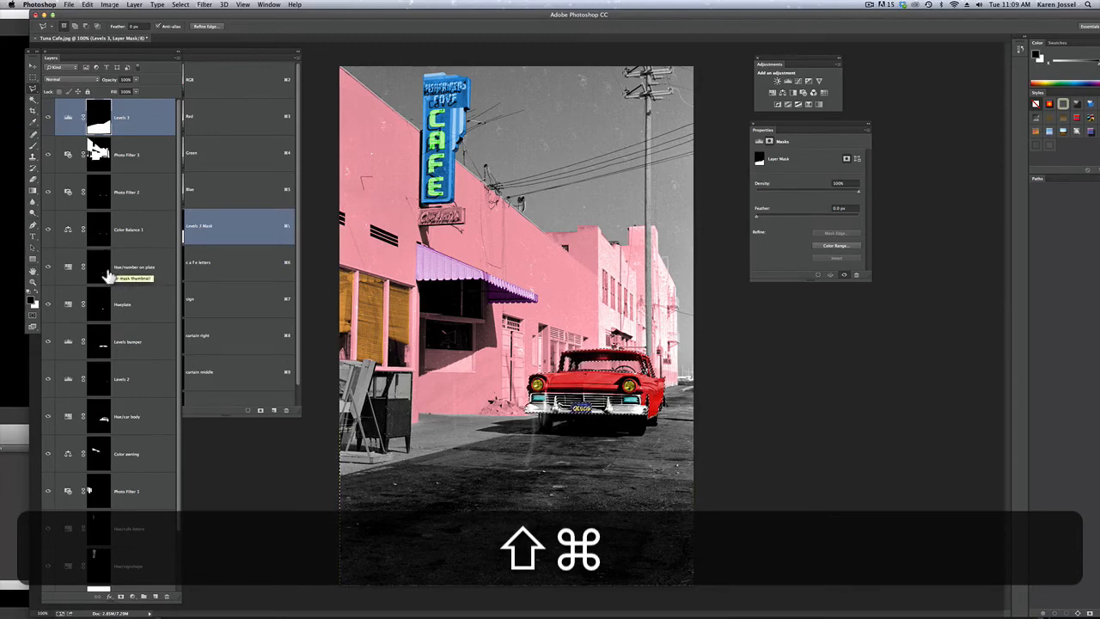
pyautogui.click(88, 4)
pyautogui.click(110, 133)
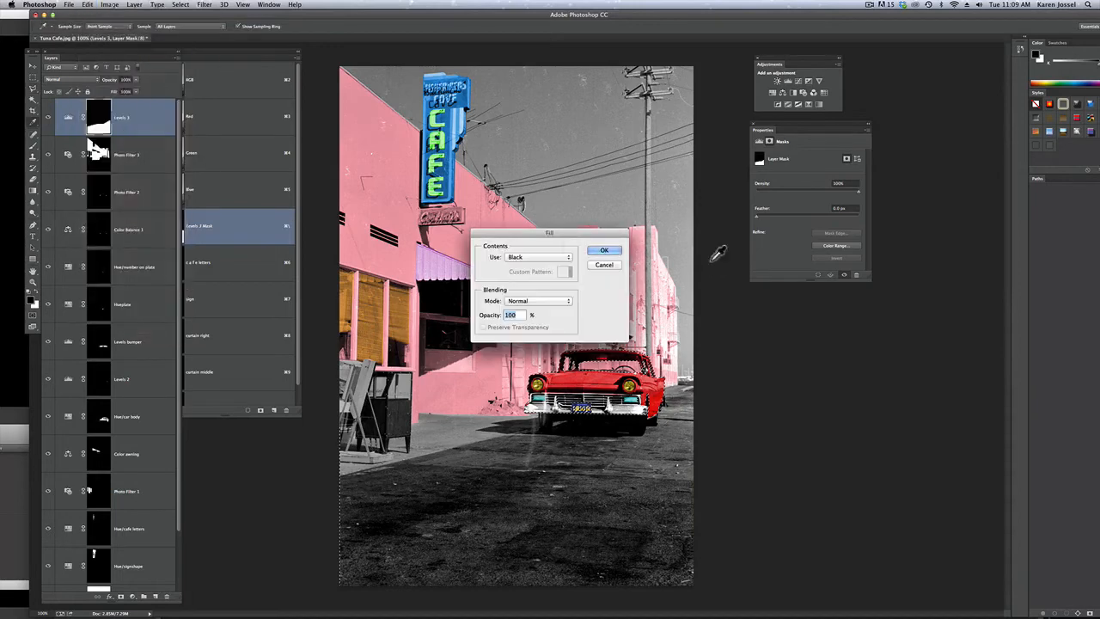
pyautogui.click(612, 249)
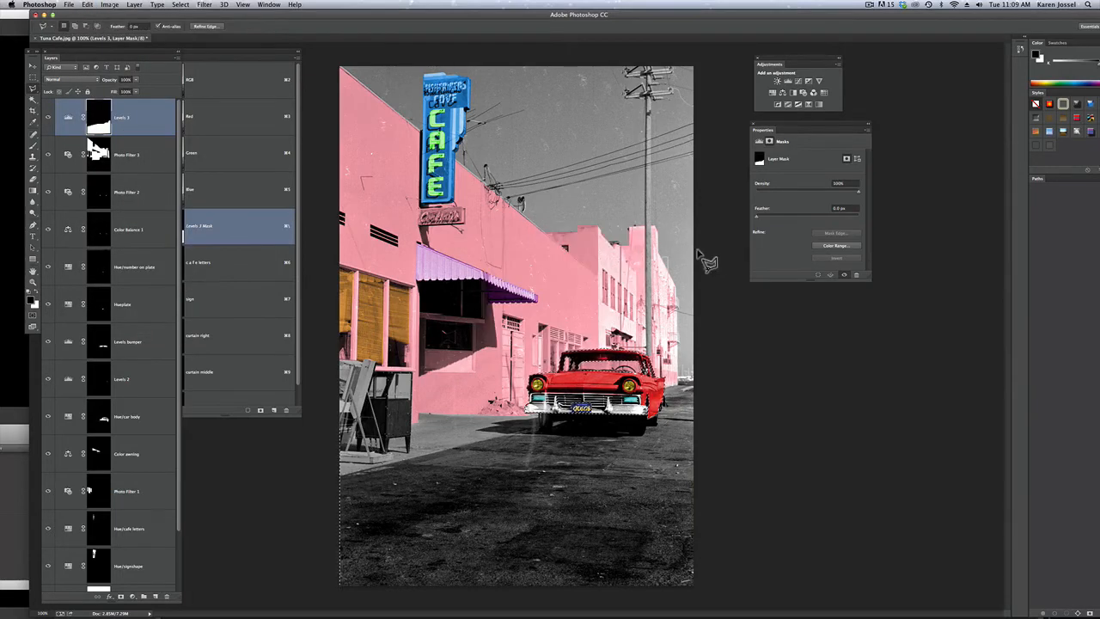
pyautogui.press('super+d')
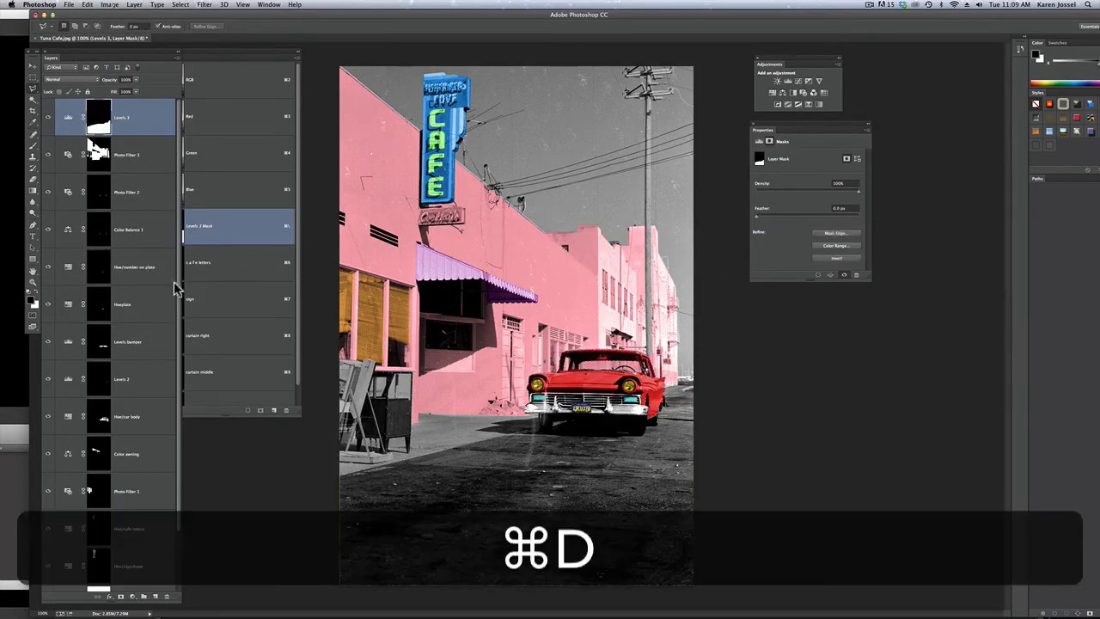
# Rename the road's Levels adjustment layer to "Levels asphhalt"
pyautogui.doubleClick(123, 119)
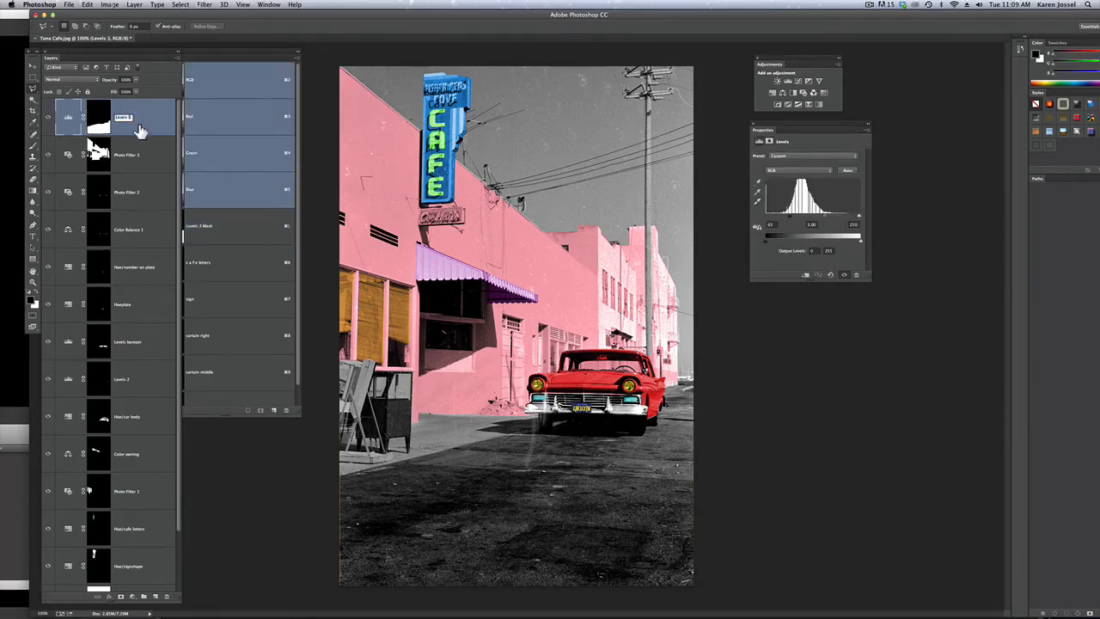
pyautogui.write('asp')
pyautogui.write('hj')
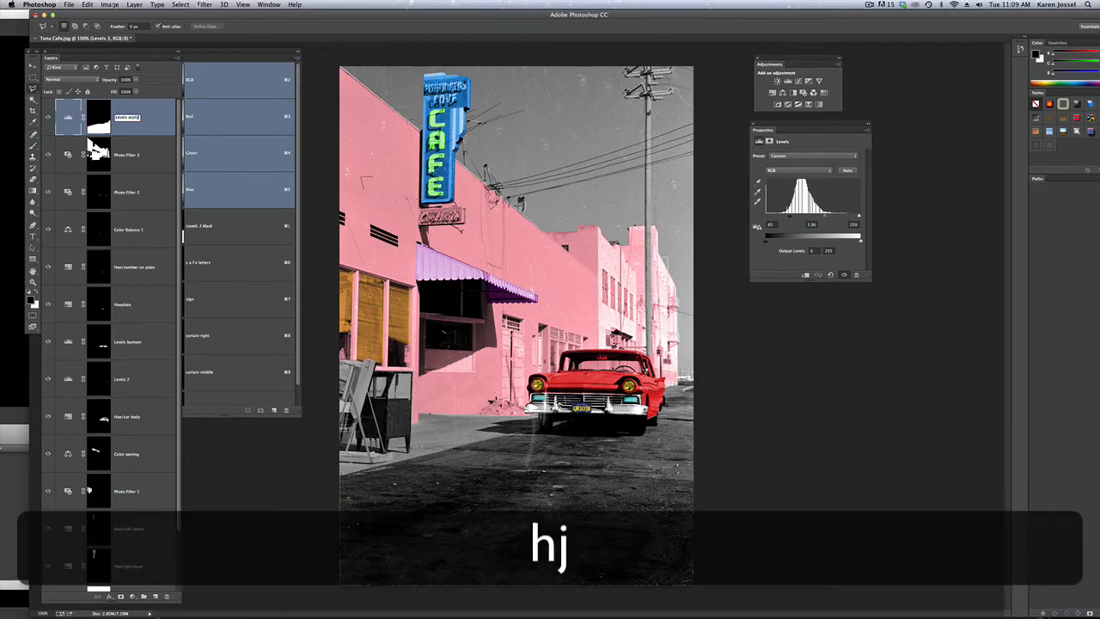
pyautogui.press('BackSpace')
pyautogui.write('halt')
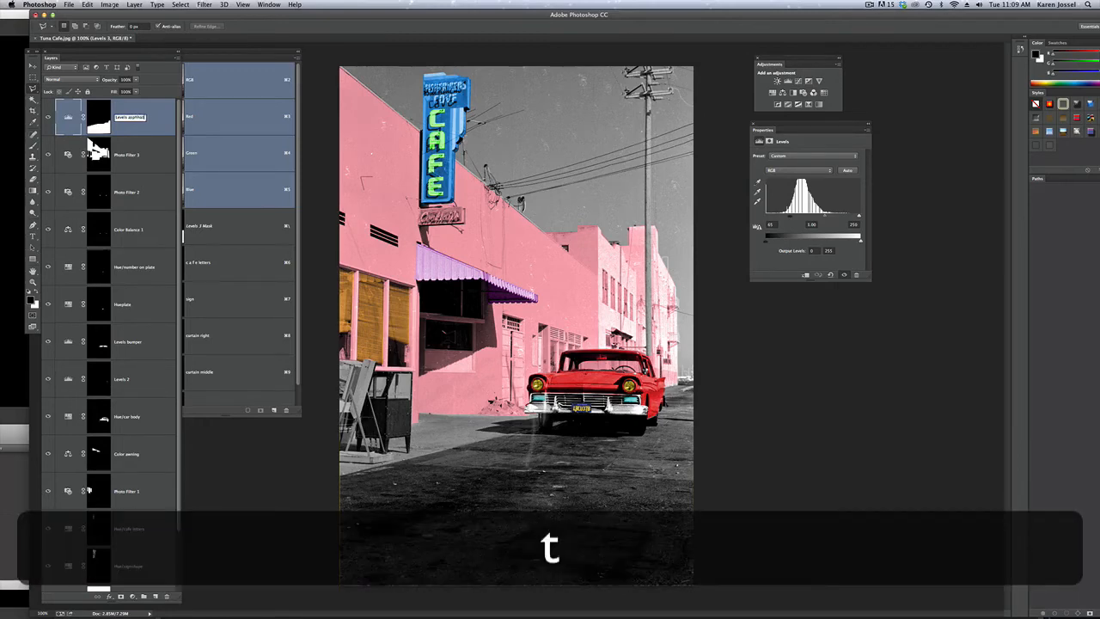
pyautogui.press('Return')
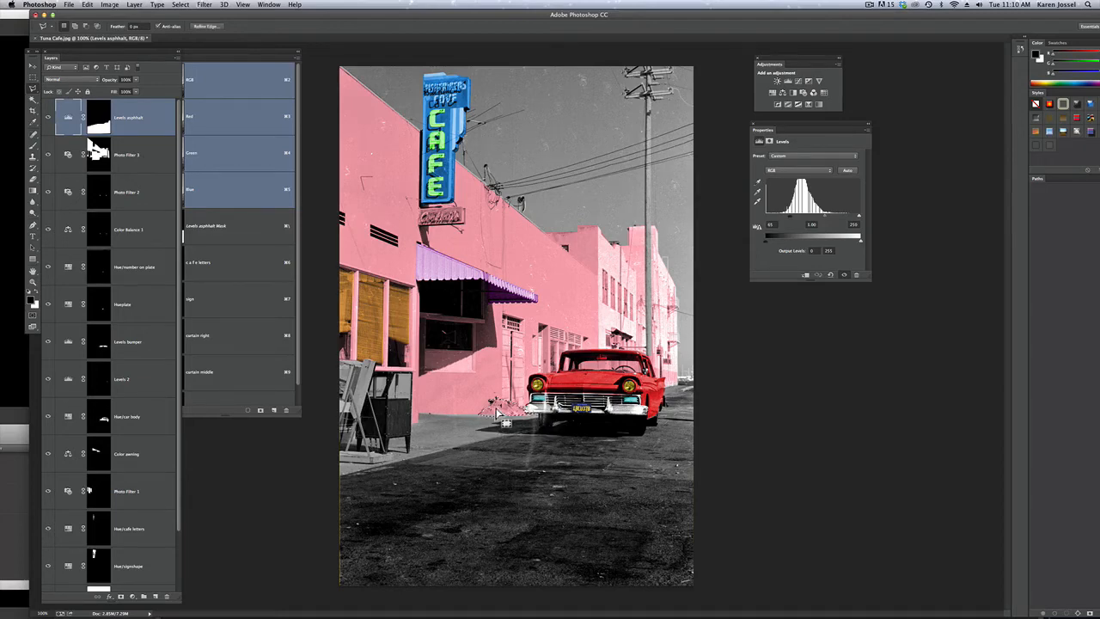
# Fill the selected dirt pile with black on the Photo Filter 3 mask to remove it from the pink building
pyautogui.click(141, 155)
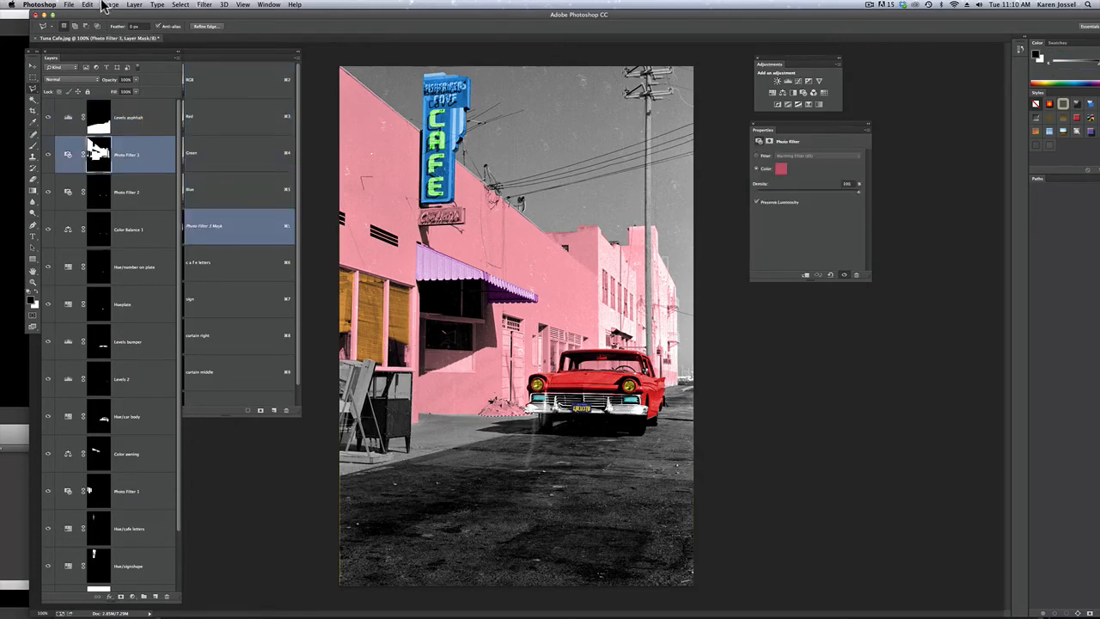
pyautogui.click(91, 5)
pyautogui.click(115, 135)
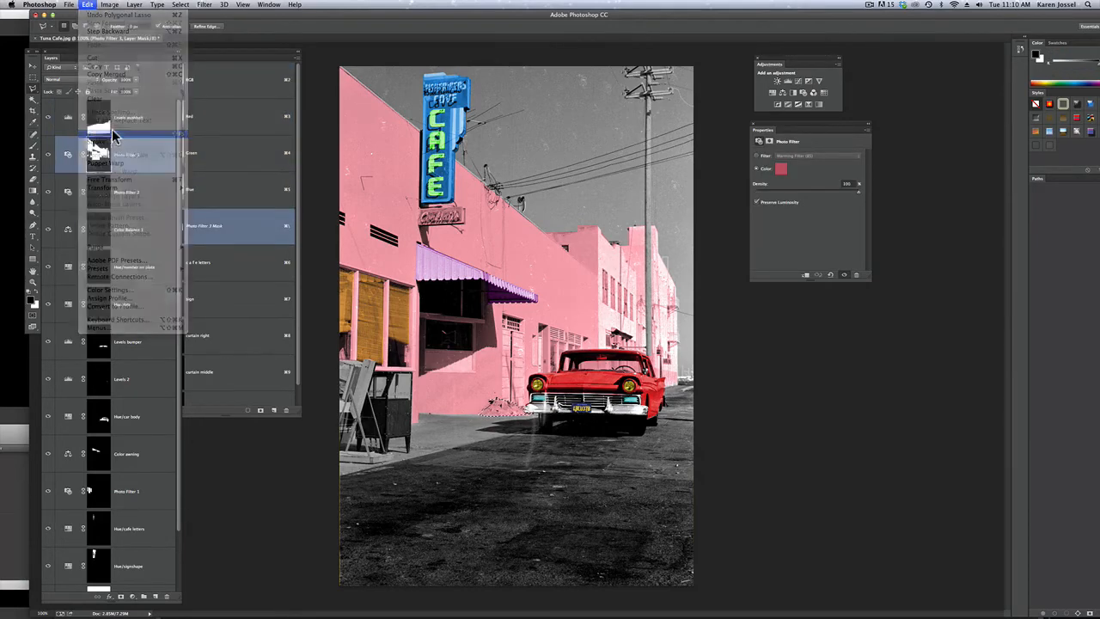
pyautogui.click(606, 248)
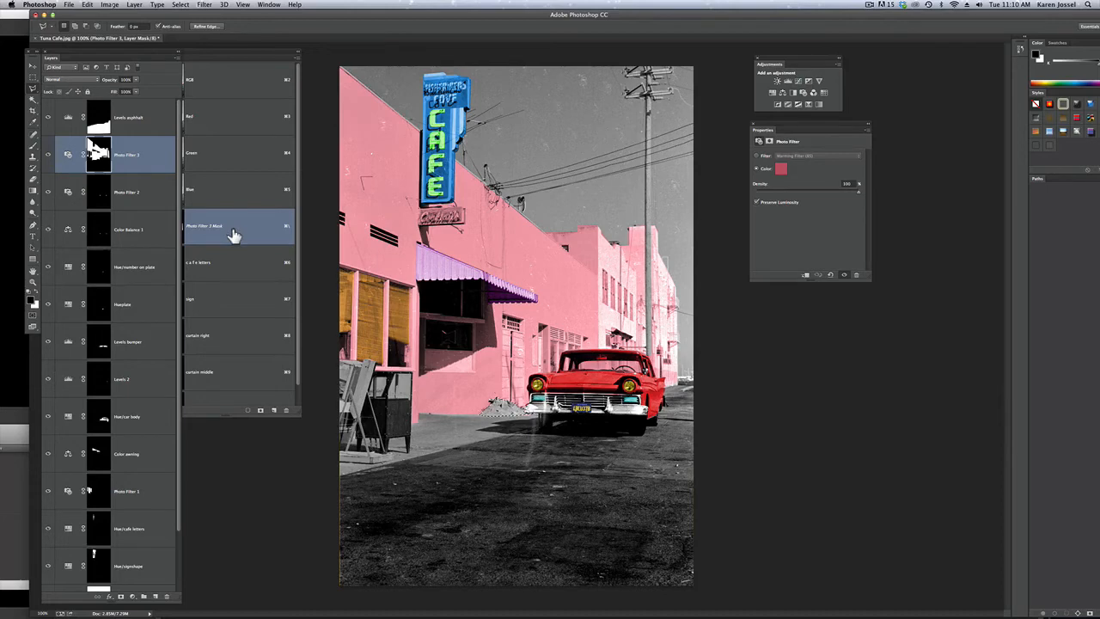
# Add a Channel Mixer layer for the dirt pile with Red -74, Blue +114 and raised Green, and name it "Channel Mixer dirt"
pyautogui.click(813, 95)
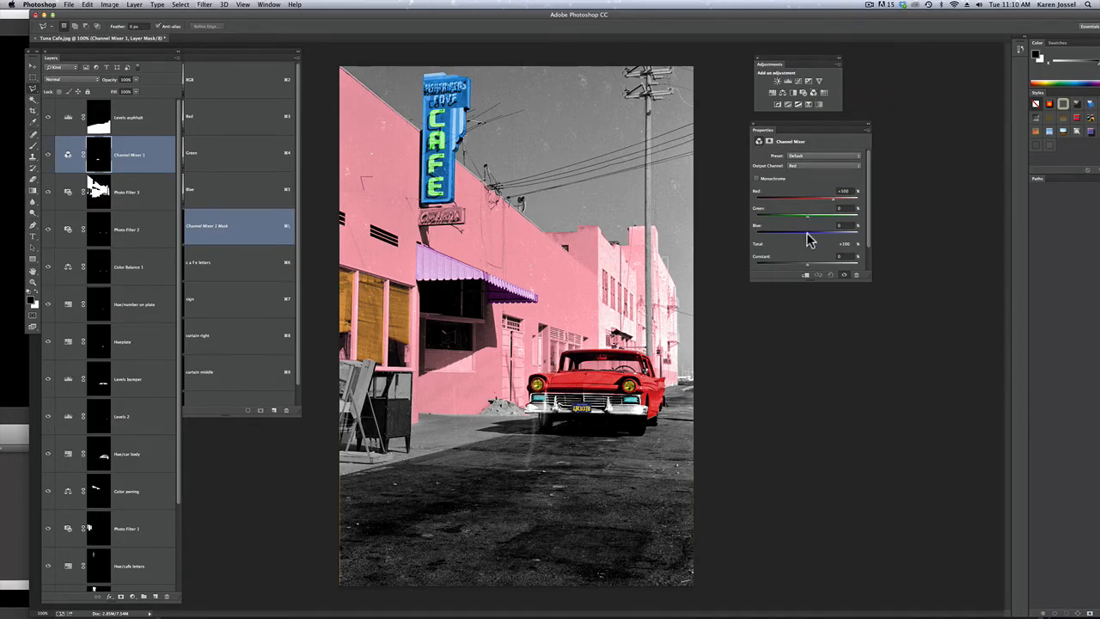
pyautogui.moveTo(803, 239); pyautogui.dragTo(795, 239)
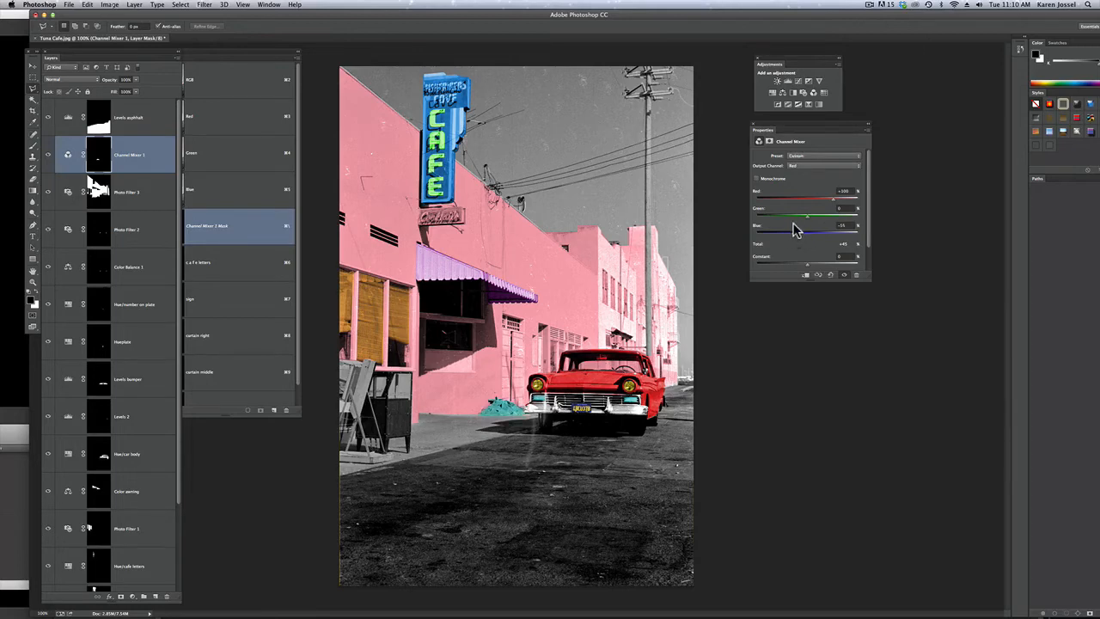
pyautogui.moveTo(813, 221); pyautogui.dragTo(841, 236)
pyautogui.doubleClick(129, 154)
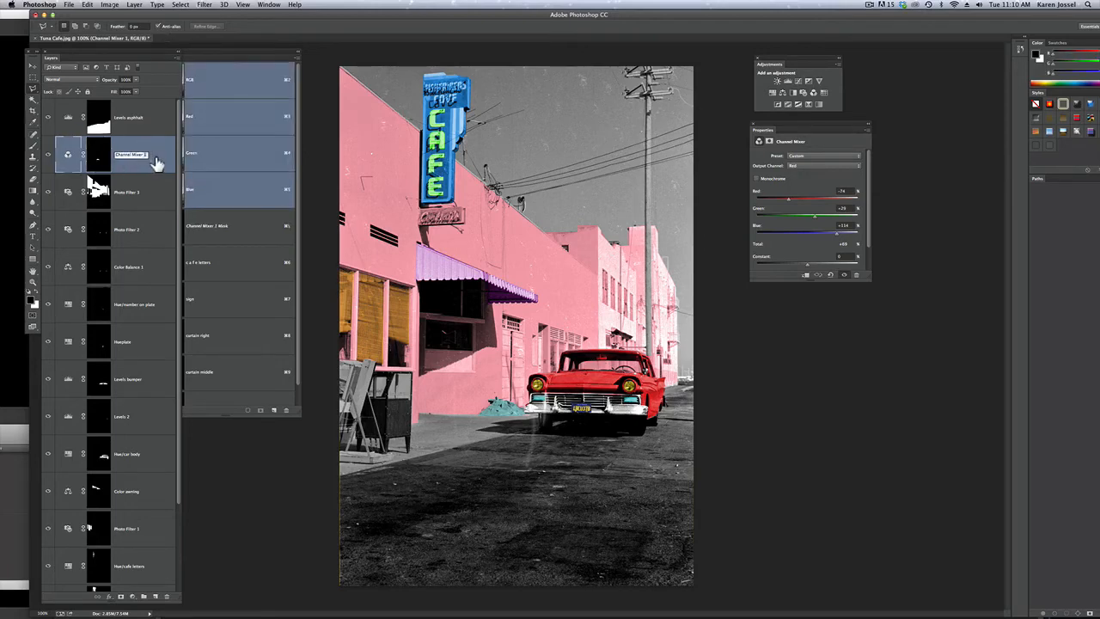
pyautogui.write('dirt')
pyautogui.press('Return')
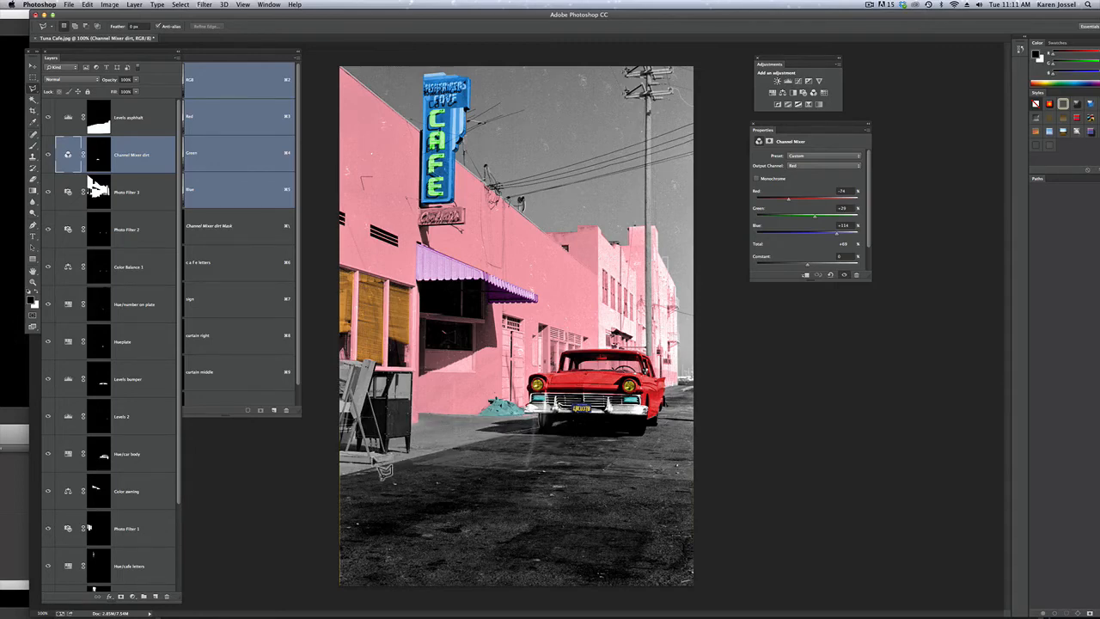
# Lasso the sidewalk with the objects standing on it and add a Deep Yellow Photo Filter layer at about 85% density
pyautogui.moveTo(342, 478)
pyautogui.mouseDown()
pyautogui.moveTo(316, 411)
pyautogui.moveTo(326, 370)
pyautogui.moveTo(369, 364)
pyautogui.mouseUp()
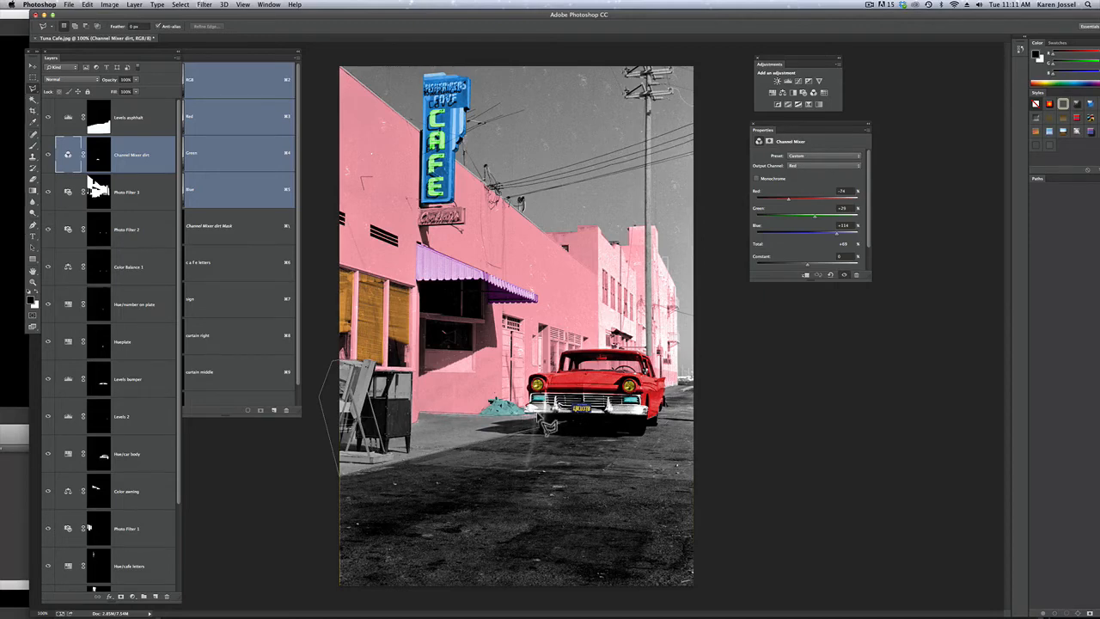
pyautogui.keyDown('super'); pyautogui.click(454, 420); pyautogui.keyUp('super')
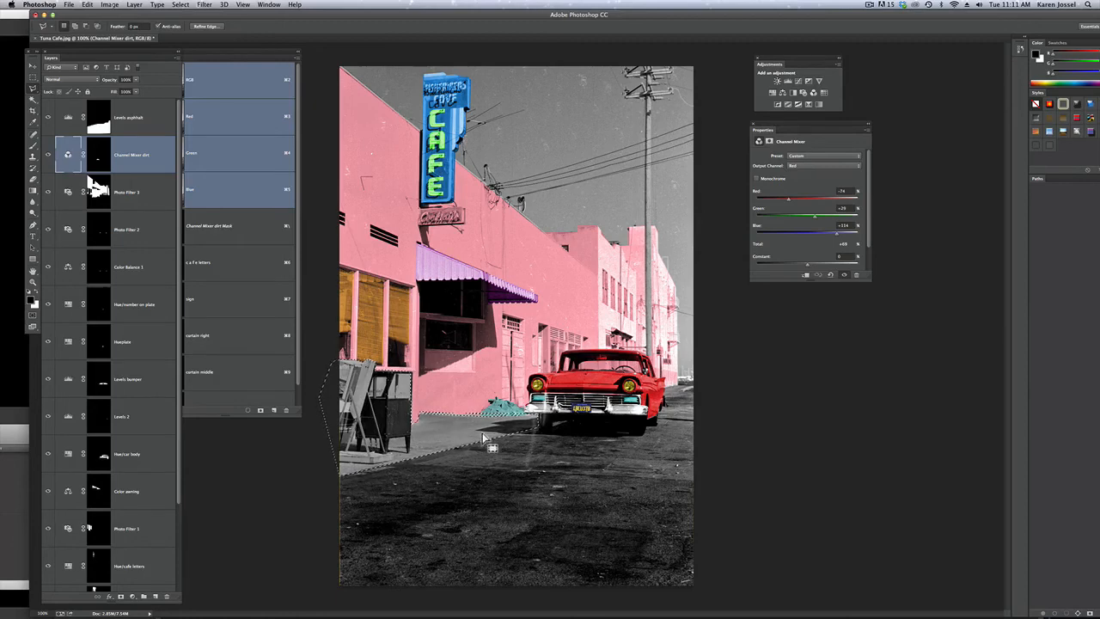
pyautogui.click(805, 93)
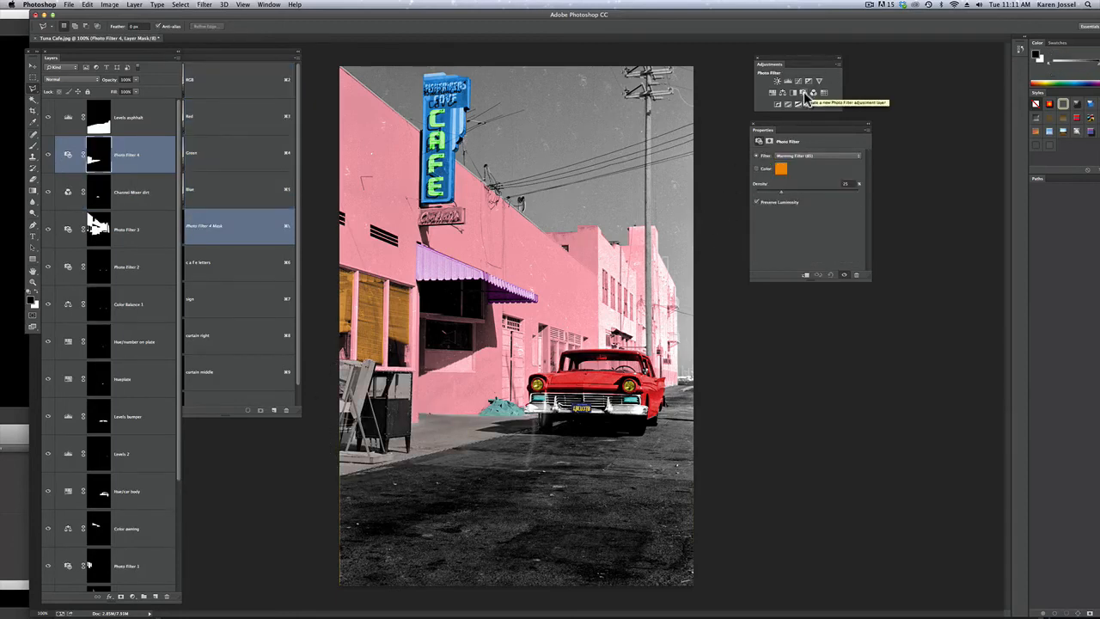
pyautogui.click(798, 157)
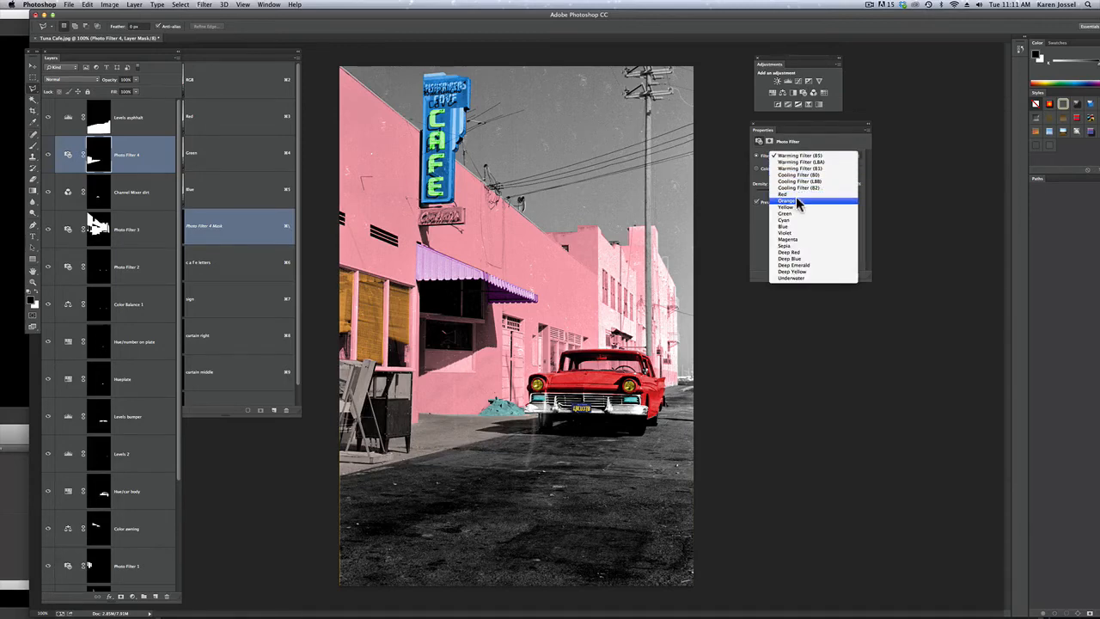
pyautogui.click(809, 272)
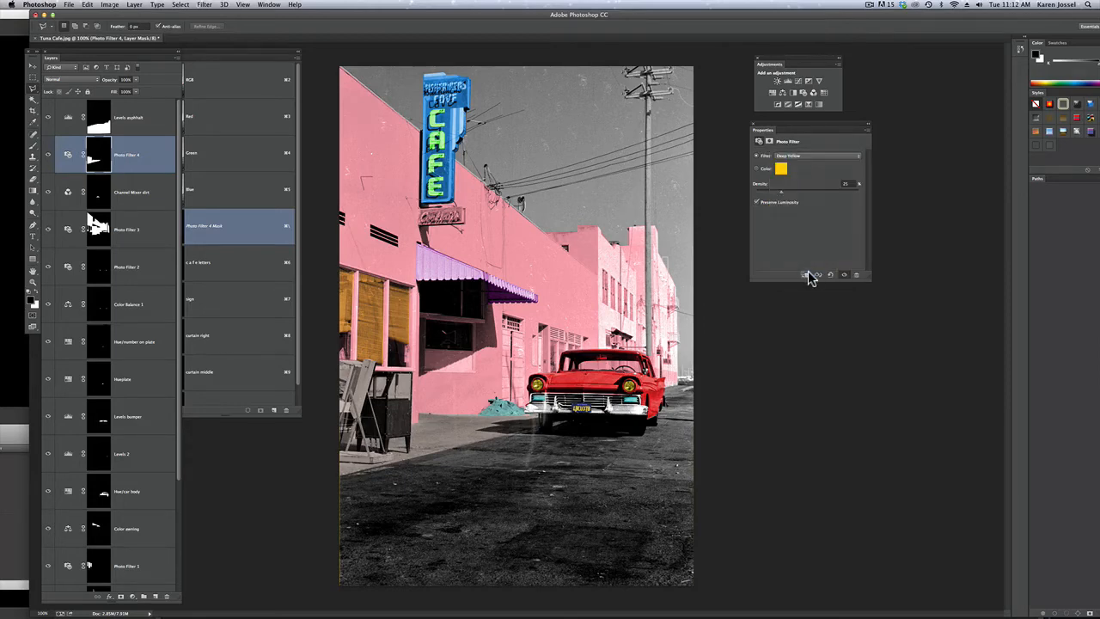
pyautogui.moveTo(782, 194); pyautogui.dragTo(843, 198)
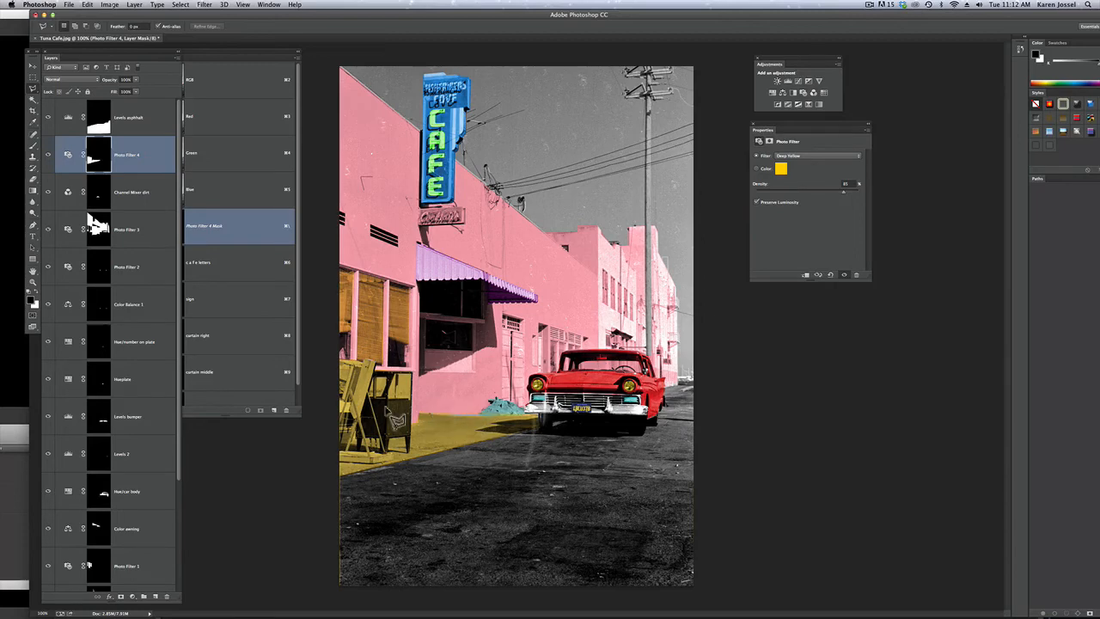
# Touch up the yellow filter's mask with a larger white brush along the sidewalk edge by the dirt pile, undoing the last stroke
pyautogui.click(32, 145)
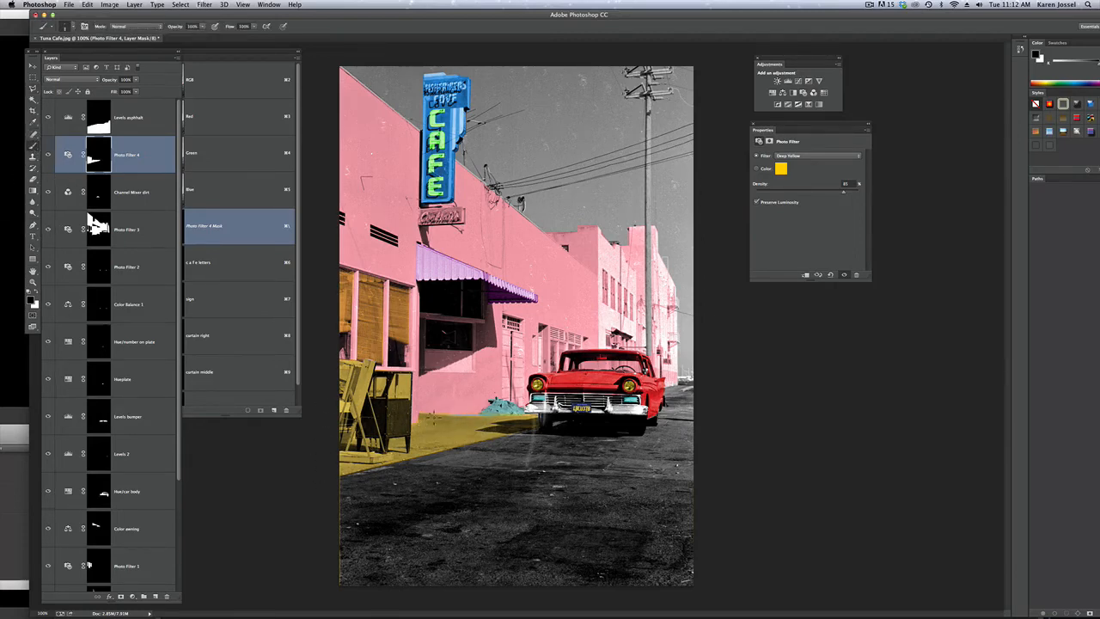
pyautogui.press(']')
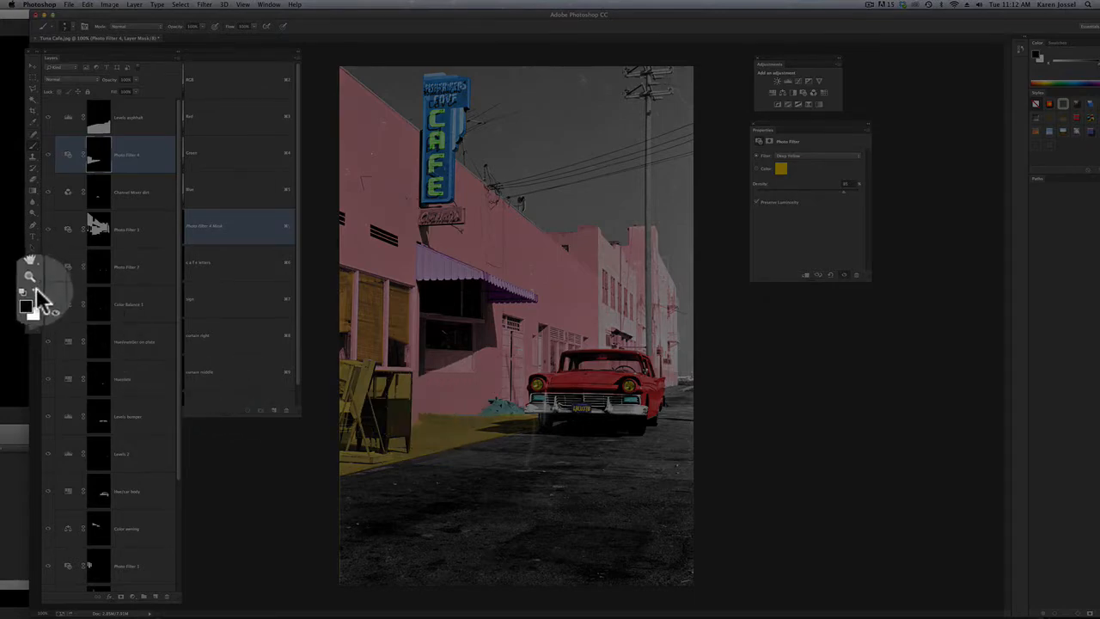
pyautogui.press('super+space')
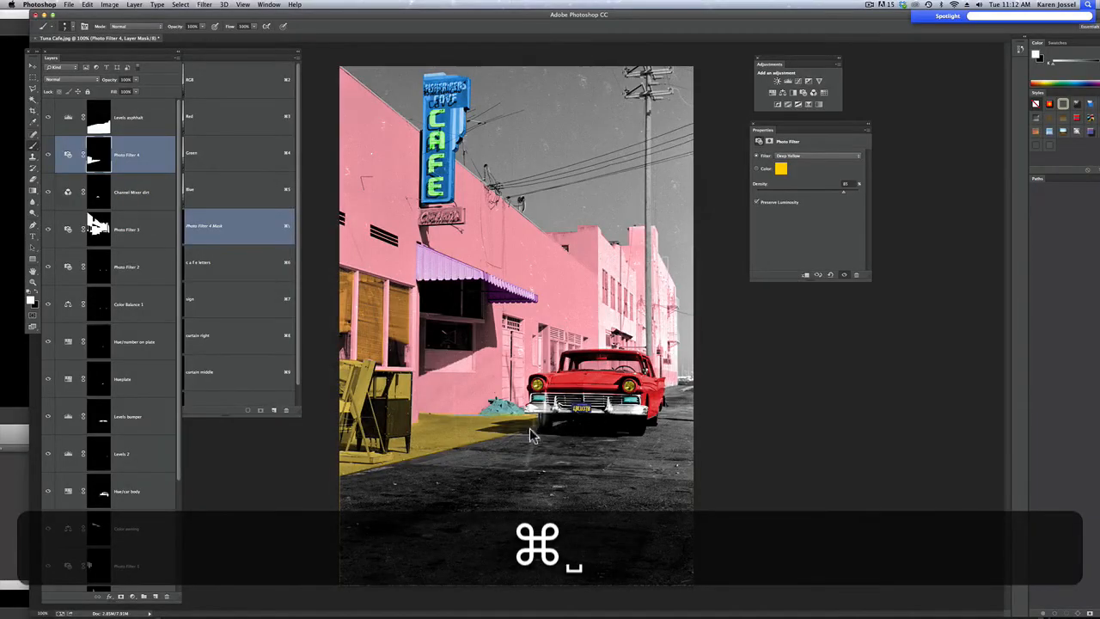
pyautogui.click(530, 430)
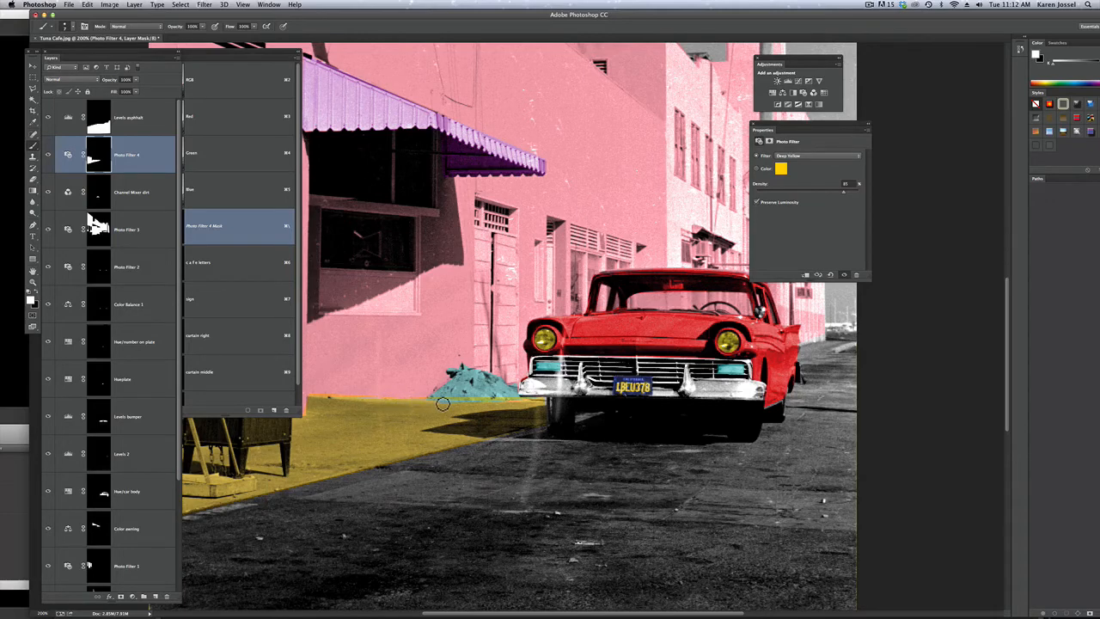
pyautogui.press('x')
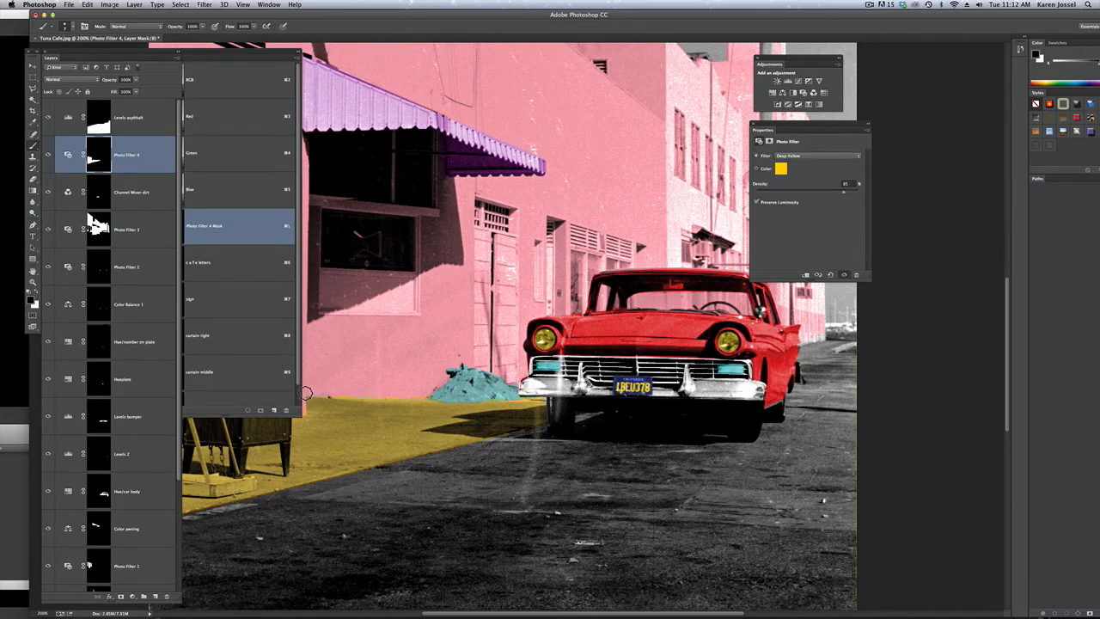
pyautogui.press('x')
pyautogui.press('super+z')
pyautogui.doubleClick(33, 283)
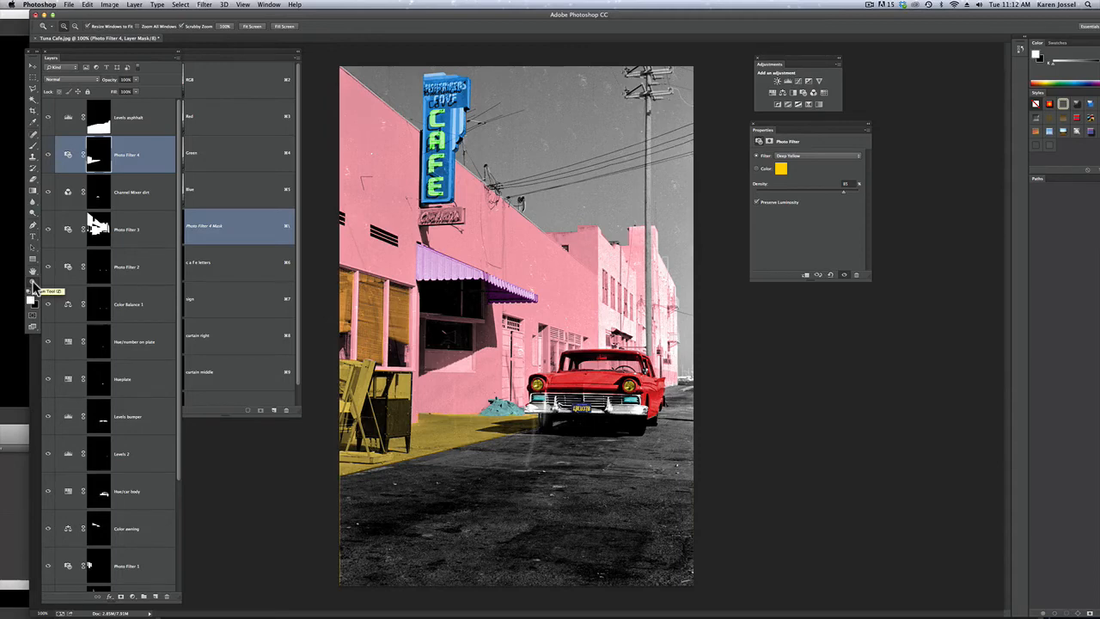
# Outline the dark cabinet on the sidewalk with the Polygonal Lasso and add a Hue/Saturation layer for it above the asphalt Levels layer
pyautogui.click(33, 90)
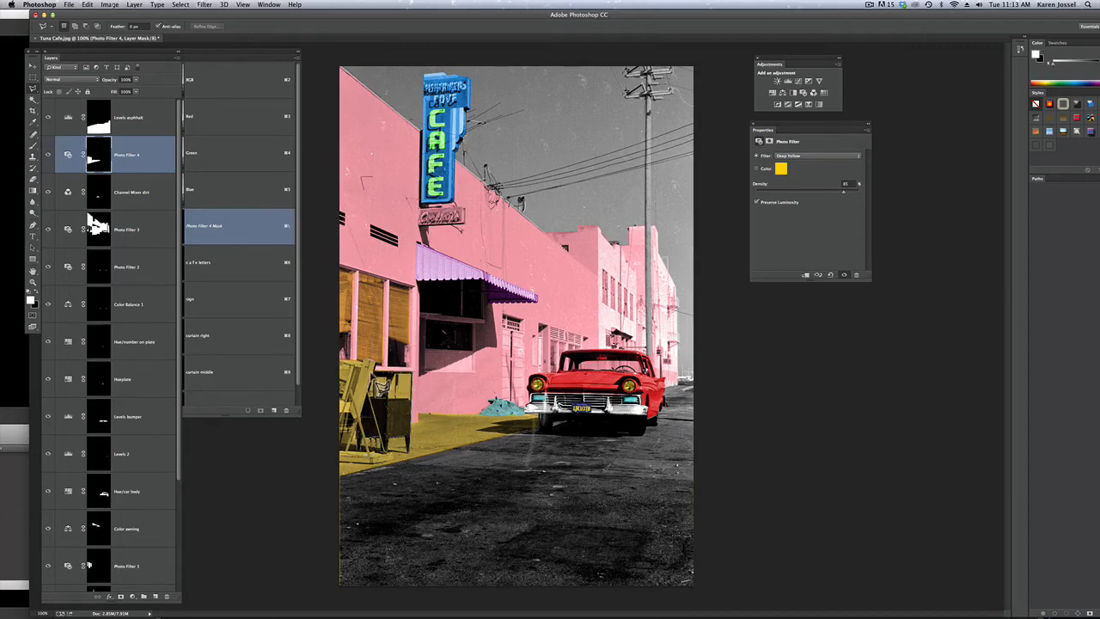
pyautogui.click(386, 383)
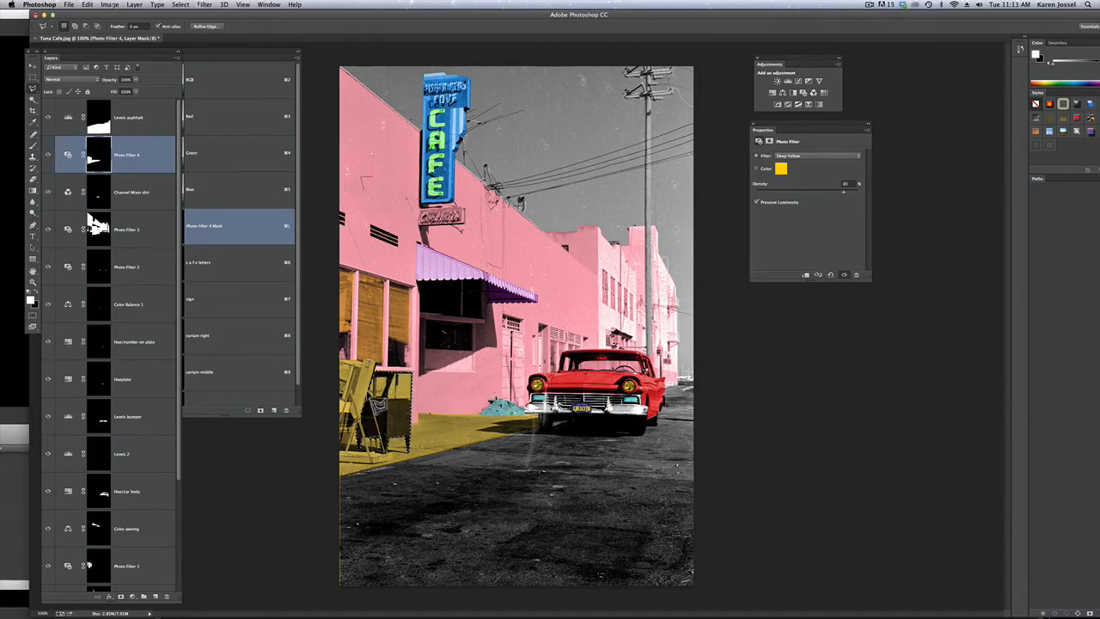
pyautogui.click(140, 119)
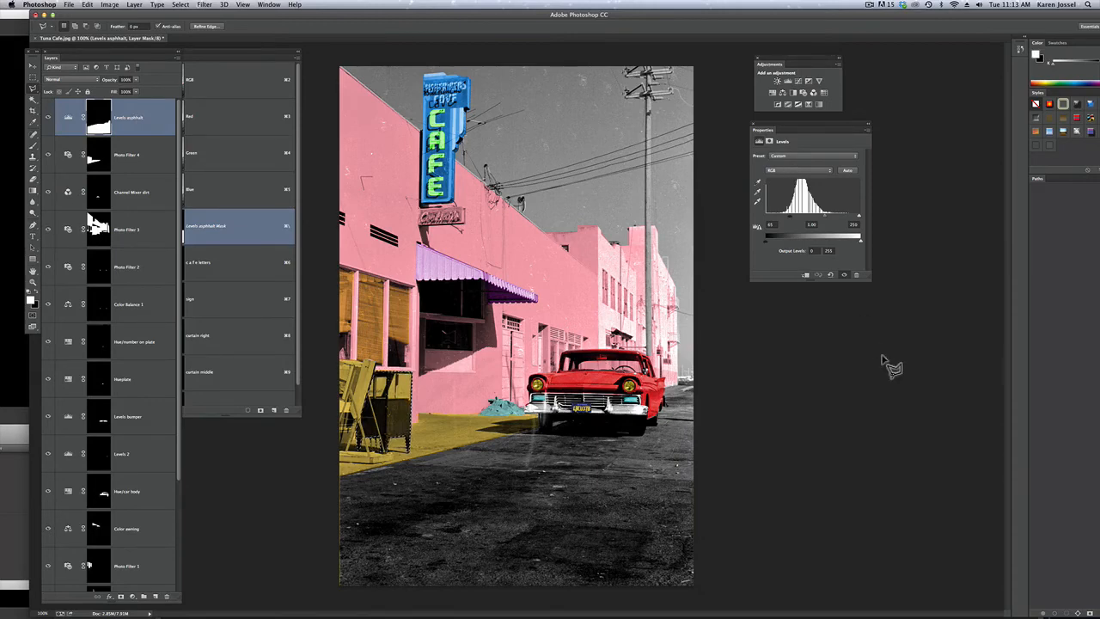
pyautogui.click(782, 92)
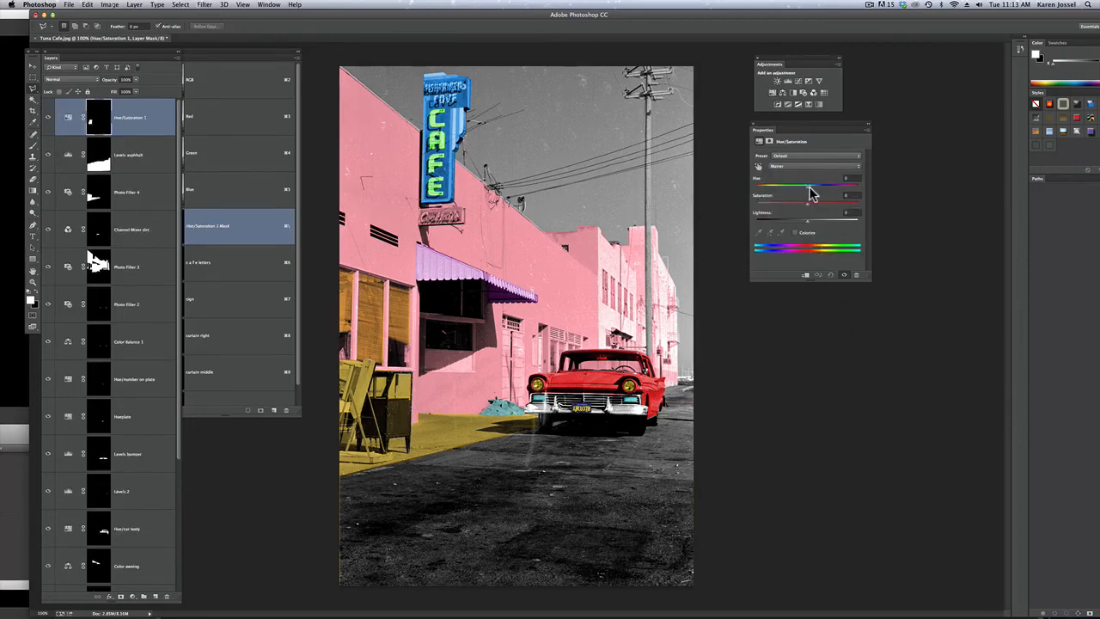
# Try Hue +29, Lightness +18 and high Saturation on the cabinet, and replace them with the Strong Saturation preset
pyautogui.moveTo(807, 187); pyautogui.dragTo(818, 225)
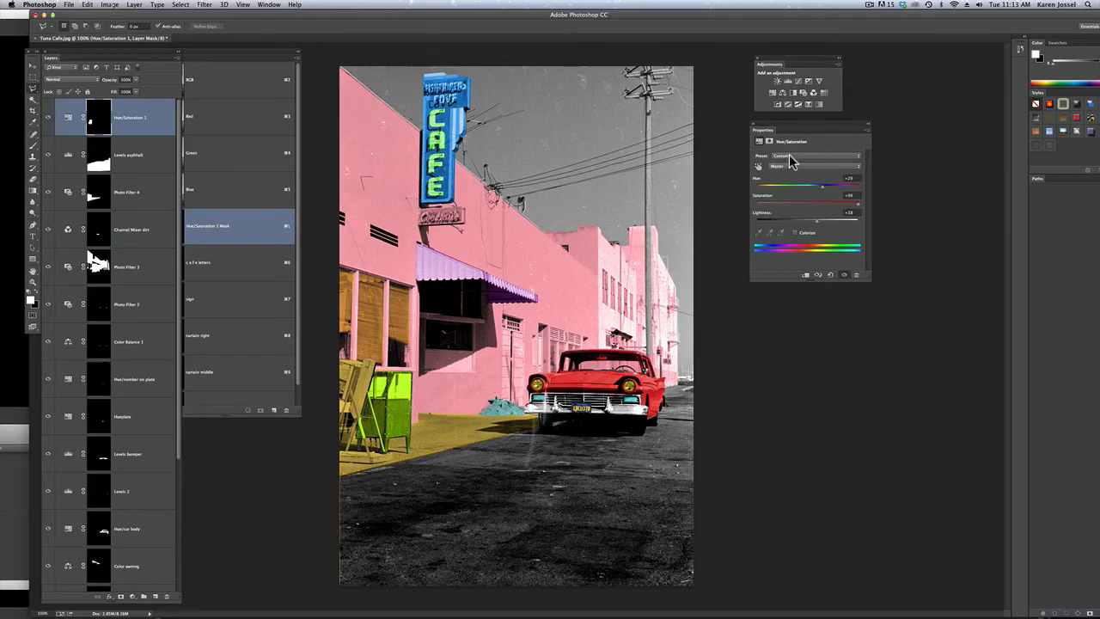
pyautogui.click(790, 157)
pyautogui.click(791, 144)
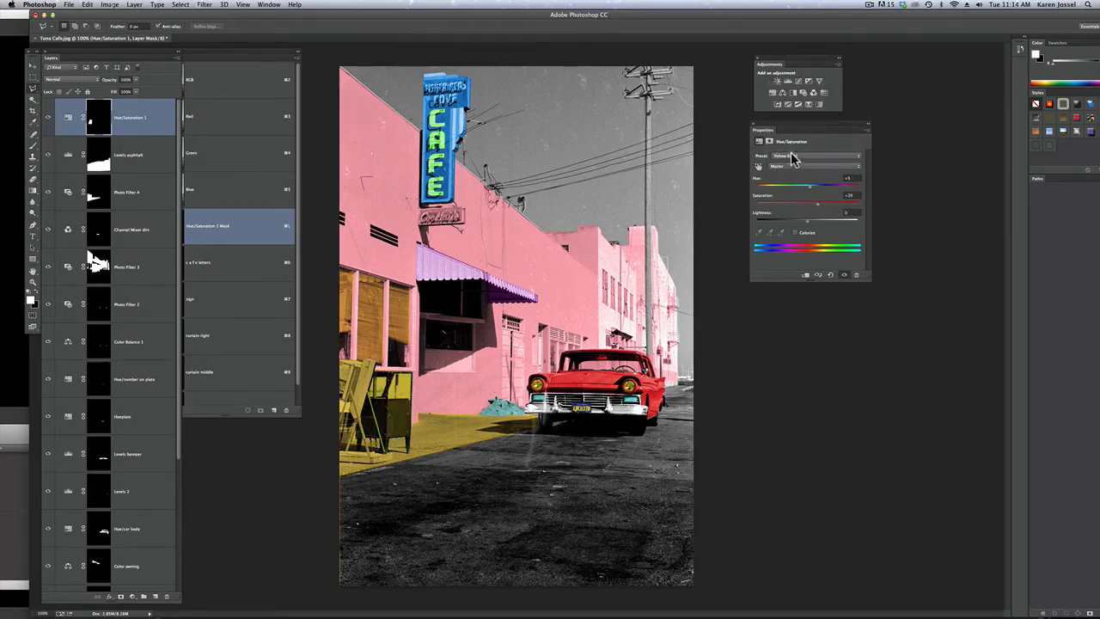
pyautogui.click(790, 144)
pyautogui.click(792, 149)
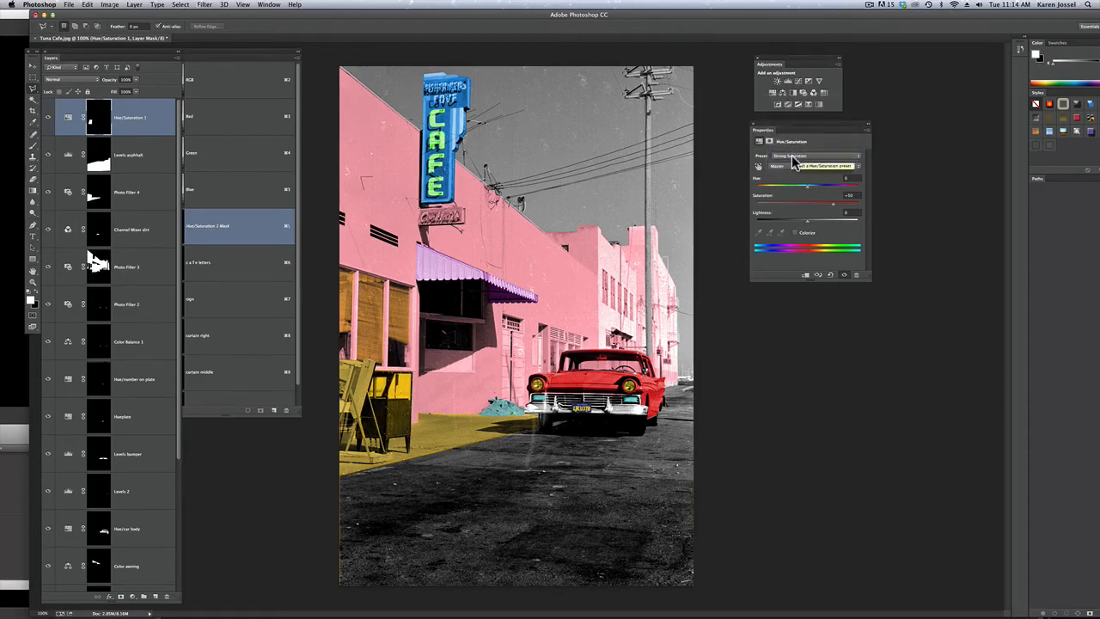
# Try the Old Style and Cyanotype presets on the cabinet's Hue/Saturation layer, and go back to the Default preset
pyautogui.click(796, 161)
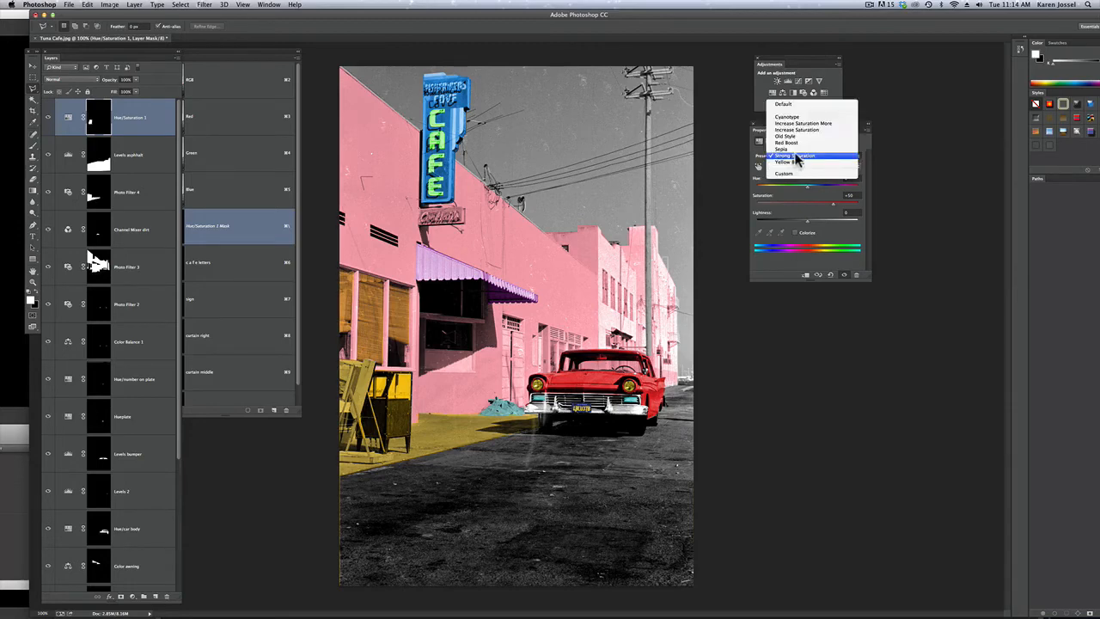
pyautogui.click(796, 135)
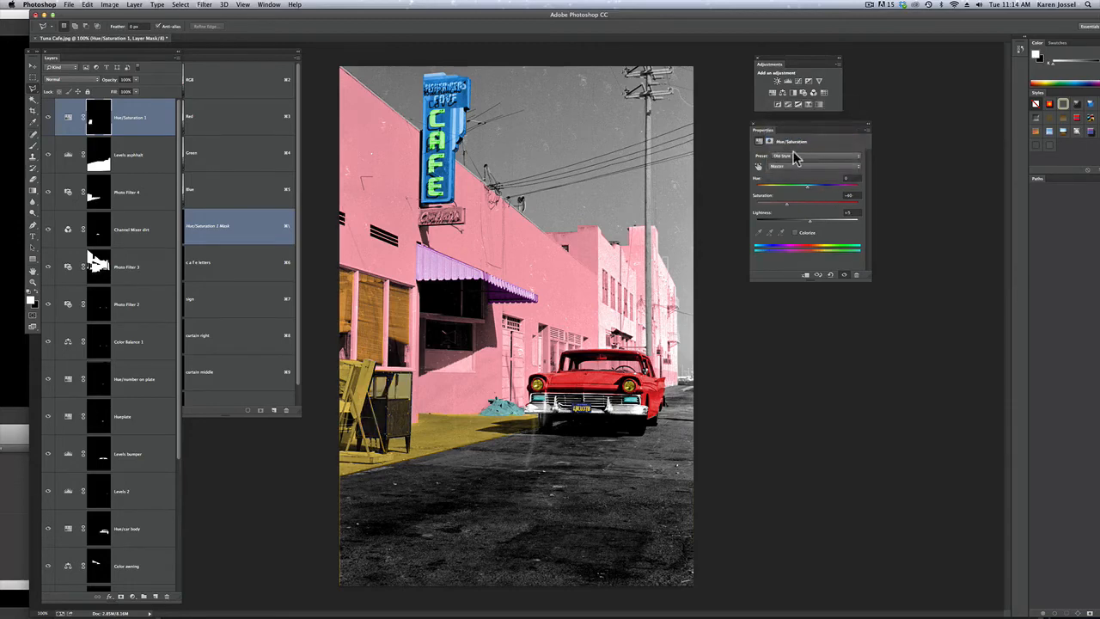
pyautogui.click(796, 156)
pyautogui.click(796, 136)
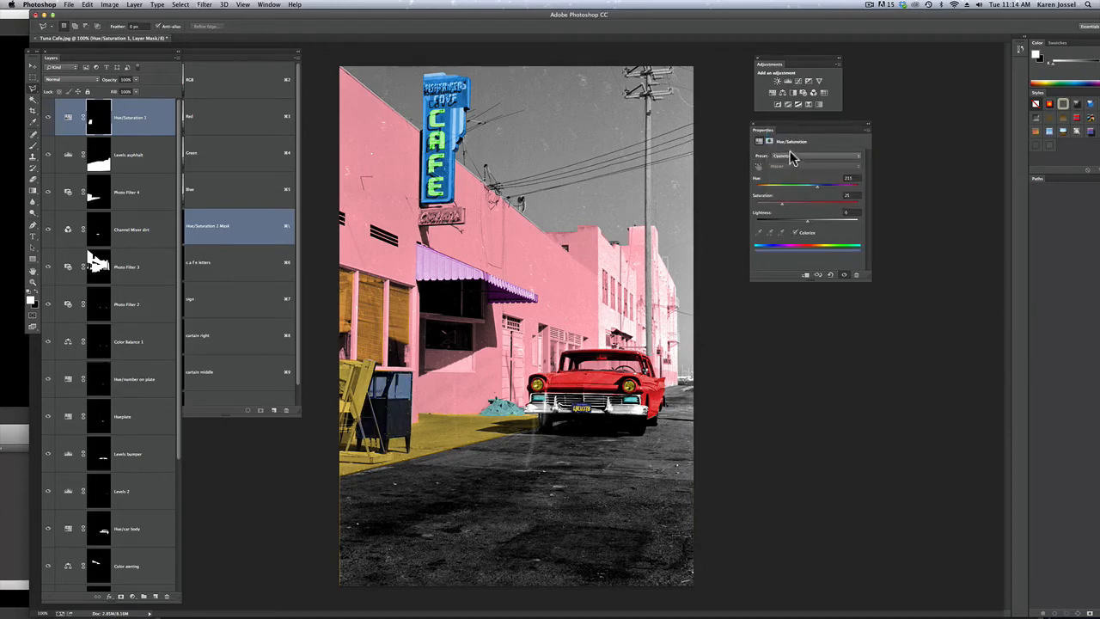
pyautogui.click(794, 157)
pyautogui.click(789, 143)
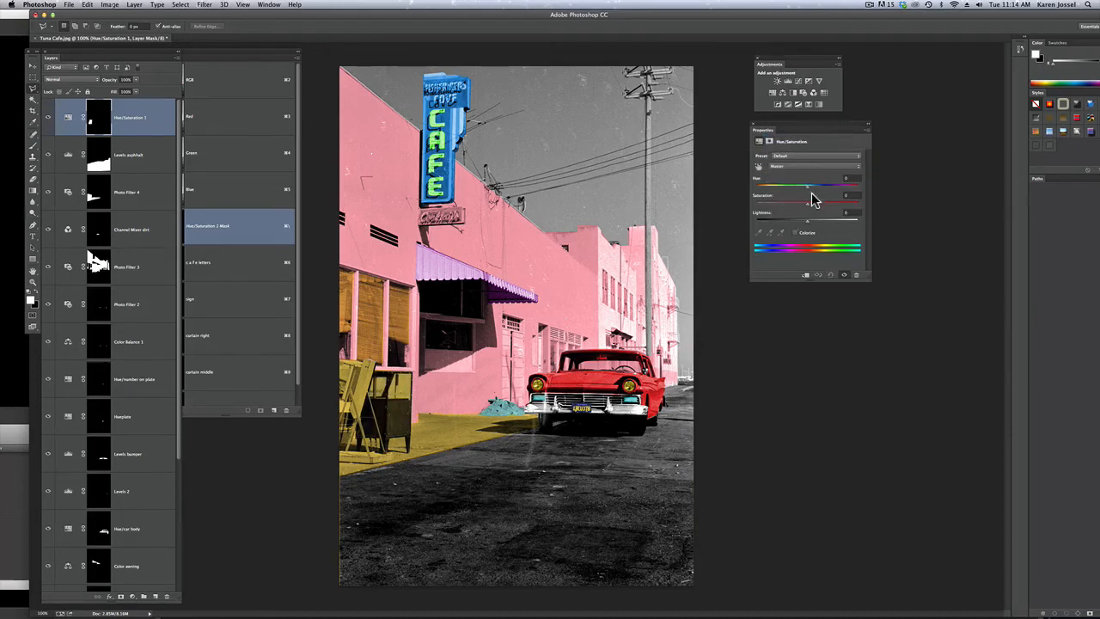
# Colorize the cabinet green with Hue about 113 and Saturation 62
pyautogui.click(794, 232)
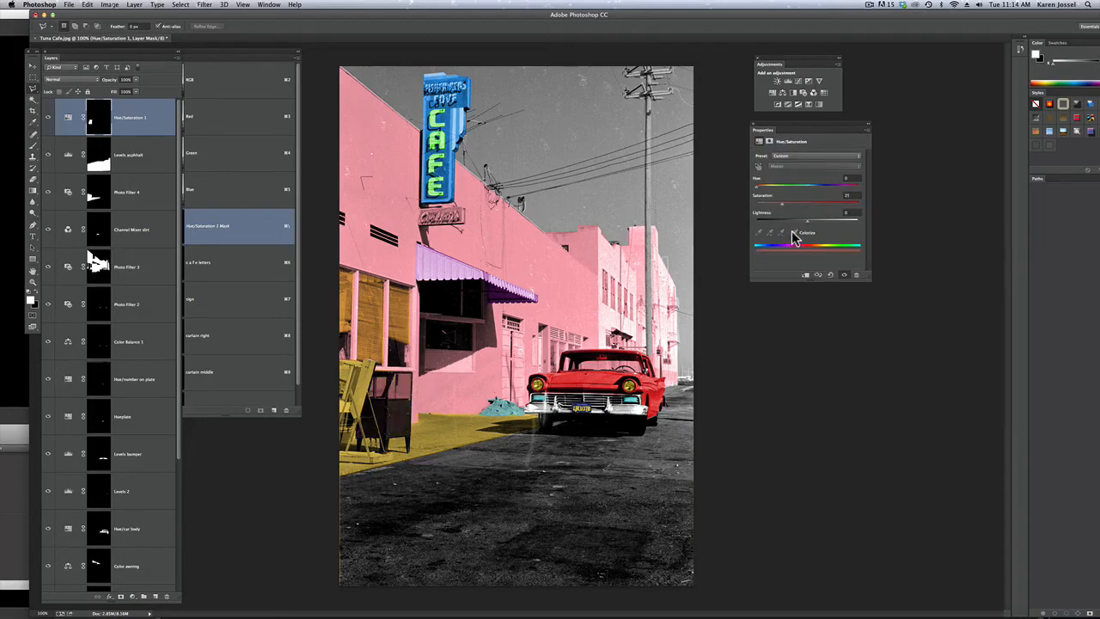
pyautogui.moveTo(782, 206); pyautogui.dragTo(821, 209)
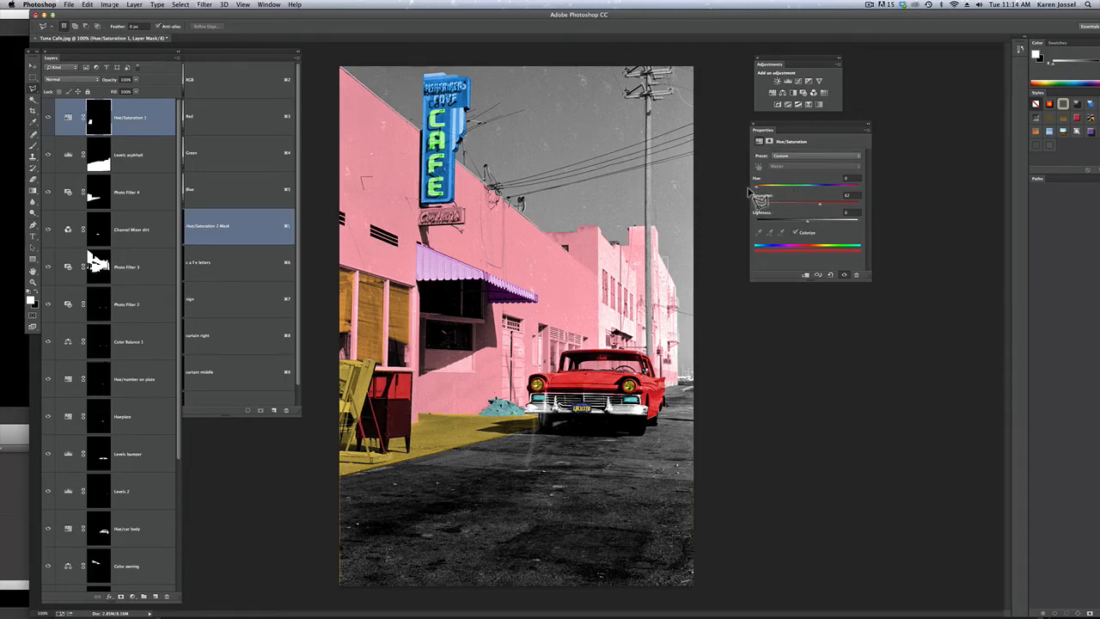
pyautogui.moveTo(762, 183); pyautogui.dragTo(791, 193)
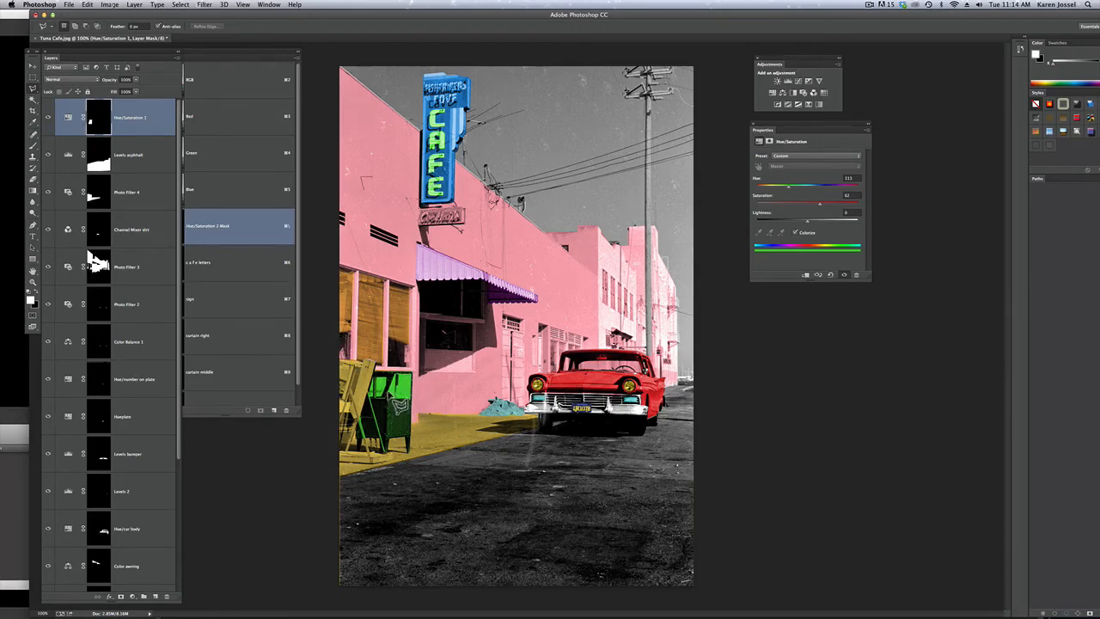
# Outline the cabinet's light front panel with the Polygonal Lasso and fill it with 100% black on the Hue/Saturation mask
pyautogui.click(408, 387)
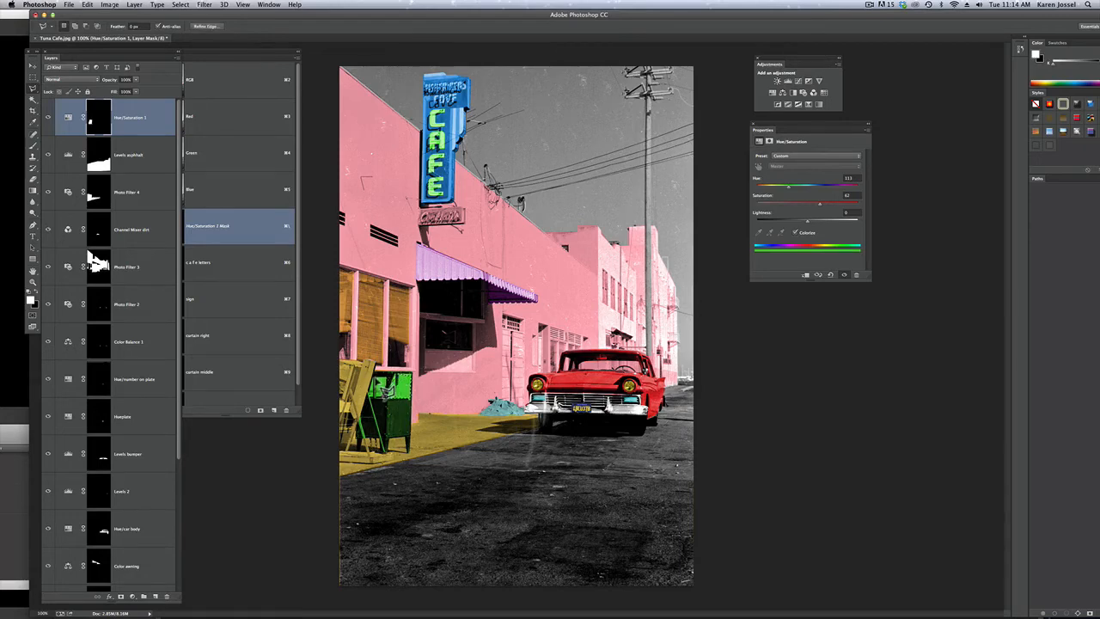
pyautogui.press('shift')
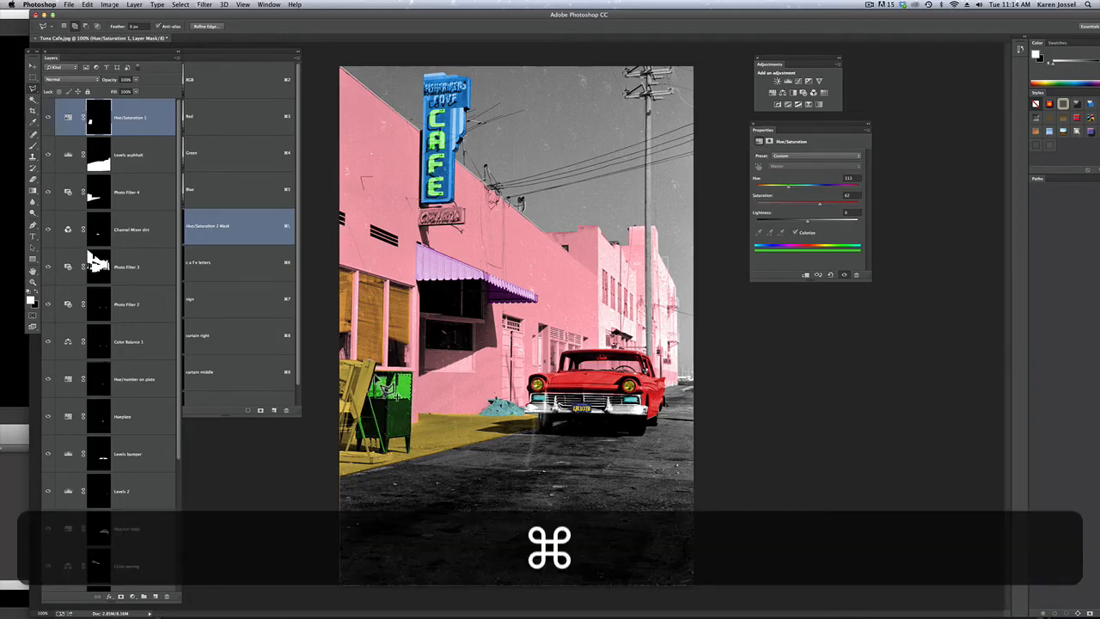
pyautogui.click(88, 5)
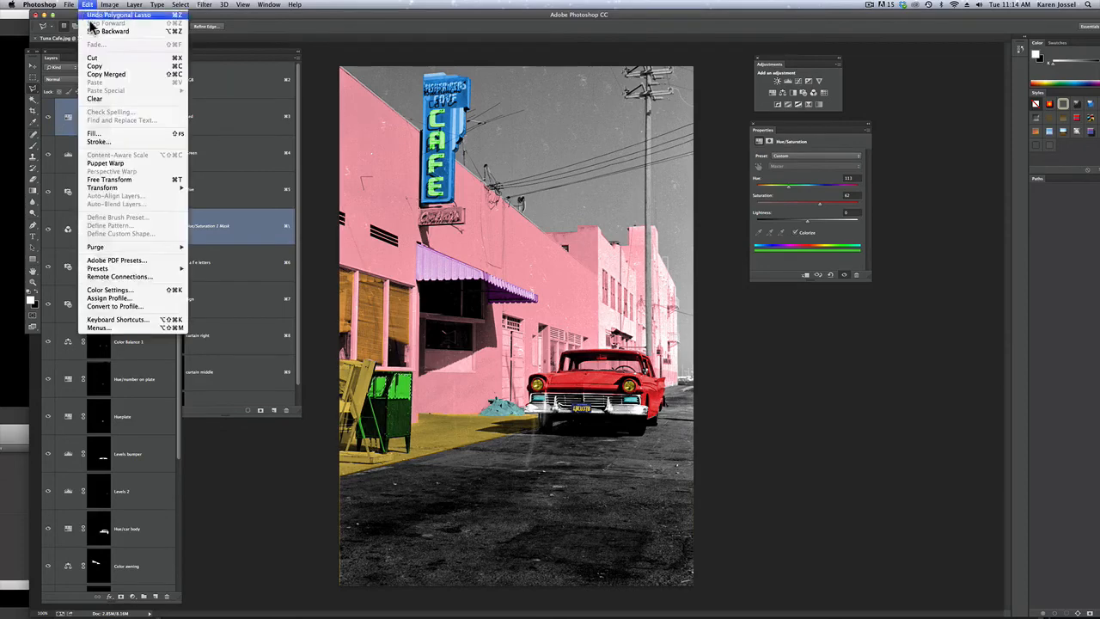
pyautogui.click(113, 133)
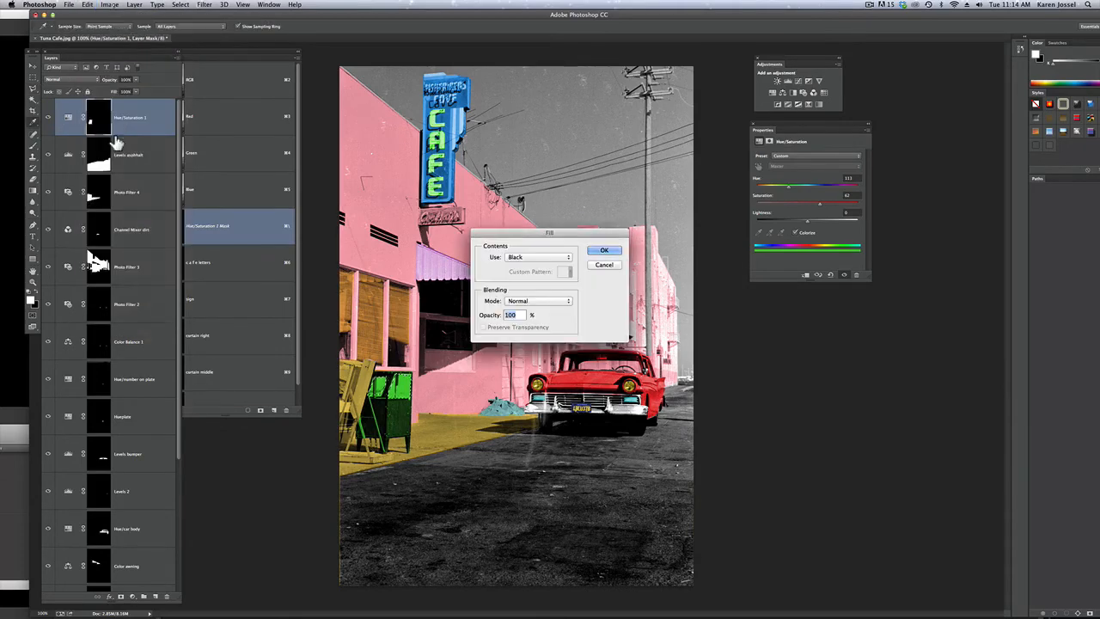
pyautogui.click(610, 252)
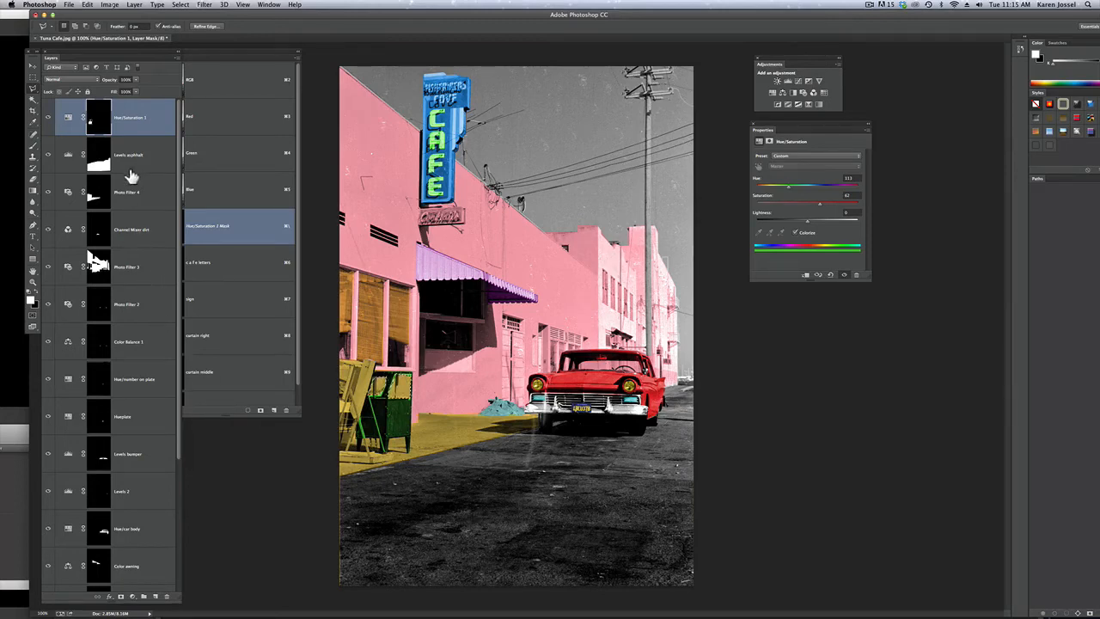
# Rename the sidewalk's Photo Filter 4 layer as Photo Filter walk, and undo the name change
pyautogui.click(137, 196)
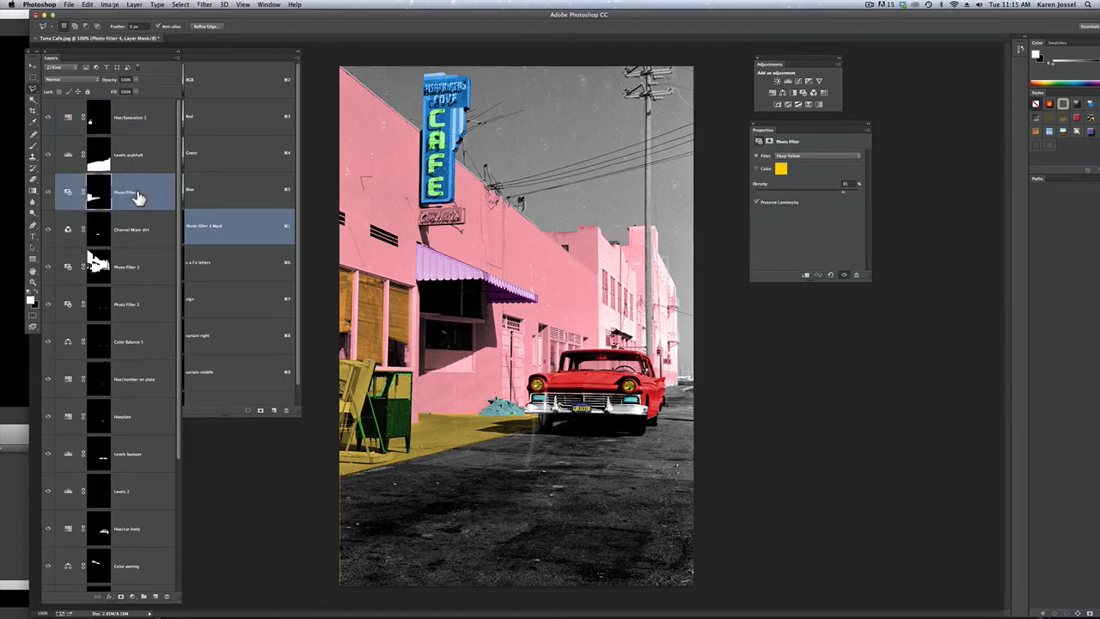
pyautogui.doubleClick(129, 192)
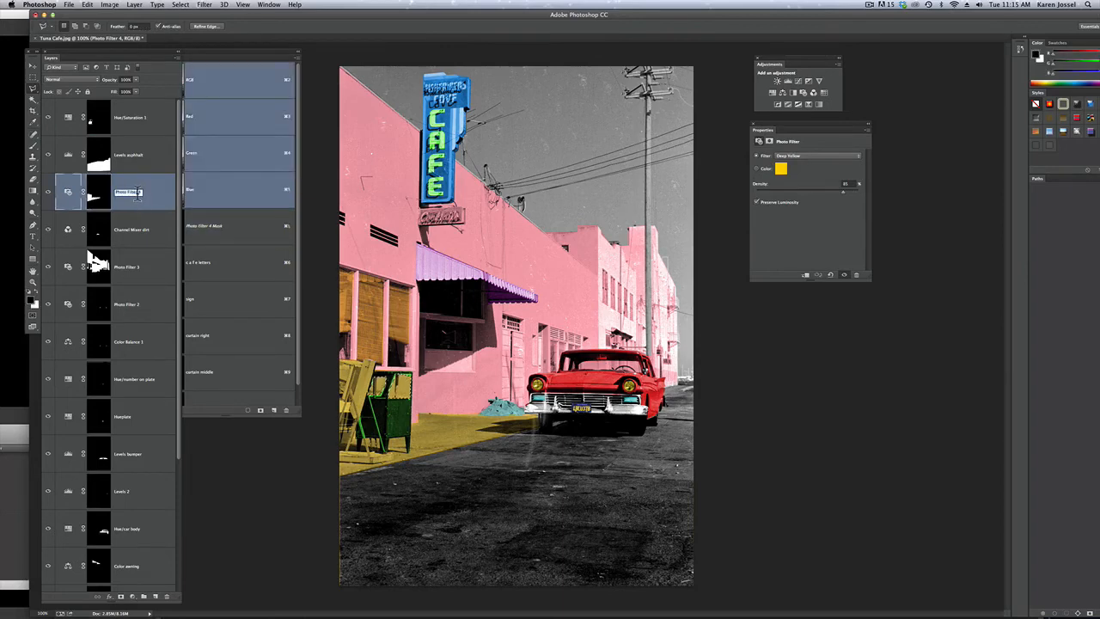
pyautogui.press('Right')
pyautogui.press('BackSpace')
pyautogui.press('BackSpace')
pyautogui.write('walk')
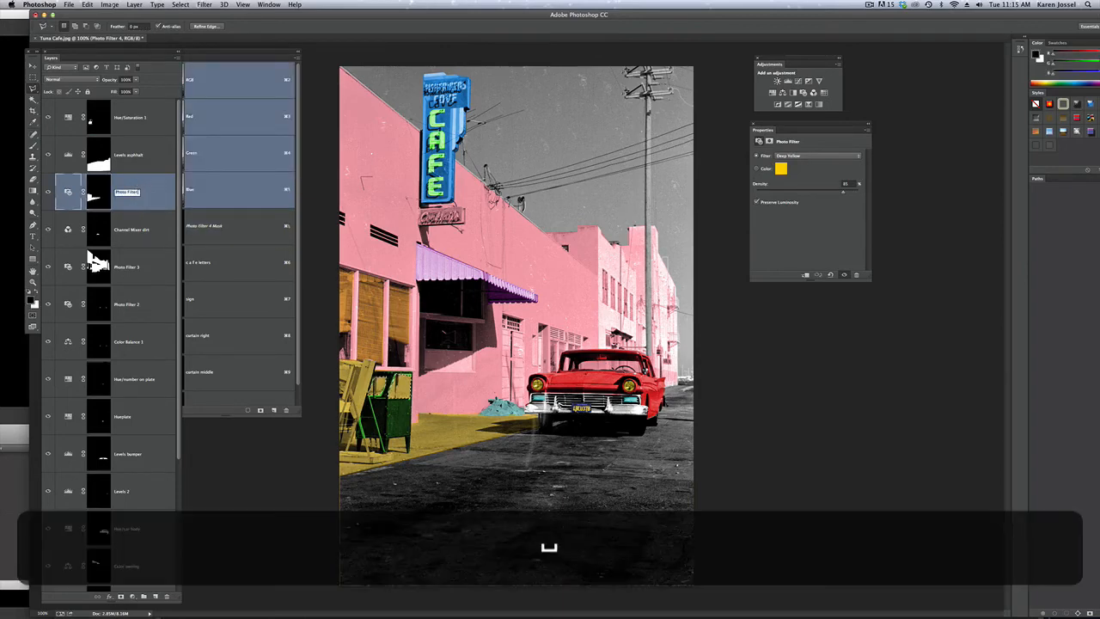
pyautogui.press('Return')
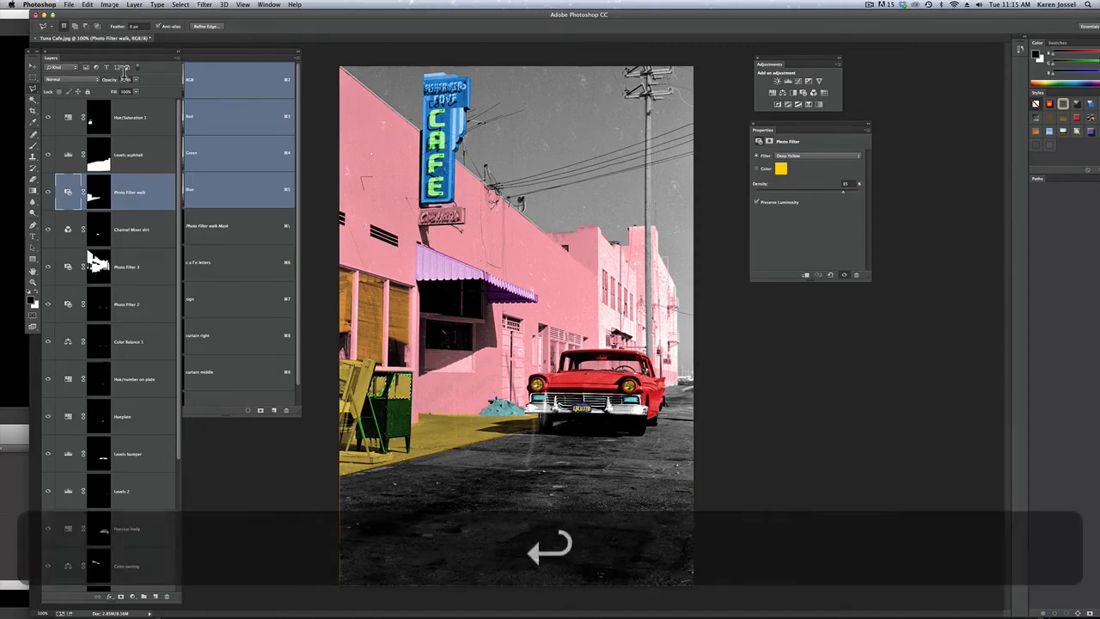
pyautogui.click(87, 6)
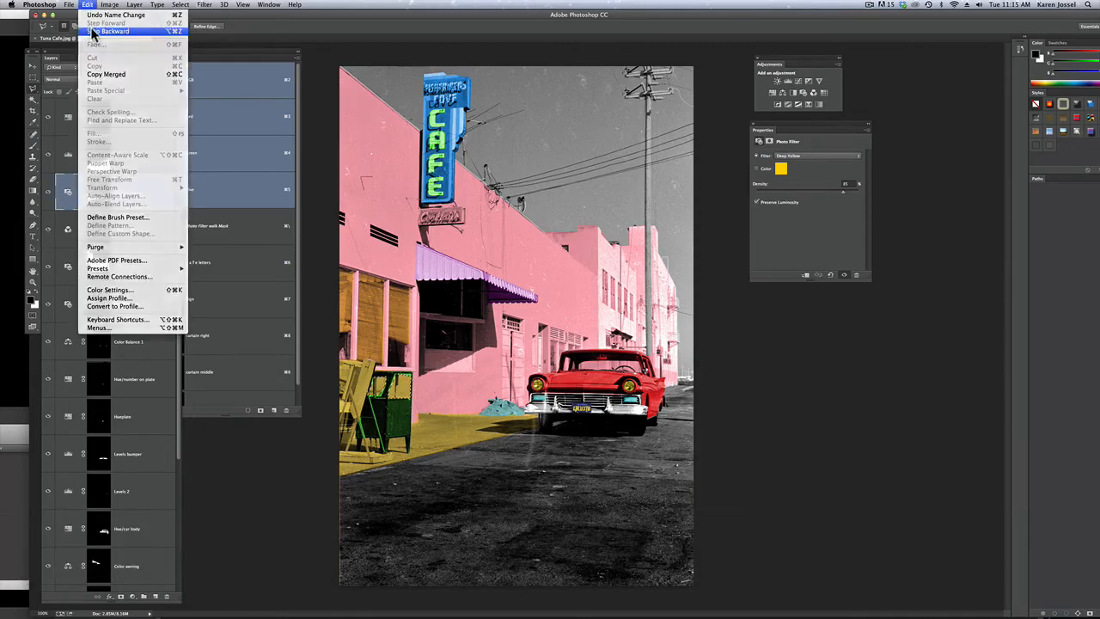
pyautogui.click(95, 15)
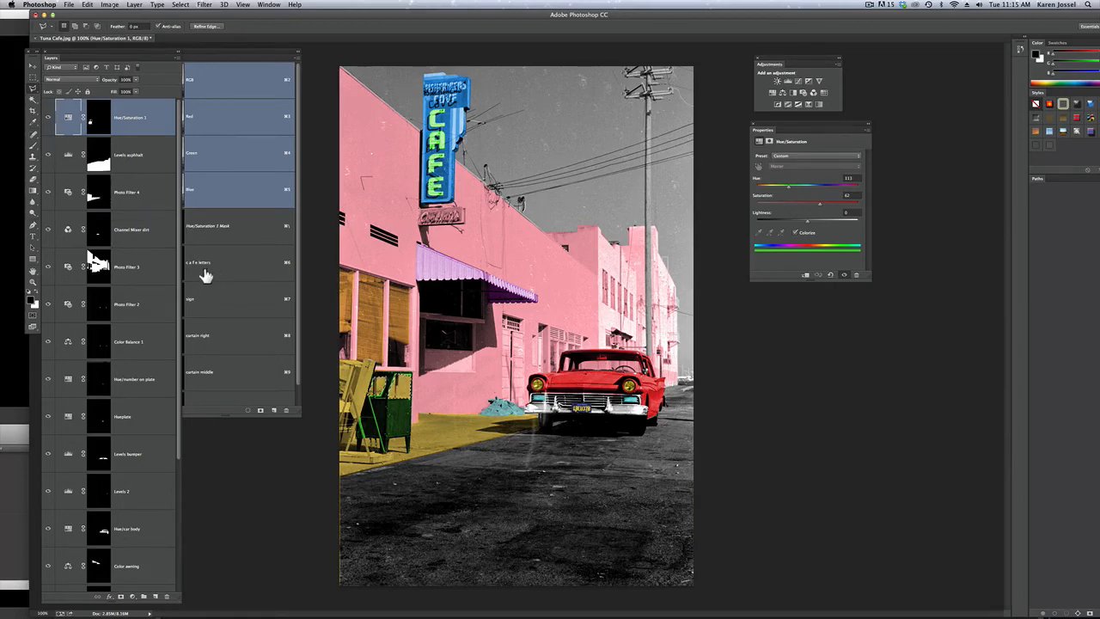
# Fill the selected cabinet panel with 100% black on the Photo Filter 4 mask to remove its yellow tint
pyautogui.click(160, 201)
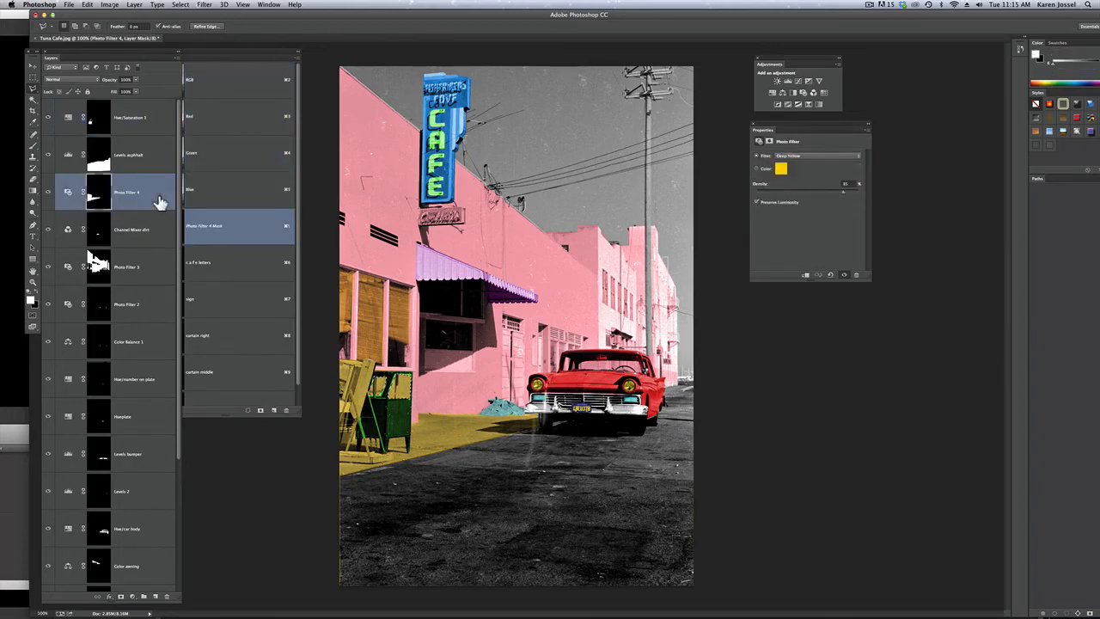
pyautogui.click(99, 199)
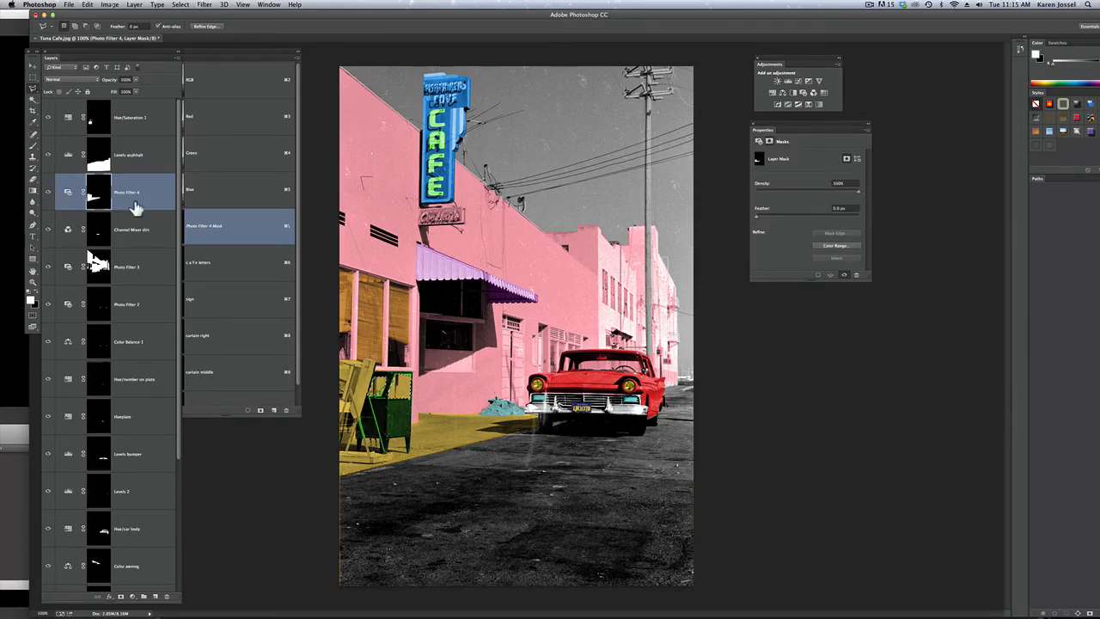
pyautogui.click(86, 7)
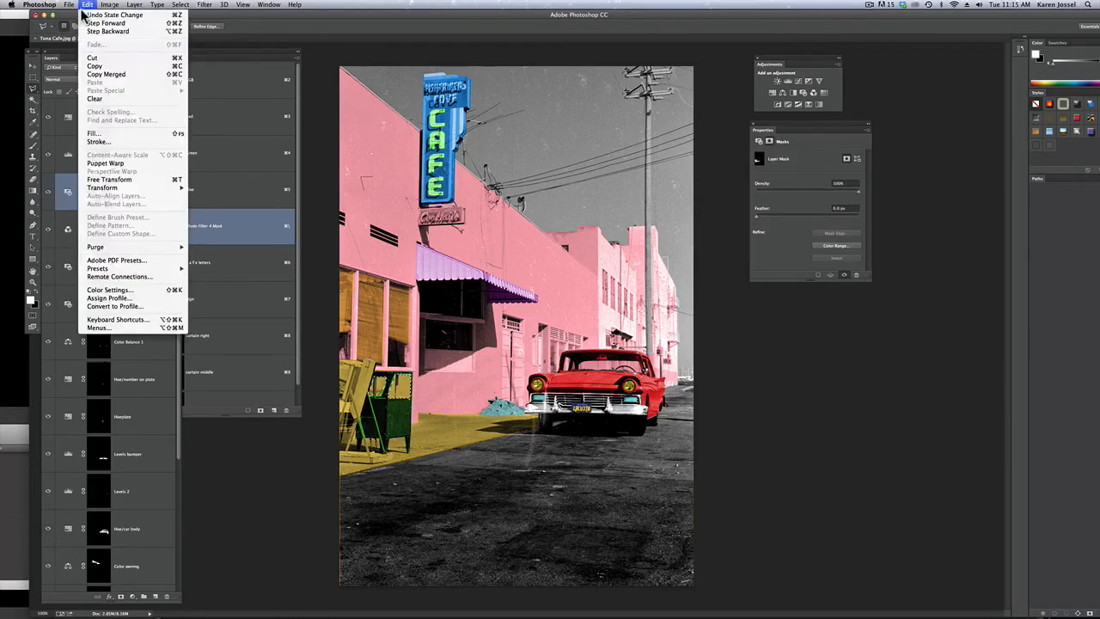
pyautogui.click(94, 134)
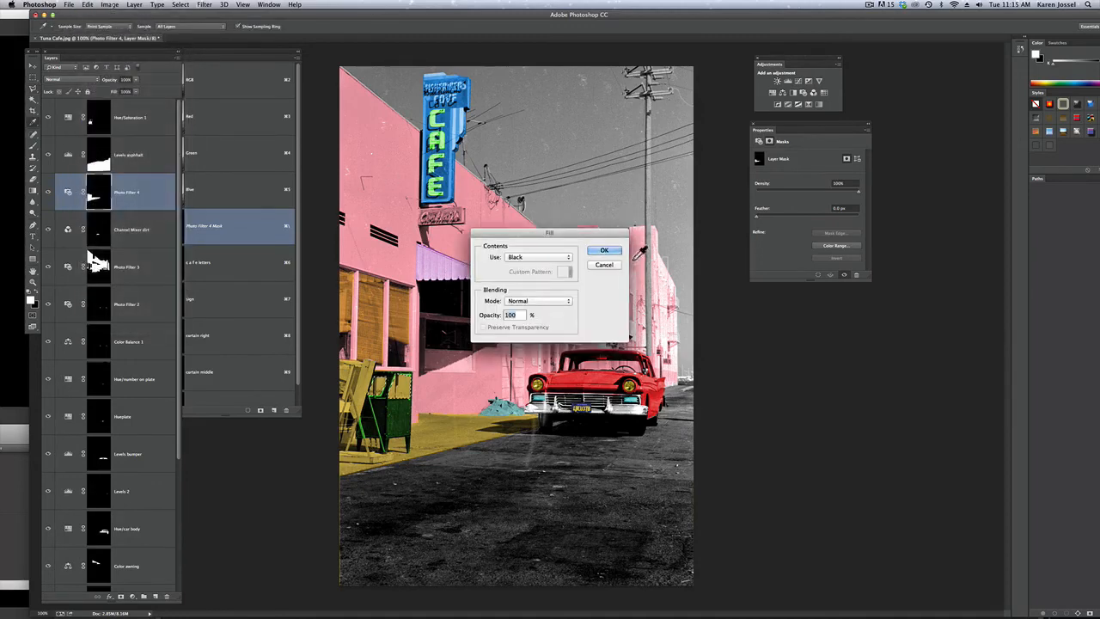
pyautogui.click(605, 251)
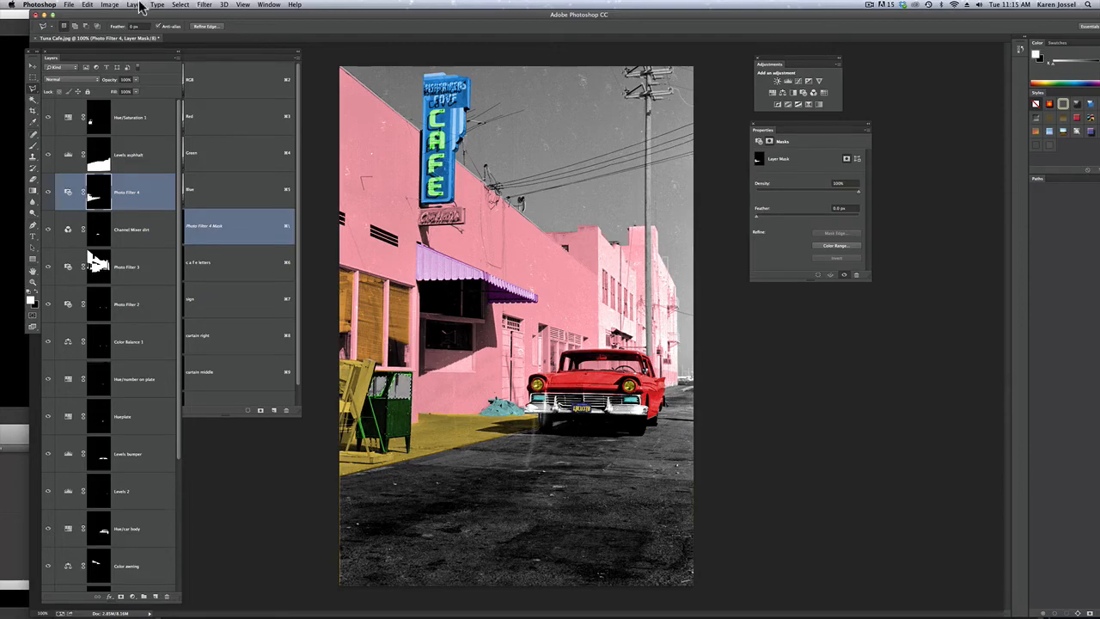
# Deselect the panel and touch up the Hue/Saturation and Photo Filter 4 masks around the cabinet with a small brush, undoing one stroke
pyautogui.click(105, 122)
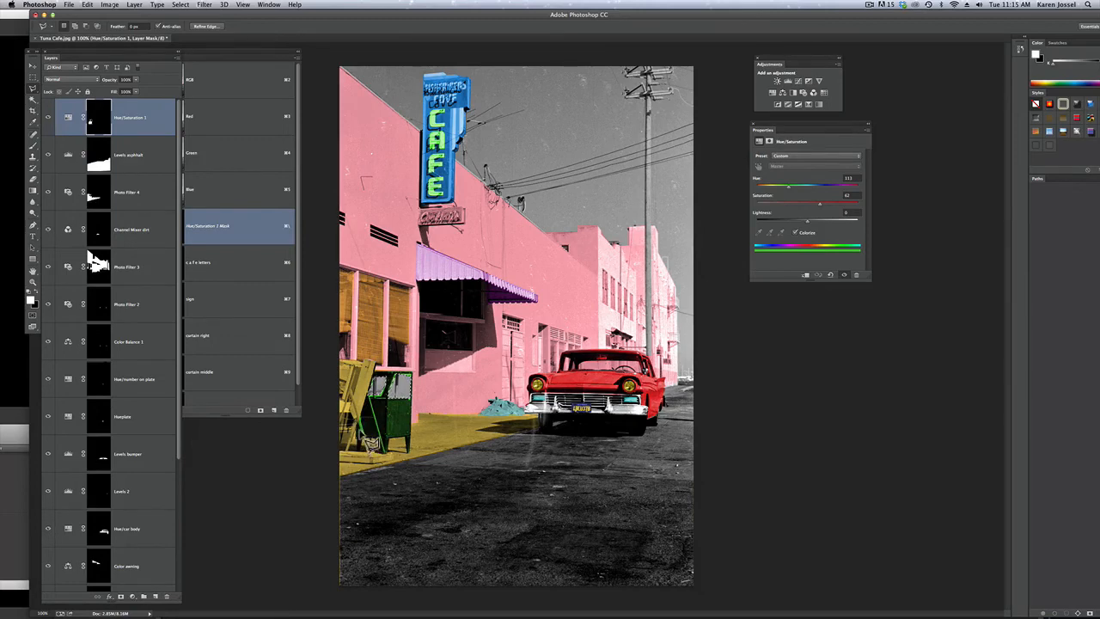
pyautogui.click(33, 146)
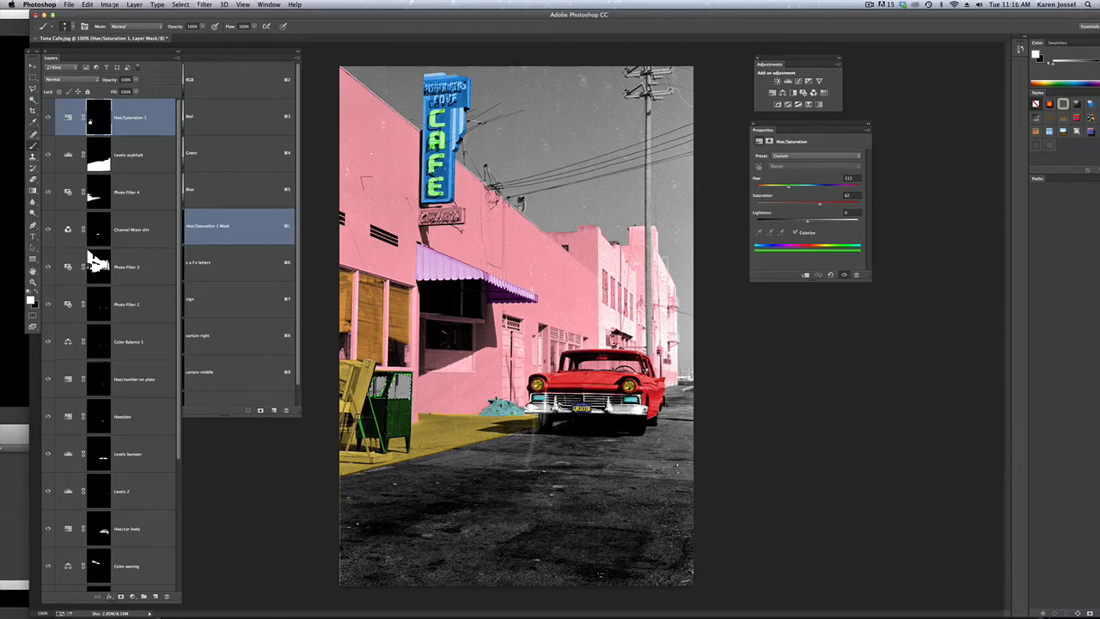
pyautogui.press('x')
pyautogui.click(140, 118)
pyautogui.click(139, 195)
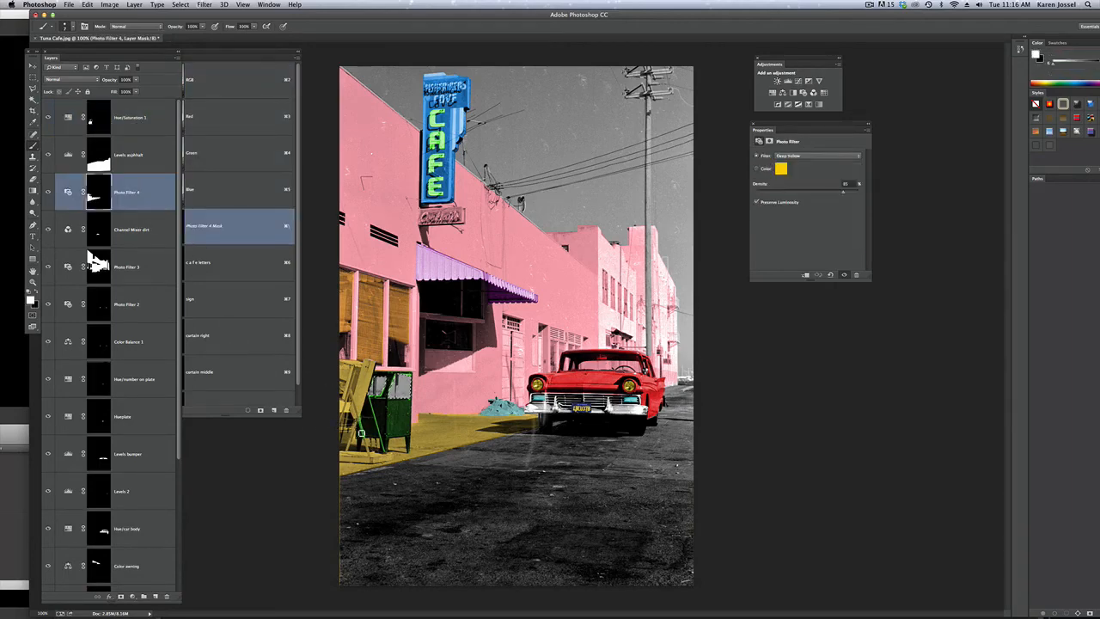
pyautogui.press('super+d')
pyautogui.click(95, 129)
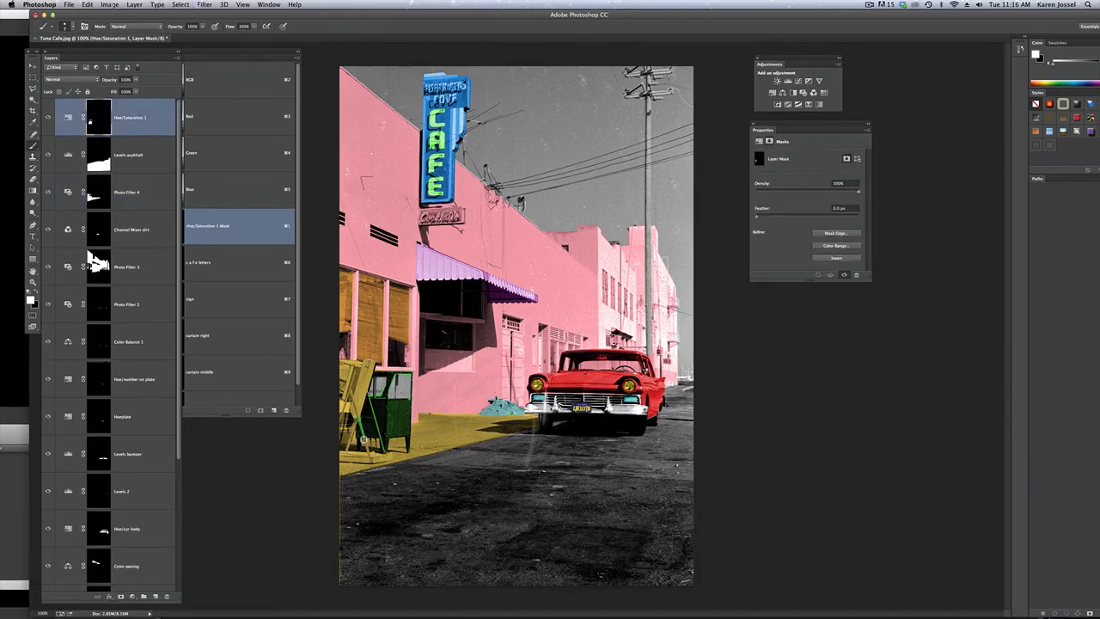
pyautogui.press('super+z')
pyautogui.press('x')
pyautogui.click(132, 197)
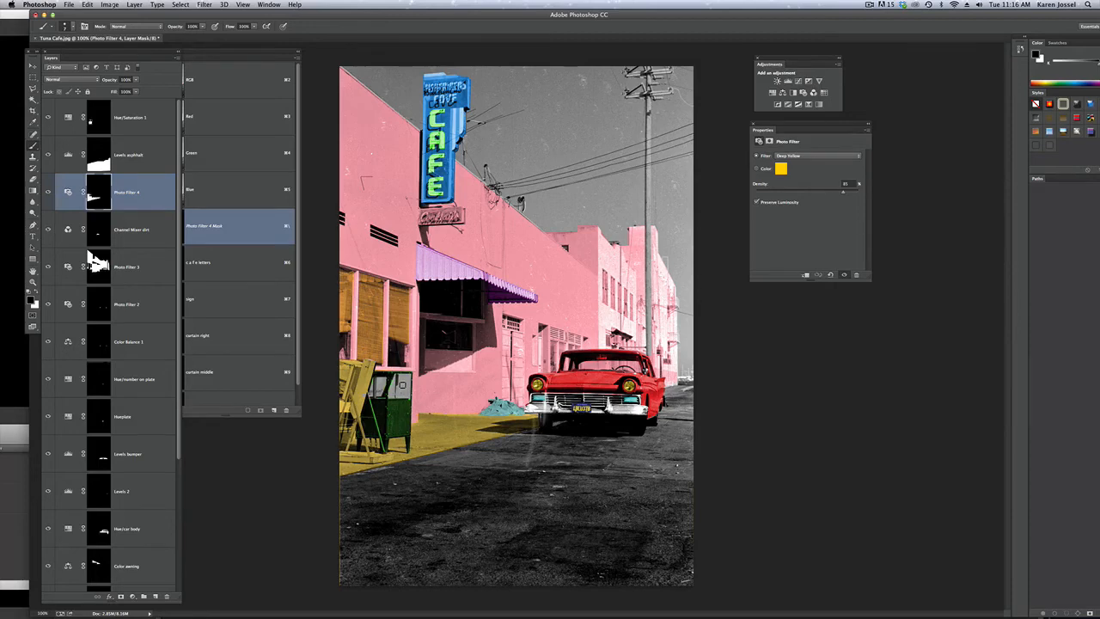
# Select the light areas of the cabinet's front panel with the Magic Wand and fill them with black on the Photo Filter 3 mask
pyautogui.press('w')
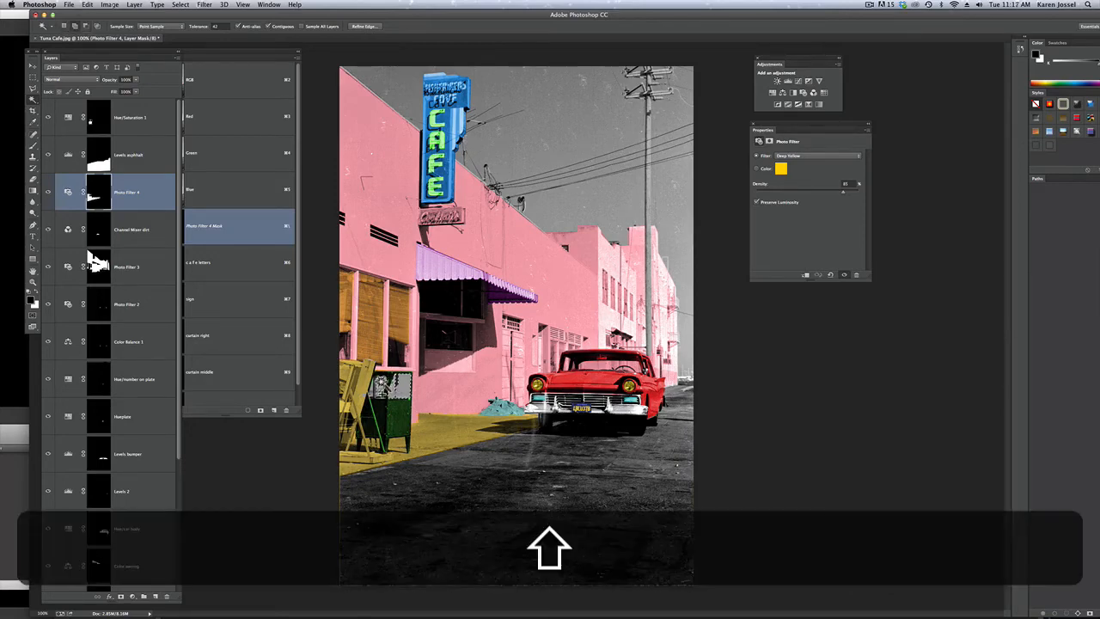
pyautogui.click(97, 267)
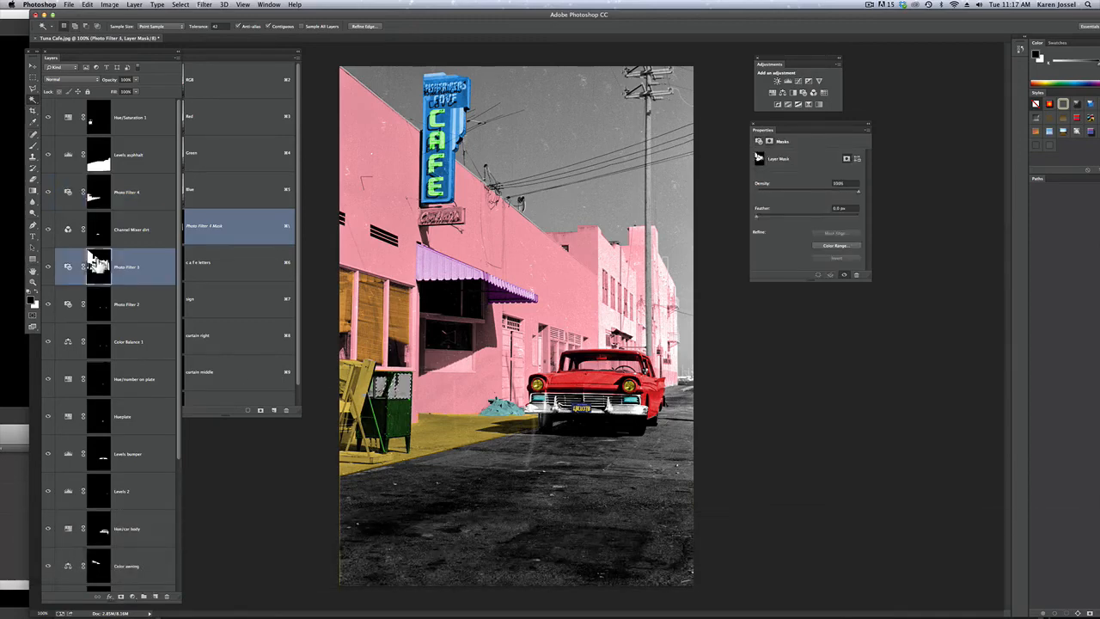
pyautogui.click(85, 5)
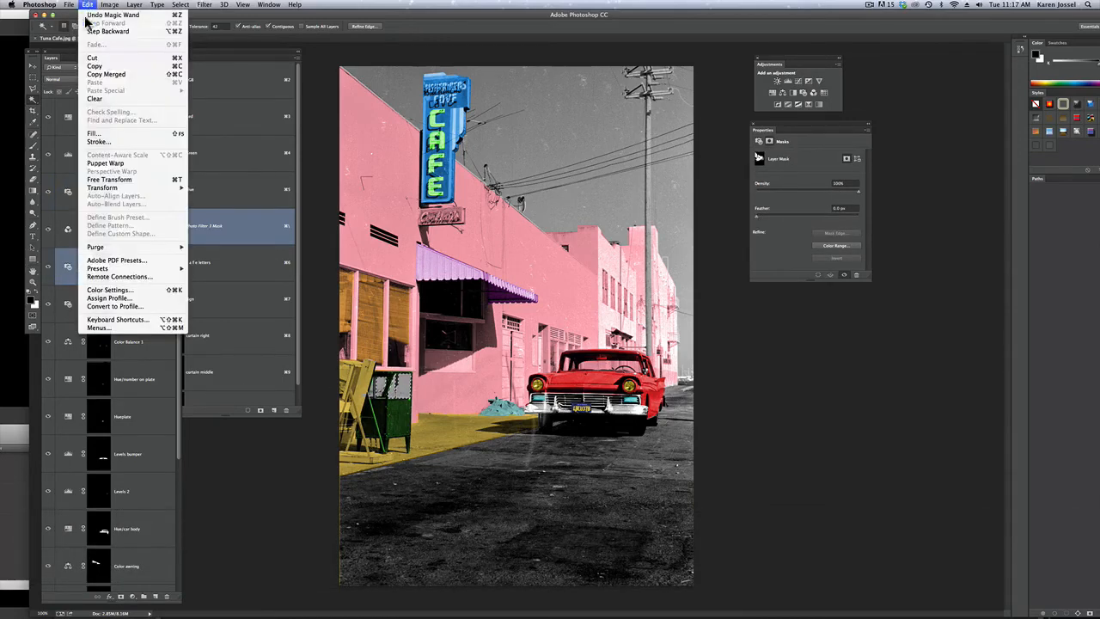
pyautogui.click(95, 133)
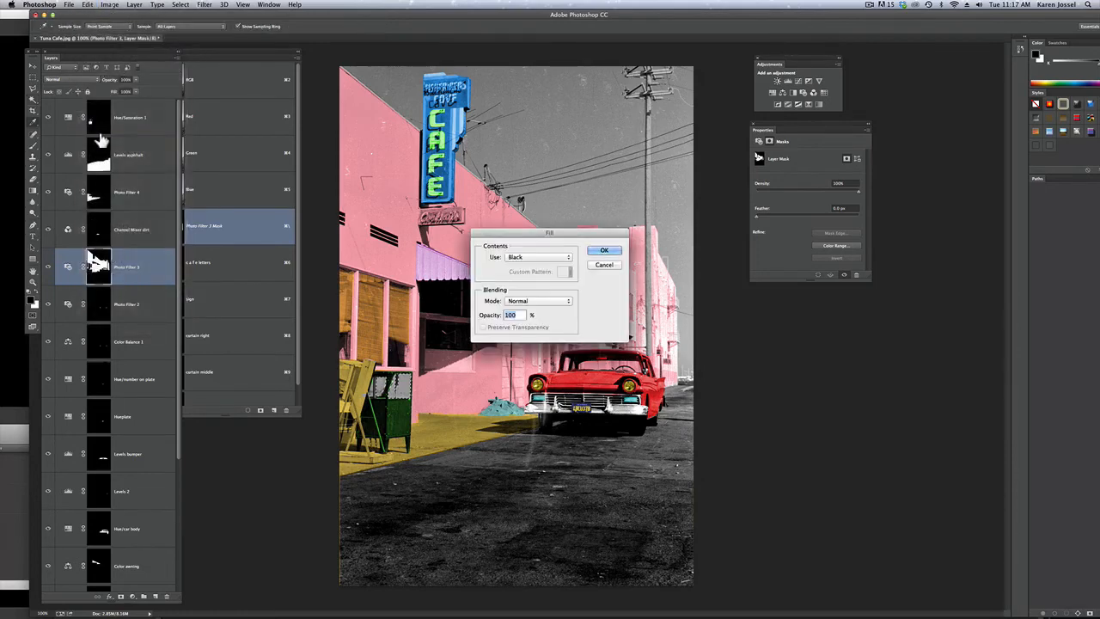
pyautogui.click(605, 252)
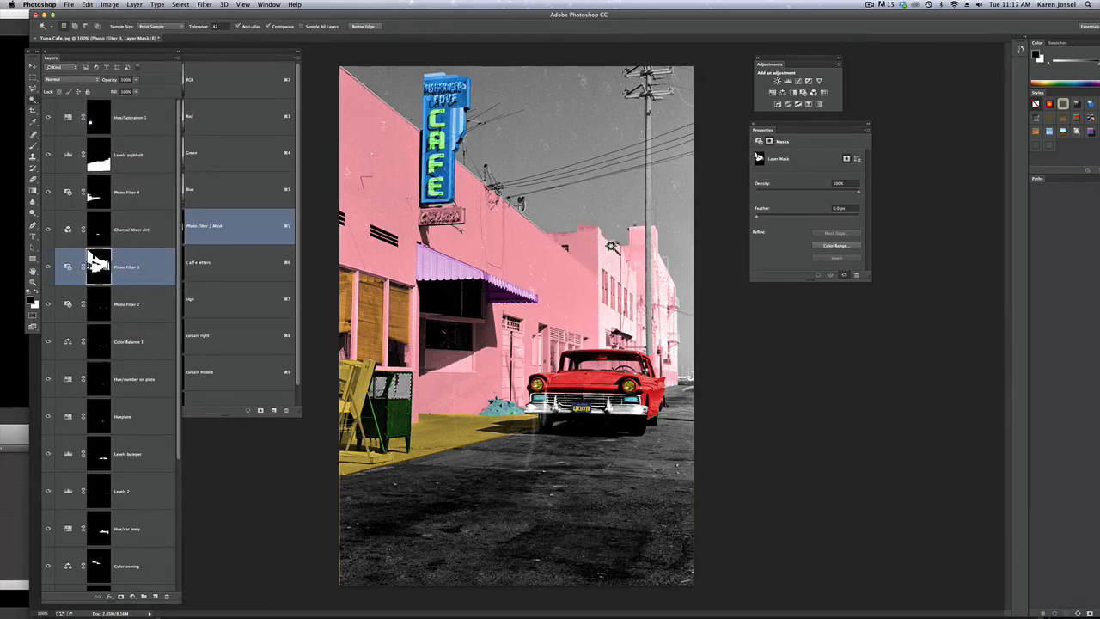
# Fill the same selected panel areas with 100% black on the Photo Filter 4 mask
pyautogui.click(143, 202)
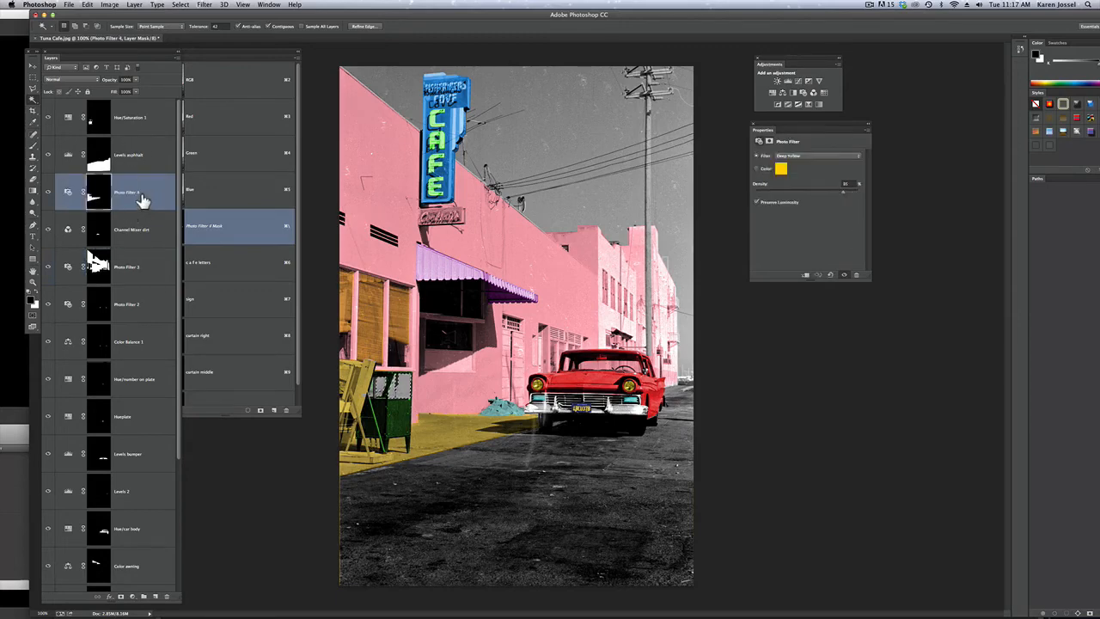
pyautogui.click(86, 5)
pyautogui.click(99, 136)
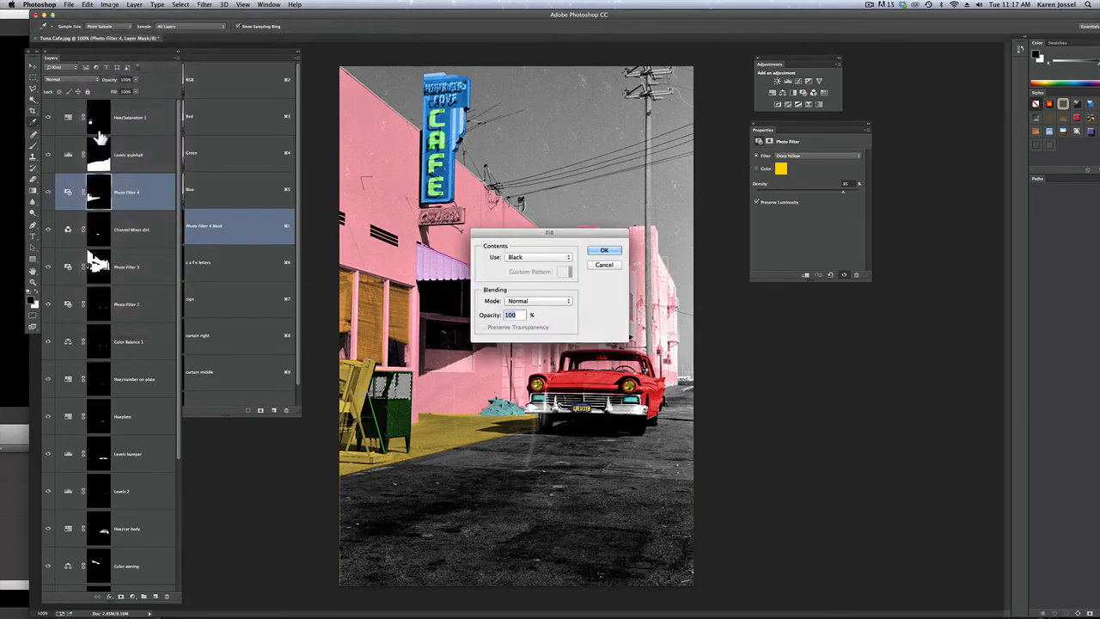
pyautogui.click(604, 250)
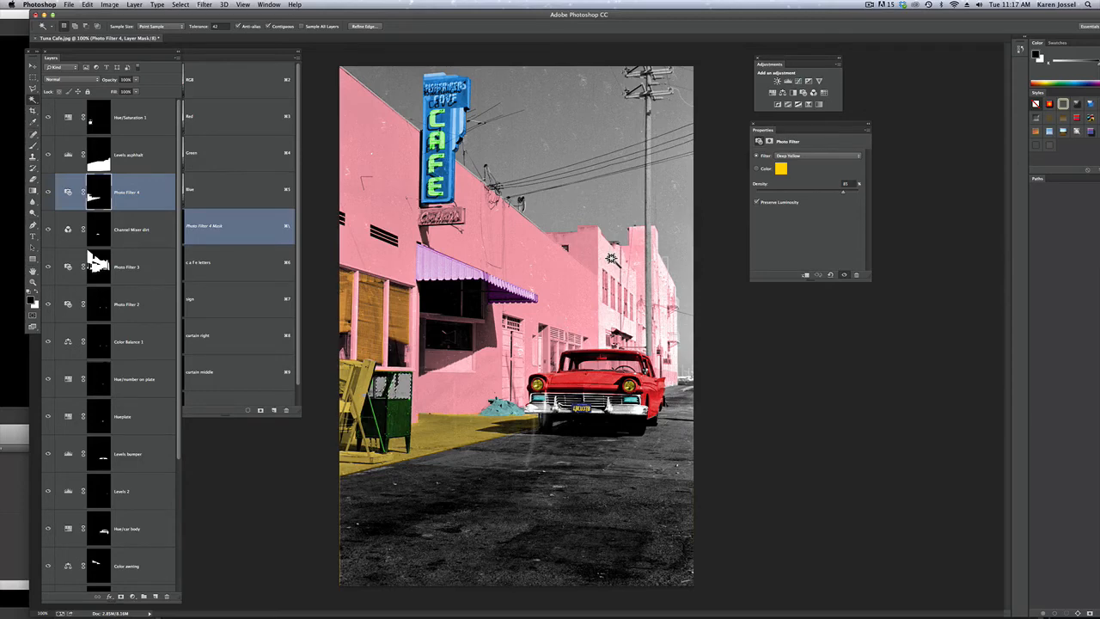
# Fill the selected cabinet panel areas with 100% white on the Photo Filter 3 mask and deselect them
pyautogui.click(143, 119)
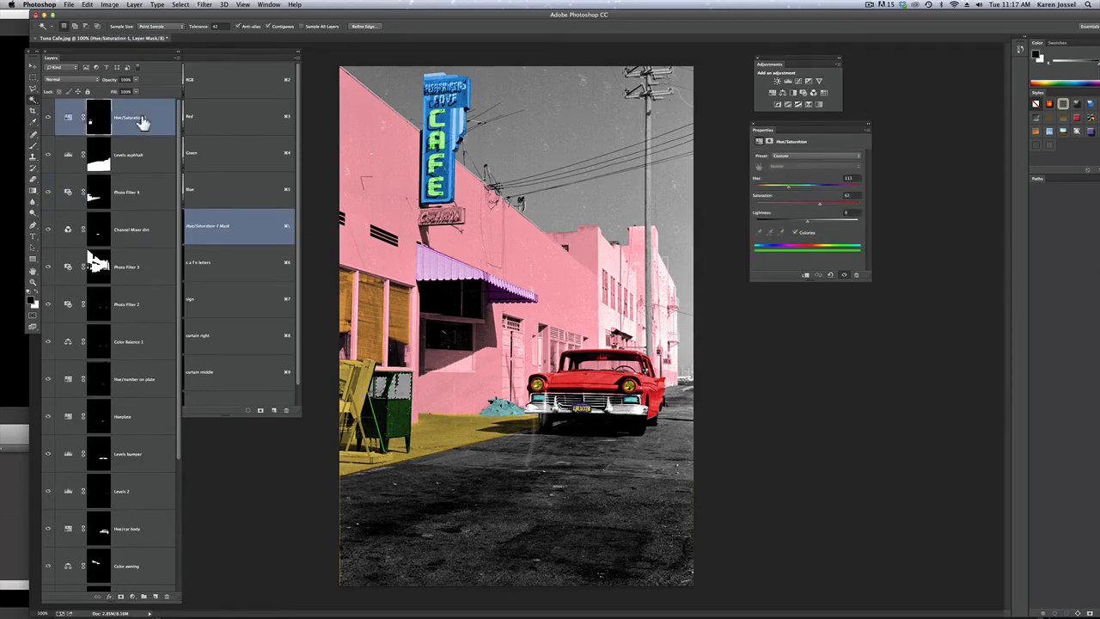
pyautogui.click(98, 269)
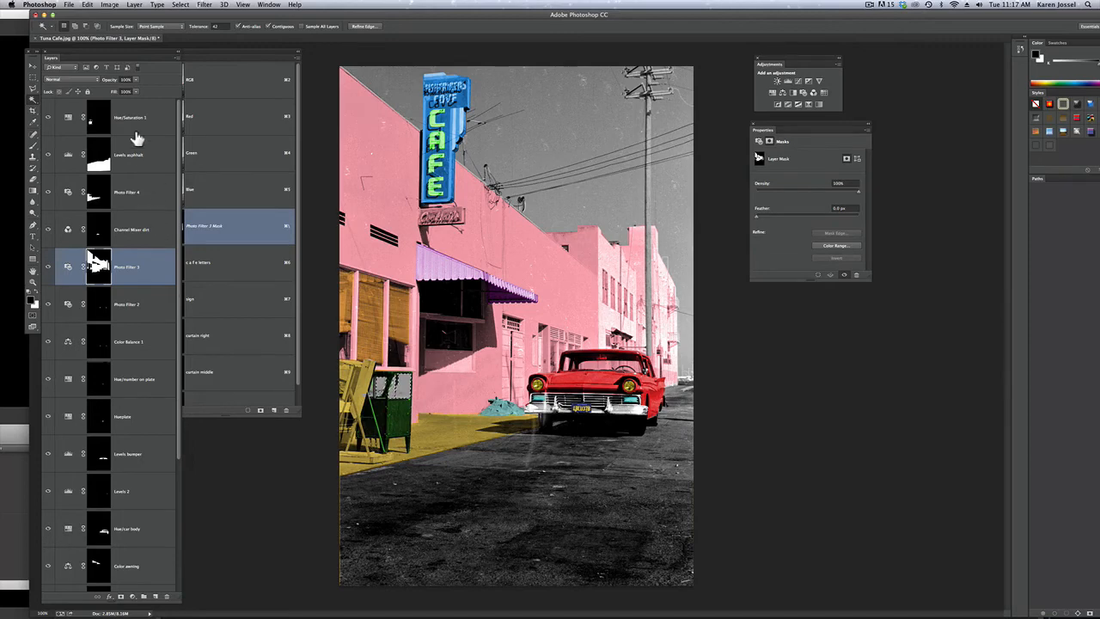
pyautogui.click(87, 4)
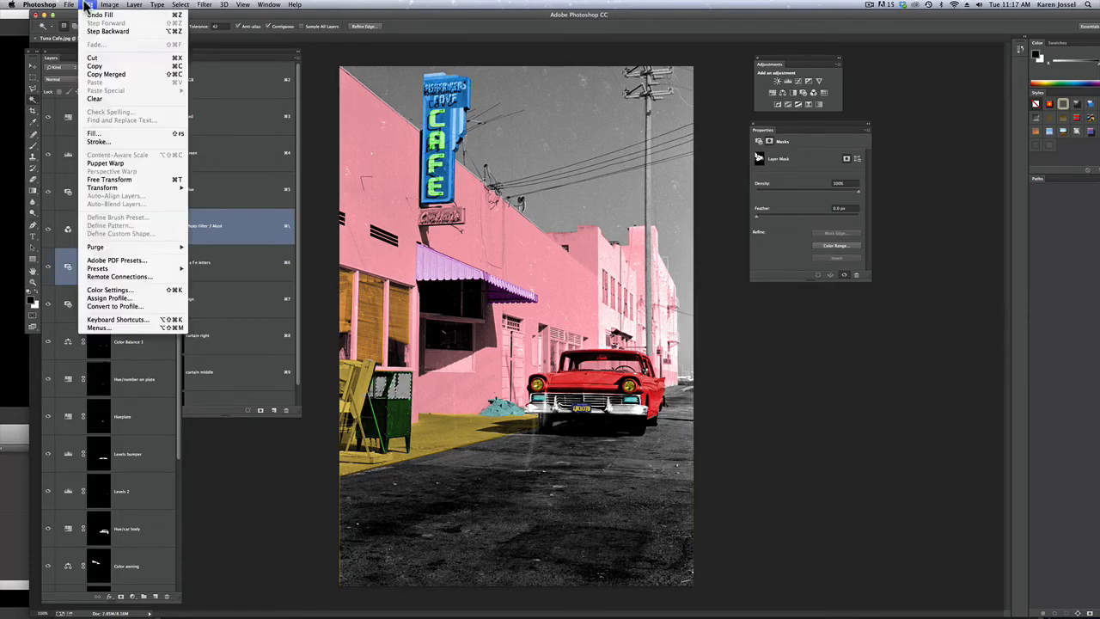
pyautogui.click(105, 137)
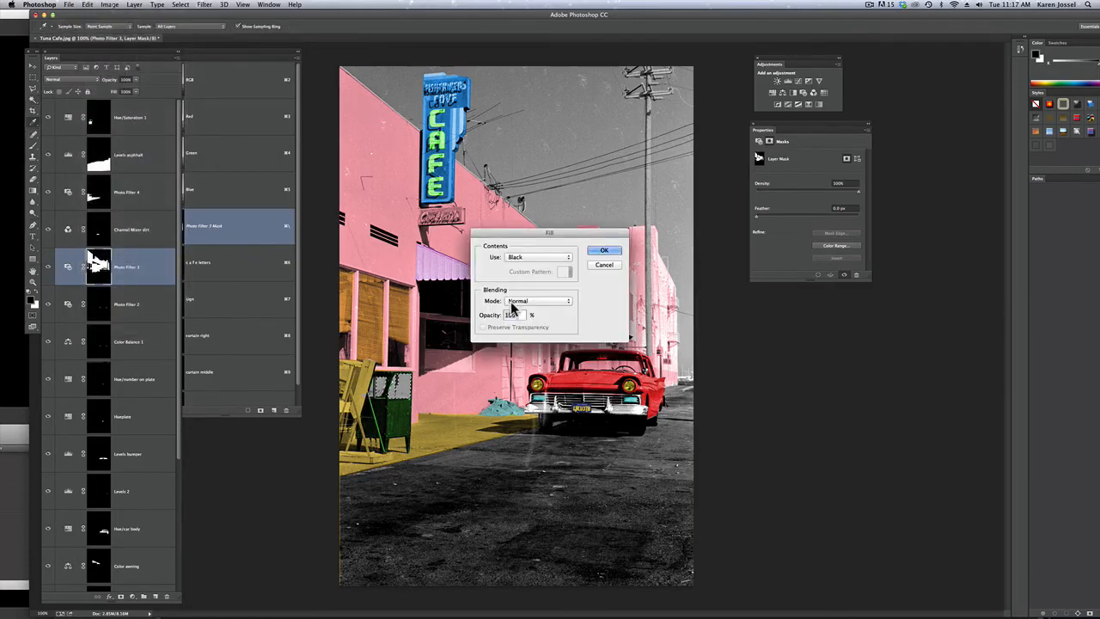
pyautogui.click(531, 258)
pyautogui.click(526, 272)
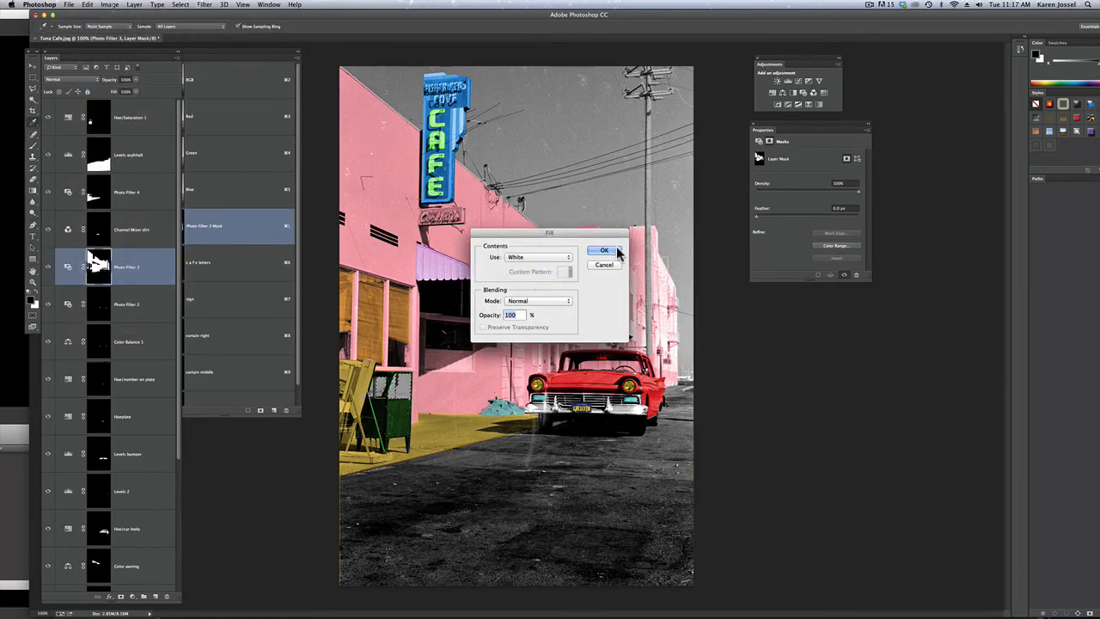
pyautogui.click(607, 251)
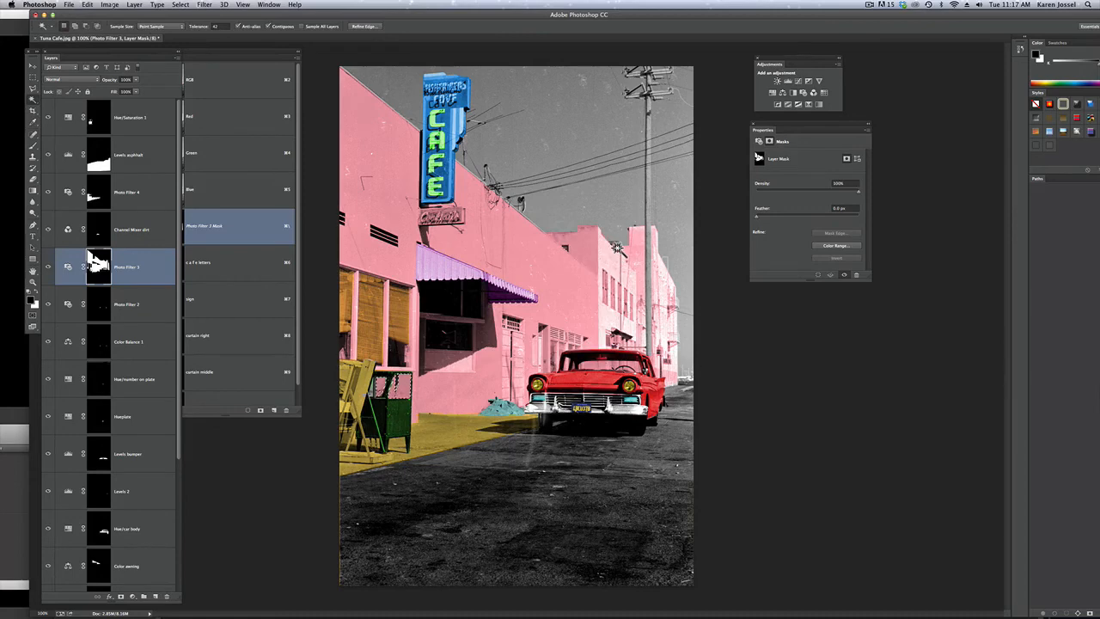
pyautogui.press('super+d')
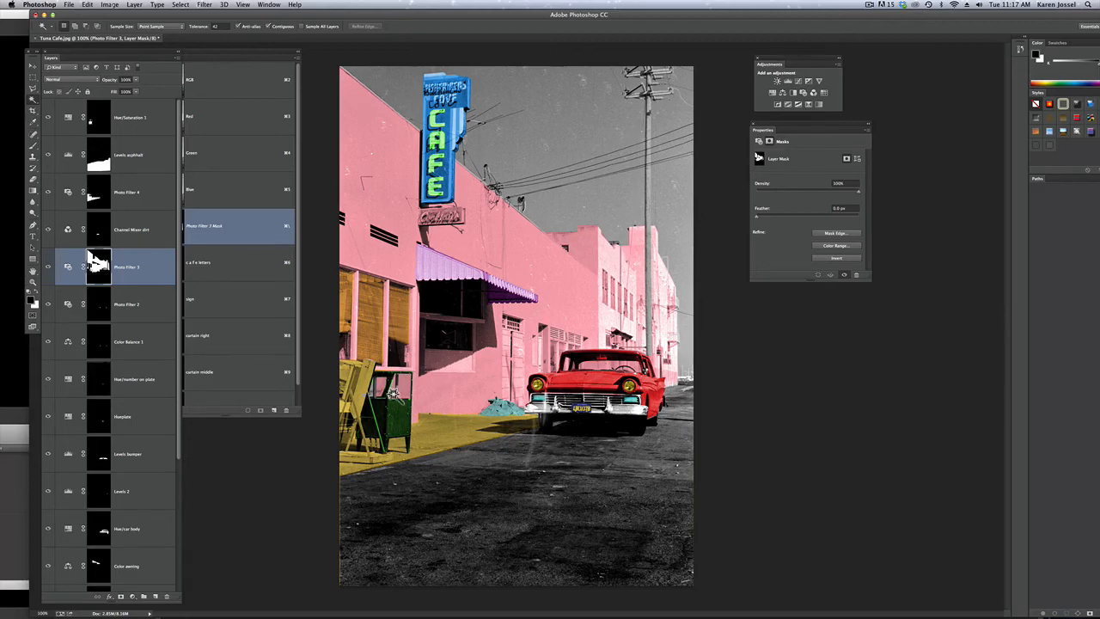
# Ready the Brush tool on the Photo Filter 3 mask with white as the foreground color
pyautogui.click(33, 145)
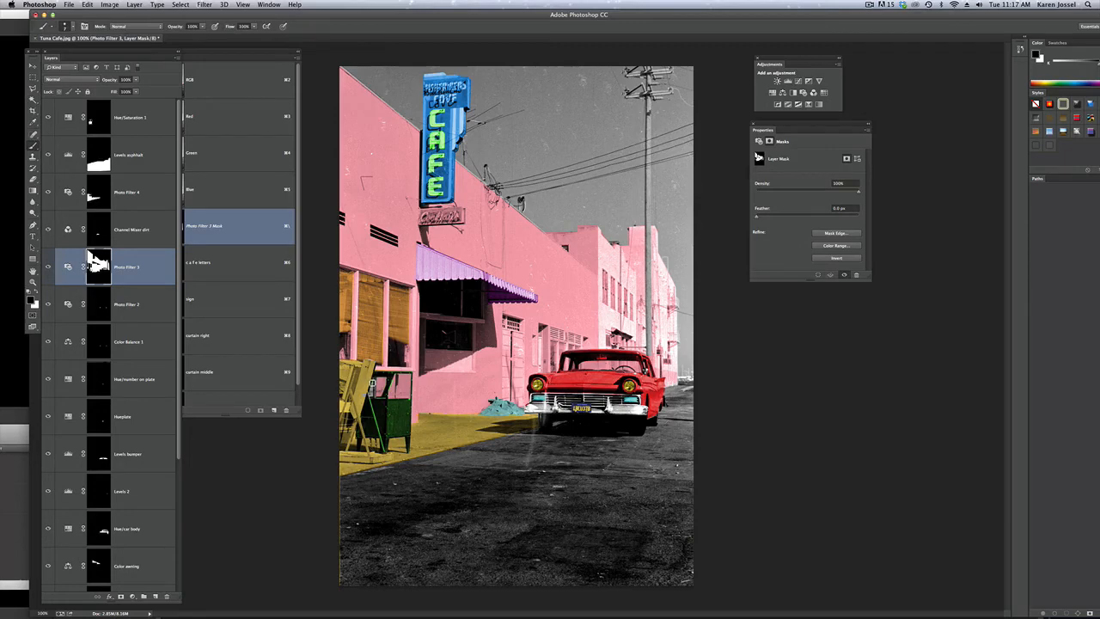
pyautogui.click(142, 267)
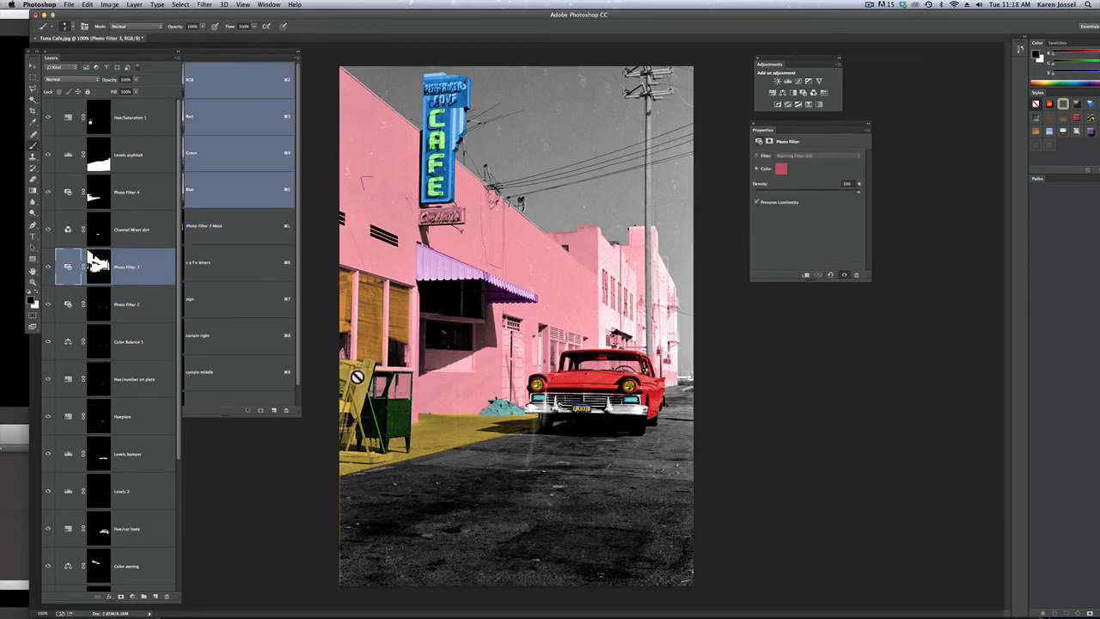
pyautogui.click(102, 268)
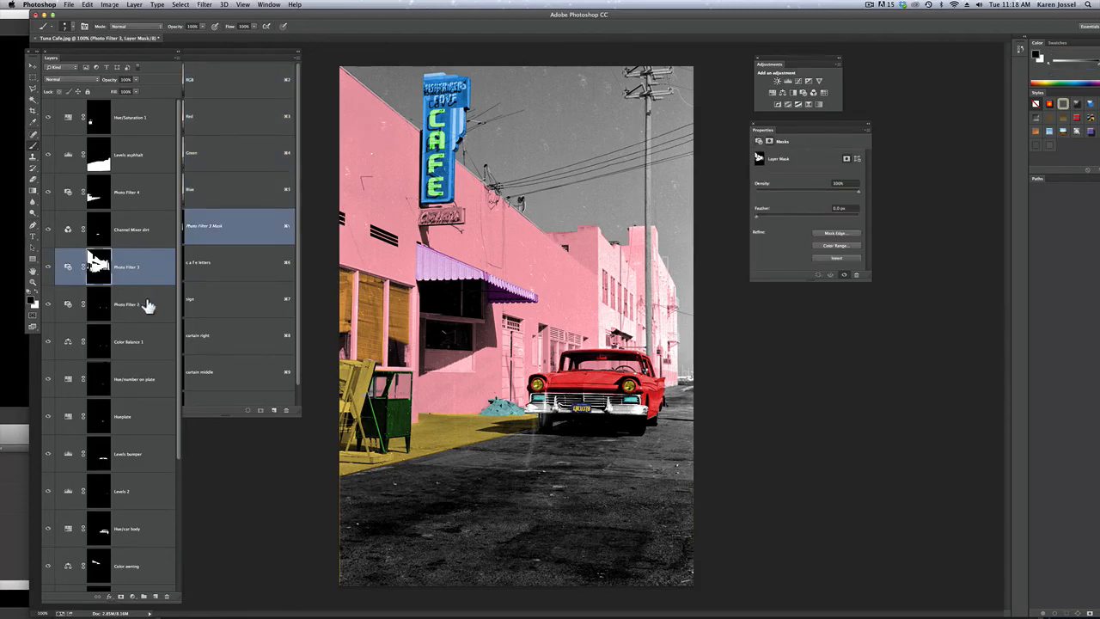
pyautogui.press('x')
pyautogui.press('x')
pyautogui.press('x')
# Select the sky with the Polygonal Lasso and tint it purple using a top Color Balance layer with midtones shifted toward magenta and blue
pyautogui.click(32, 88)
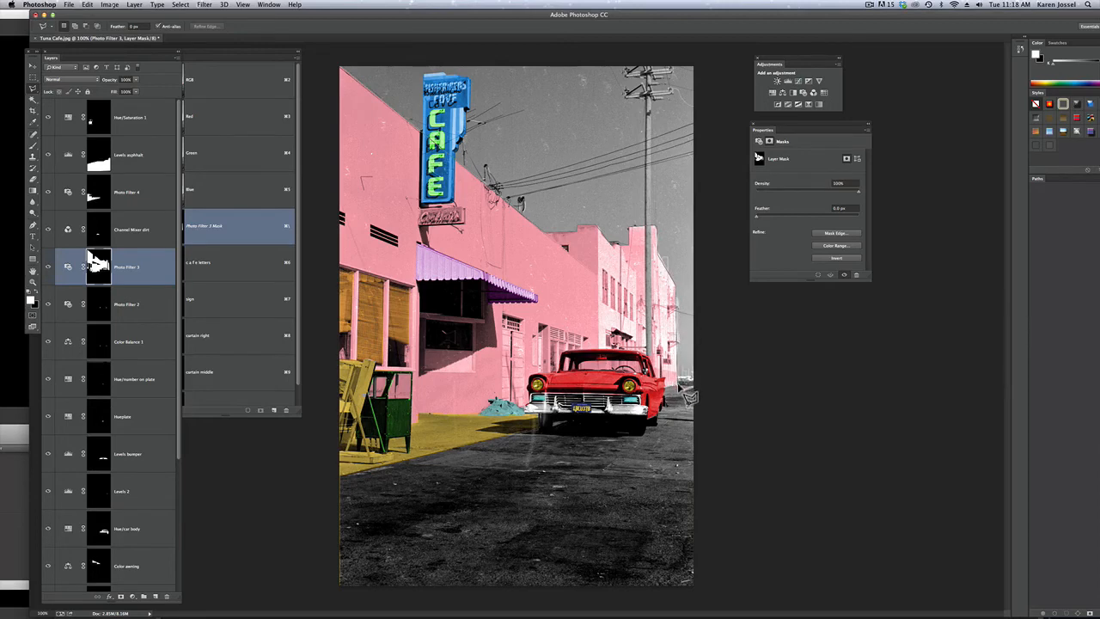
pyautogui.moveTo(710, 389)
pyautogui.mouseDown()
pyautogui.moveTo(710, 66)
pyautogui.moveTo(680, 53)
pyautogui.moveTo(342, 64)
pyautogui.moveTo(323, 86)
pyautogui.moveTo(317, 218)
pyautogui.moveTo(330, 77)
pyautogui.moveTo(342, 69)
pyautogui.moveTo(361, 89)
pyautogui.moveTo(348, 76)
pyautogui.mouseUp()
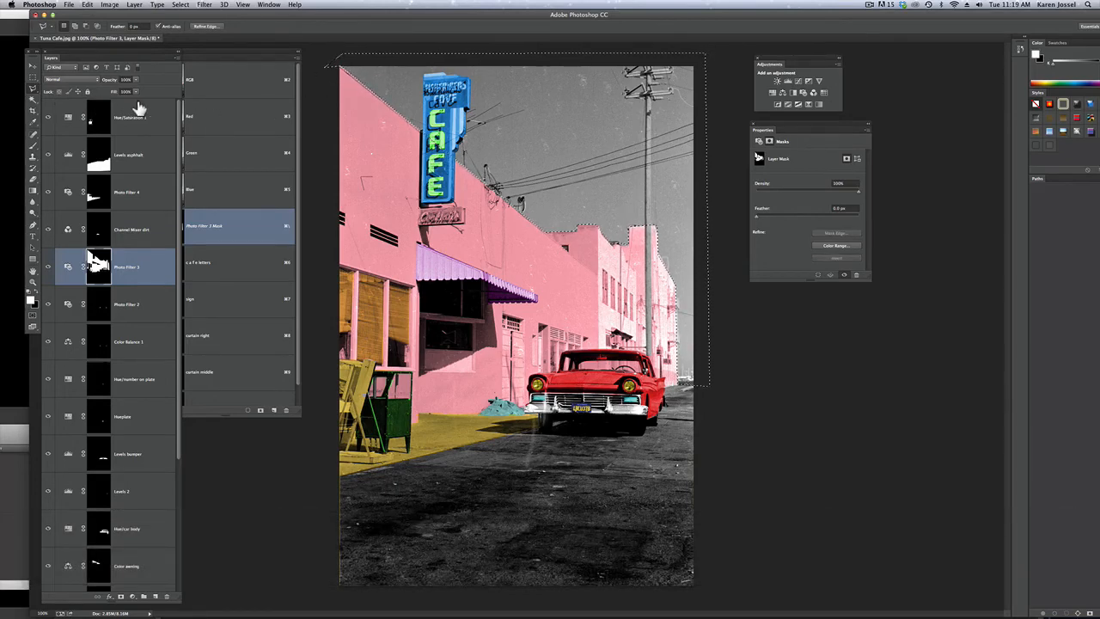
pyautogui.click(142, 110)
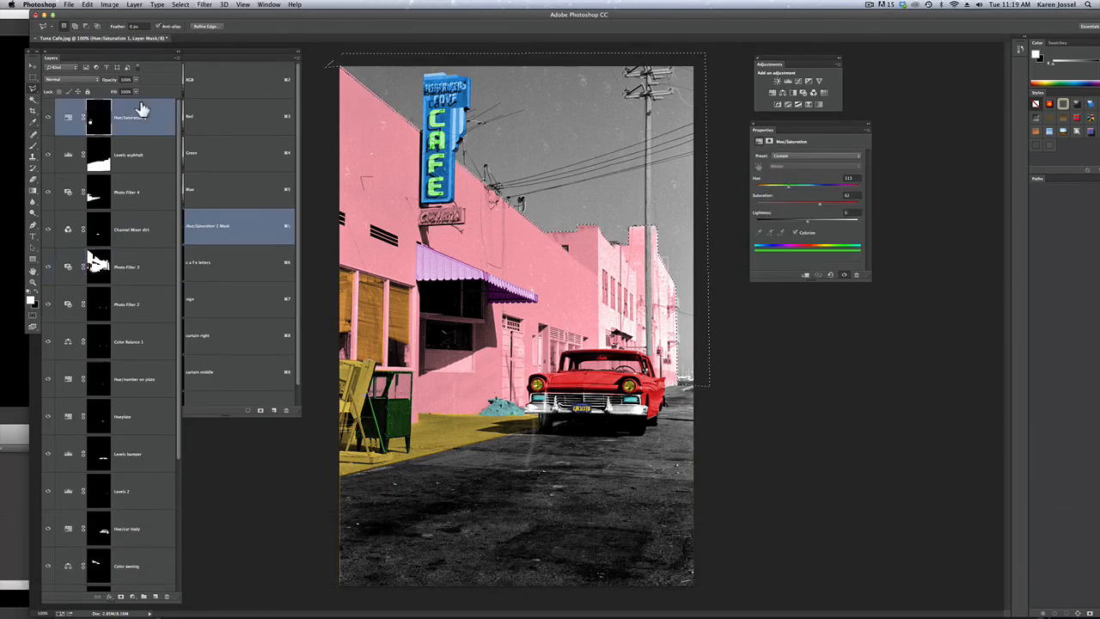
pyautogui.click(781, 93)
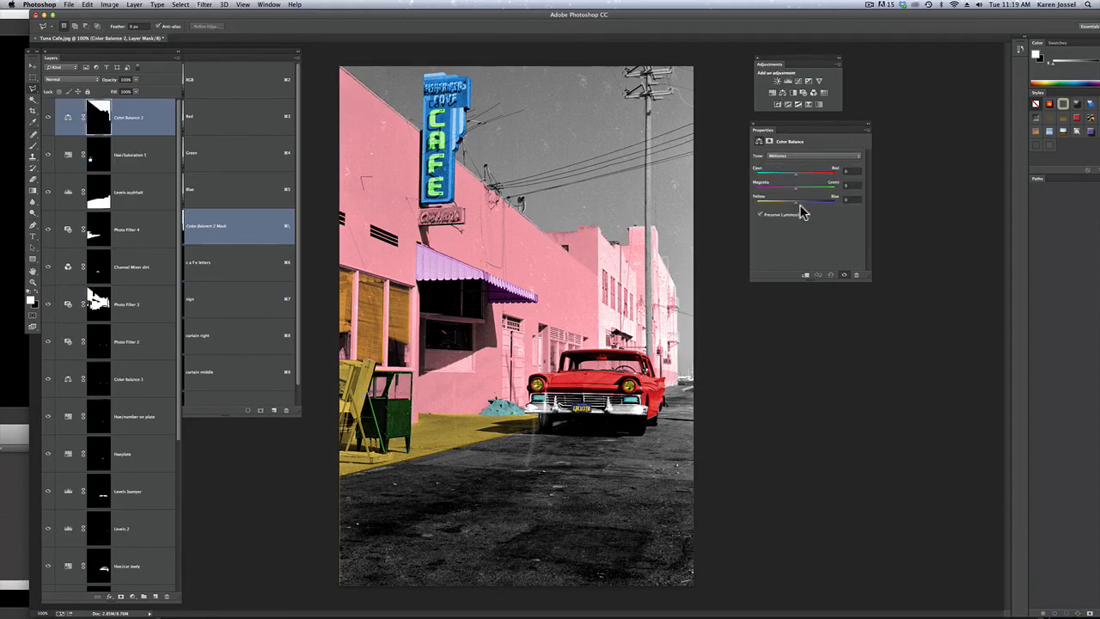
pyautogui.moveTo(797, 208); pyautogui.dragTo(778, 188)
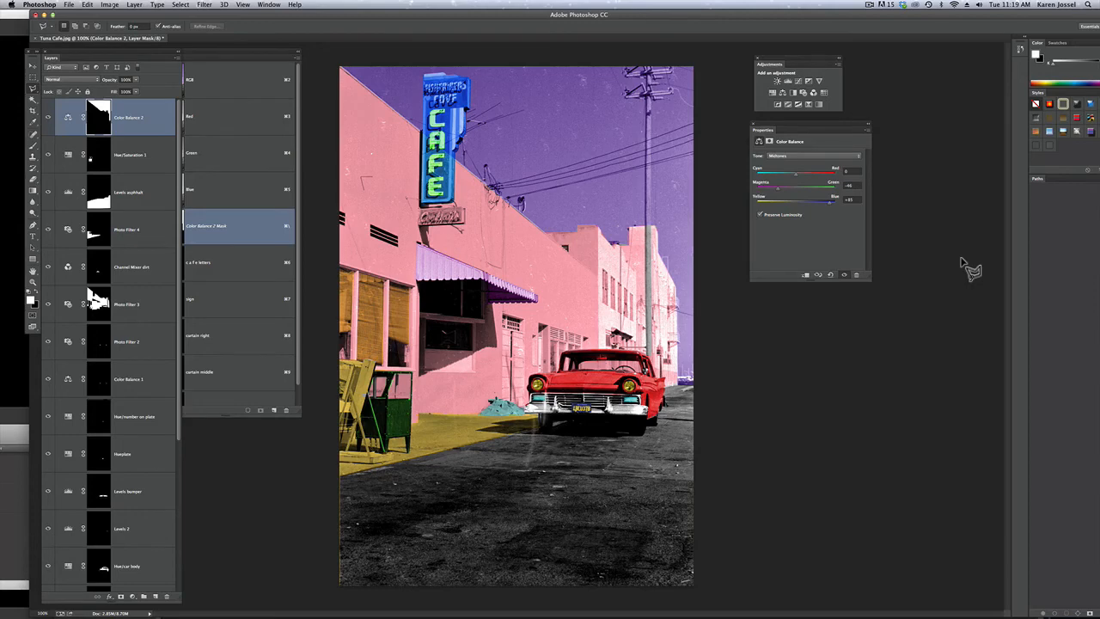
# Rename the sky's adjustment layer as "Color Balance dky"
pyautogui.doubleClick(133, 117)
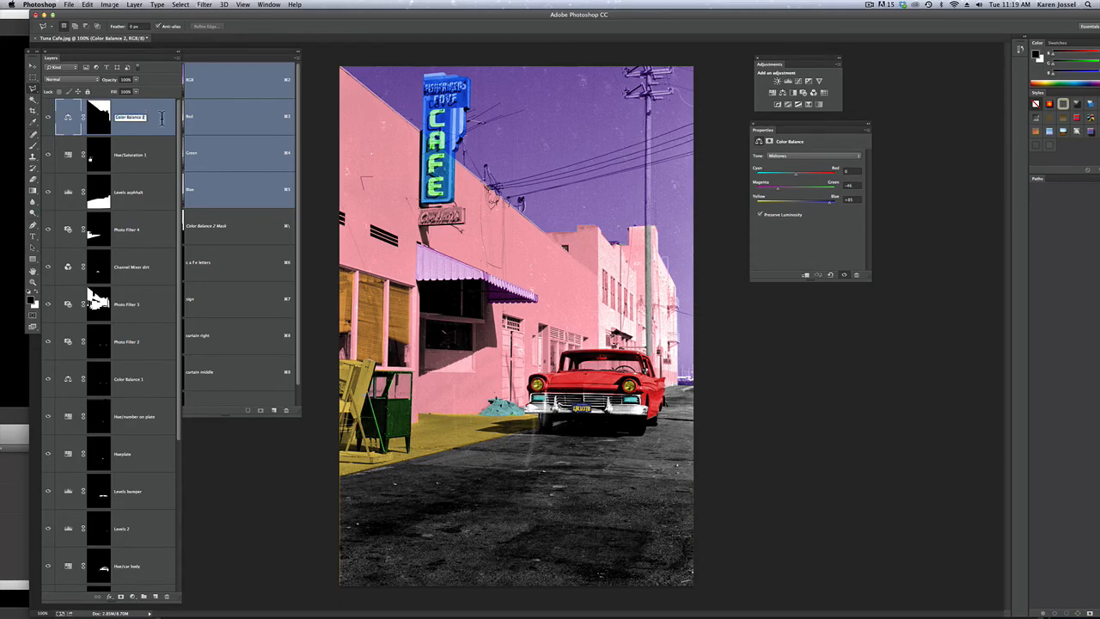
pyautogui.write('dky')
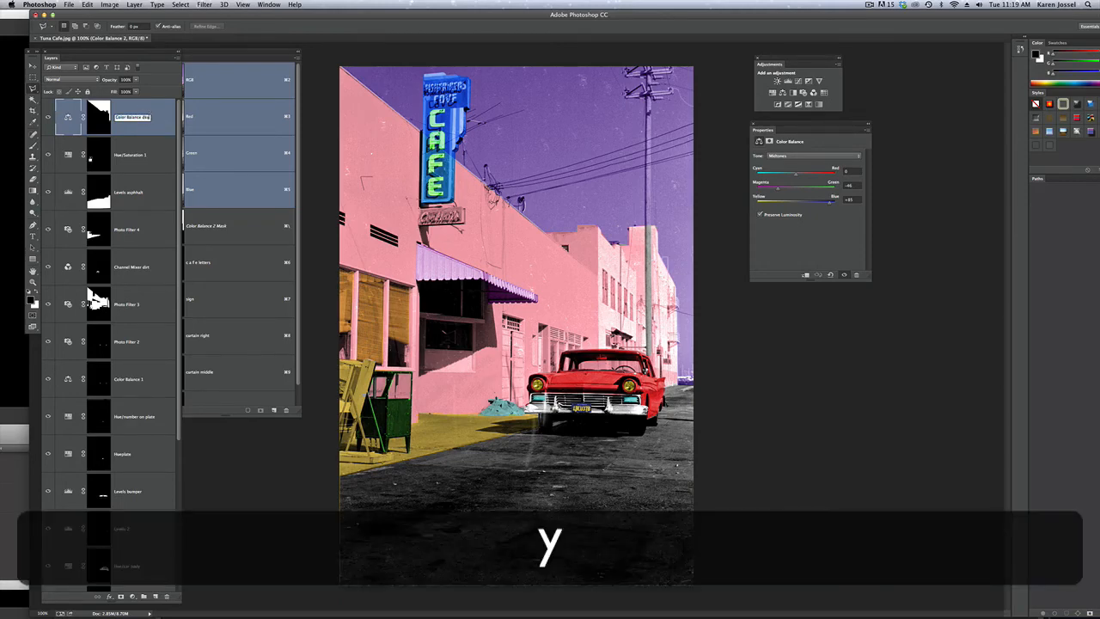
pyautogui.press('Return')
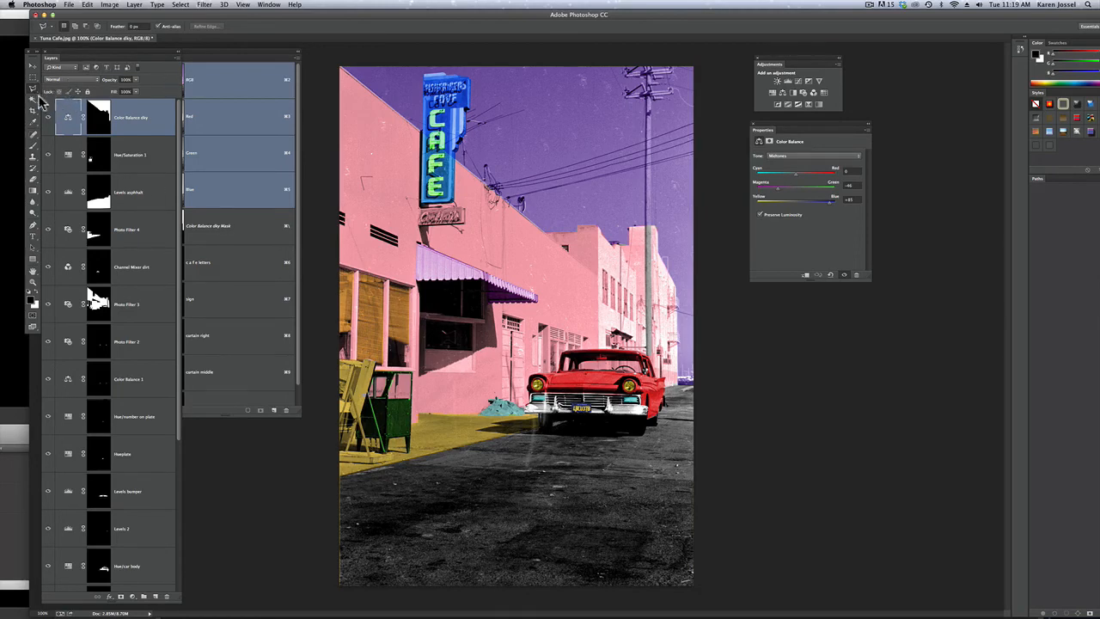
# Hide the adjustment layers from Color Balance dky down to Hue/car body and show them again to compare the coloring
pyautogui.moveTo(49, 123); pyautogui.dragTo(49, 585)
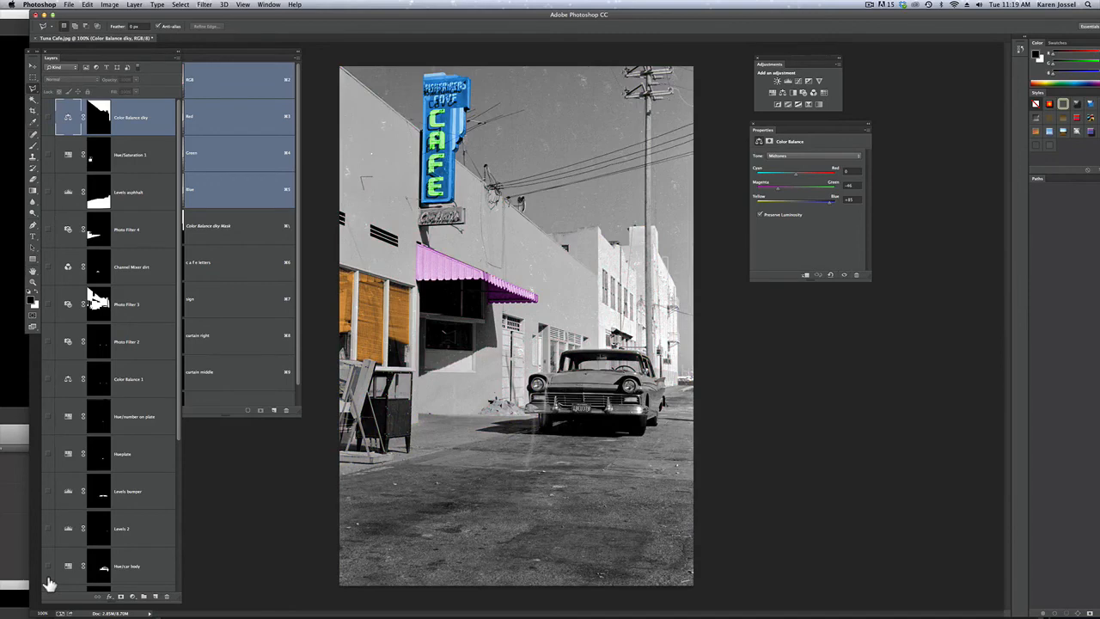
pyautogui.moveTo(47, 577); pyautogui.dragTo(55, 103)
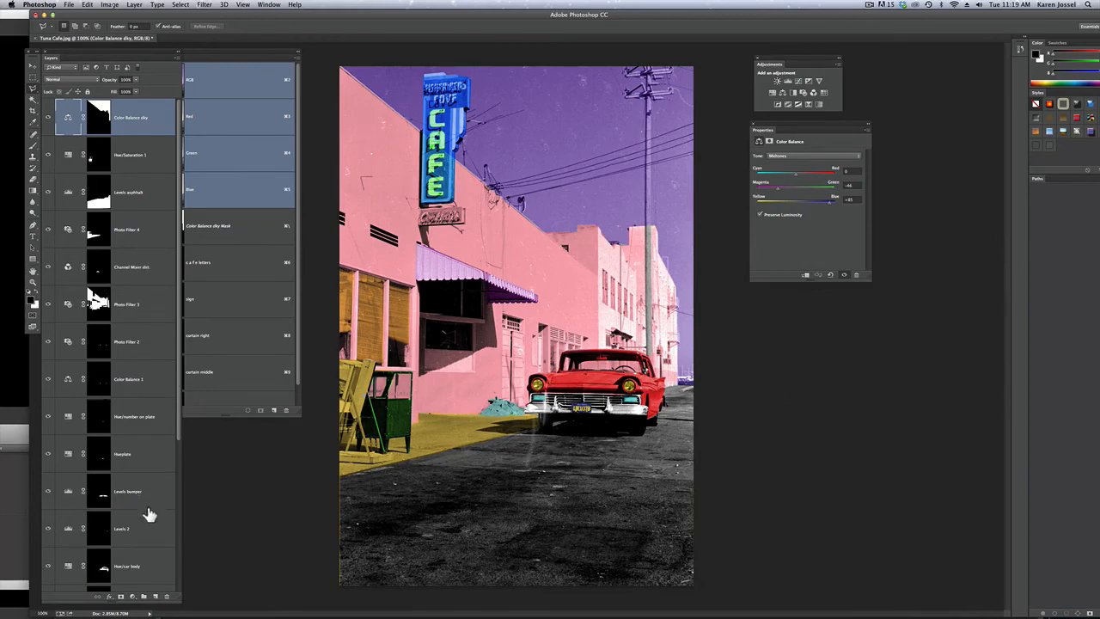
# Recolor the car body blue by setting the Hue/car body layer's hue to 200
pyautogui.click(127, 565)
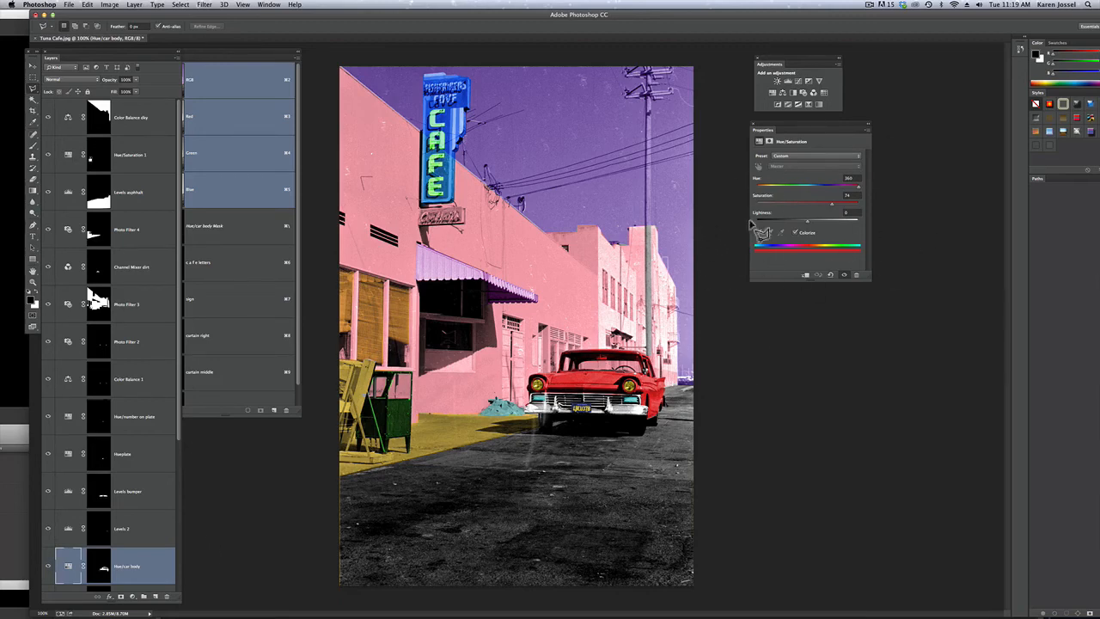
pyautogui.moveTo(860, 188); pyautogui.dragTo(814, 189)
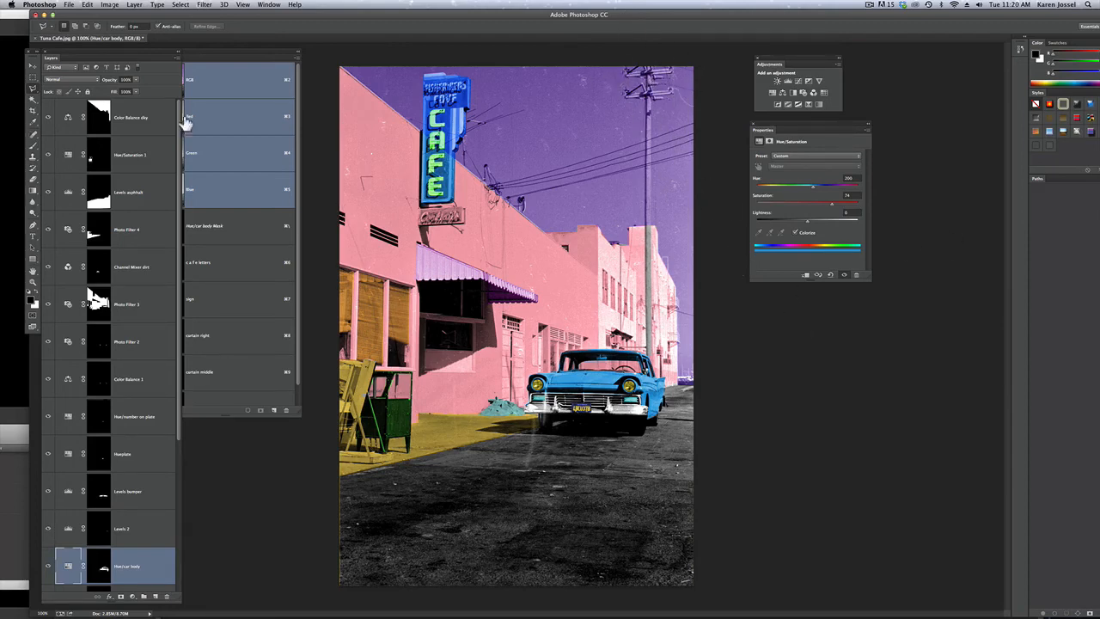
# Select the utility pole and its crossarms with the Polygonal Lasso, adding the pole's shaft to the selection
pyautogui.click(33, 79)
pyautogui.click(33, 90)
pyautogui.moveTo(648, 77)
pyautogui.mouseDown()
pyautogui.moveTo(681, 77)
pyautogui.moveTo(632, 78)
pyautogui.moveTo(639, 69)
pyautogui.mouseUp()
pyautogui.press('shift')
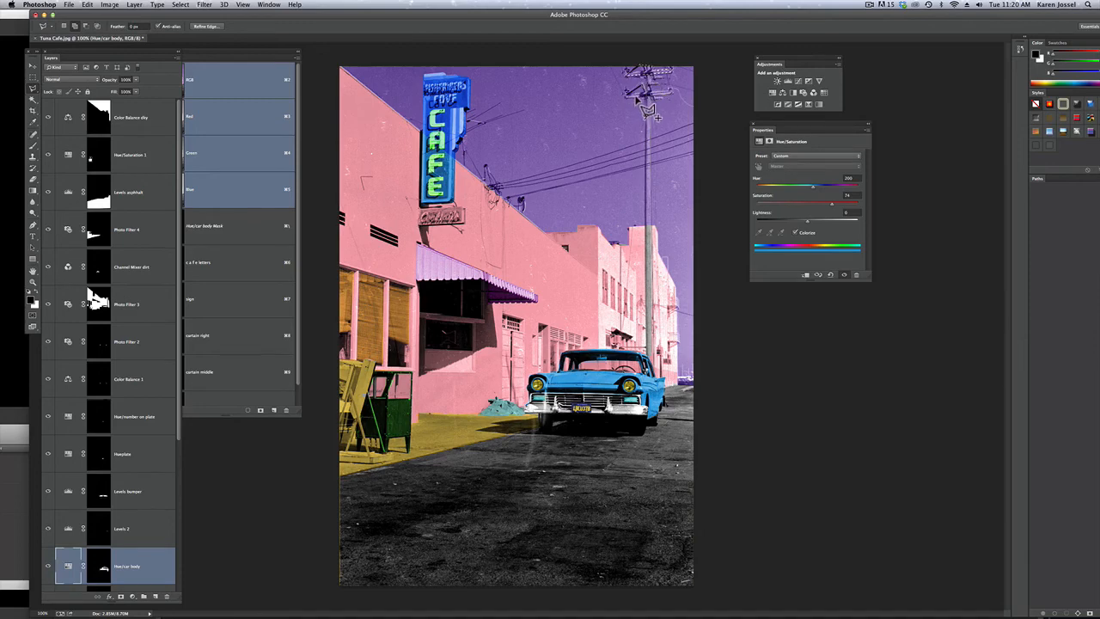
pyautogui.keyDown('super'); pyautogui.click(642, 95); pyautogui.keyUp('super')
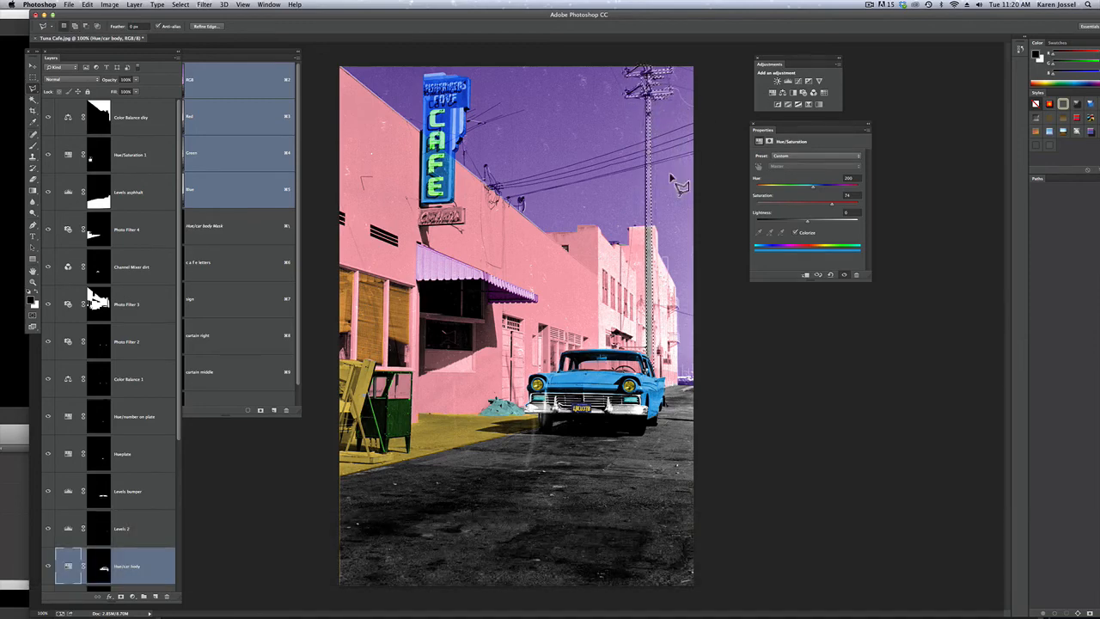
# Colorize the utility pole with a Hue/Saturation layer above Color Balance dky, using hue 35, saturation 80 and lightness -12
pyautogui.click(140, 128)
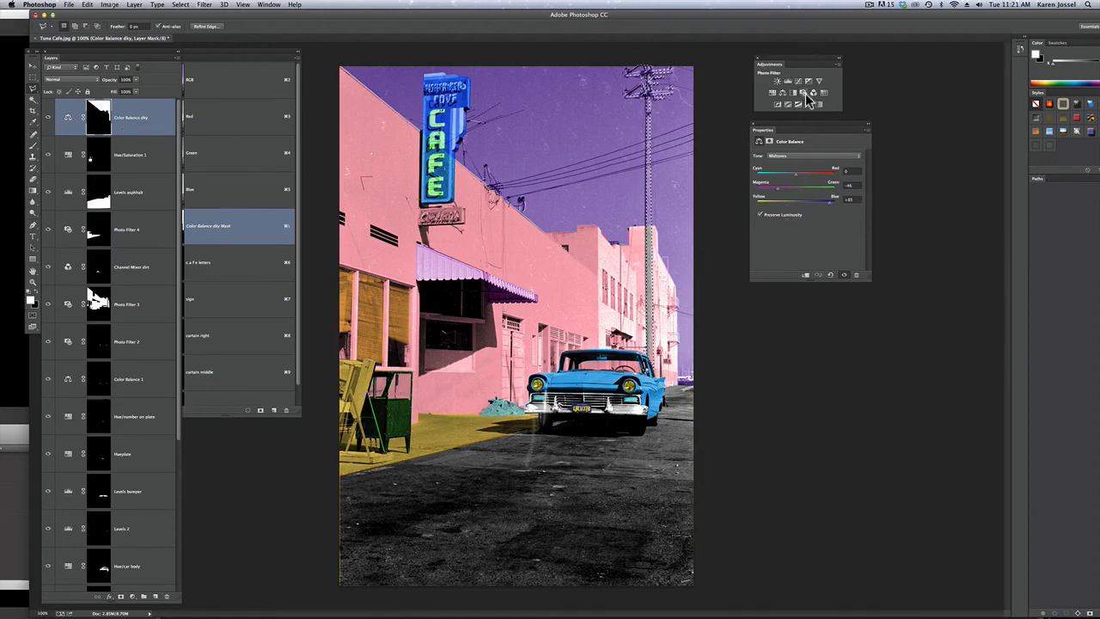
pyautogui.click(775, 94)
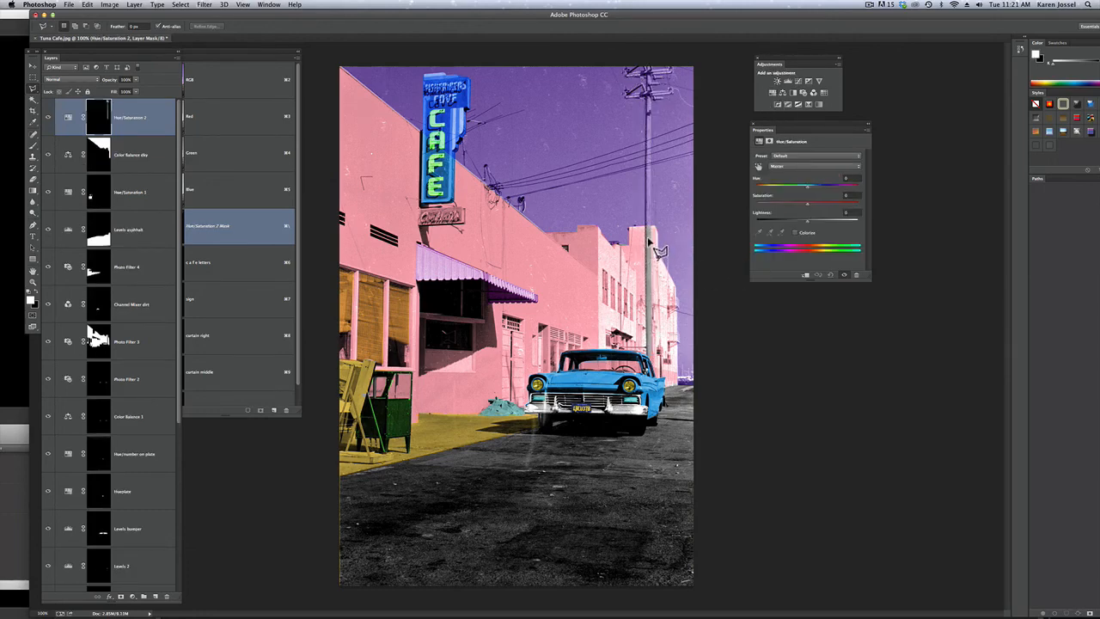
pyautogui.click(795, 233)
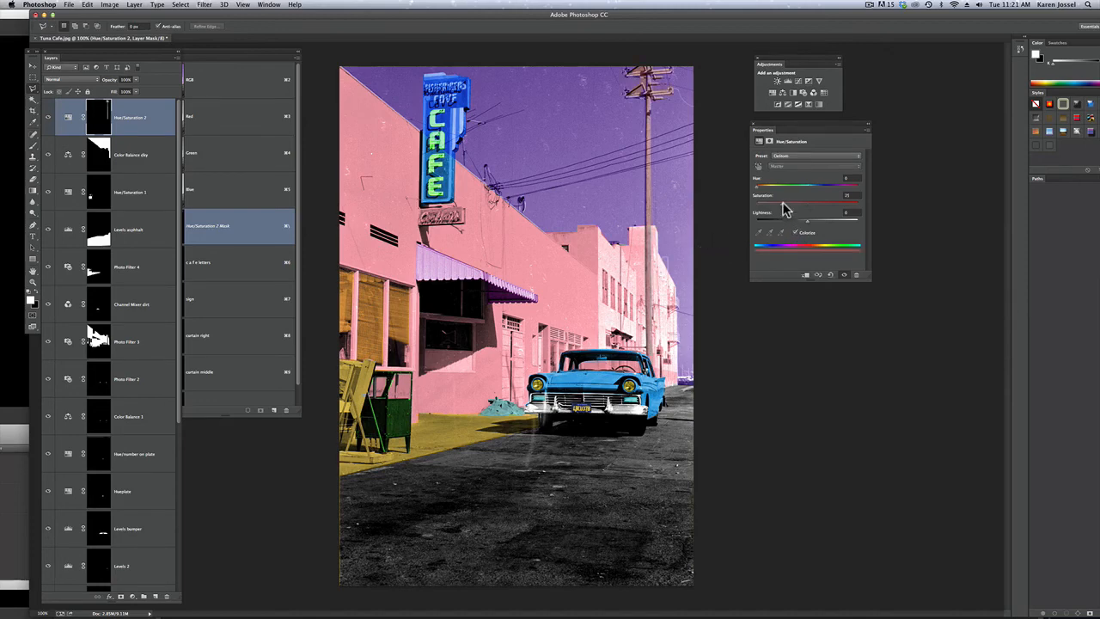
pyautogui.moveTo(783, 204); pyautogui.dragTo(831, 207)
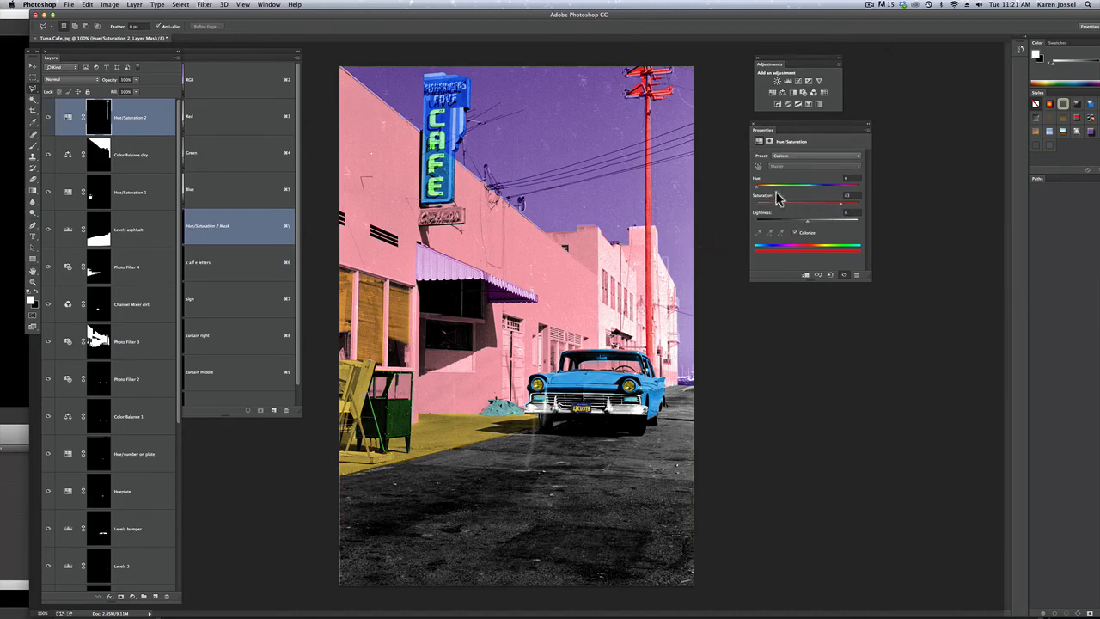
pyautogui.moveTo(757, 185); pyautogui.dragTo(763, 193)
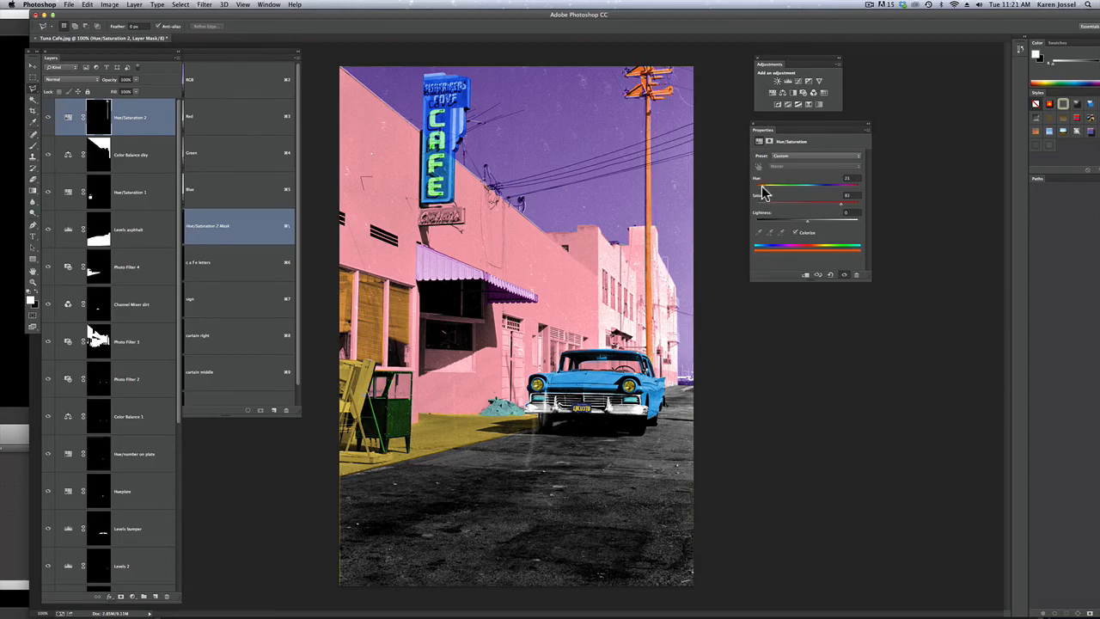
pyautogui.click(799, 222)
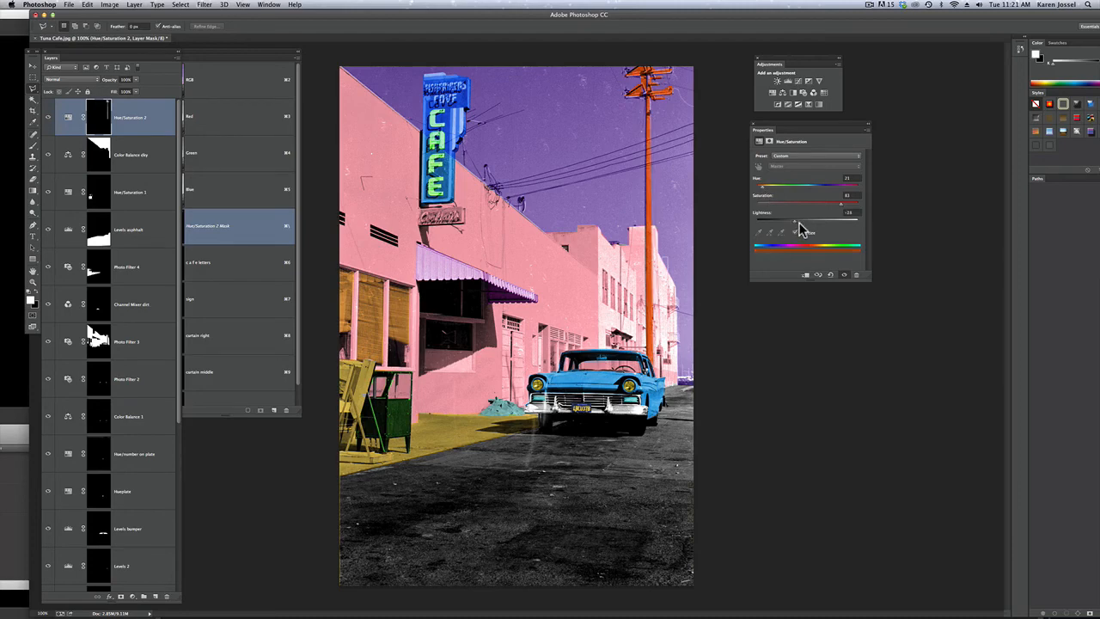
pyautogui.moveTo(799, 222); pyautogui.dragTo(801, 223)
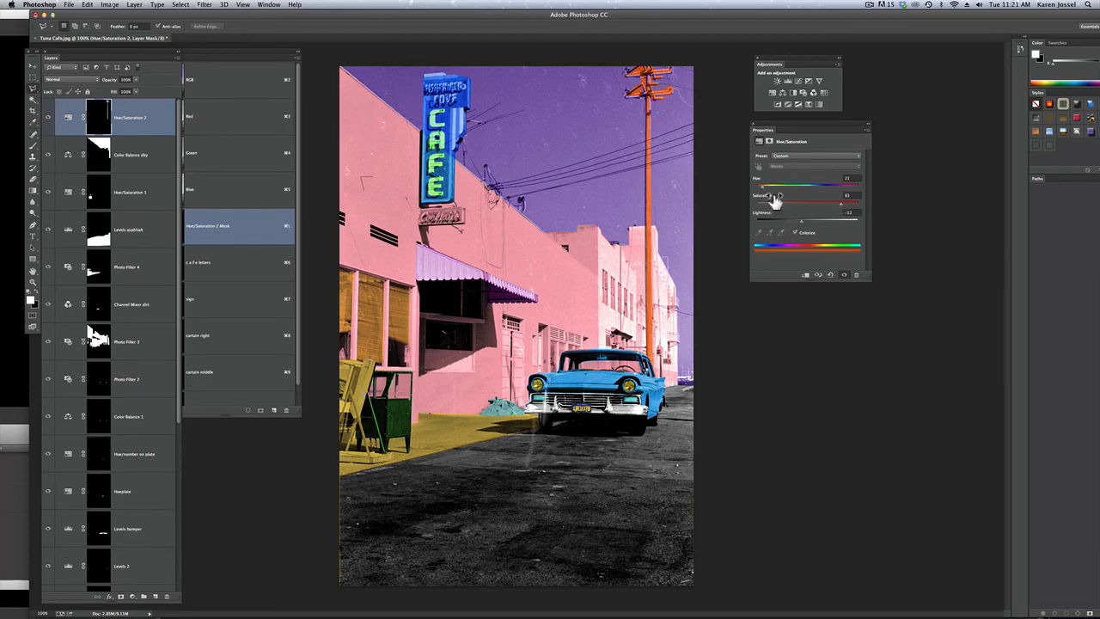
pyautogui.moveTo(762, 187); pyautogui.dragTo(765, 187)
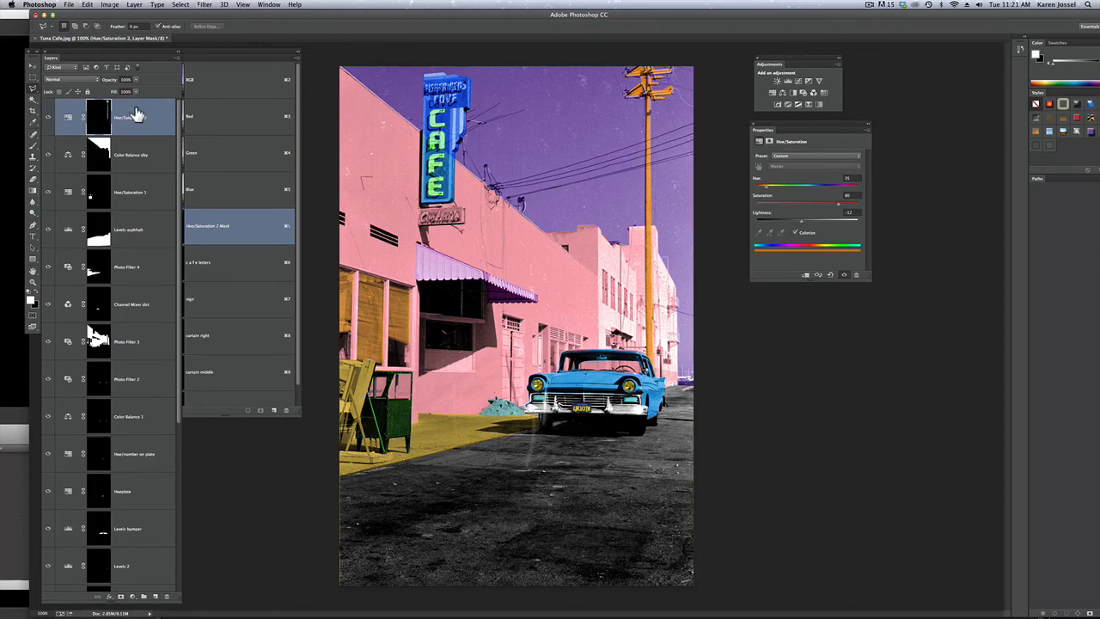
# Fill the utility pole selection with black on the Color Balance dky layer's mask and deselect
pyautogui.keyDown('super'); pyautogui.click(99, 144); pyautogui.keyUp('super')
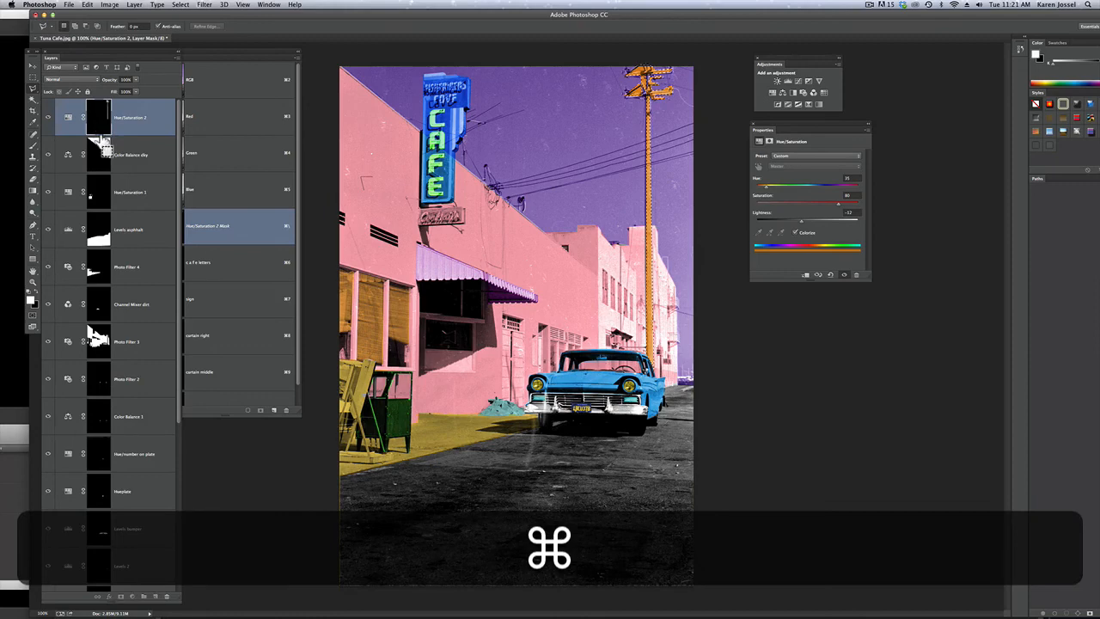
pyautogui.click(87, 5)
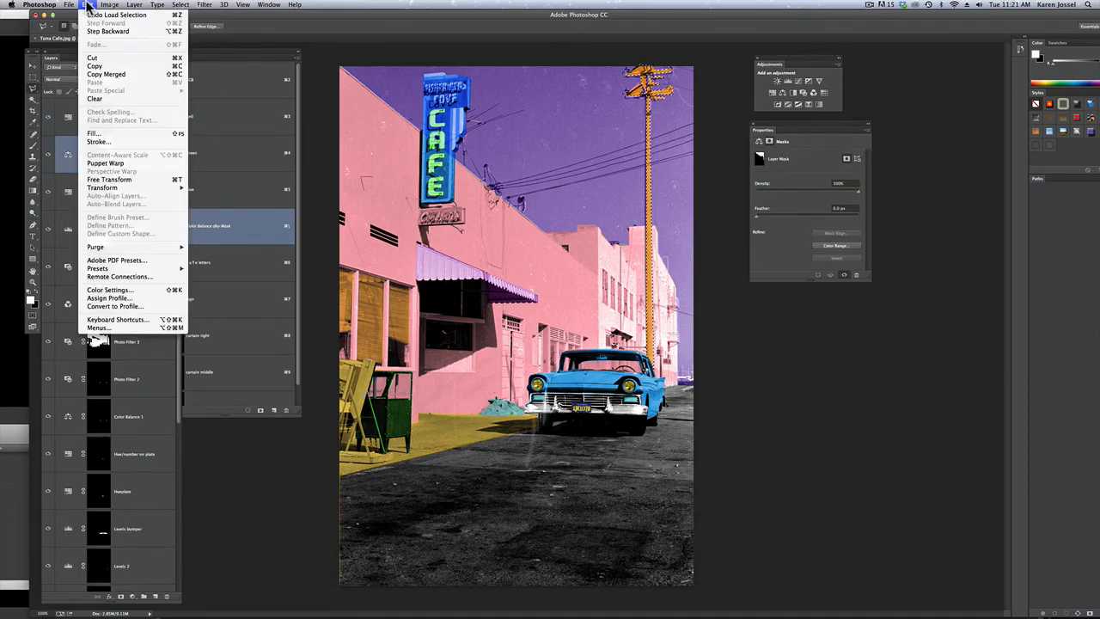
pyautogui.click(109, 134)
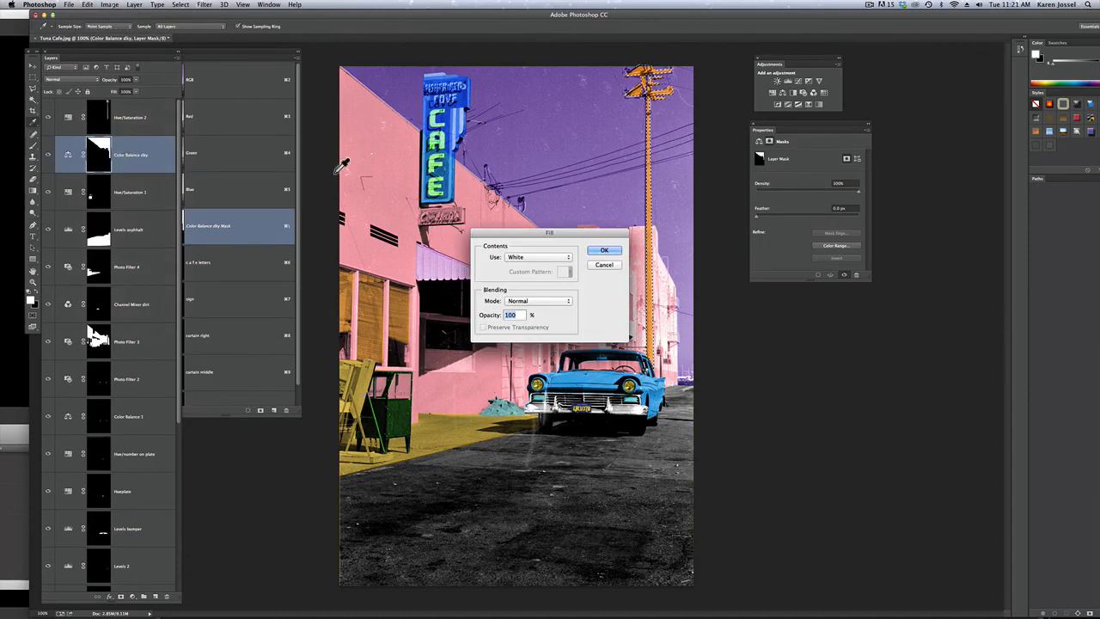
pyautogui.click(543, 257)
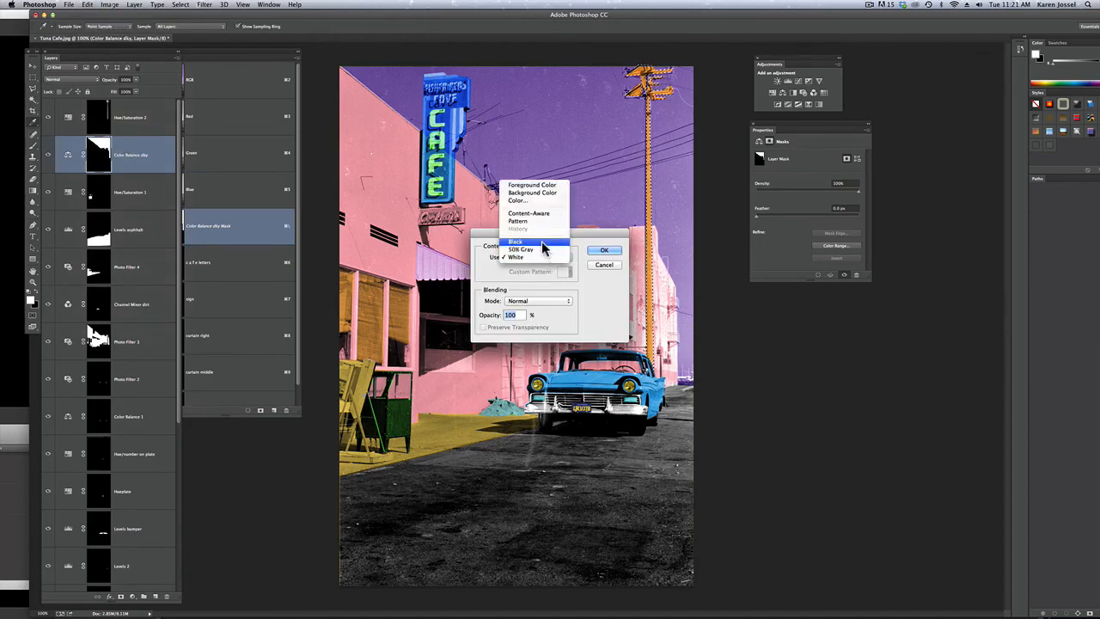
pyautogui.click(541, 242)
pyautogui.click(604, 250)
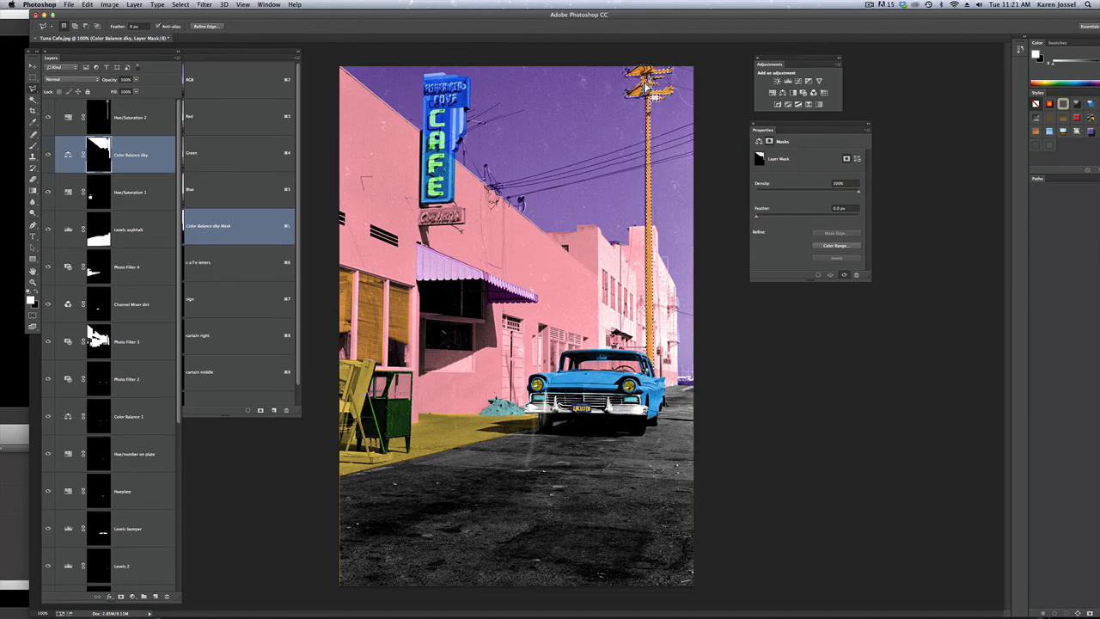
pyautogui.press('super')
pyautogui.press('super+d')
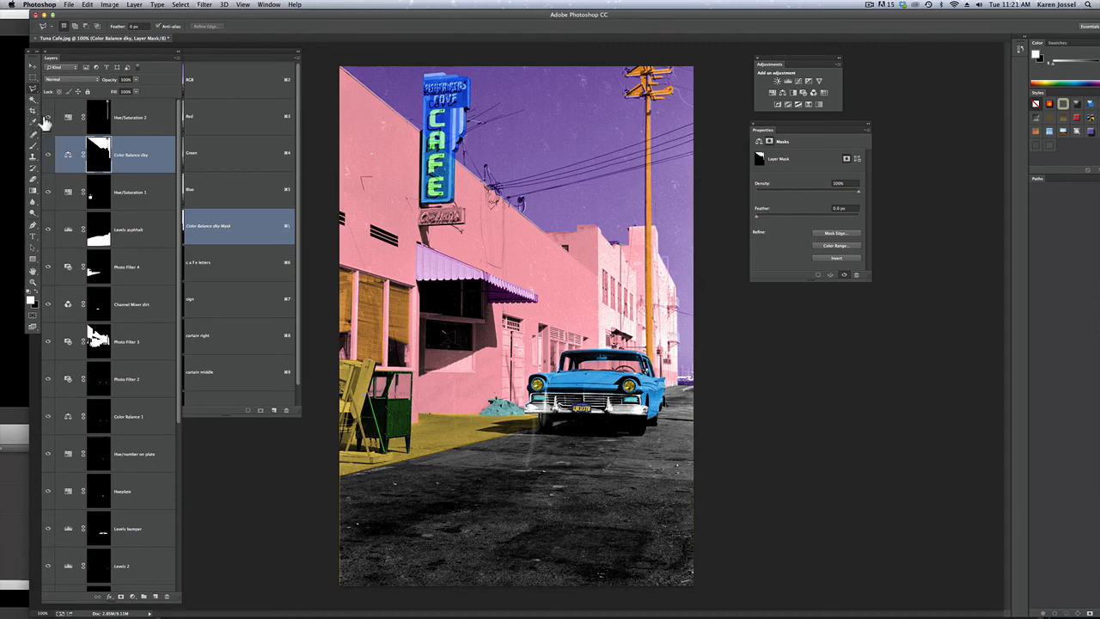
# Clean up the utility pole's mask on Hue/Saturation 2 with the Brush over the red mask overlay, alternating black and white
pyautogui.click(98, 117)
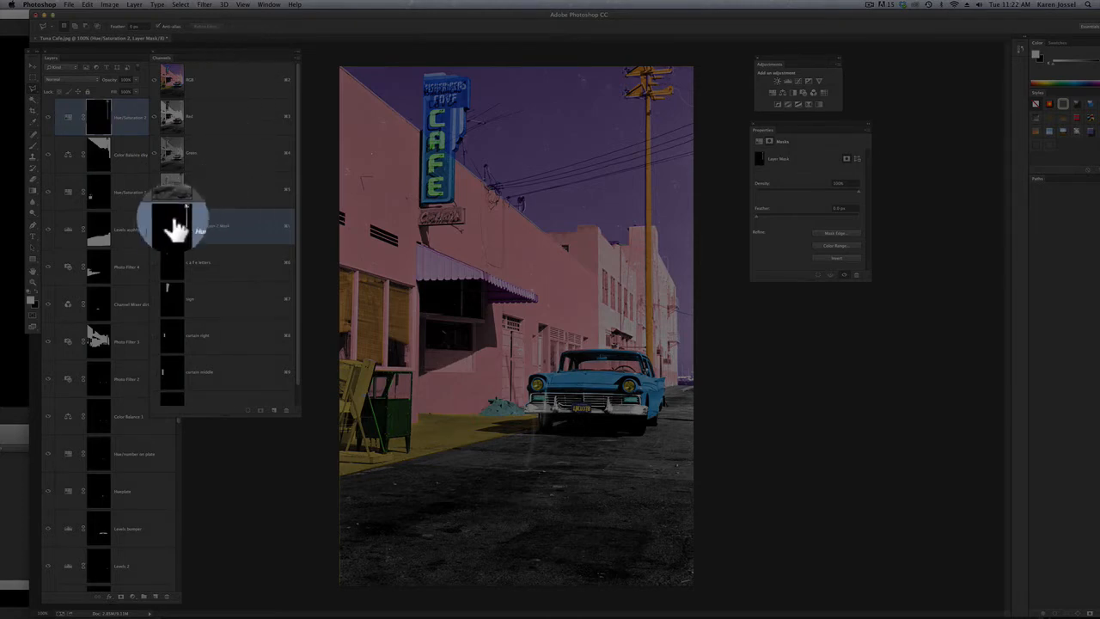
pyautogui.click(155, 226)
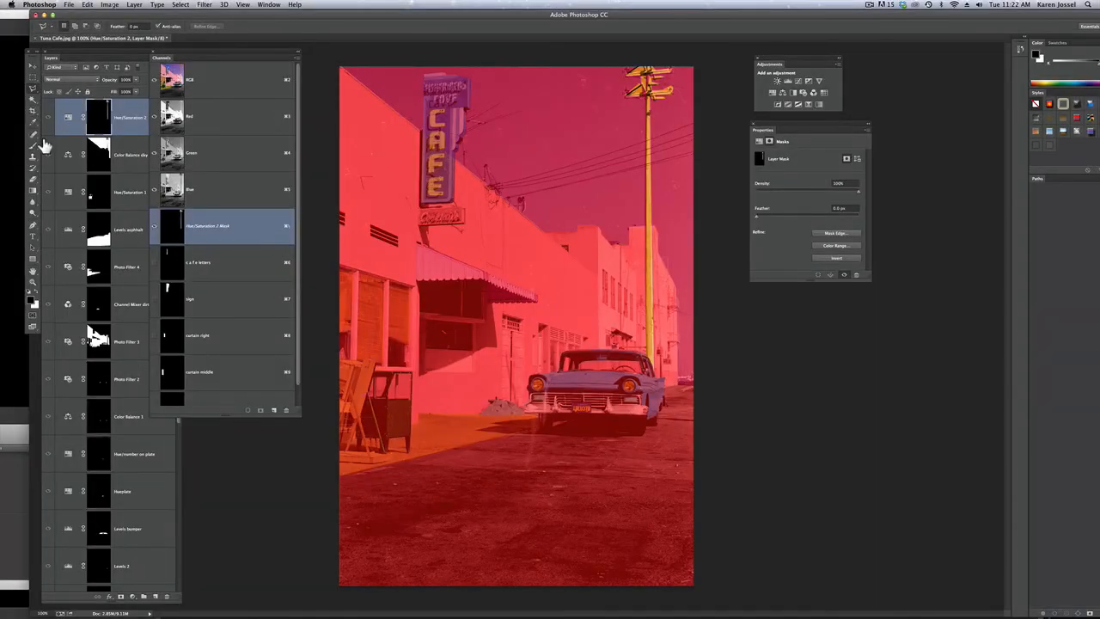
pyautogui.click(33, 136)
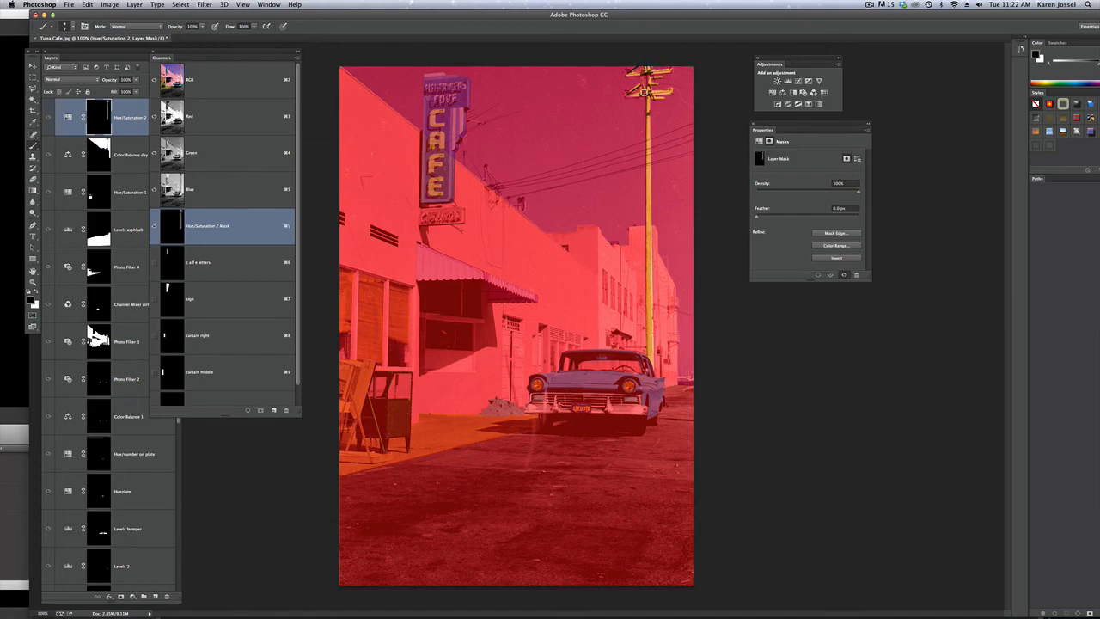
pyautogui.press('x')
pyautogui.press('x')
pyautogui.press('x')
pyautogui.press('x')
pyautogui.press('x')
pyautogui.click(152, 228)
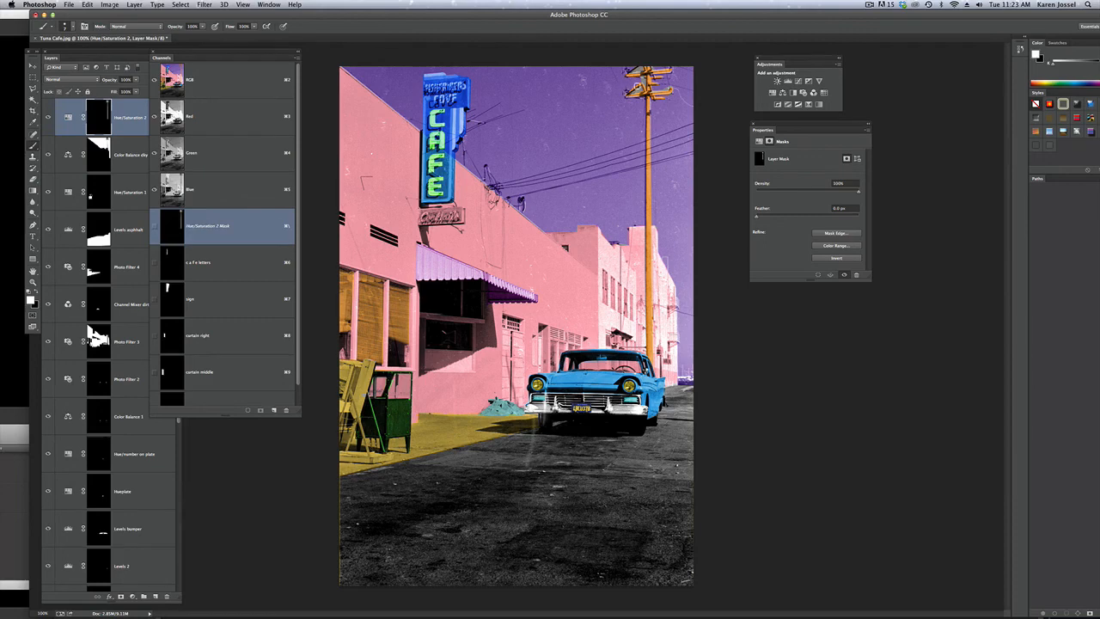
# Activate the Color Balance dky mask, and move and enlarge the Channels panel so more channels fit
pyautogui.click(96, 155)
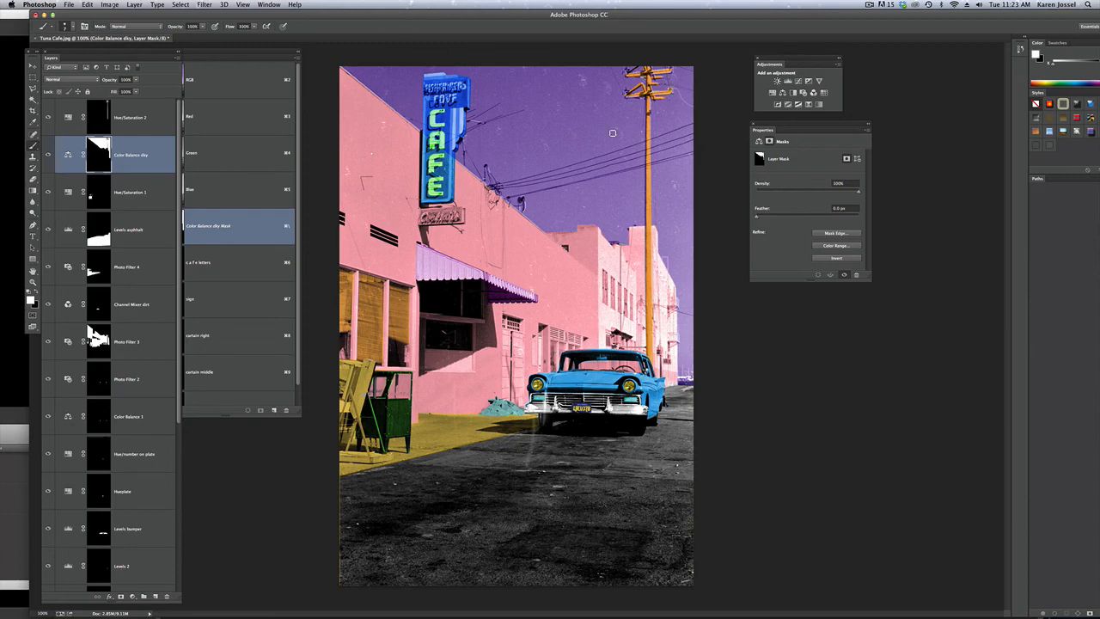
pyautogui.moveTo(270, 61); pyautogui.dragTo(288, 60)
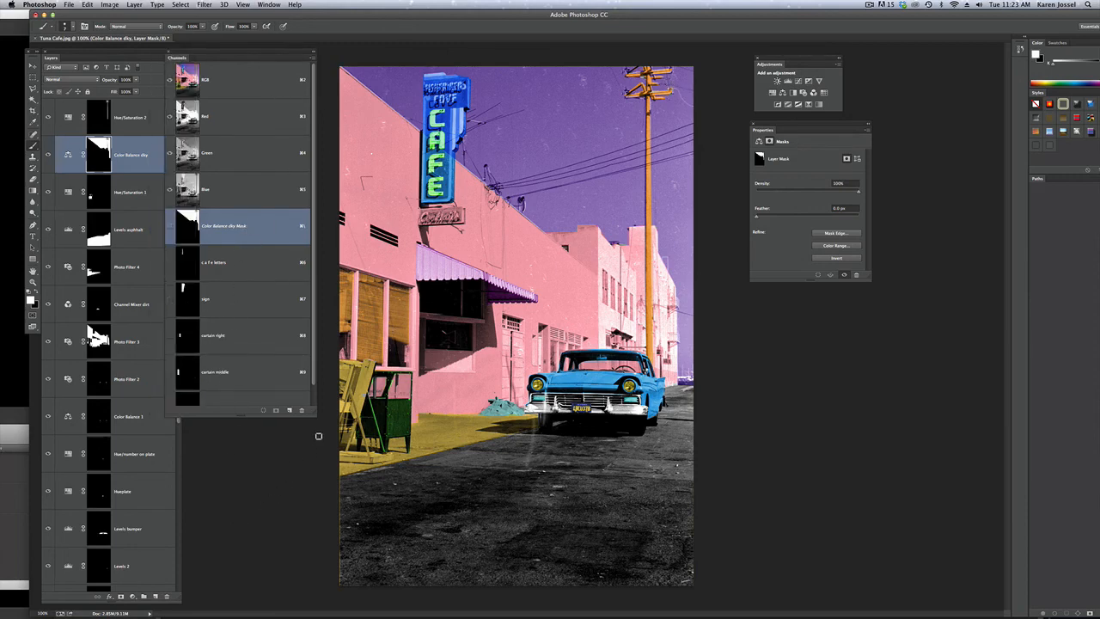
pyautogui.moveTo(315, 418); pyautogui.dragTo(318, 534)
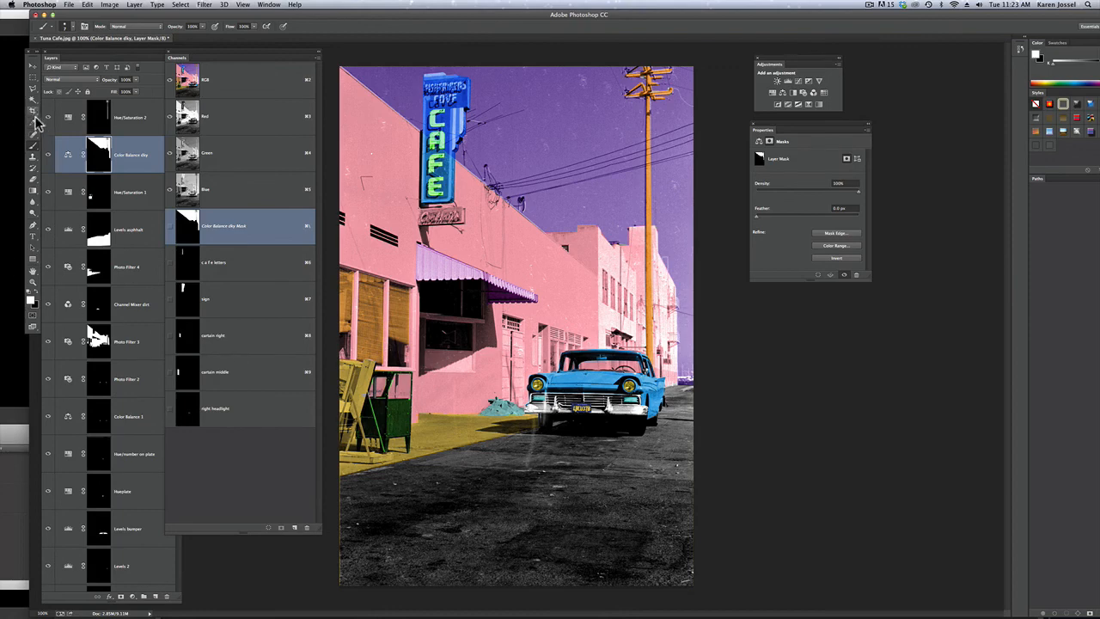
# Select the wooden sandwich board with the Polygonal Lasso and colorize it with a Hue/Saturation layer above Hue/Saturation 2, hue 0 and saturation 46
pyautogui.click(33, 89)
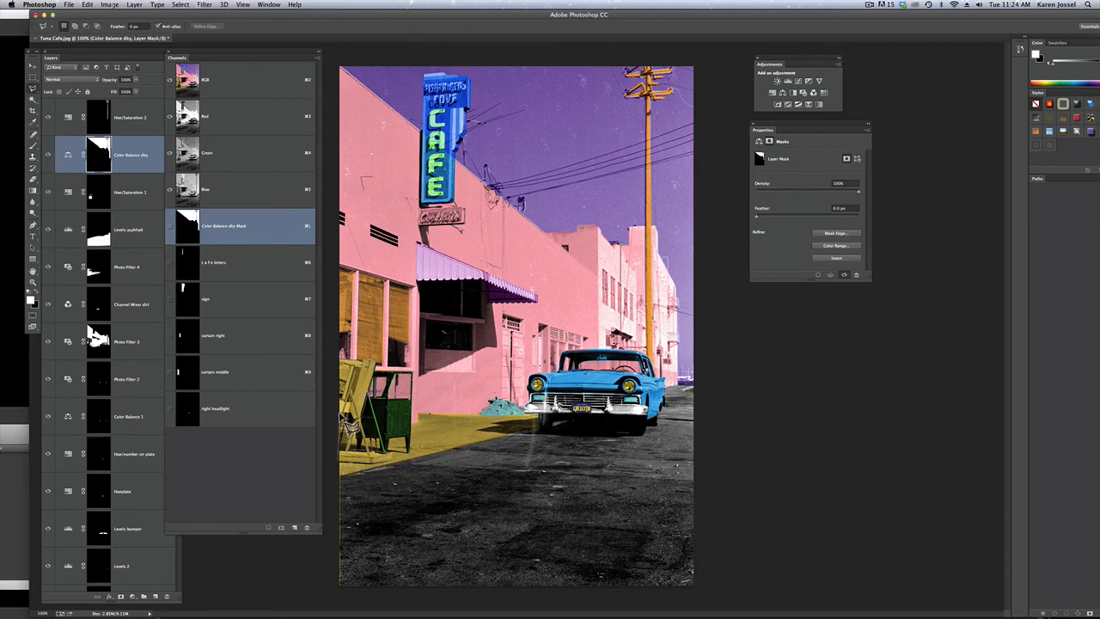
pyautogui.click(345, 373)
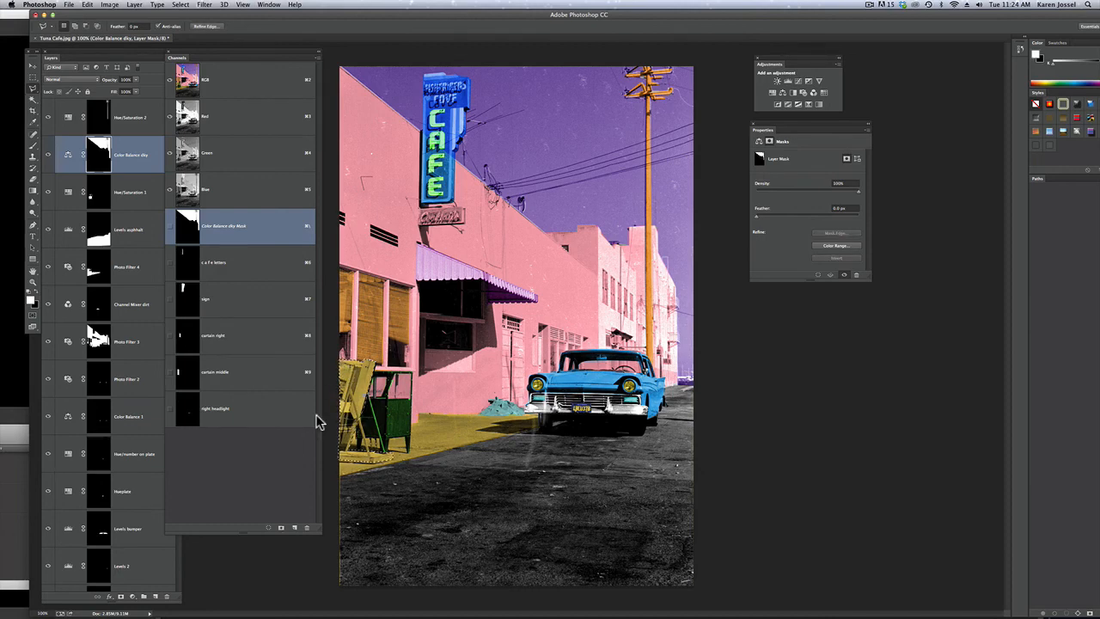
pyautogui.click(125, 123)
pyautogui.click(124, 123)
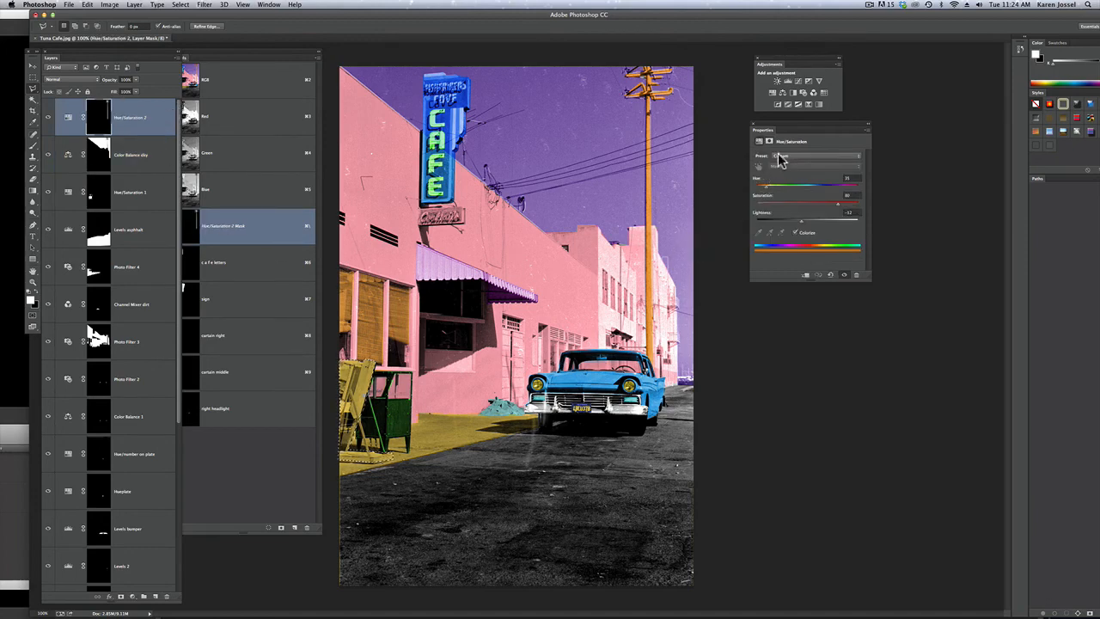
pyautogui.click(783, 91)
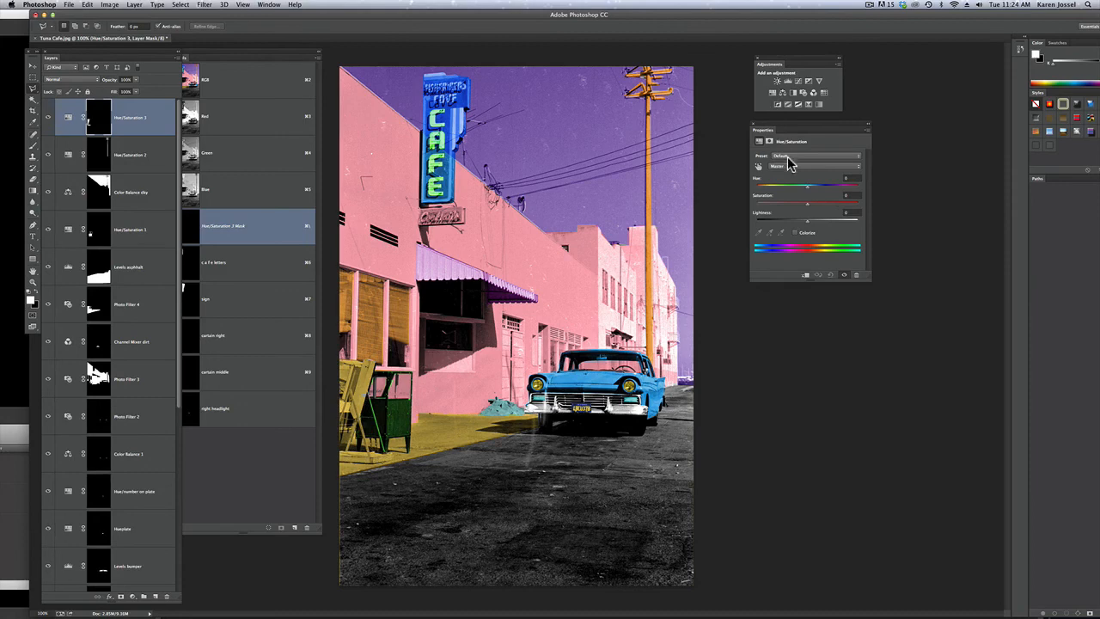
pyautogui.click(801, 230)
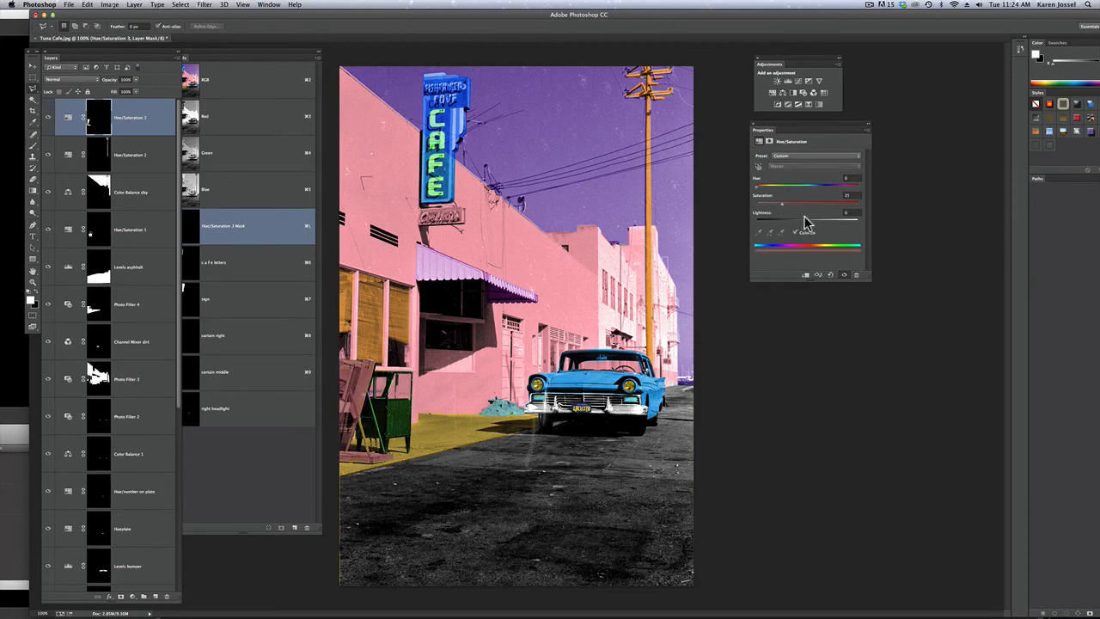
pyautogui.moveTo(806, 222)
pyautogui.mouseDown()
pyautogui.moveTo(796, 225)
pyautogui.moveTo(817, 224)
pyautogui.moveTo(808, 229)
pyautogui.moveTo(806, 209)
pyautogui.mouseUp()
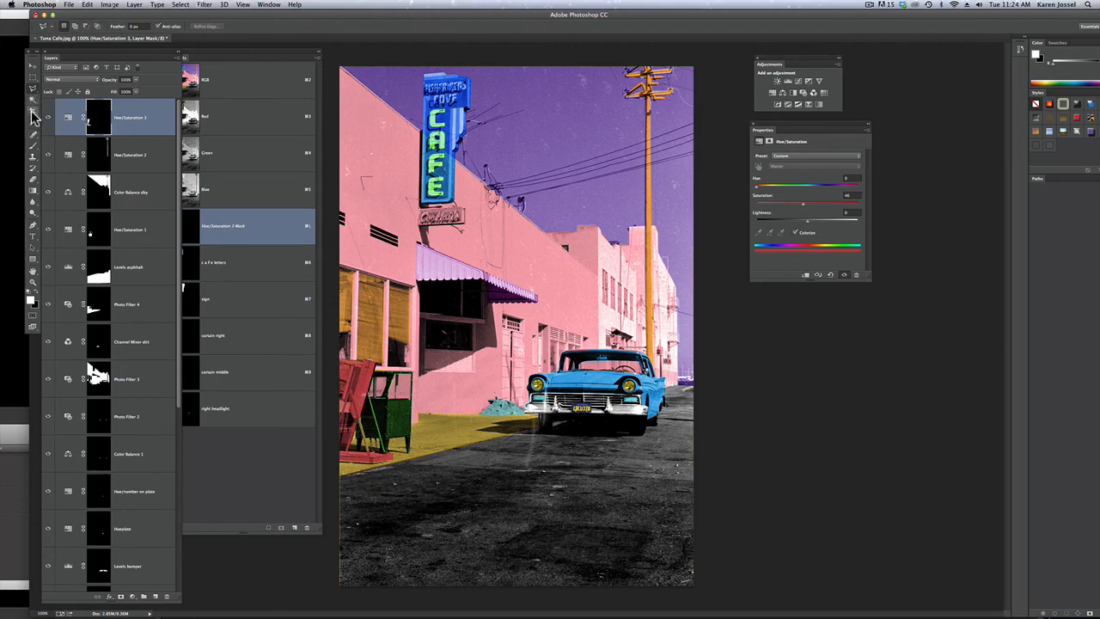
# Select the lettering on the red sandwich board with the Magic Wand and activate the Photo Filter 3 mask
pyautogui.click(33, 145)
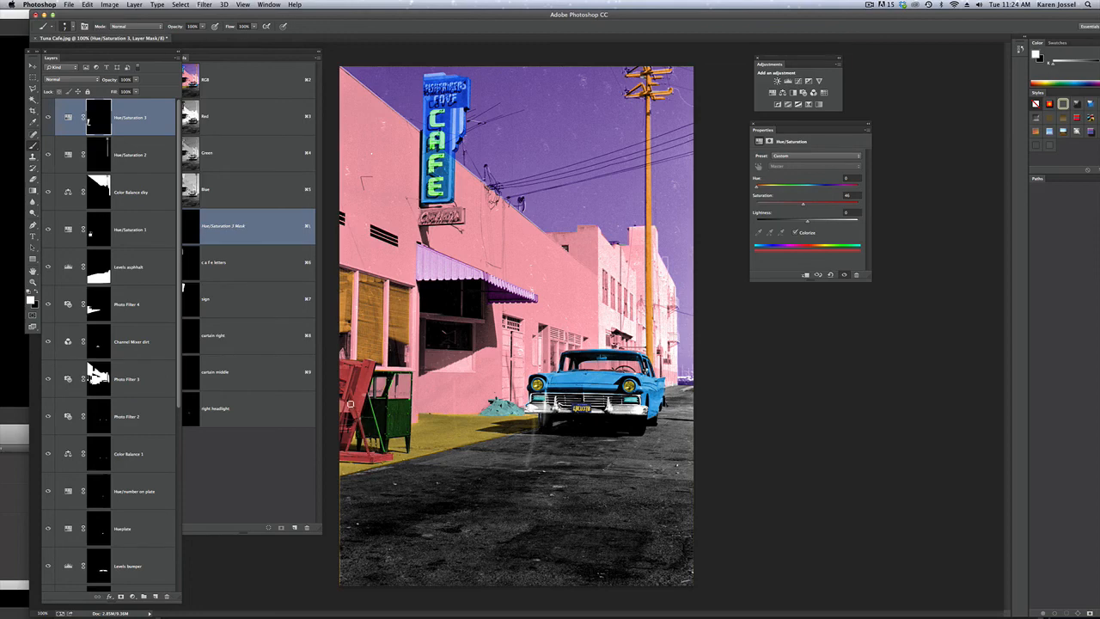
pyautogui.press('x')
pyautogui.press('w')
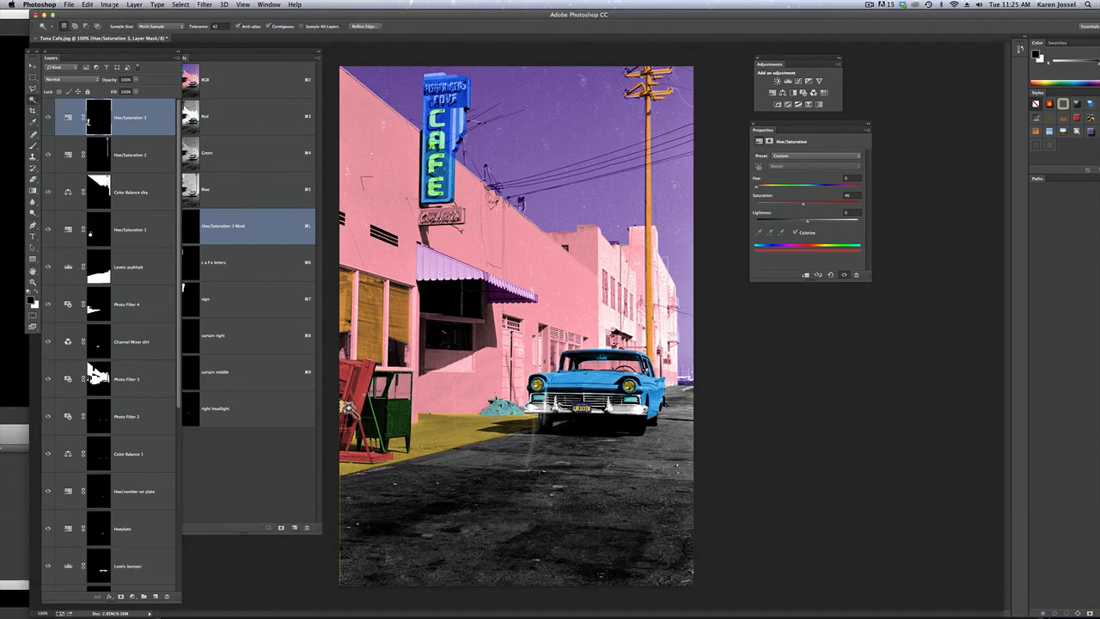
pyautogui.press('shift')
pyautogui.click(141, 371)
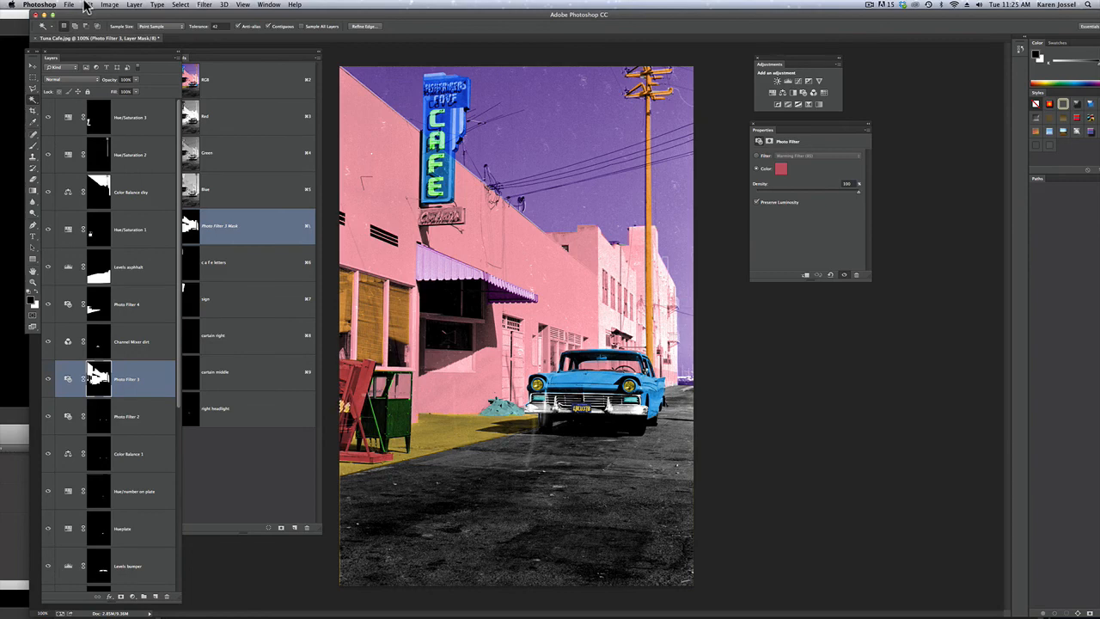
# Try filling the selected lettering with white on the Photo Filter 3 mask, deselect, and undo the deselection
pyautogui.click(86, 5)
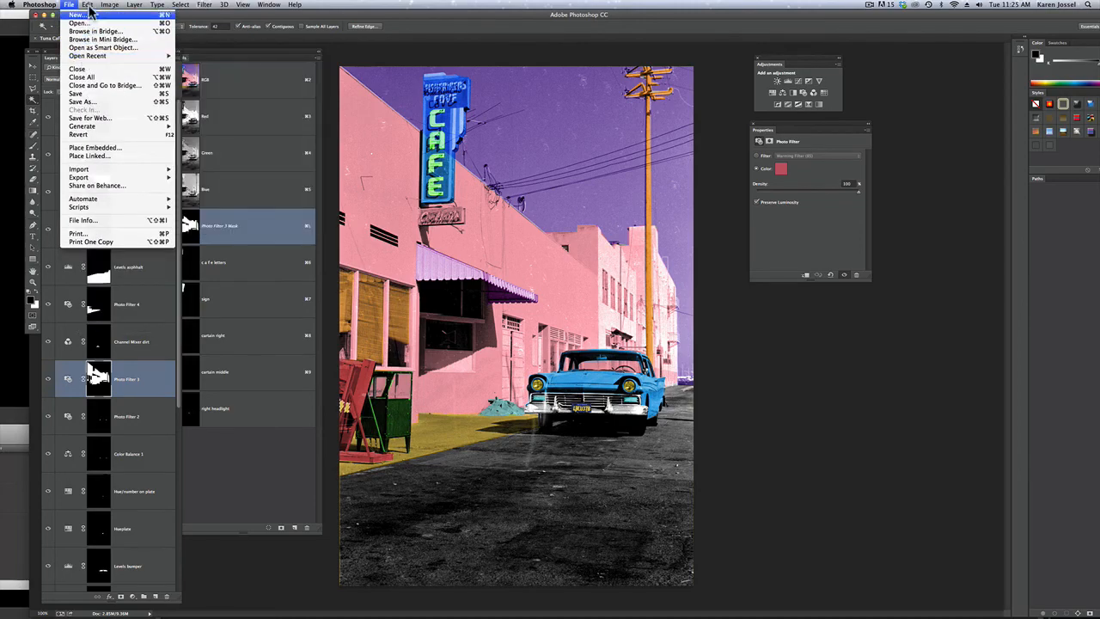
pyautogui.click(106, 135)
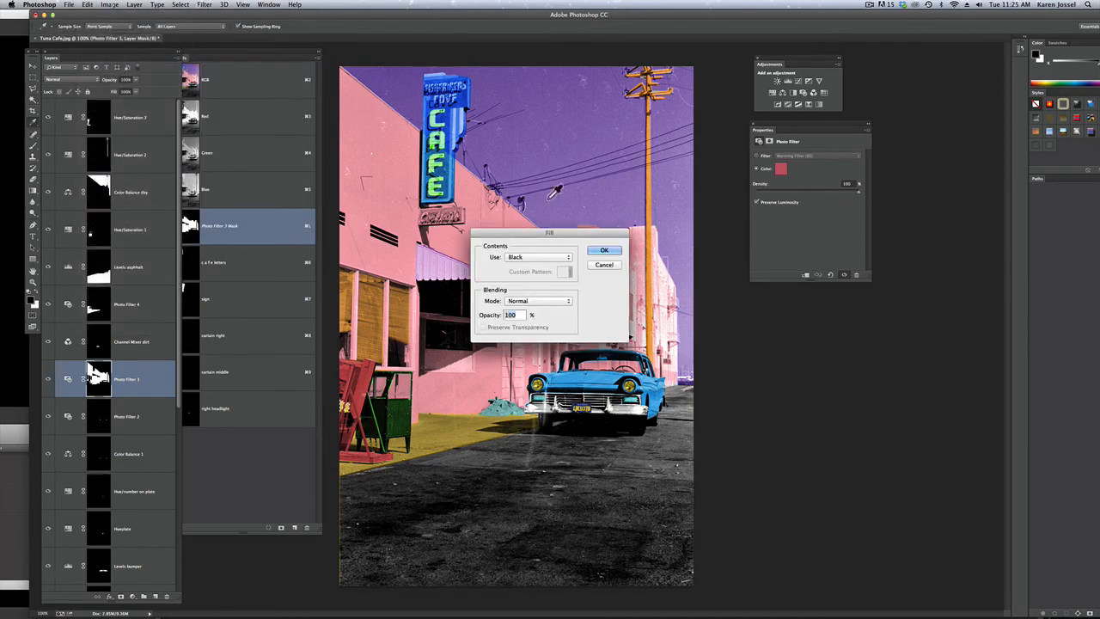
pyautogui.click(566, 258)
pyautogui.click(562, 274)
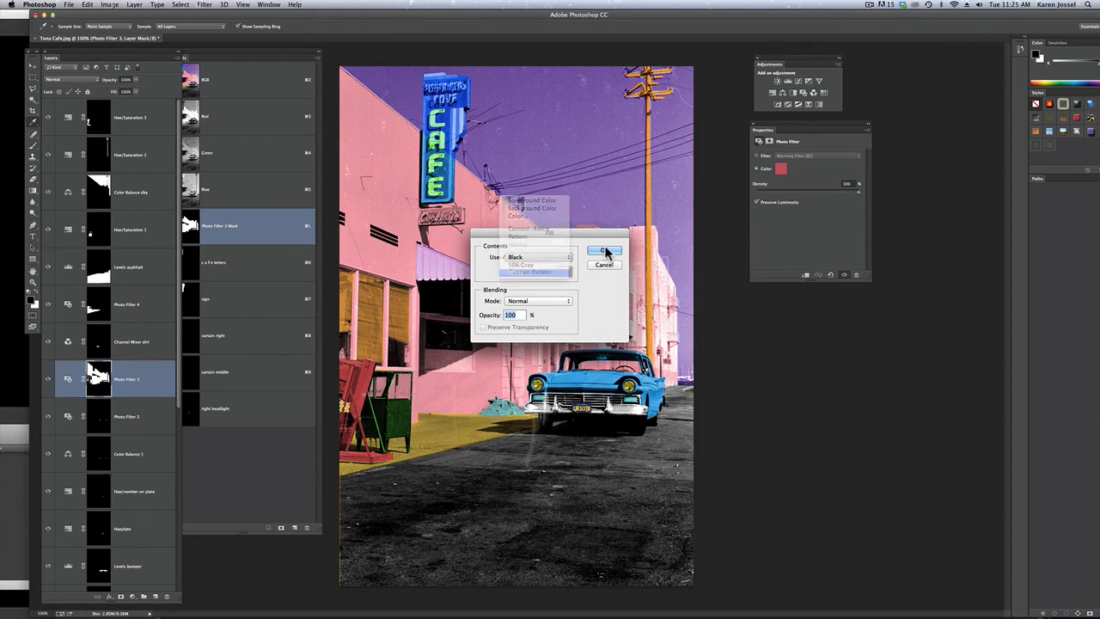
pyautogui.click(605, 250)
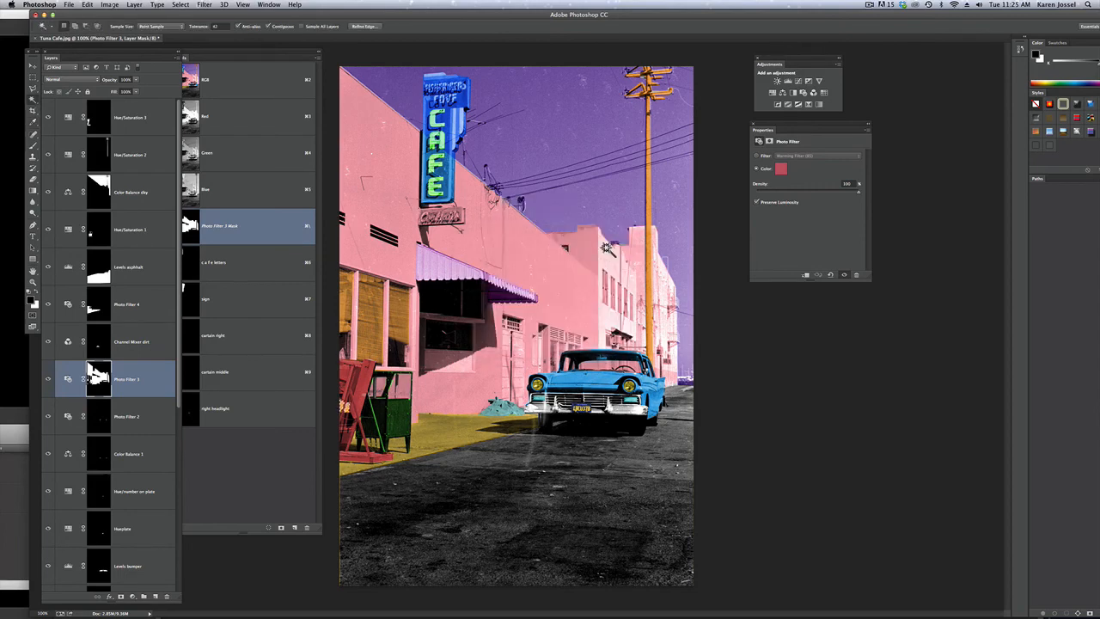
pyautogui.press('super+d')
pyautogui.press('super+z')
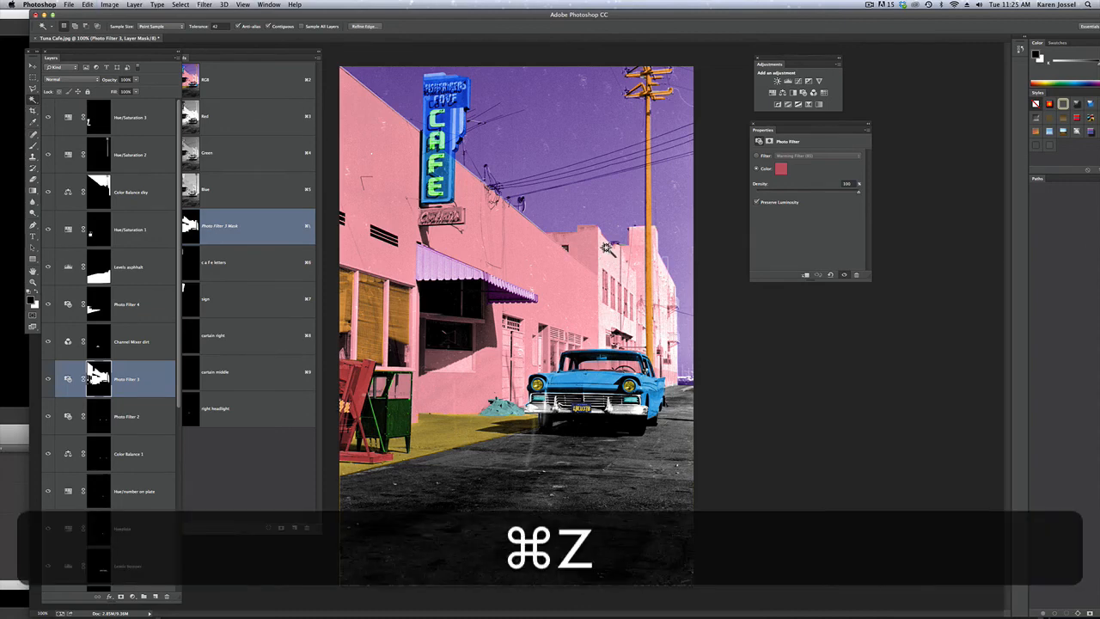
# Fill the selected board lettering with black on the Photo Filter 3 mask
pyautogui.click(84, 6)
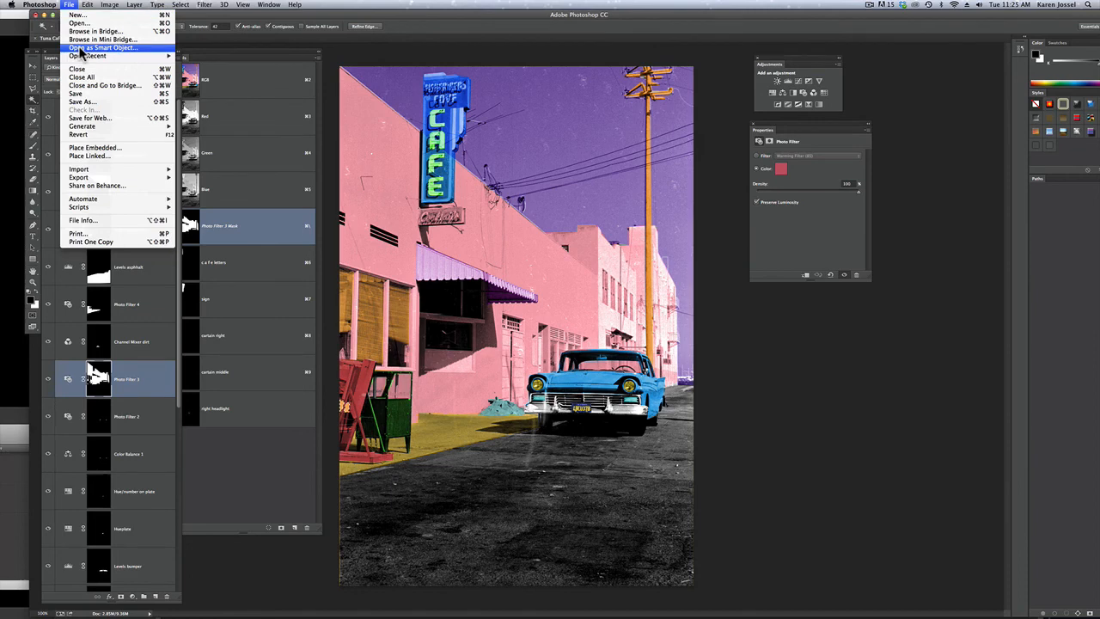
pyautogui.moveTo(90, 5)
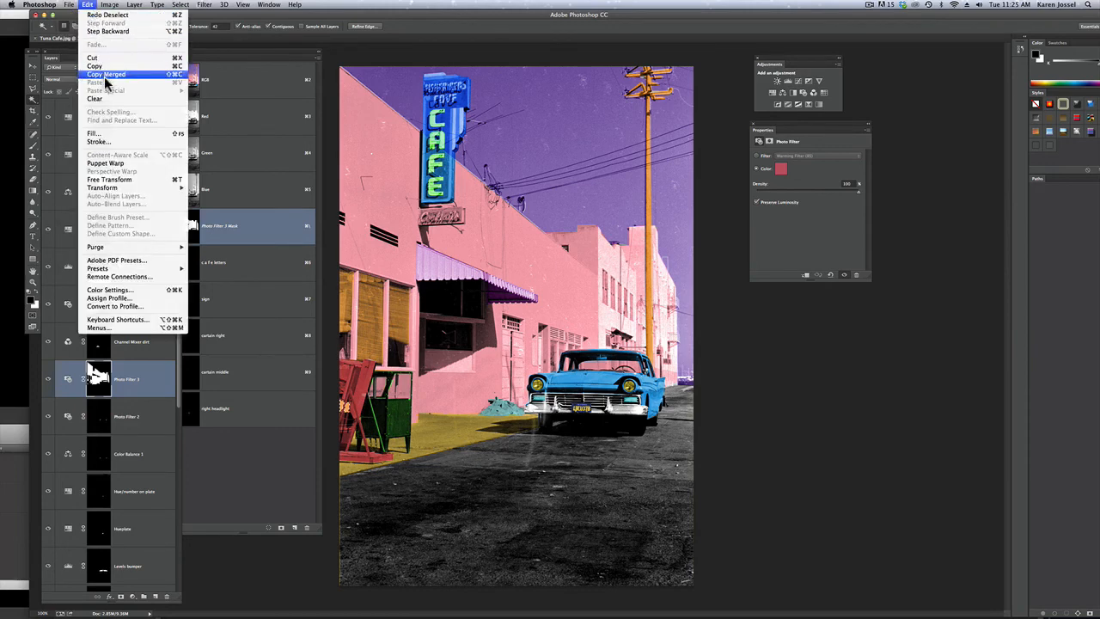
pyautogui.click(118, 137)
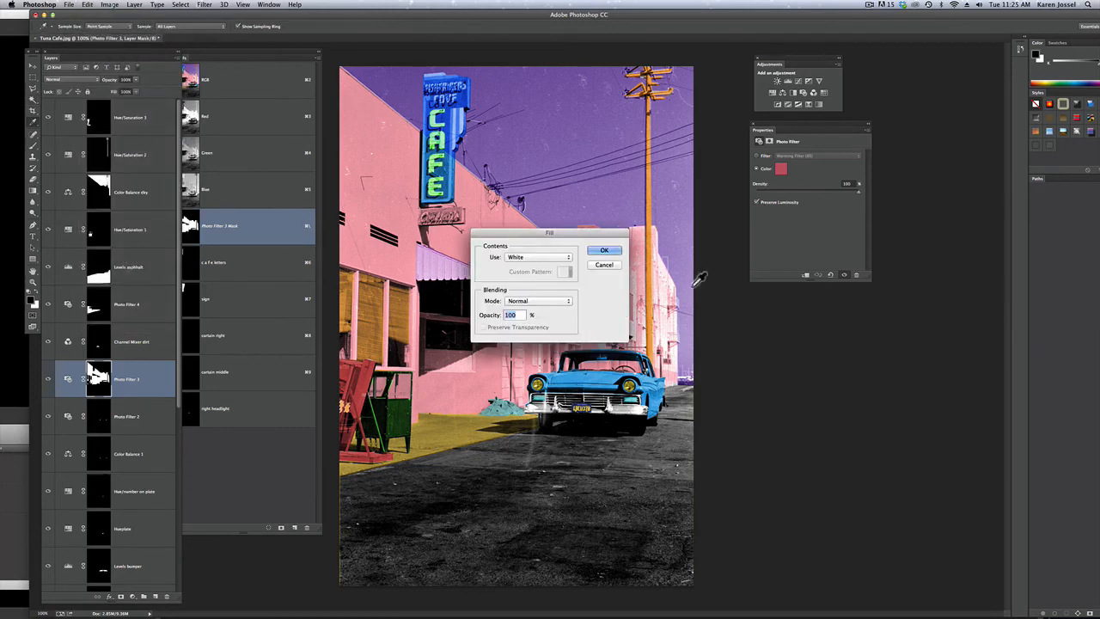
pyautogui.click(564, 257)
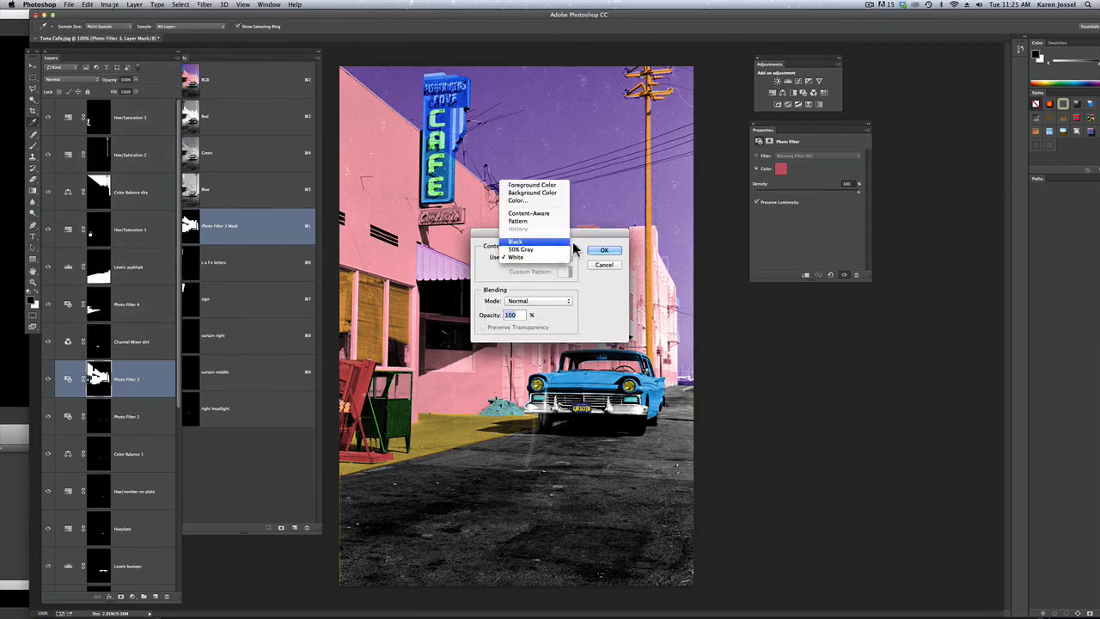
pyautogui.click(563, 246)
pyautogui.click(604, 250)
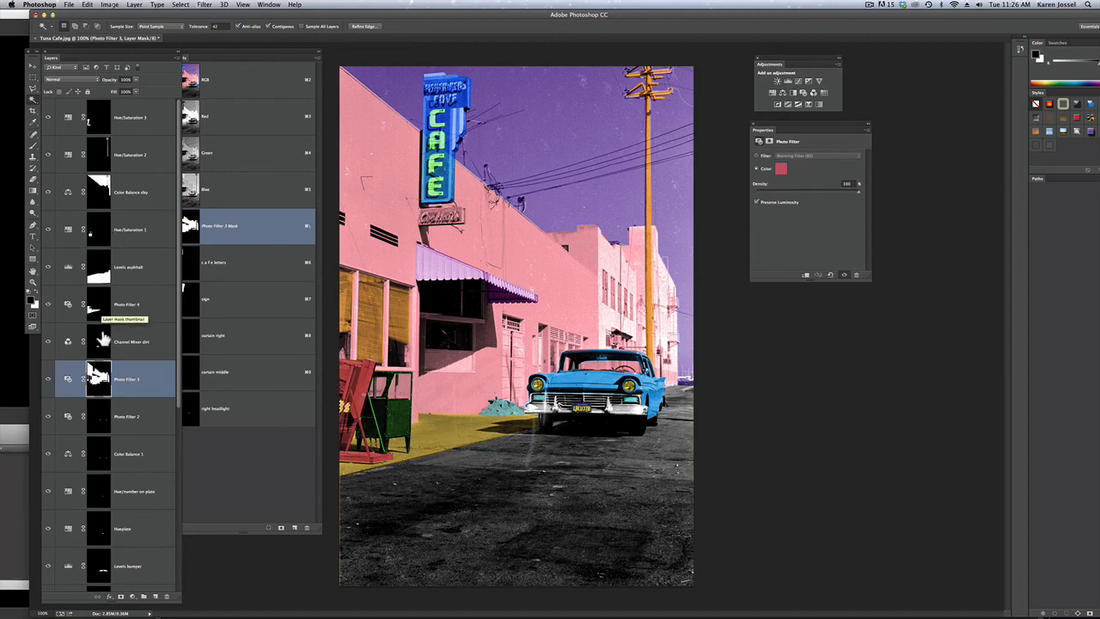
# Fill the same lettering selection with black on the Photo Filter 4 mask
pyautogui.click(100, 315)
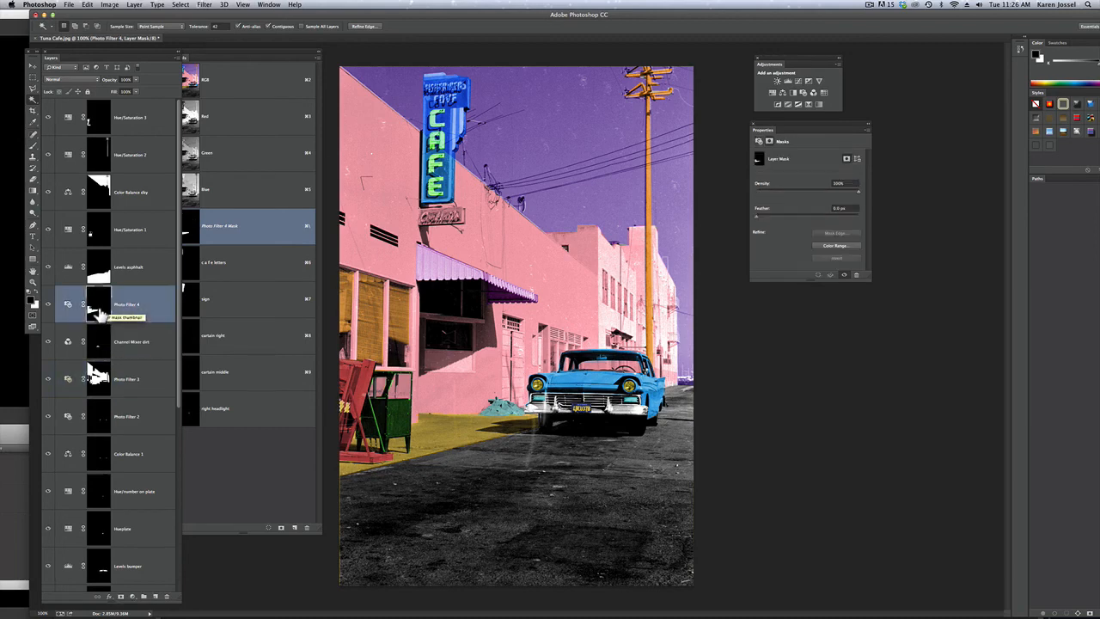
pyautogui.click(87, 4)
pyautogui.click(112, 134)
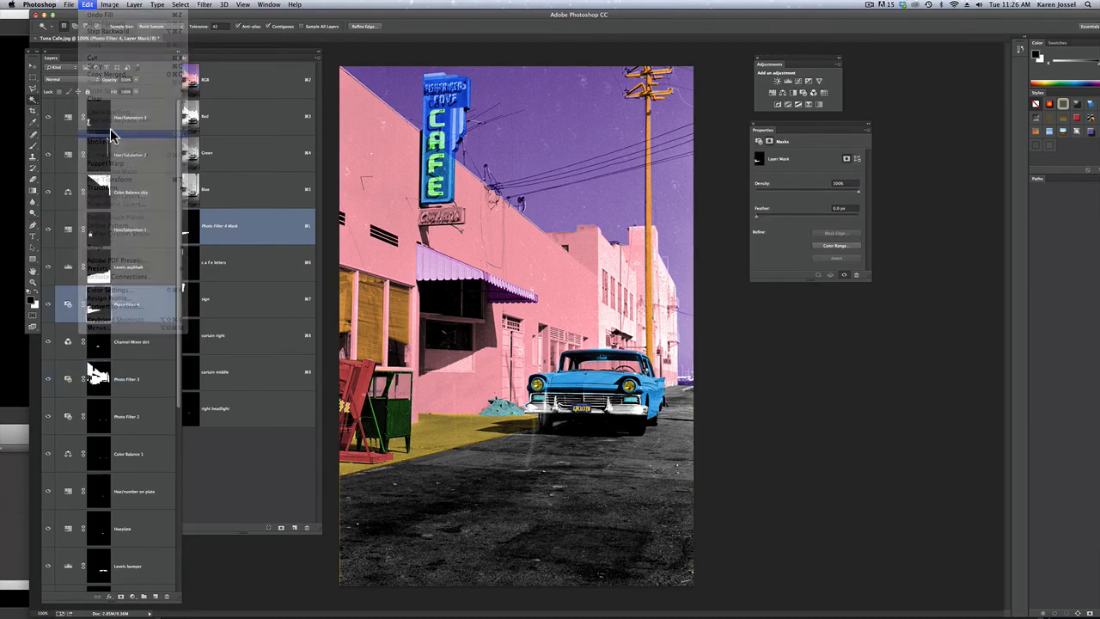
pyautogui.click(611, 255)
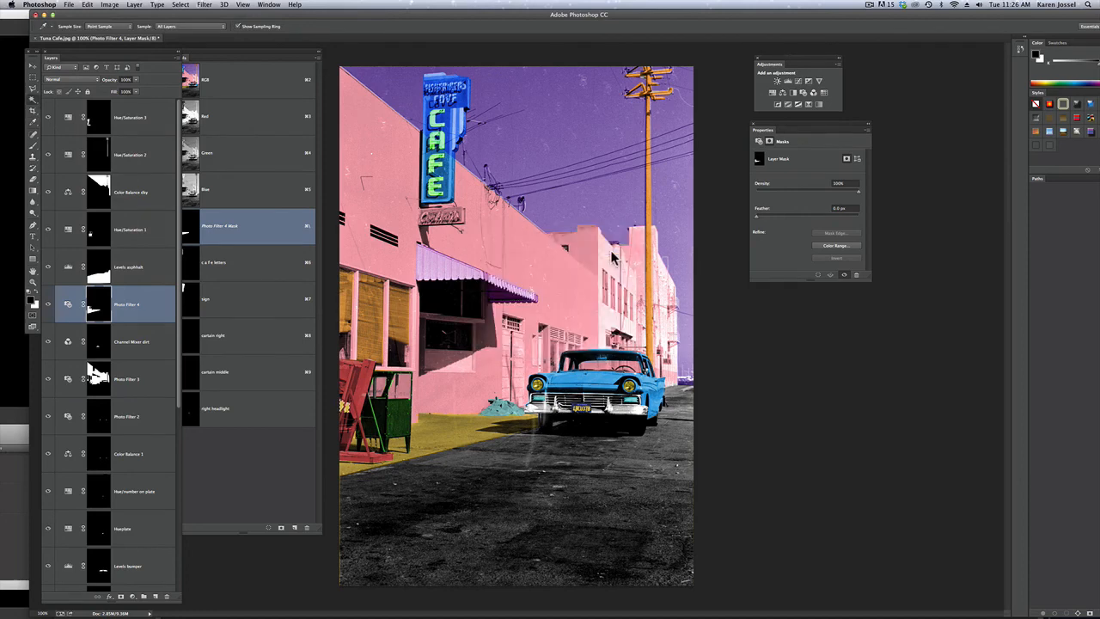
# Fill the selected sandwich board lettering with white on the Photo Filter 3 mask and deselect
pyautogui.press('w')
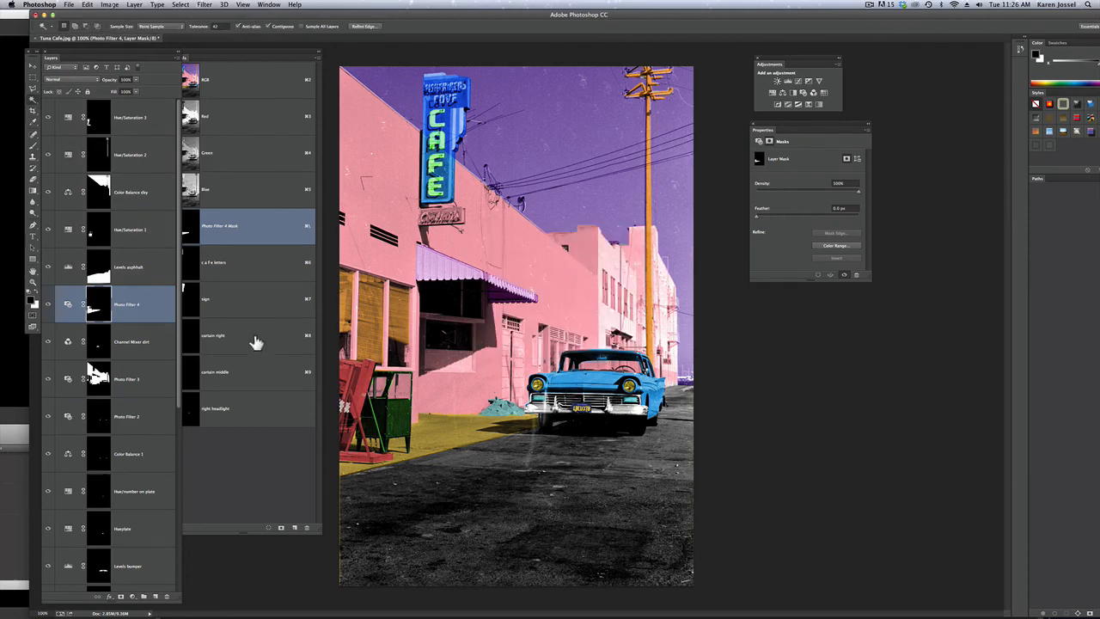
pyautogui.click(142, 378)
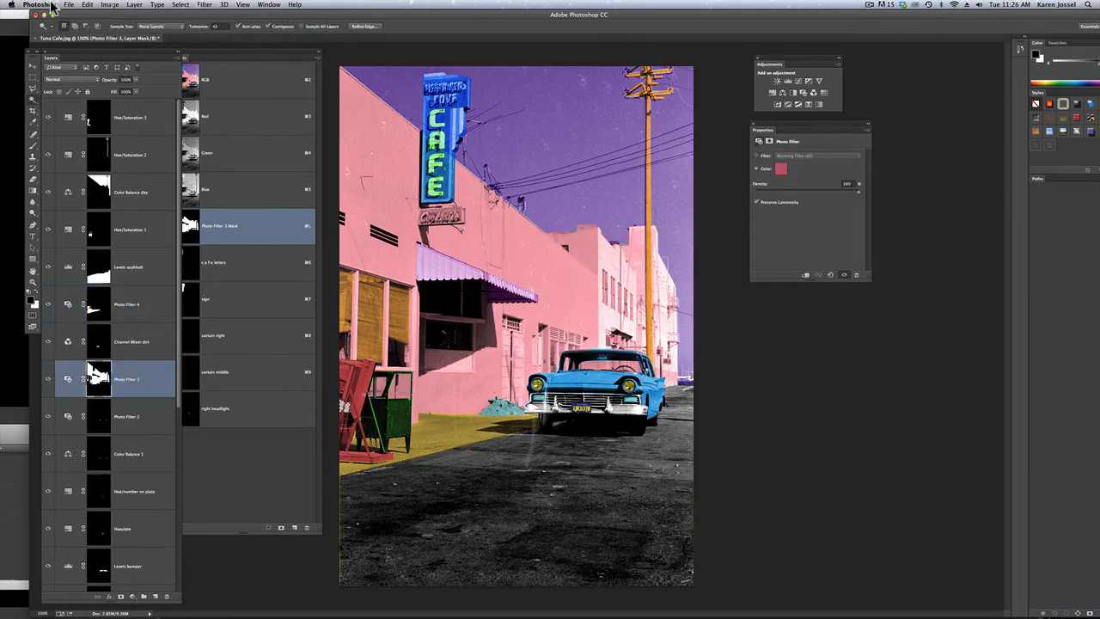
pyautogui.click(88, 4)
pyautogui.click(98, 135)
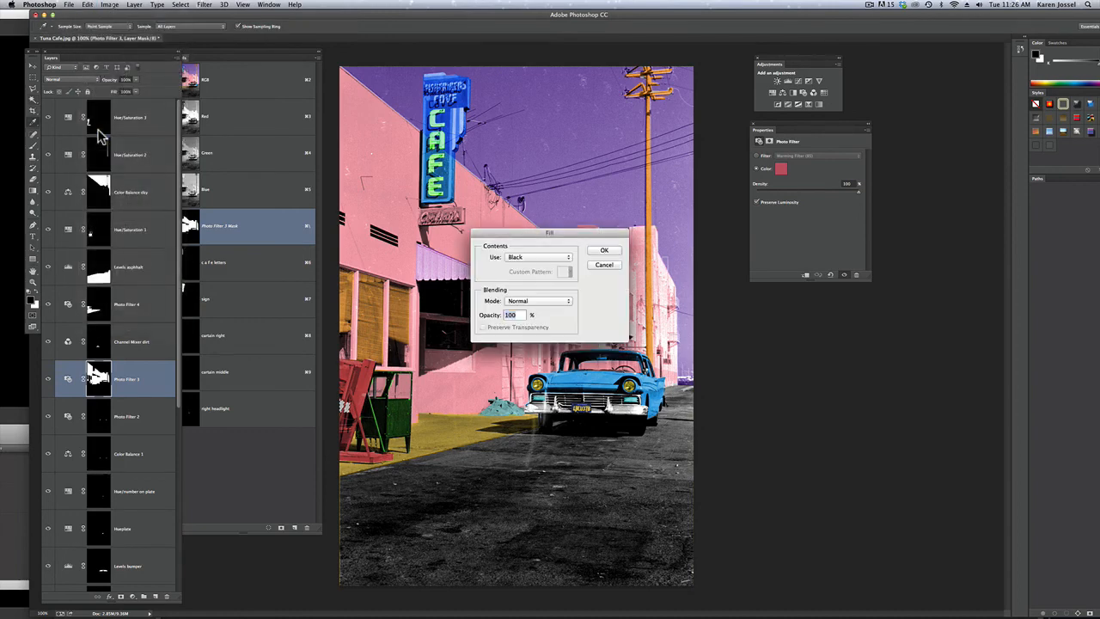
pyautogui.click(541, 261)
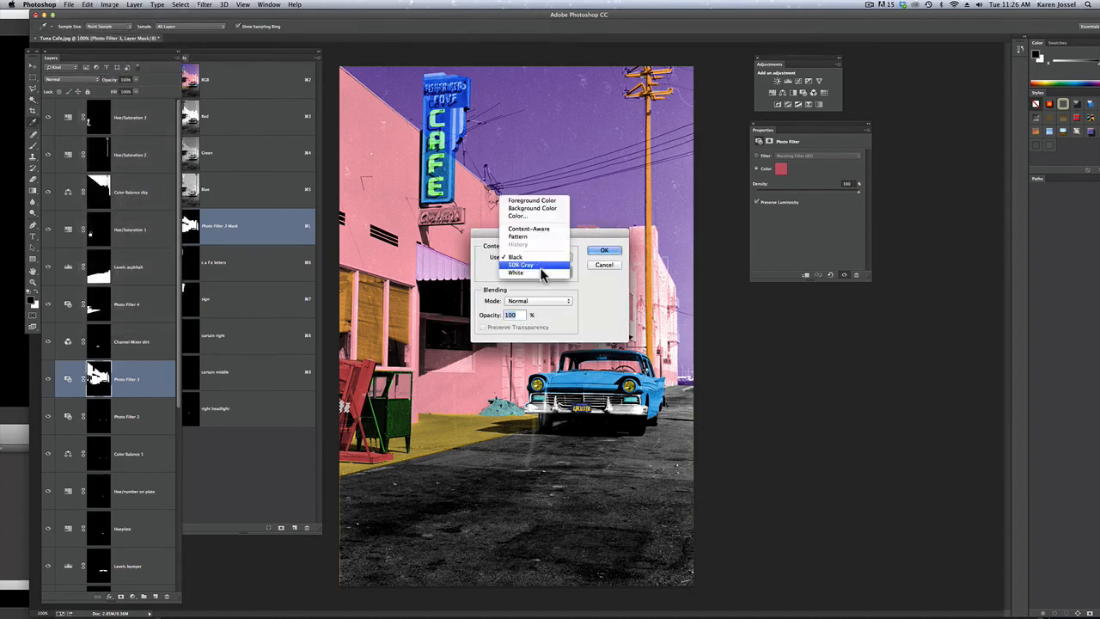
pyautogui.click(543, 272)
pyautogui.click(604, 250)
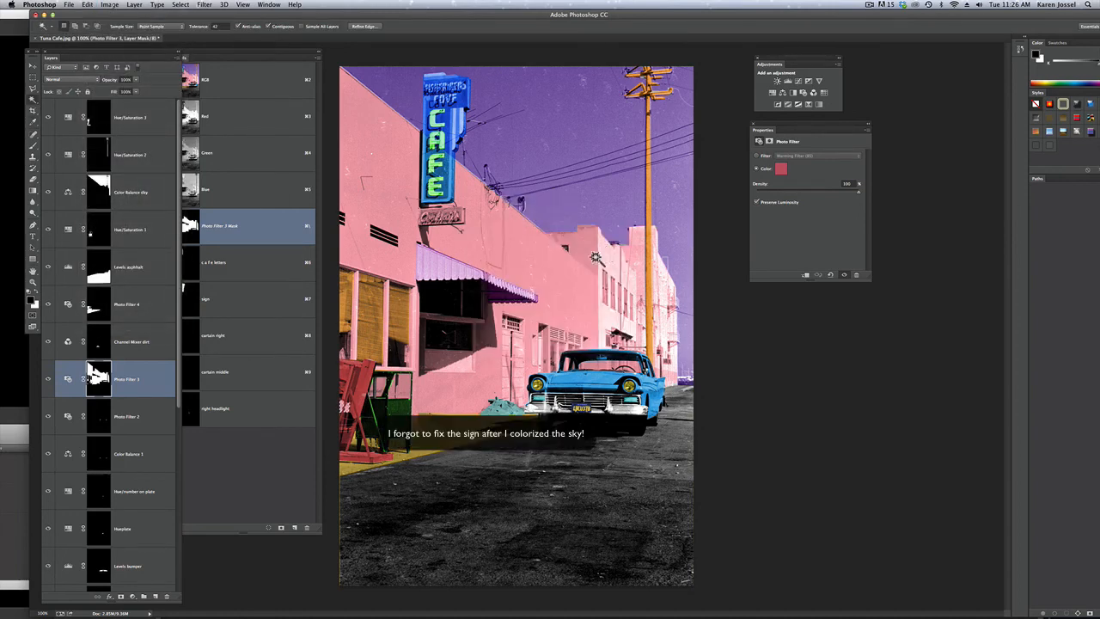
pyautogui.press('super+d')
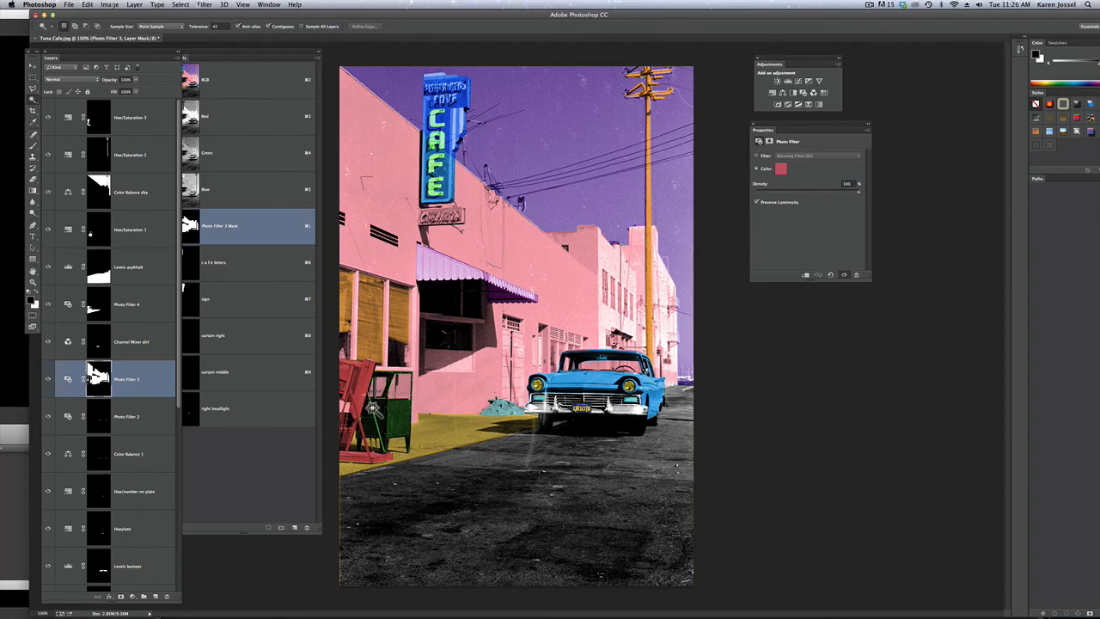
pyautogui.click(341, 370)
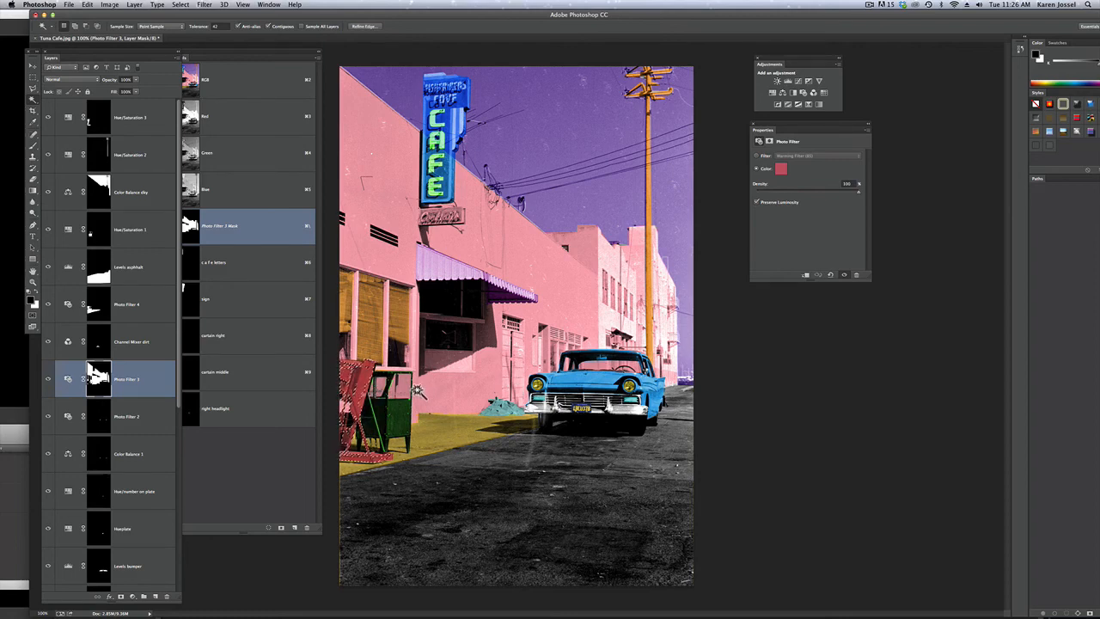
pyautogui.press('super+x')
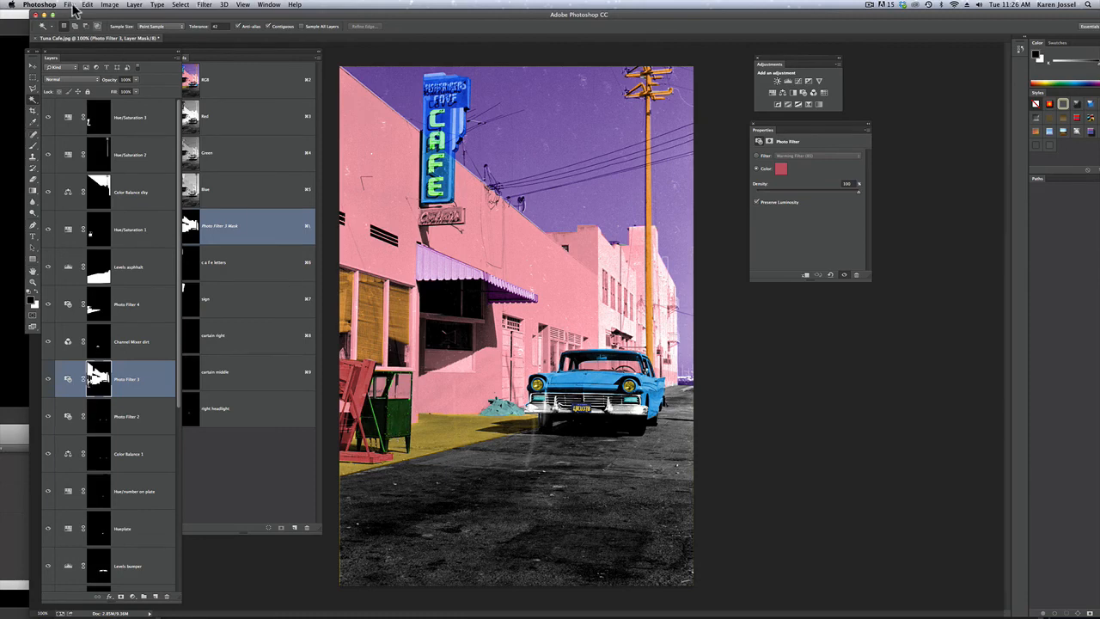
# Rename the Hue/Saturation 3 adjustment layer to "Hue/paper box"
pyautogui.doubleClick(130, 119)
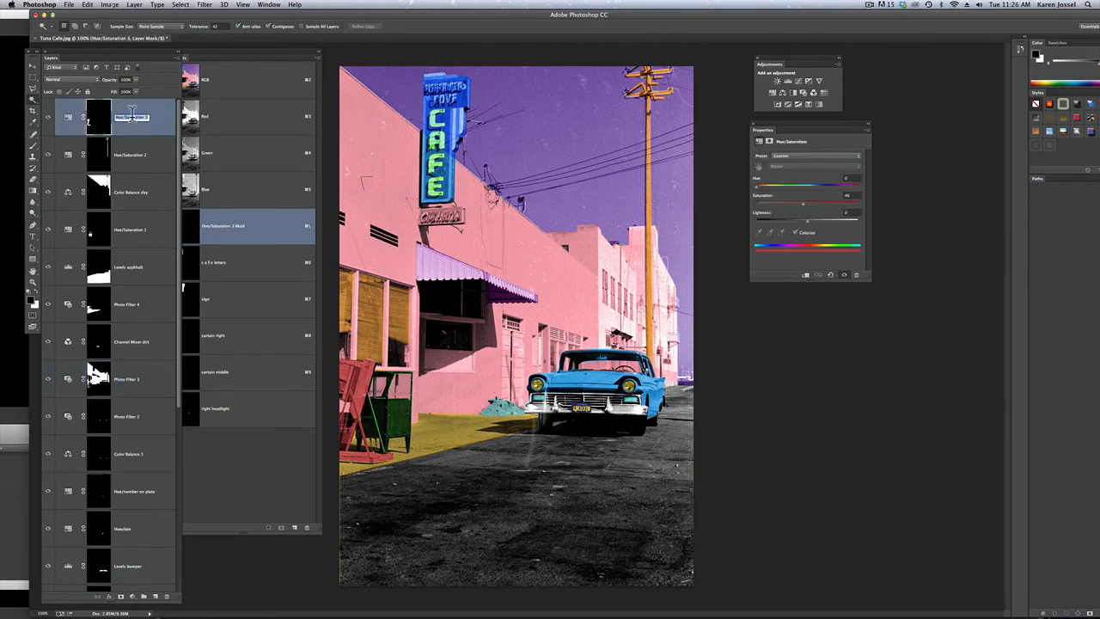
pyautogui.moveTo(123, 117); pyautogui.dragTo(158, 122)
pyautogui.write('paper box')
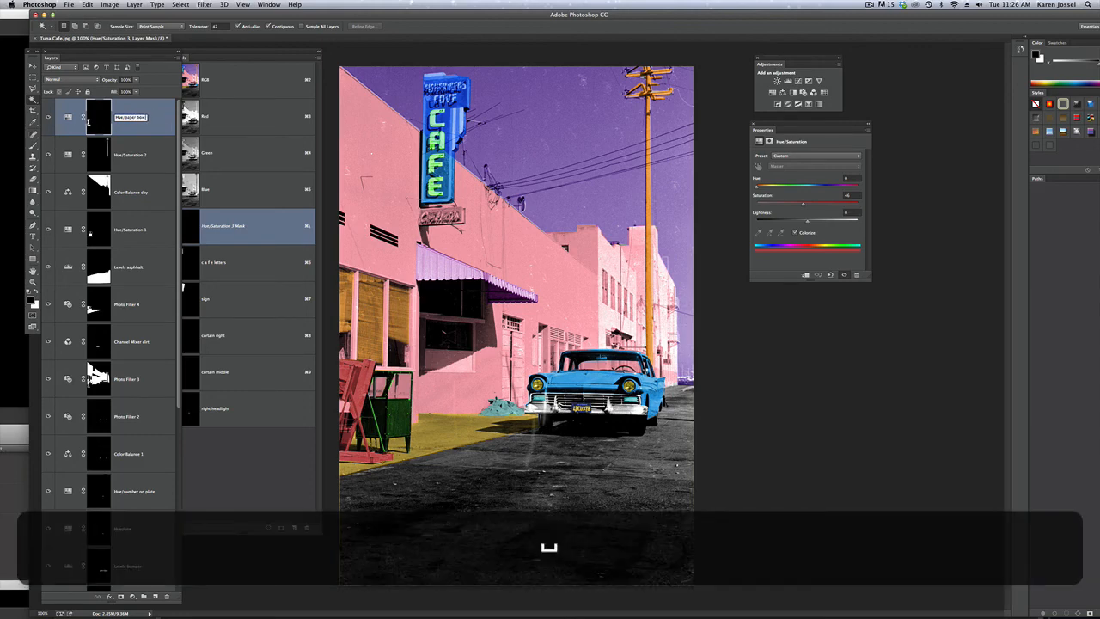
pyautogui.press('Return')
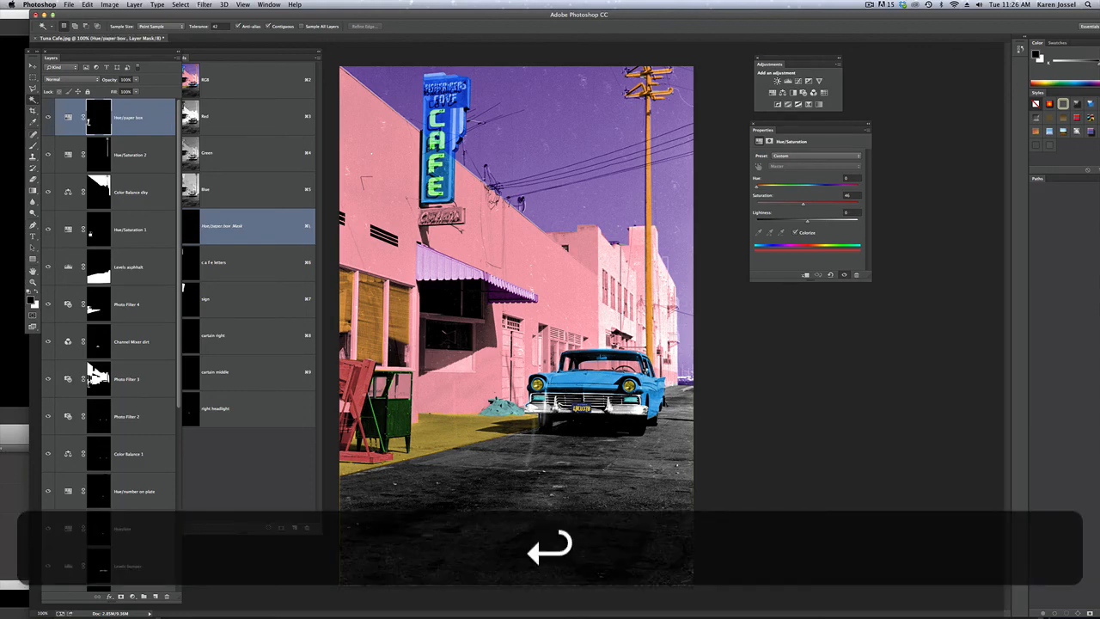
# Ready the Brush with white as foreground on the Hue/paper box mask, and move the channels list clear of the layers
pyautogui.click(34, 145)
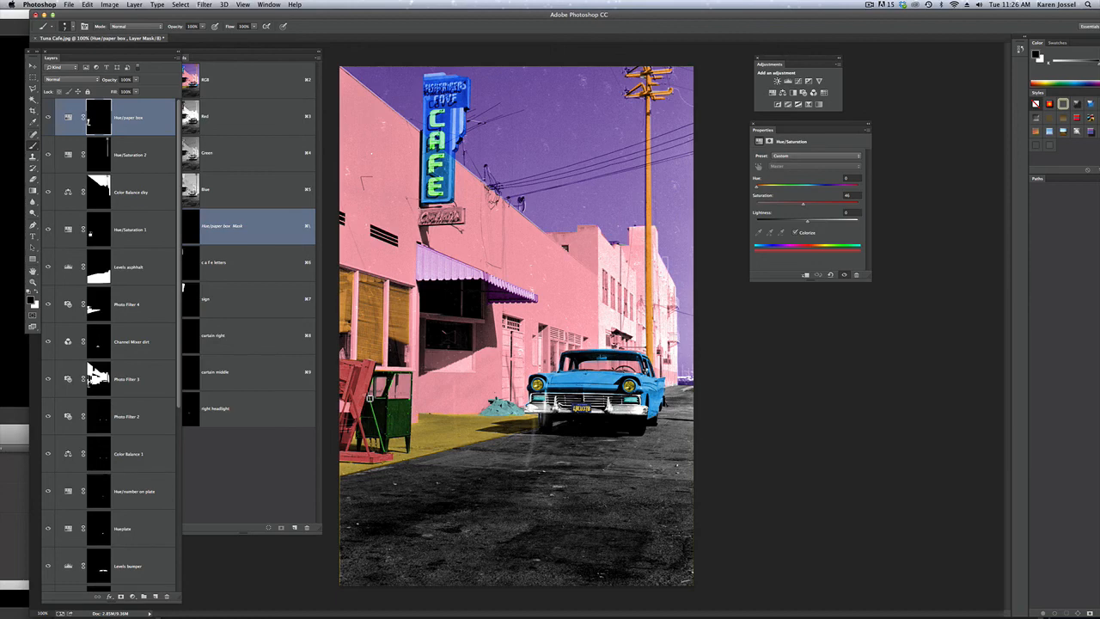
pyautogui.click(148, 232)
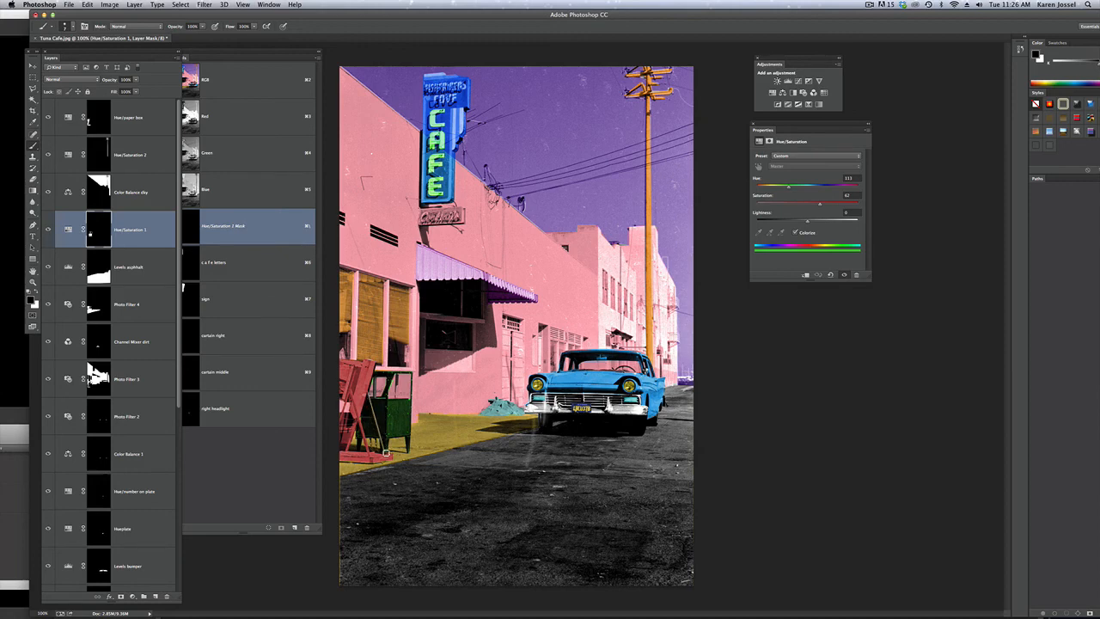
pyautogui.click(142, 118)
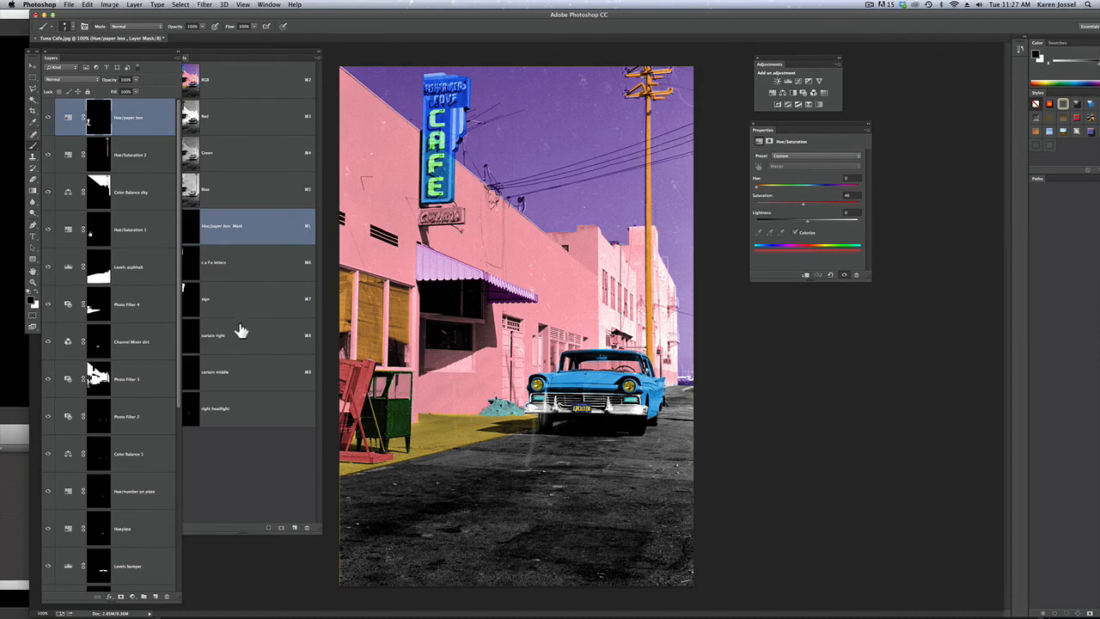
pyautogui.press('x')
pyautogui.moveTo(248, 51); pyautogui.dragTo(269, 69)
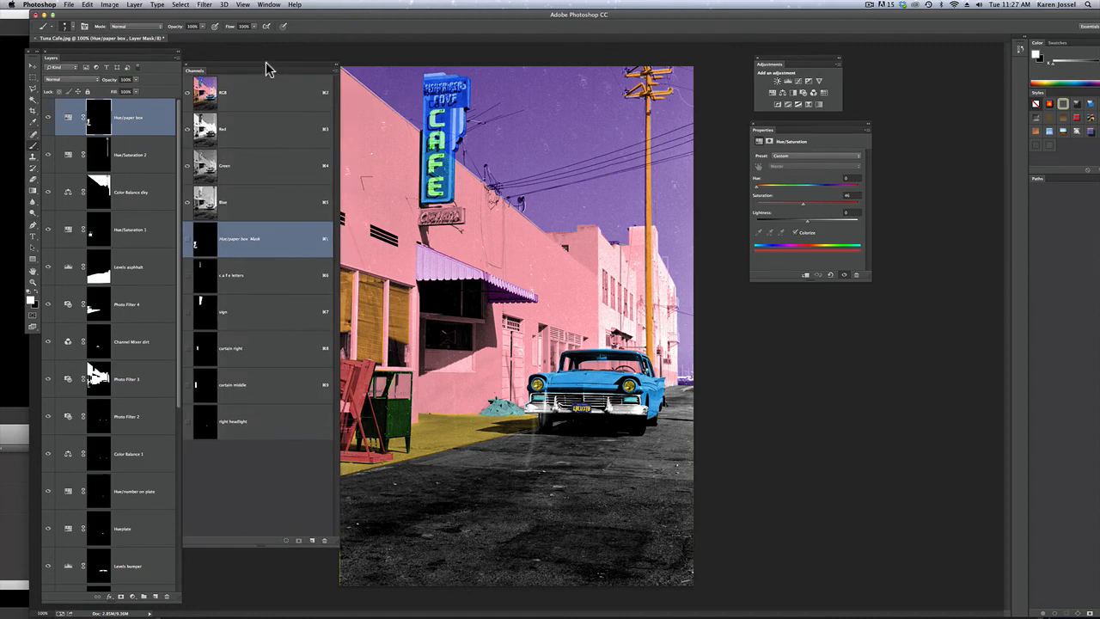